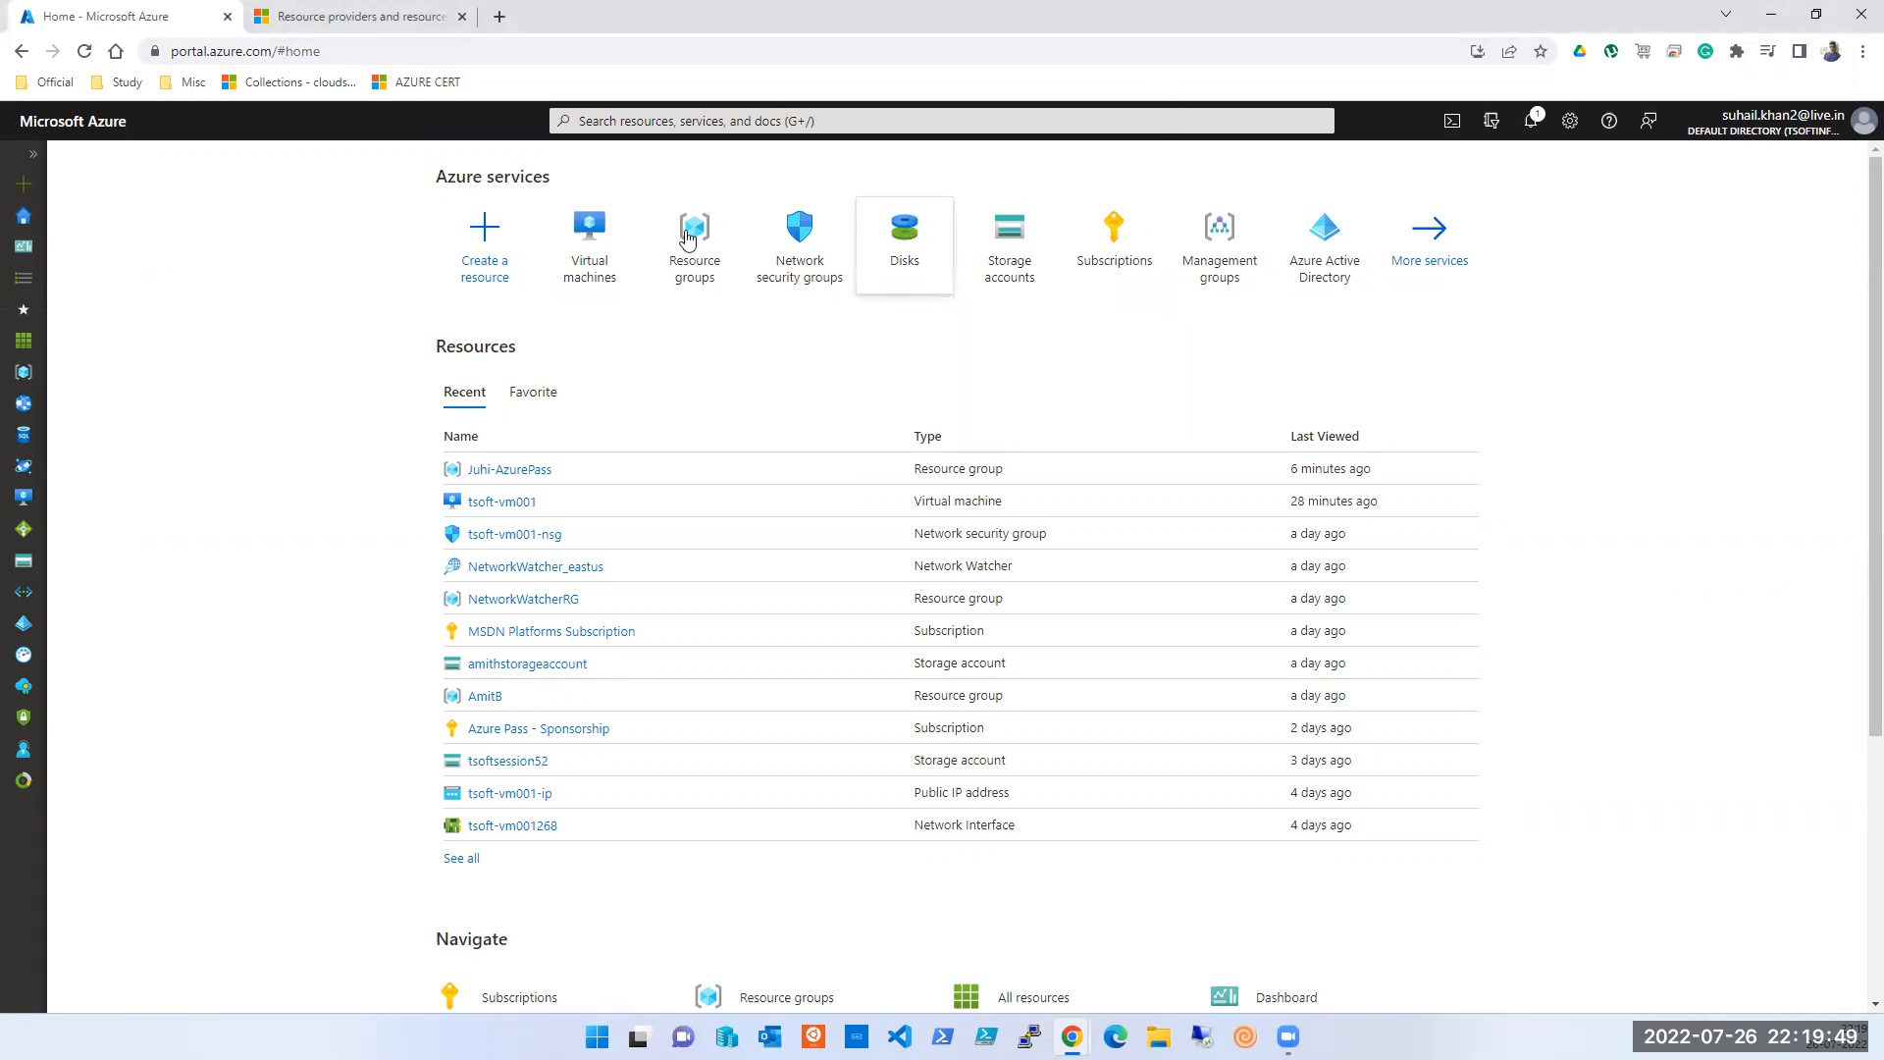
# - Open the Storage accounts list, then go to the Directories + subscriptions settings
pyautogui.click(1030, 230)
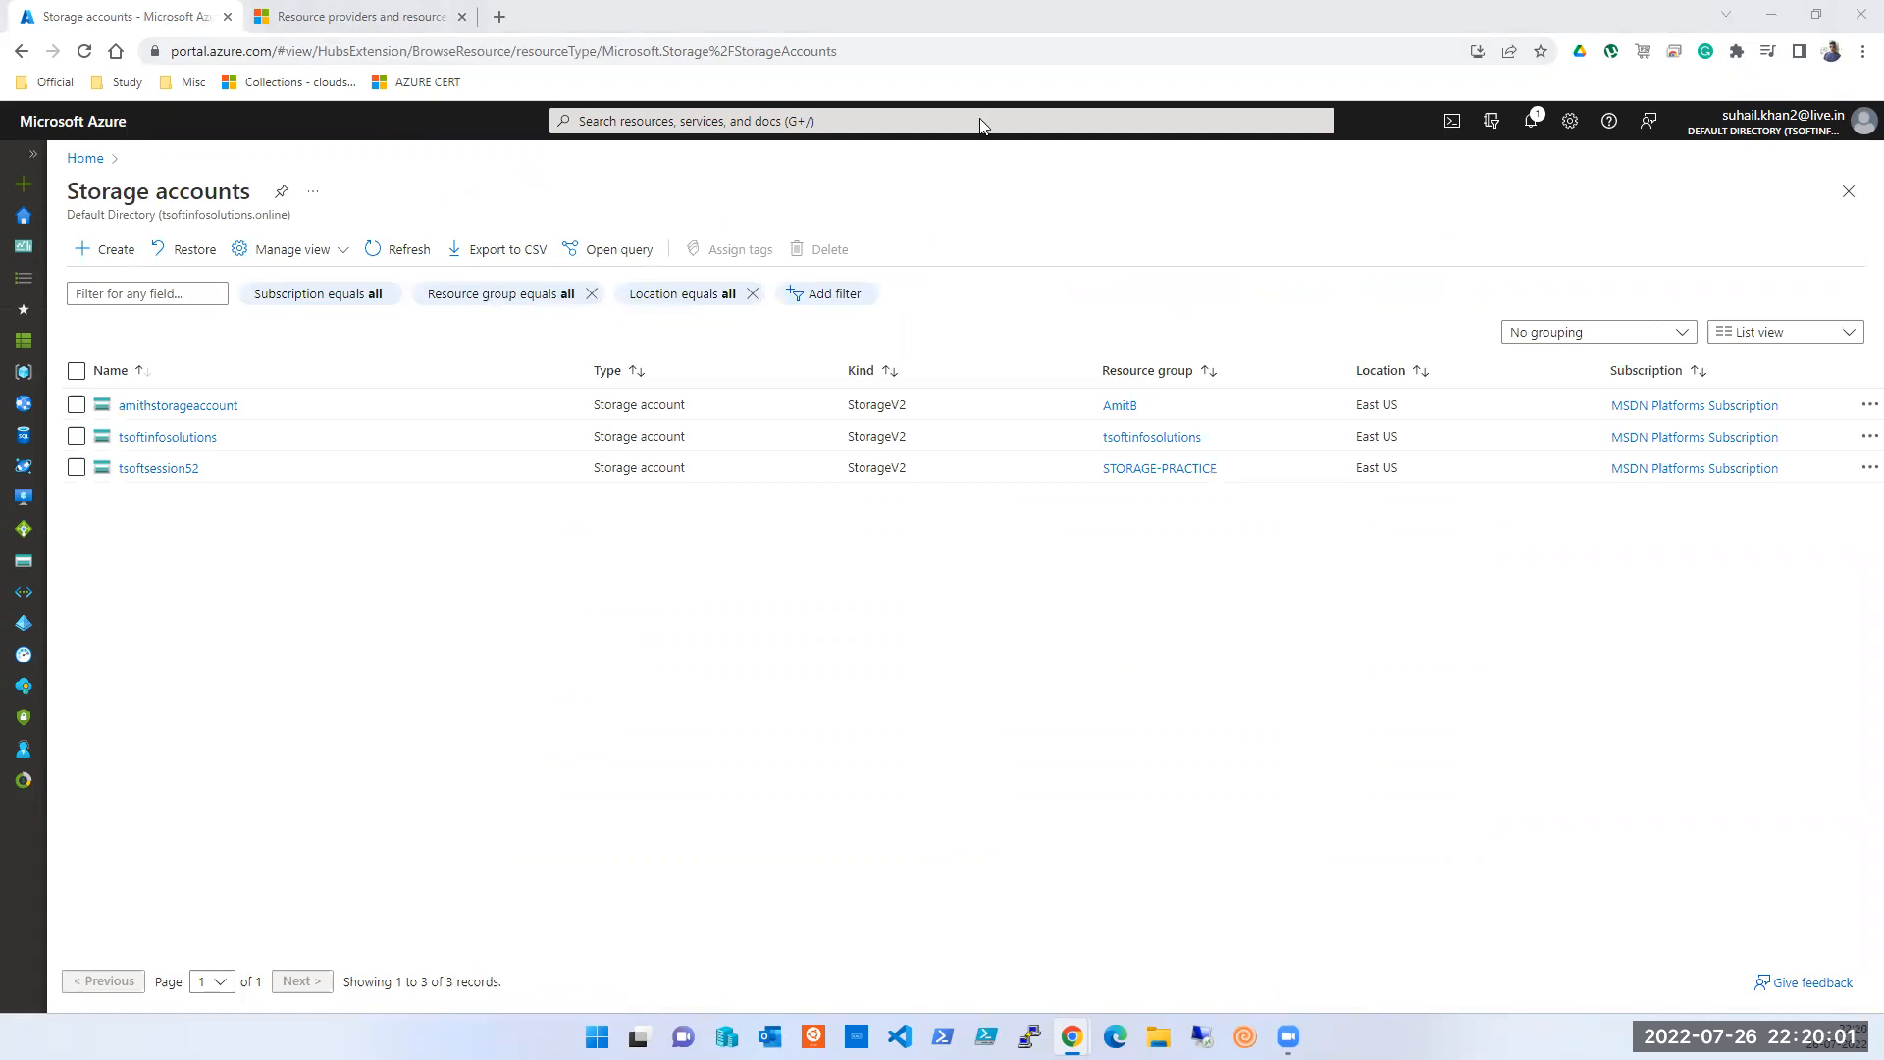
pyautogui.click(1859, 117)
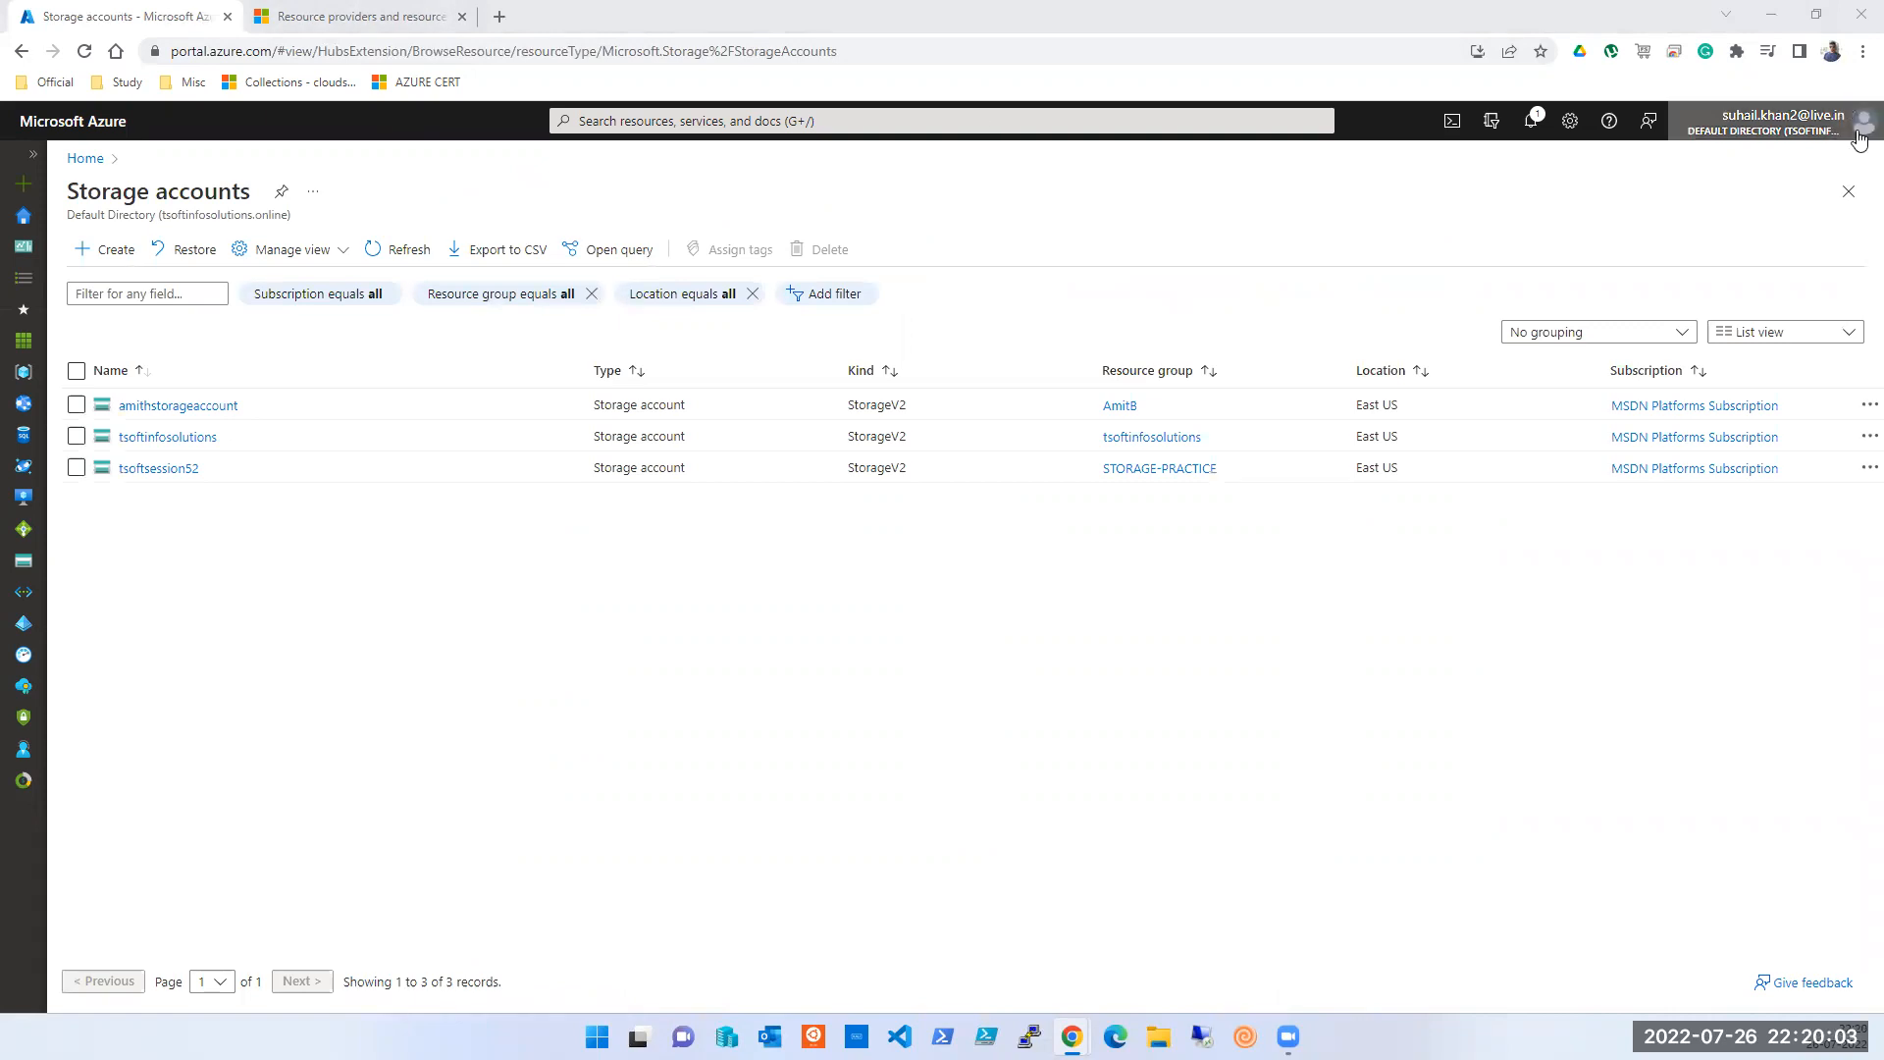
pyautogui.click(1752, 297)
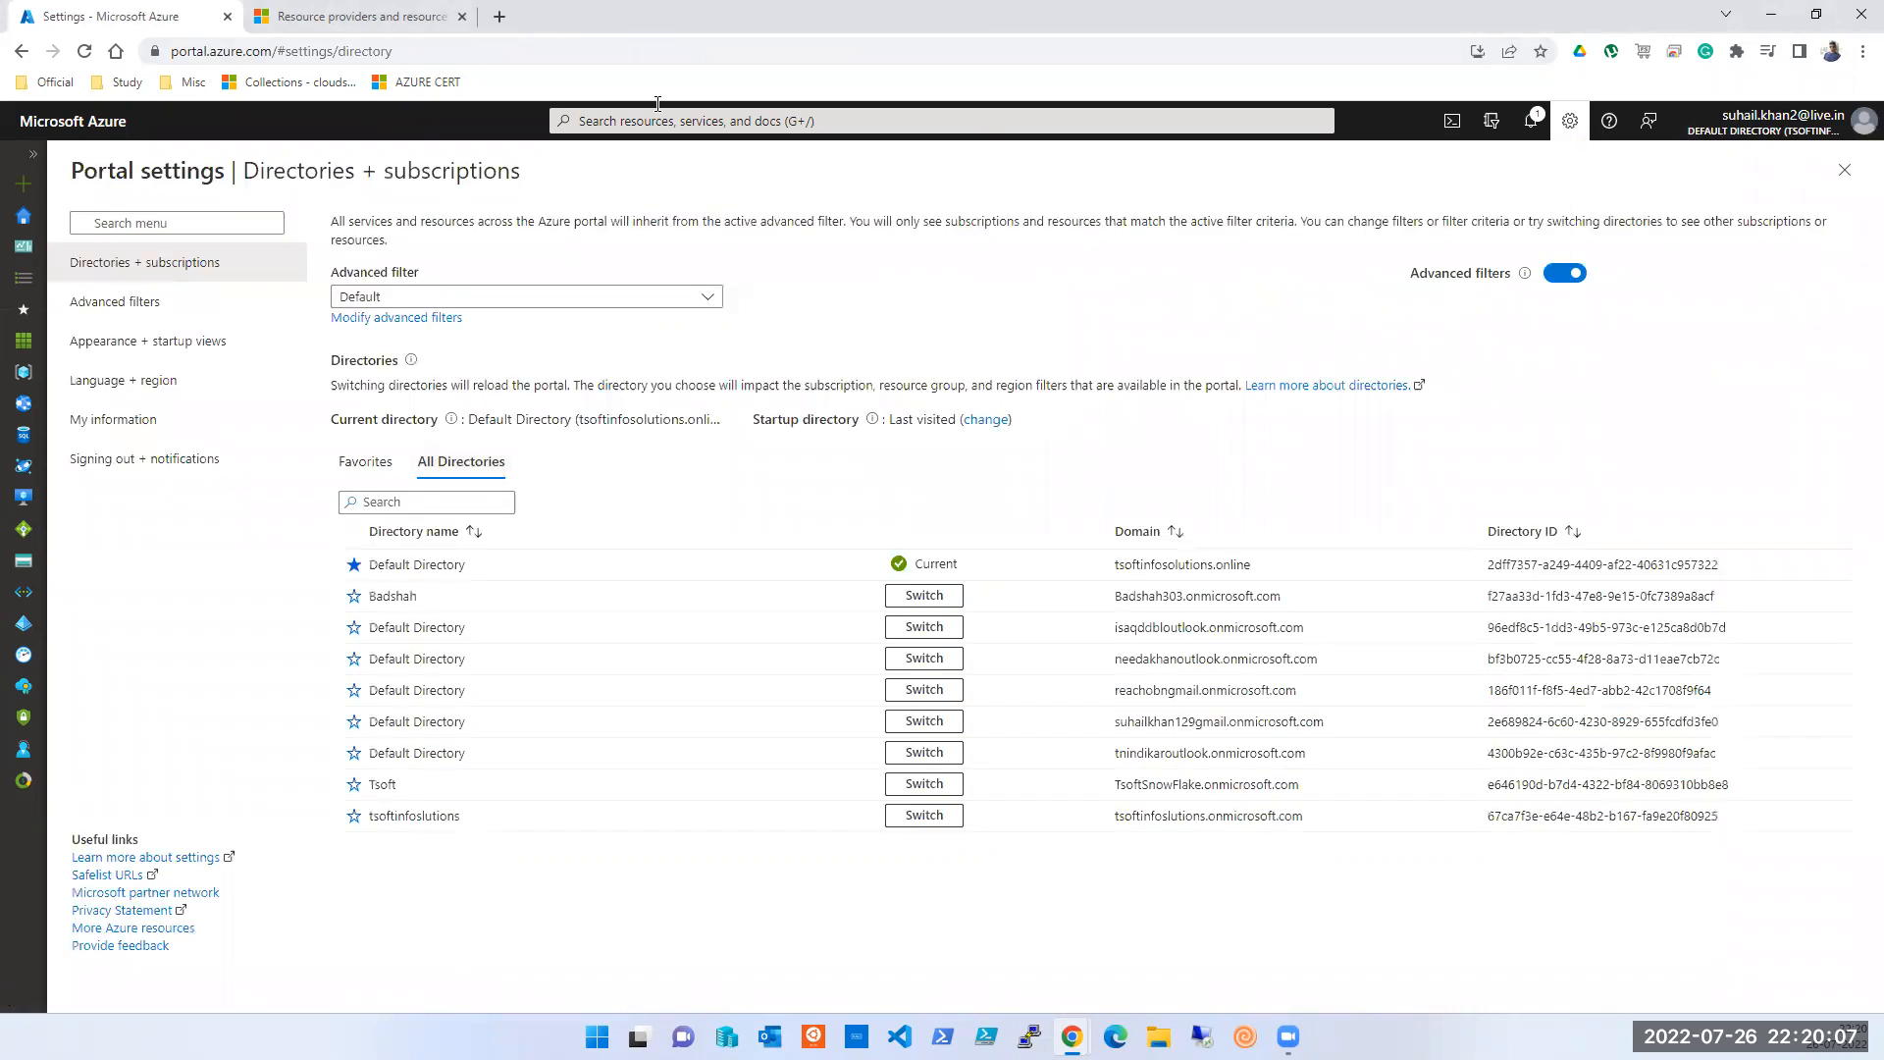
# - Switch the portal to another directory and return to that directory's Home page
pyautogui.click(915, 597)
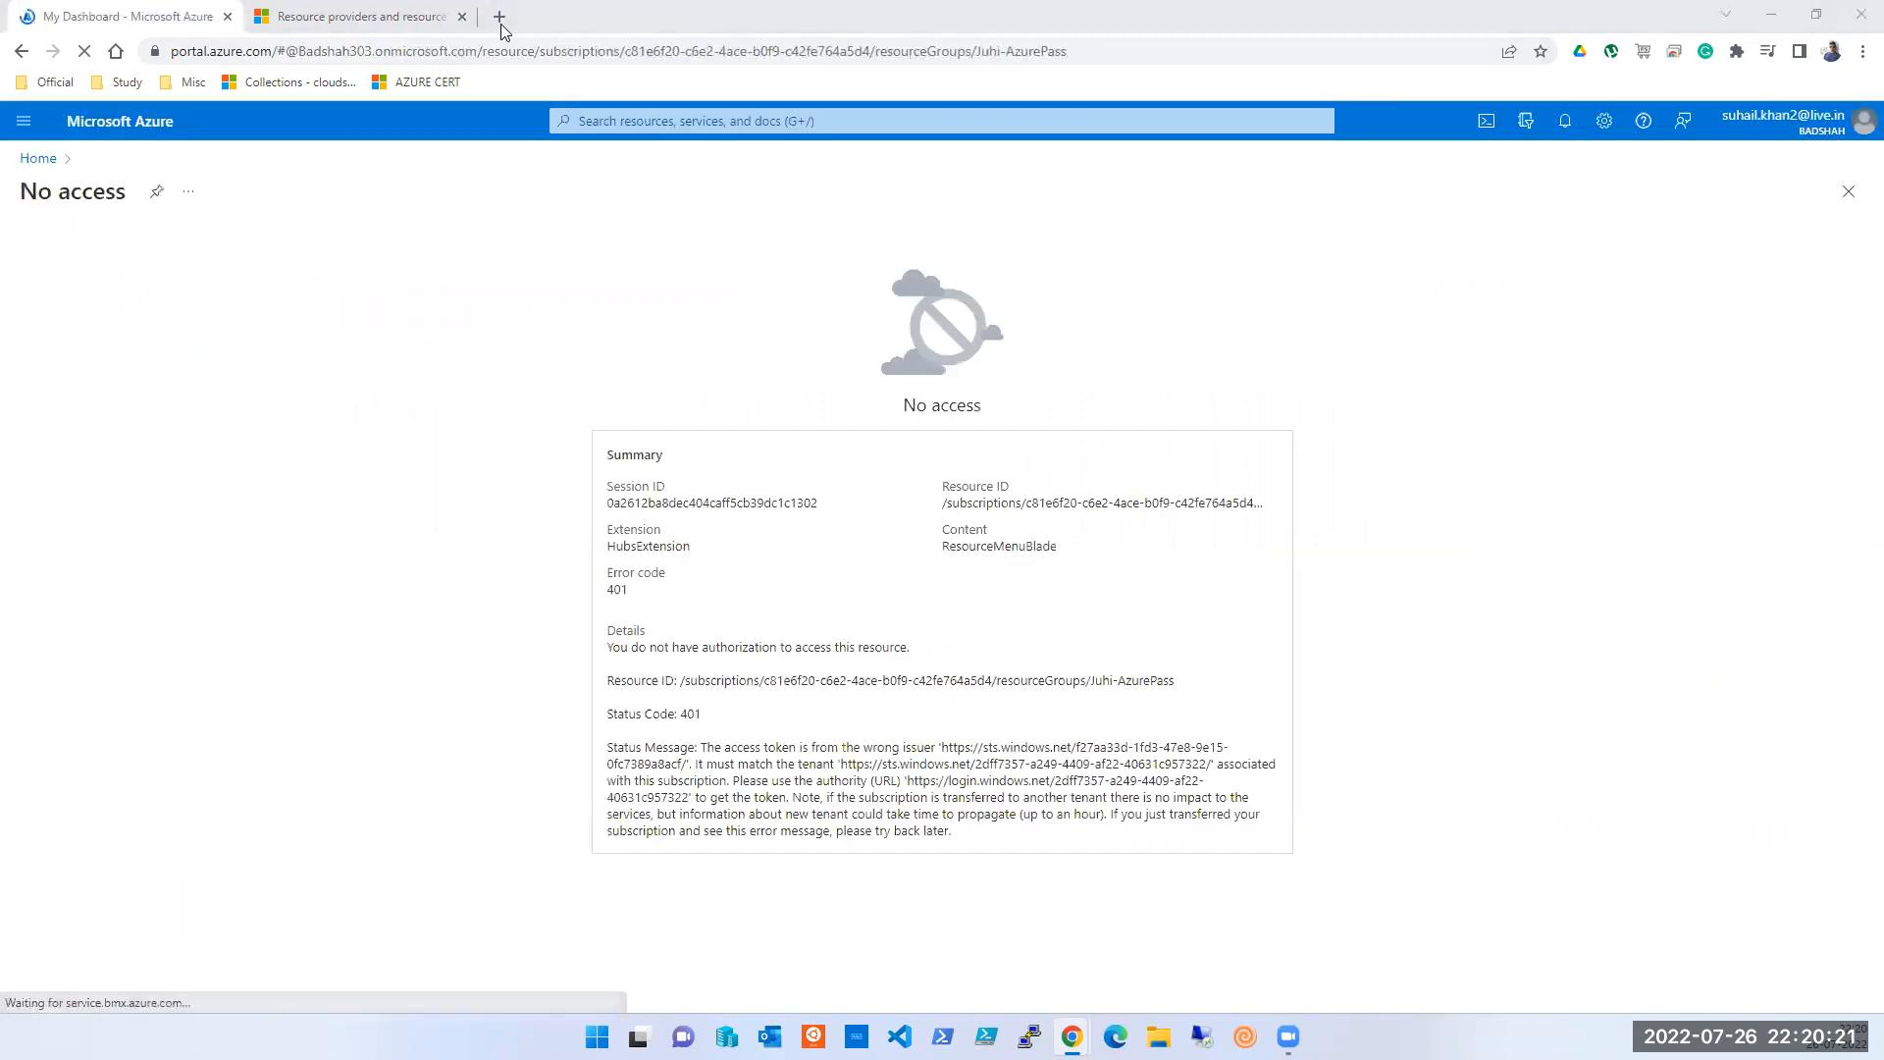
pyautogui.click(43, 161)
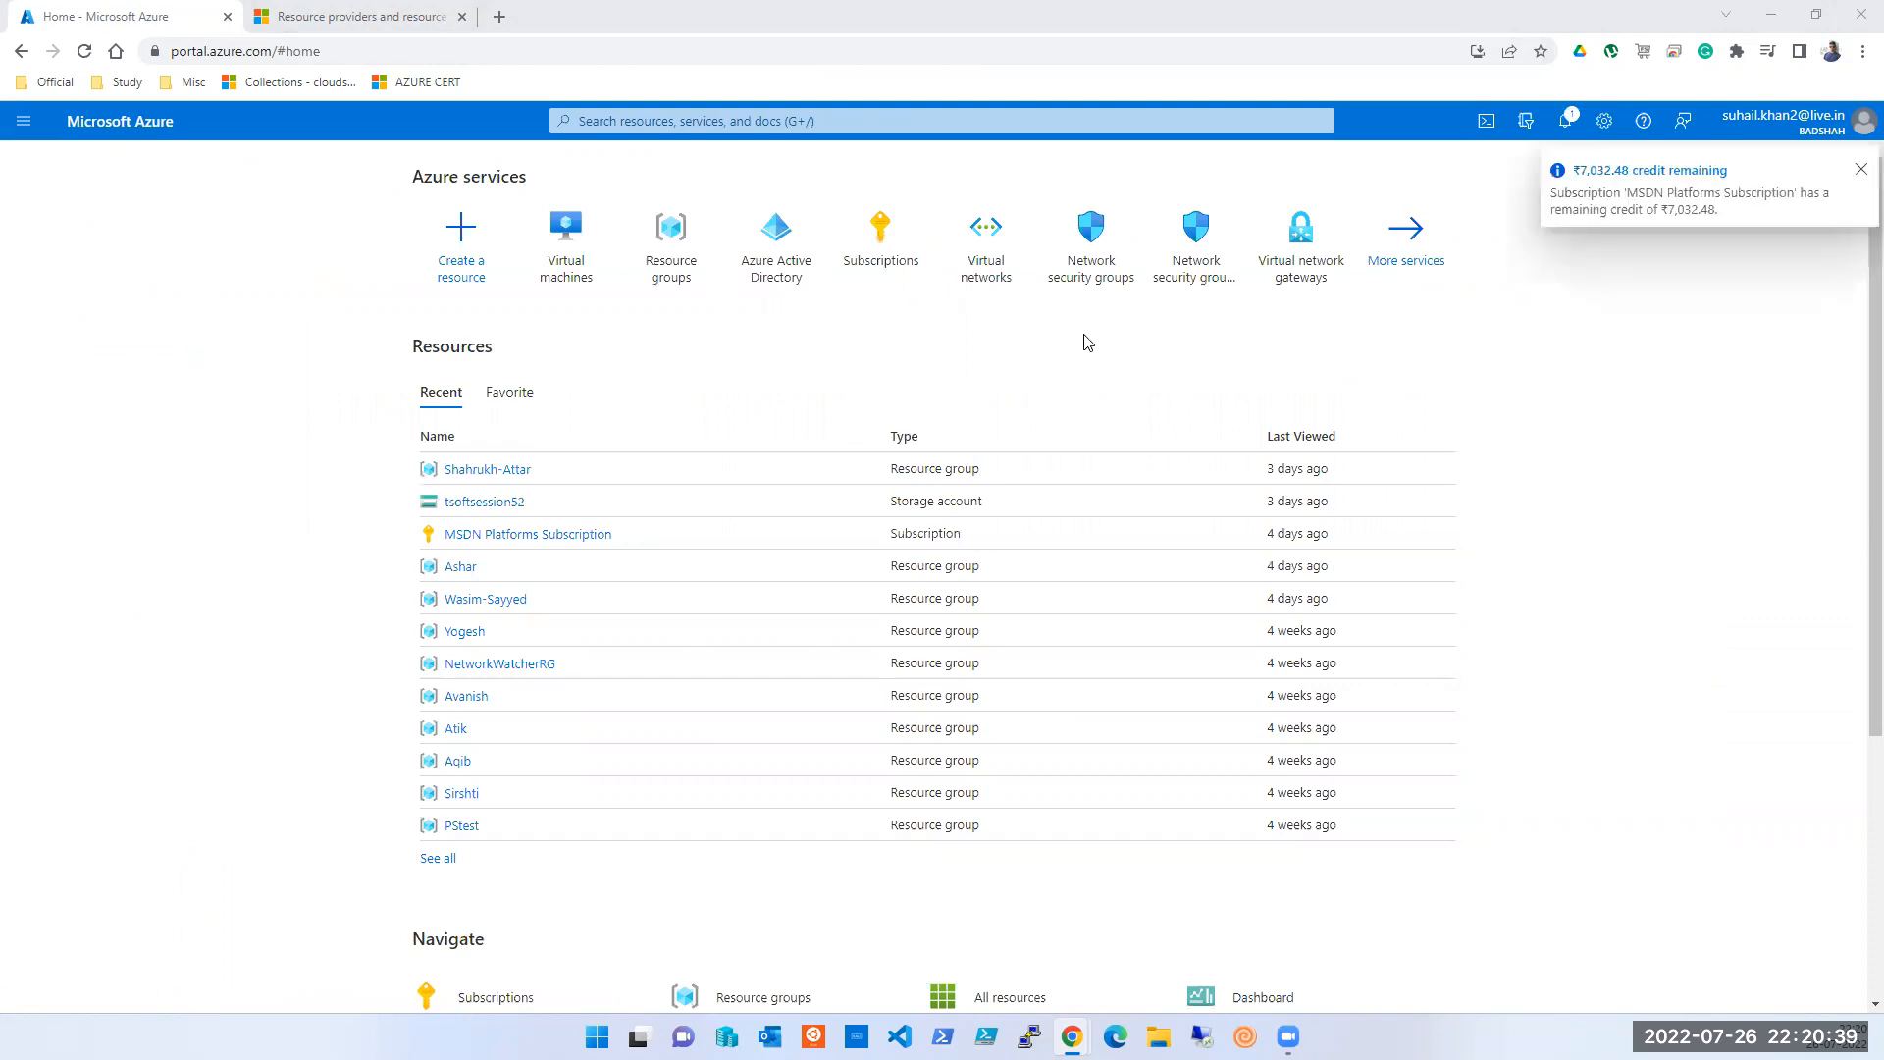
pyautogui.click(836, 121)
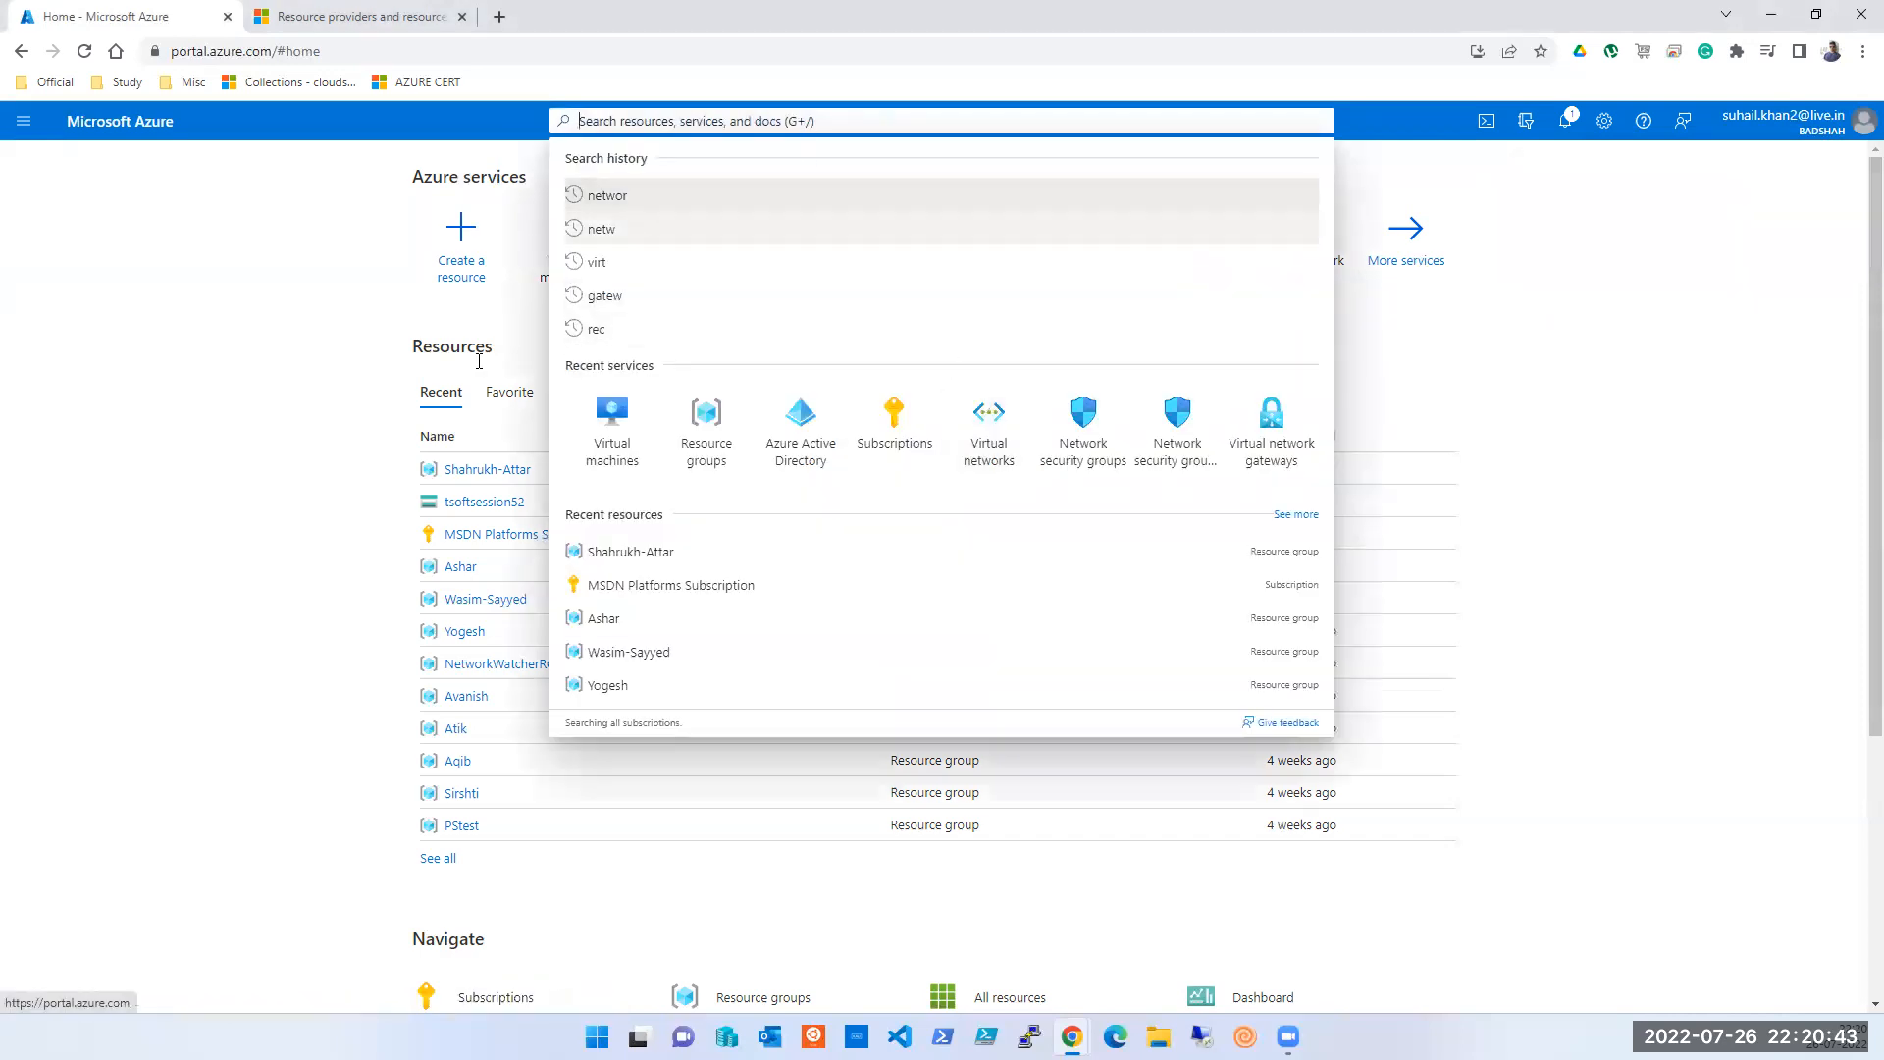
# - Search the portal for 'STORAGE' and open the new directory's Storage accounts list
pyautogui.click(231, 458)
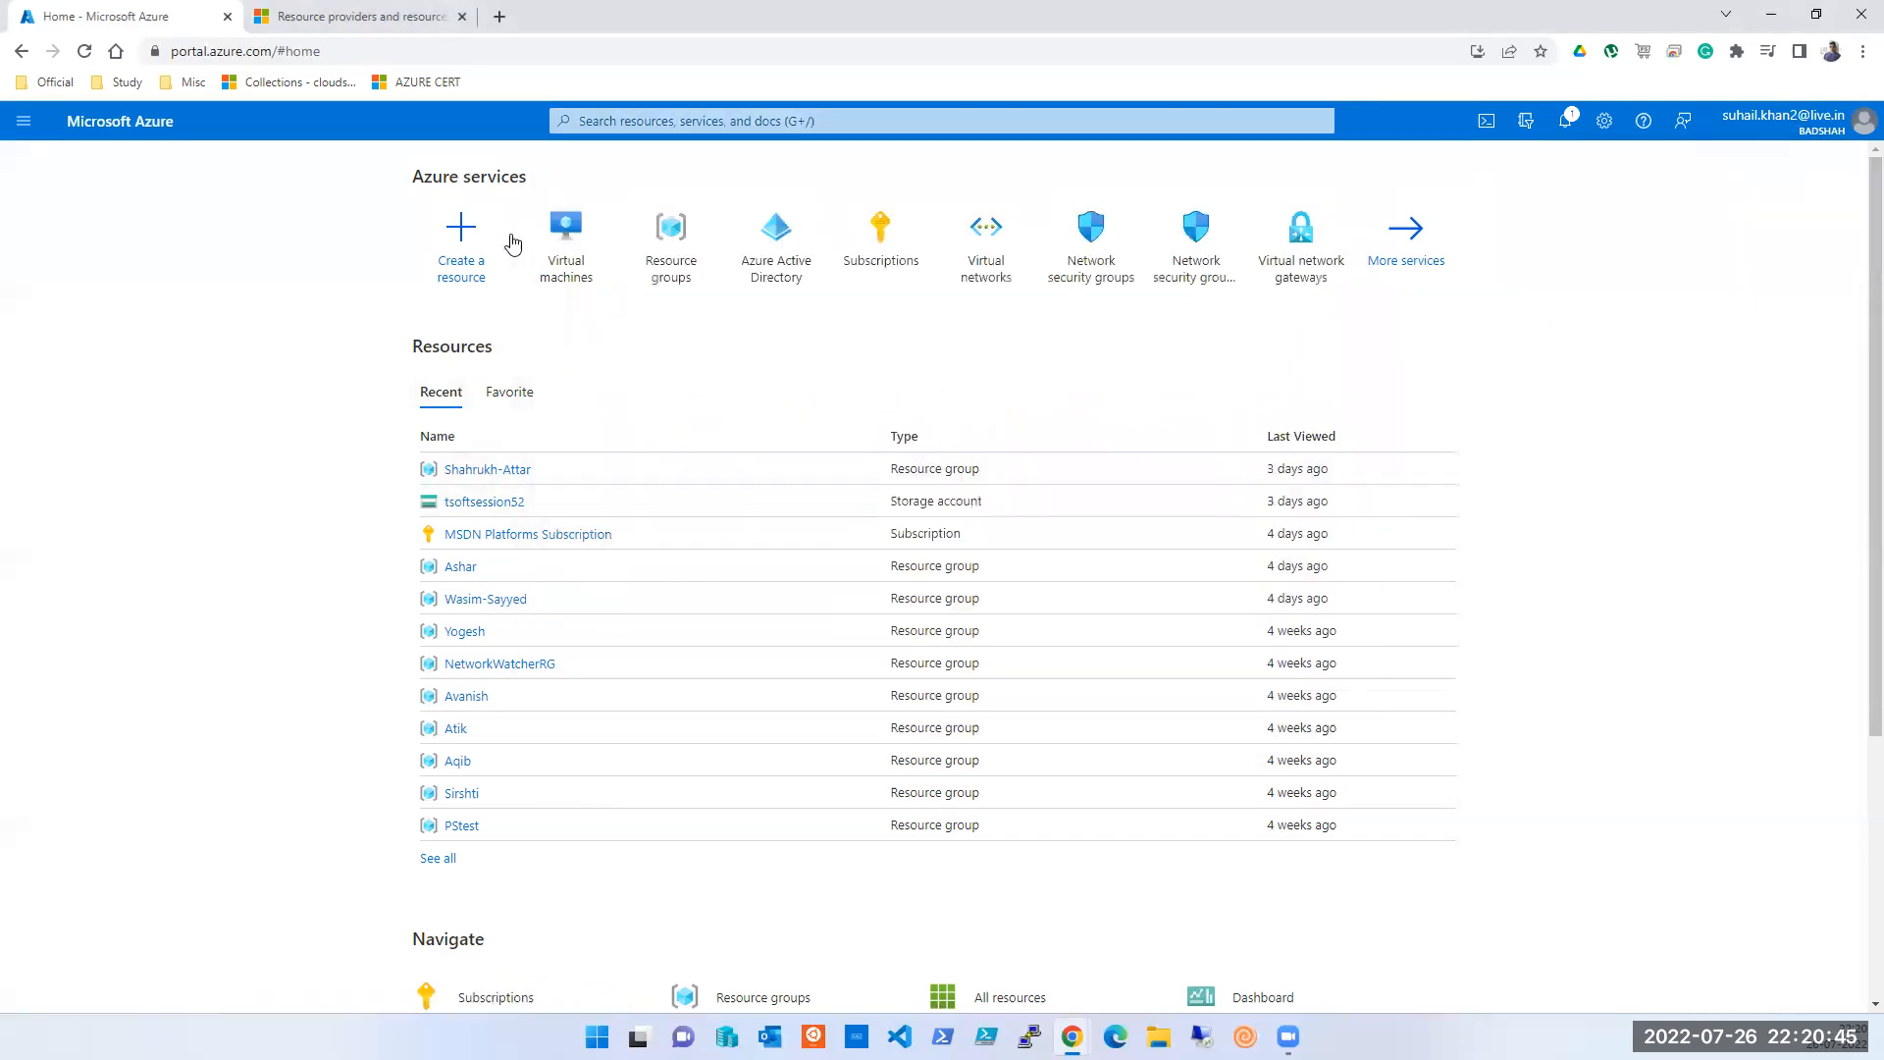
pyautogui.click(660, 114)
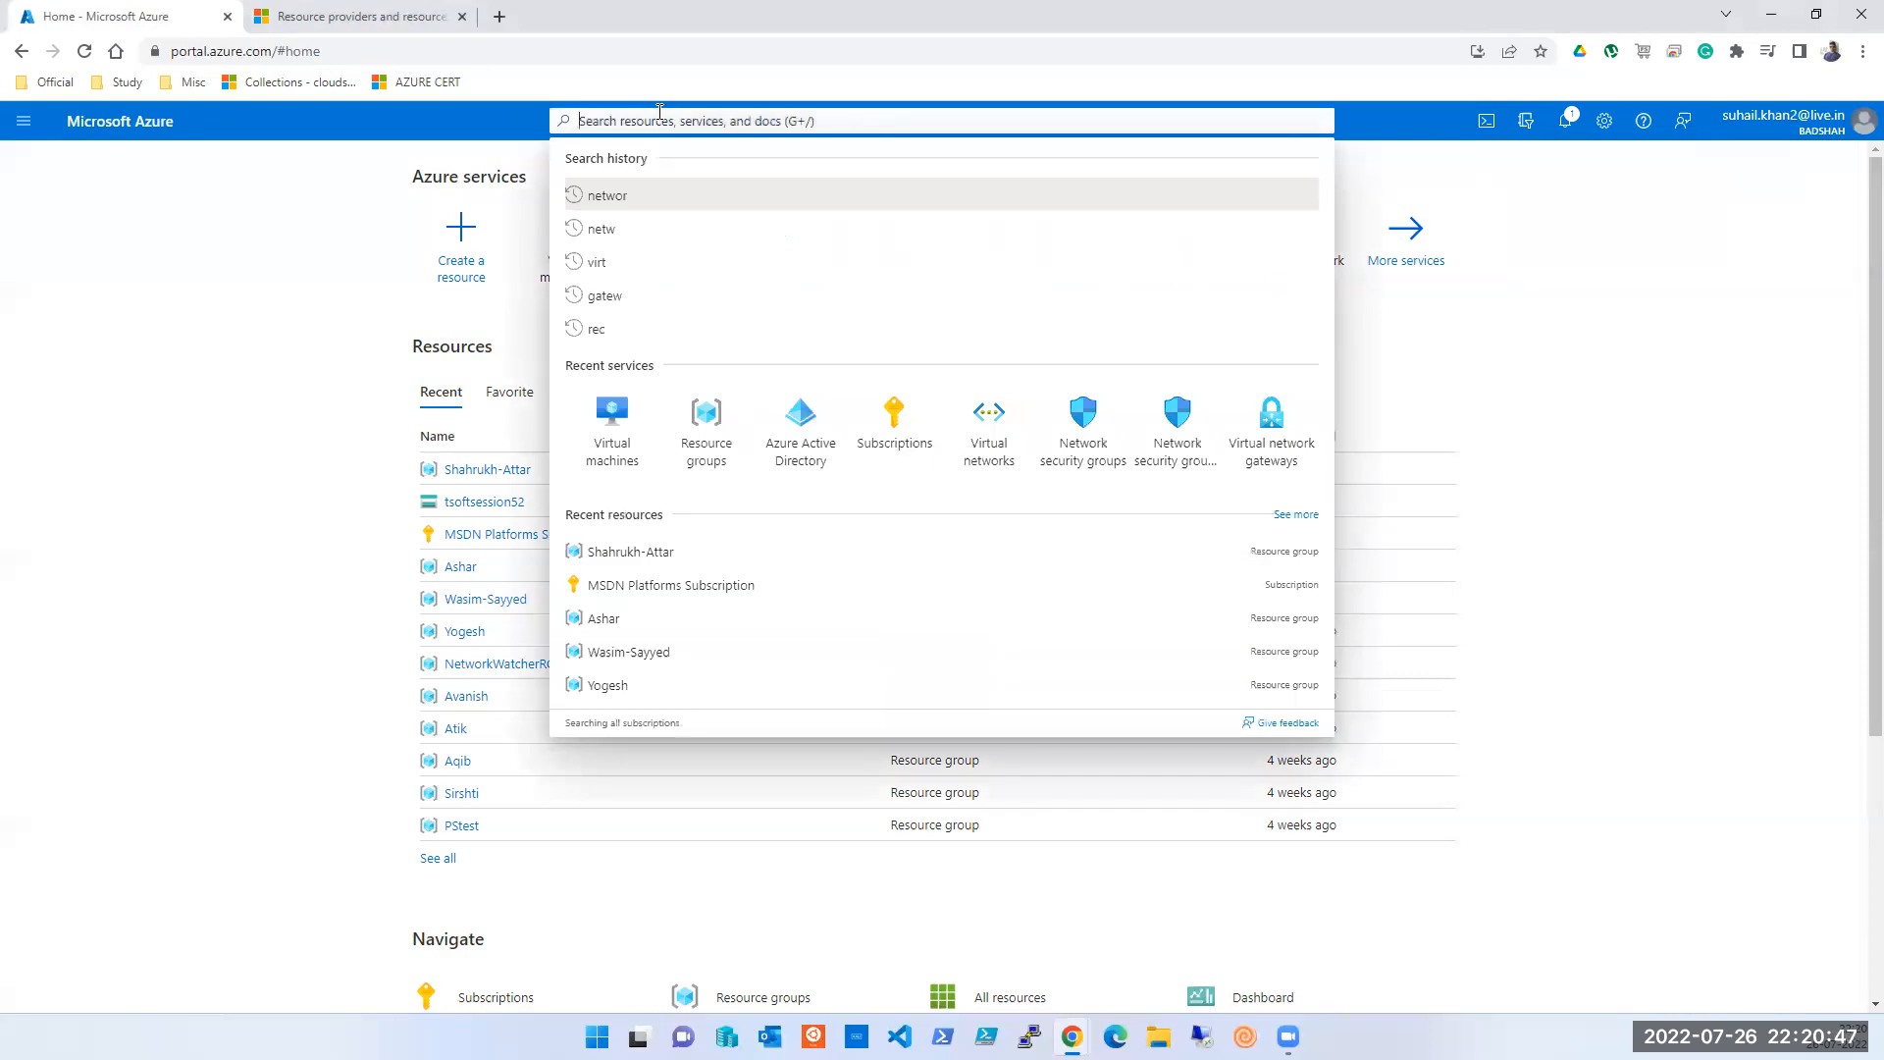
pyautogui.write('STORAGE')
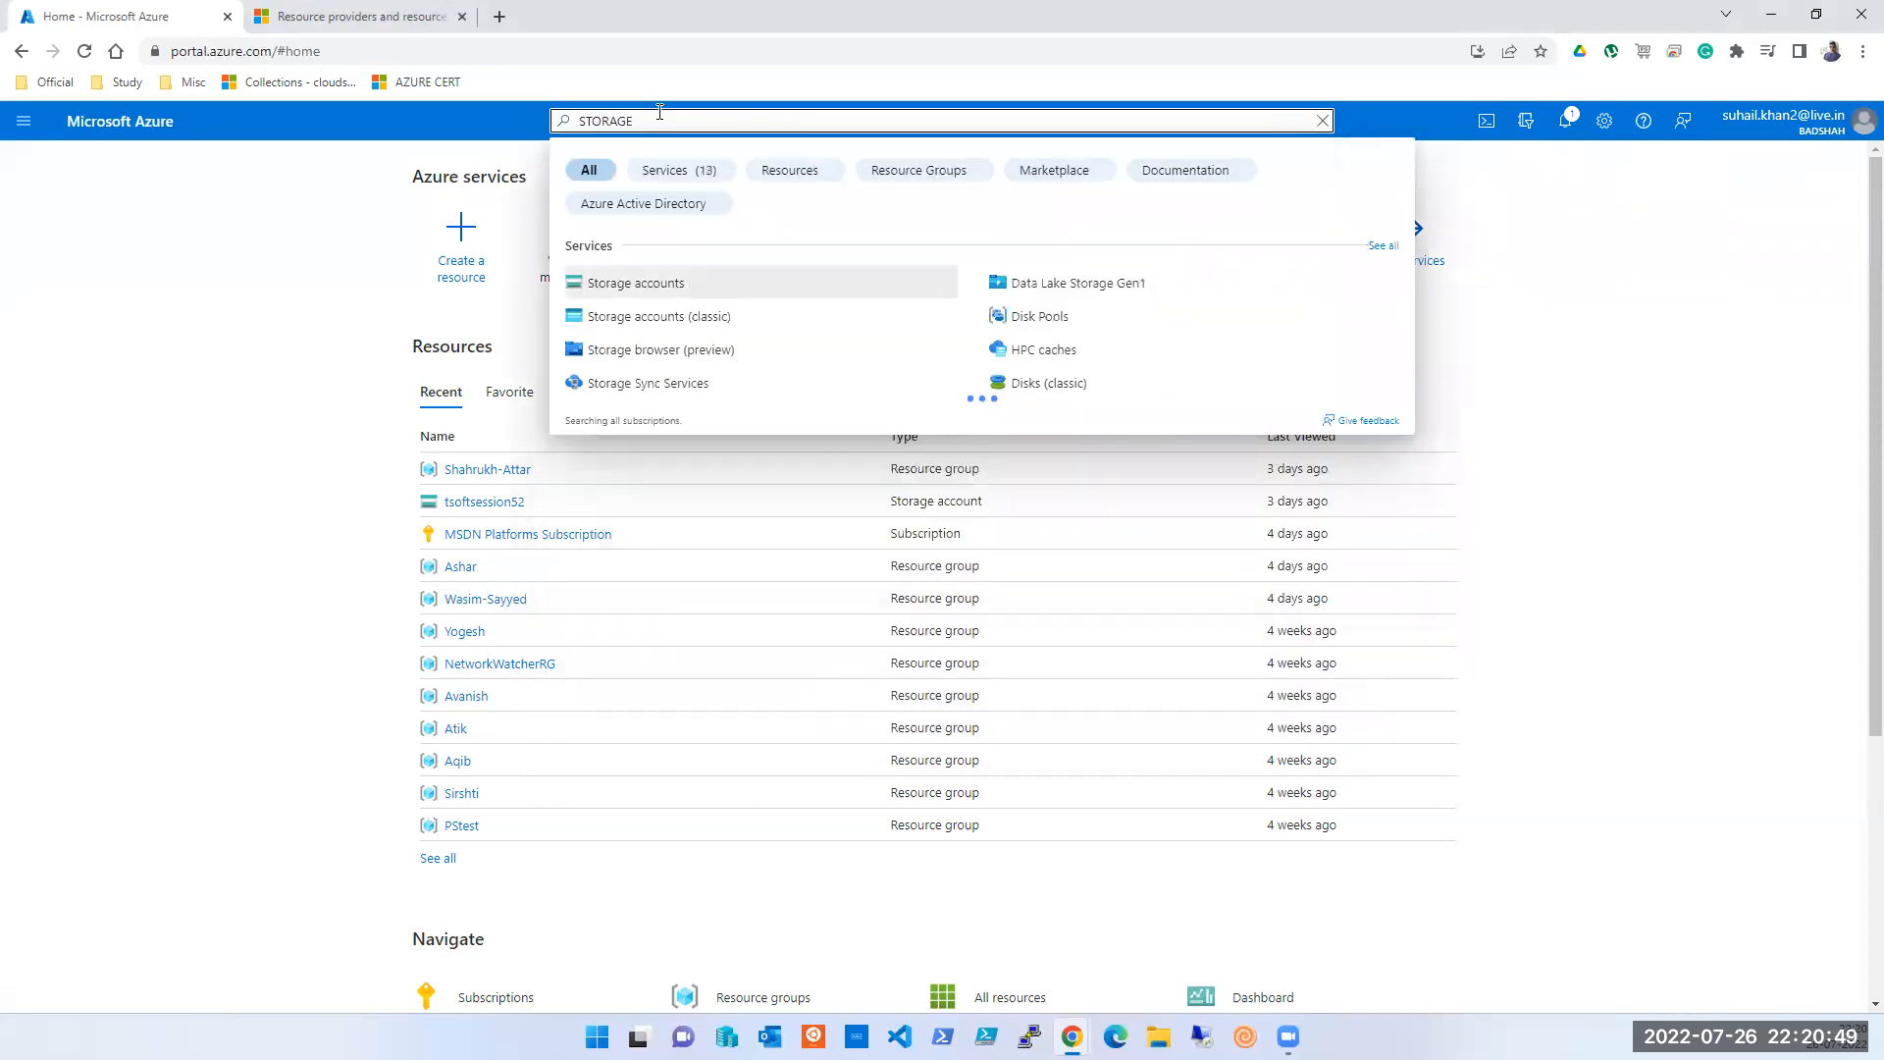
pyautogui.click(637, 283)
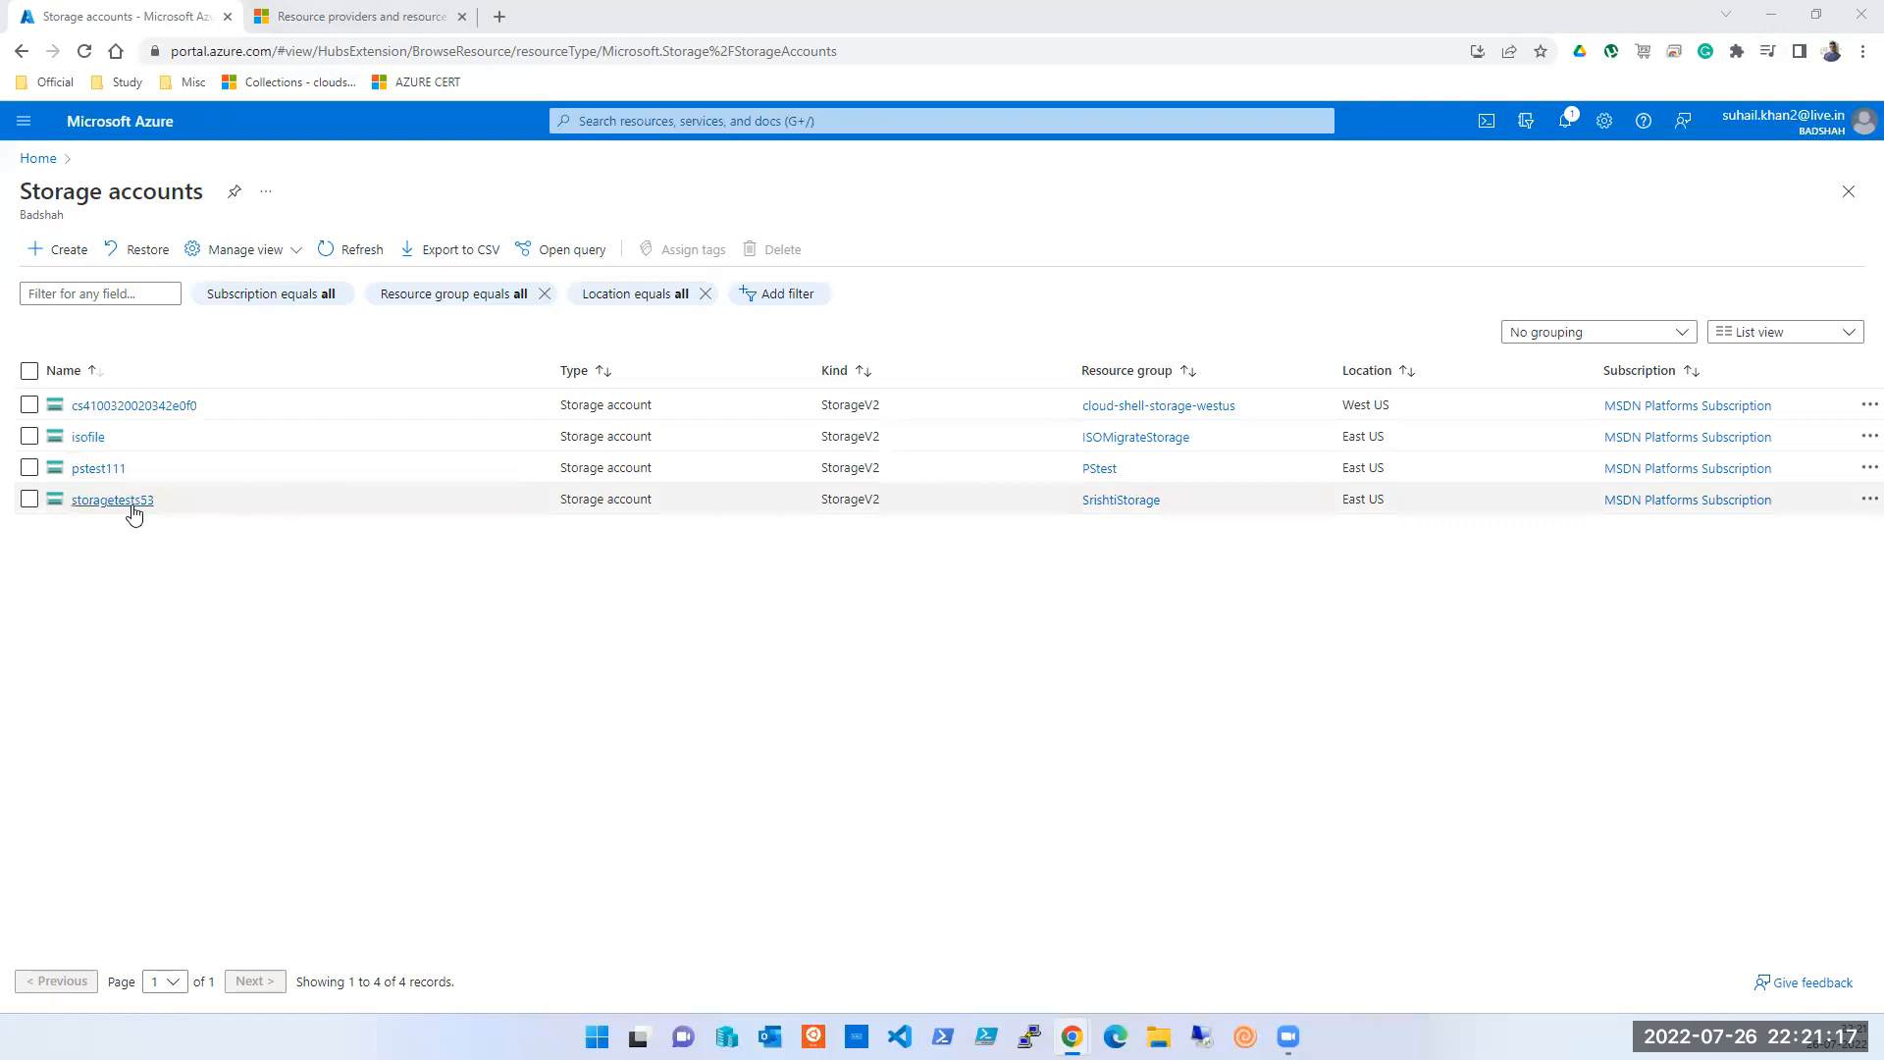
# - Return to Home and reopen the Storage accounts list
pyautogui.click(27, 160)
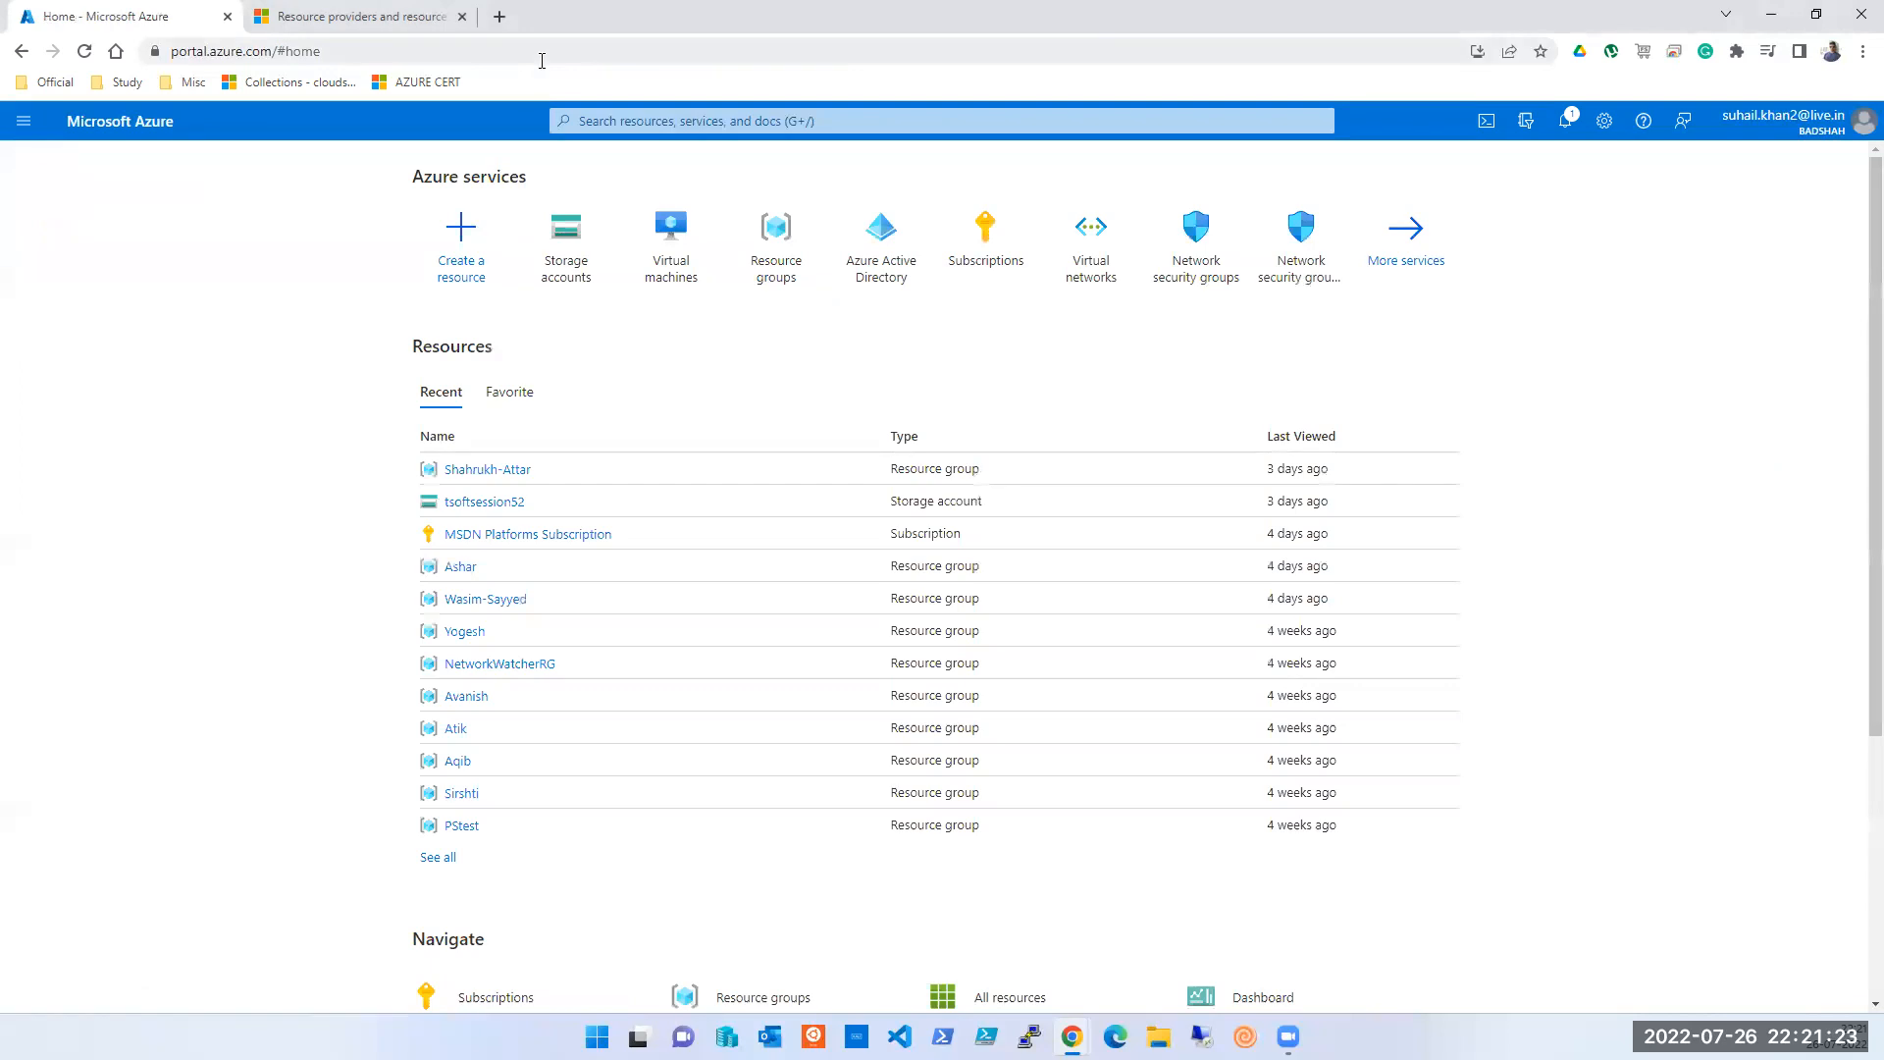
pyautogui.click(490, 21)
pyautogui.click(645, 118)
pyautogui.click(605, 307)
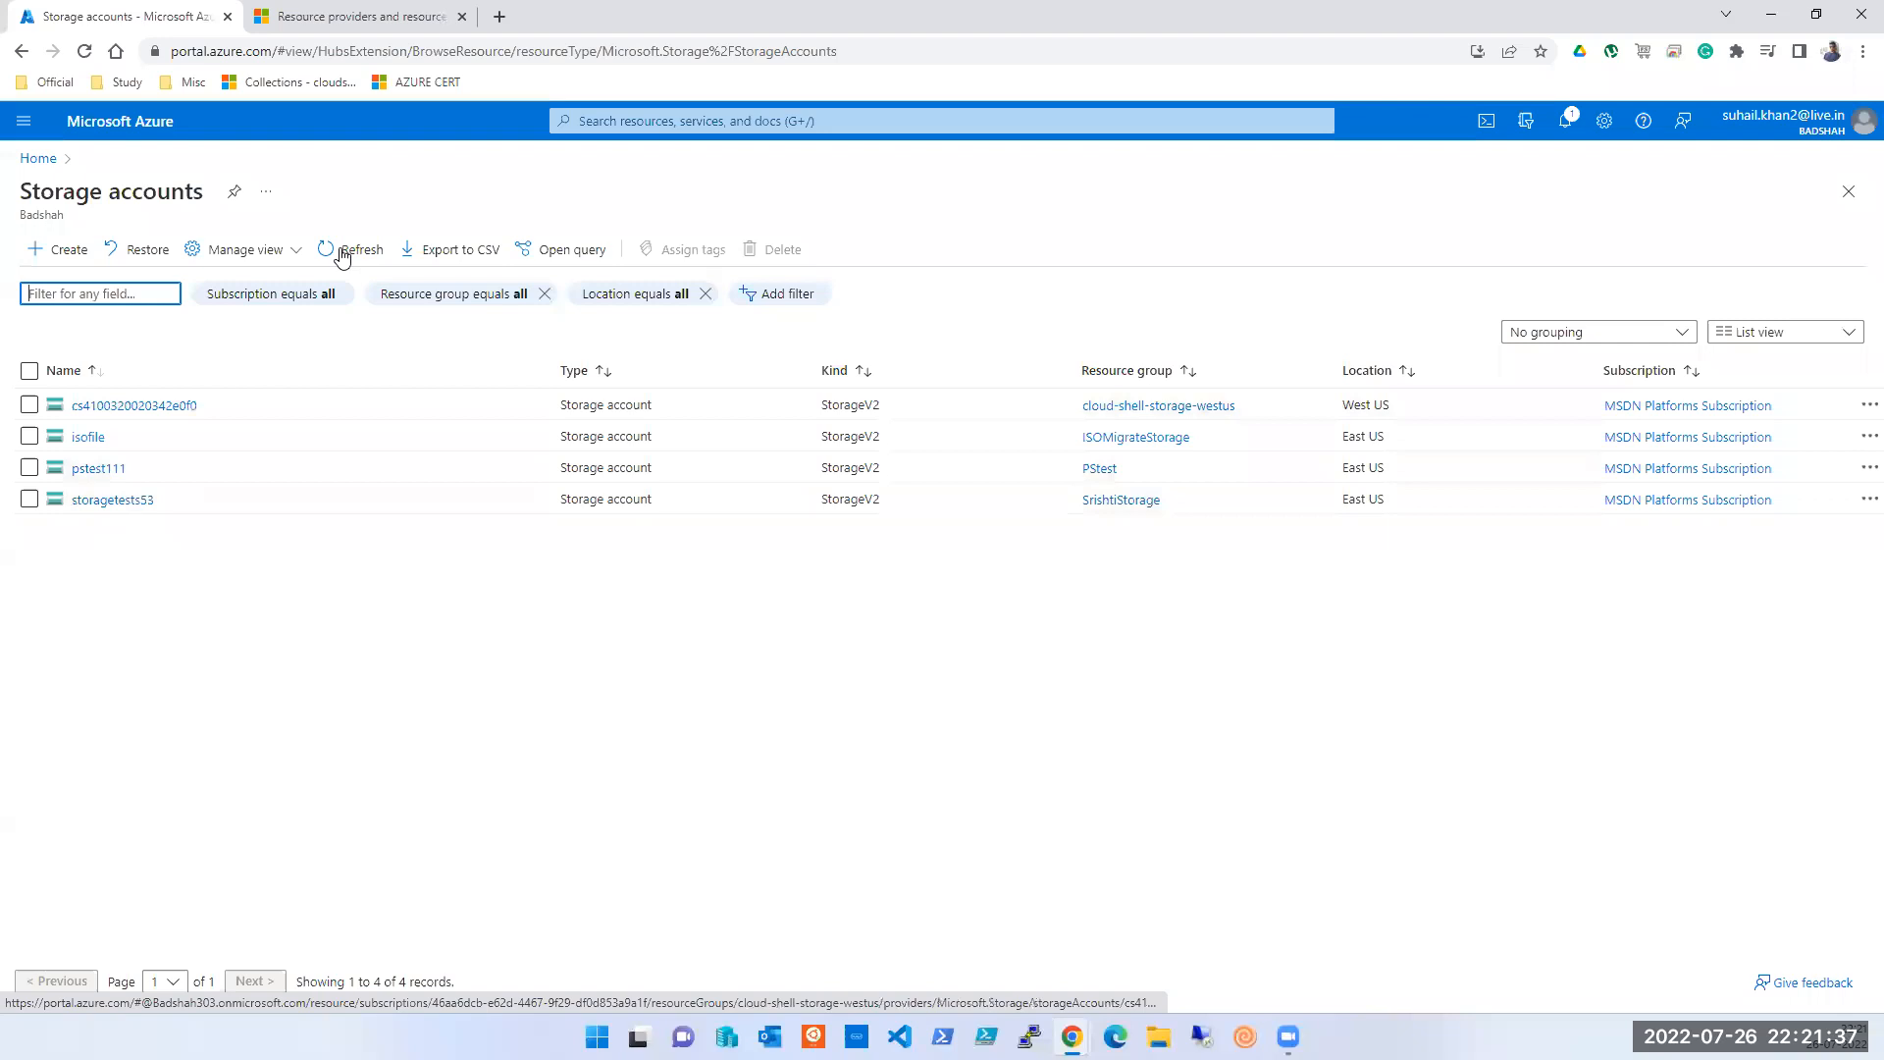
# - Open the storagetests53 account overview and start launching Azure Storage Explorer
pyautogui.click(772, 27)
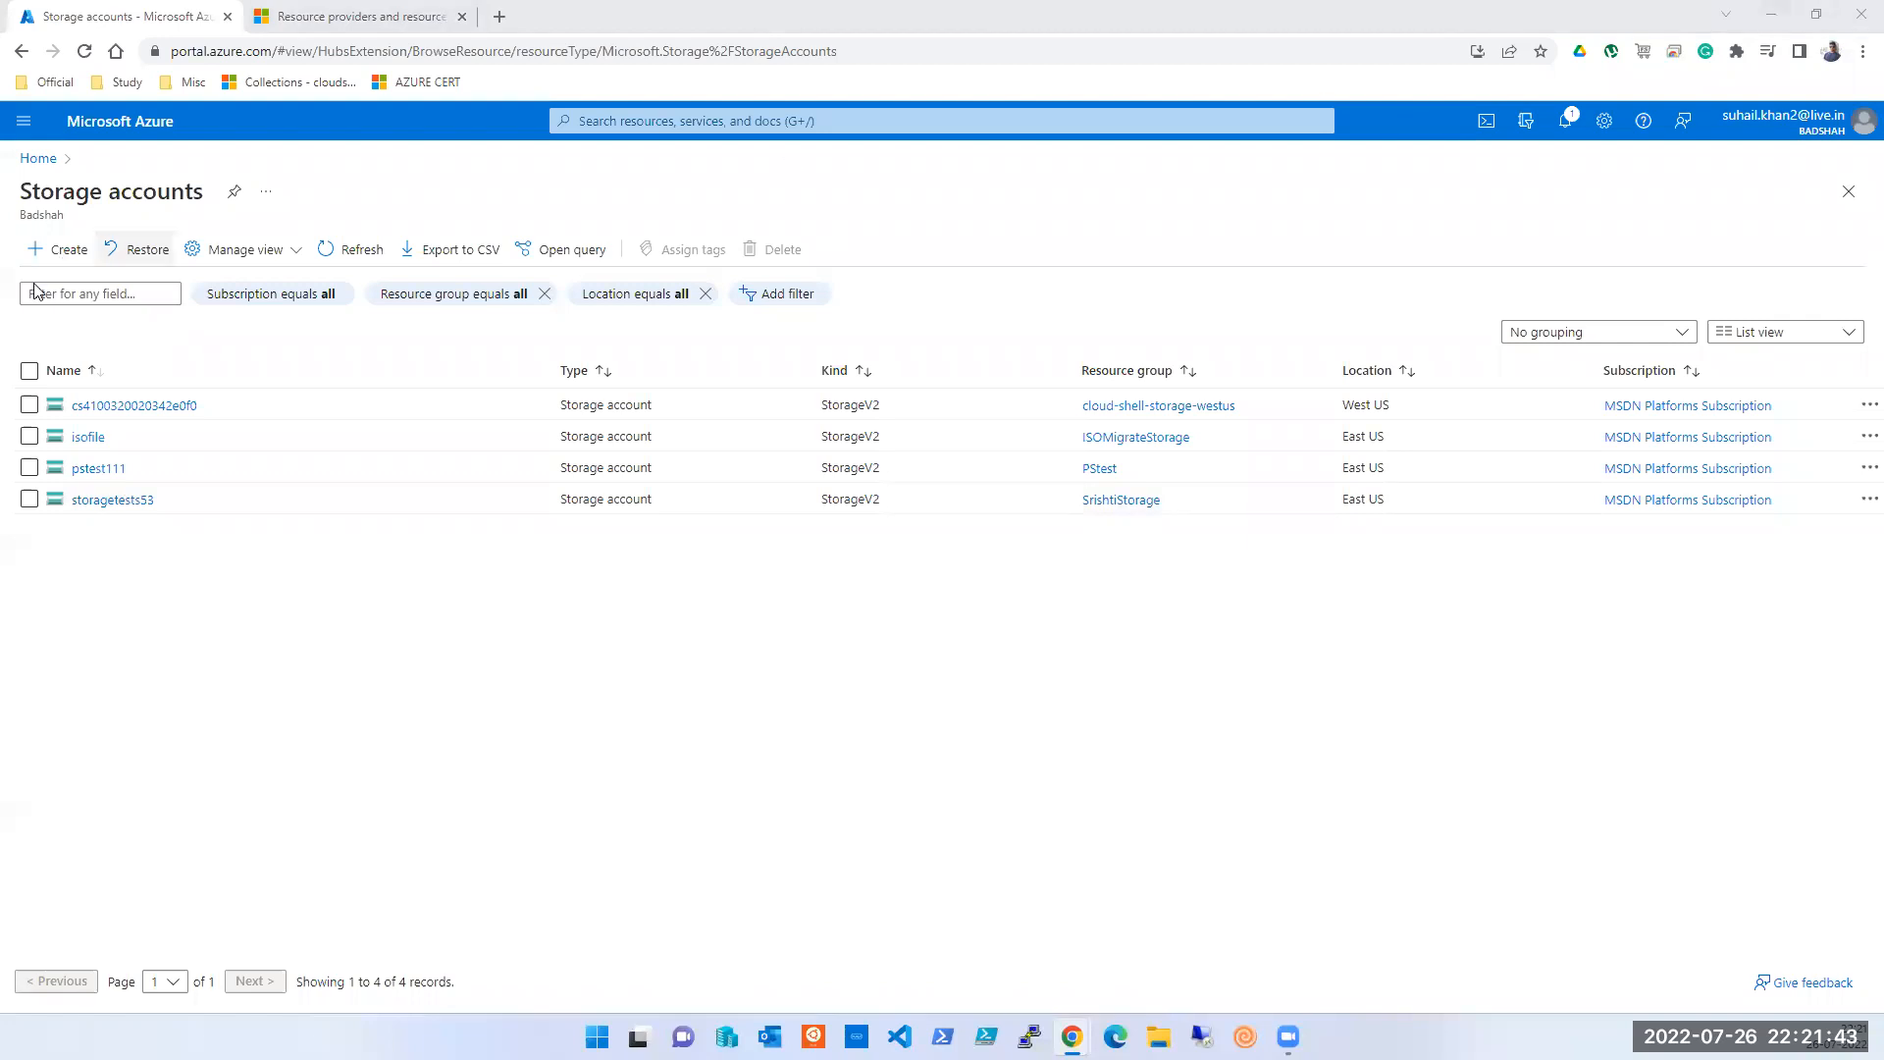
pyautogui.click(120, 502)
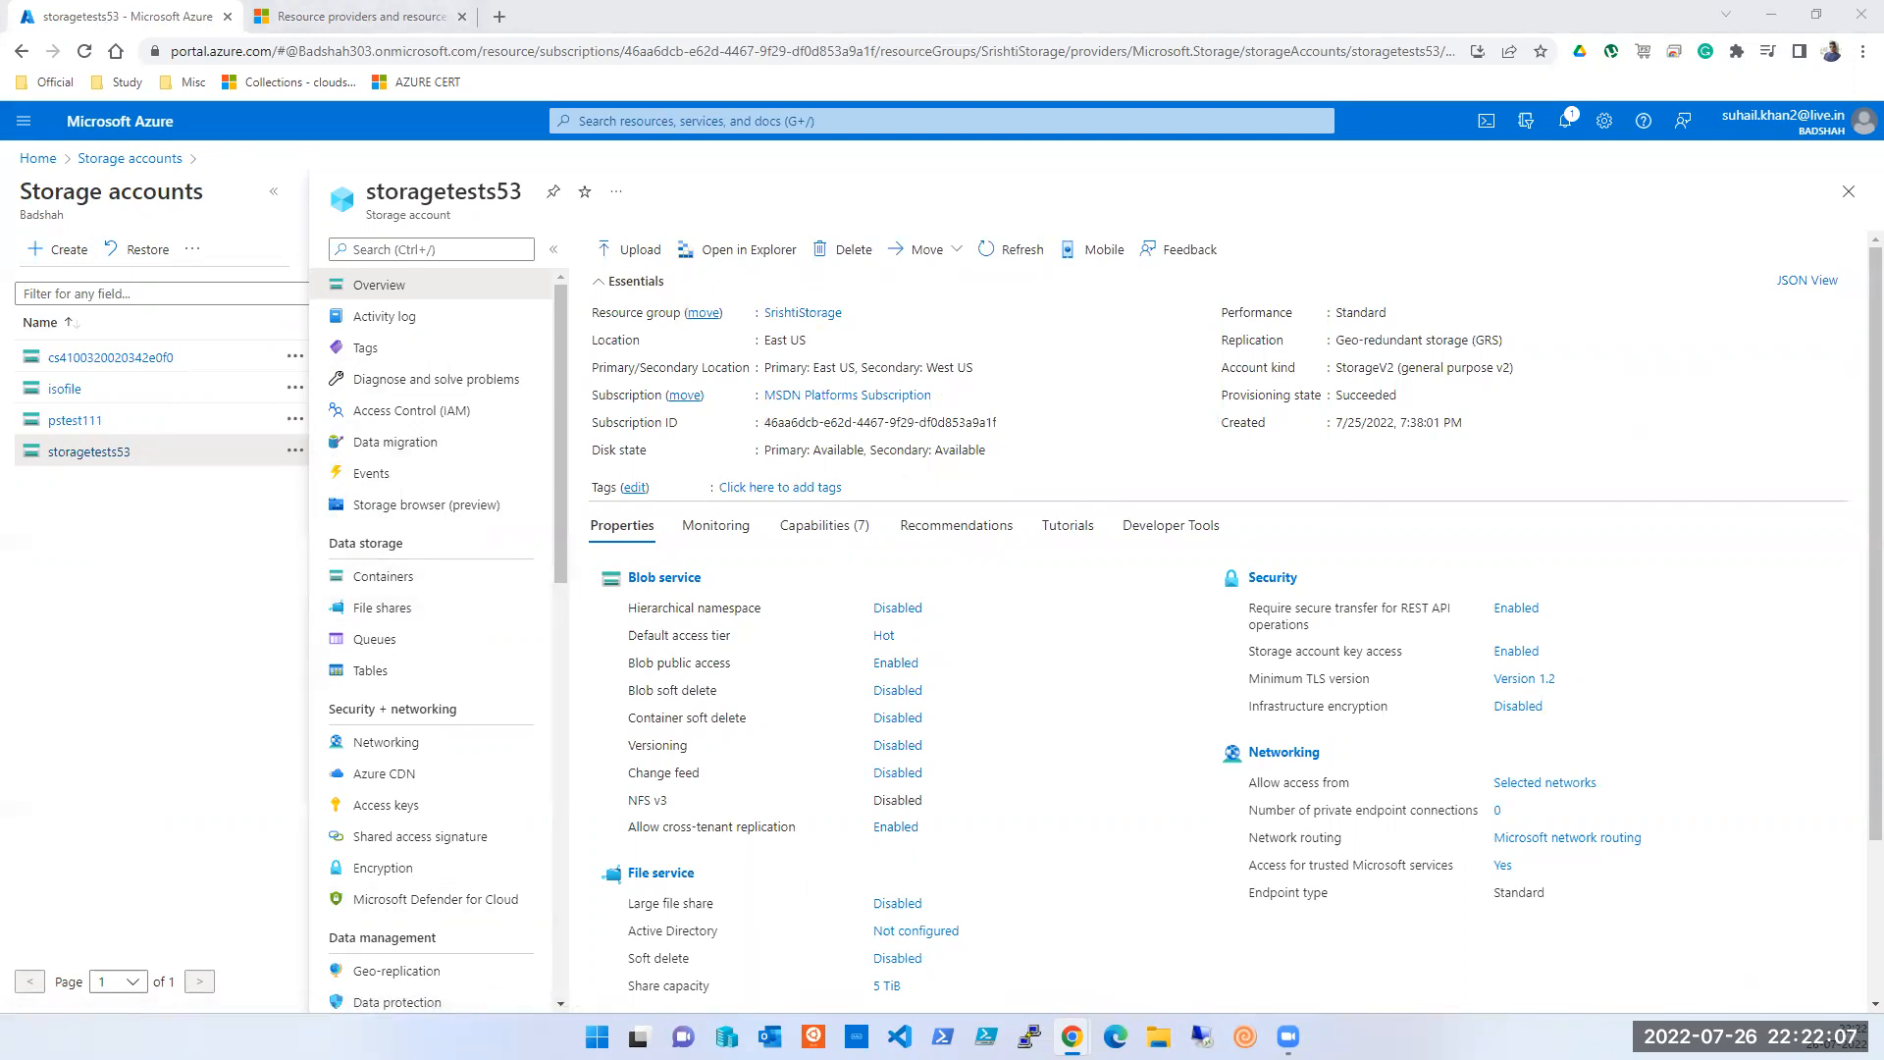
pyautogui.press('super')
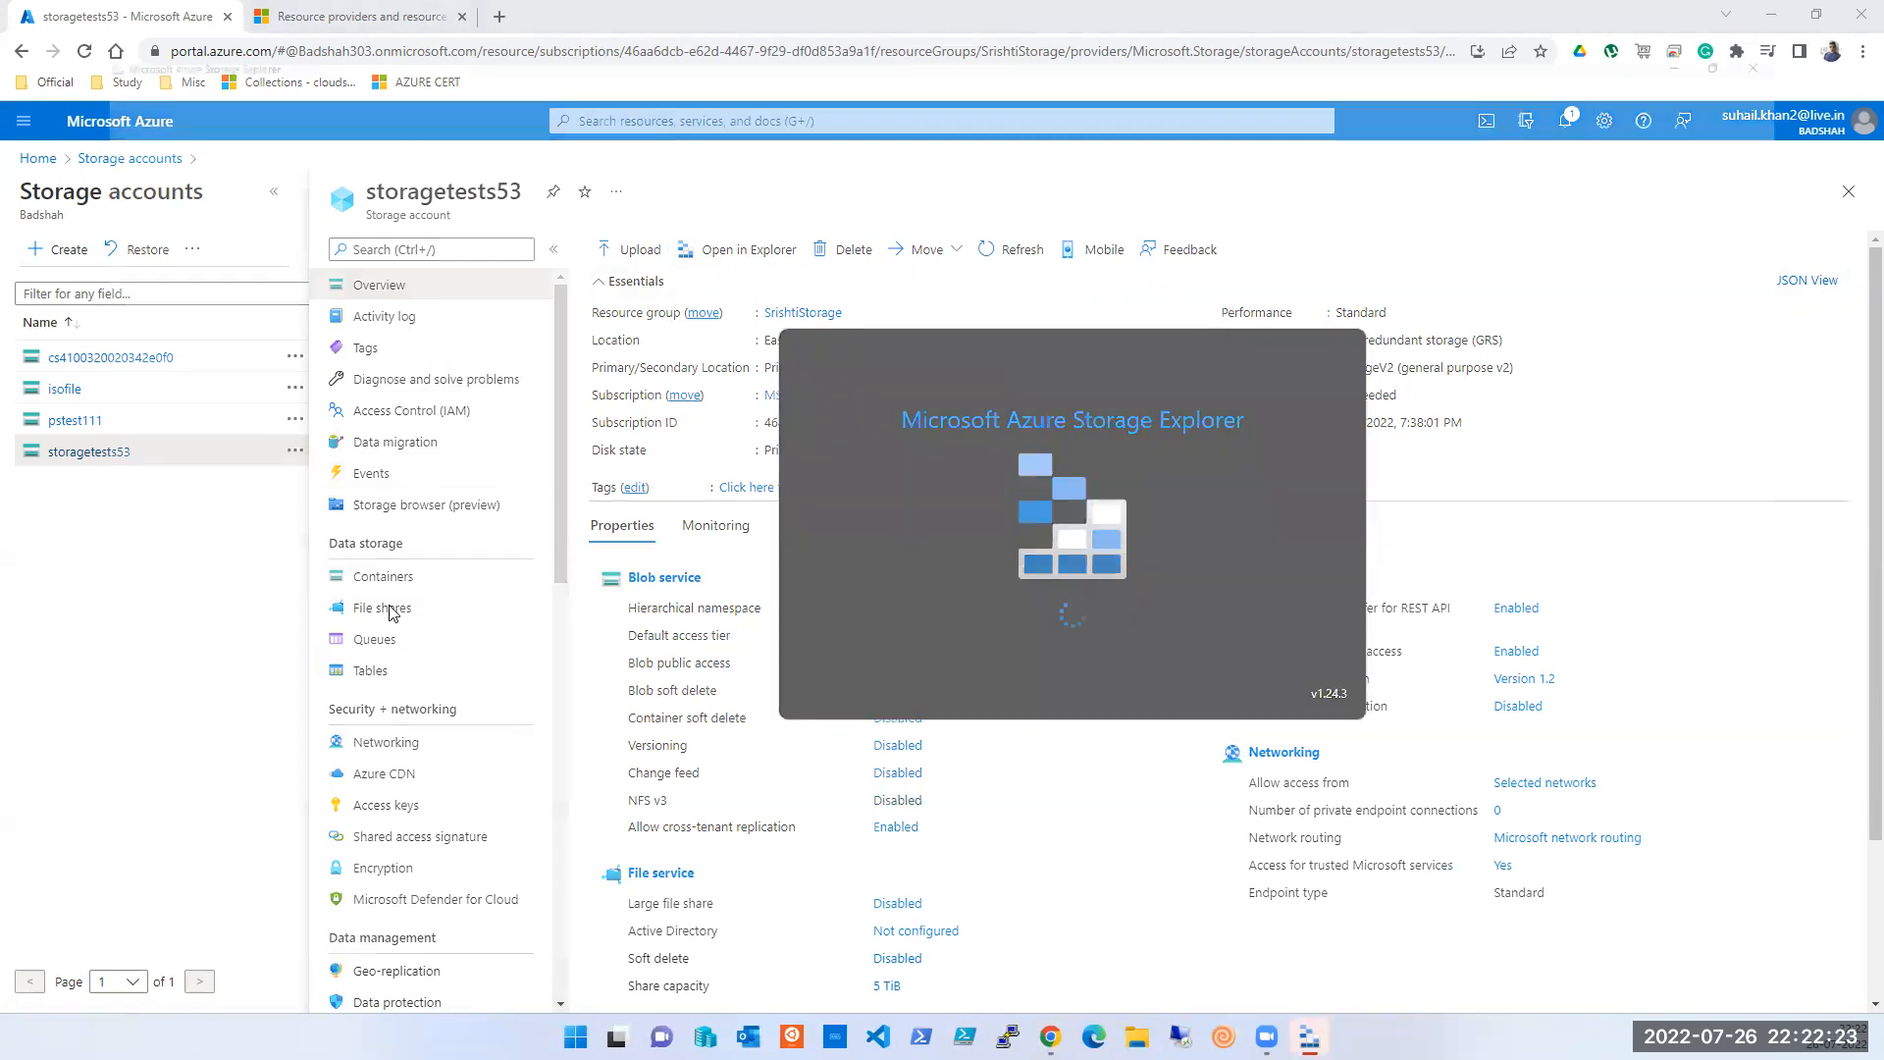
# - Close Storage Explorer, duplicate the portal tab, and open the storagetests53 Queues page
pyautogui.click(1773, 18)
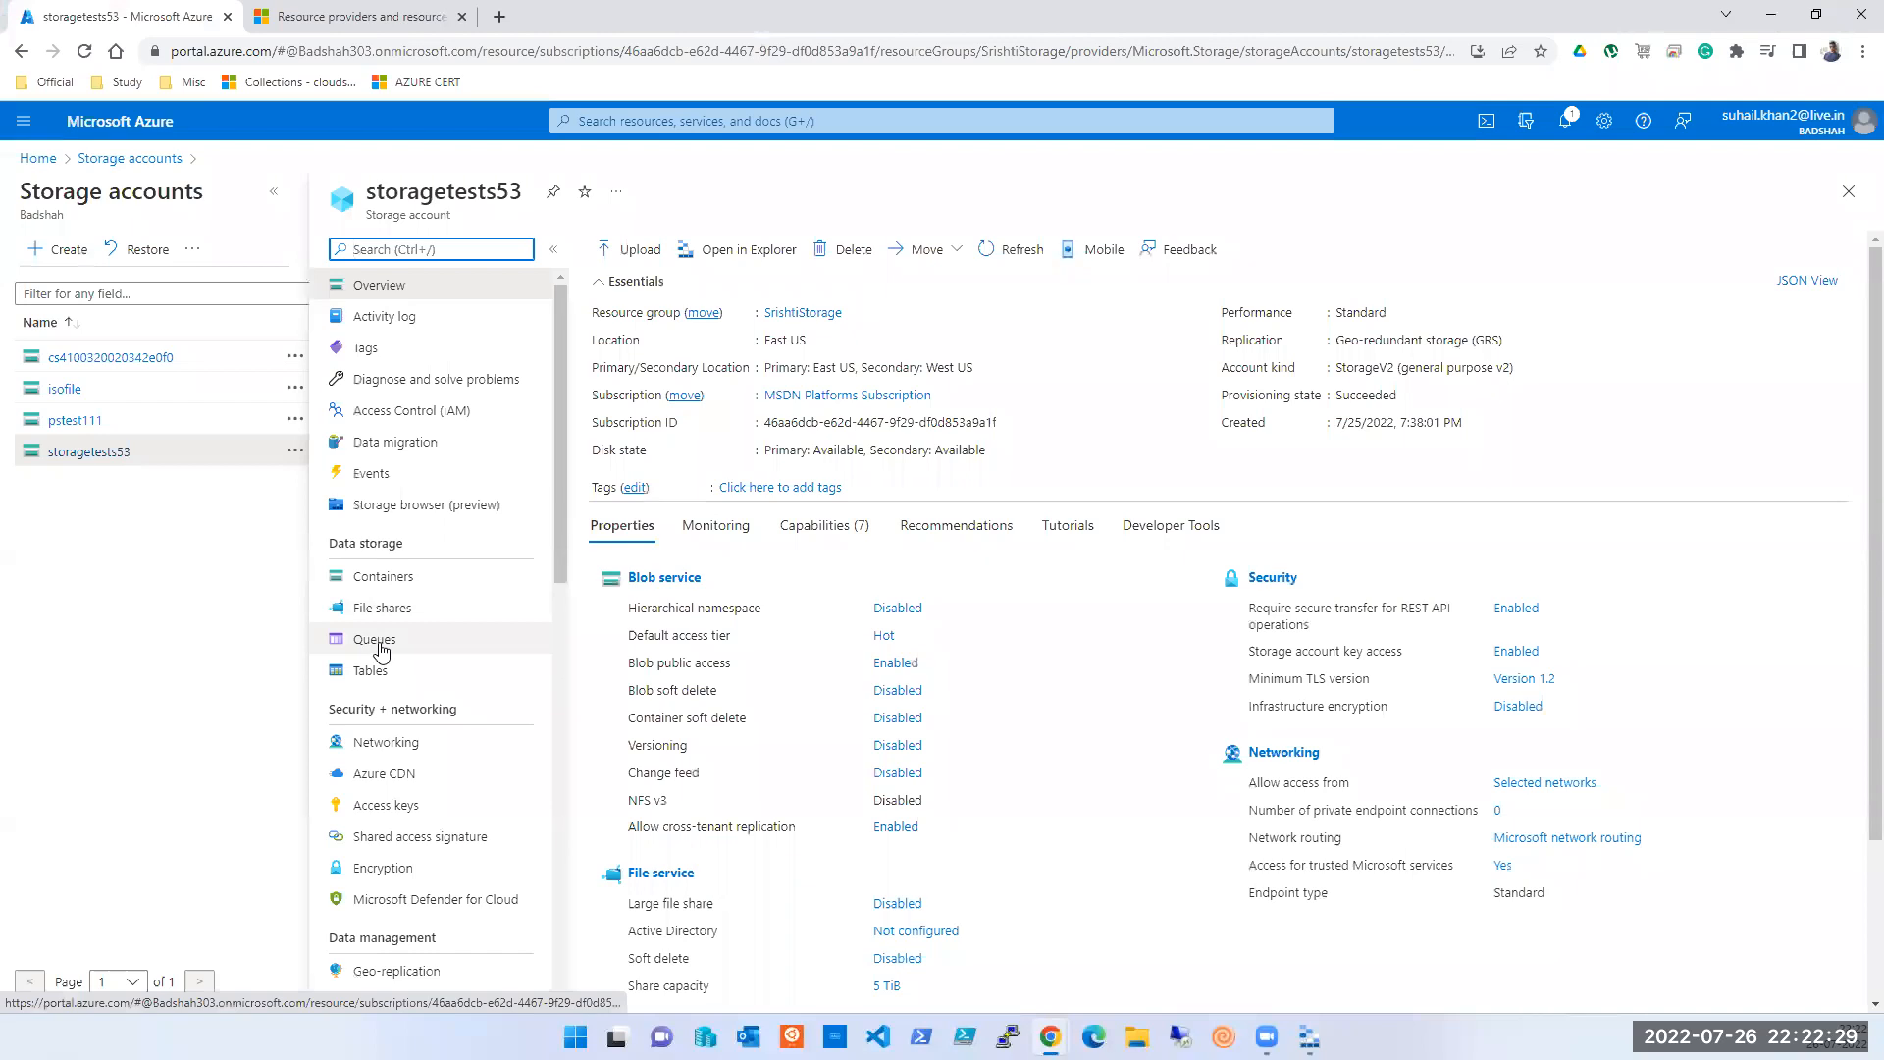
pyautogui.rightClick(138, 21)
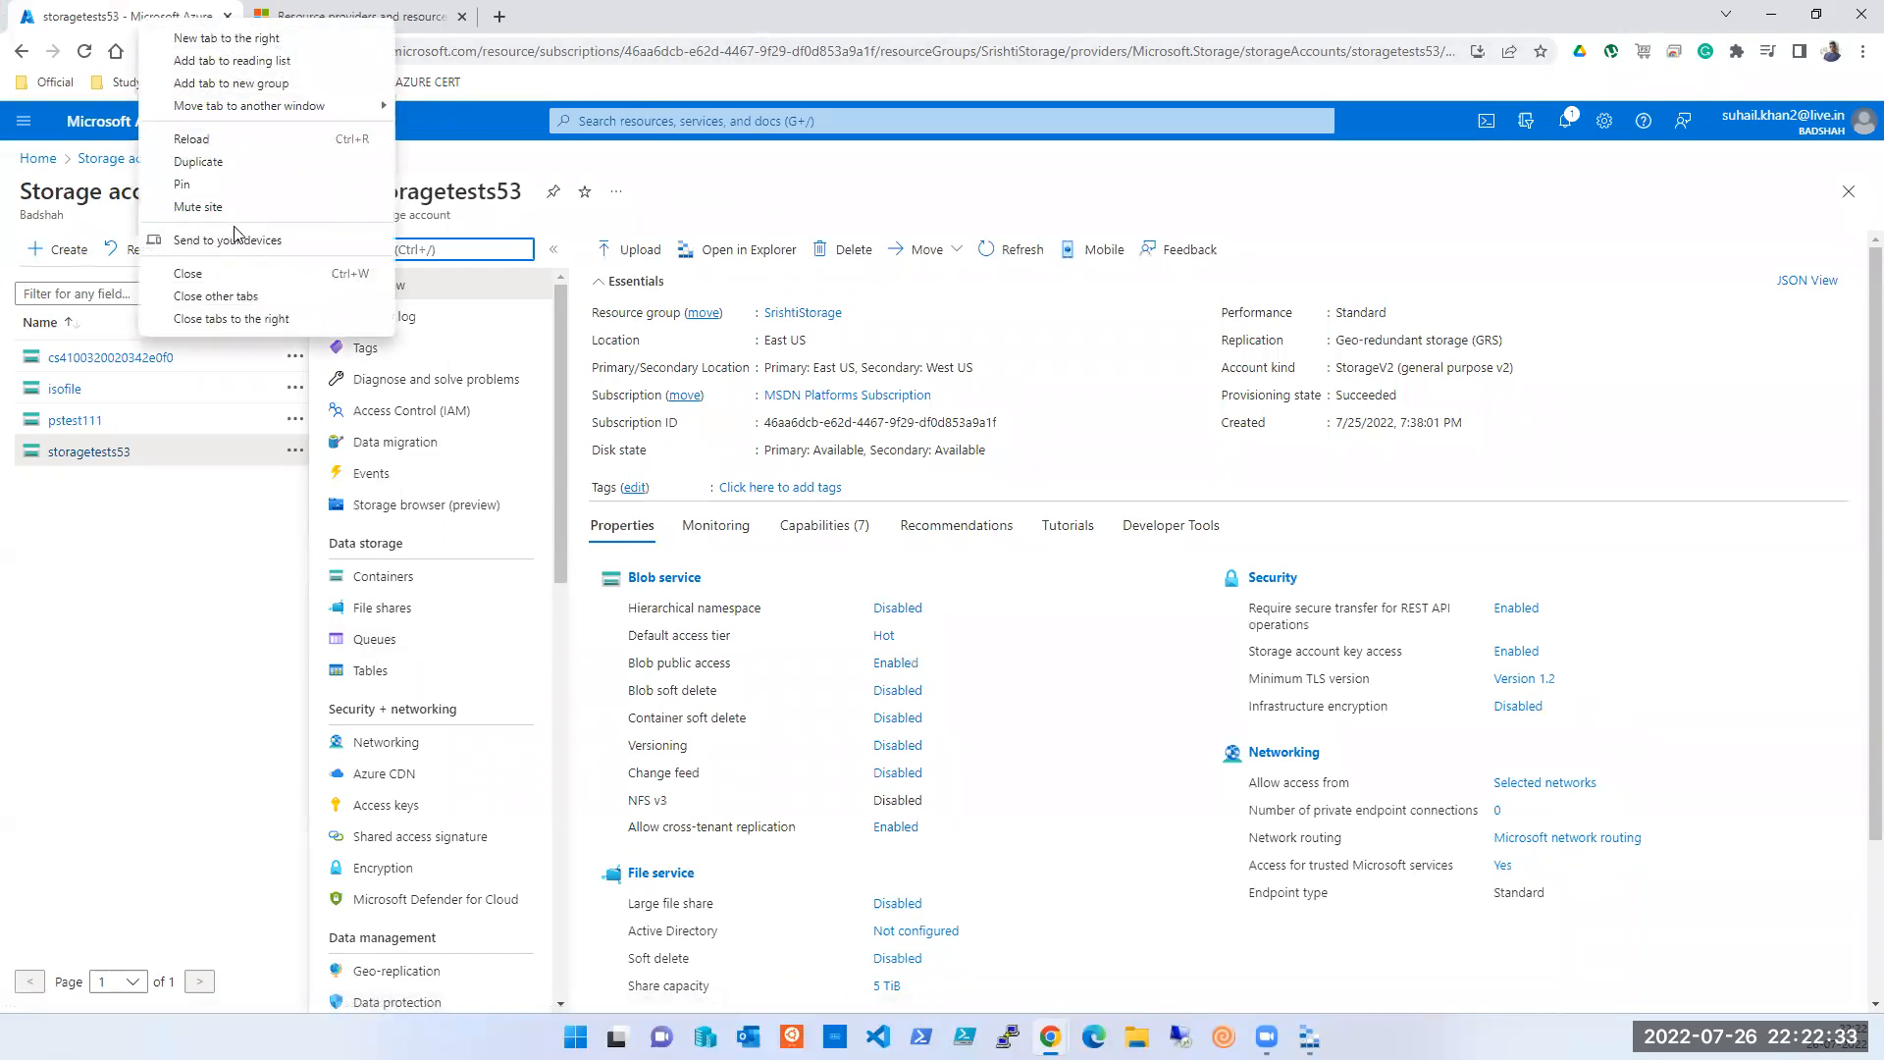
pyautogui.click(206, 162)
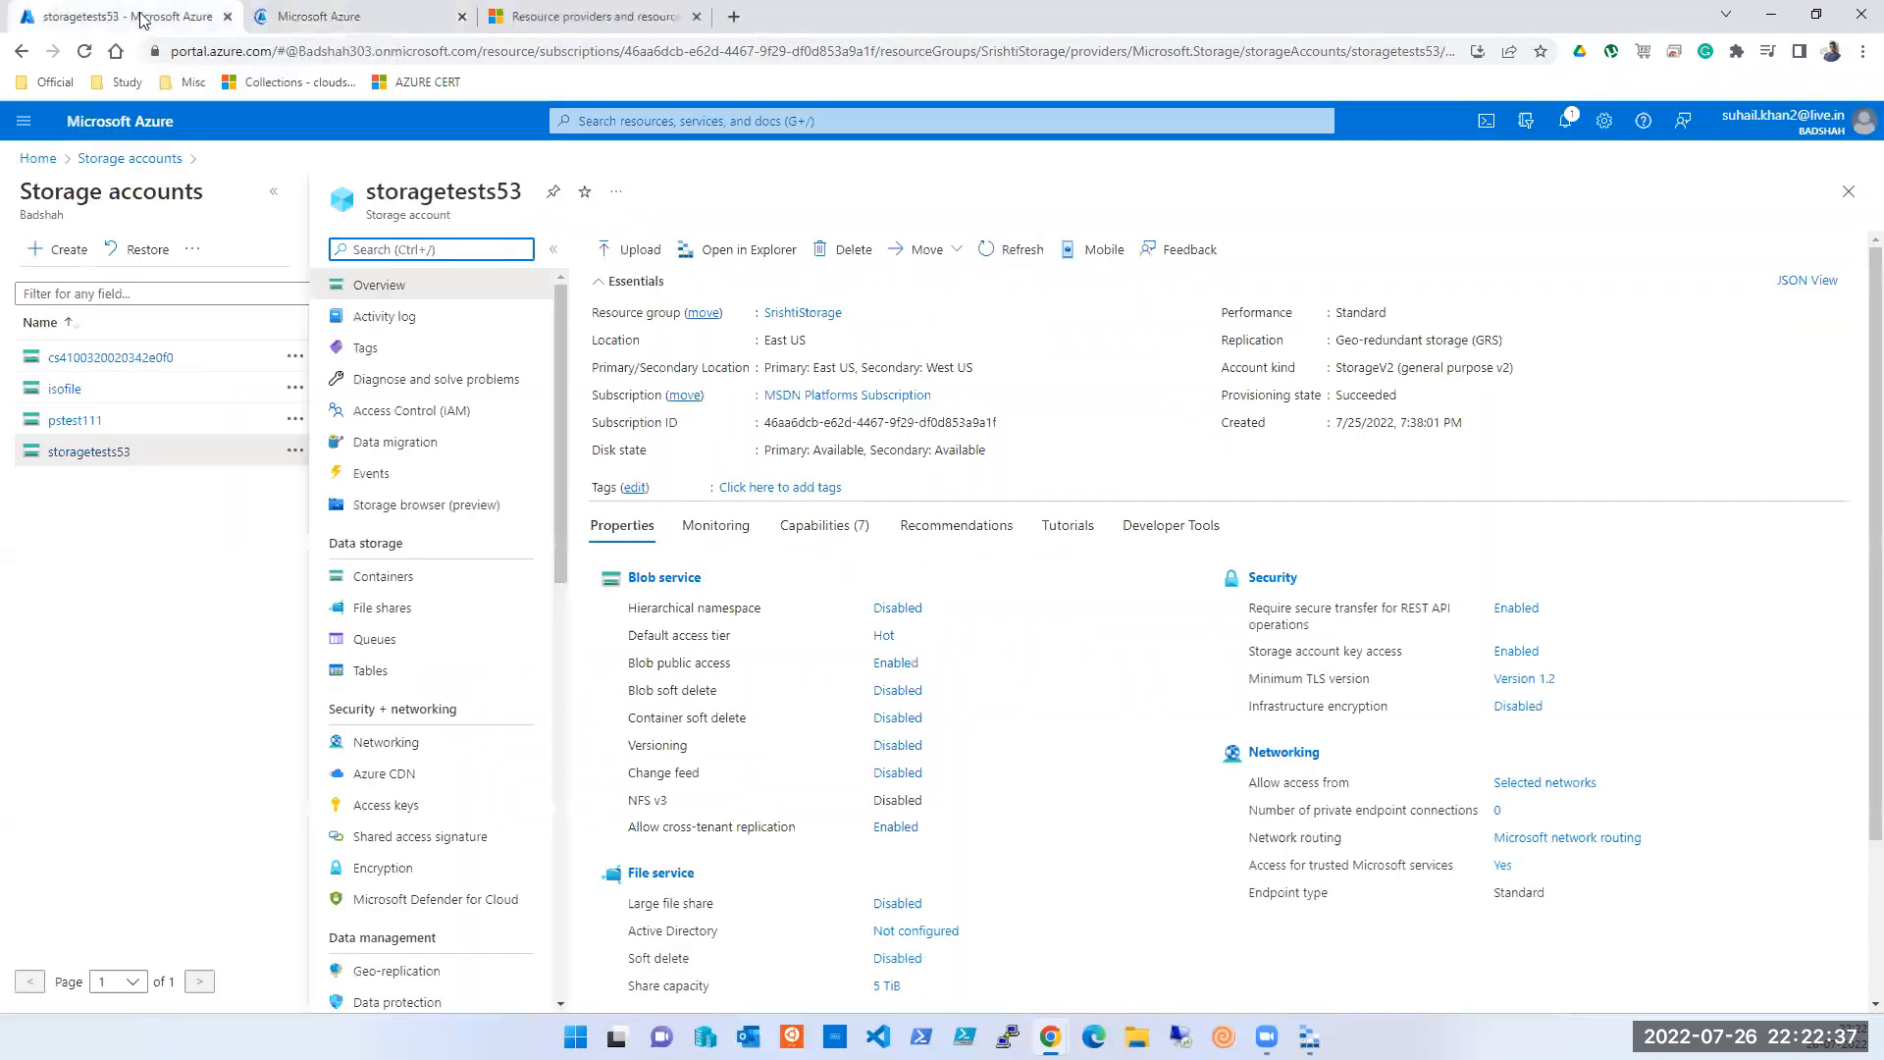
pyautogui.click(384, 648)
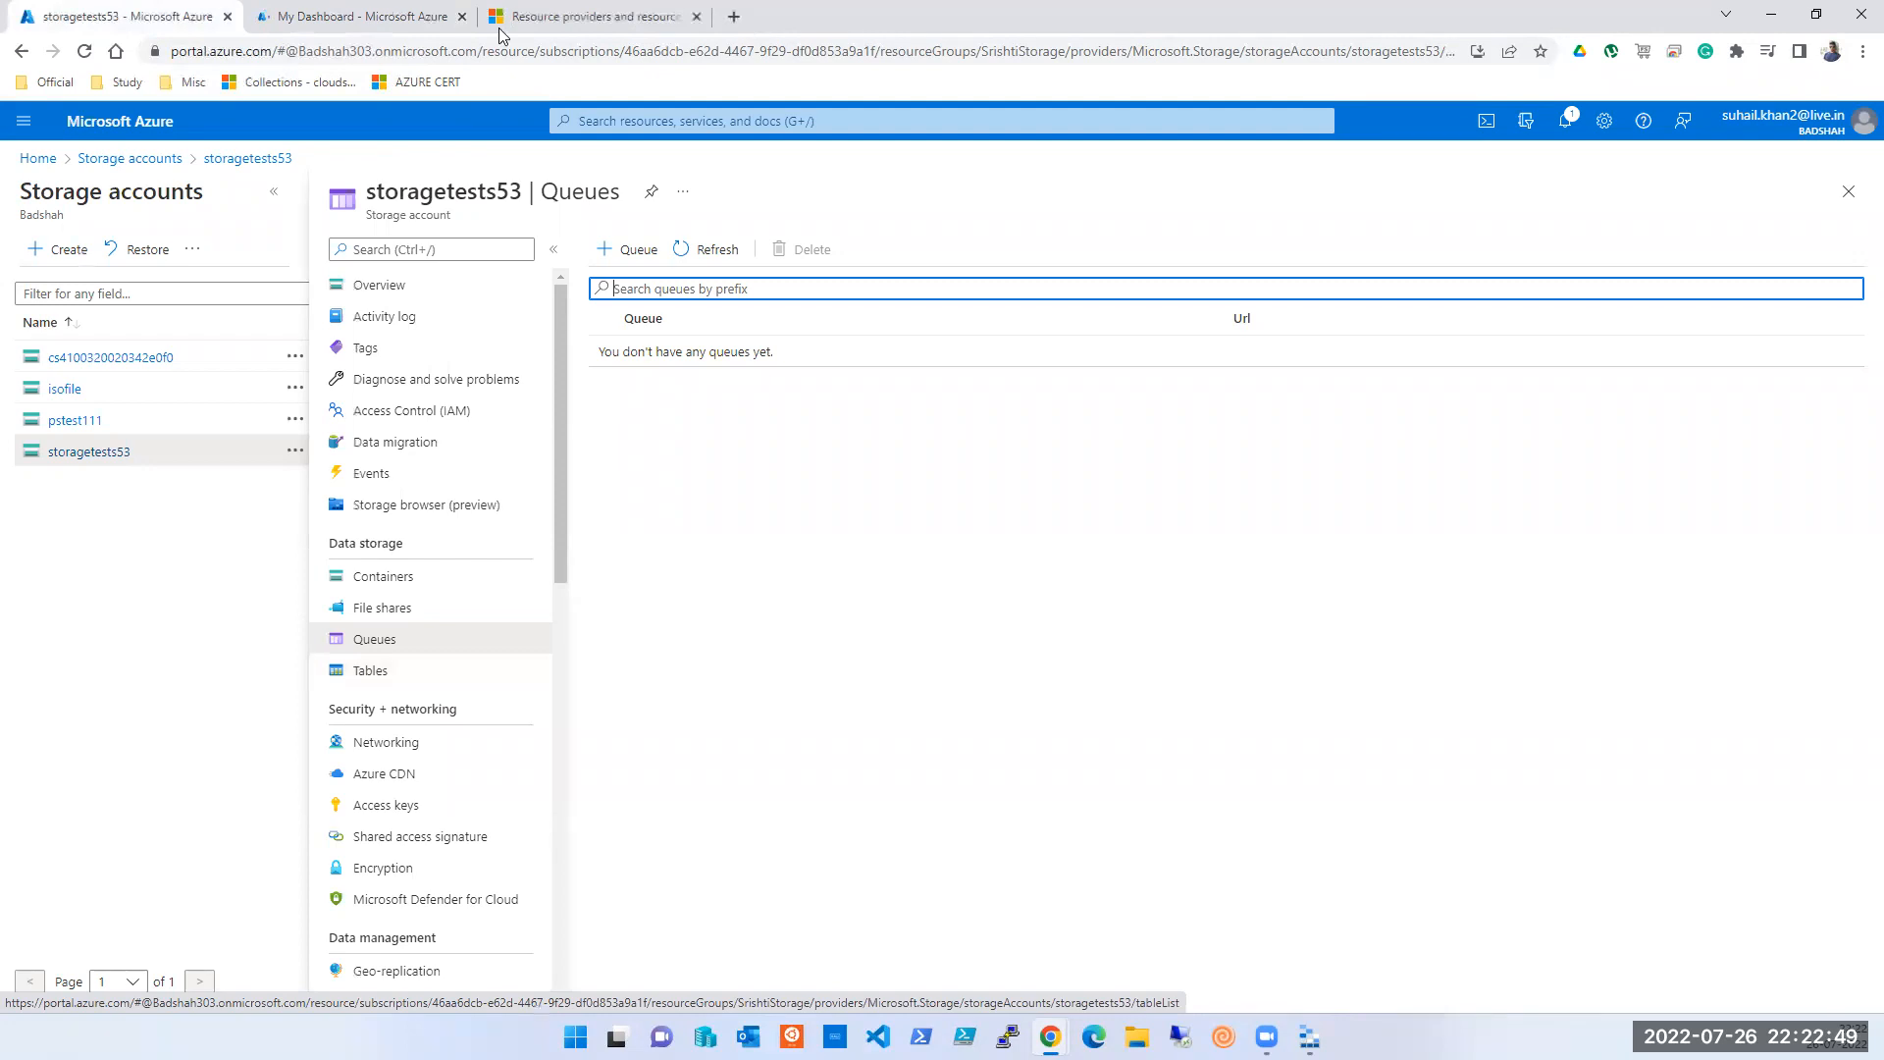
# - Create a queue named tsoftsession52queue in storagetests53
pyautogui.click(631, 243)
pyautogui.write('TEST')
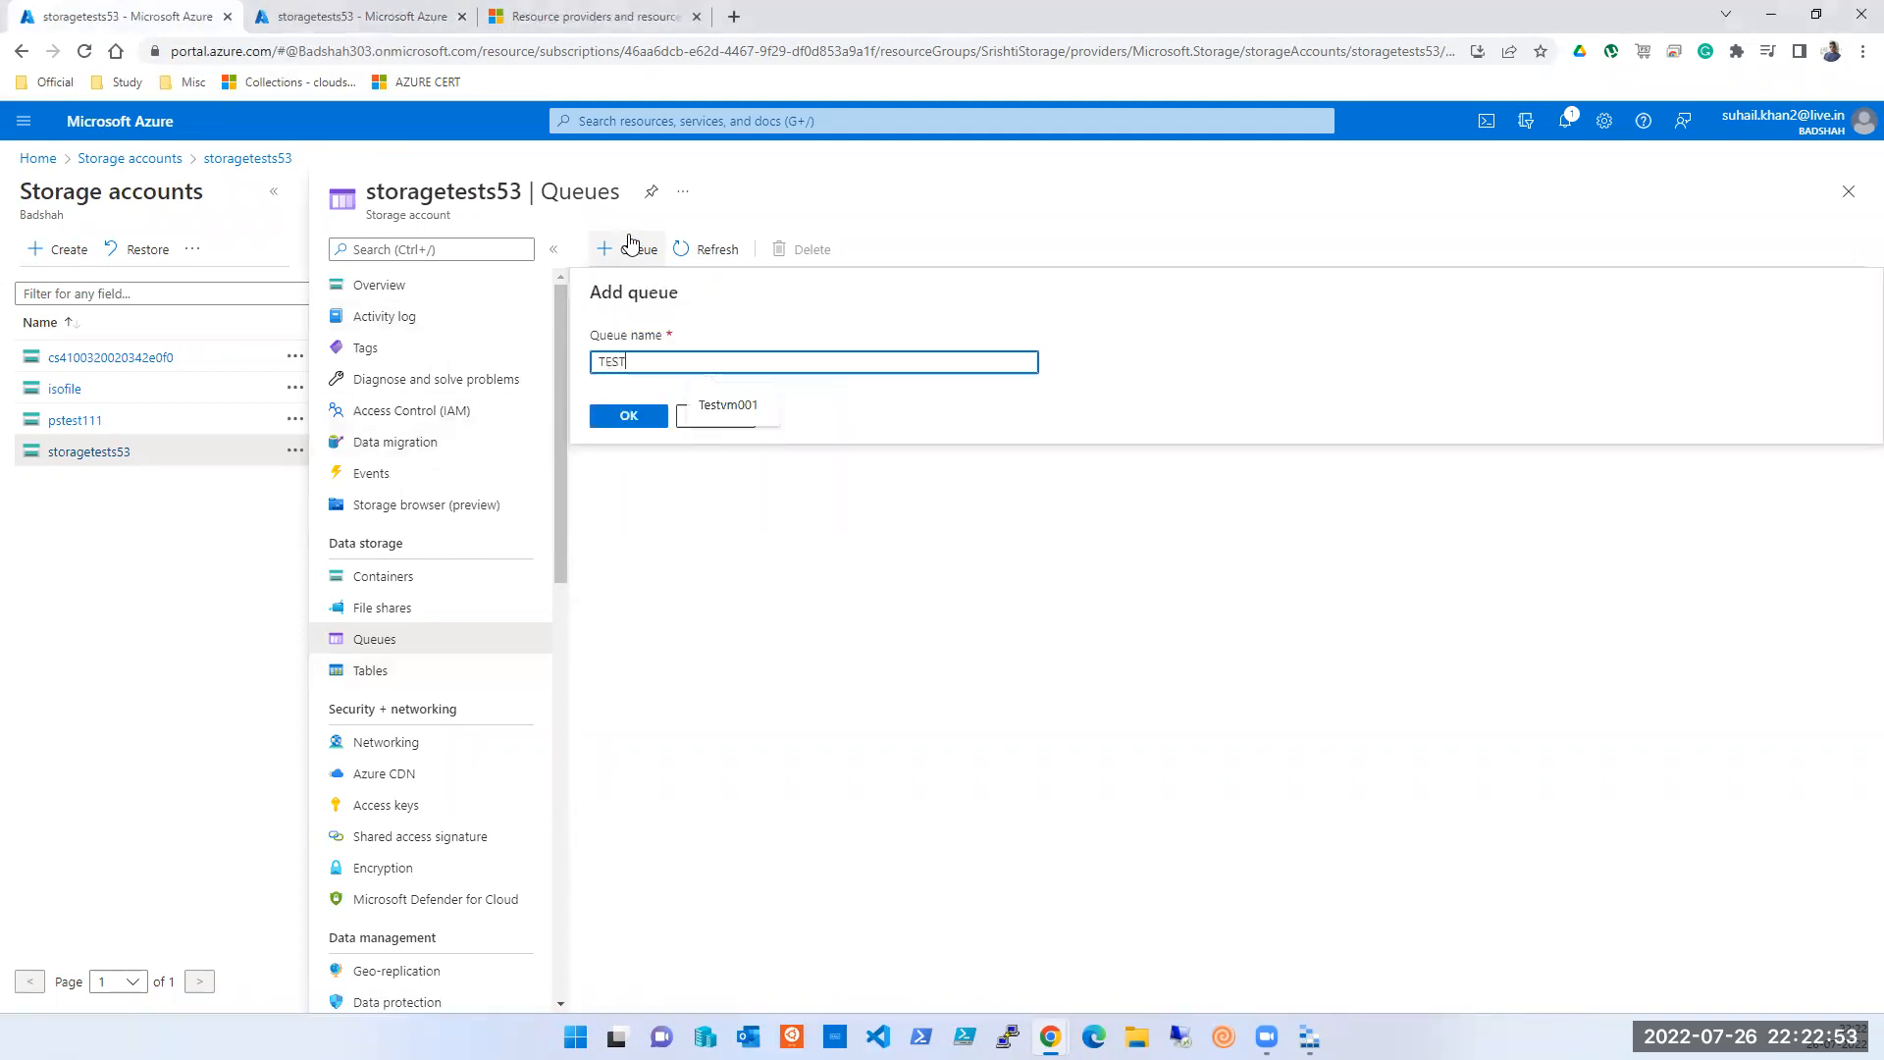
pyautogui.press('BackSpace')
pyautogui.press('BackSpace')
pyautogui.press('BackSpace')
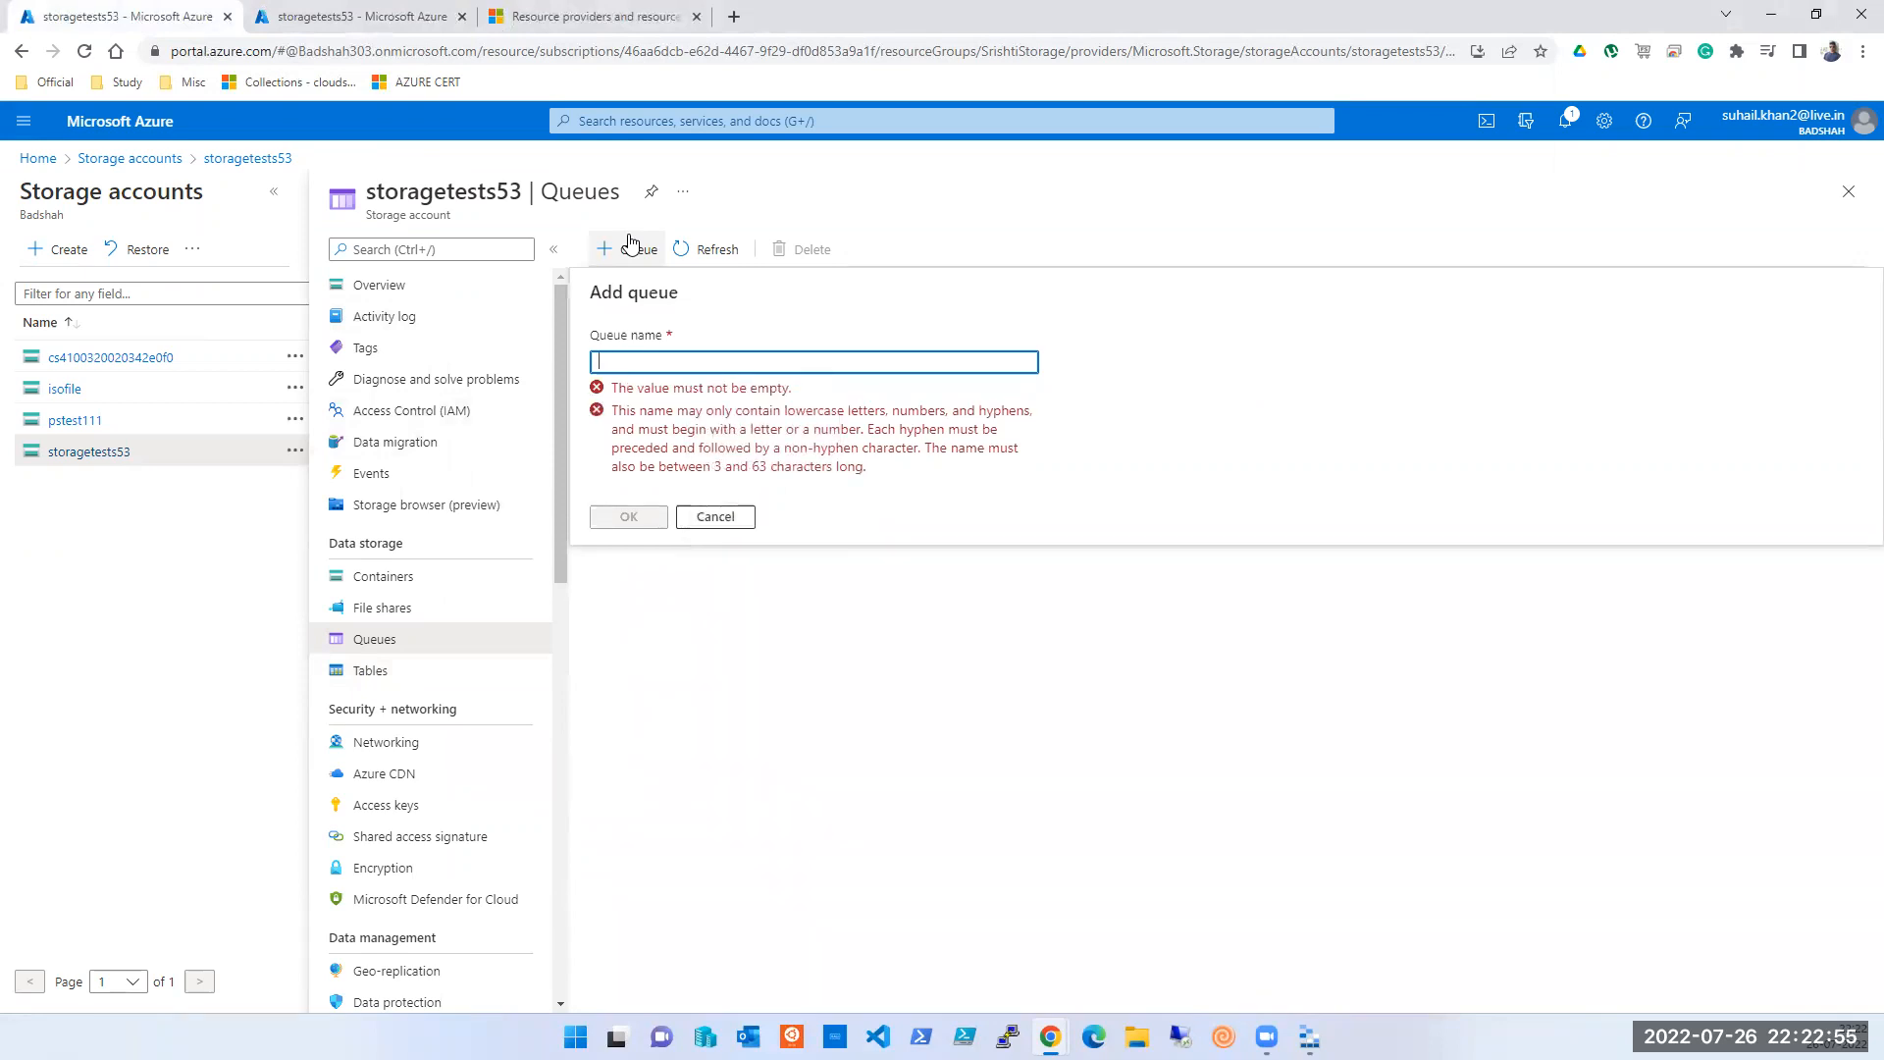
pyautogui.write('tsoft')
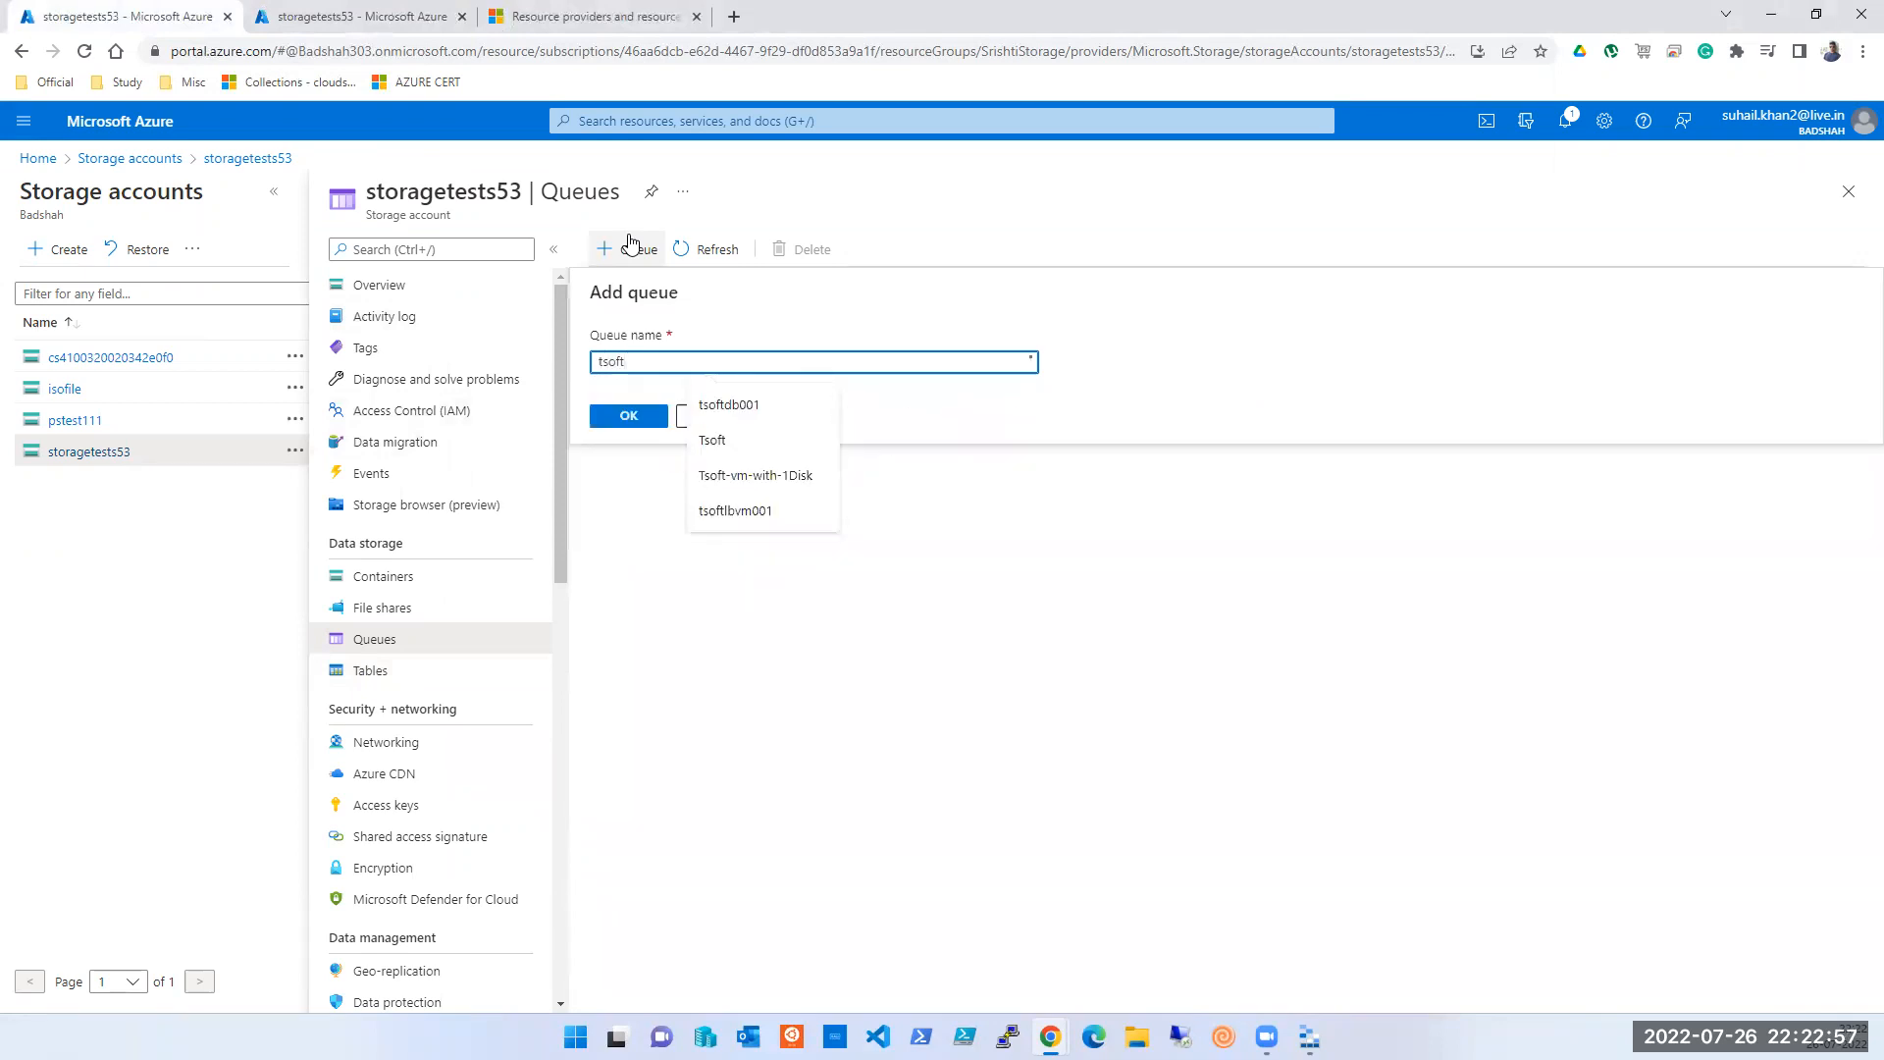
pyautogui.write('session52queue')
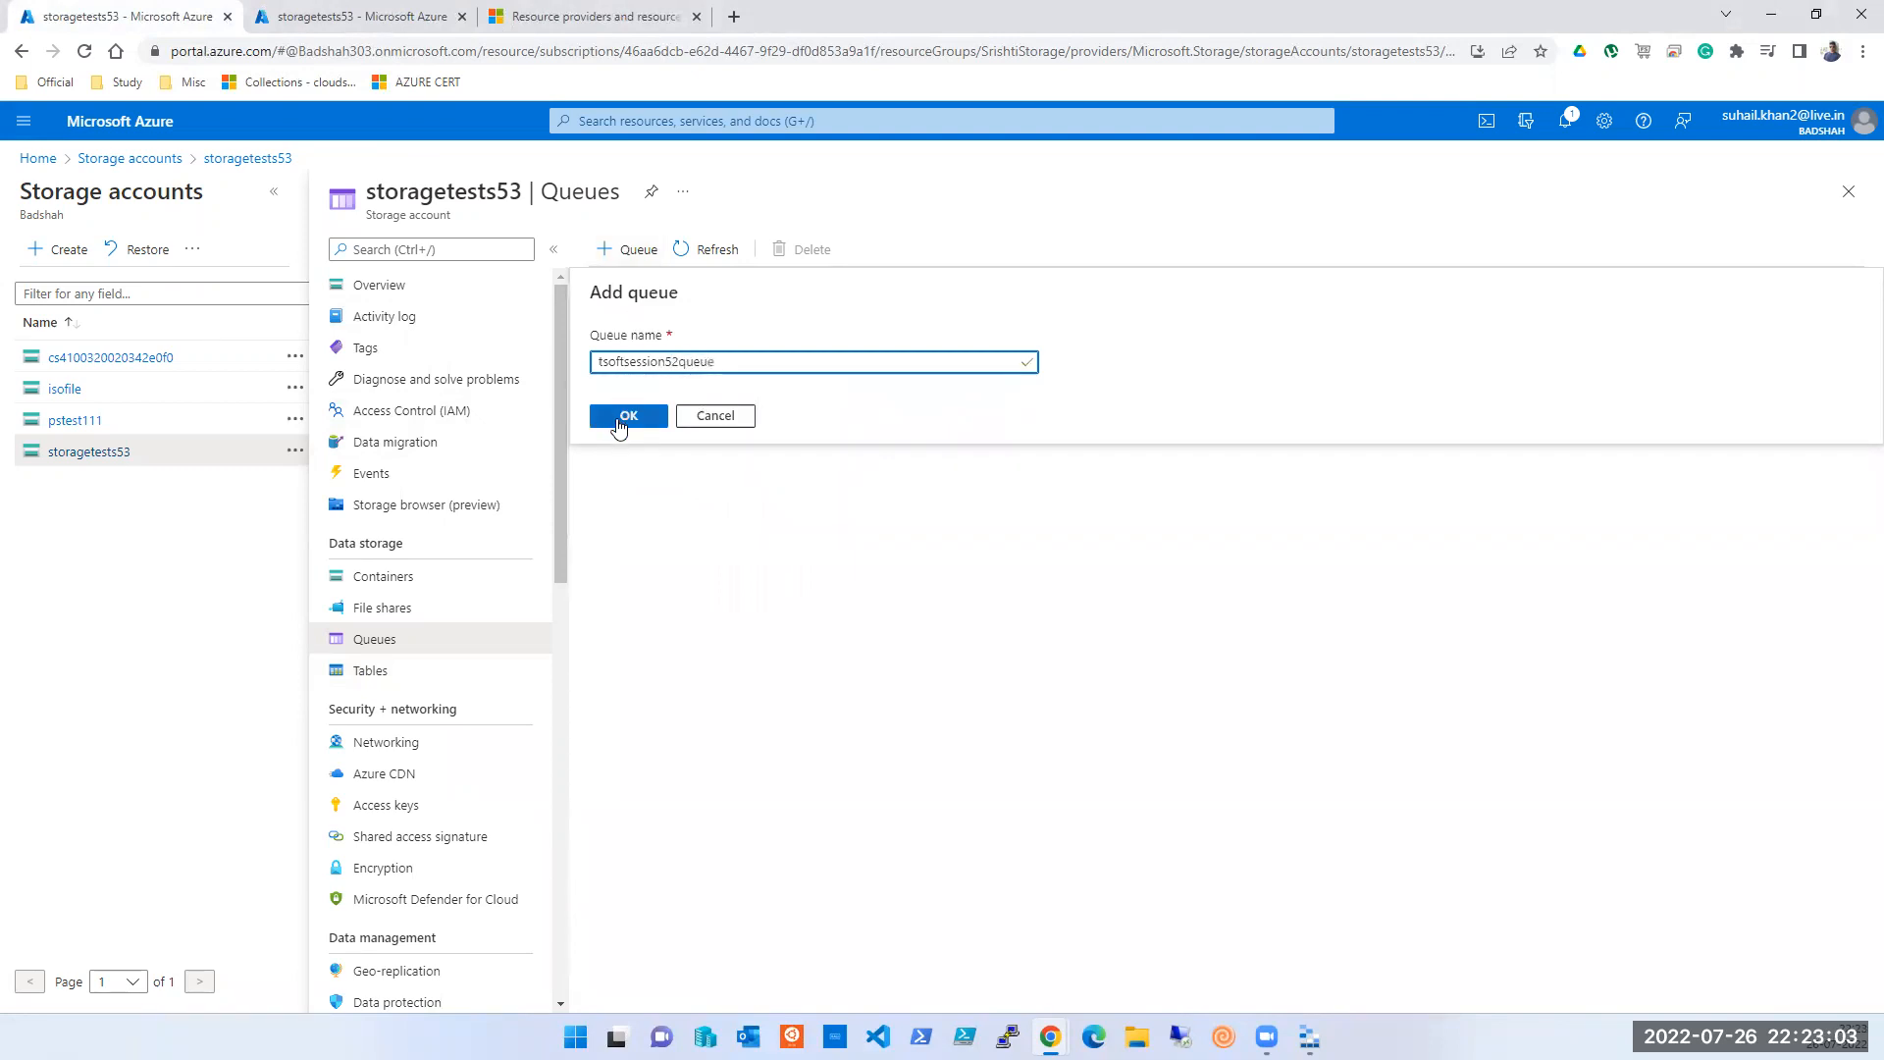
pyautogui.click(627, 416)
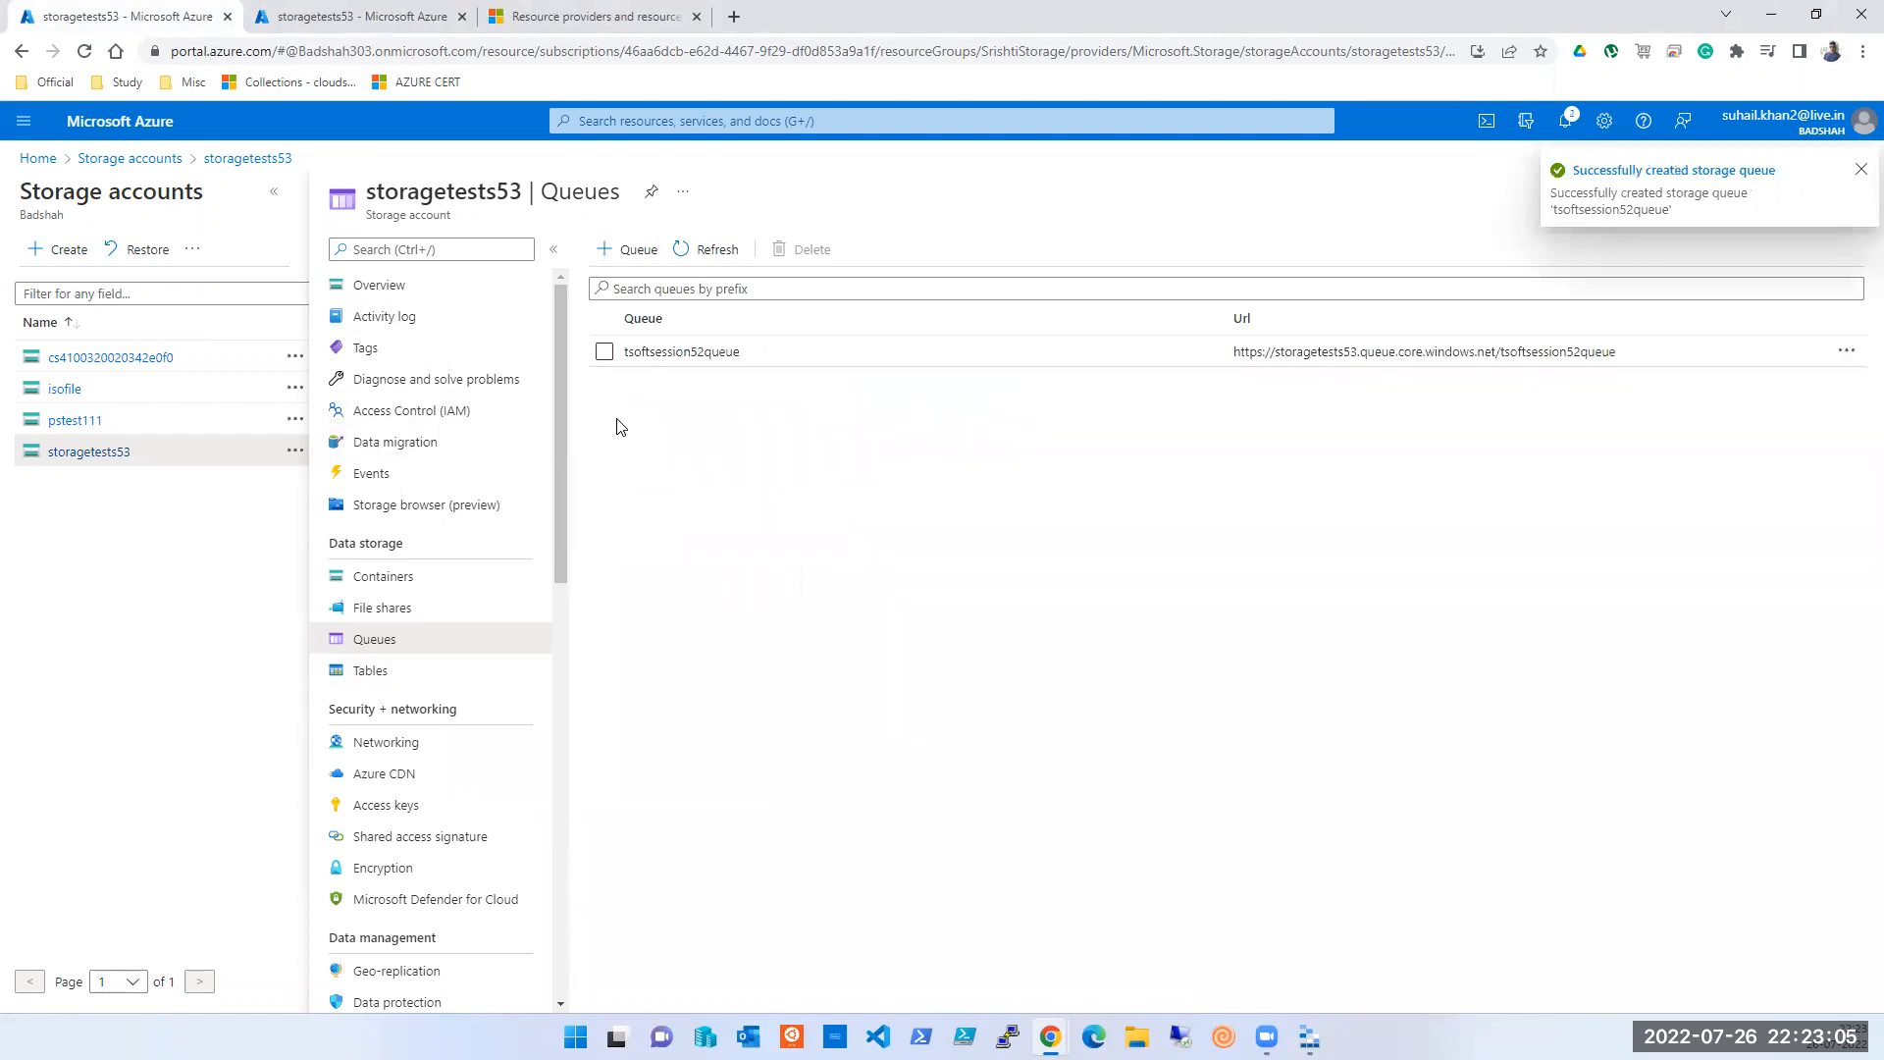
# - Copy the tsoftsession52queue URL for use in a new browser tab
pyautogui.click(1576, 352)
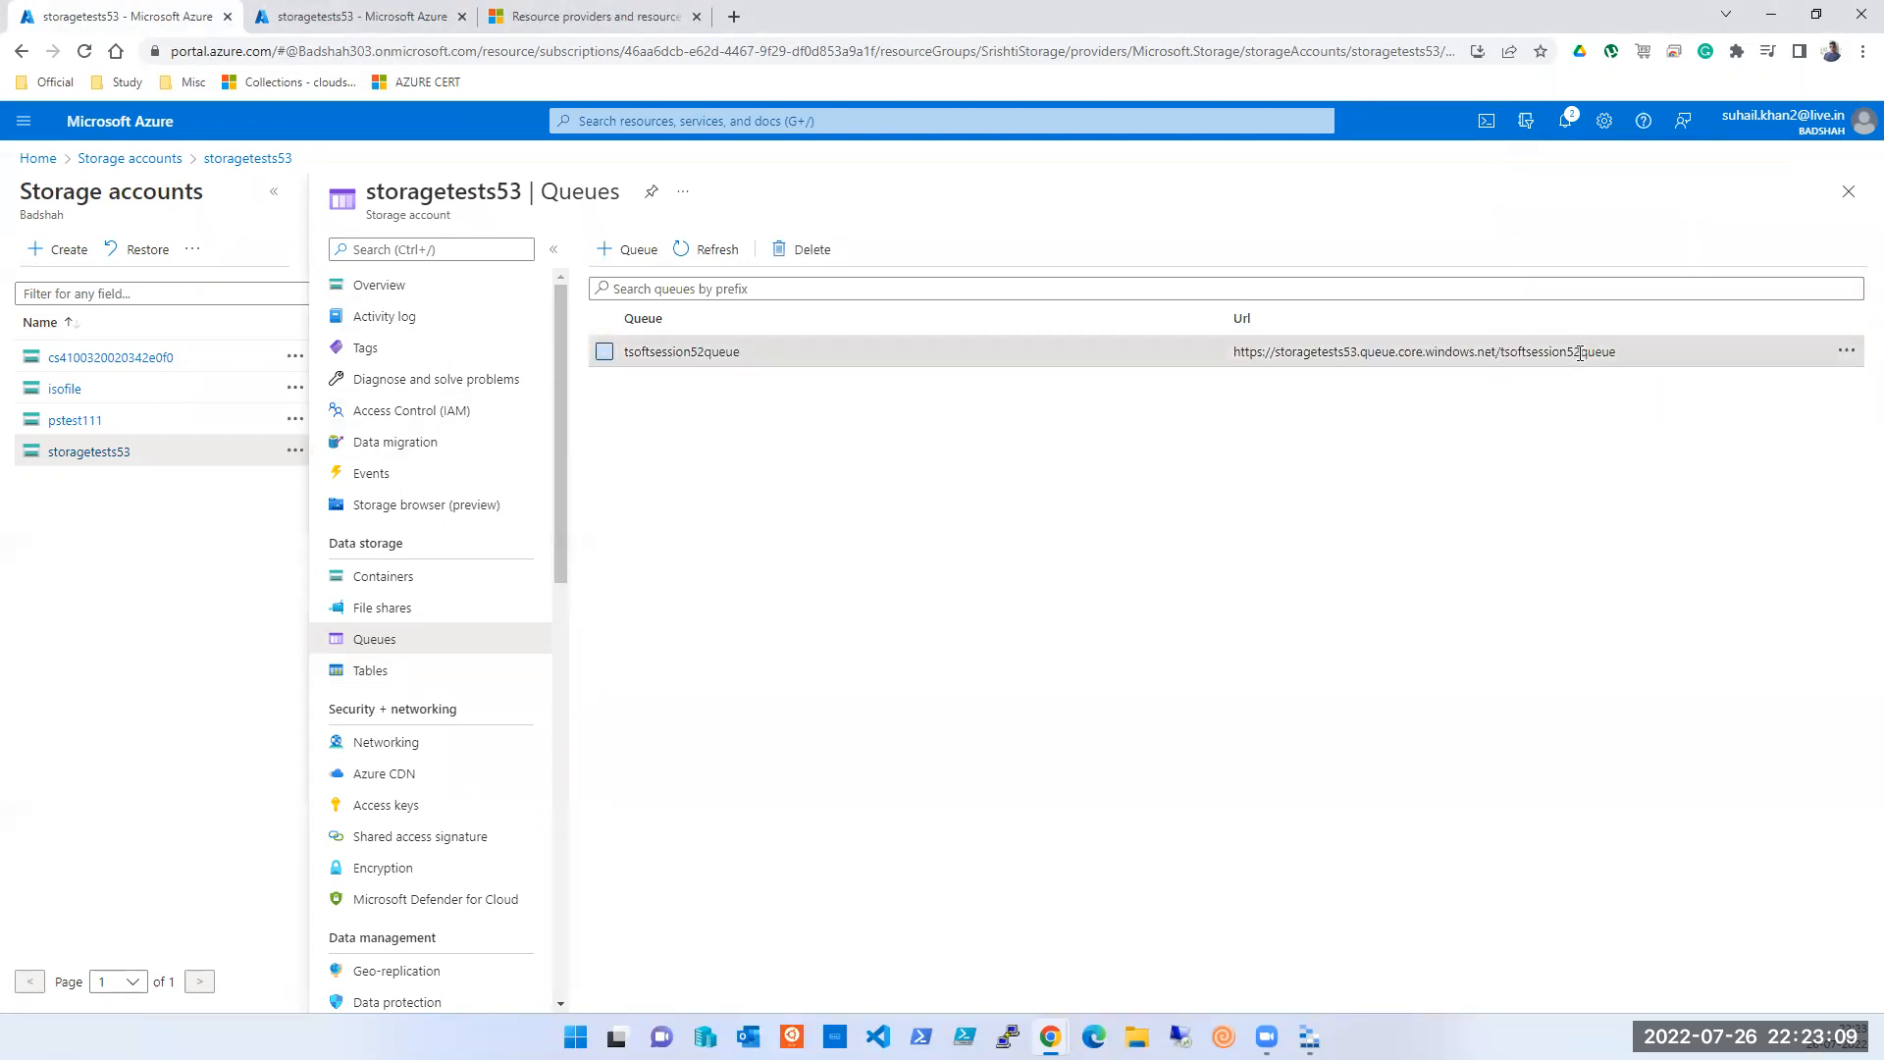
pyautogui.tripleClick(1581, 353)
pyautogui.hotkey('ctrl', 'c')
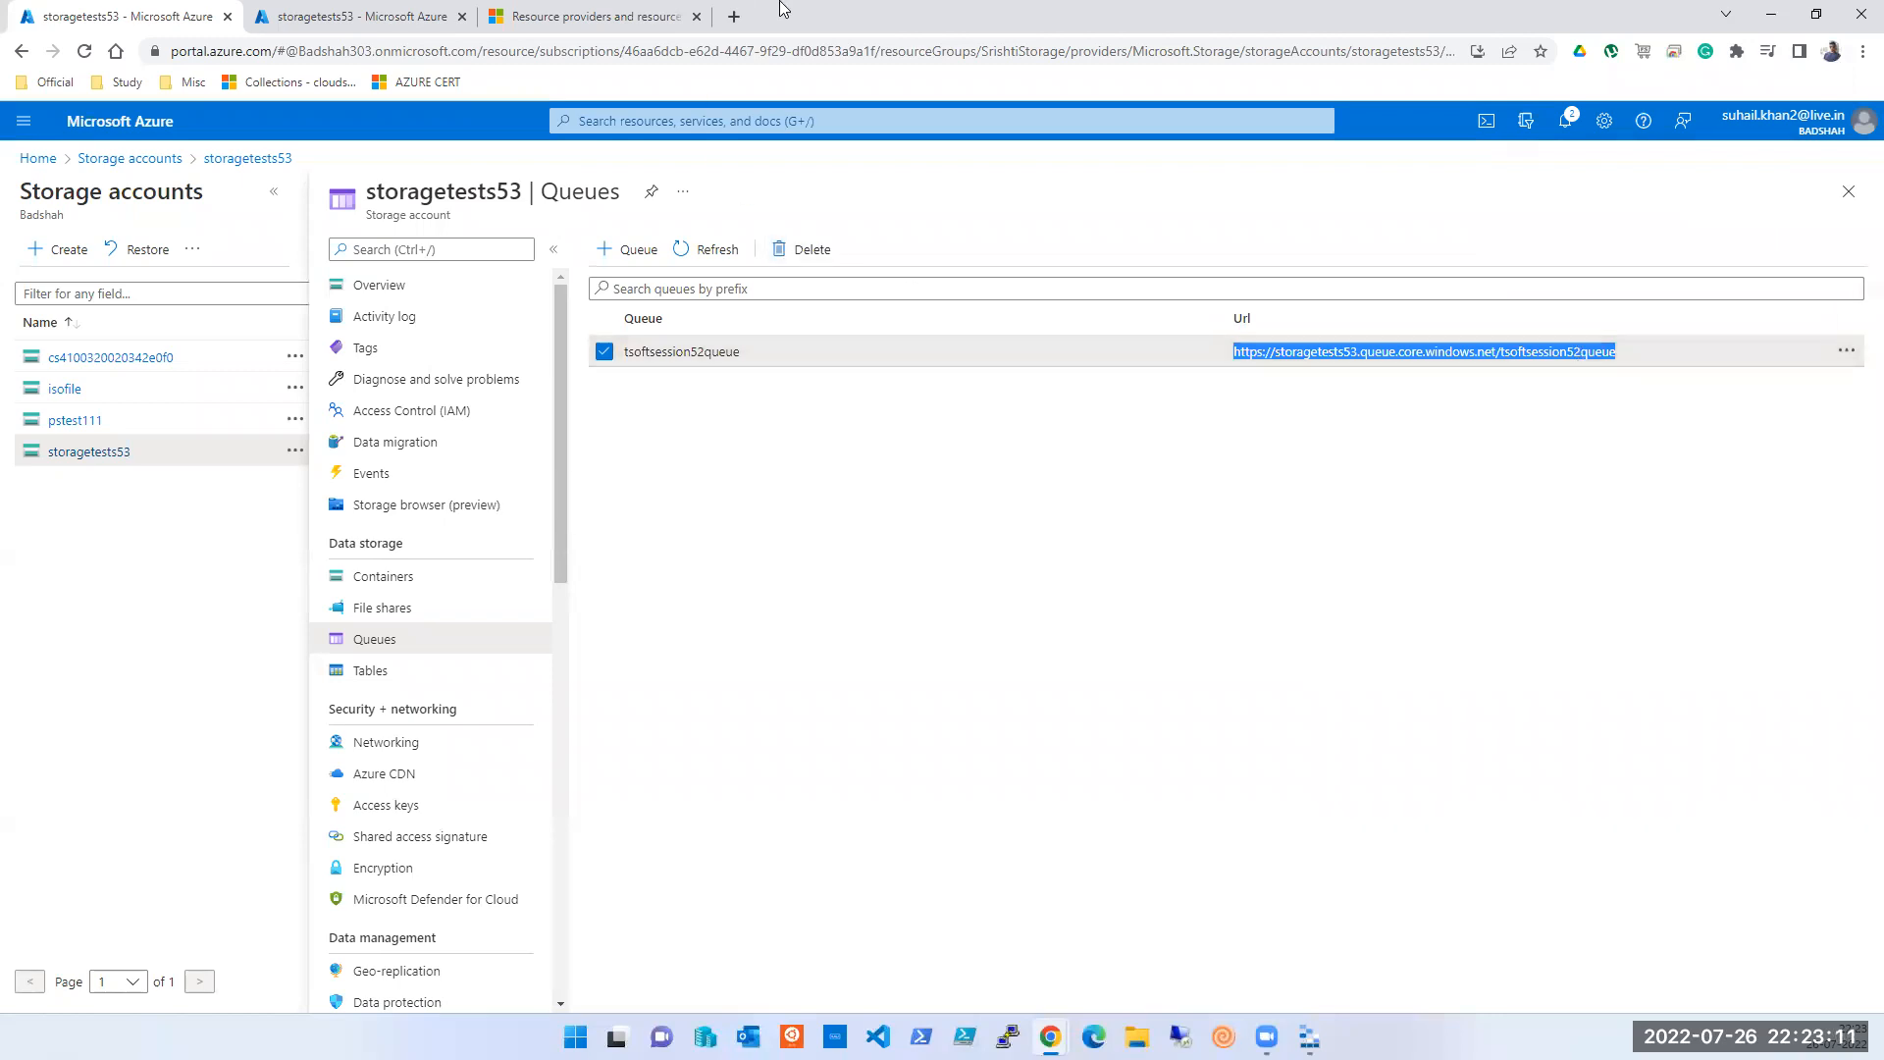
pyautogui.click(734, 16)
# - Load the copied queue URL in the new tab, then return to the portal's Queues page
pyautogui.hotkey('ctrl', 'v')
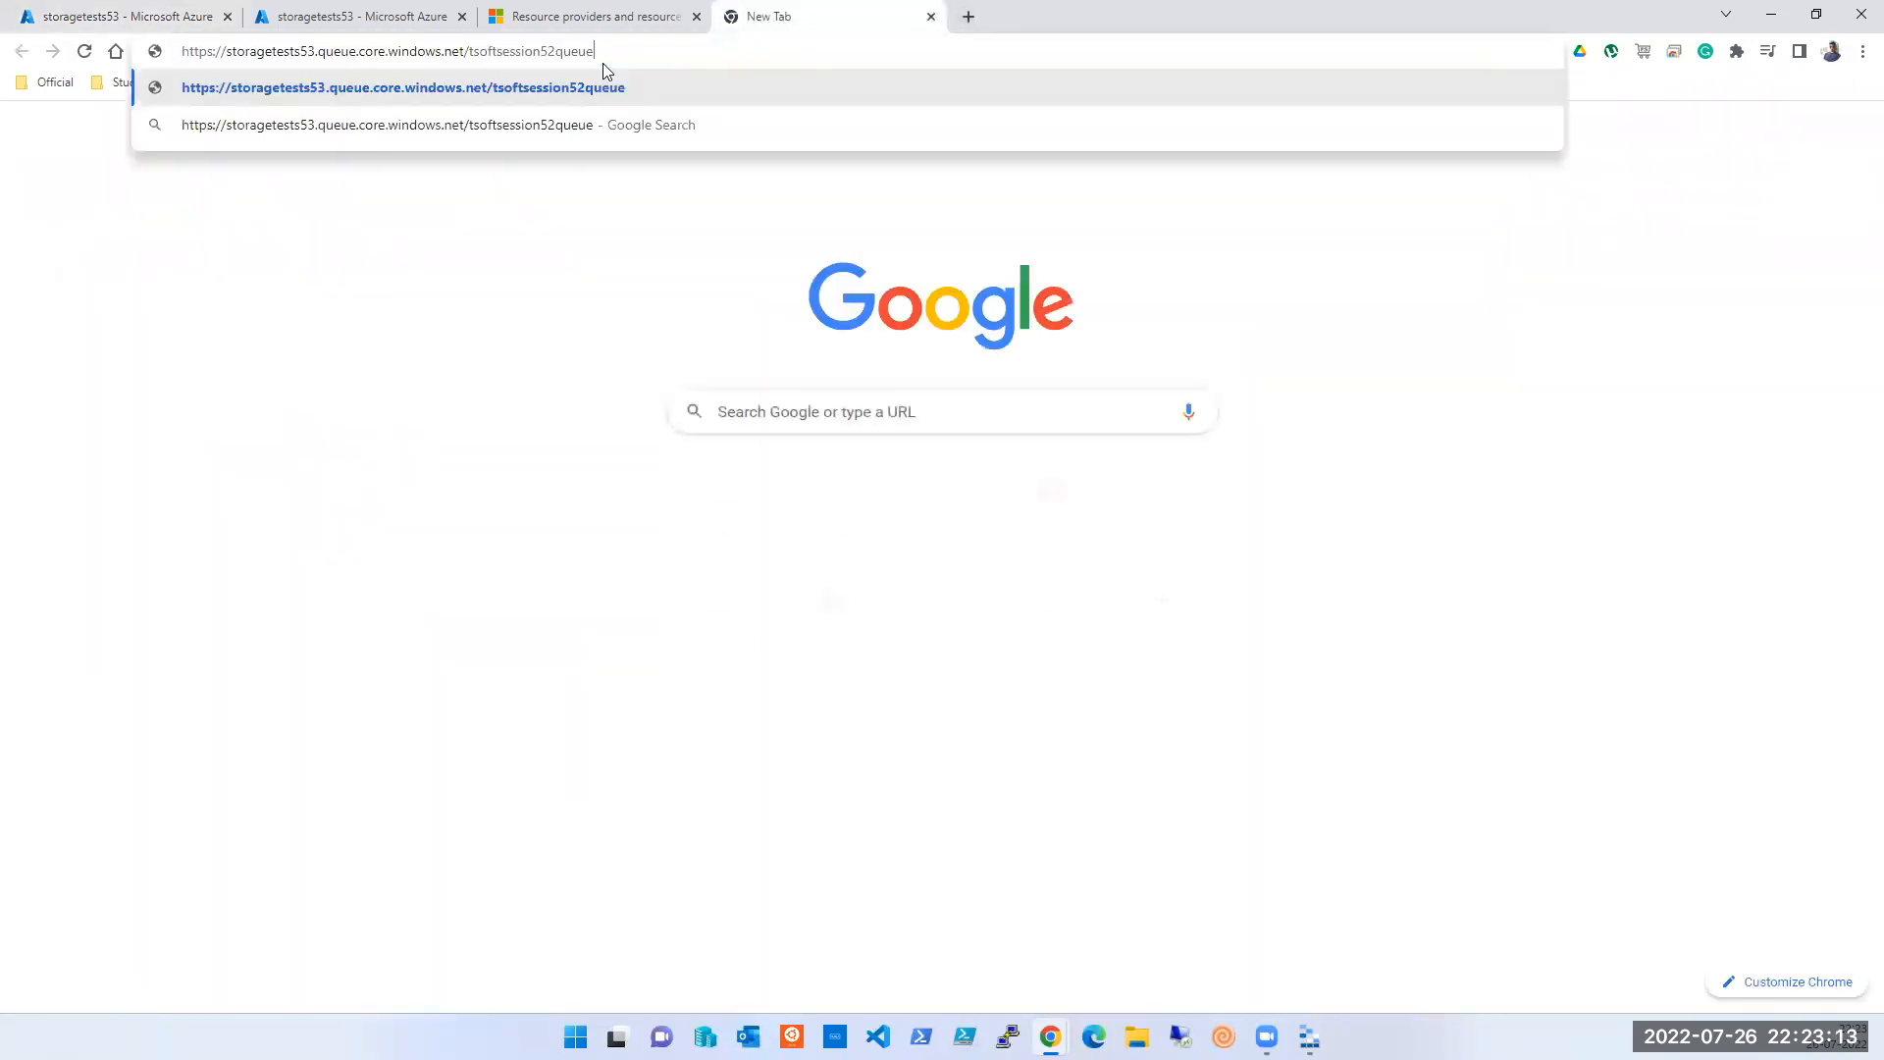
pyautogui.press('Return')
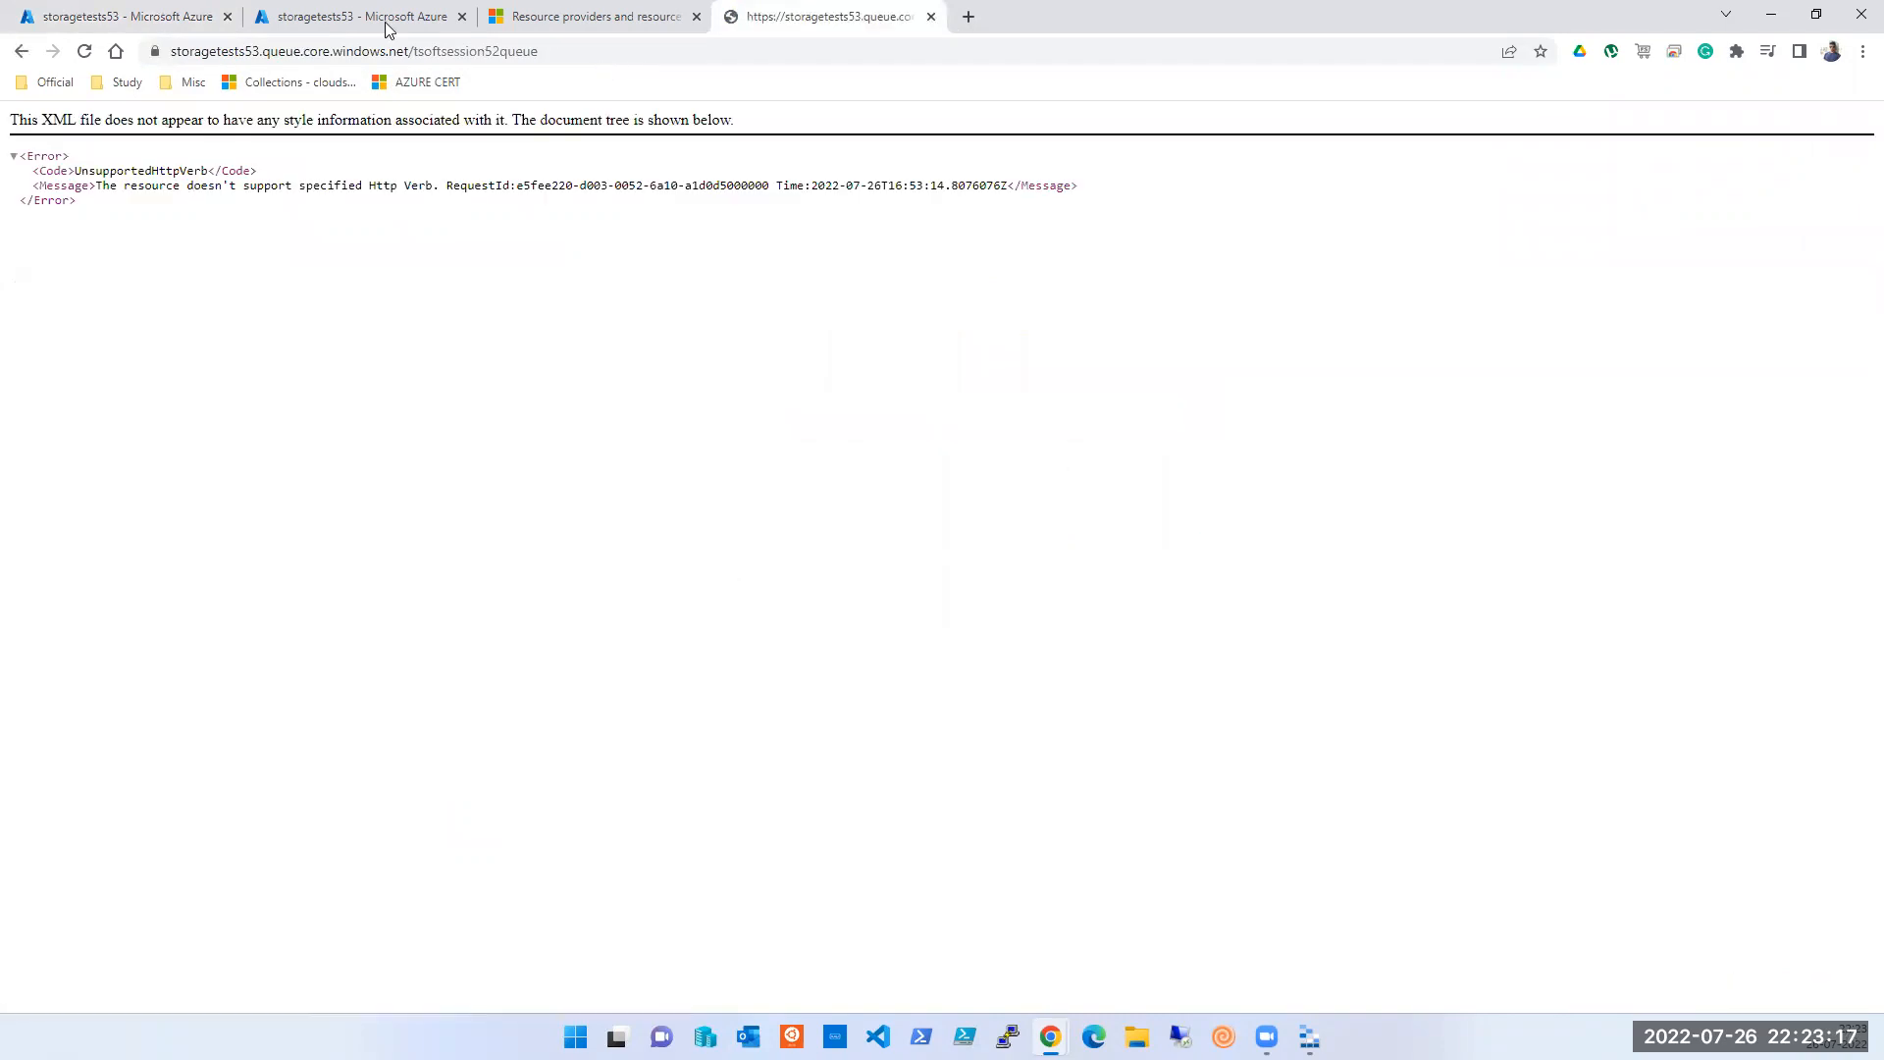
pyautogui.click(170, 19)
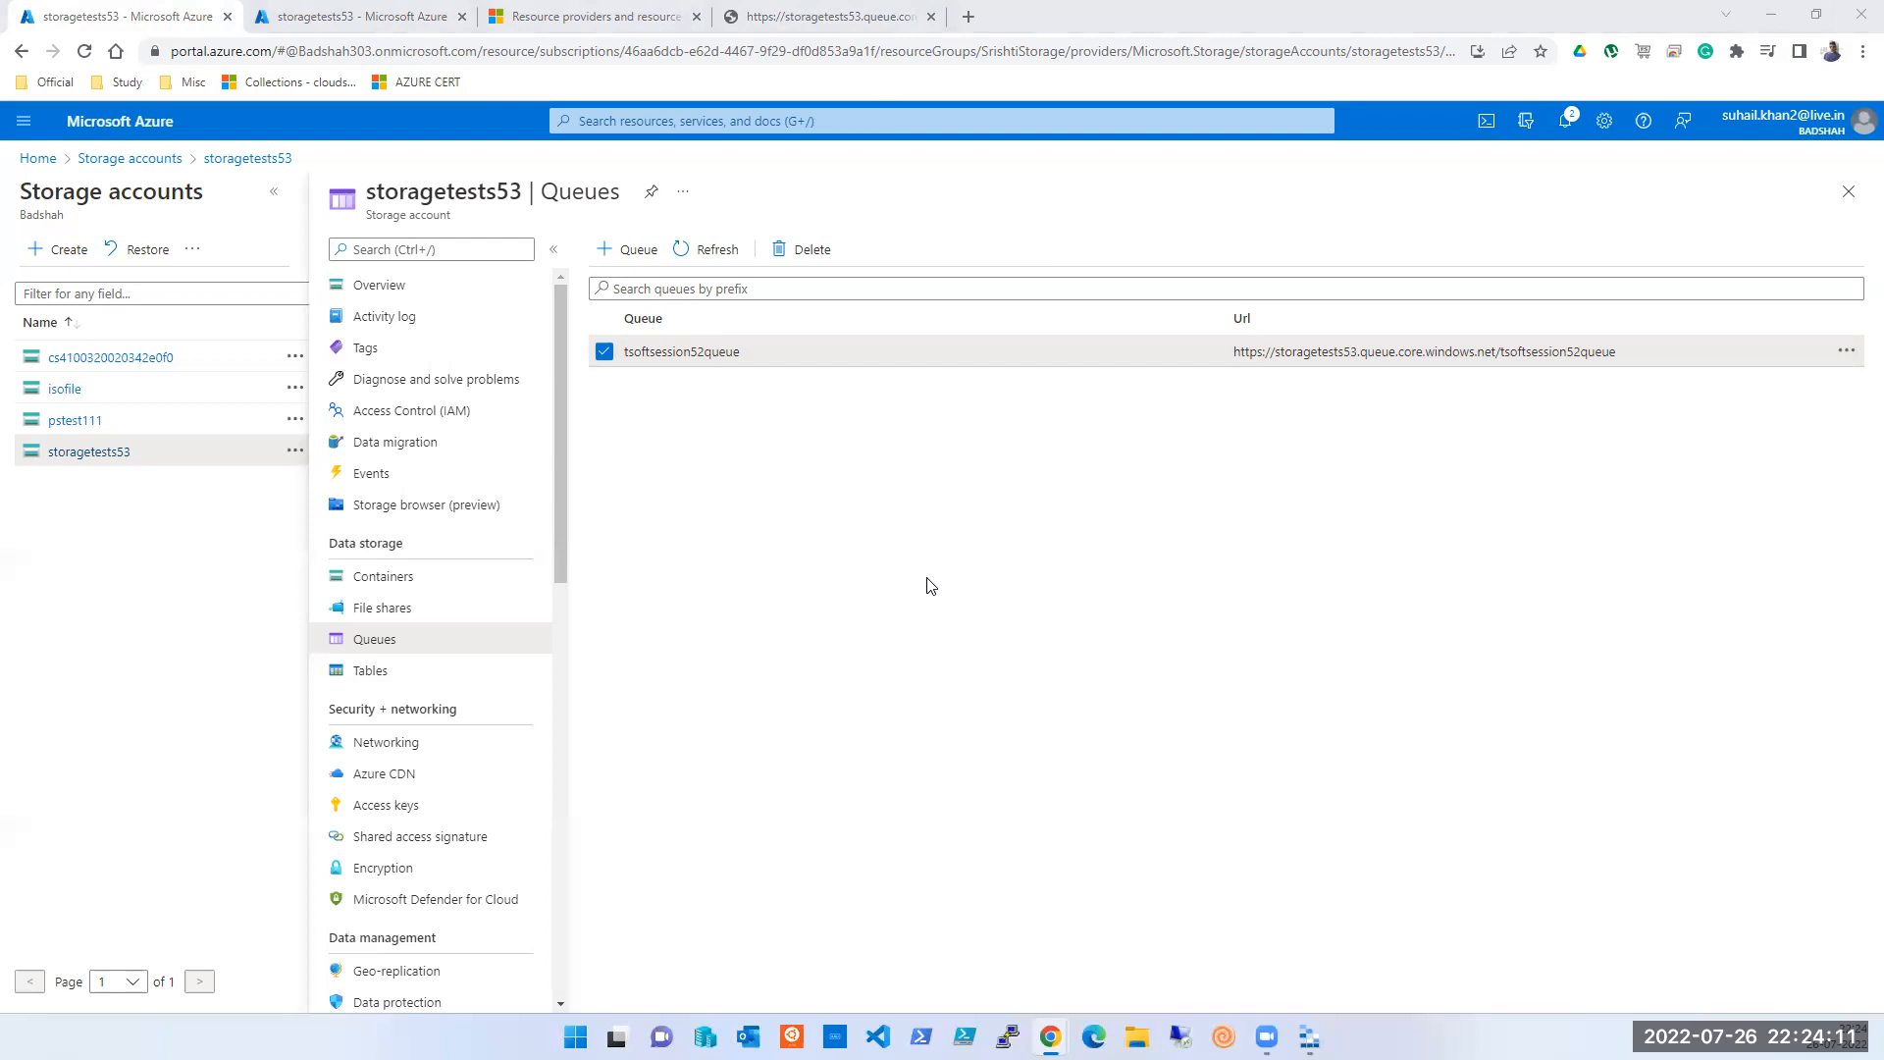
# - Check the tsoftsession52queue actions list, then open the Add queue form
pyautogui.click(1849, 354)
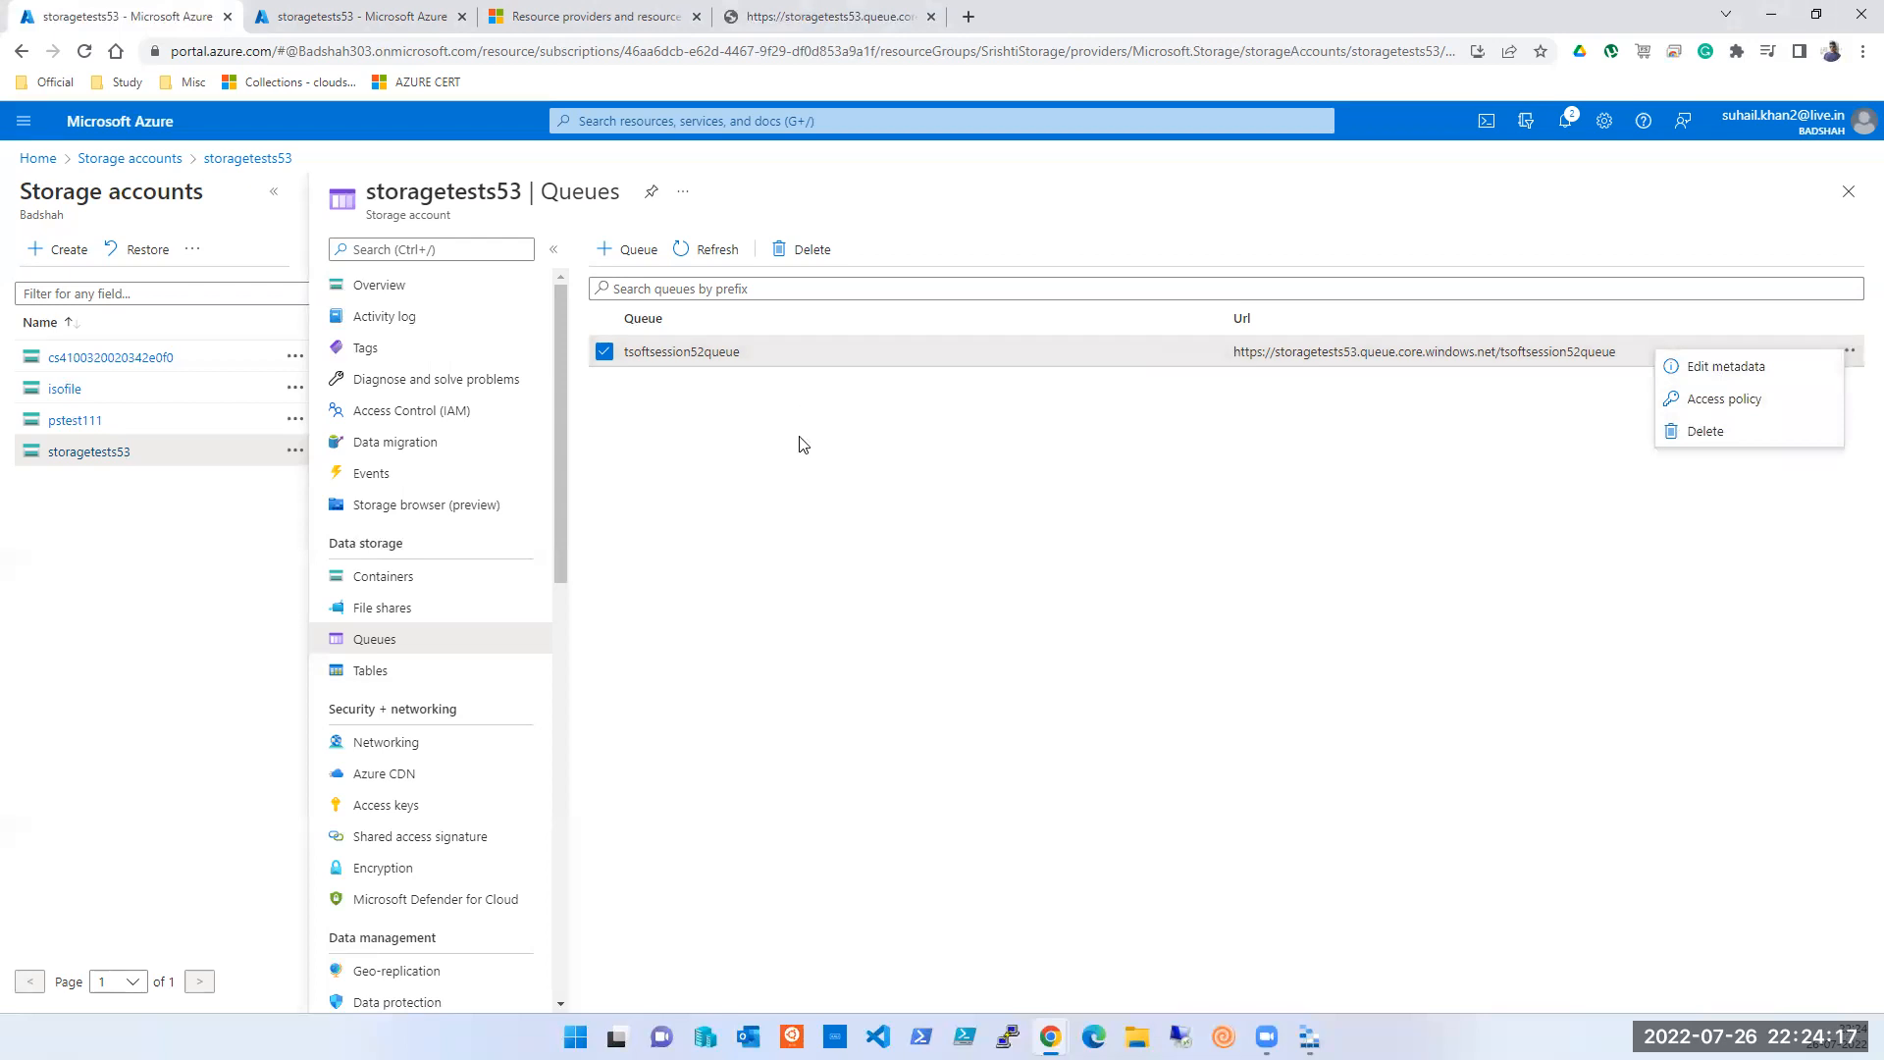
pyautogui.click(808, 494)
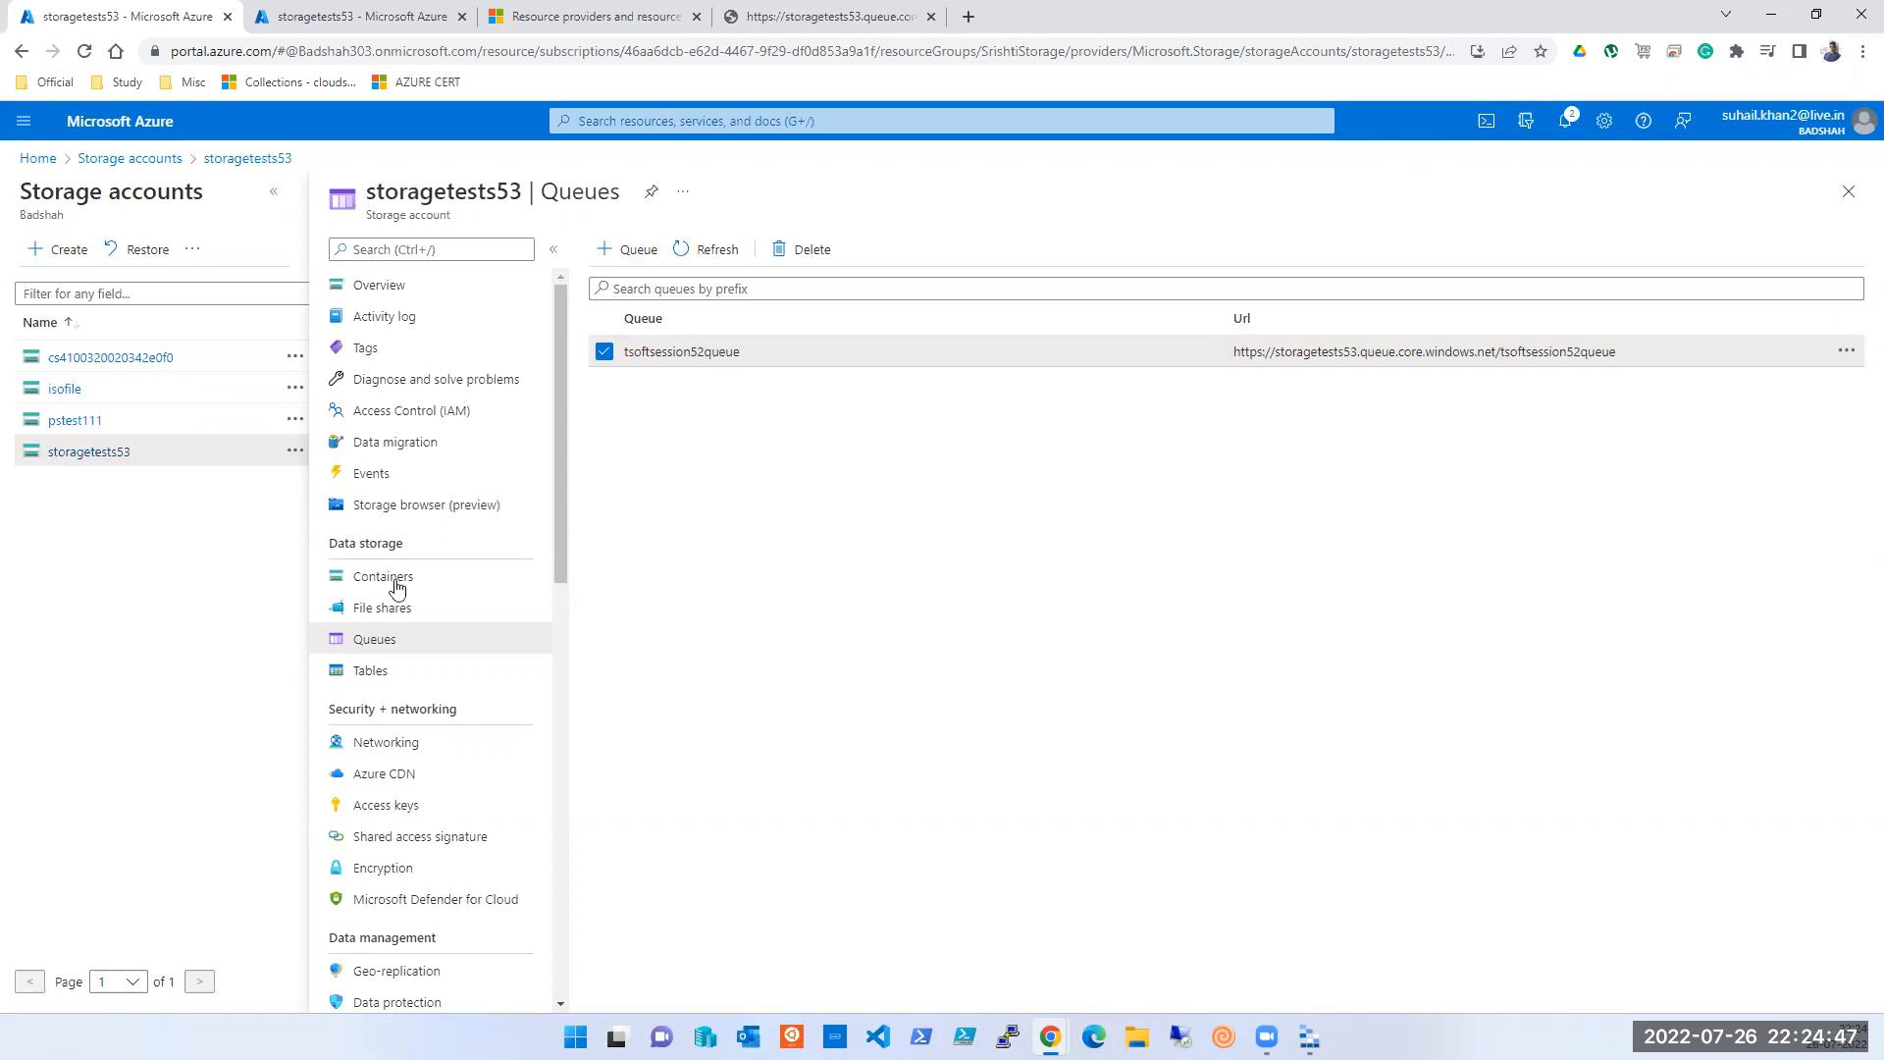
pyautogui.click(631, 251)
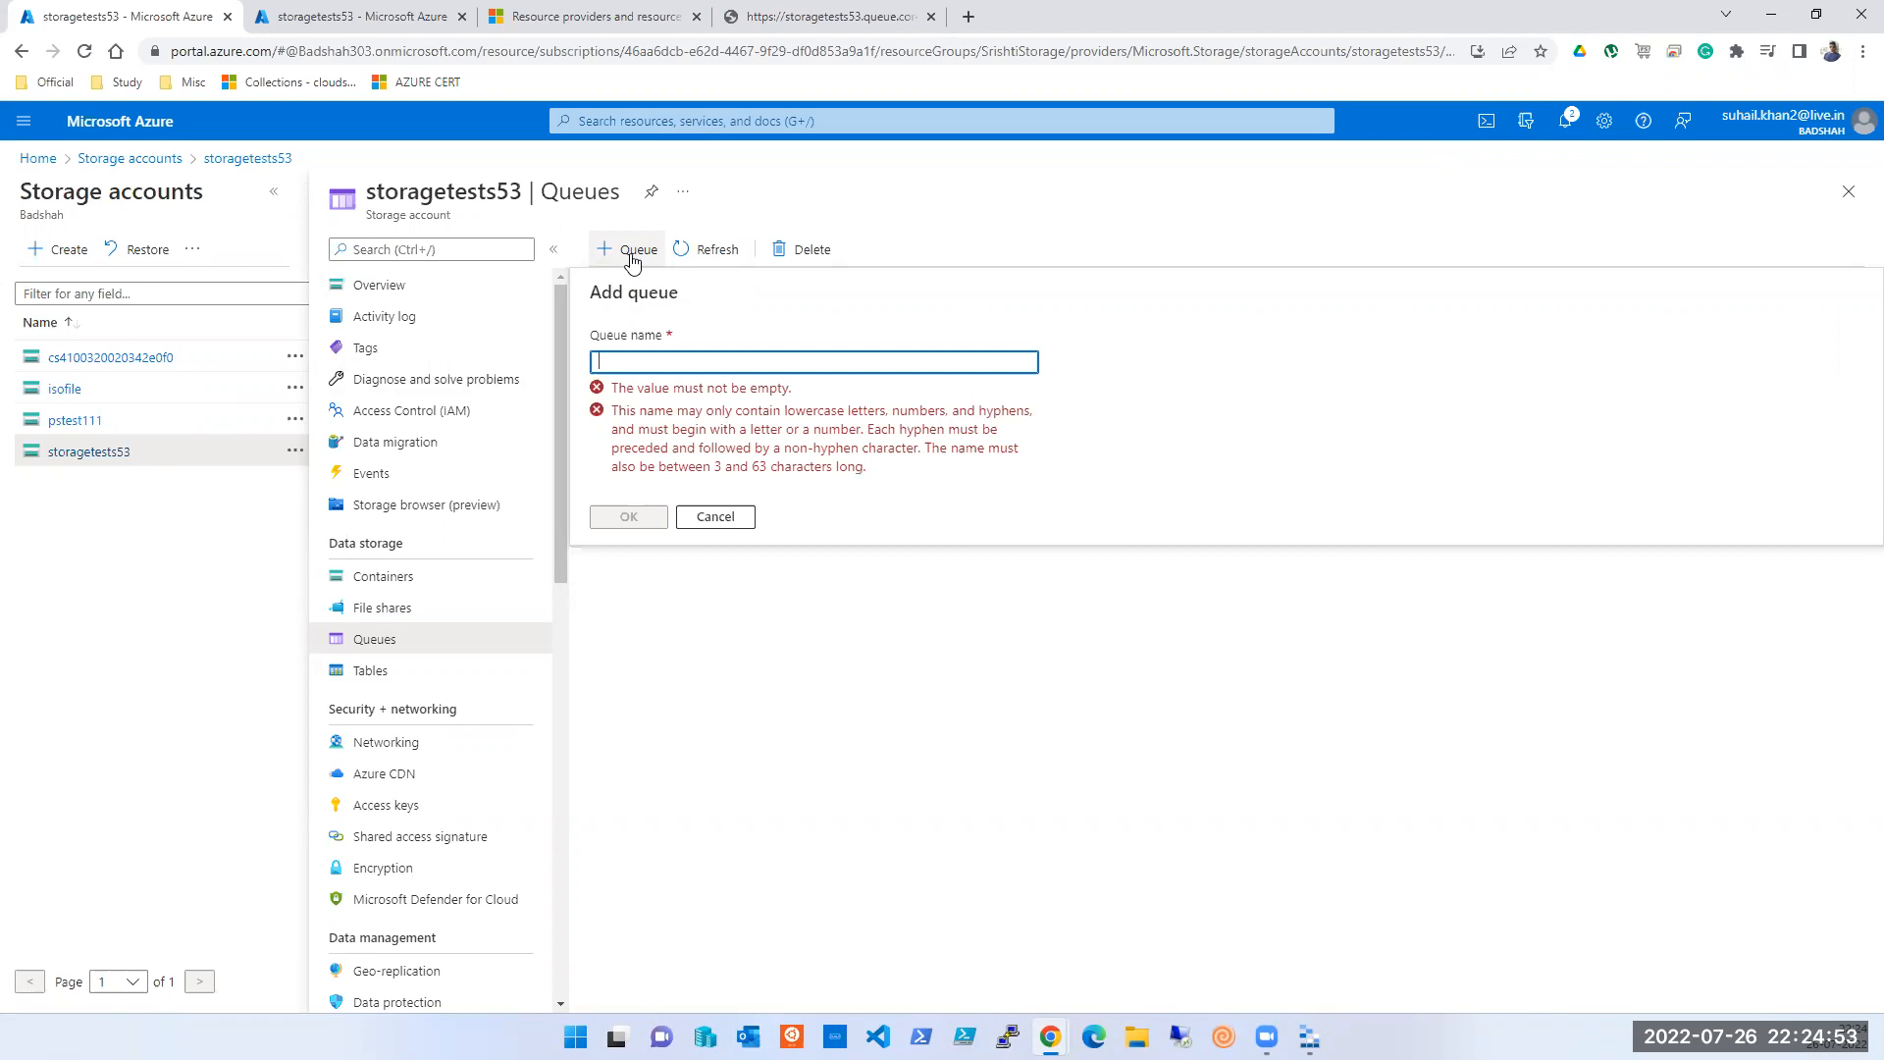
# - Create a second queue named tsoftstoragetests54 by trimming the pasted URL, then select it
pyautogui.hotkey('ctrl', 'v')
pyautogui.hotkey('ctrl', 'a')
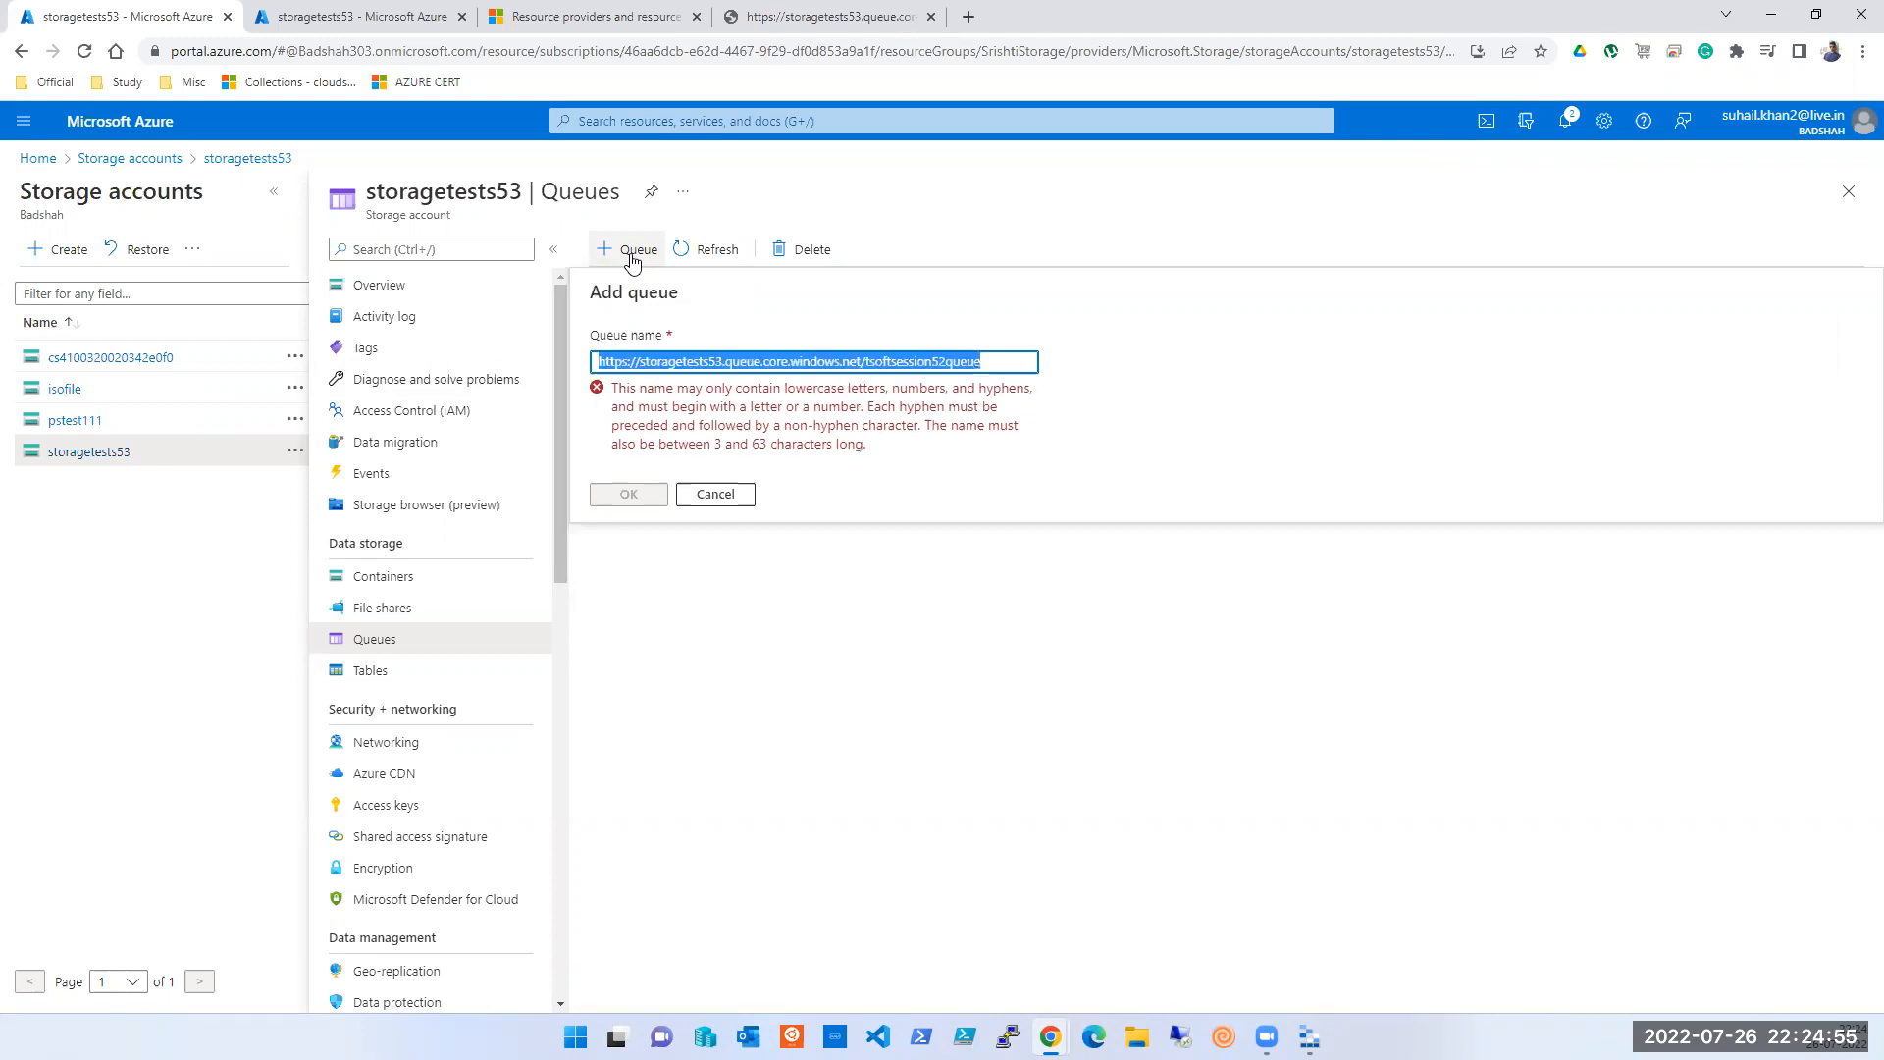
pyautogui.press('End')
pyautogui.hotkey('ctrl', 'shift', 'Left')
pyautogui.hotkey('ctrl', 'shift', 'Left')
pyautogui.hotkey('ctrl', 'shift', 'Left')
pyautogui.hotkey('ctrl', 'shift', 'Left')
pyautogui.hotkey('ctrl', 'shift', 'Left')
pyautogui.hotkey('ctrl', 'shift', 'Left')
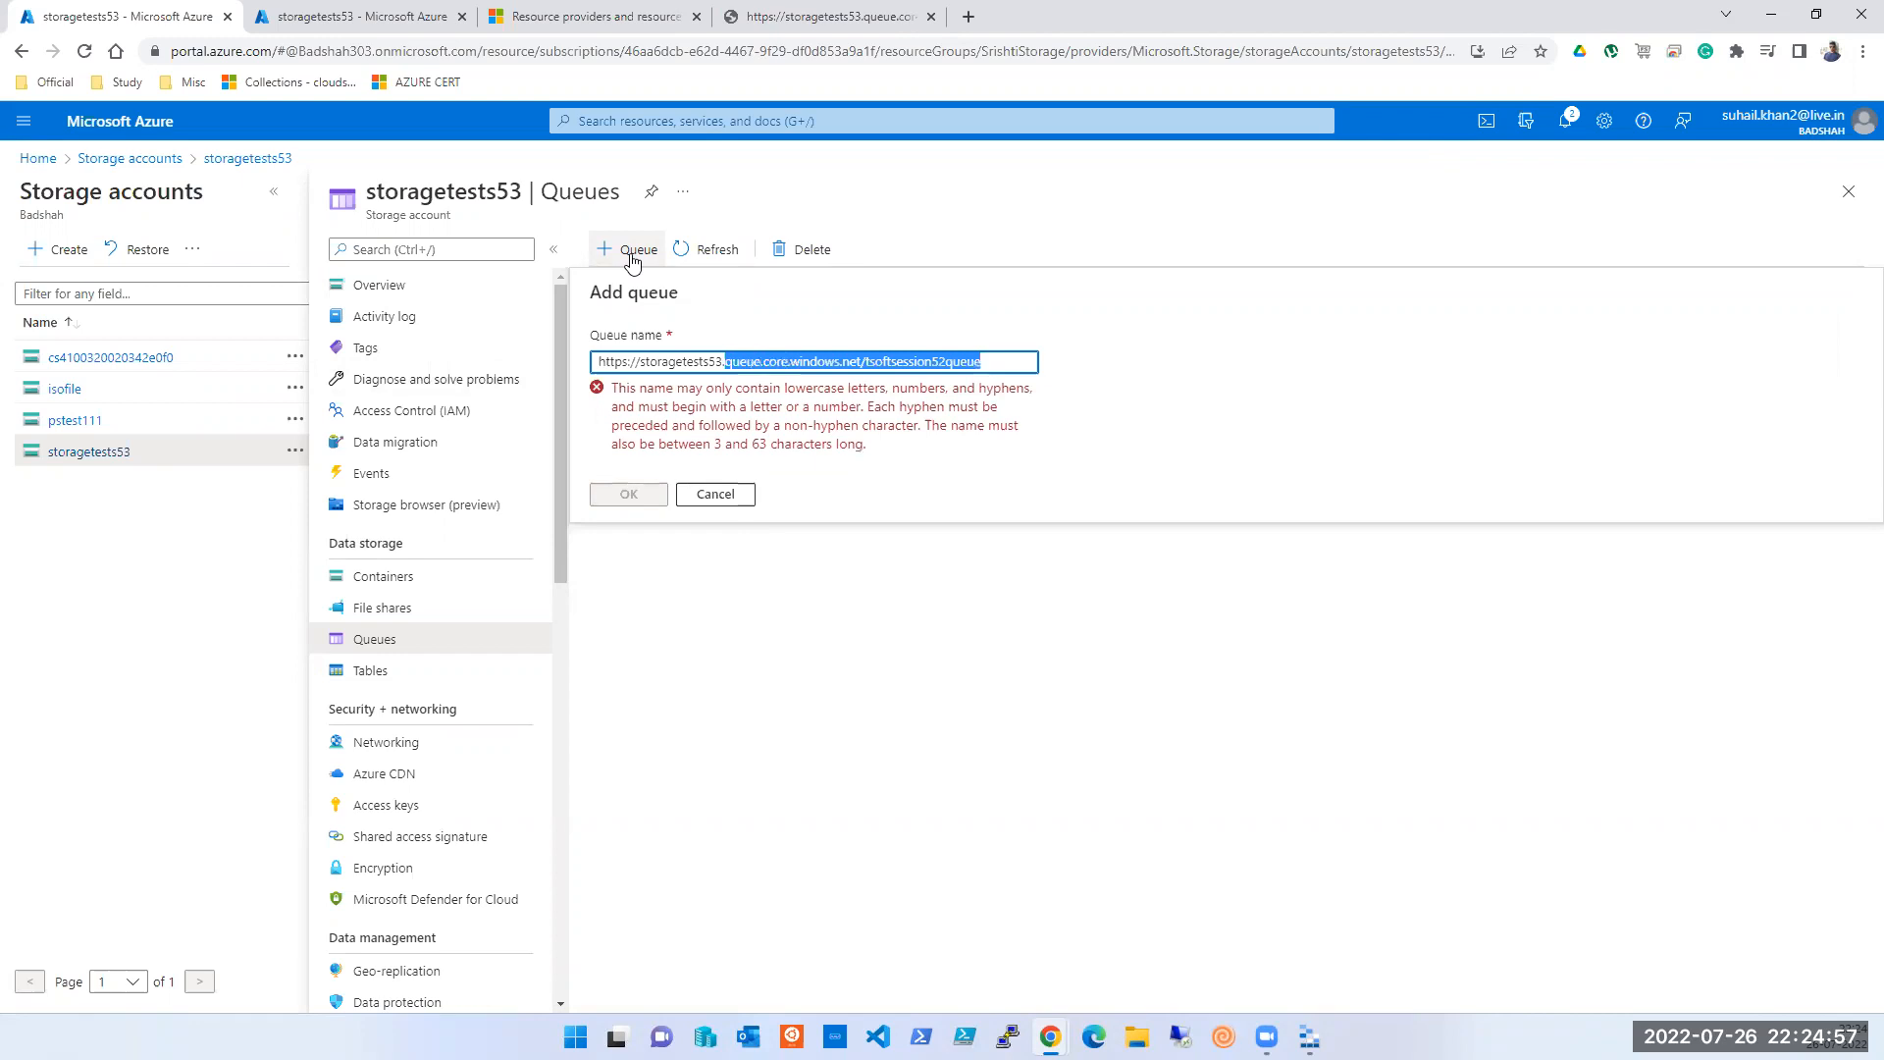
pyautogui.press('BackSpace')
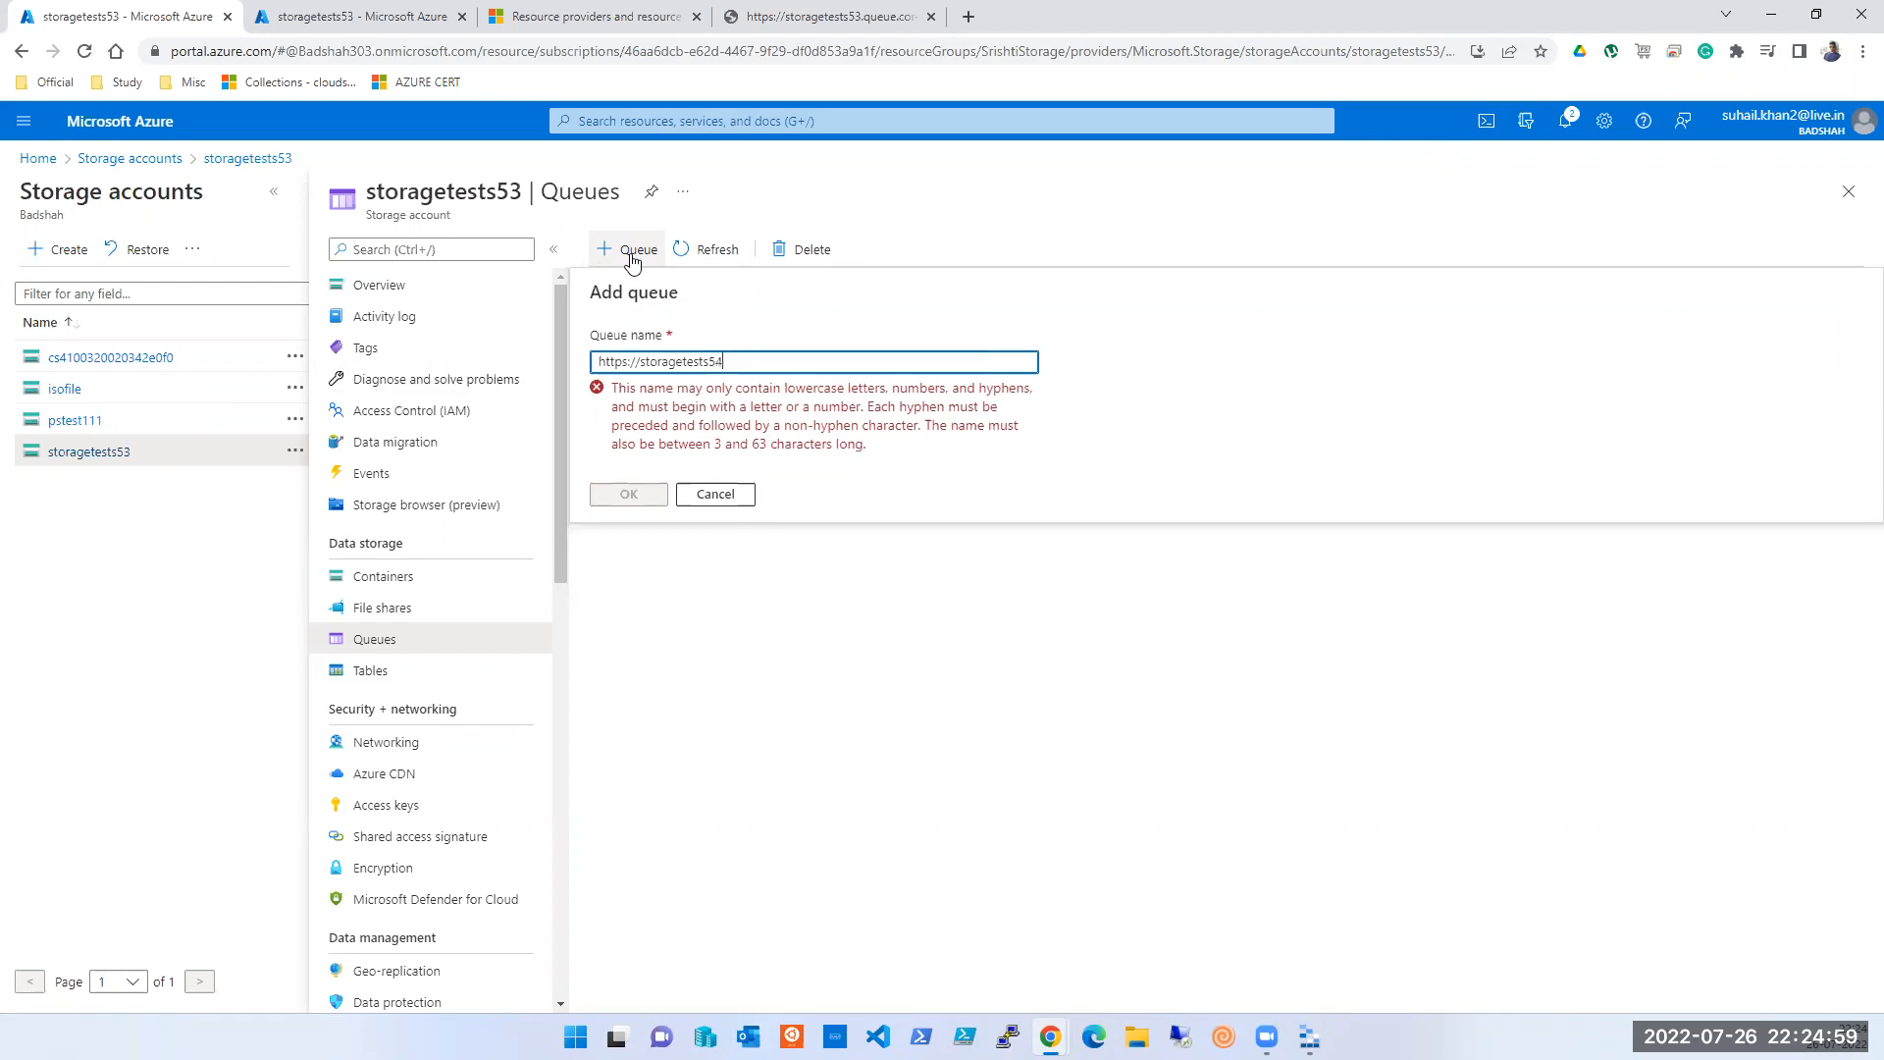
pyautogui.hotkey('ctrl', 'Left')
pyautogui.hotkey('shift', 'Left')
pyautogui.hotkey('shift', 'Left')
pyautogui.hotkey('shift', 'Left')
pyautogui.hotkey('shift', 'Left')
pyautogui.hotkey('shift', 'Left')
pyautogui.hotkey('shift', 'Left')
pyautogui.hotkey('shift', 'Left')
pyautogui.hotkey('shift', 'Left')
pyautogui.write('tsoft')
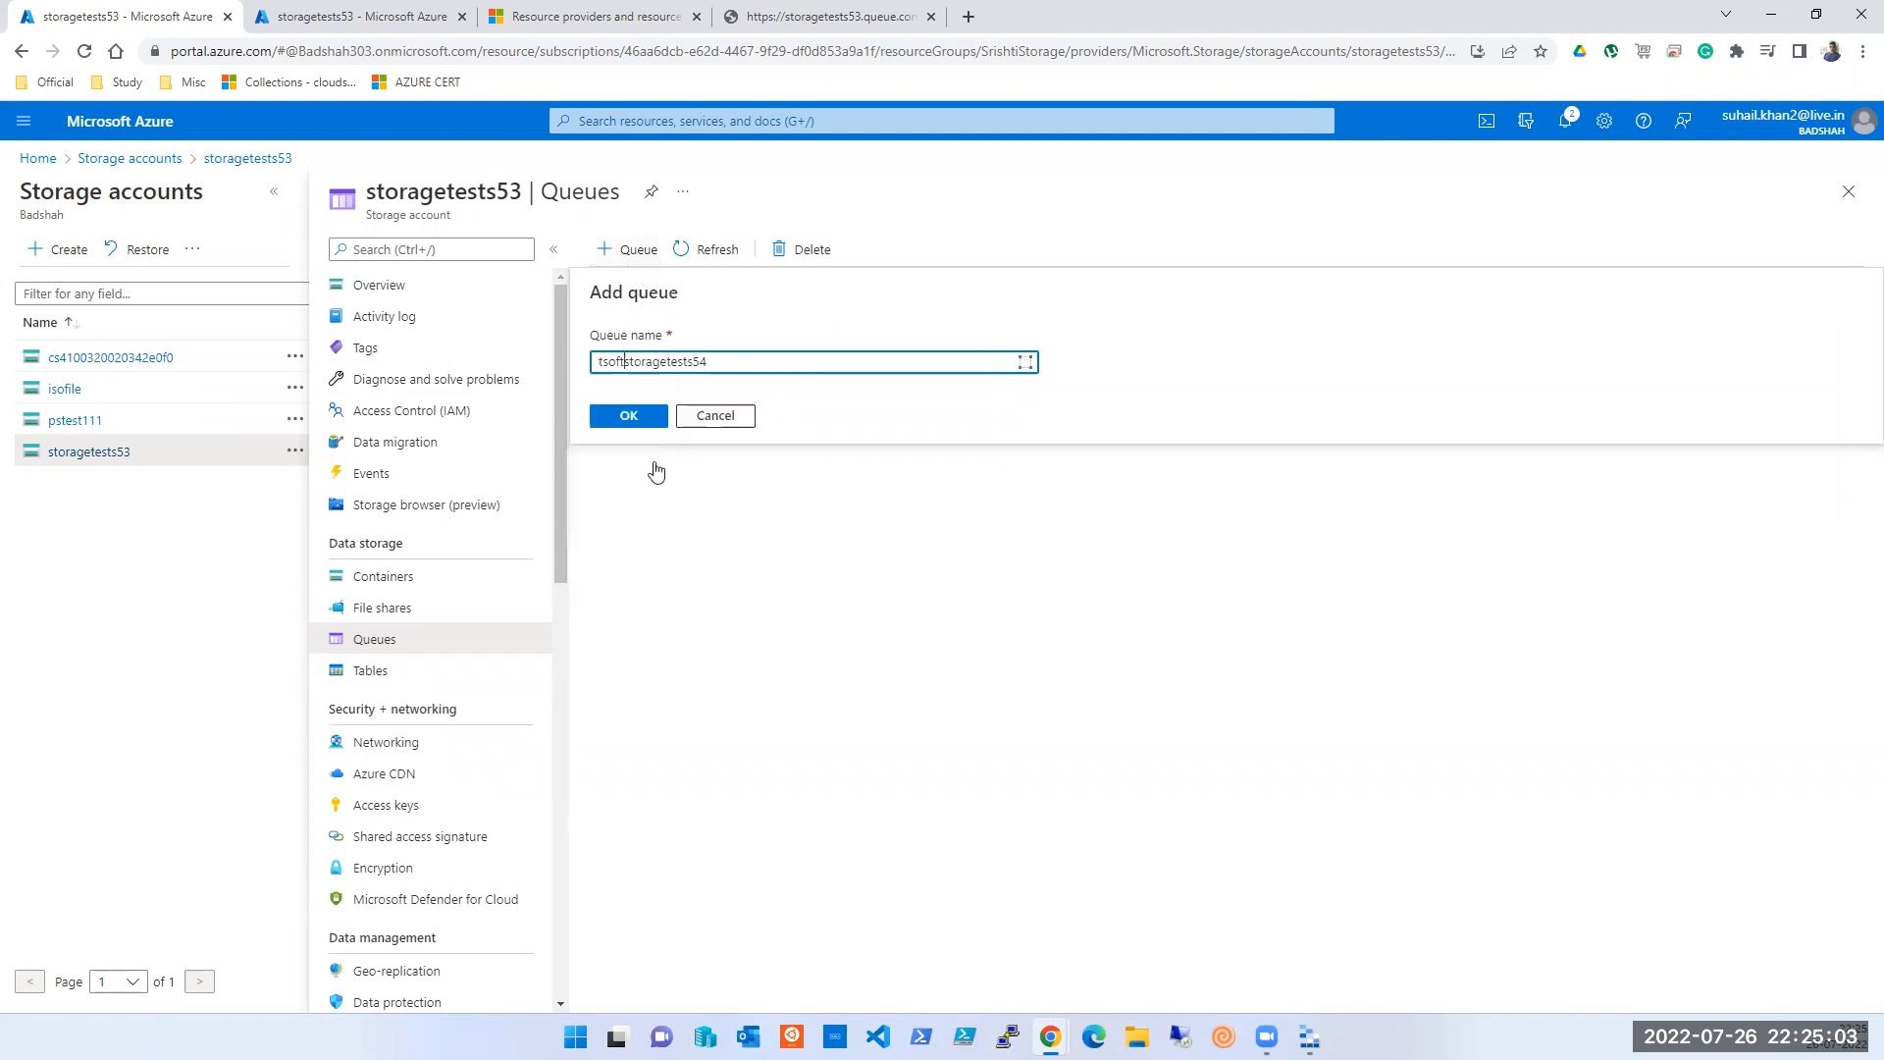
pyautogui.click(624, 428)
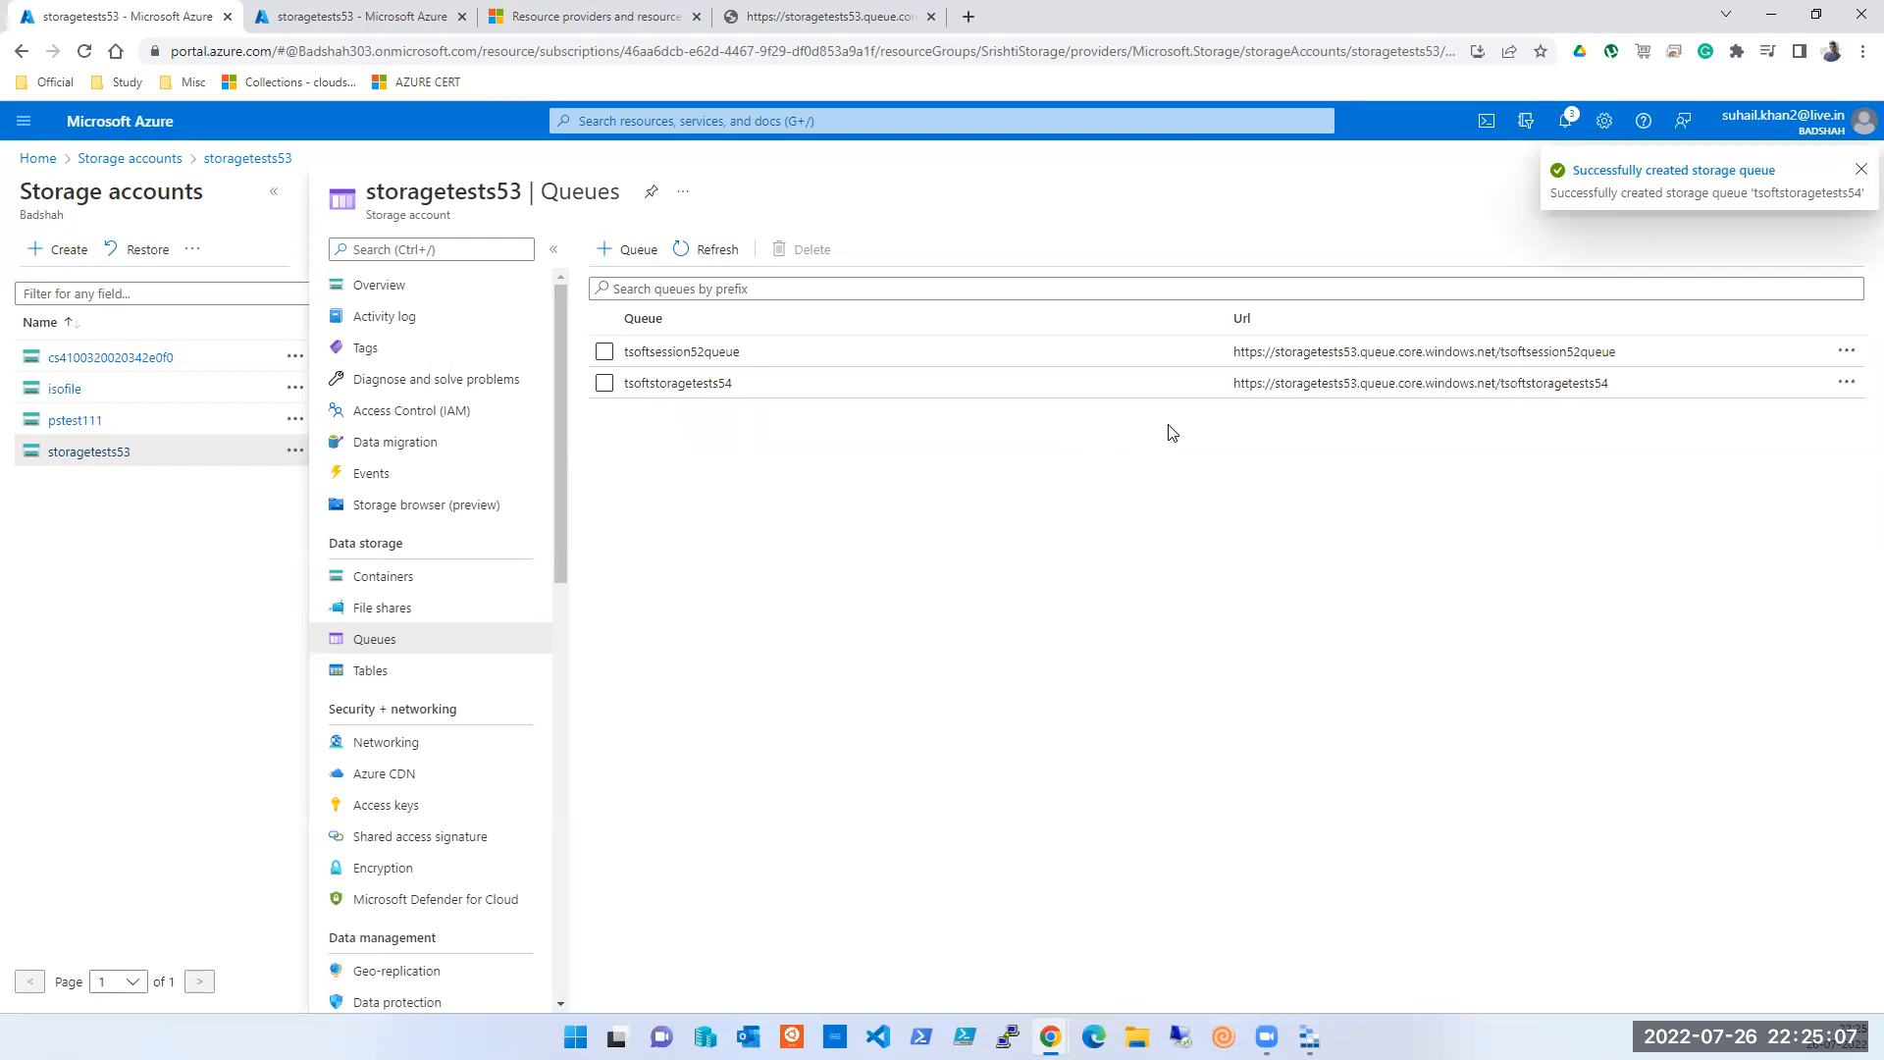
pyautogui.tripleClick(1443, 383)
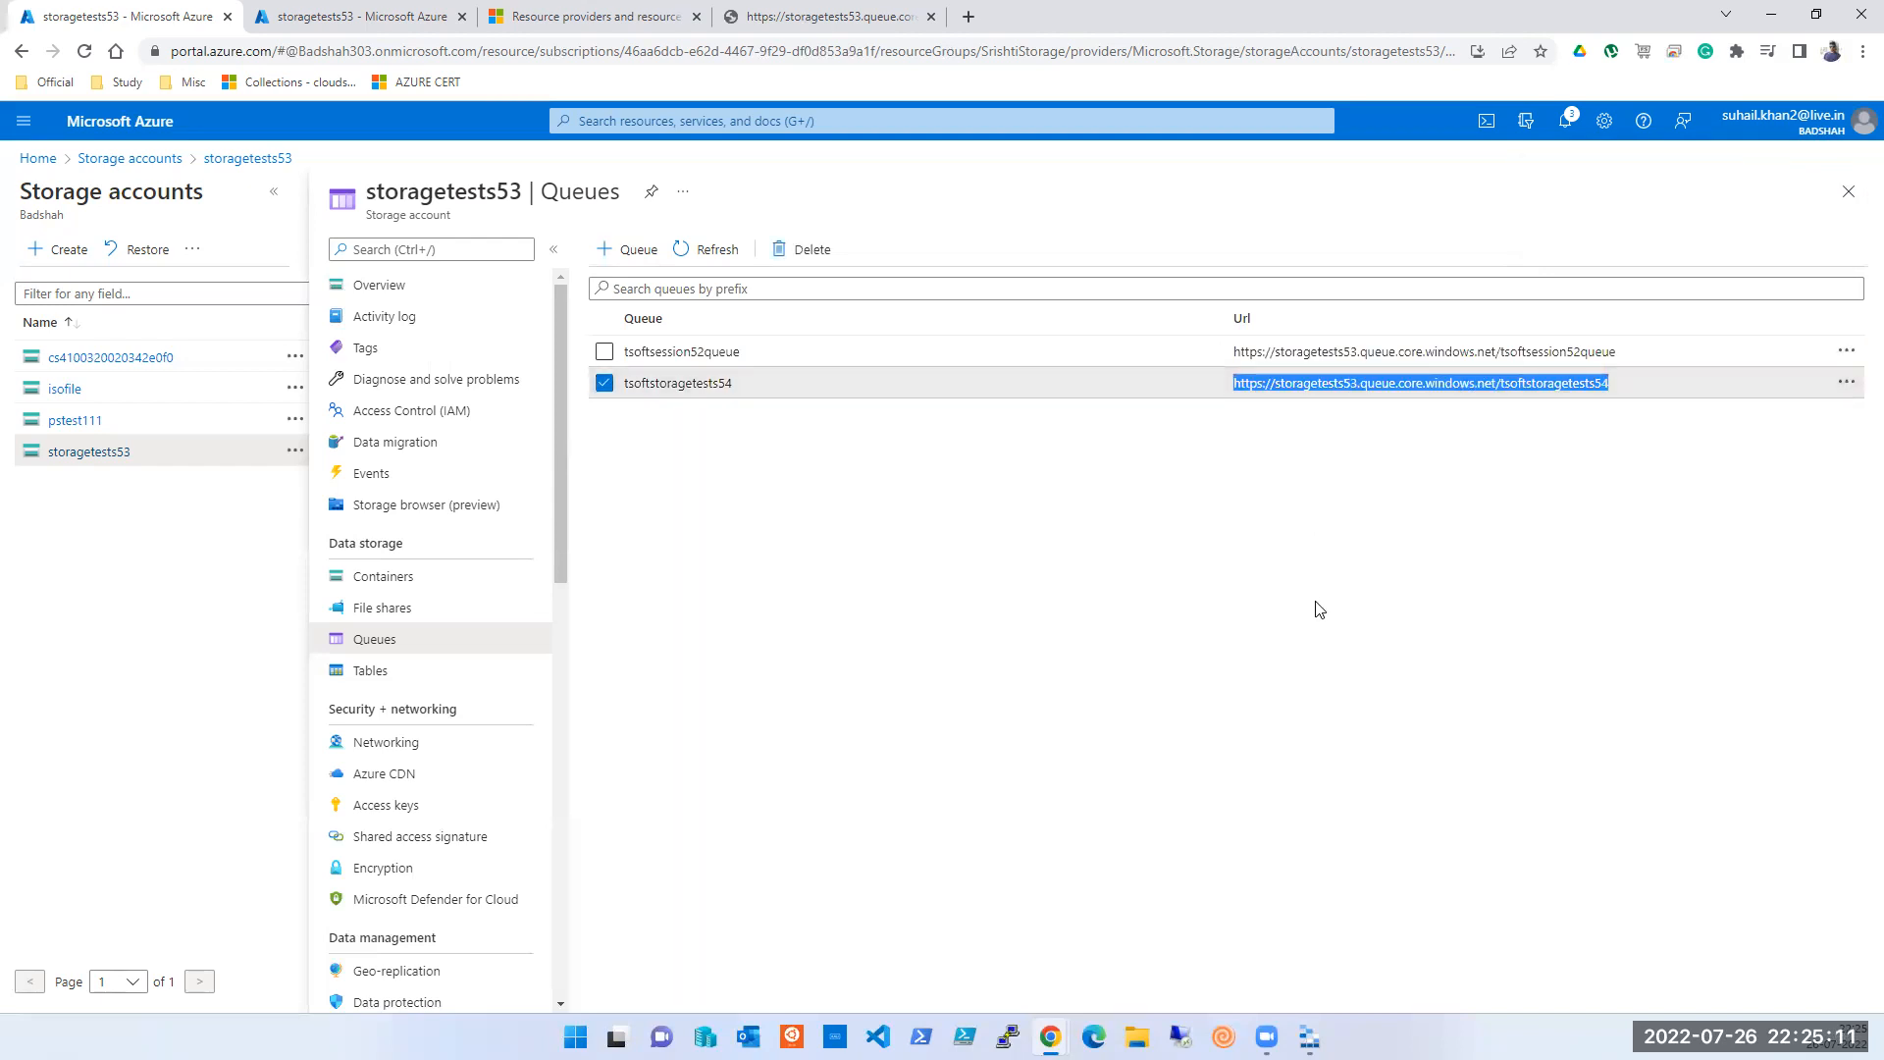
# - Delete both tsoftsession52queue and tsoftstoragetests54, then switch to the second storagetests53 tab
pyautogui.click(605, 351)
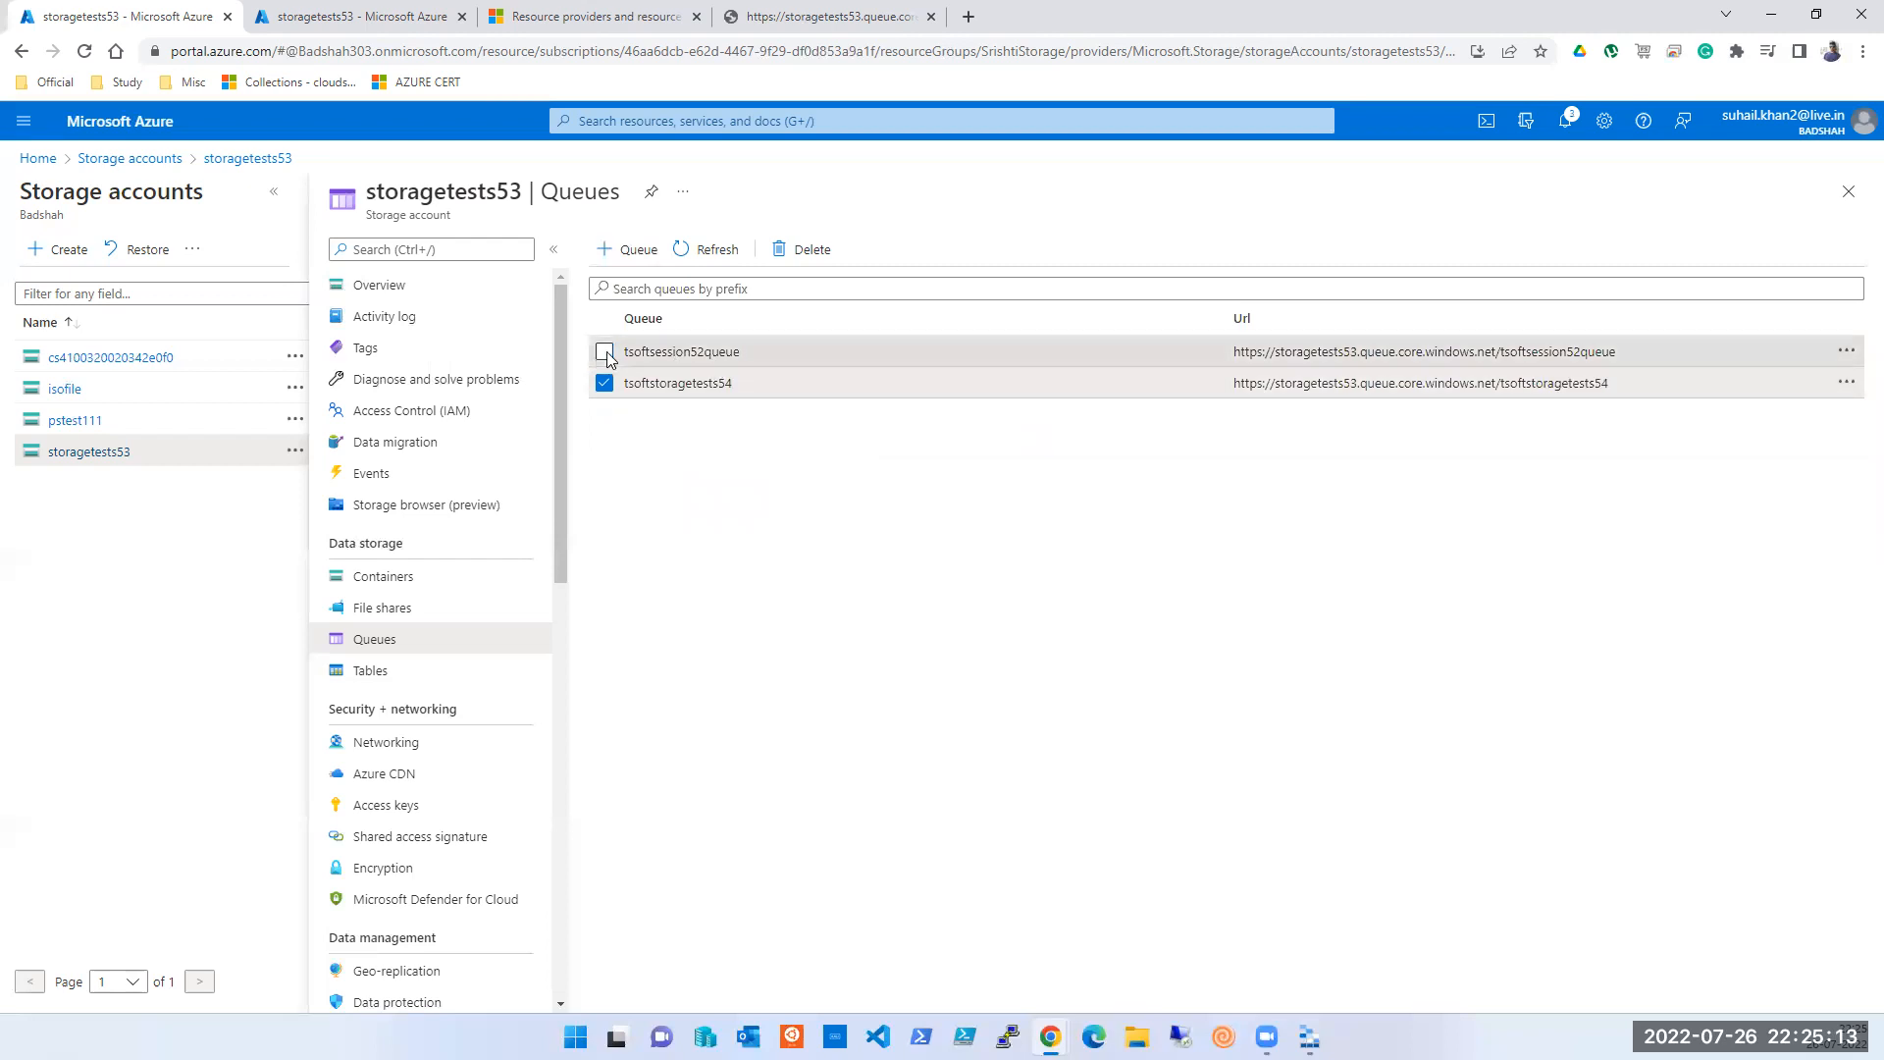
pyautogui.click(812, 249)
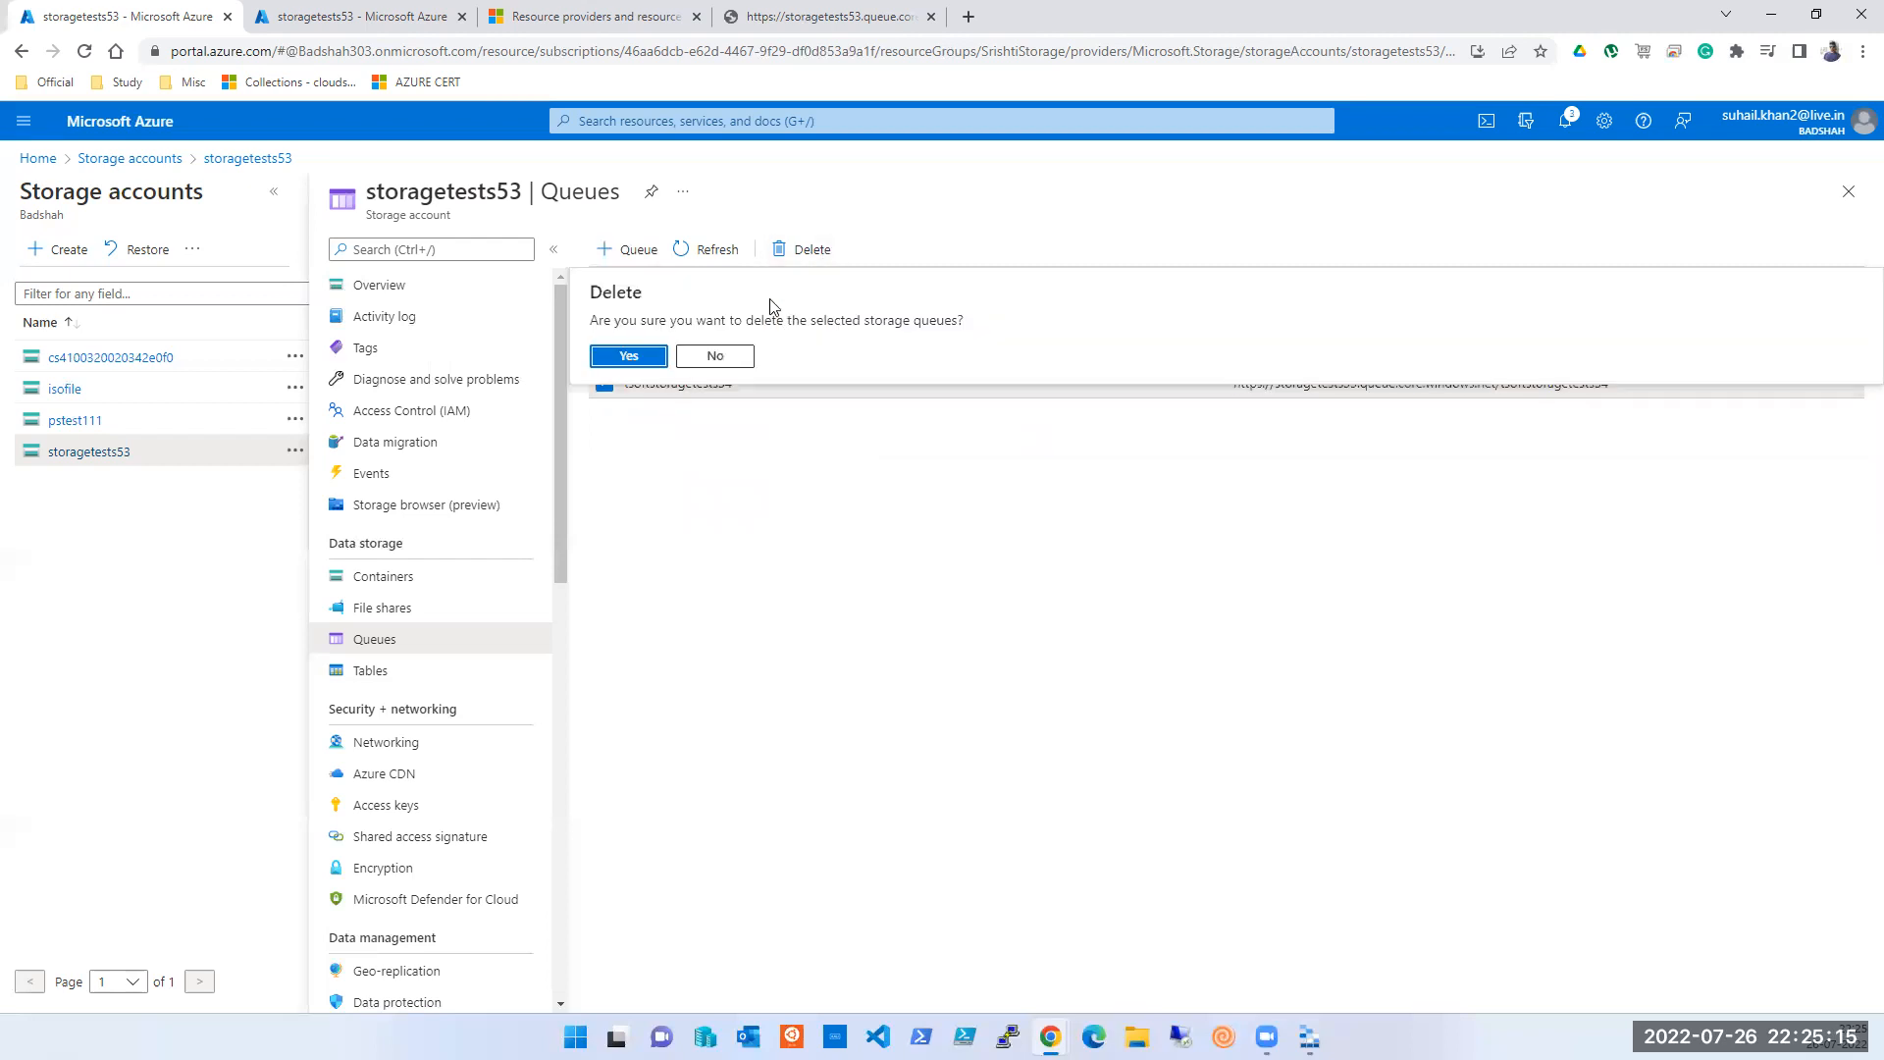
pyautogui.click(622, 355)
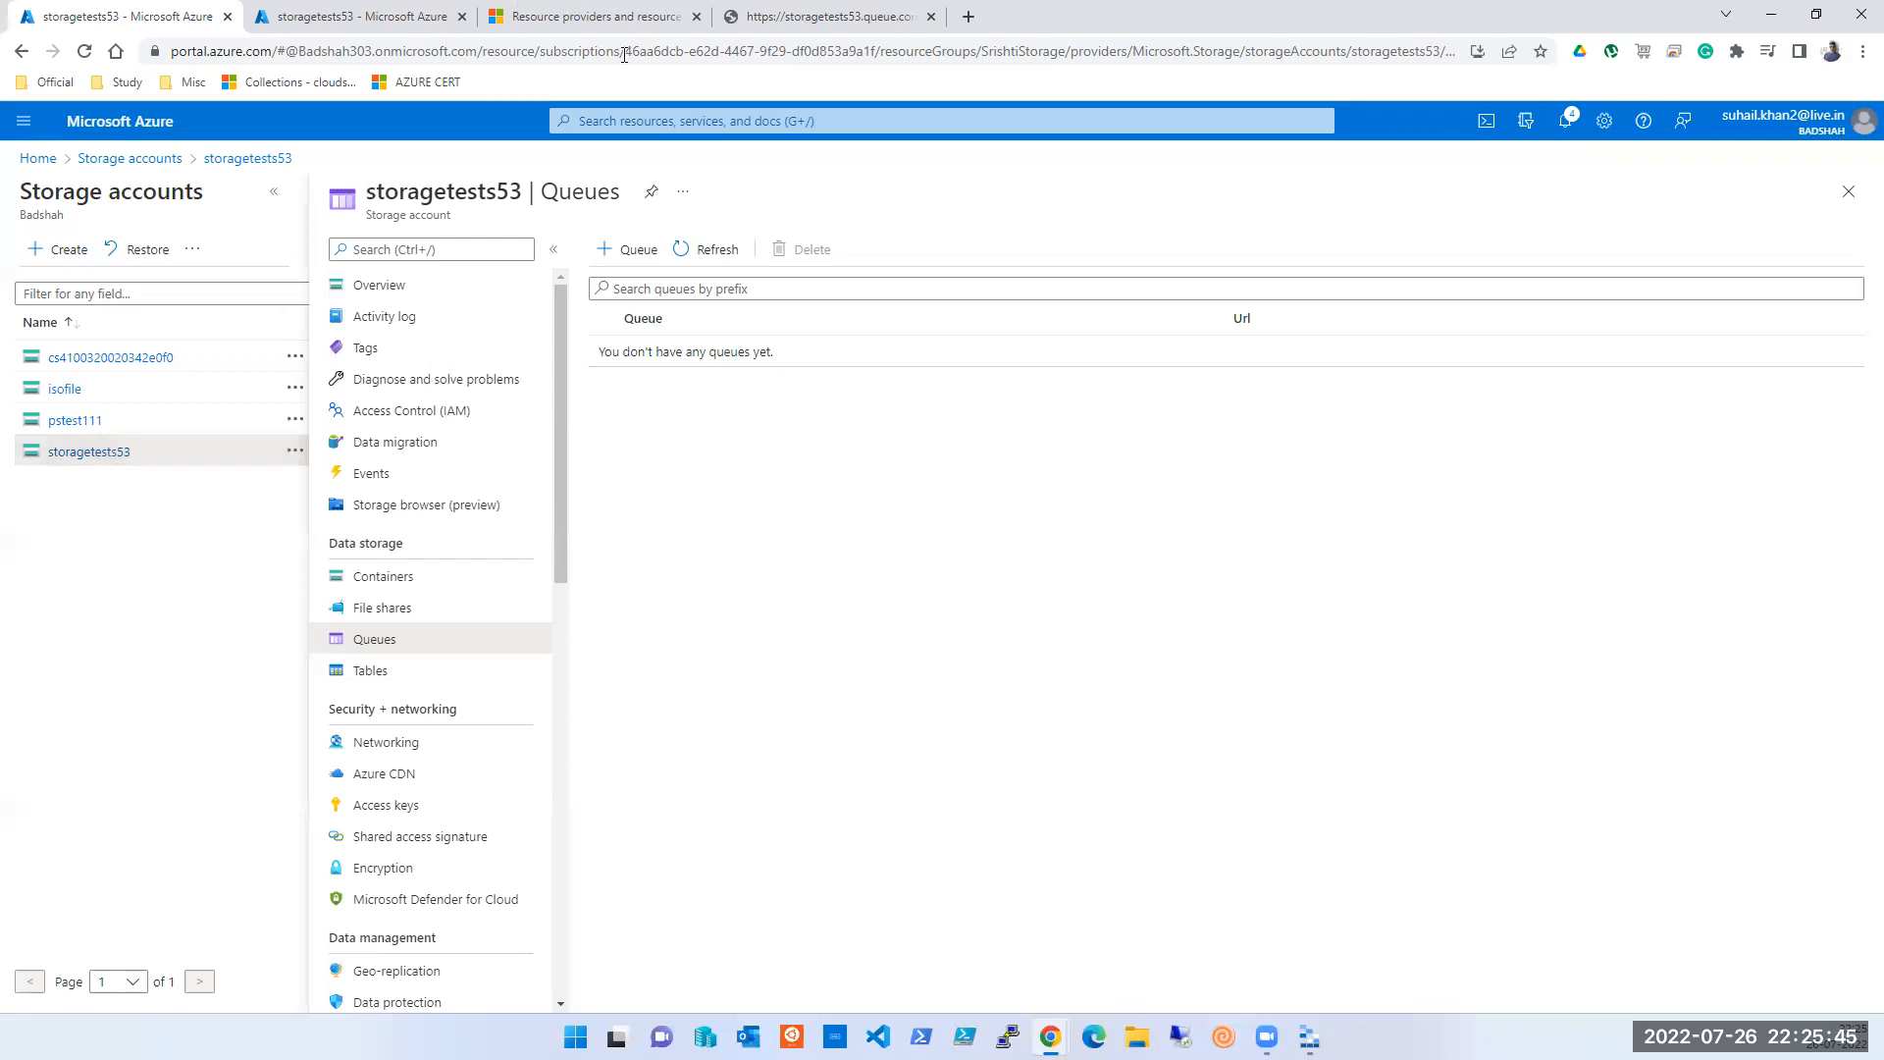
pyautogui.click(319, 14)
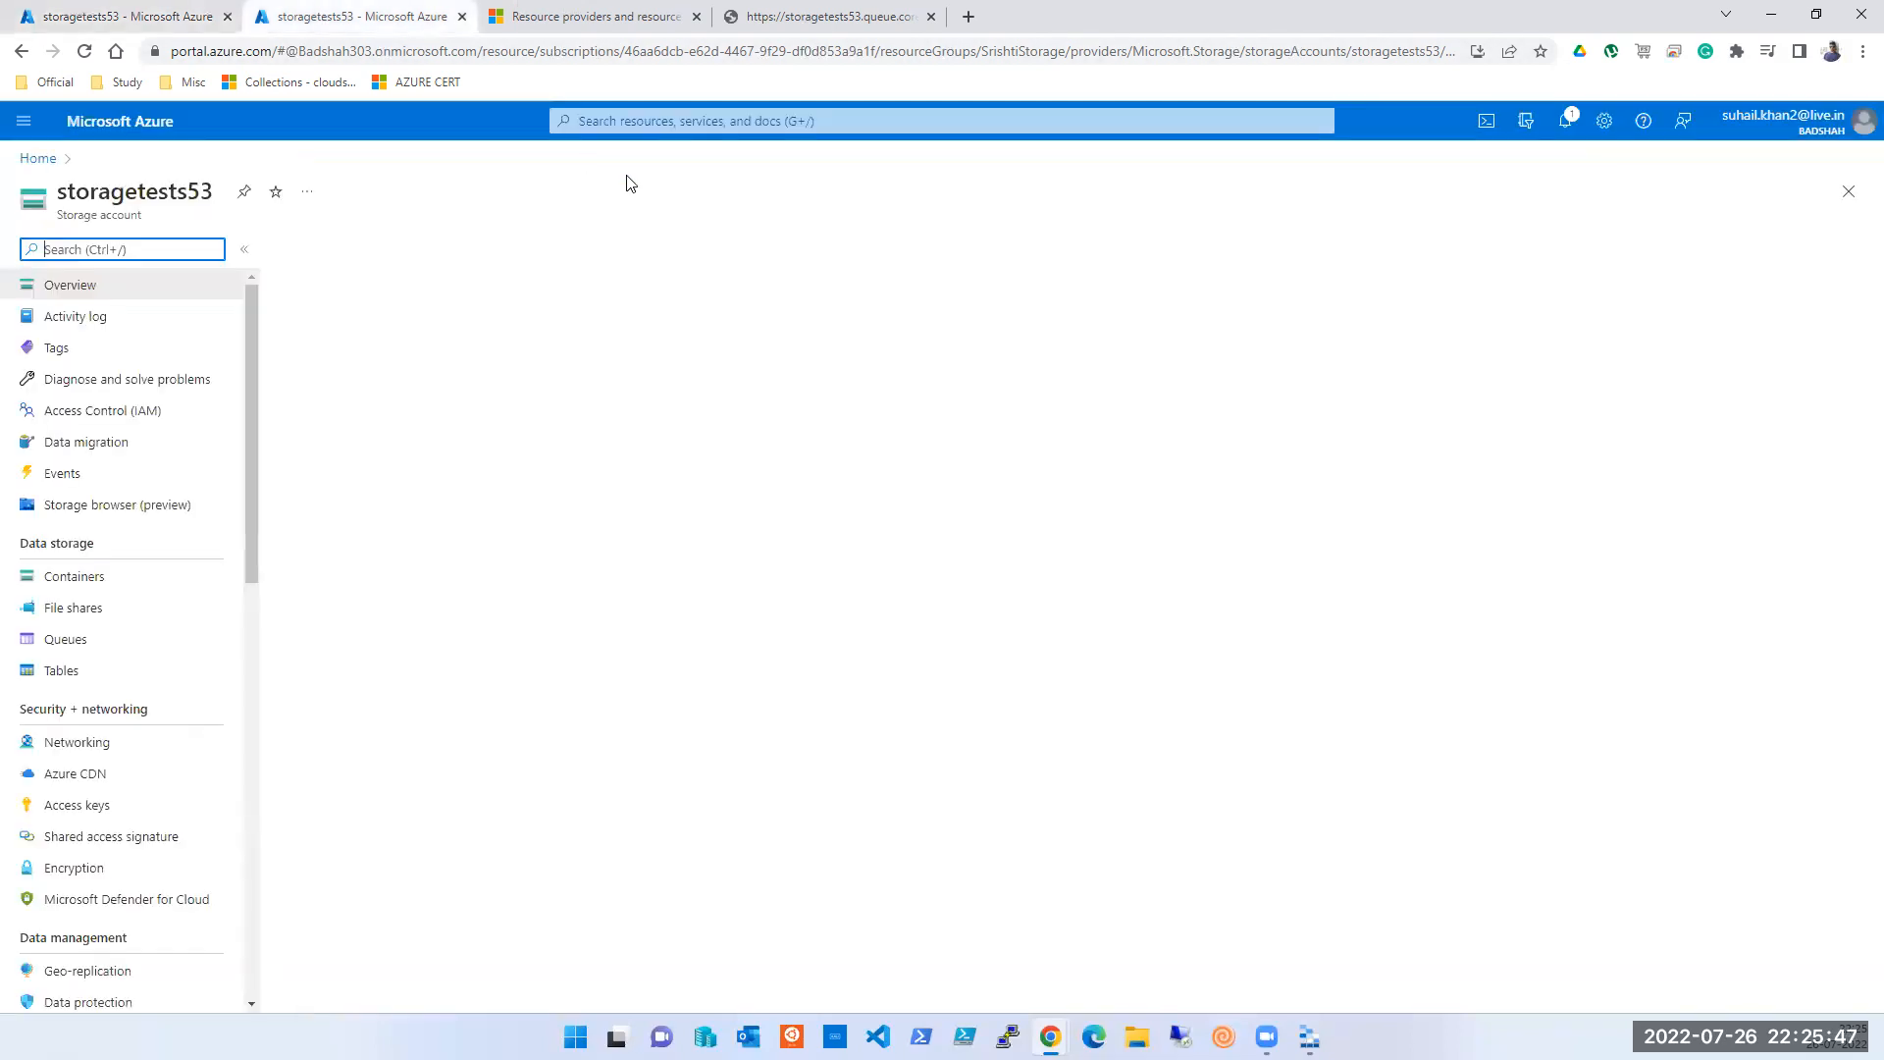
pyautogui.click(677, 122)
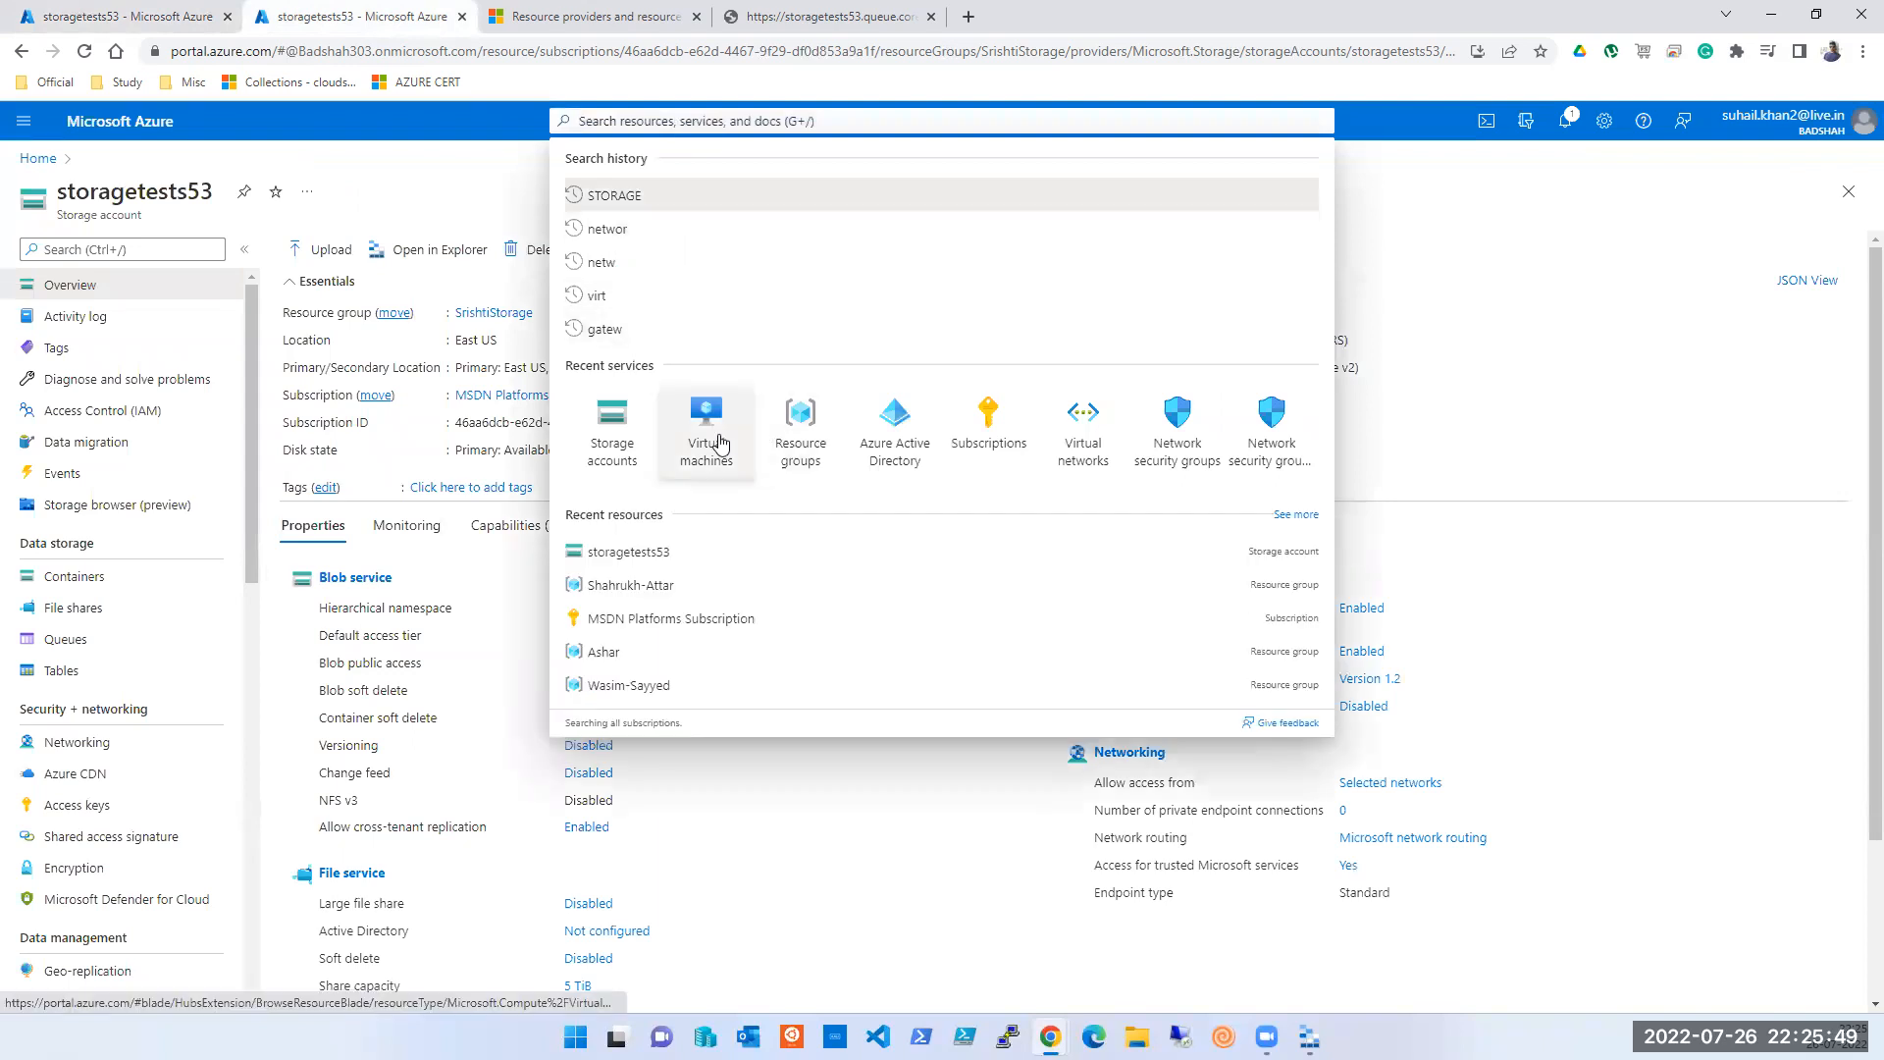
# - Switch the portal to the Default Directory
pyautogui.click(718, 440)
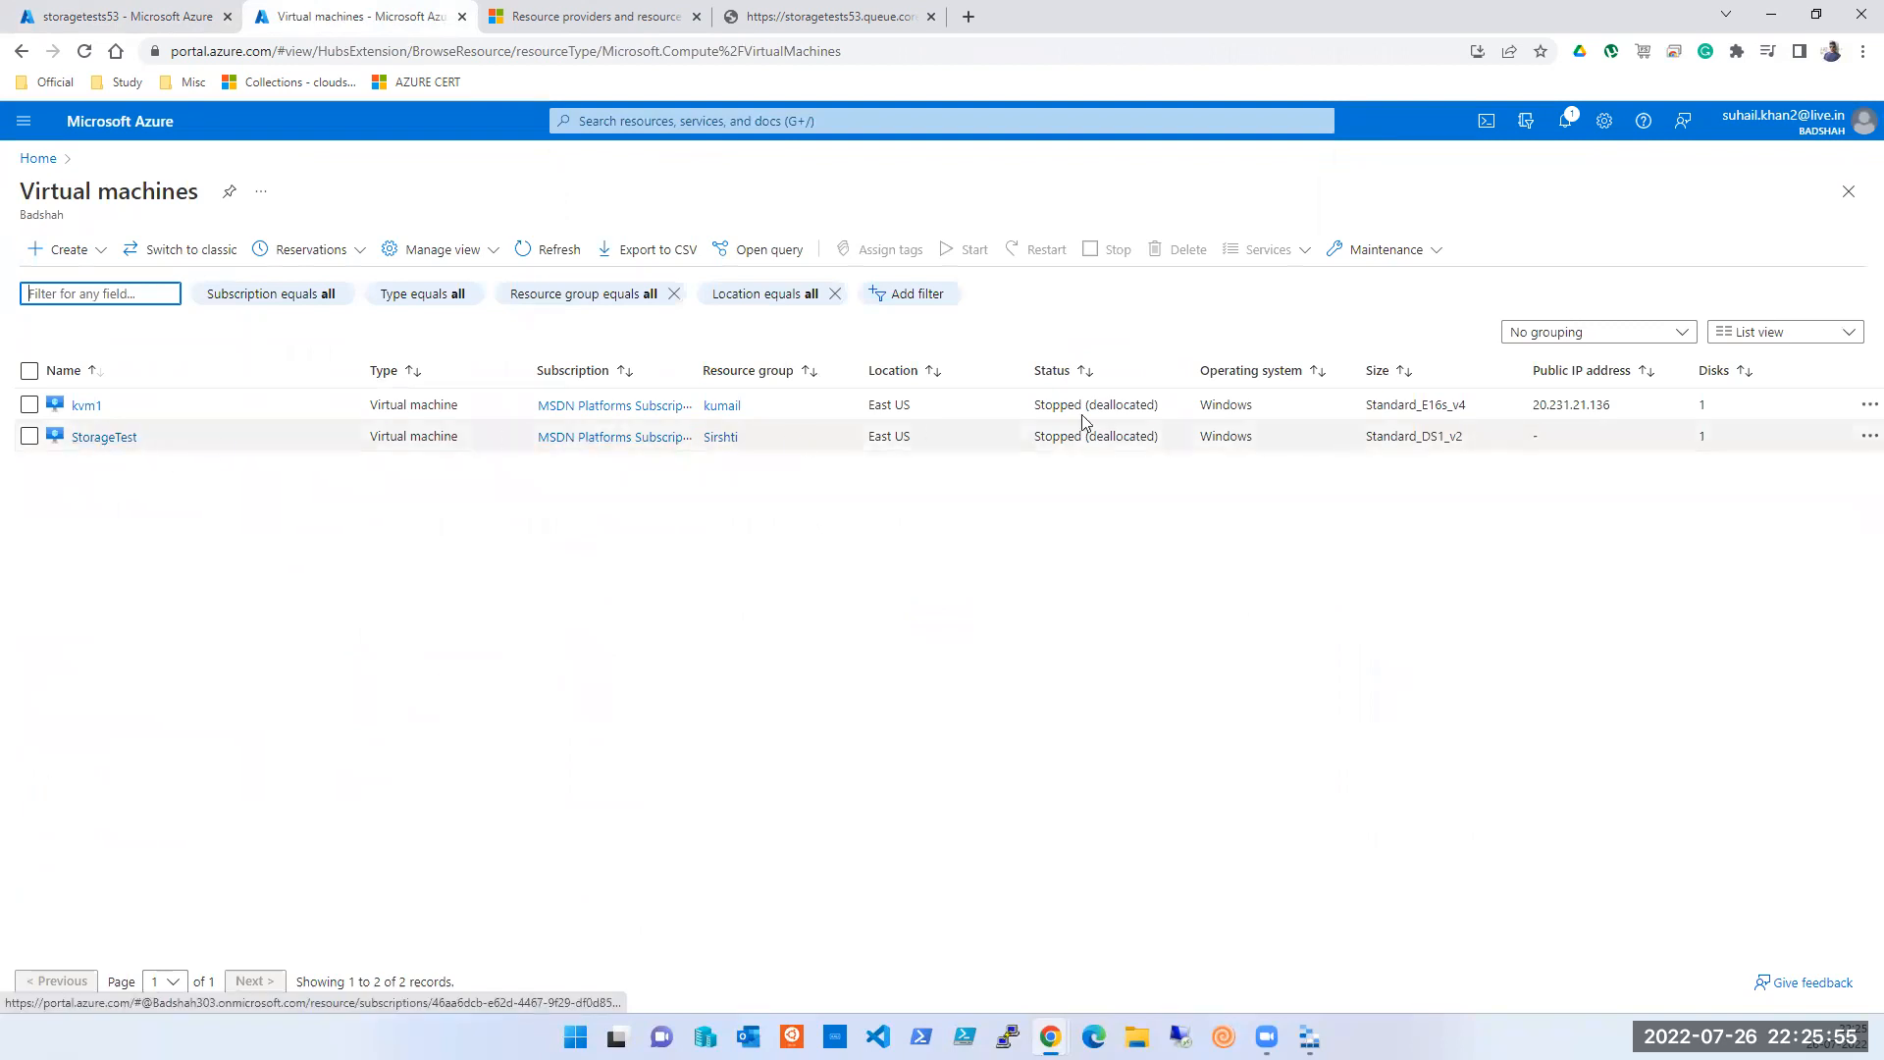
pyautogui.click(1862, 132)
pyautogui.click(1737, 291)
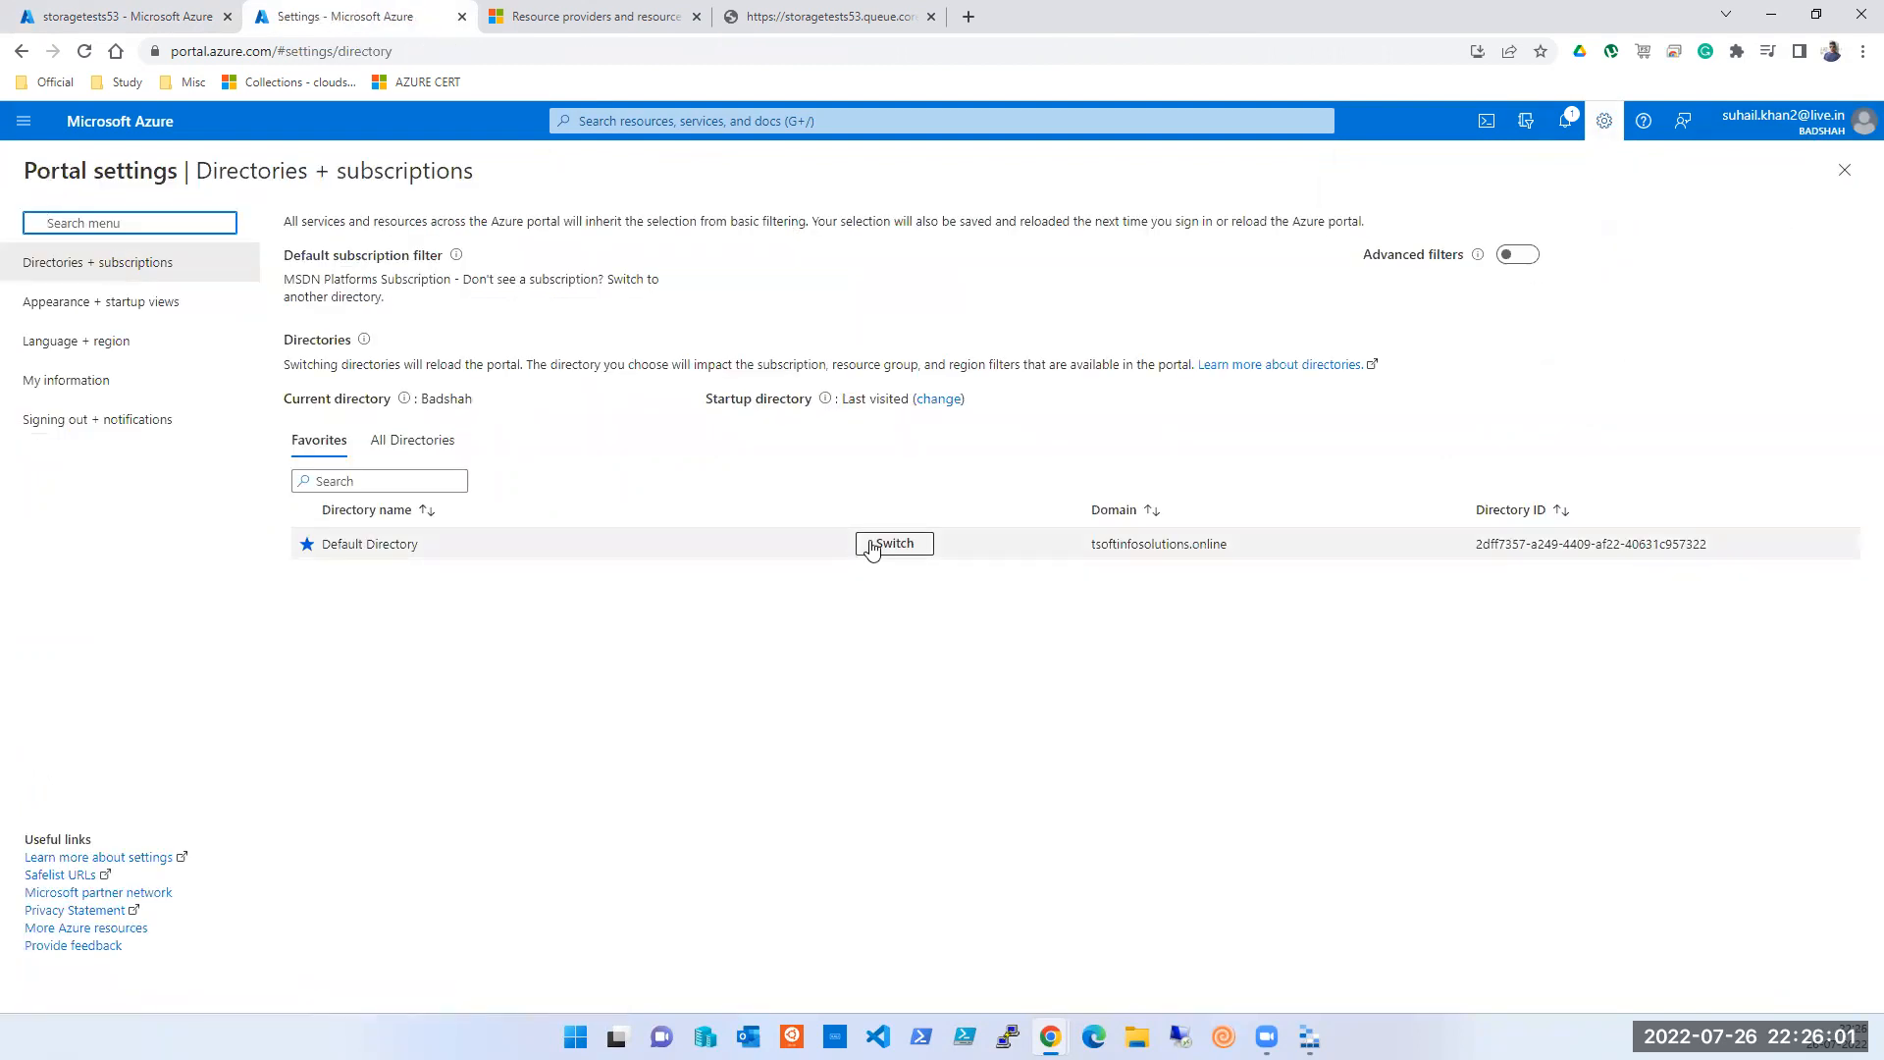
pyautogui.click(872, 545)
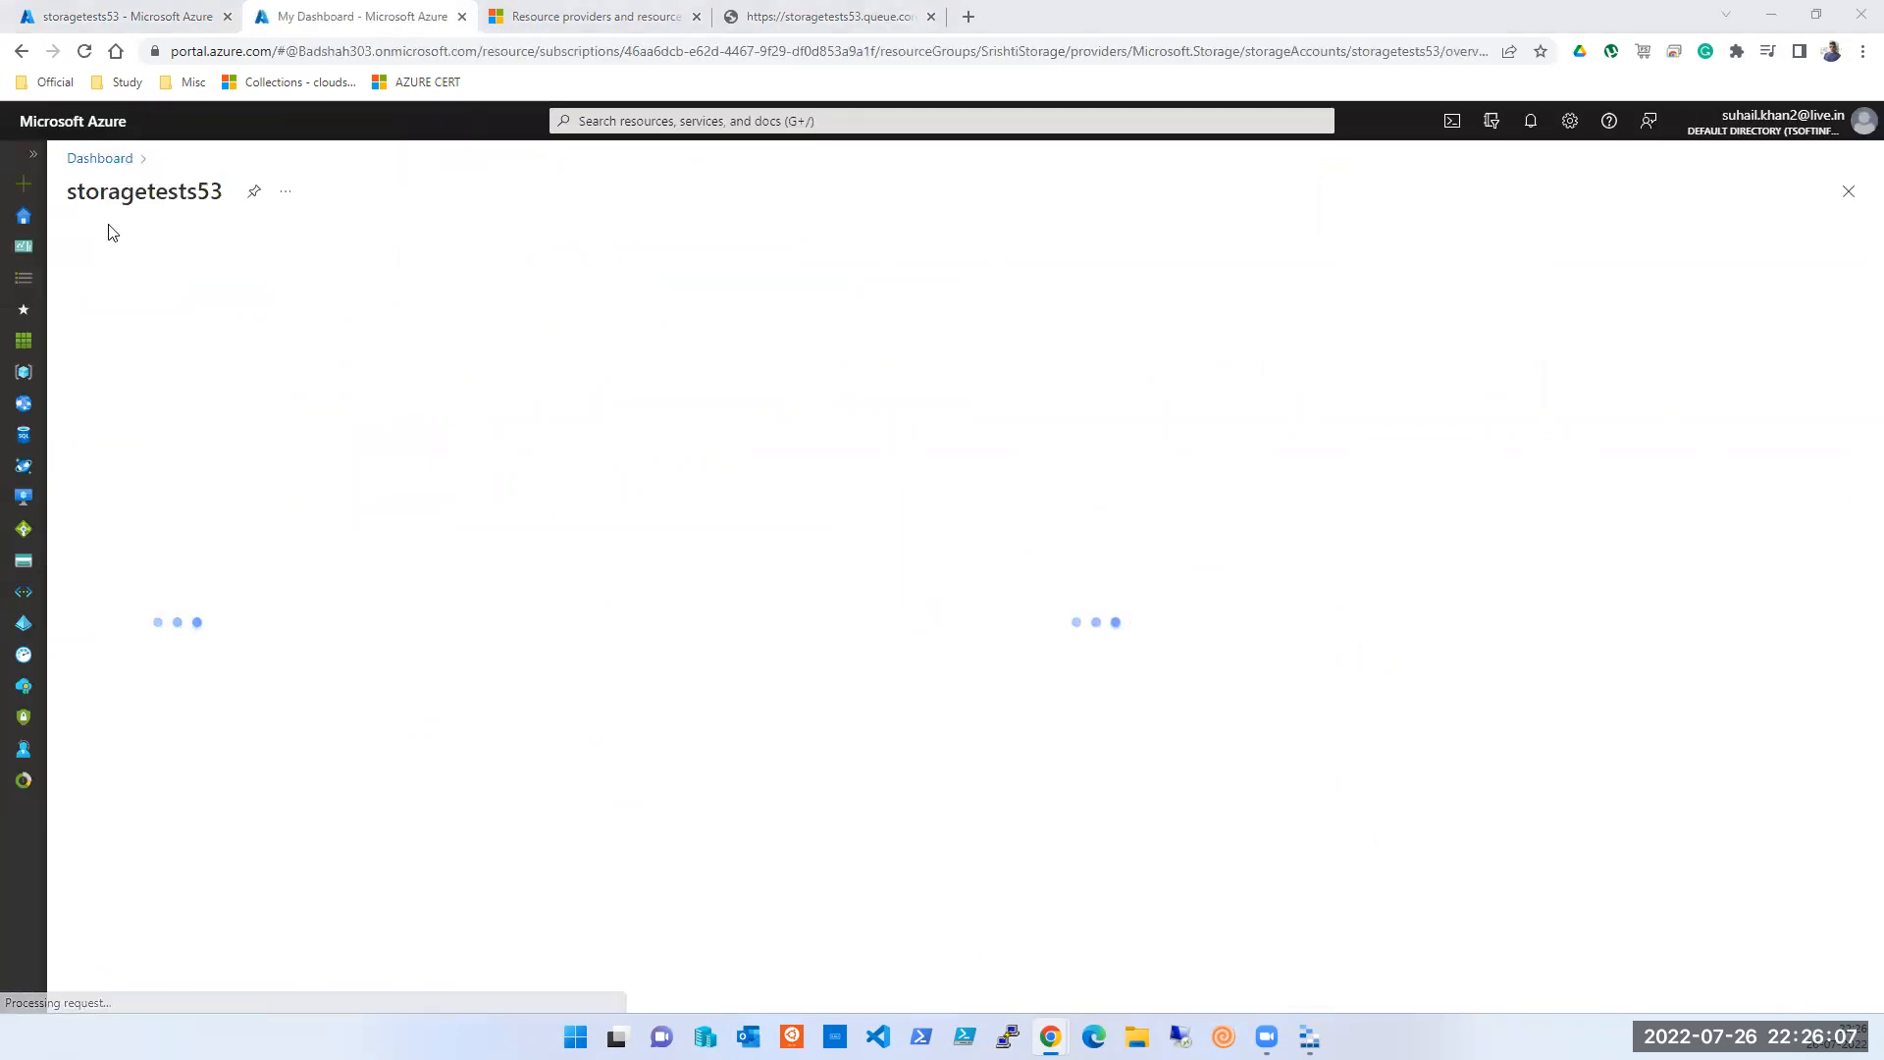
# - Start the tsoft-vm001 virtual machine and return to the storagetests53 queues tab
pyautogui.click(24, 216)
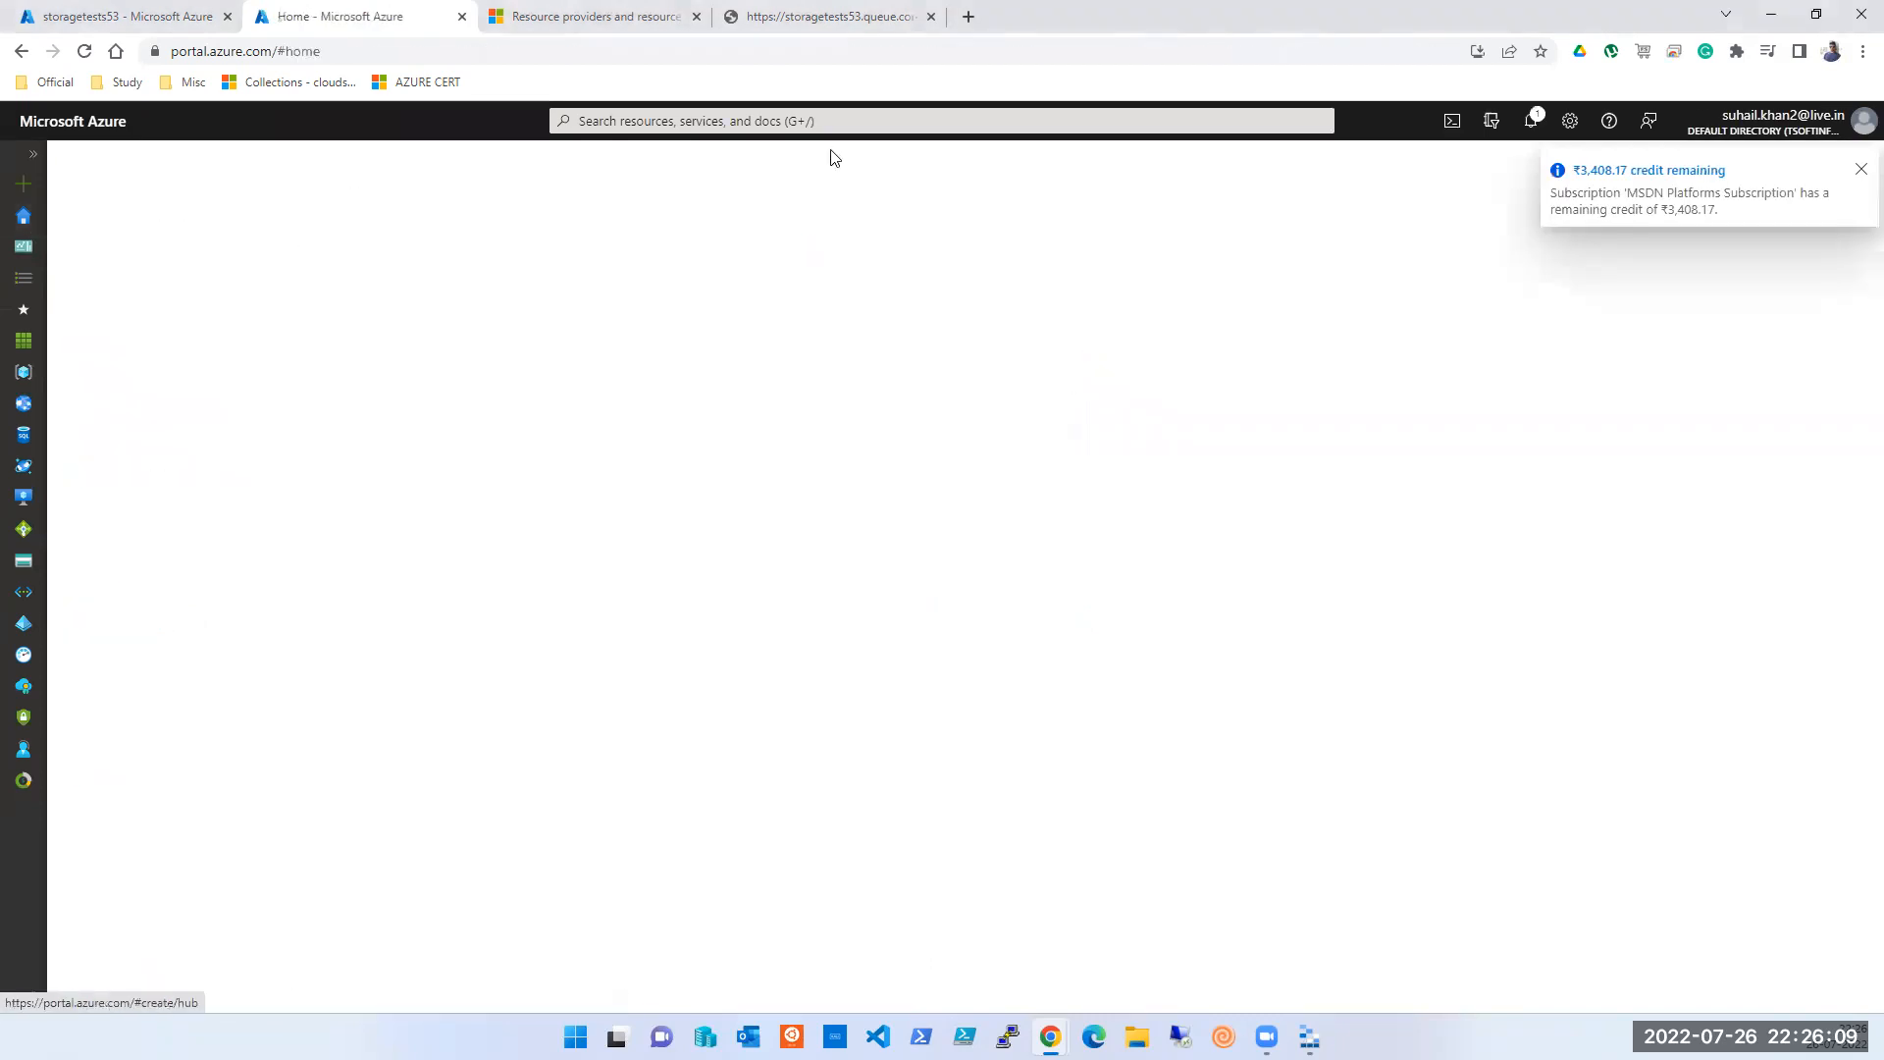
pyautogui.click(828, 121)
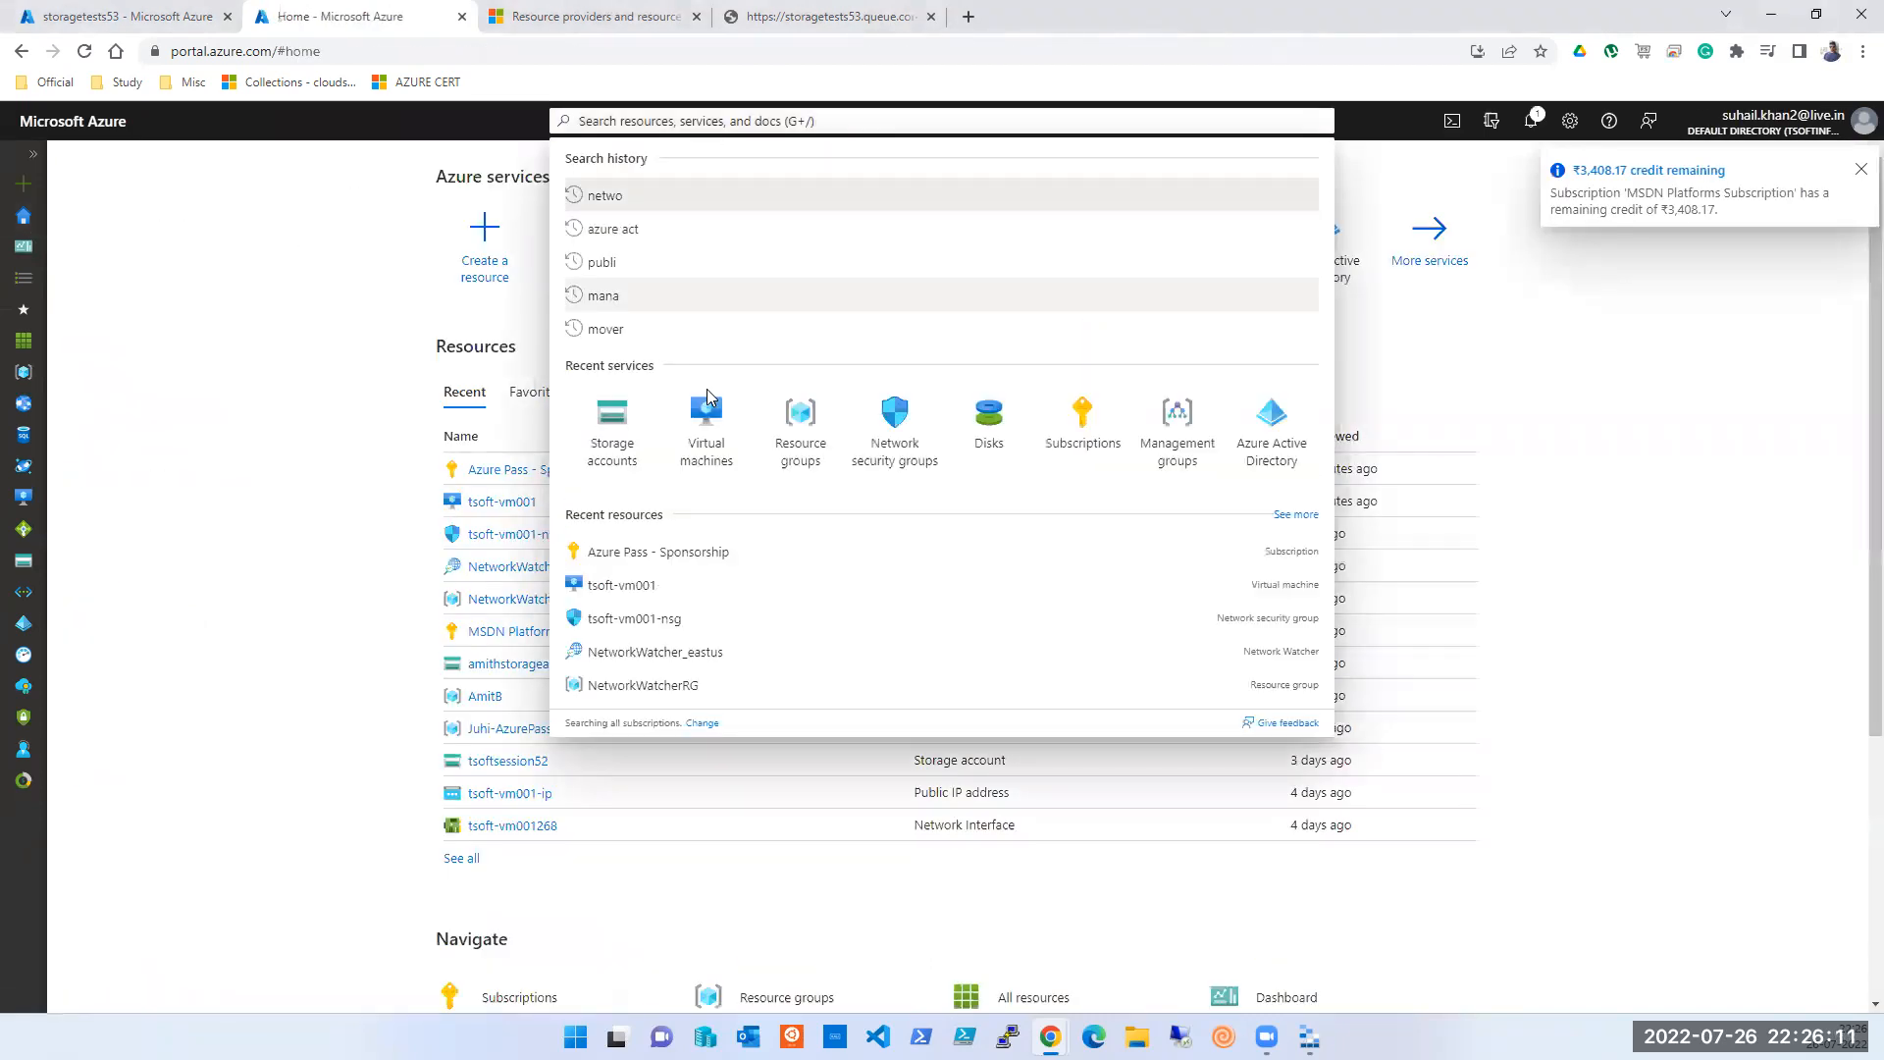
pyautogui.click(707, 420)
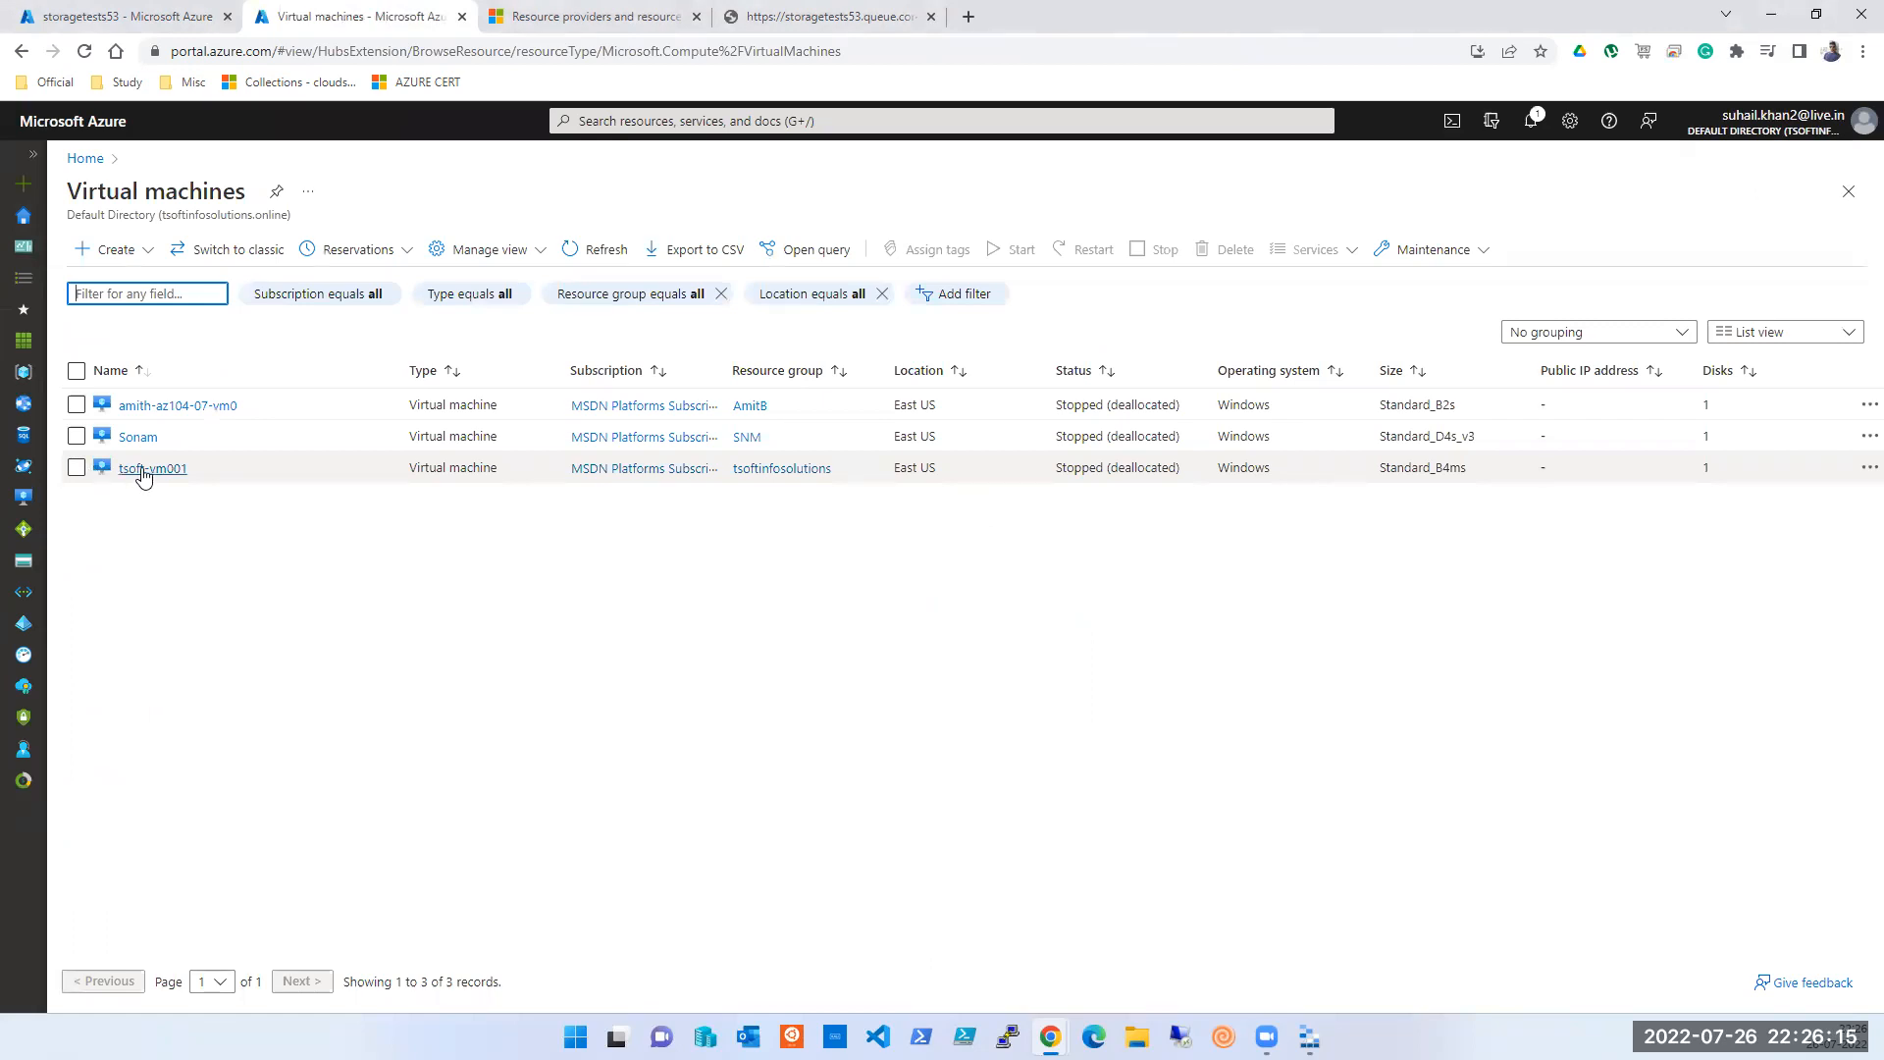
pyautogui.click(78, 468)
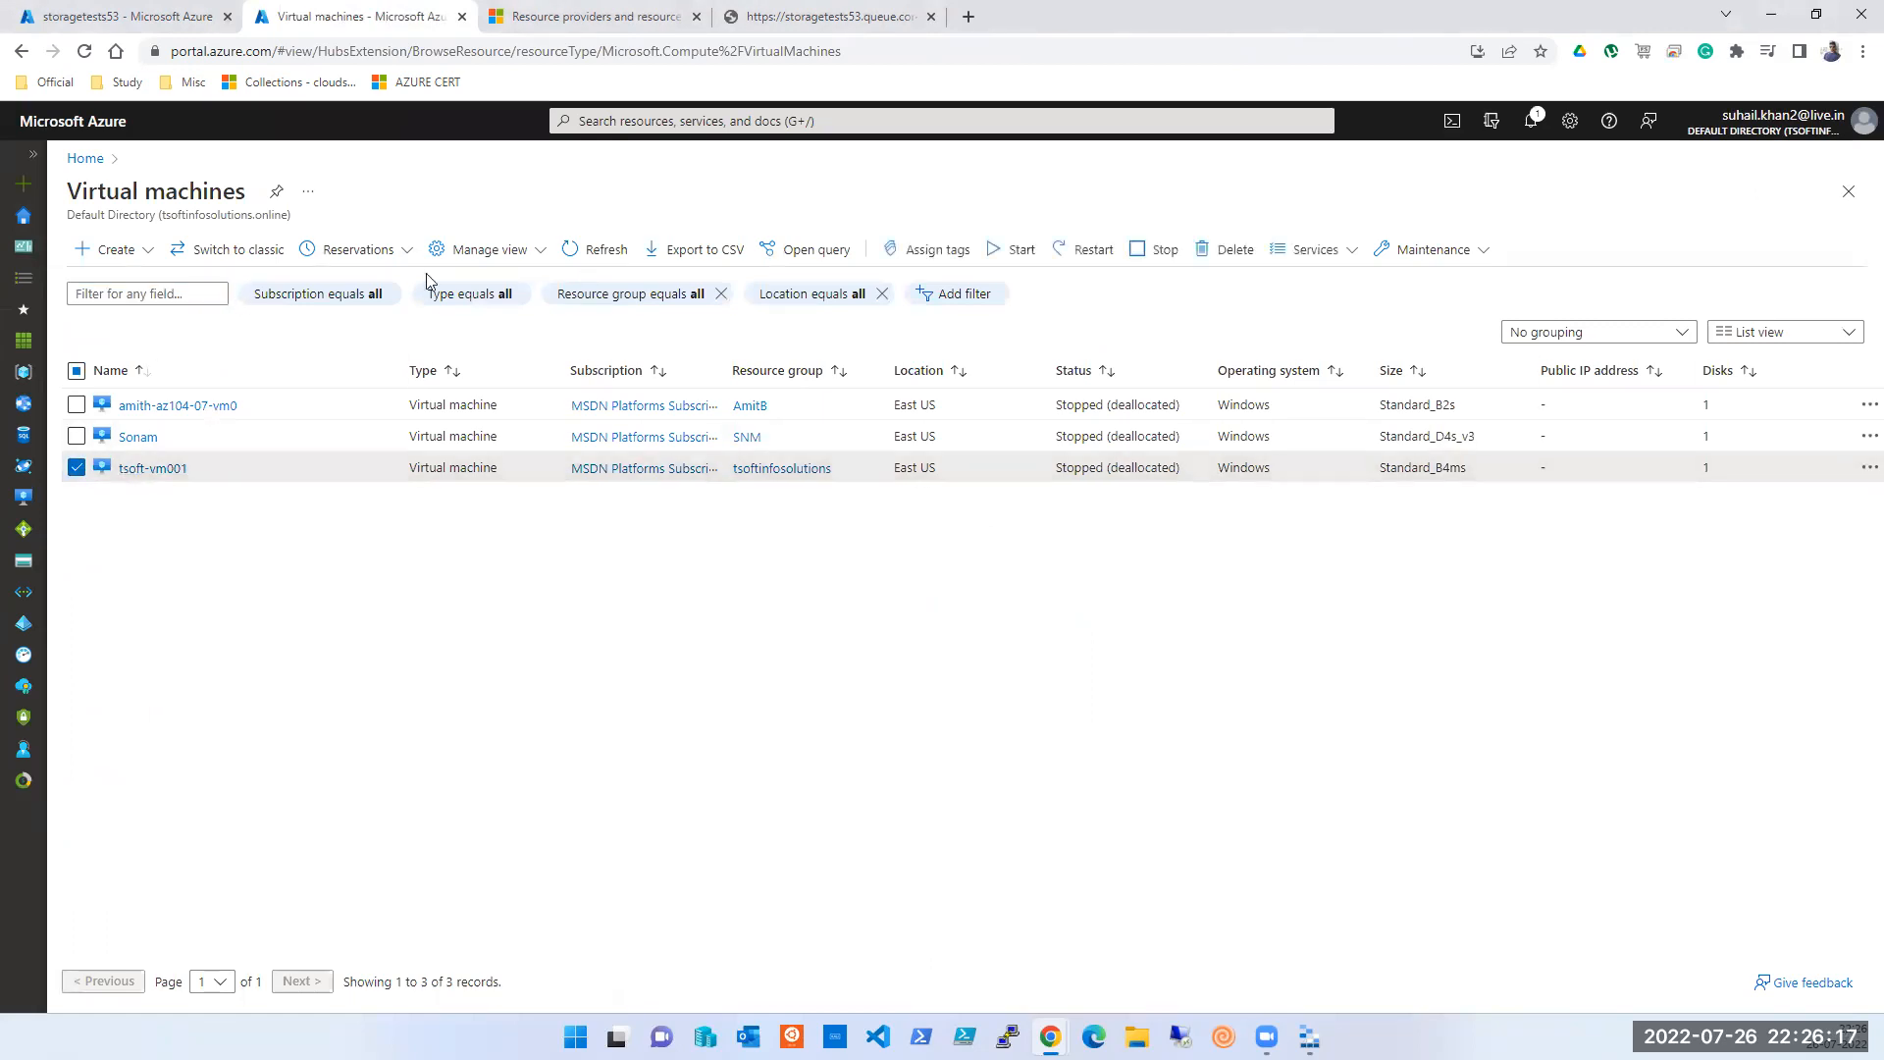
pyautogui.click(1017, 250)
pyautogui.click(102, 361)
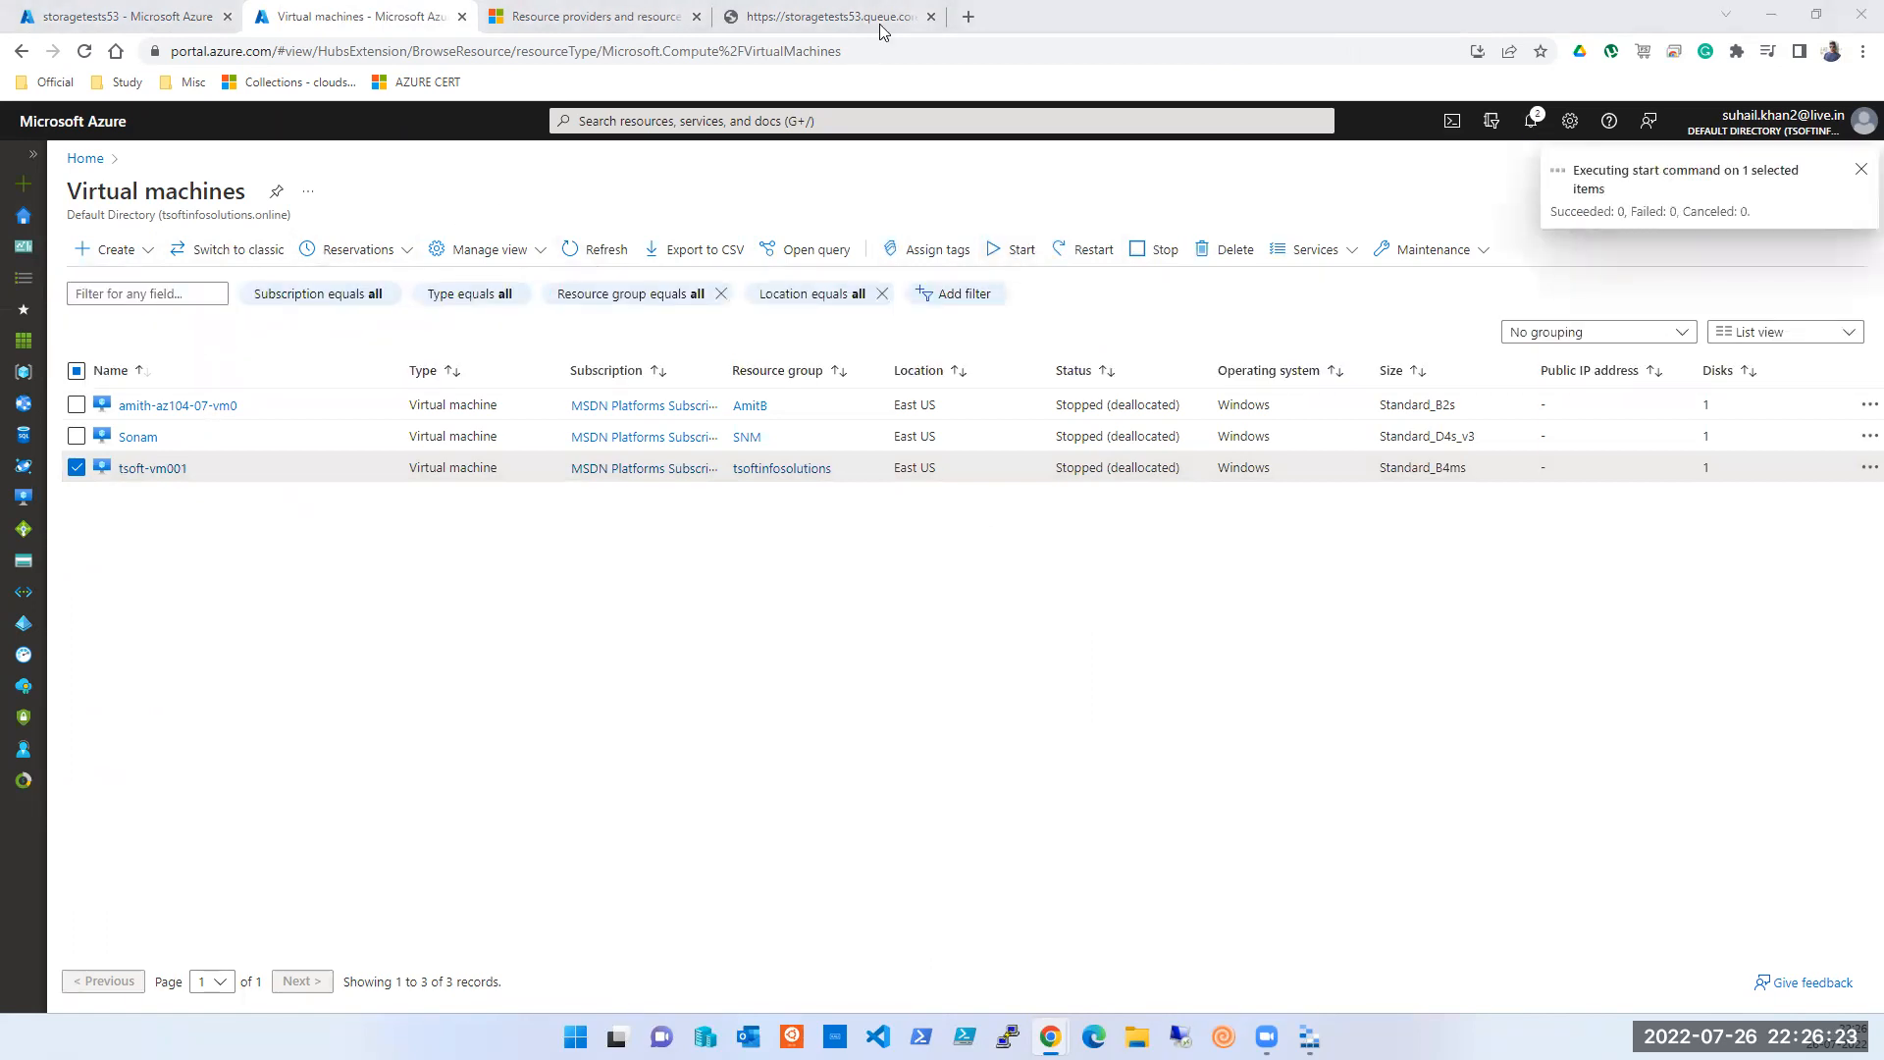
pyautogui.click(143, 18)
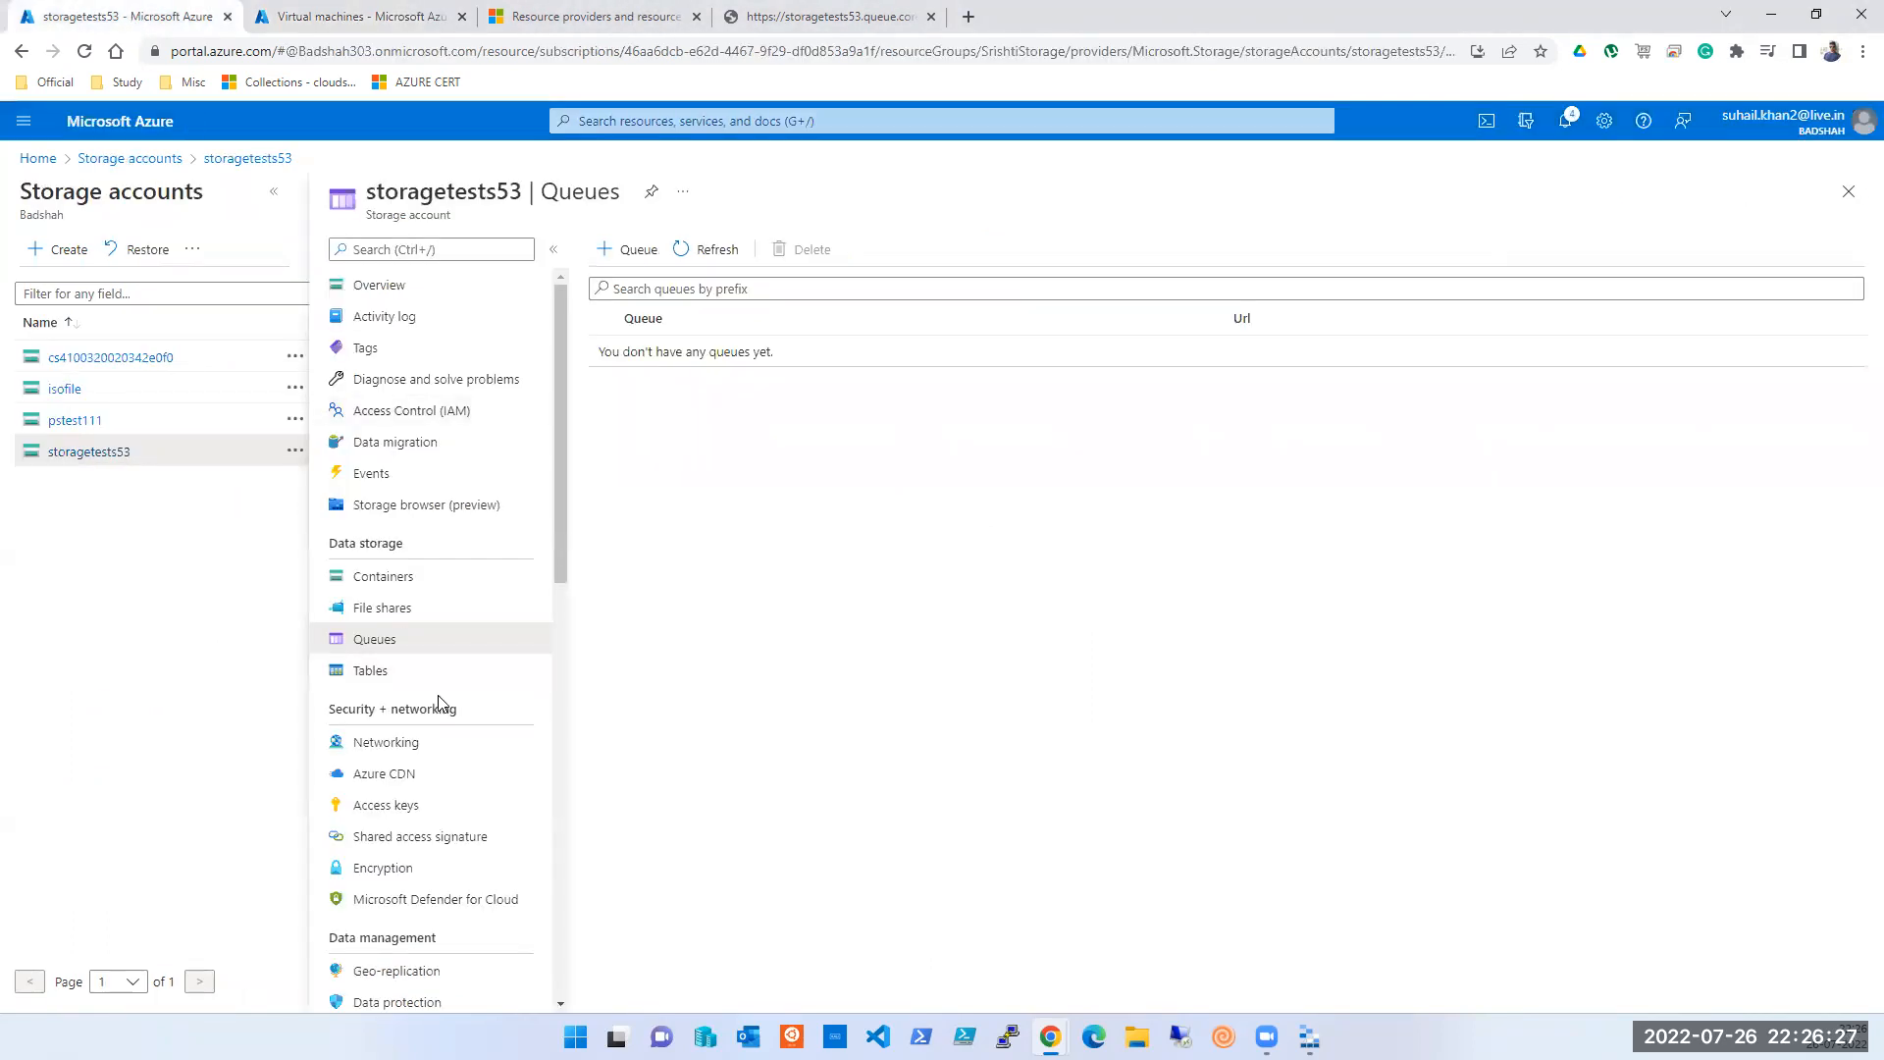
# - Try storagetests53's Tables (forbidden), reopen its overview, and bring up Azure Storage Explorer
pyautogui.click(377, 675)
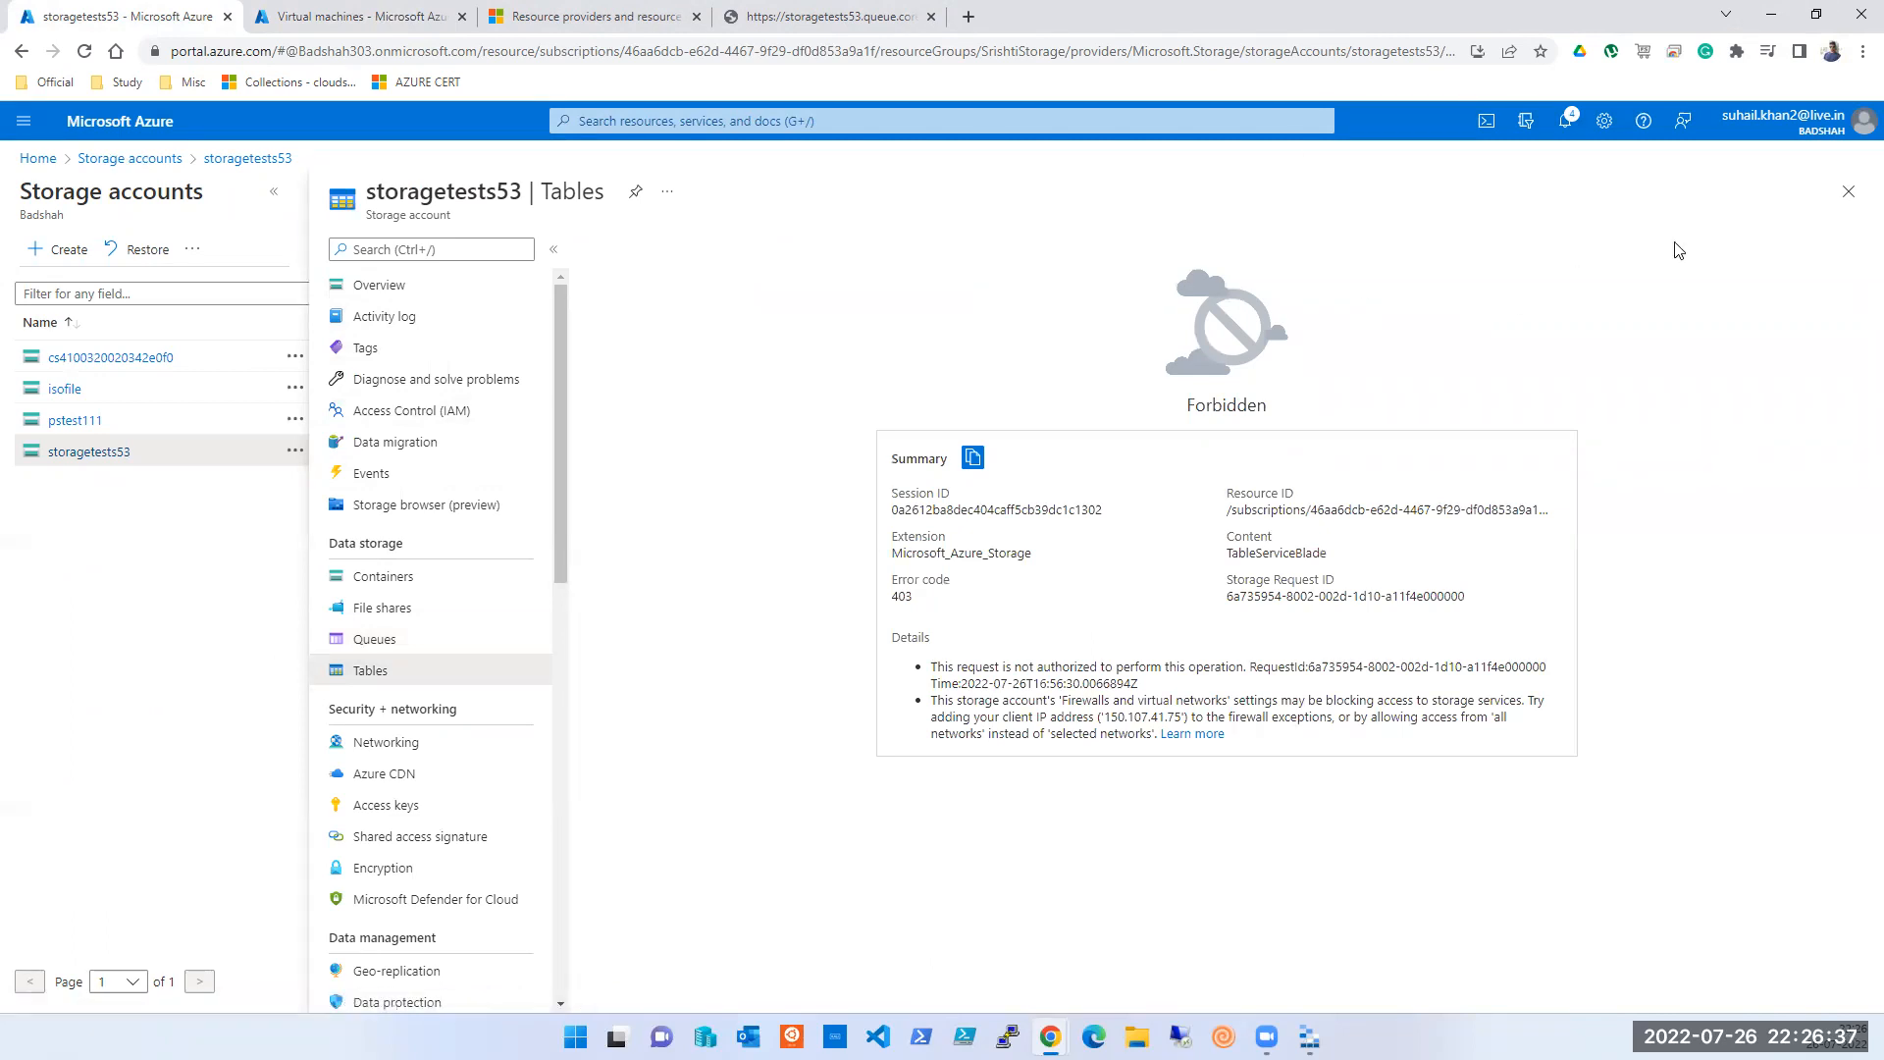
pyautogui.click(1849, 203)
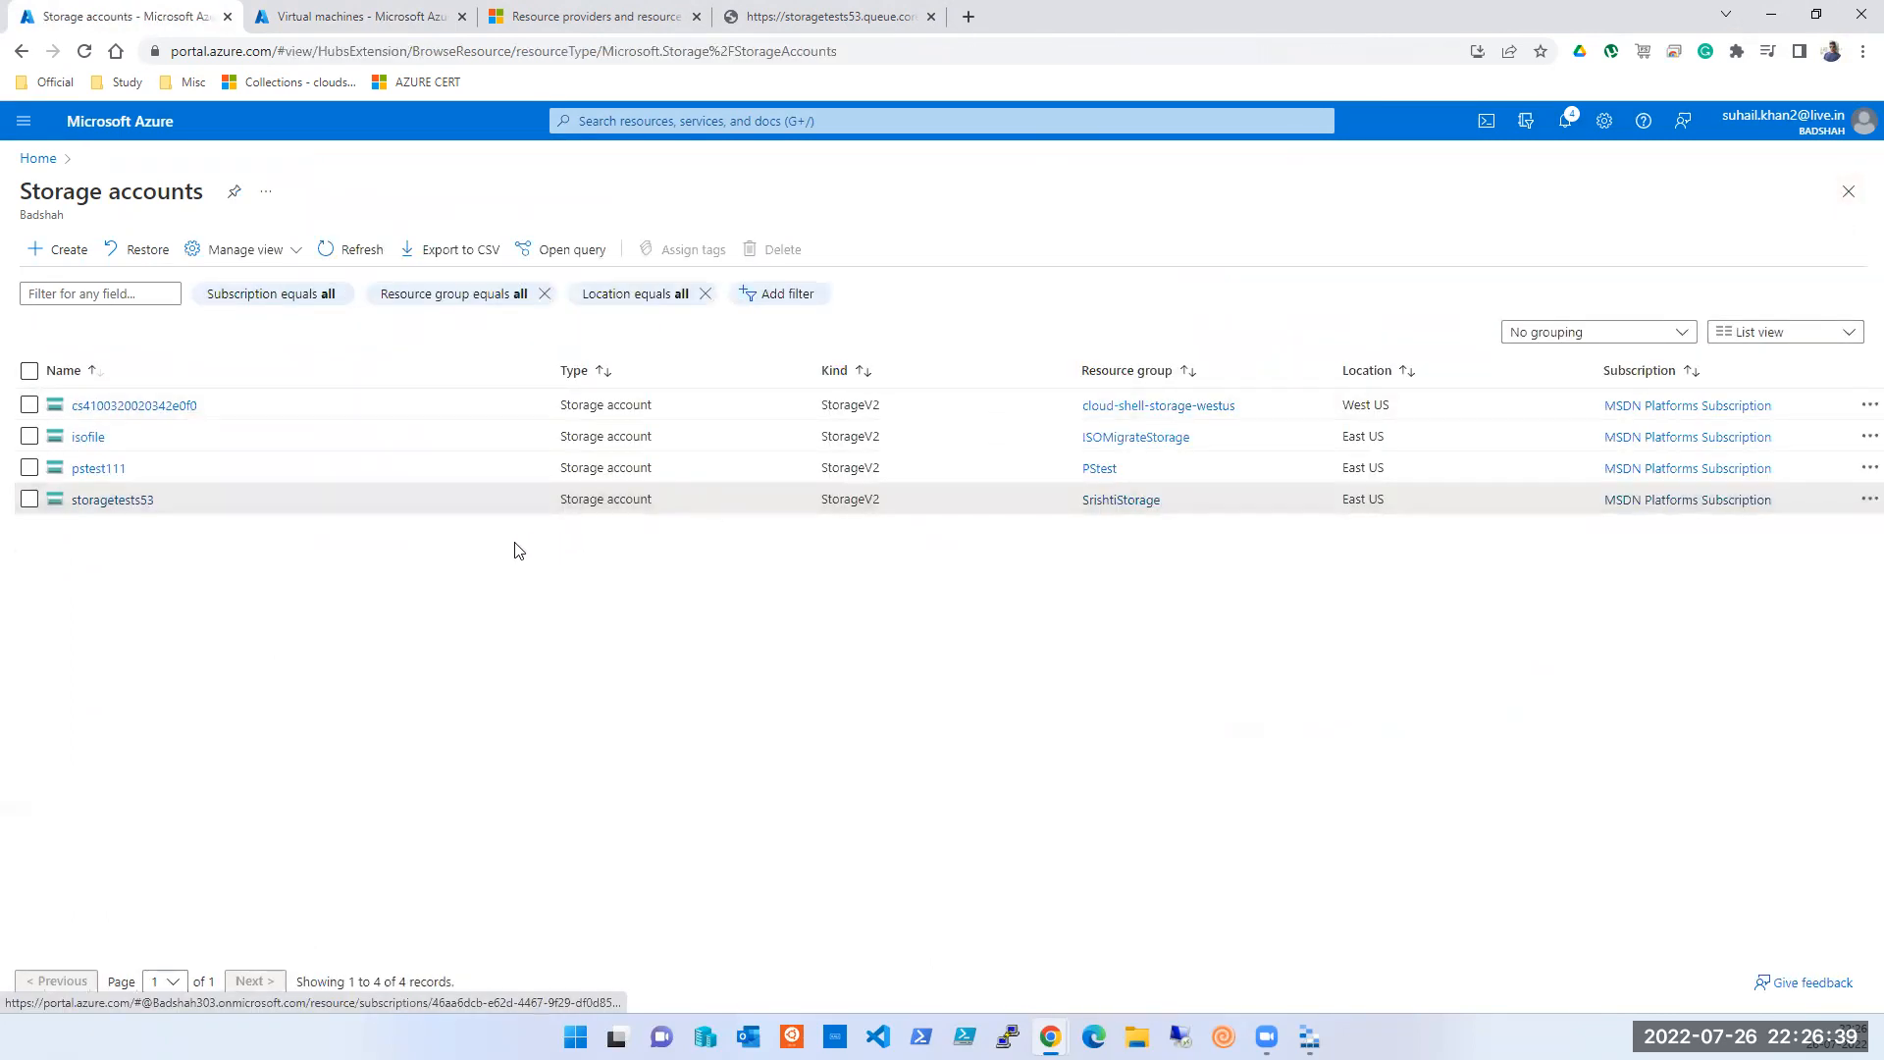
pyautogui.click(103, 501)
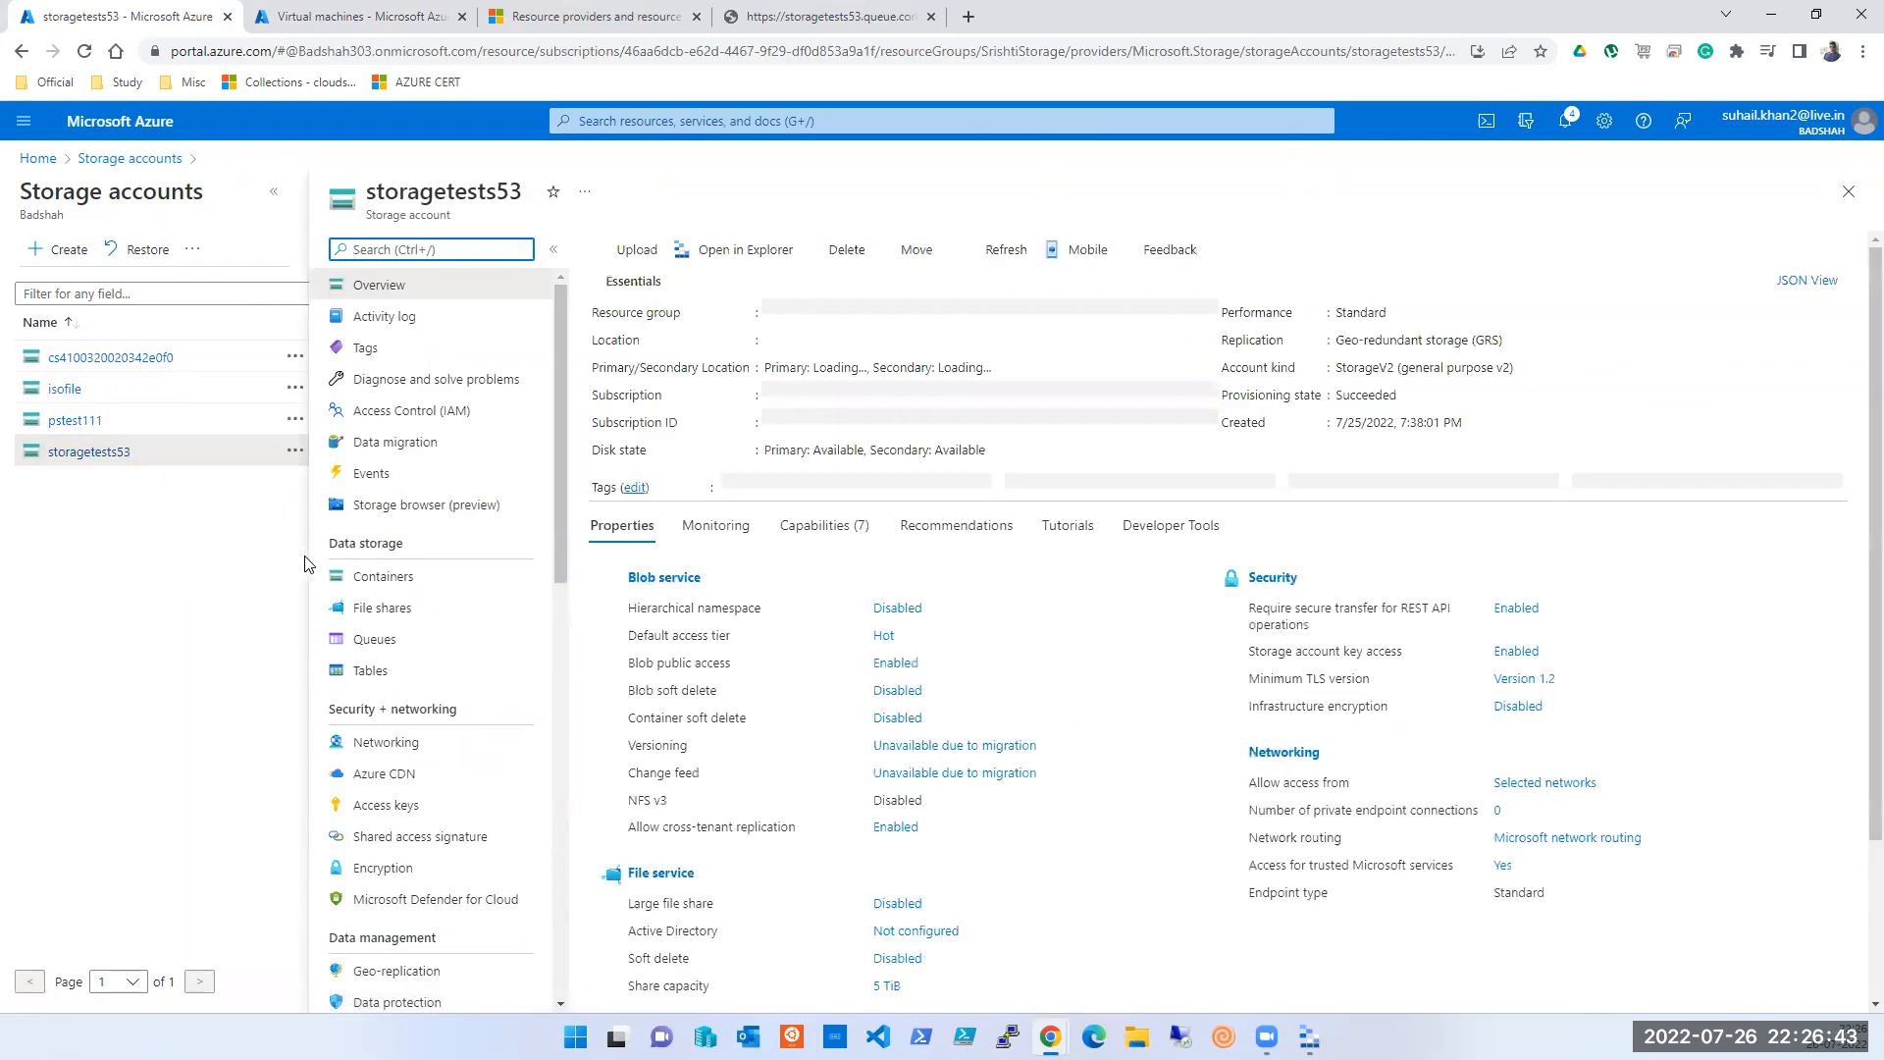
pyautogui.click(1310, 1037)
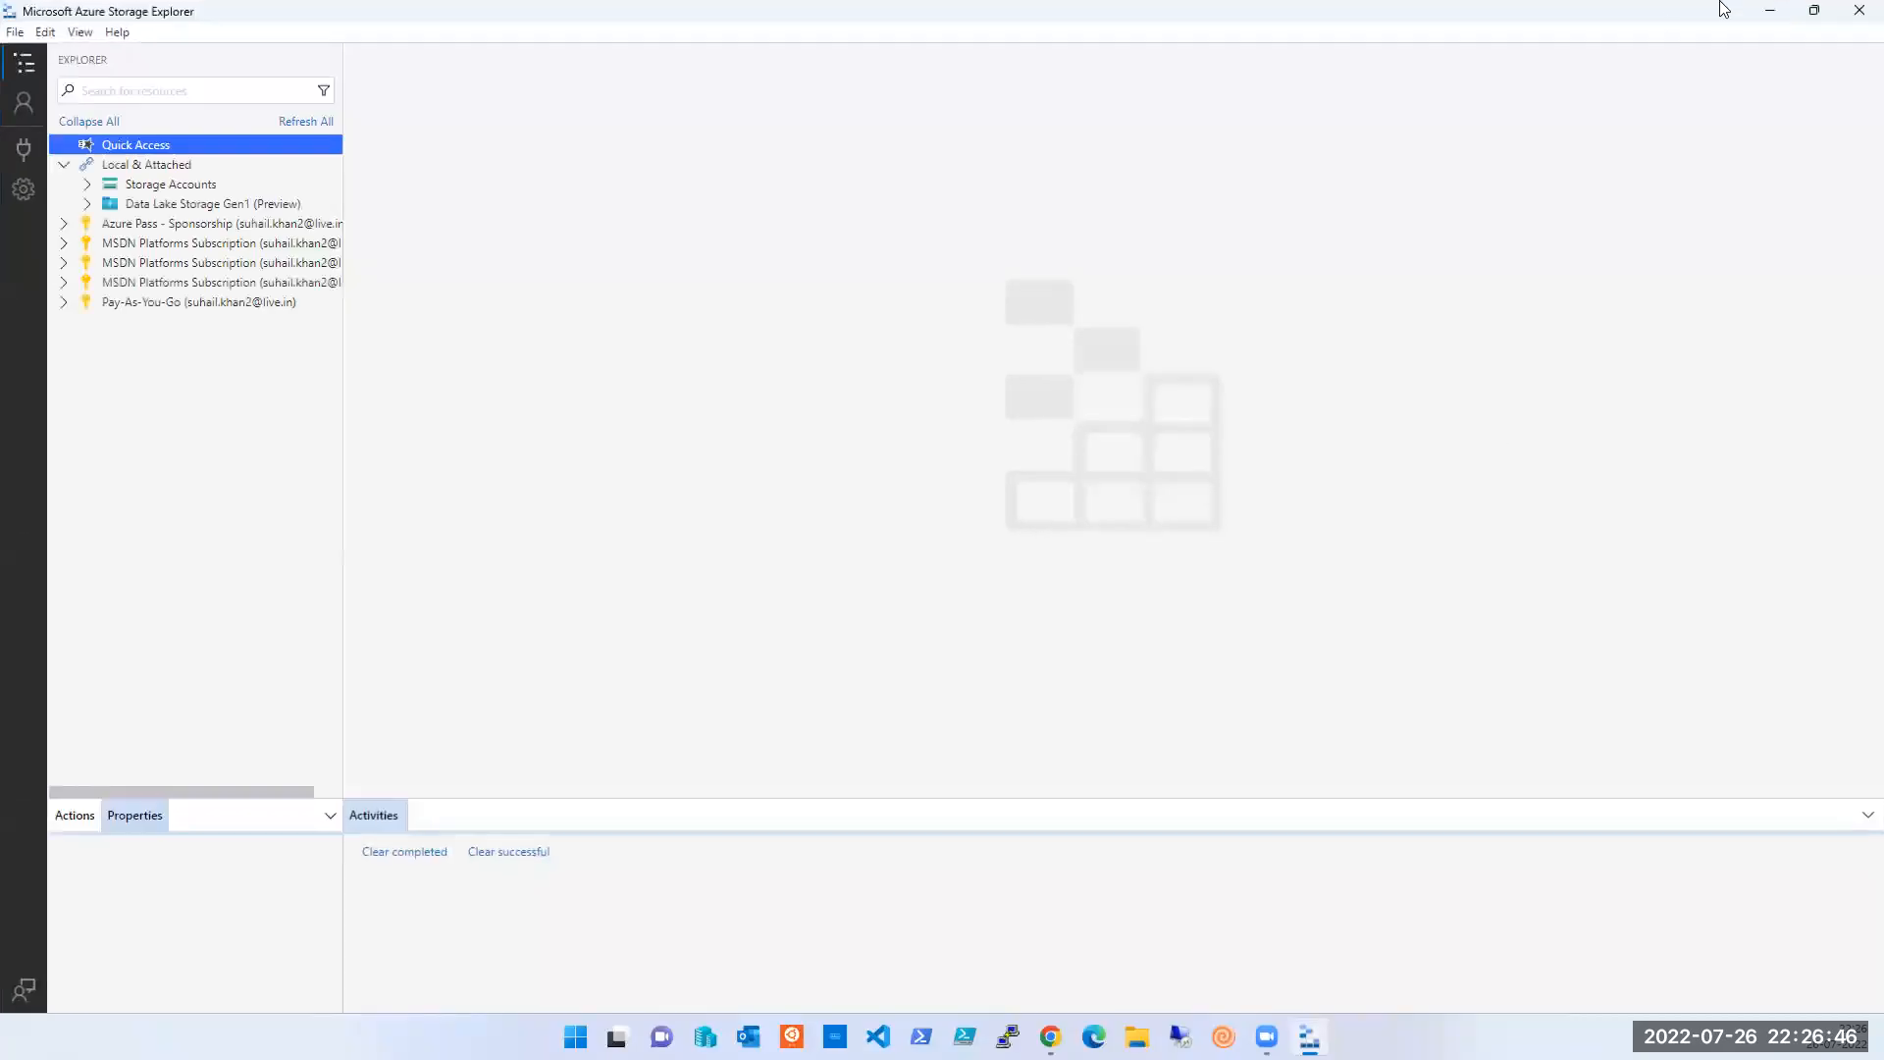
# - Restore down and resize the Storage Explorer window, then minimize it
pyautogui.click(1811, 12)
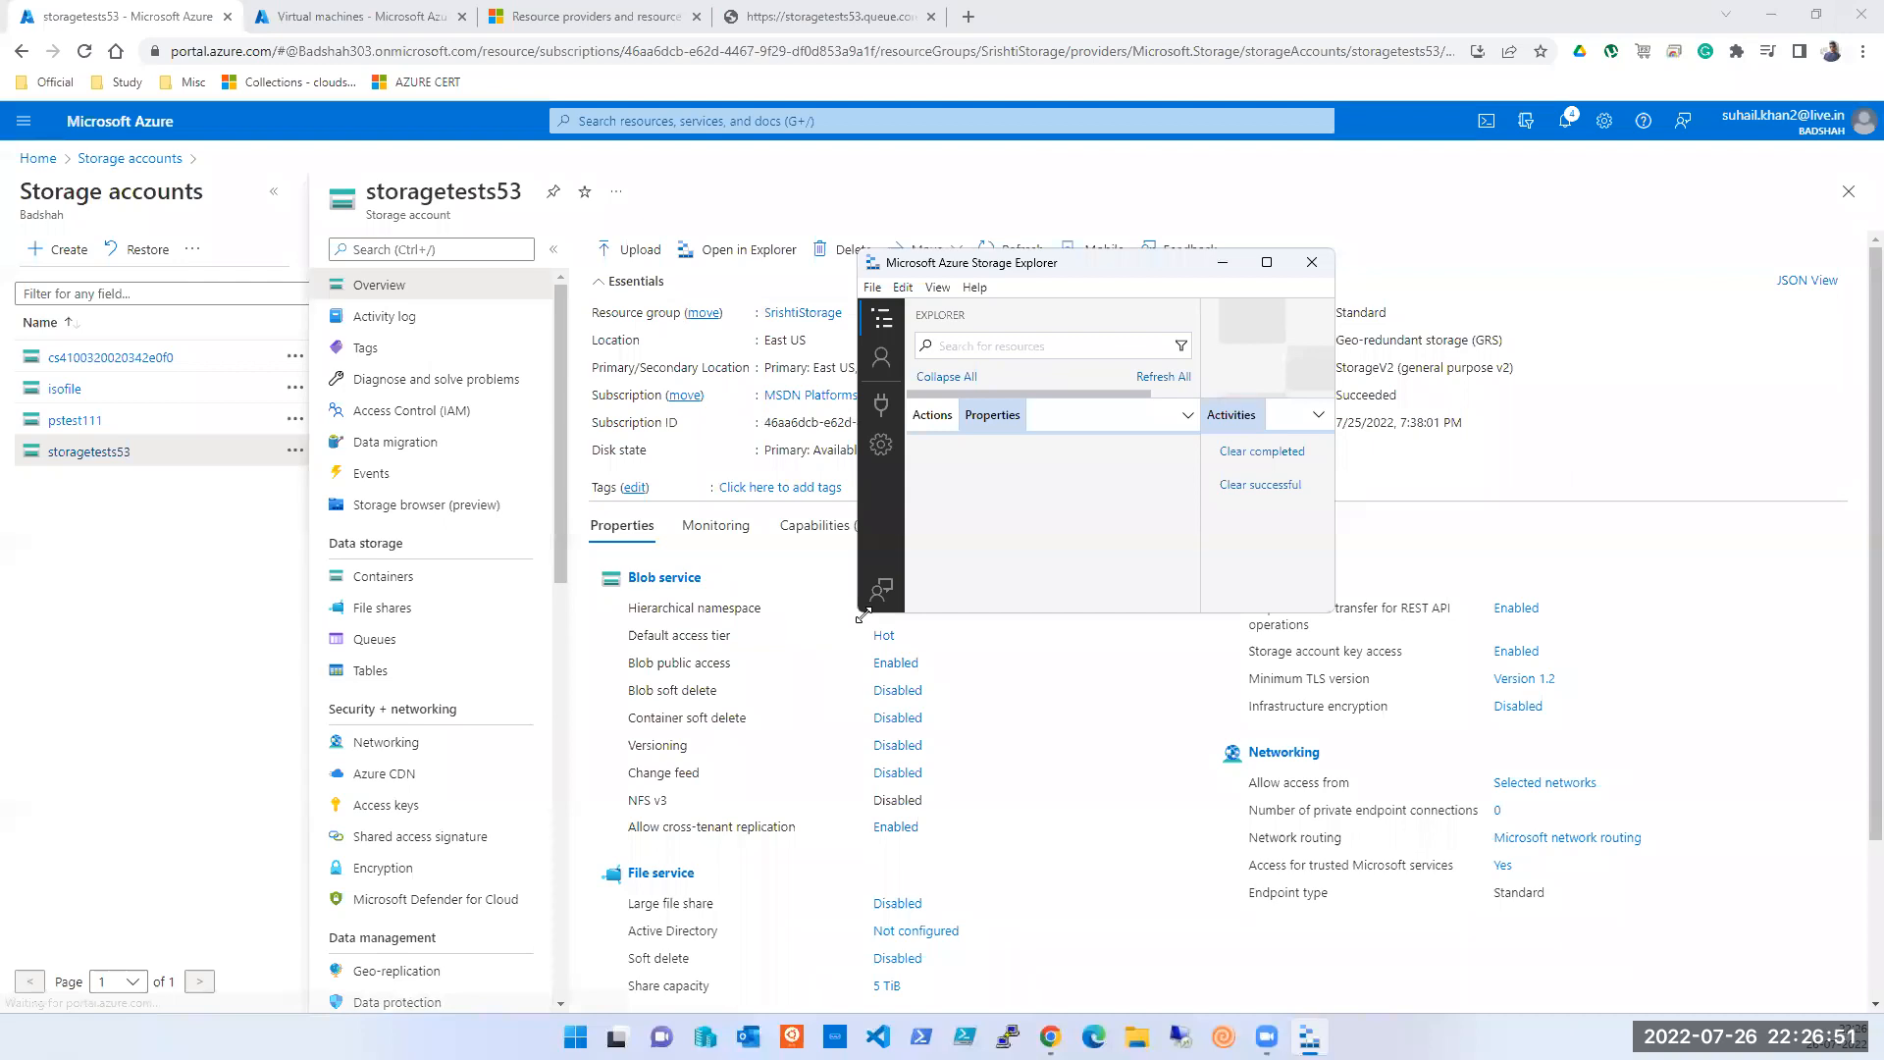
pyautogui.moveTo(862, 616); pyautogui.dragTo(328, 904)
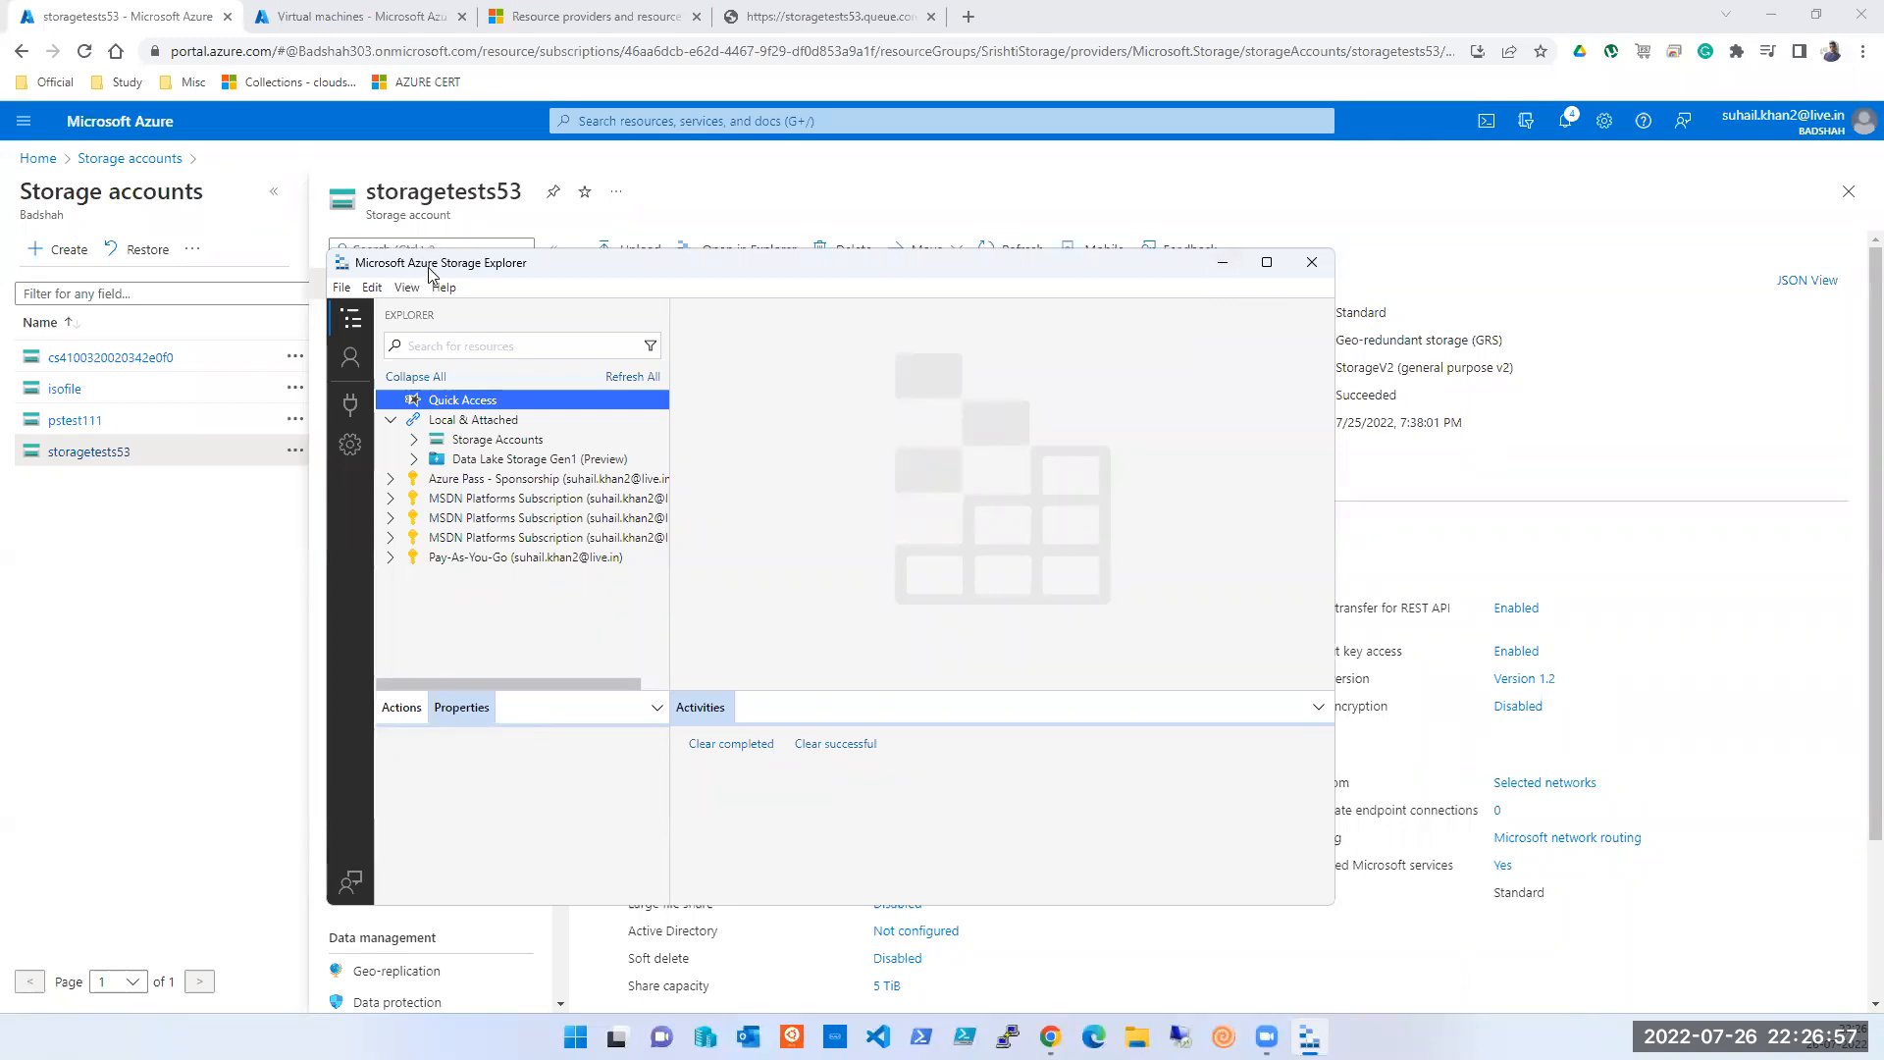
pyautogui.click(1223, 263)
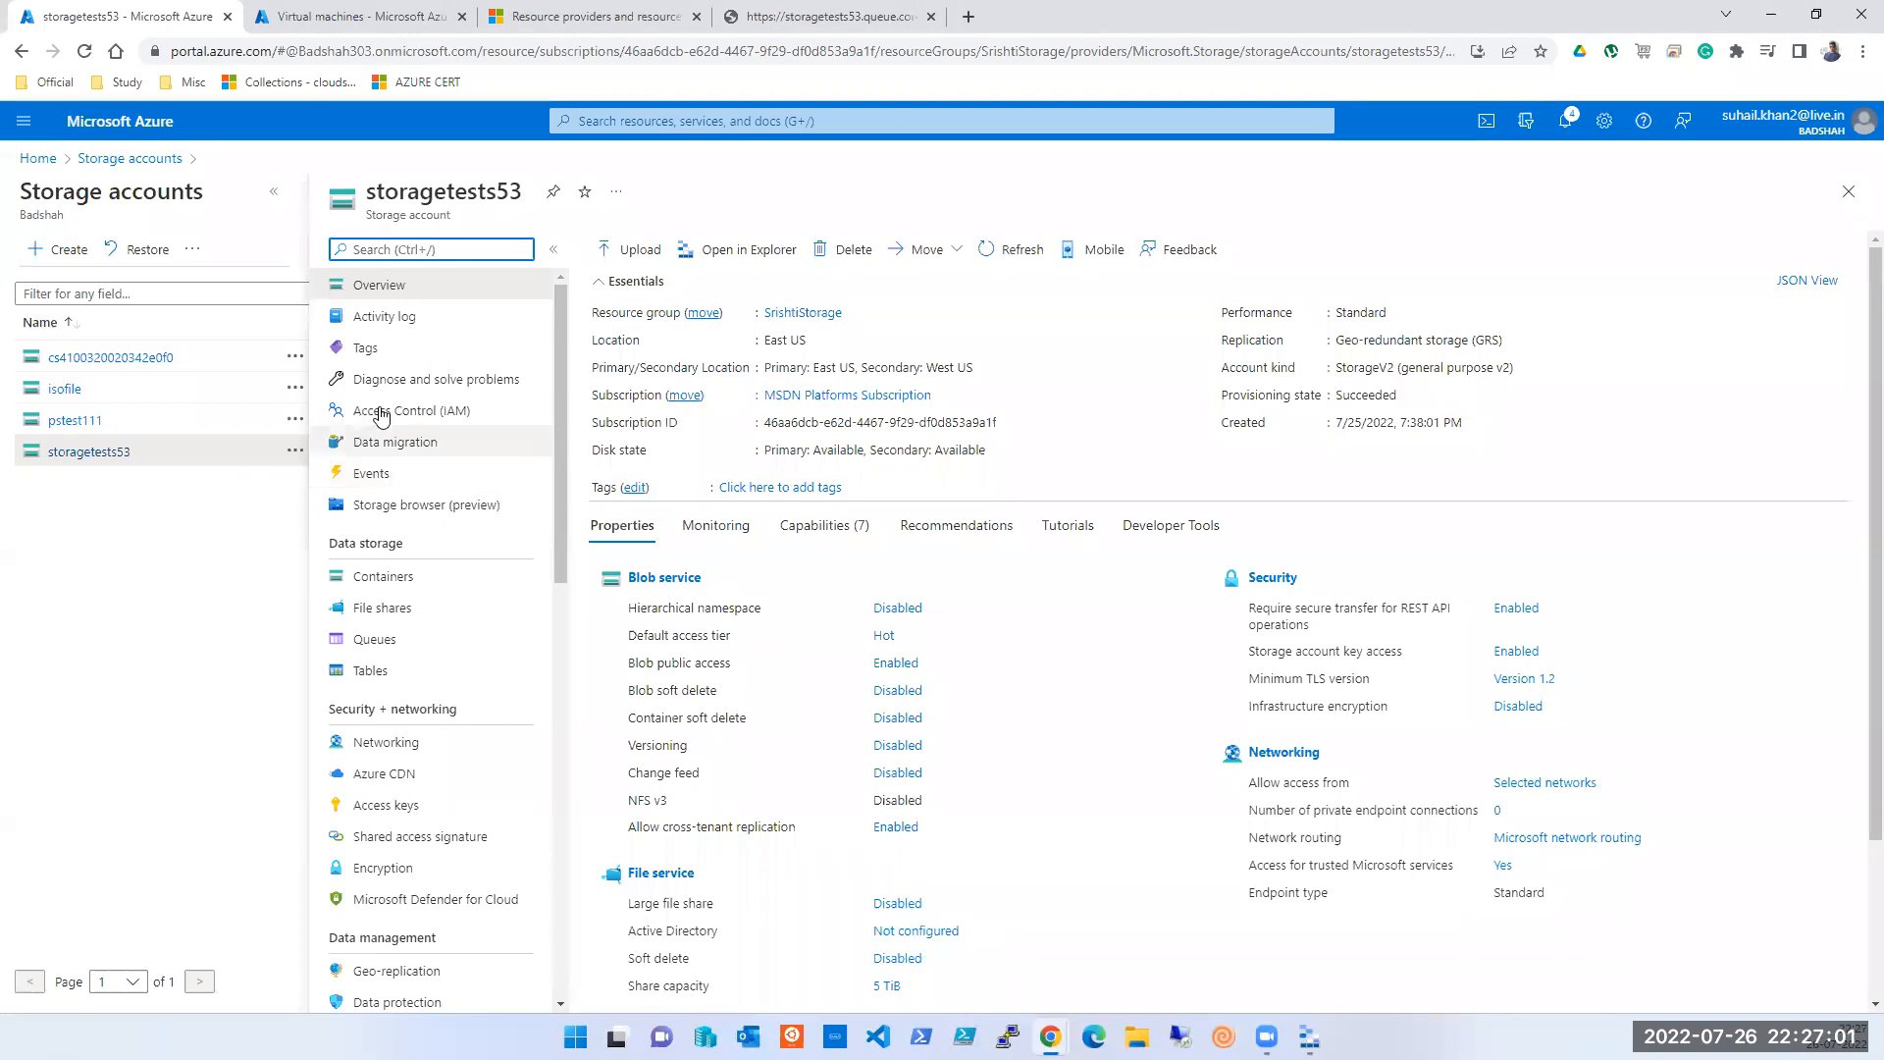
# - Open storagetests53's Storage browser, briefly switching the Storage Explorer app in and out
pyautogui.click(410, 506)
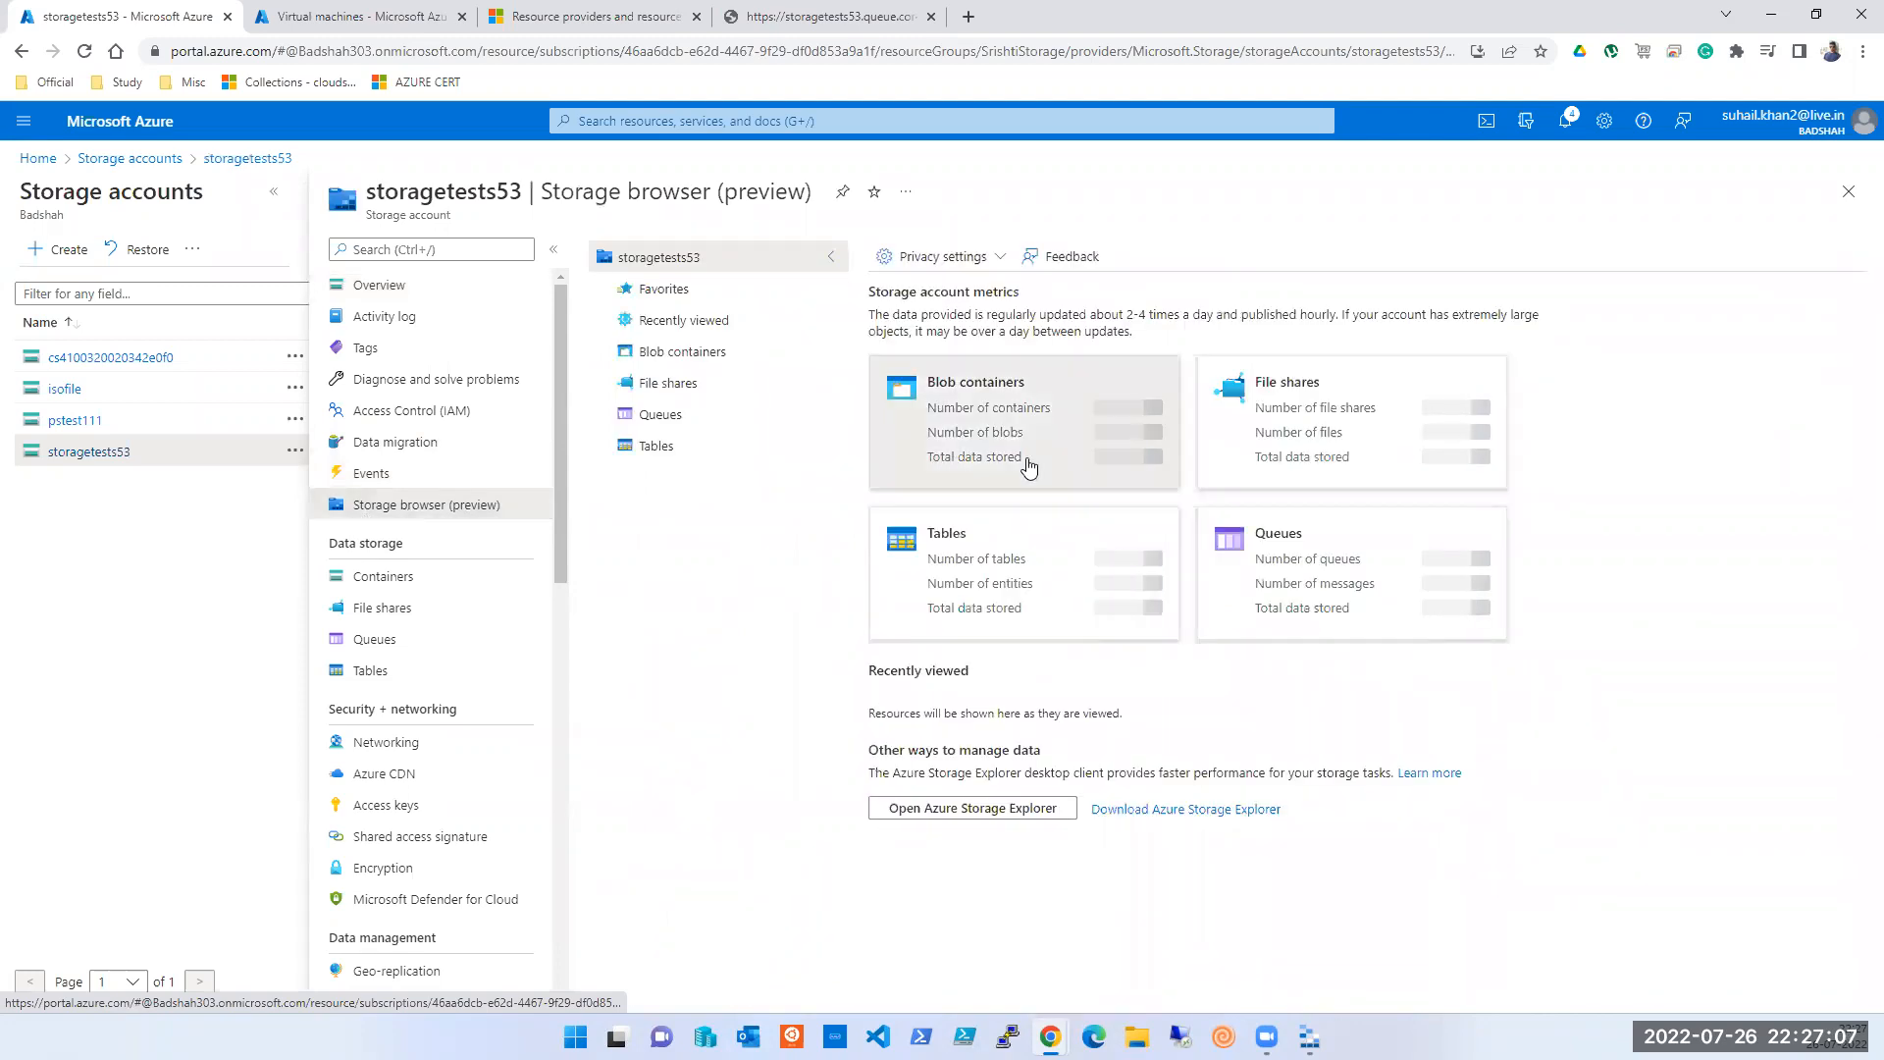
pyautogui.click(1309, 1037)
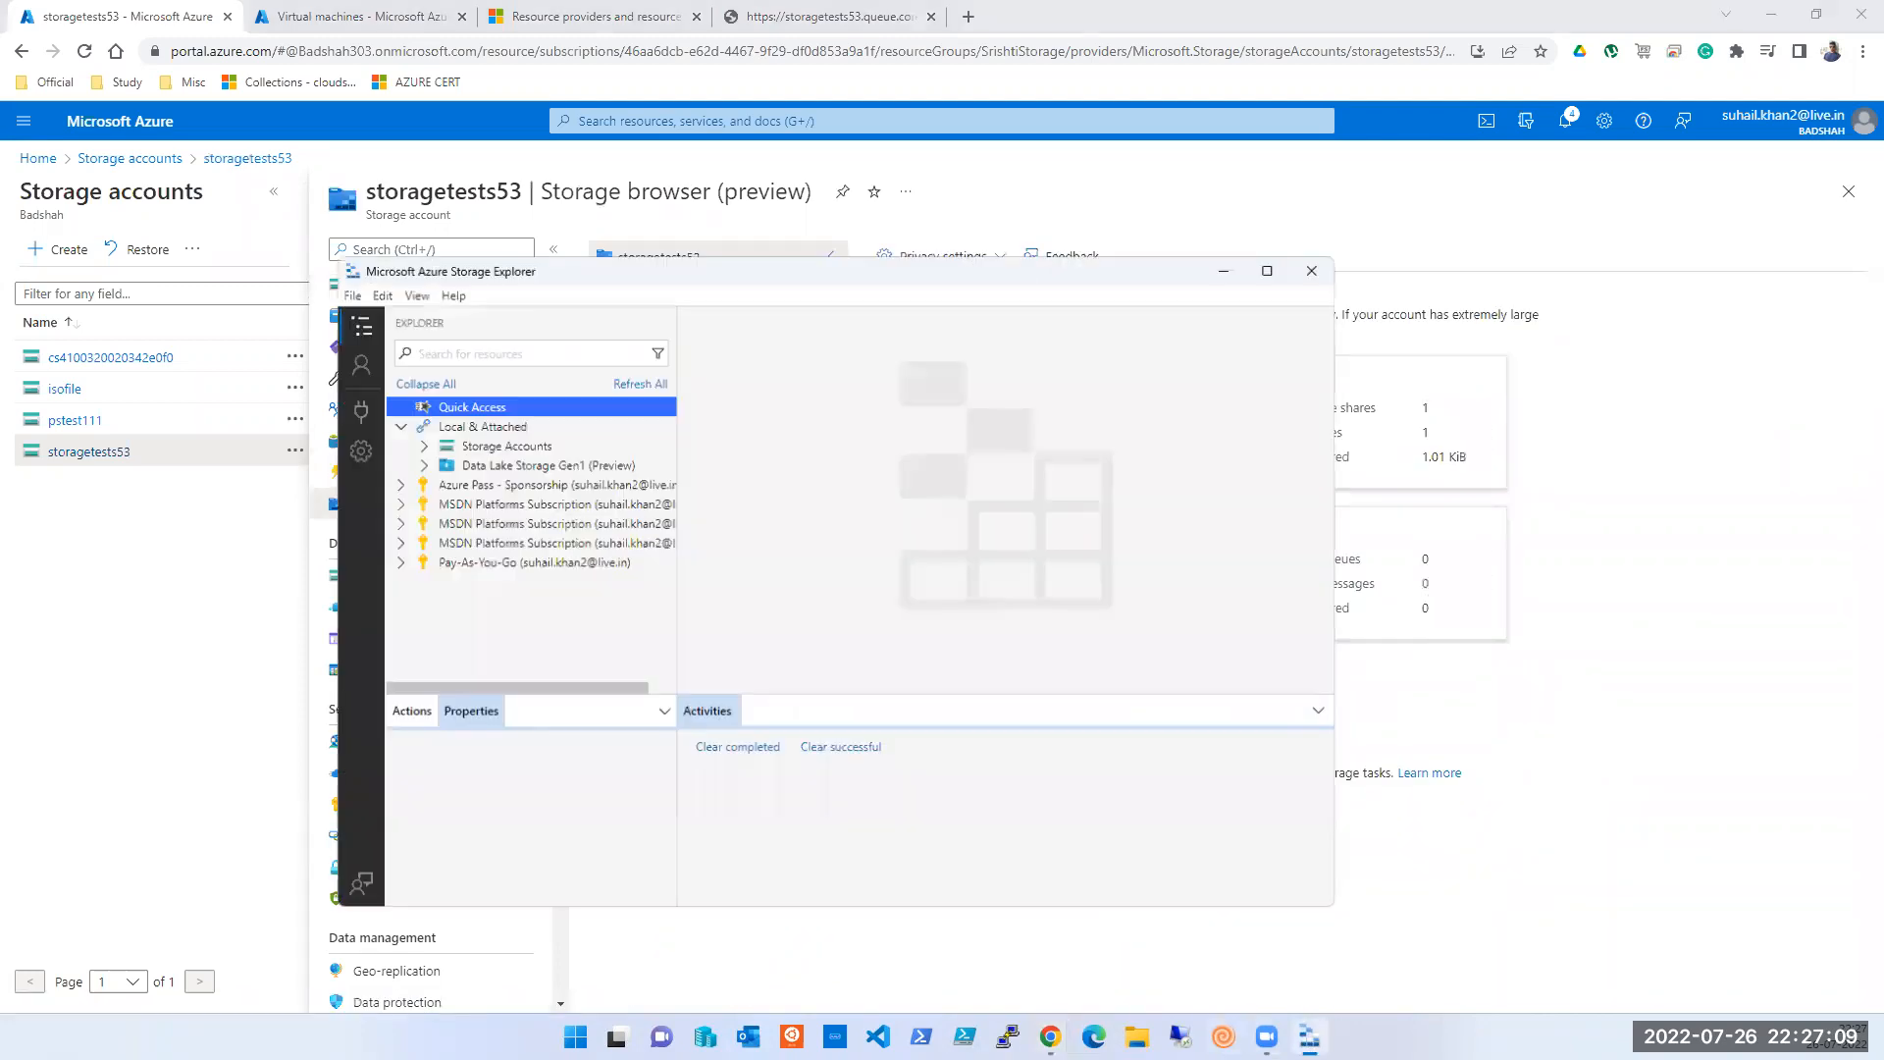
pyautogui.click(1310, 1036)
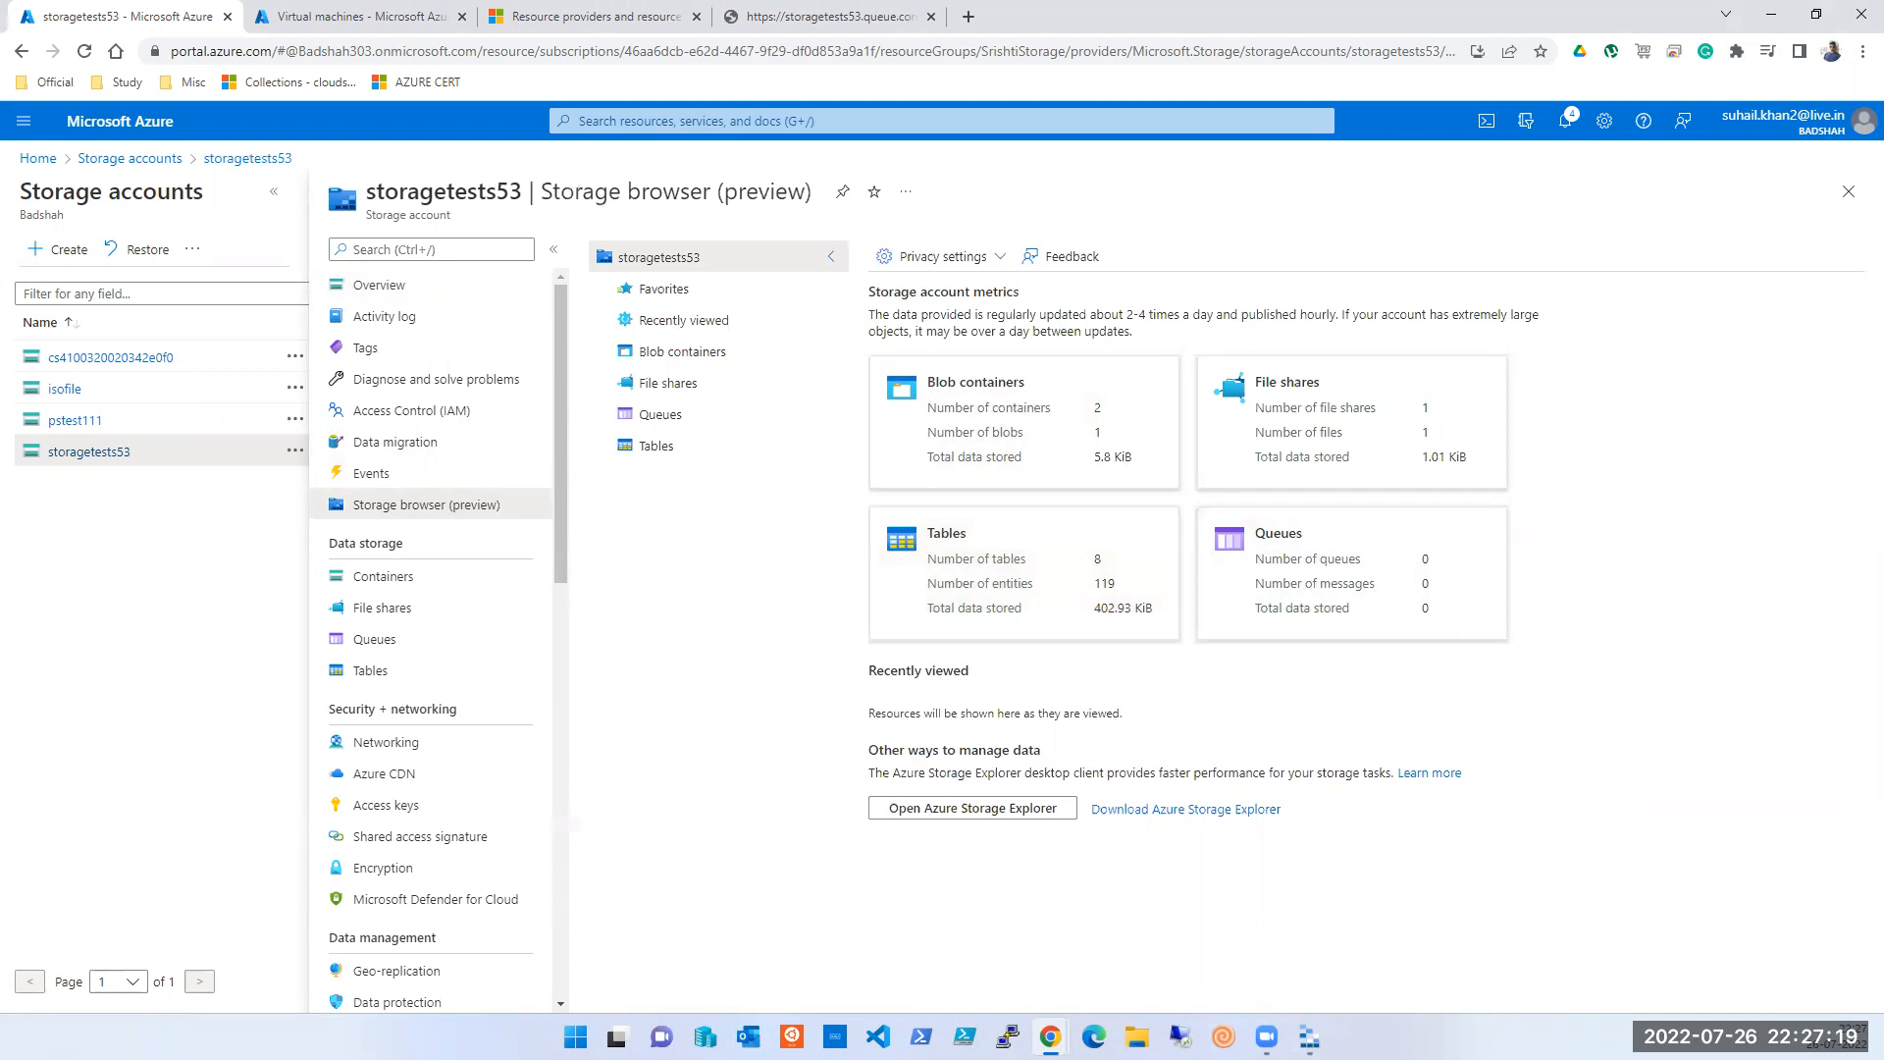
pyautogui.click(1310, 1037)
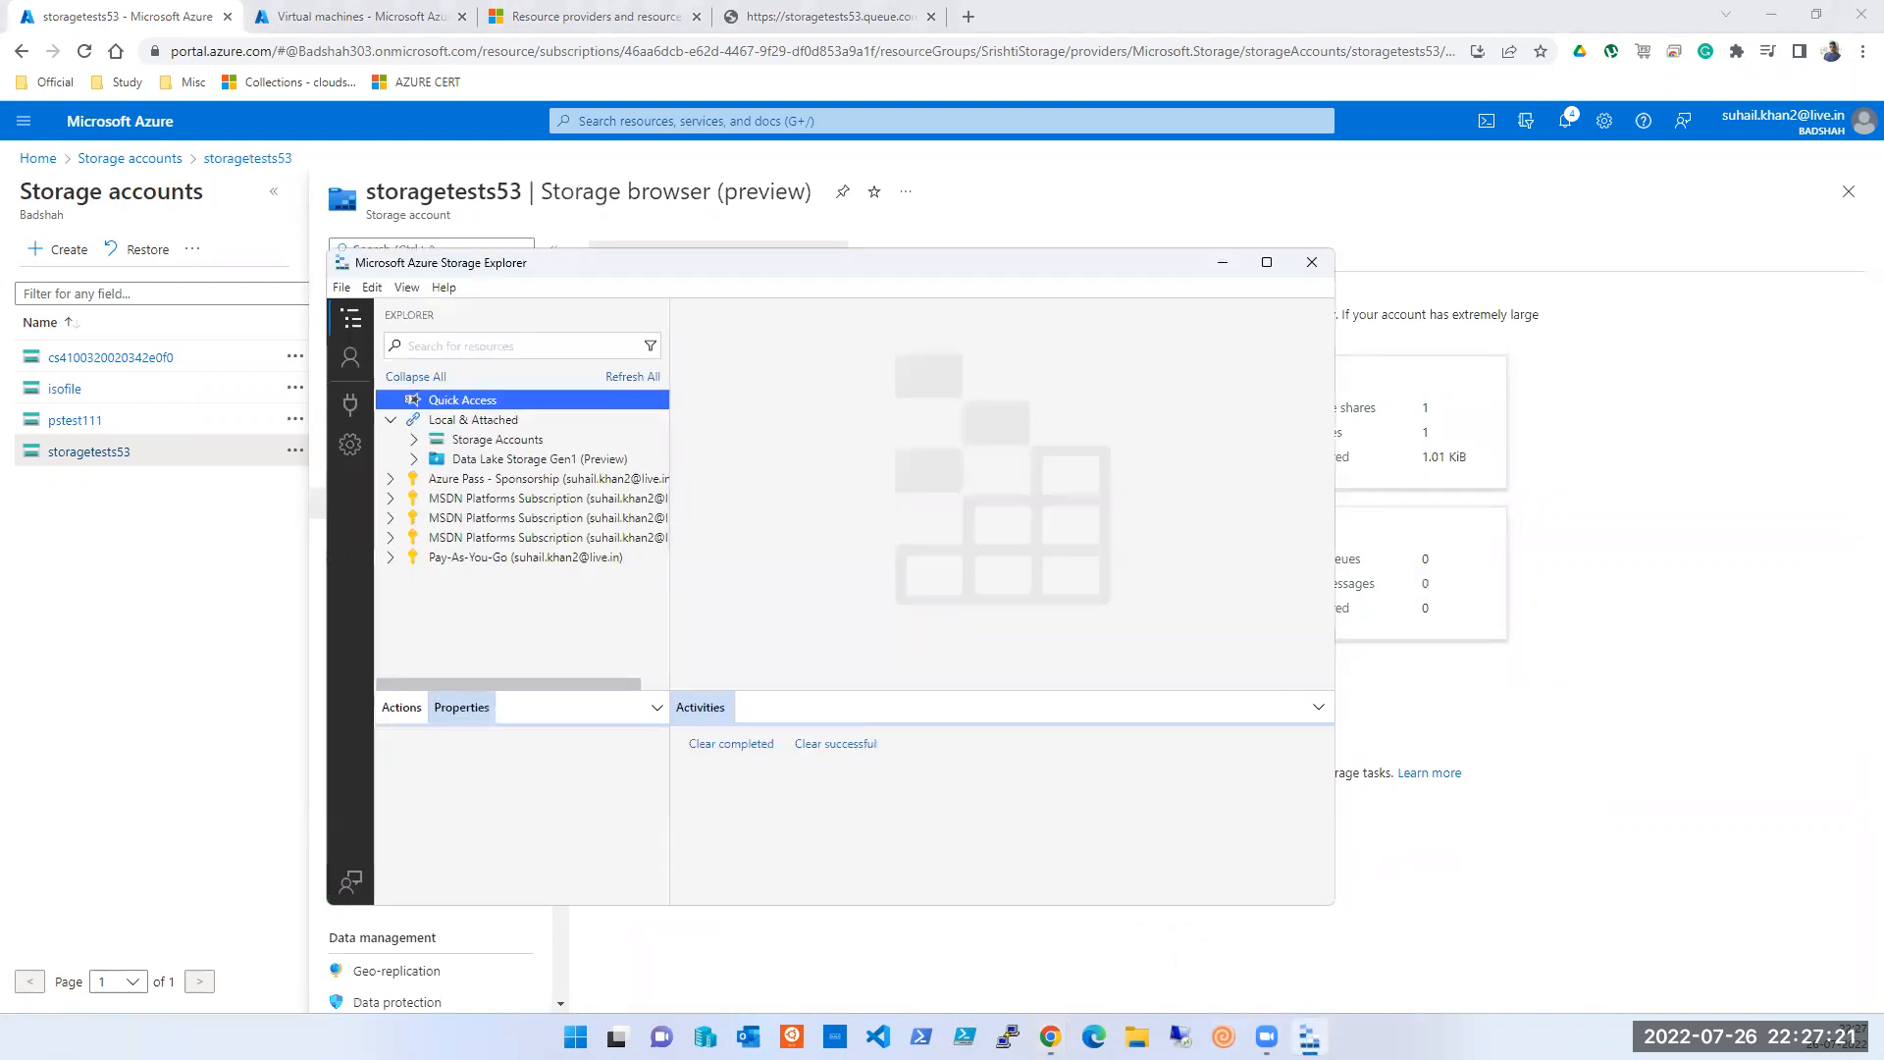
pyautogui.click(1310, 1036)
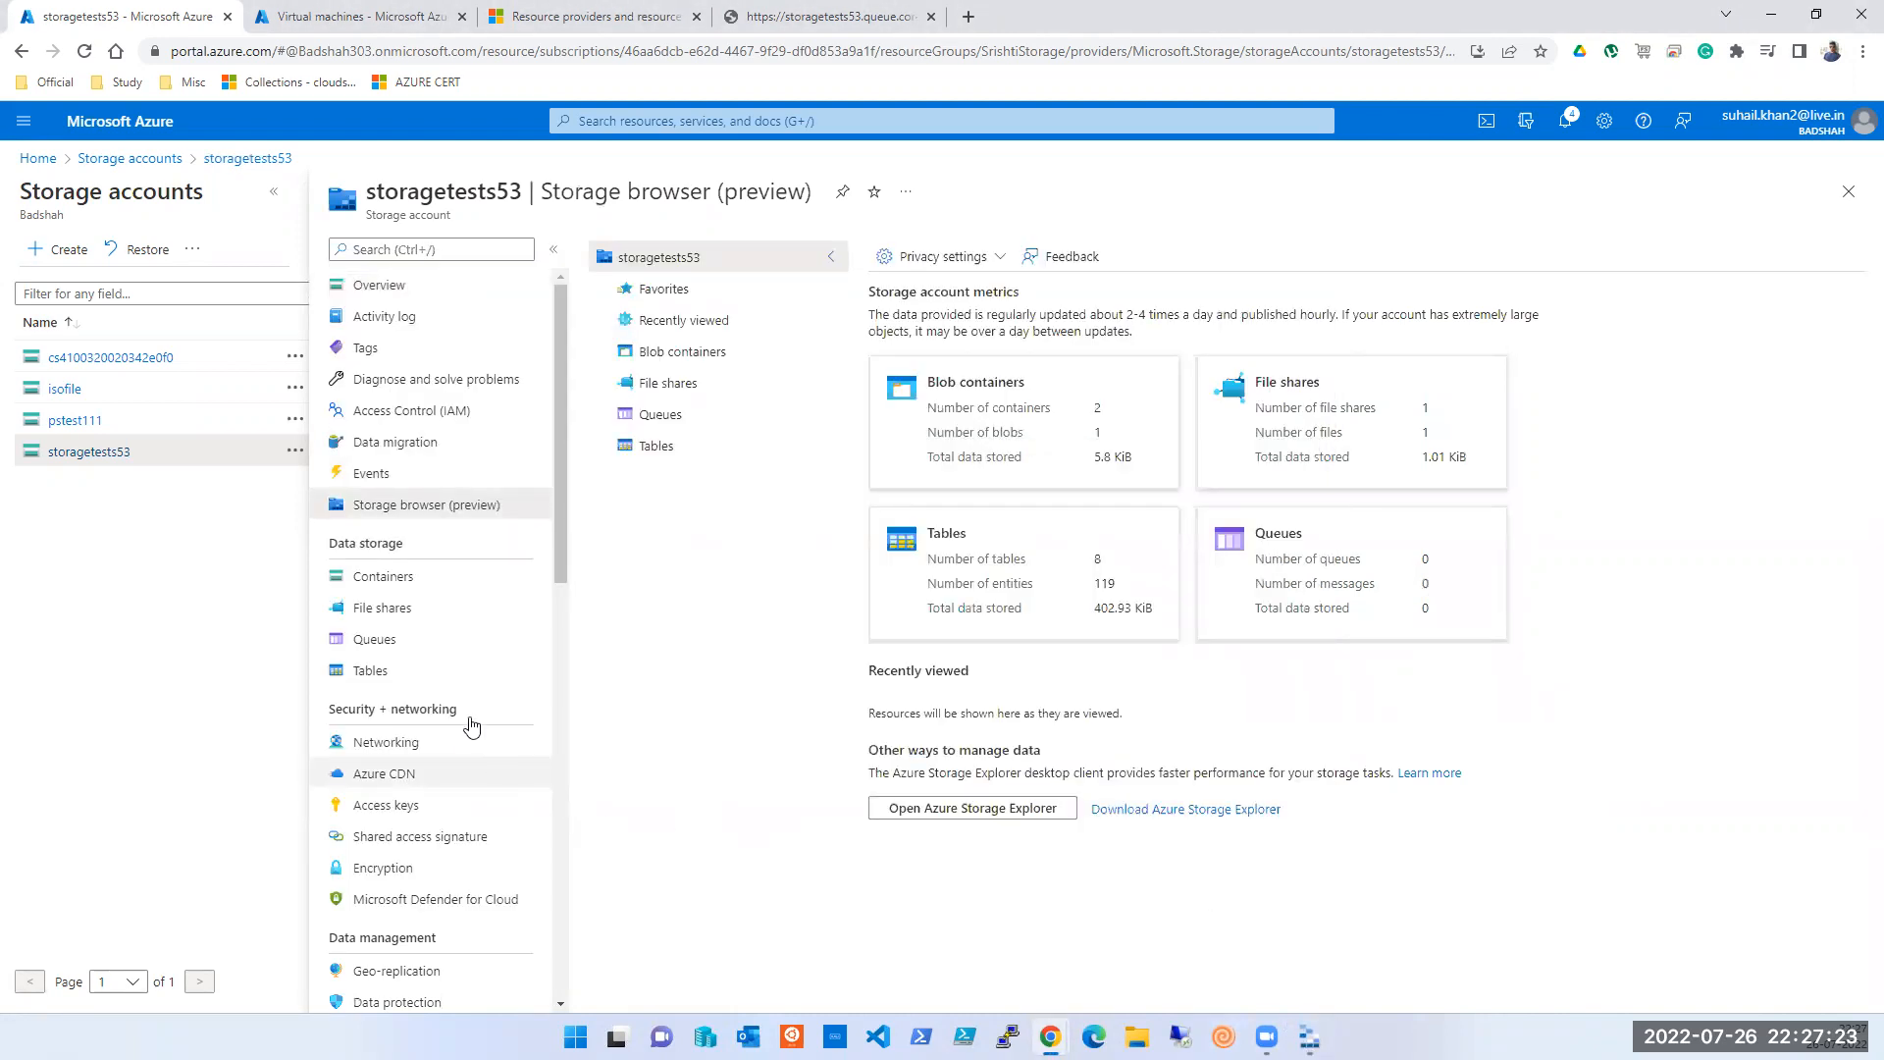
# - Check storagetests53's Tables in the Storage browser (403 Forbidden), then close the account blade
pyautogui.click(373, 672)
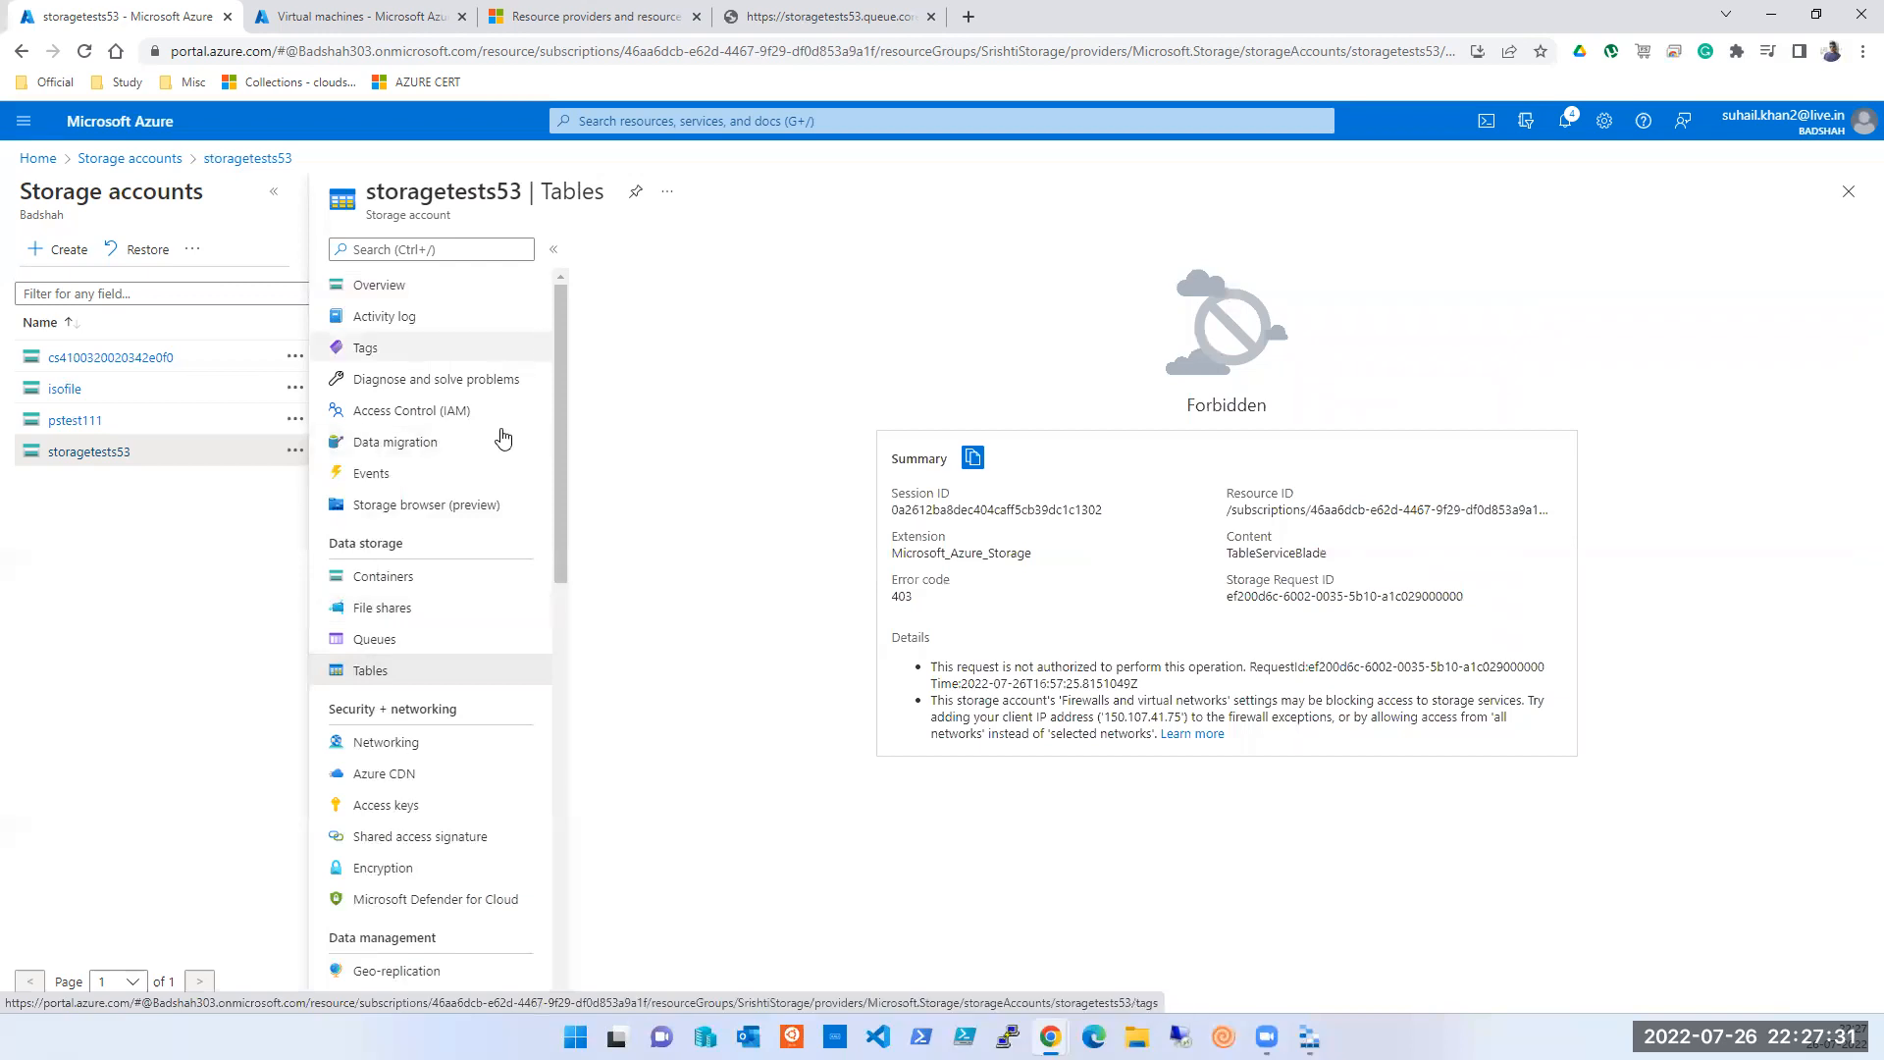
pyautogui.click(388, 510)
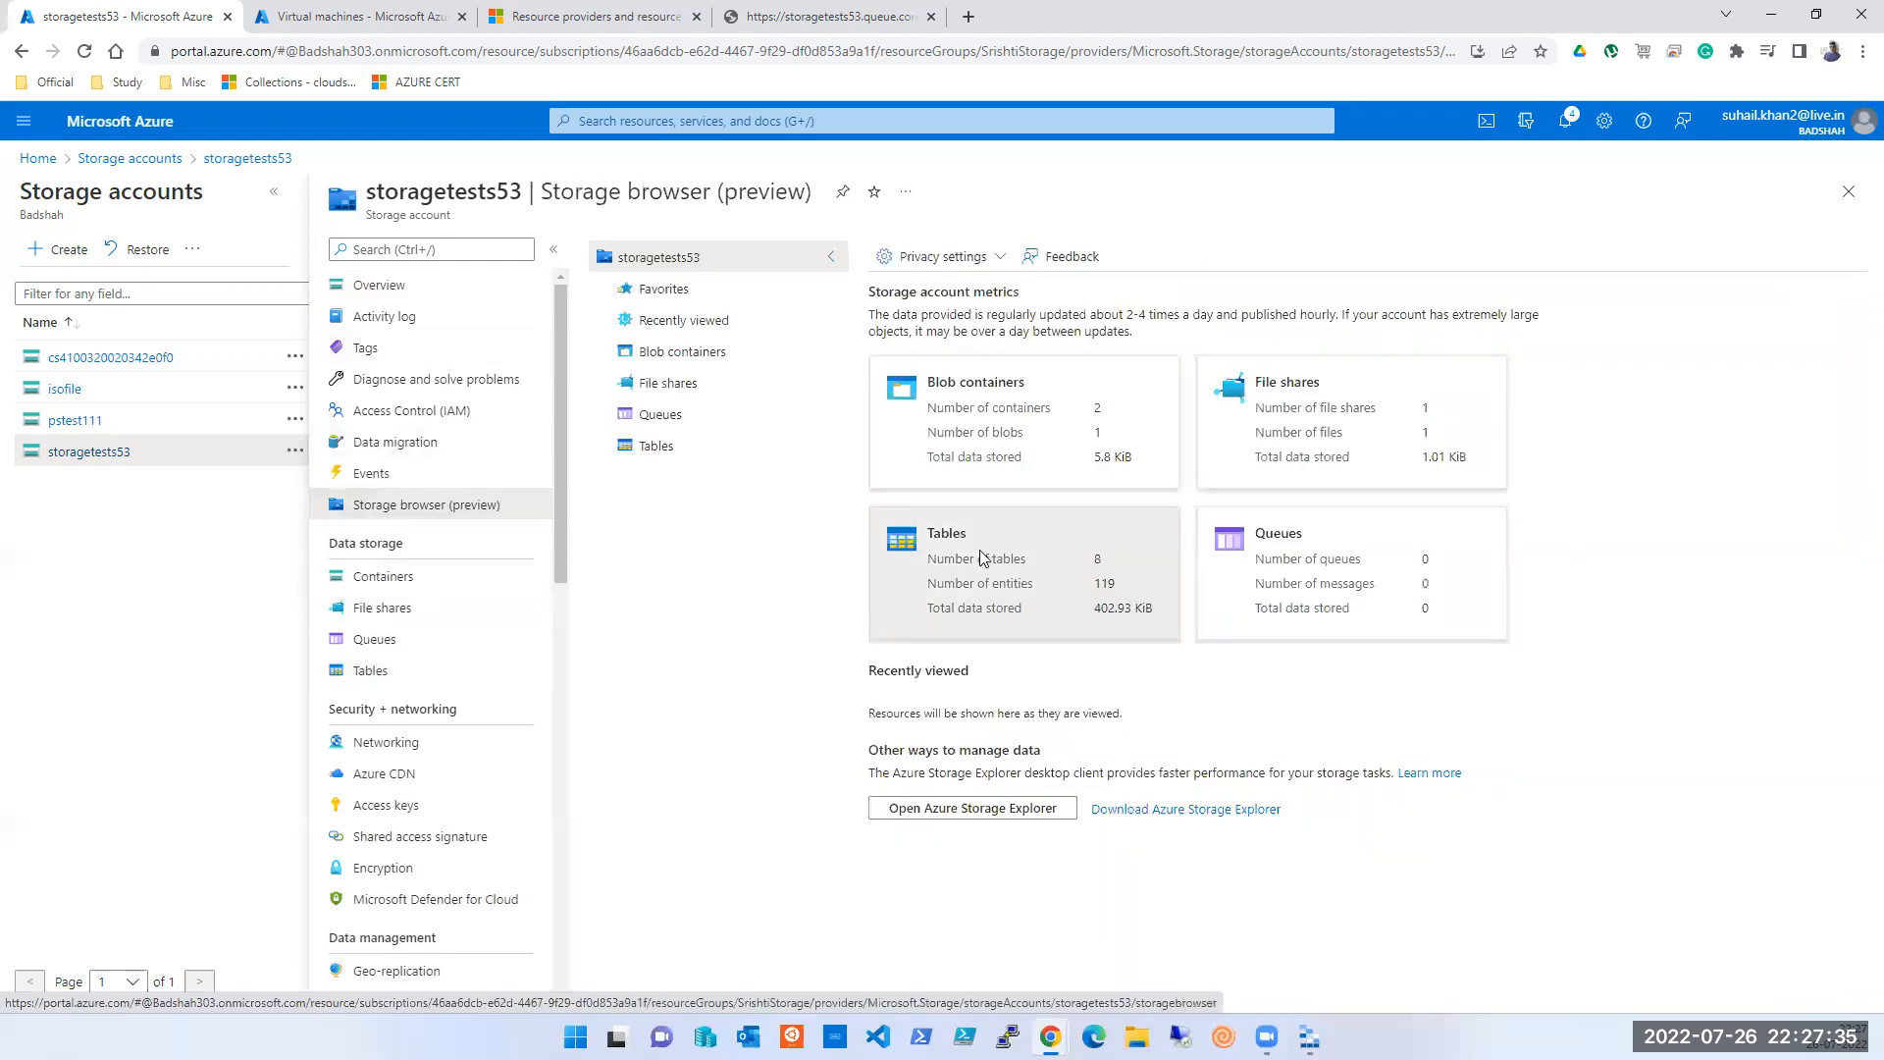
pyautogui.click(982, 557)
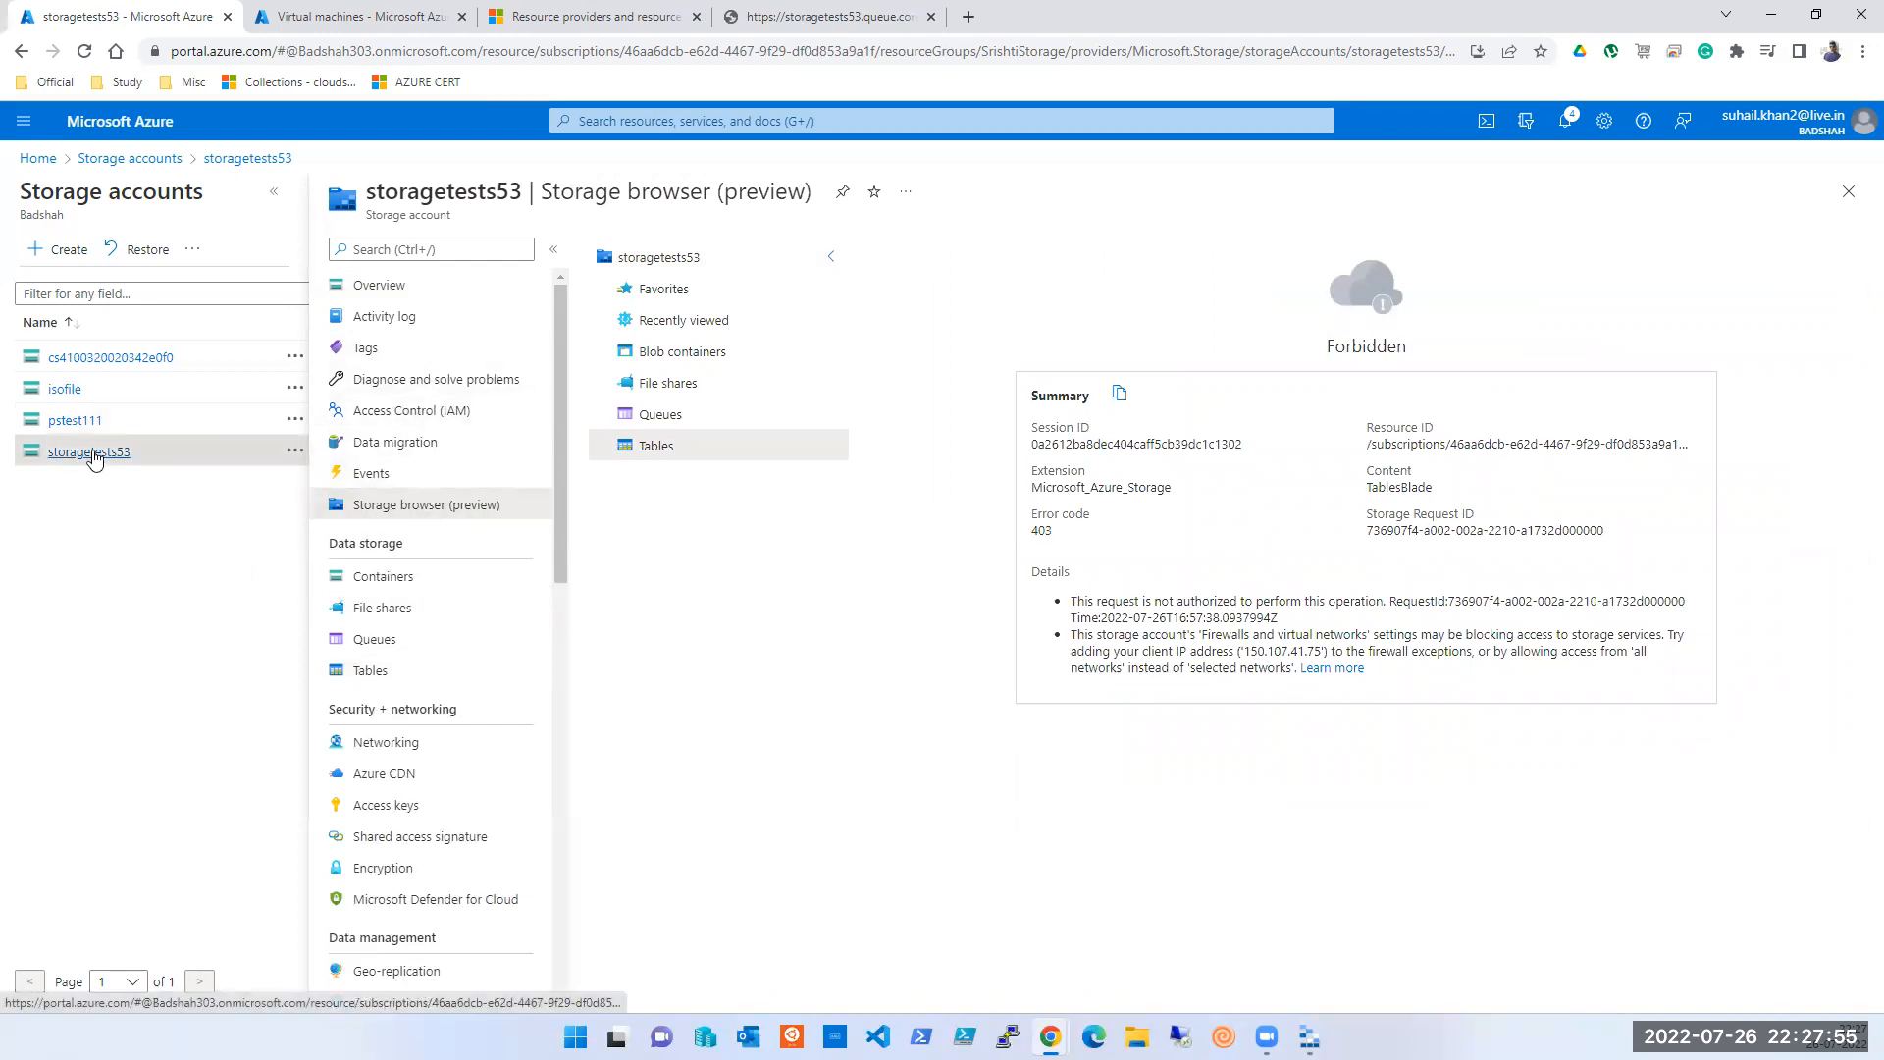
pyautogui.doubleClick(485, 189)
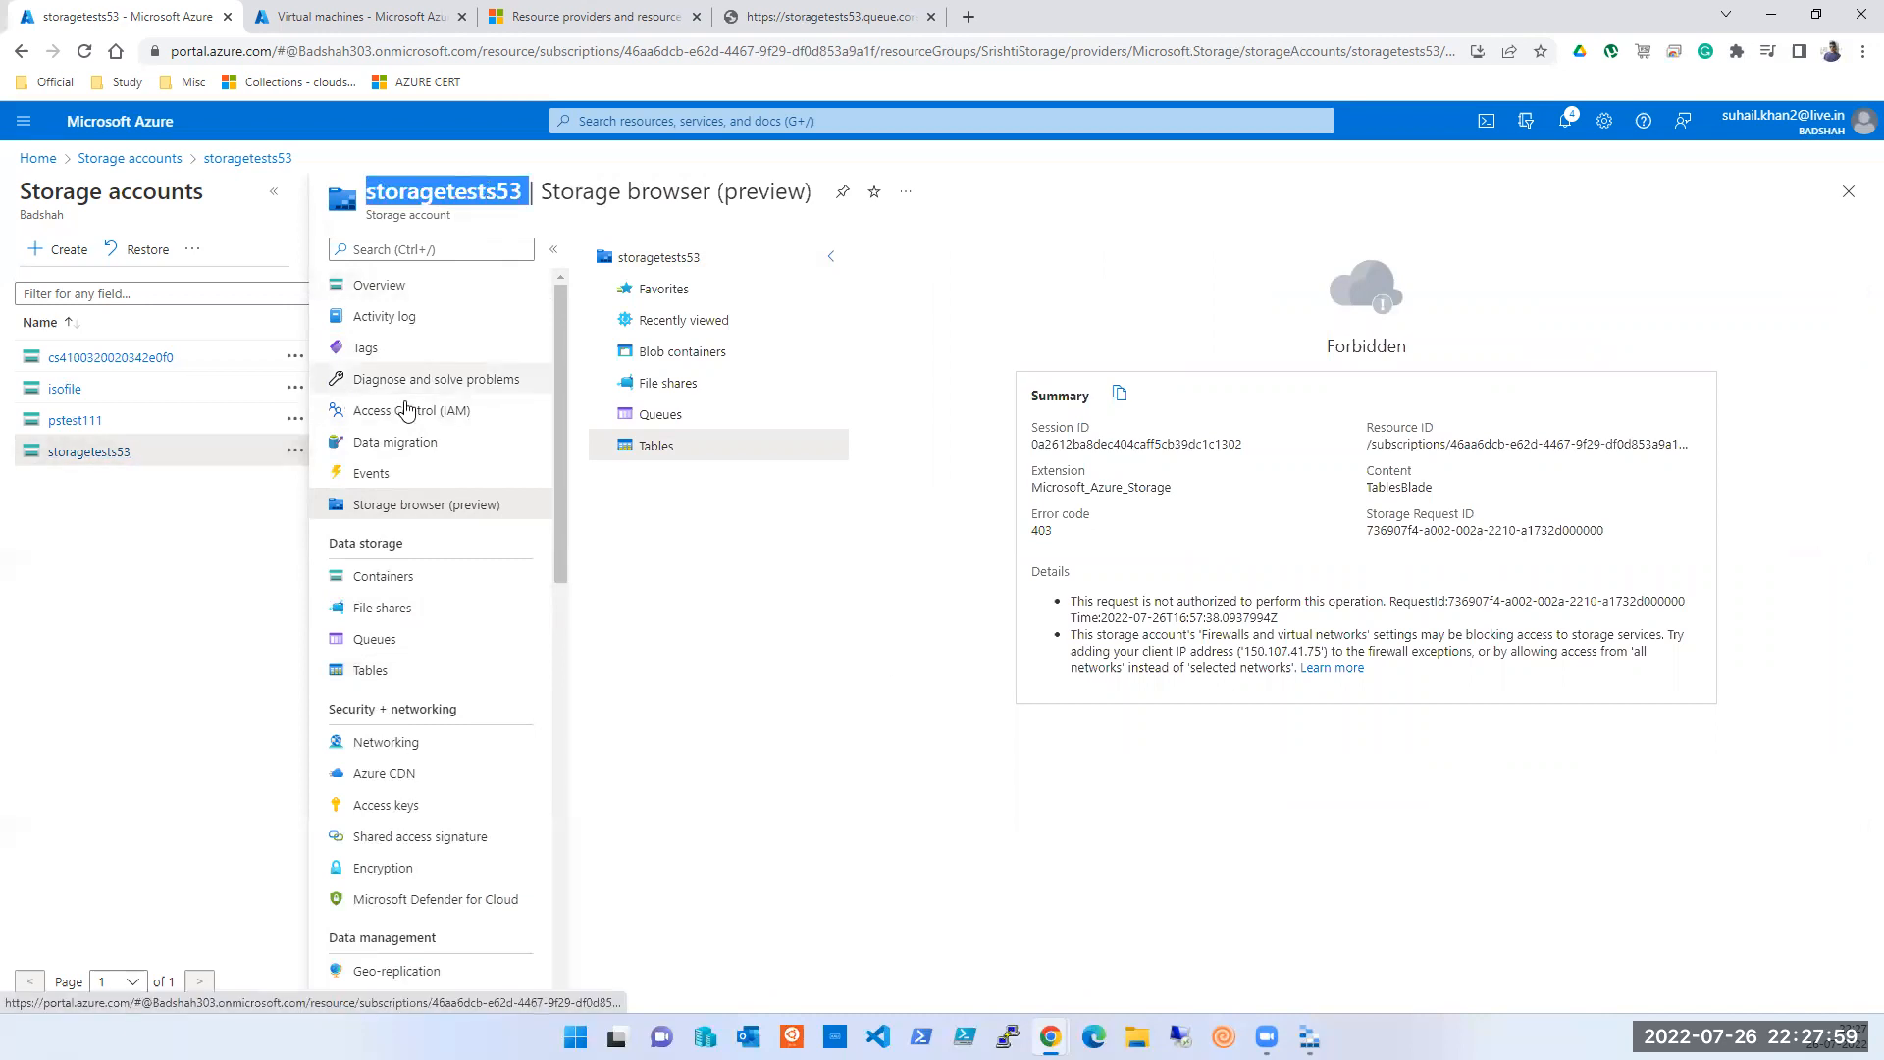
pyautogui.click(1851, 193)
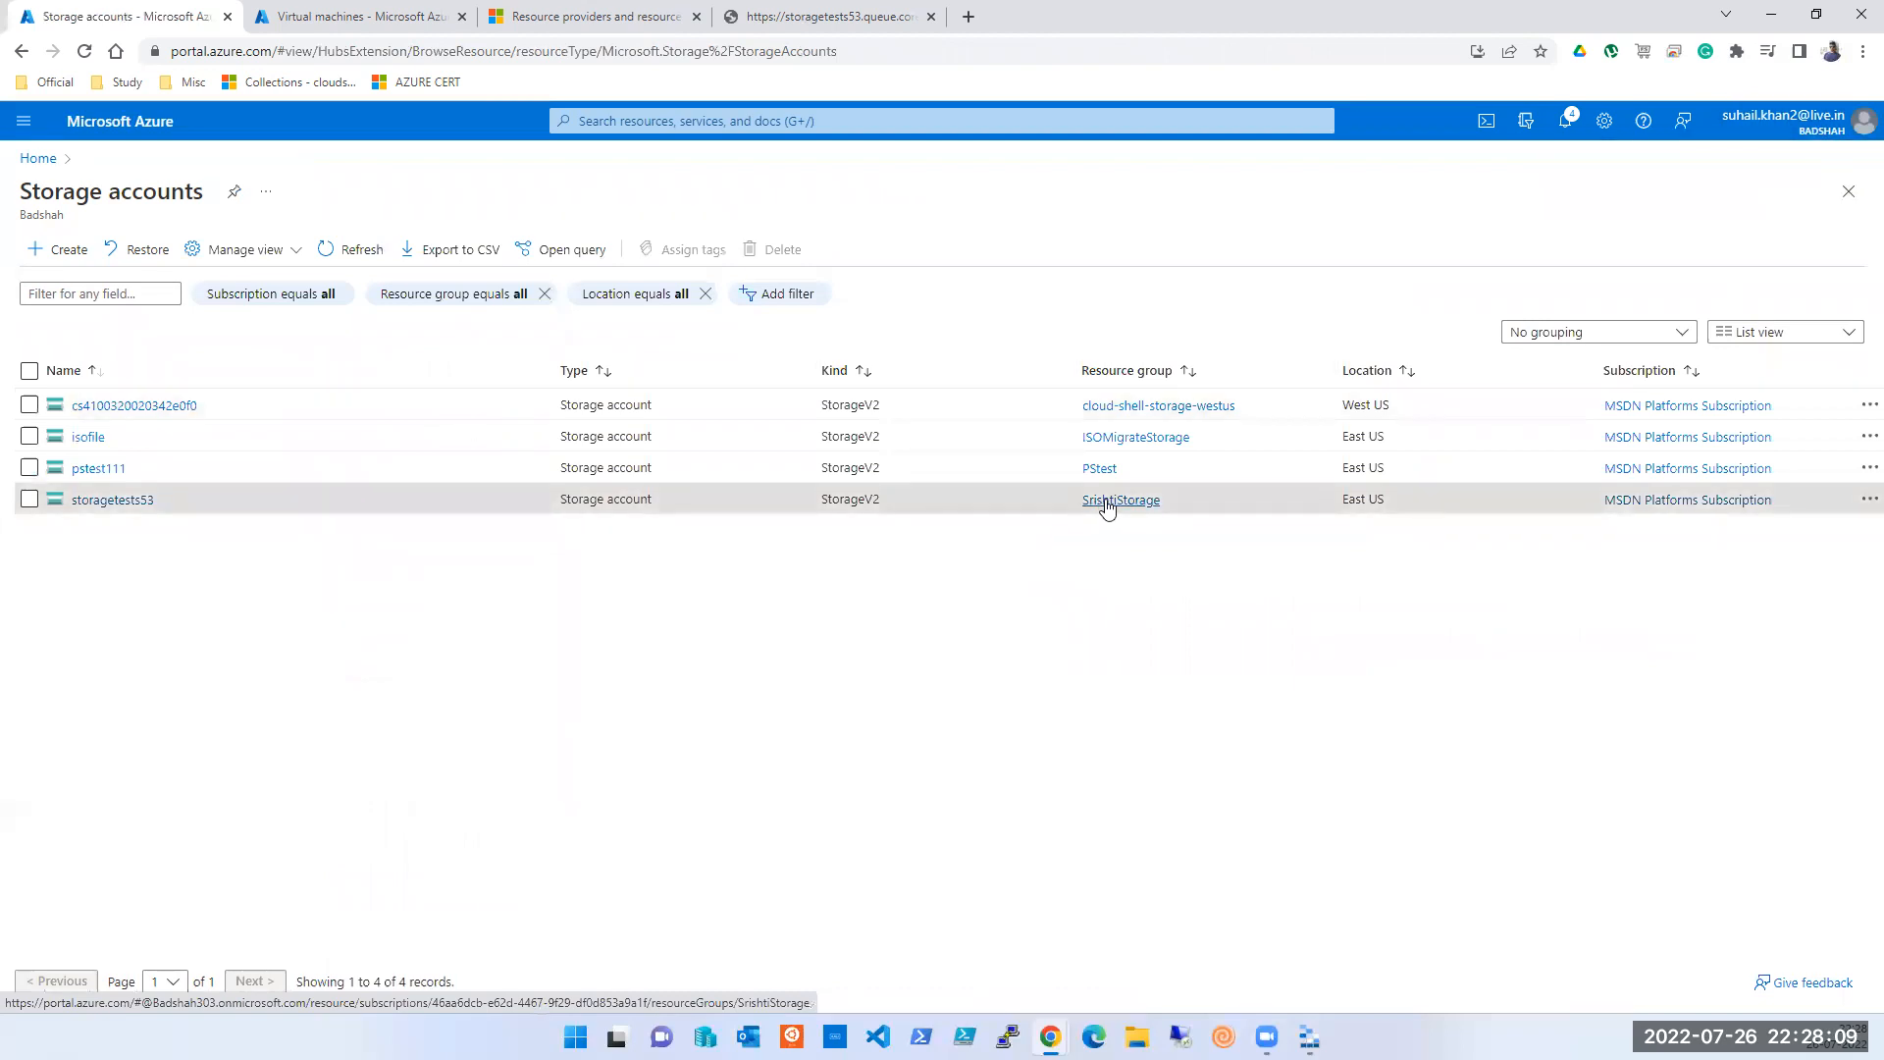
# - Switch the portal back to the Default Directory
pyautogui.click(1862, 131)
pyautogui.click(1750, 300)
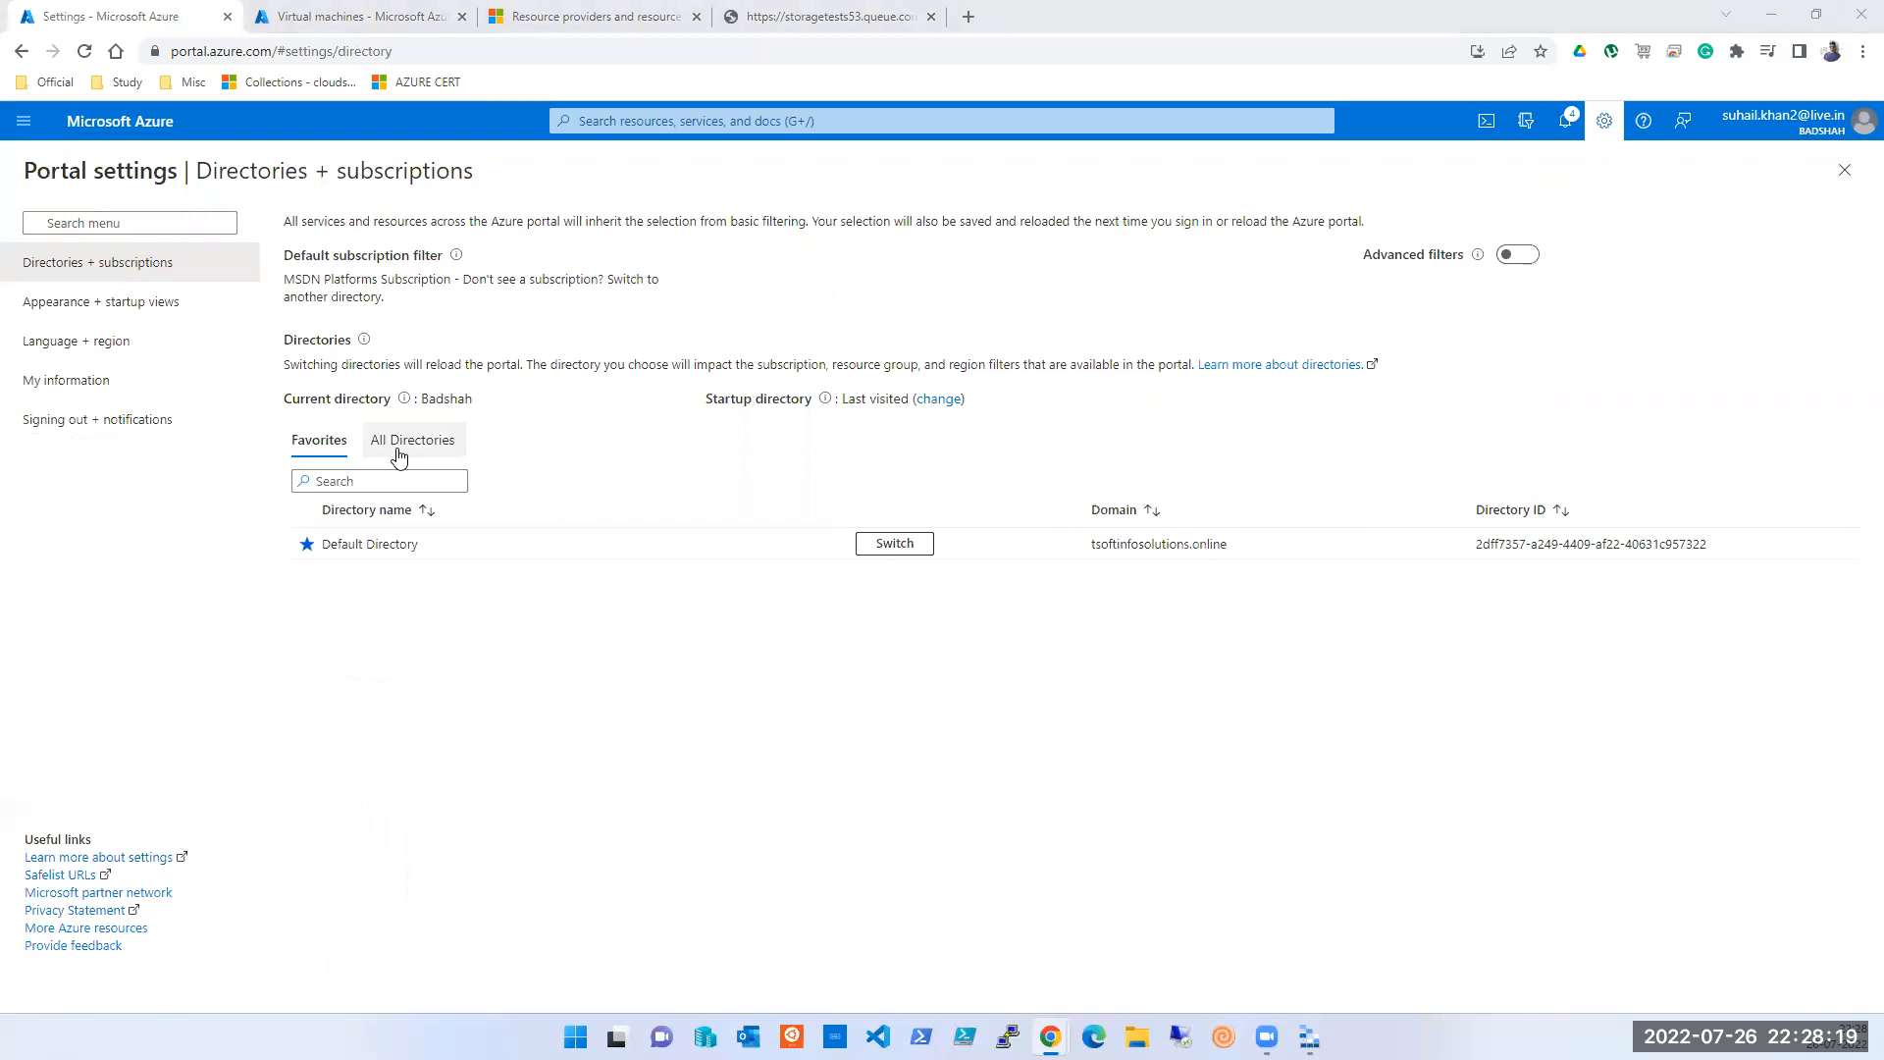
pyautogui.click(886, 548)
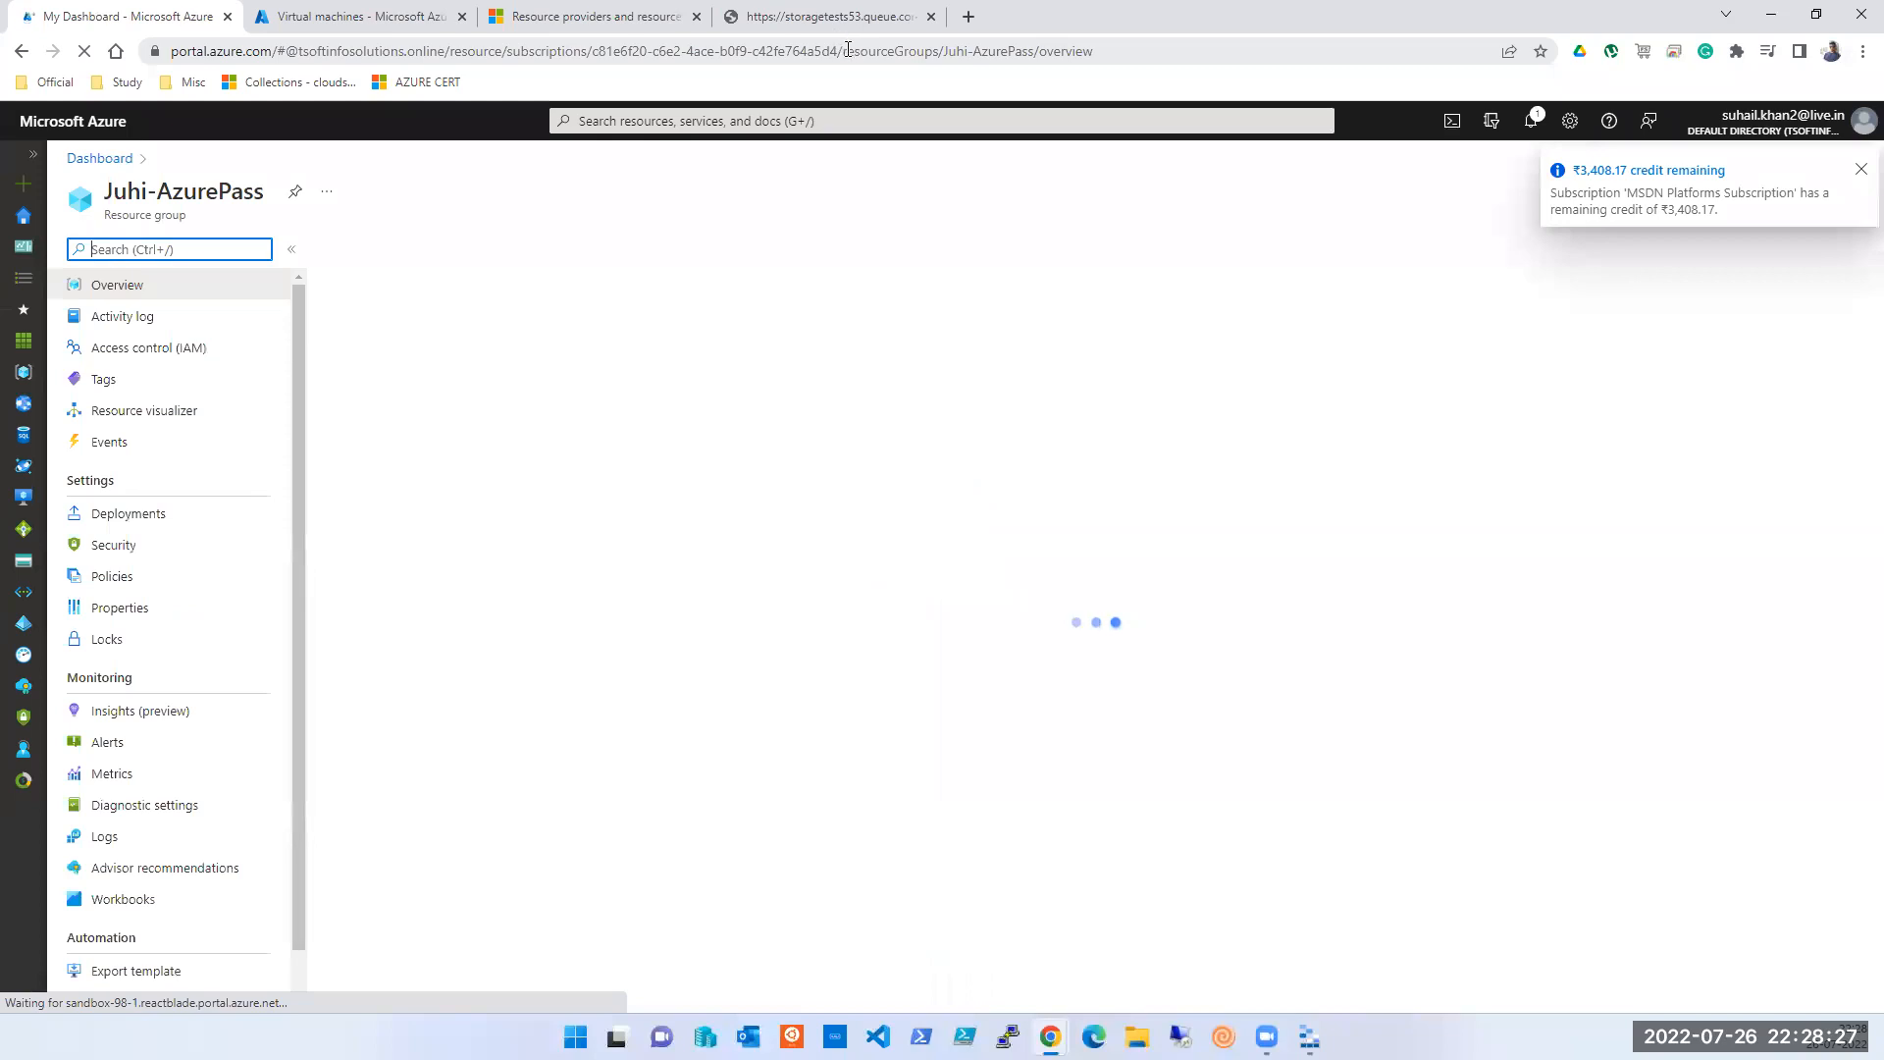
# - Open the tsoftsession52 storage account from the Home page's Storage accounts list
pyautogui.click(23, 221)
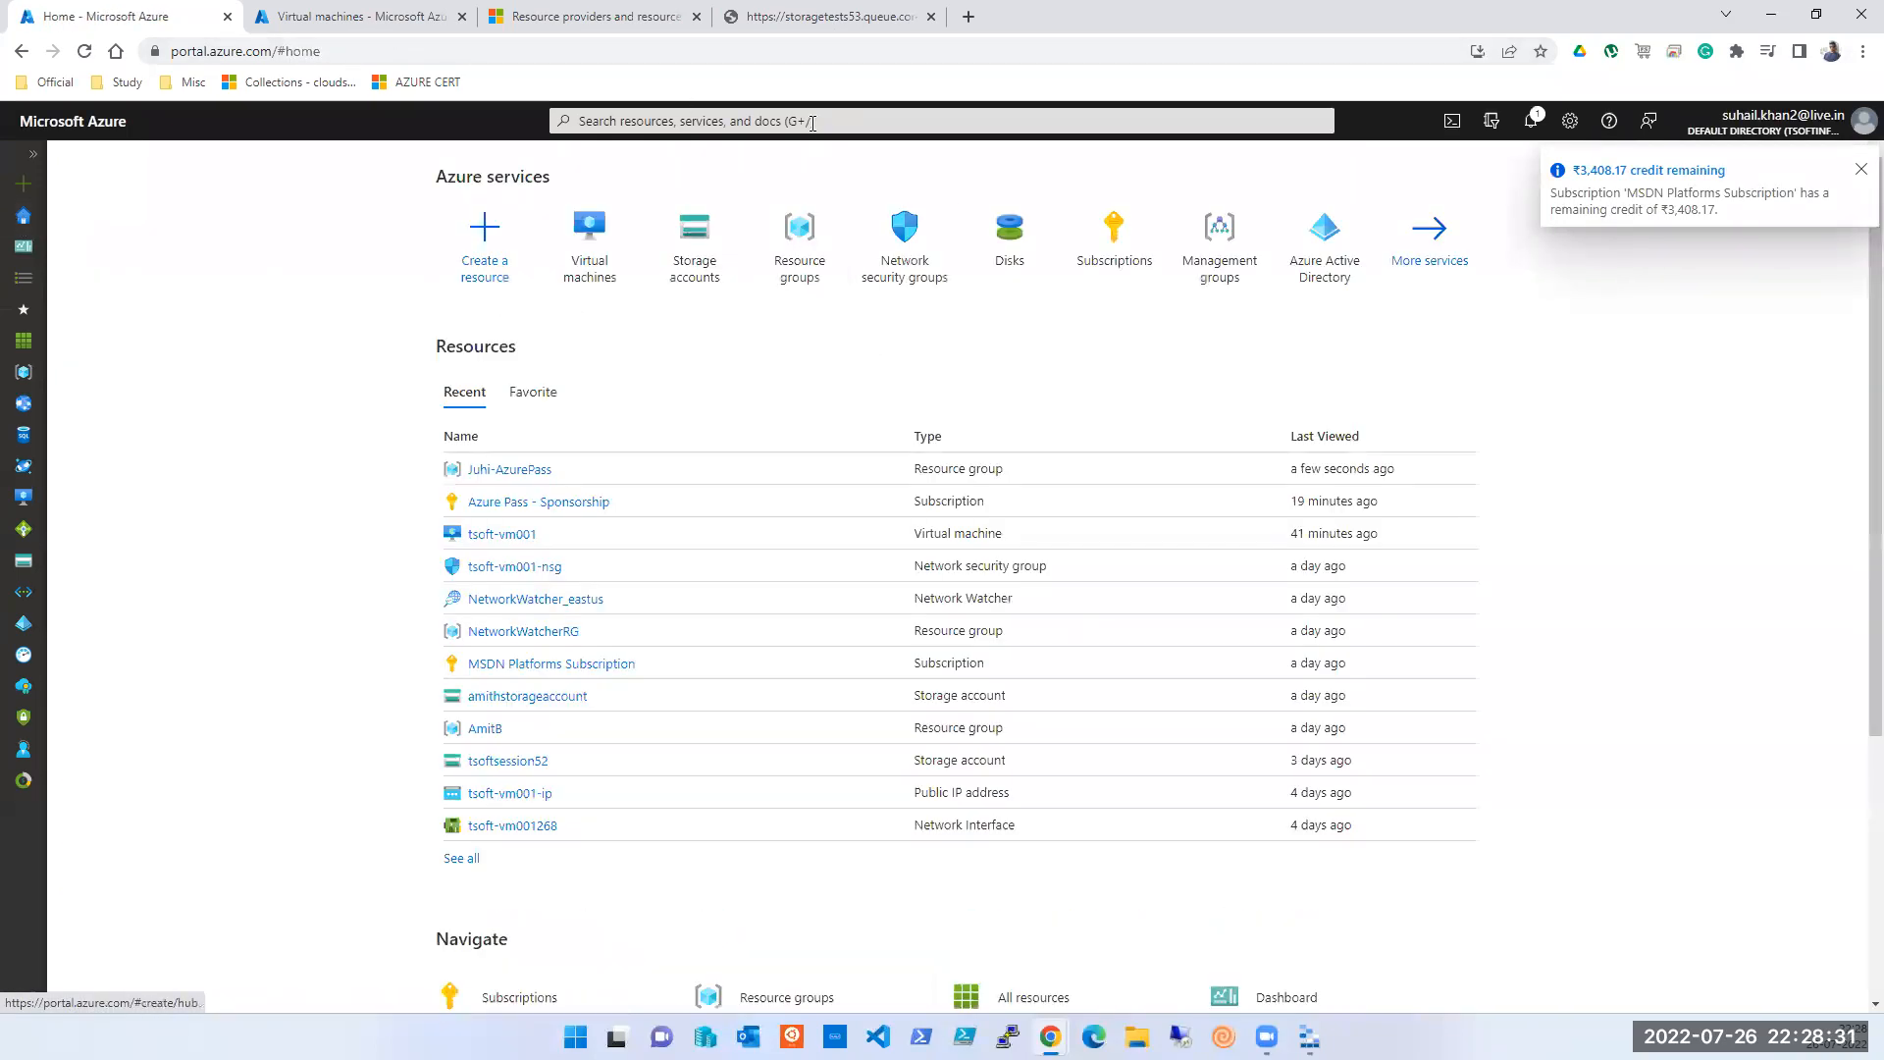
pyautogui.click(697, 239)
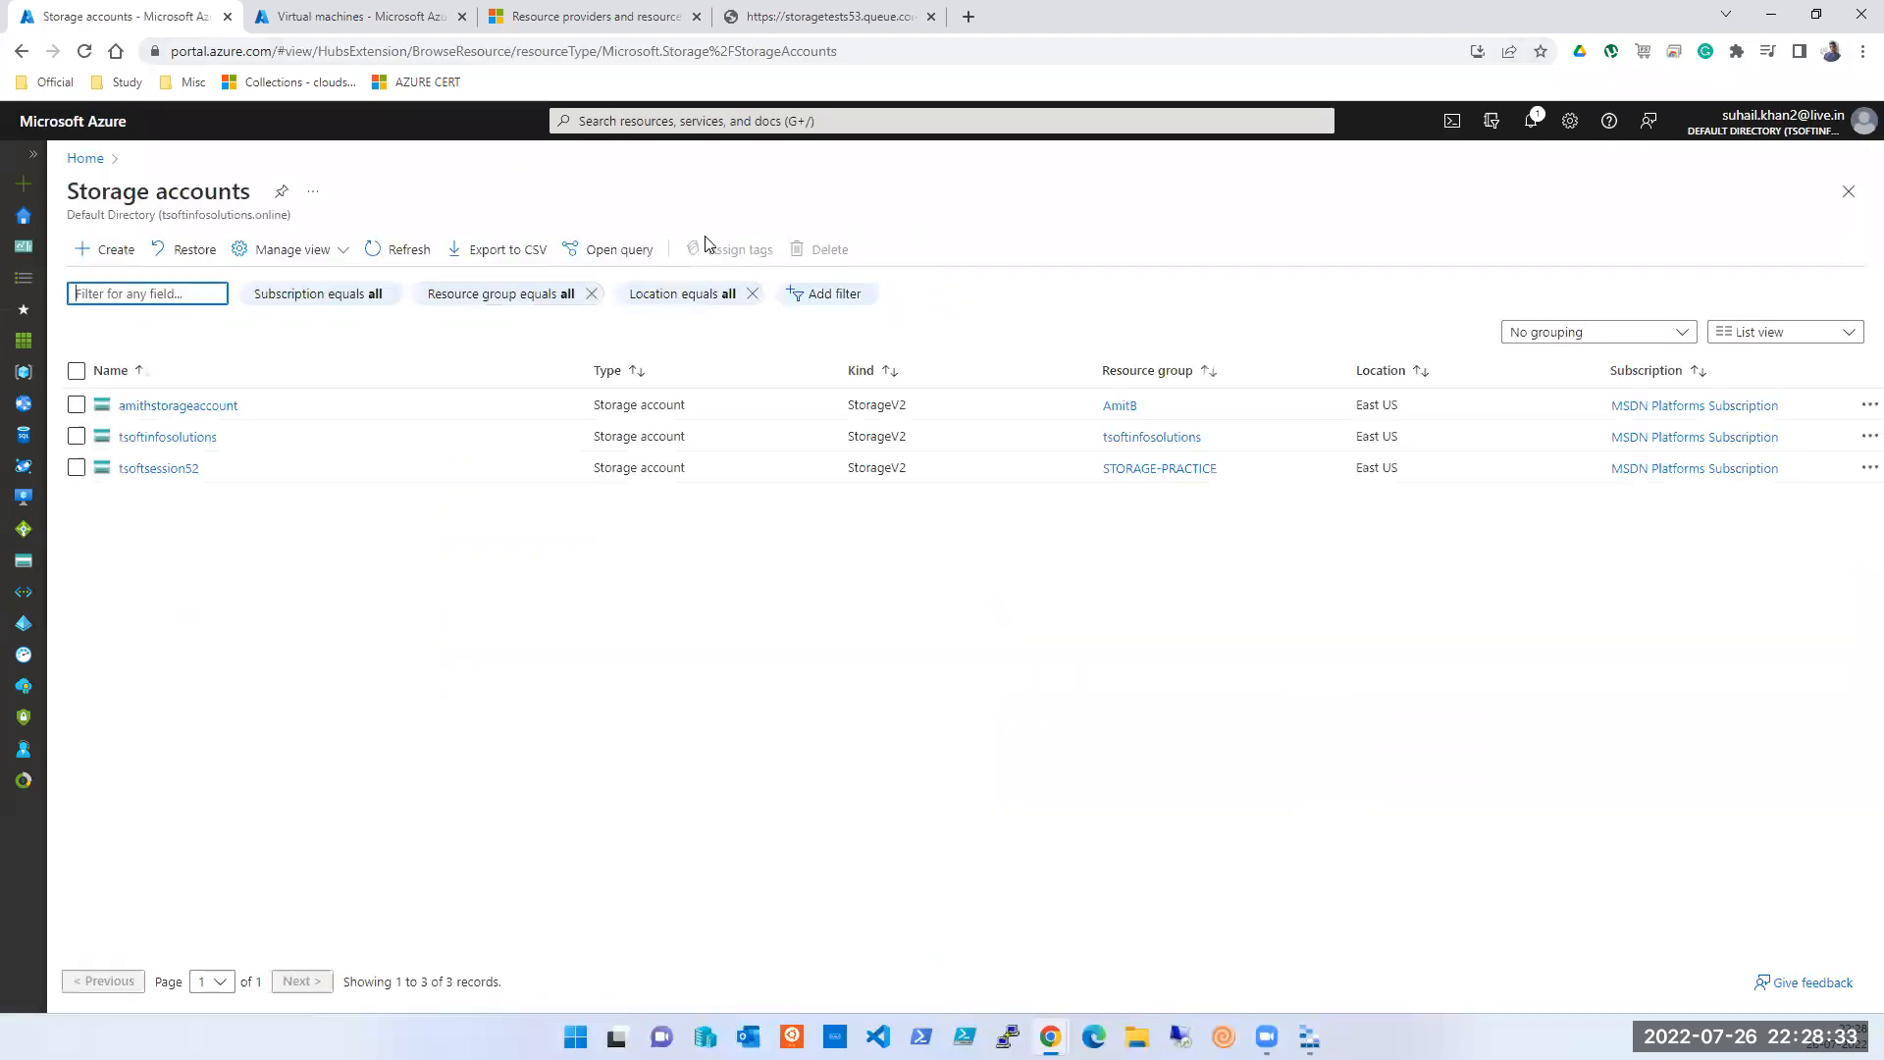
pyautogui.click(157, 468)
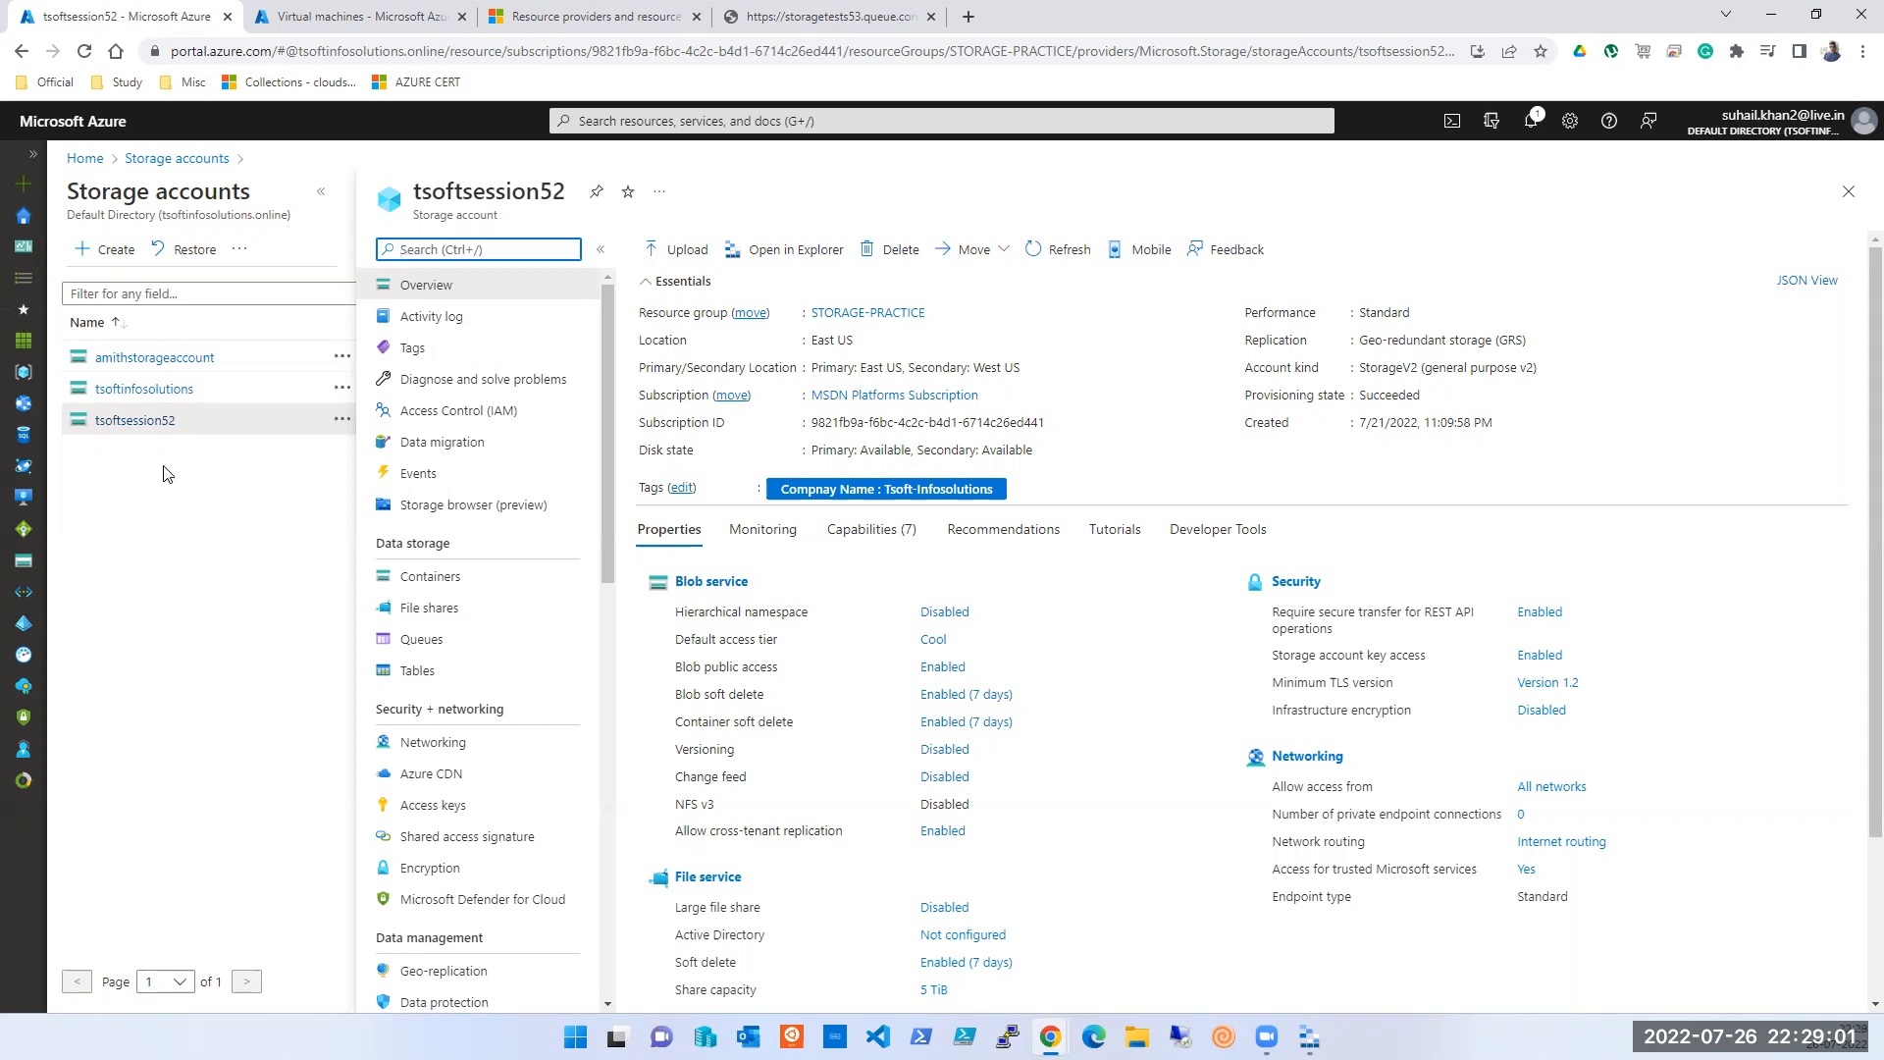
# - Create table tsoftsession54 in tsoftsession52 and select its URL
pyautogui.click(415, 672)
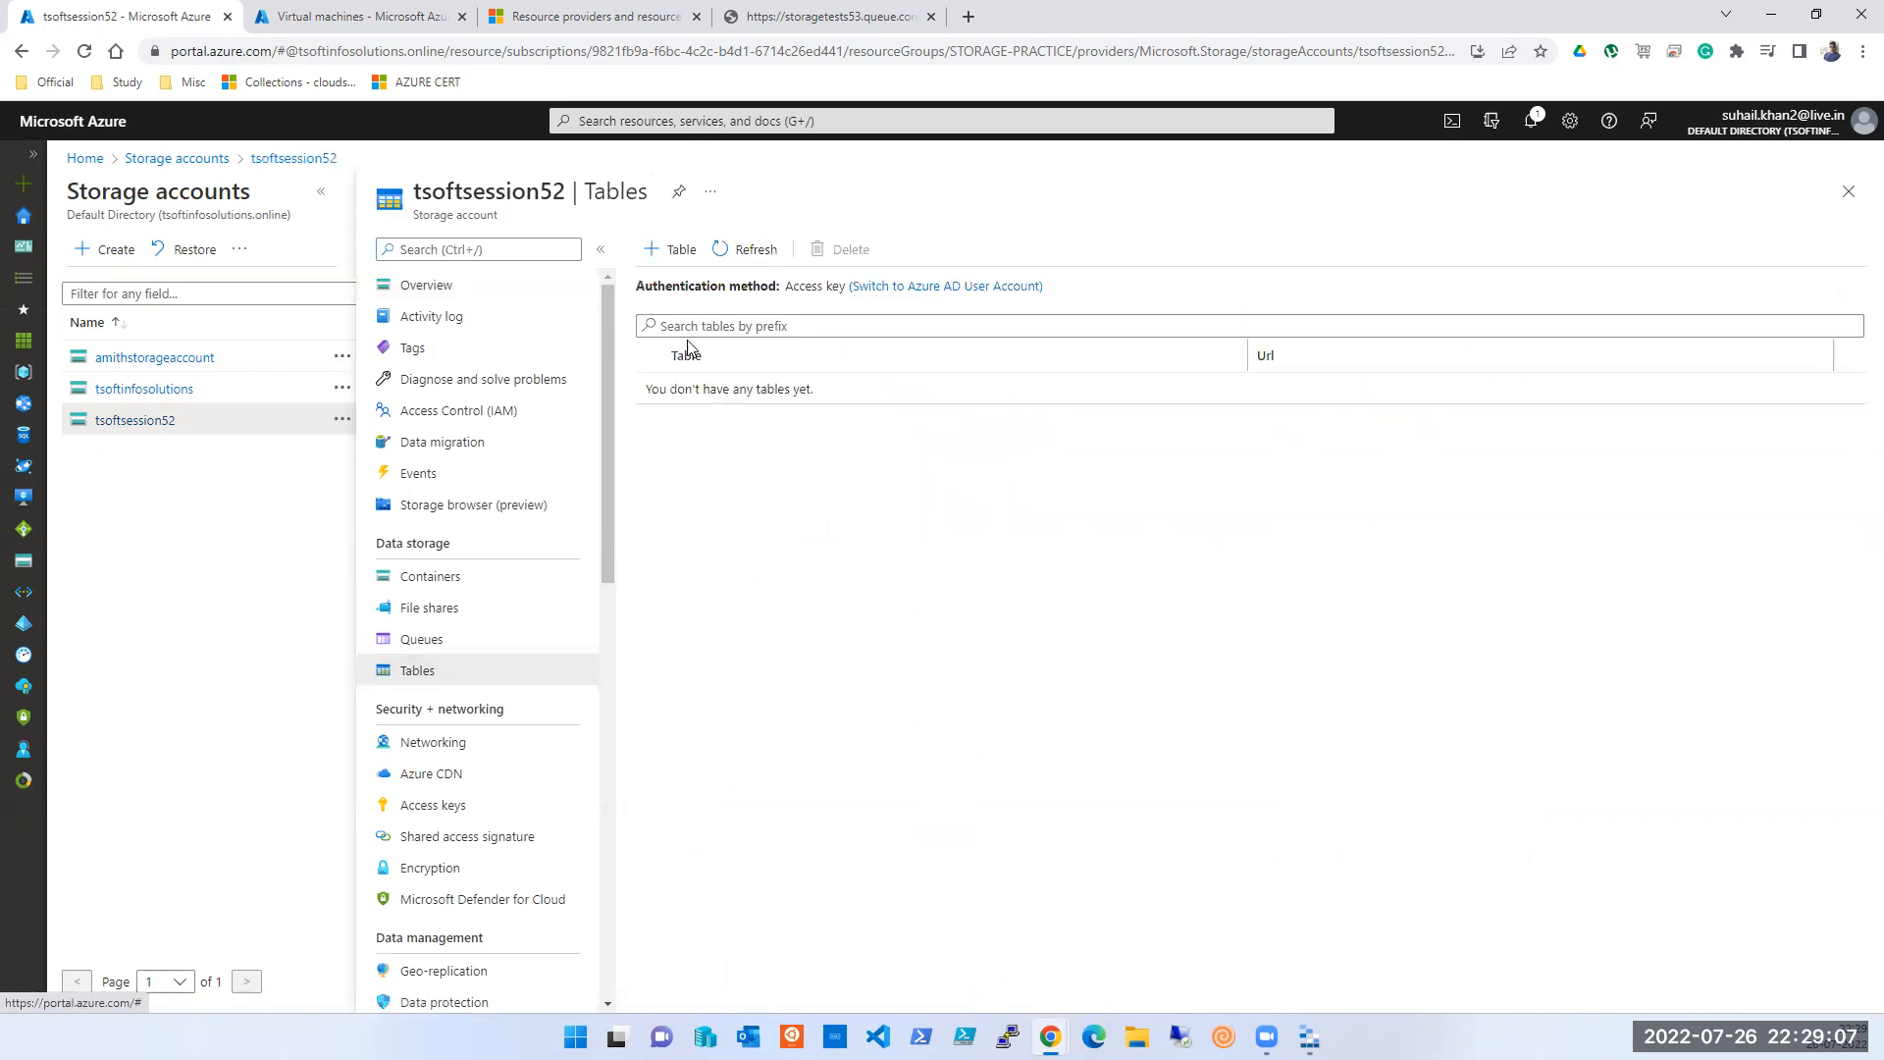
pyautogui.click(675, 252)
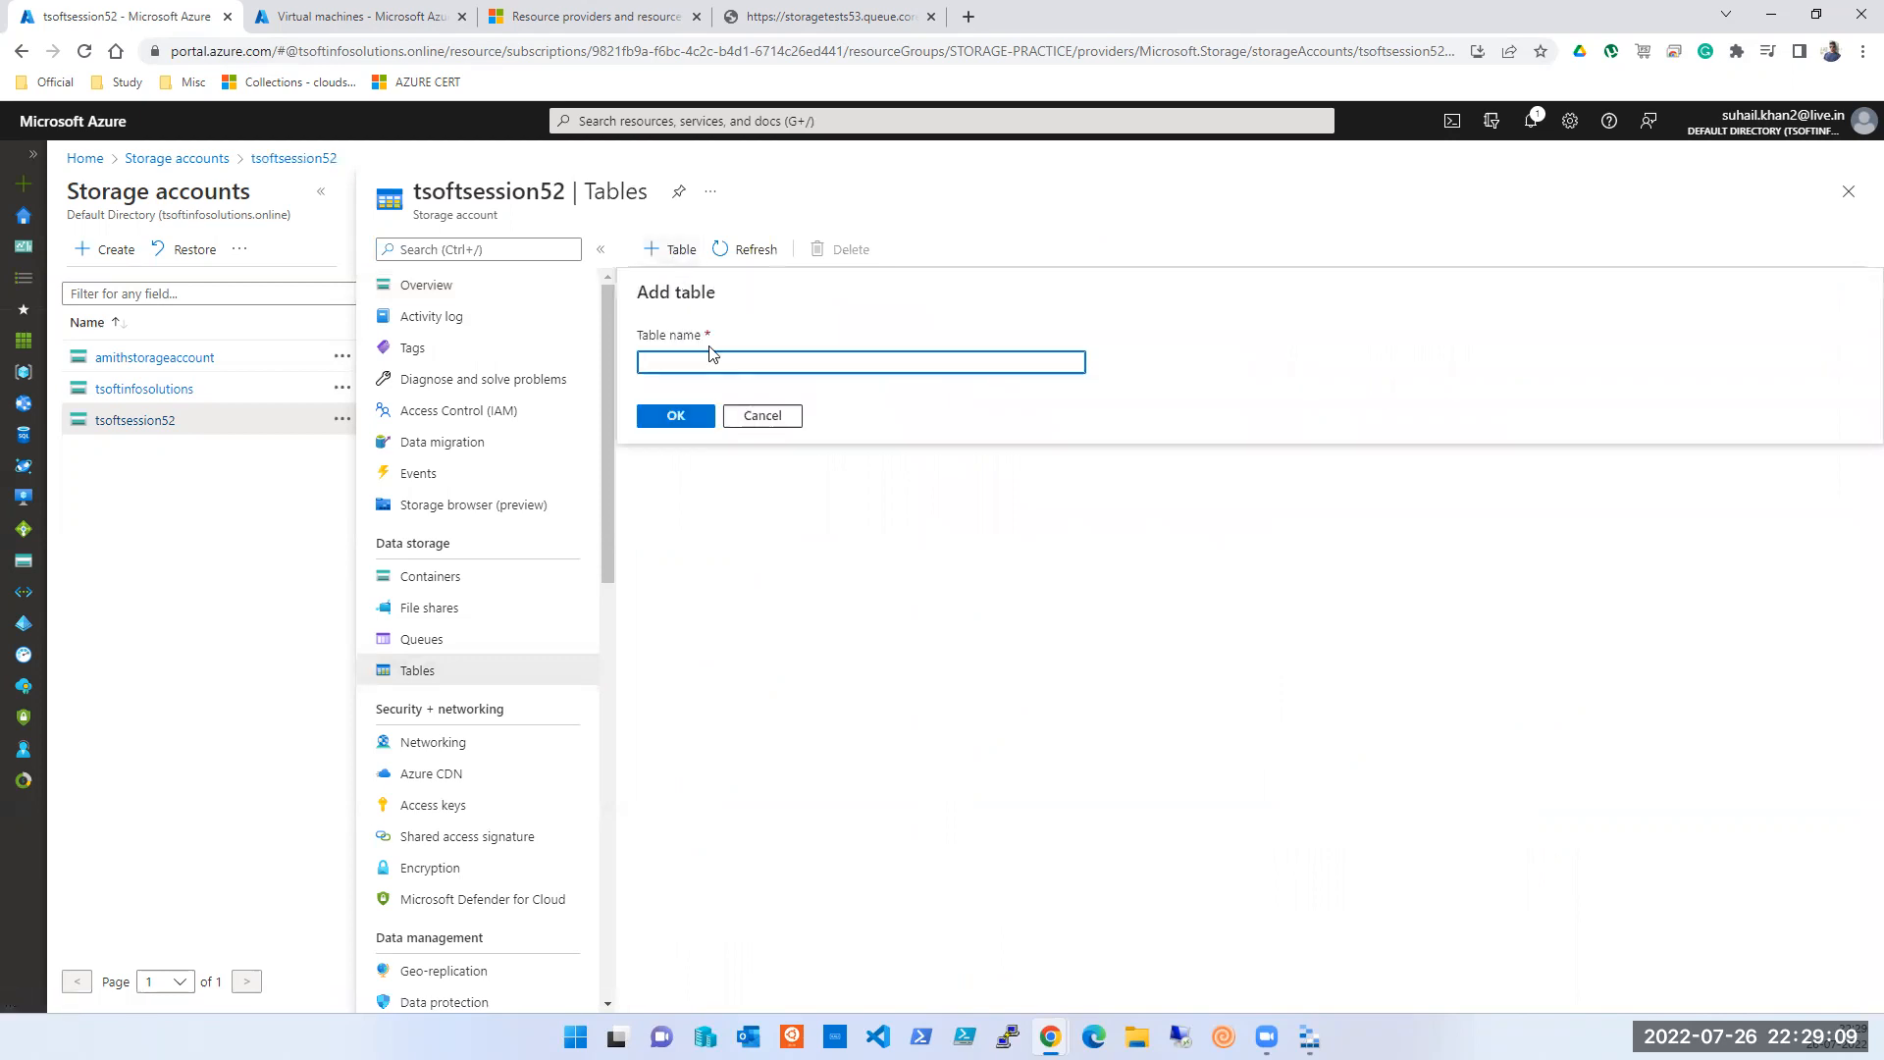
pyautogui.write('tsft')
pyautogui.press('BackSpace')
pyautogui.press('BackSpace')
pyautogui.write('tsoftsession5')
pyautogui.click(679, 420)
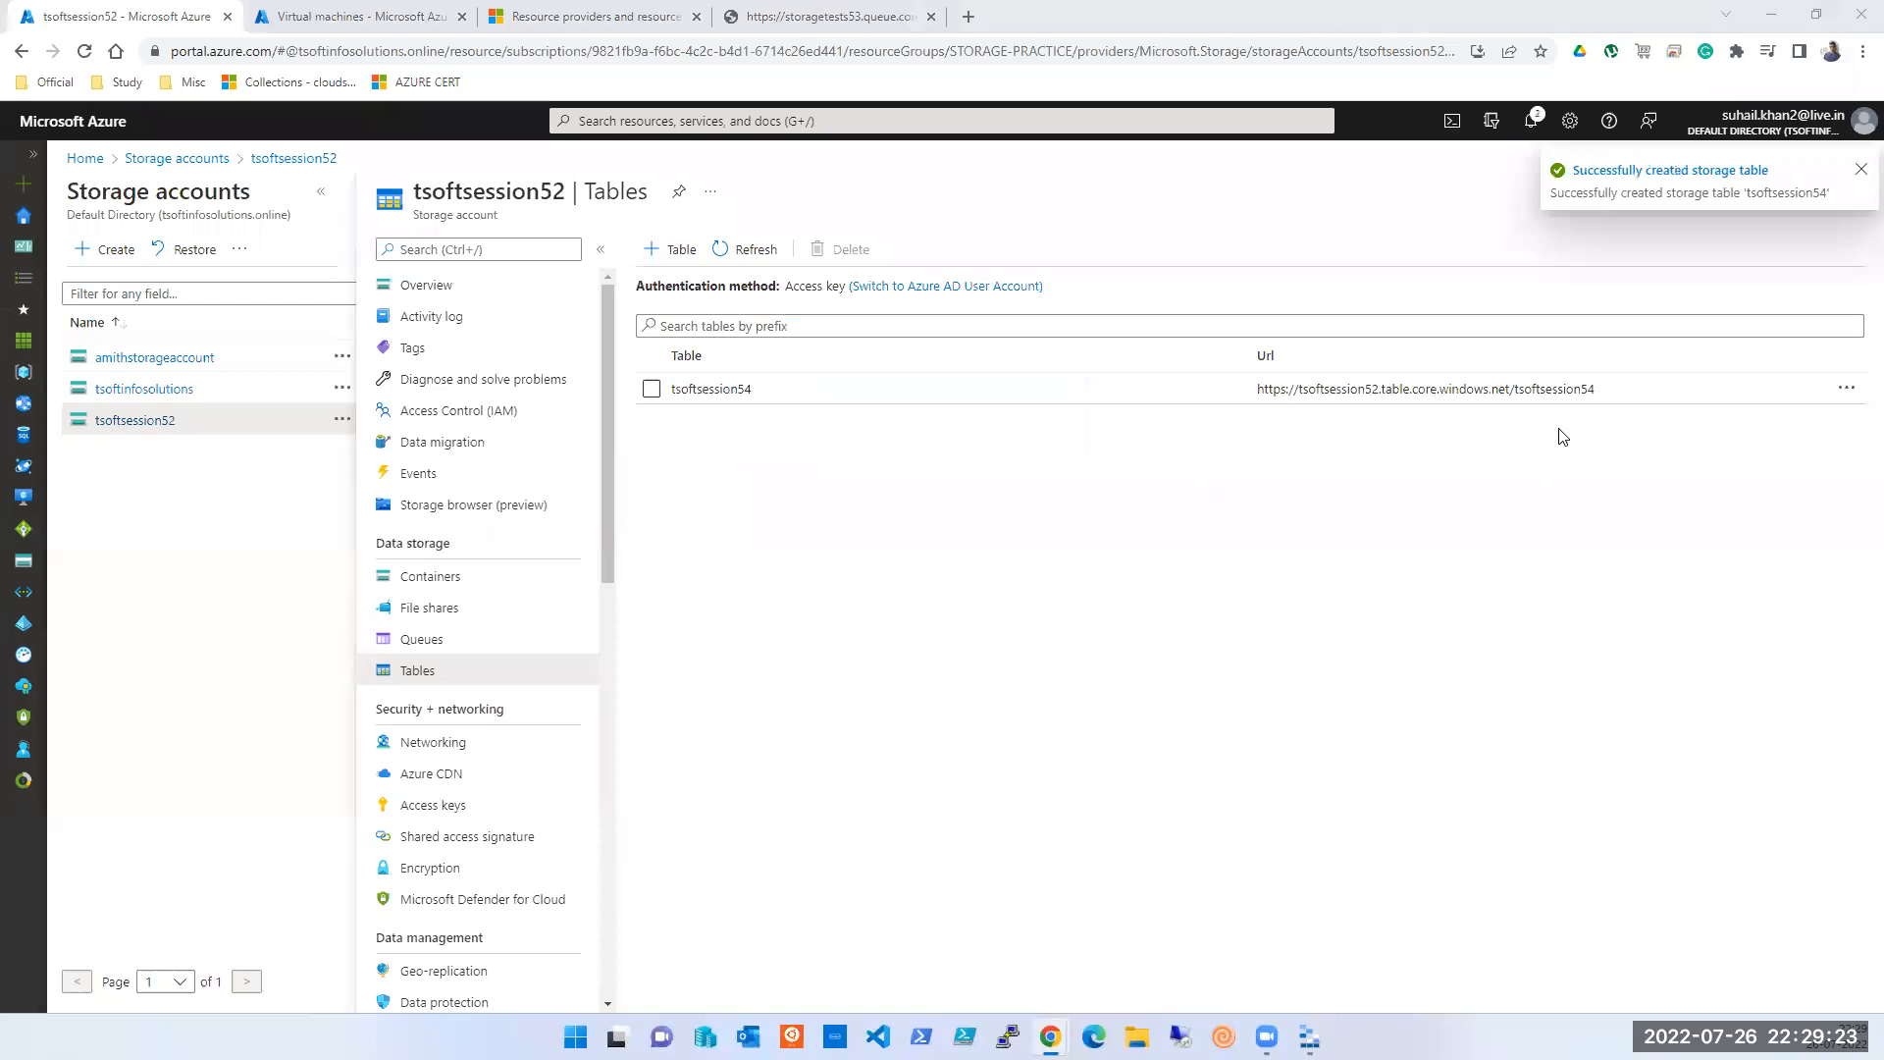
pyautogui.moveTo(1599, 404); pyautogui.dragTo(1255, 393)
pyautogui.hotkey('ctrl', 'c')
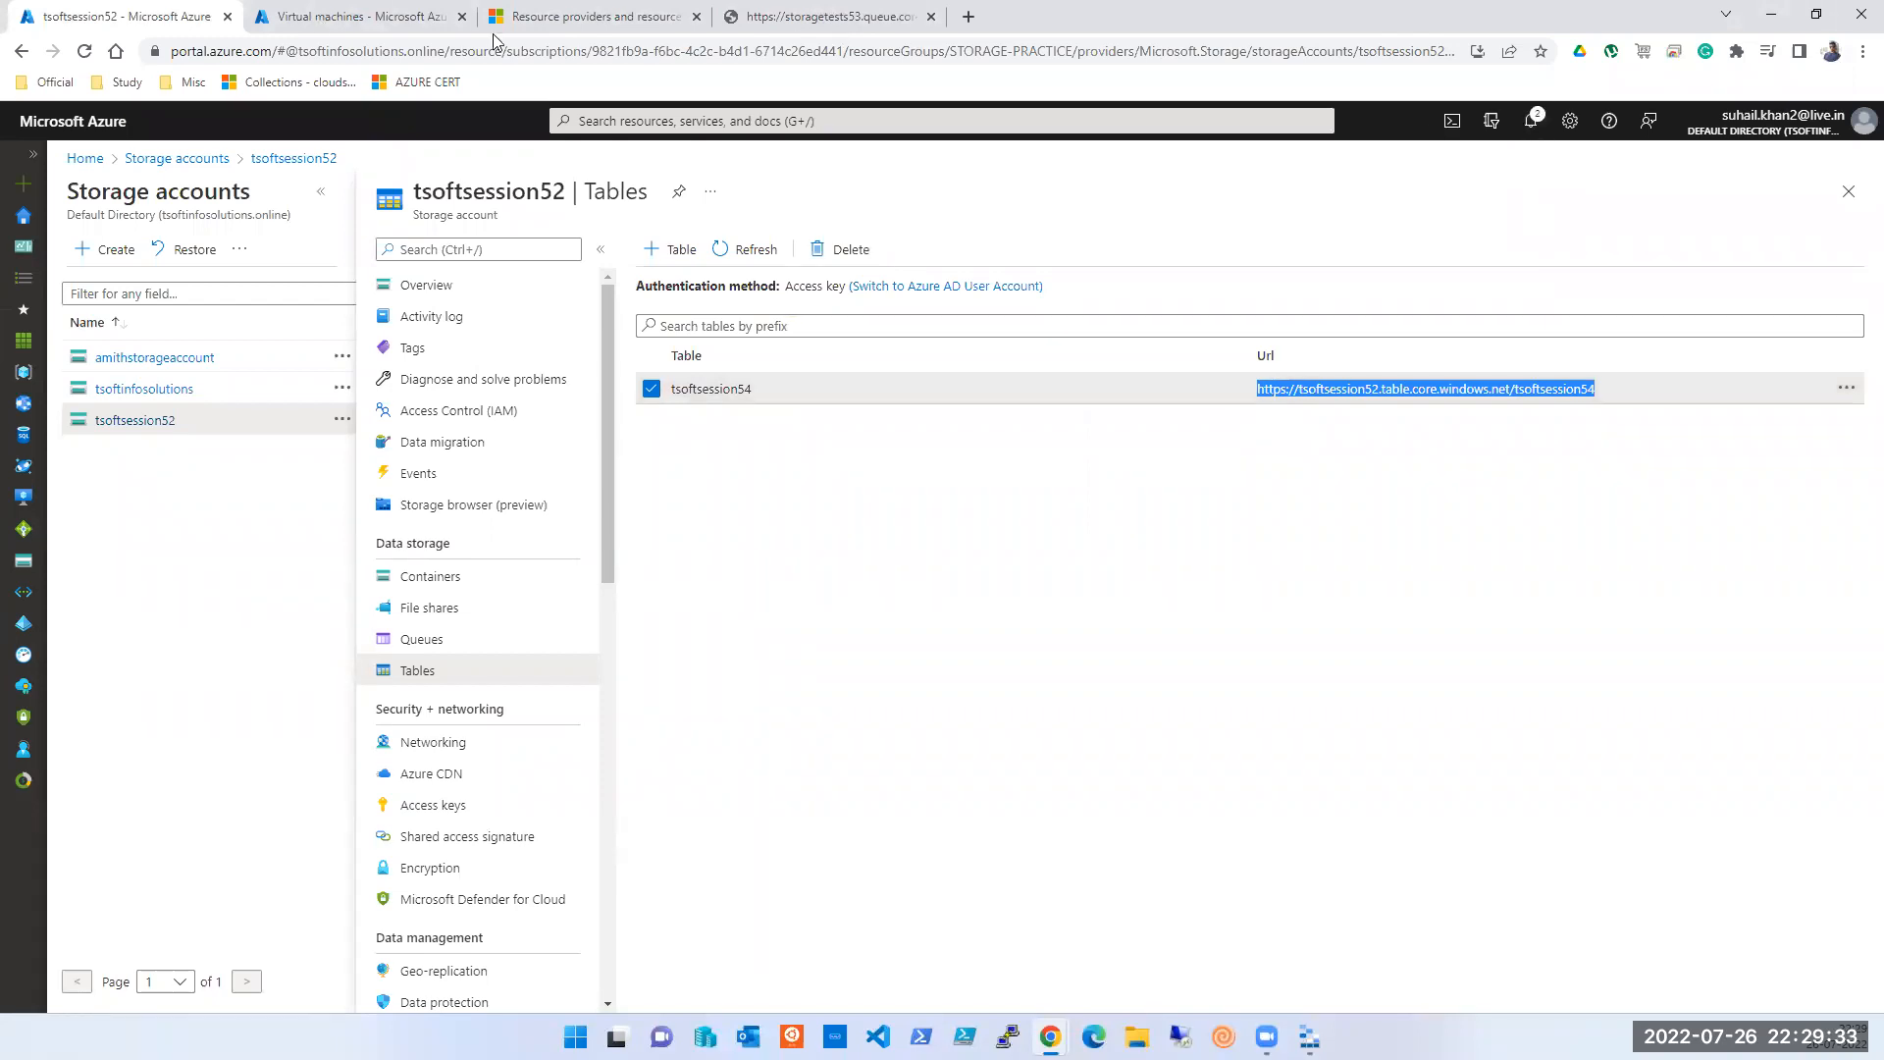
pyautogui.click(765, 16)
pyautogui.click(551, 47)
pyautogui.hotkey('ctrl', 'v')
pyautogui.press('Return')
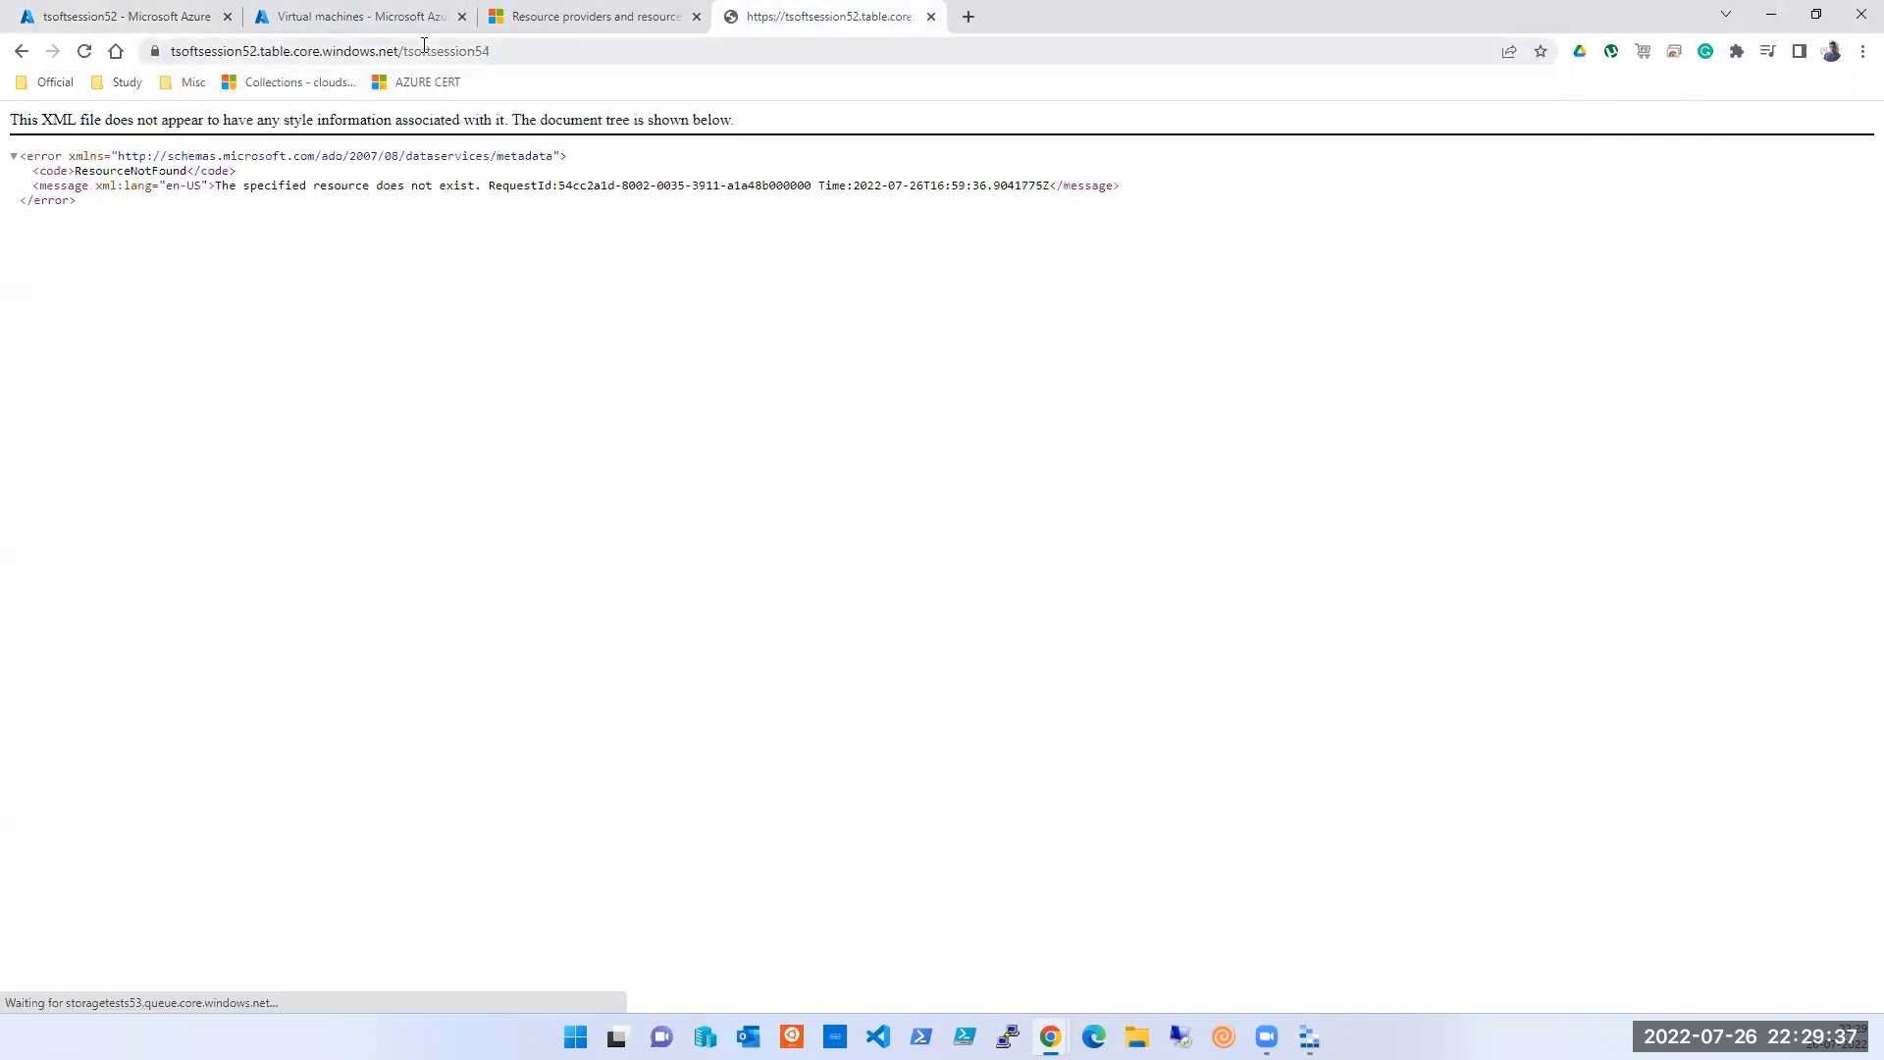
pyautogui.click(357, 24)
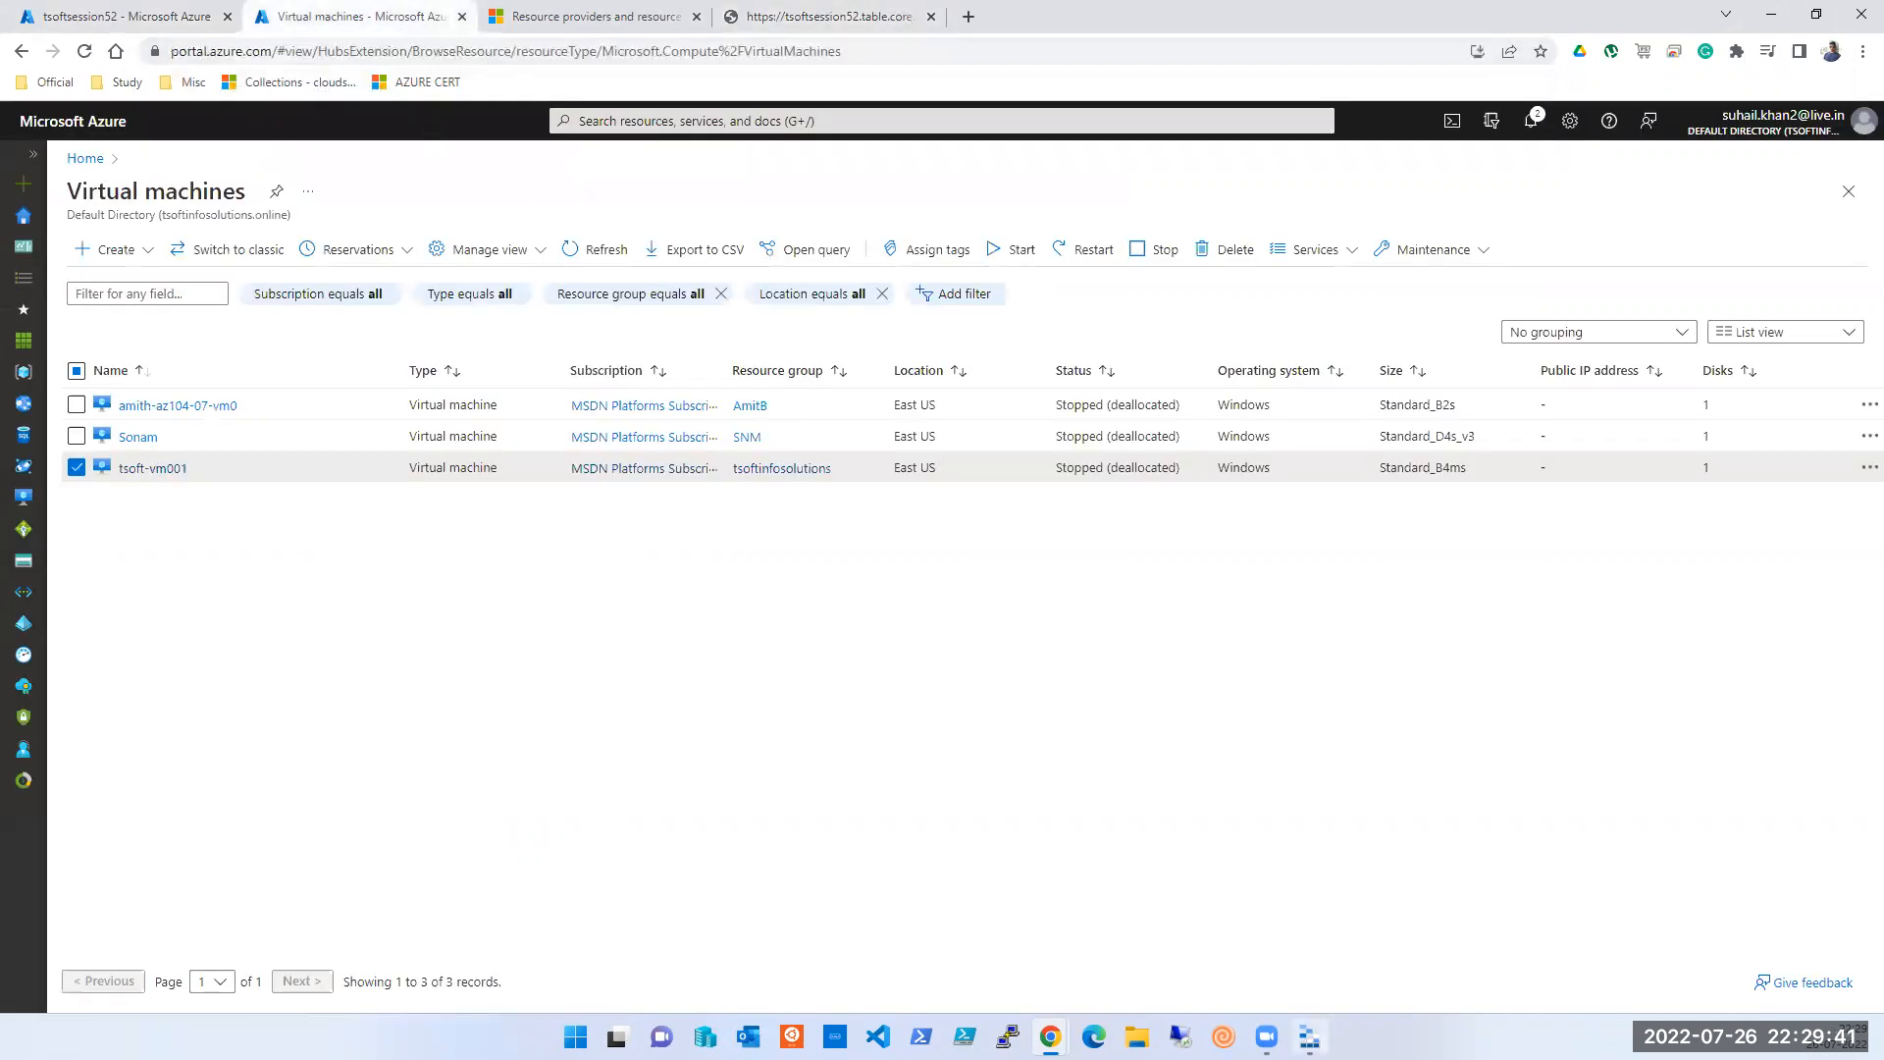
pyautogui.moveTo(1309, 1037)
pyautogui.click(88, 20)
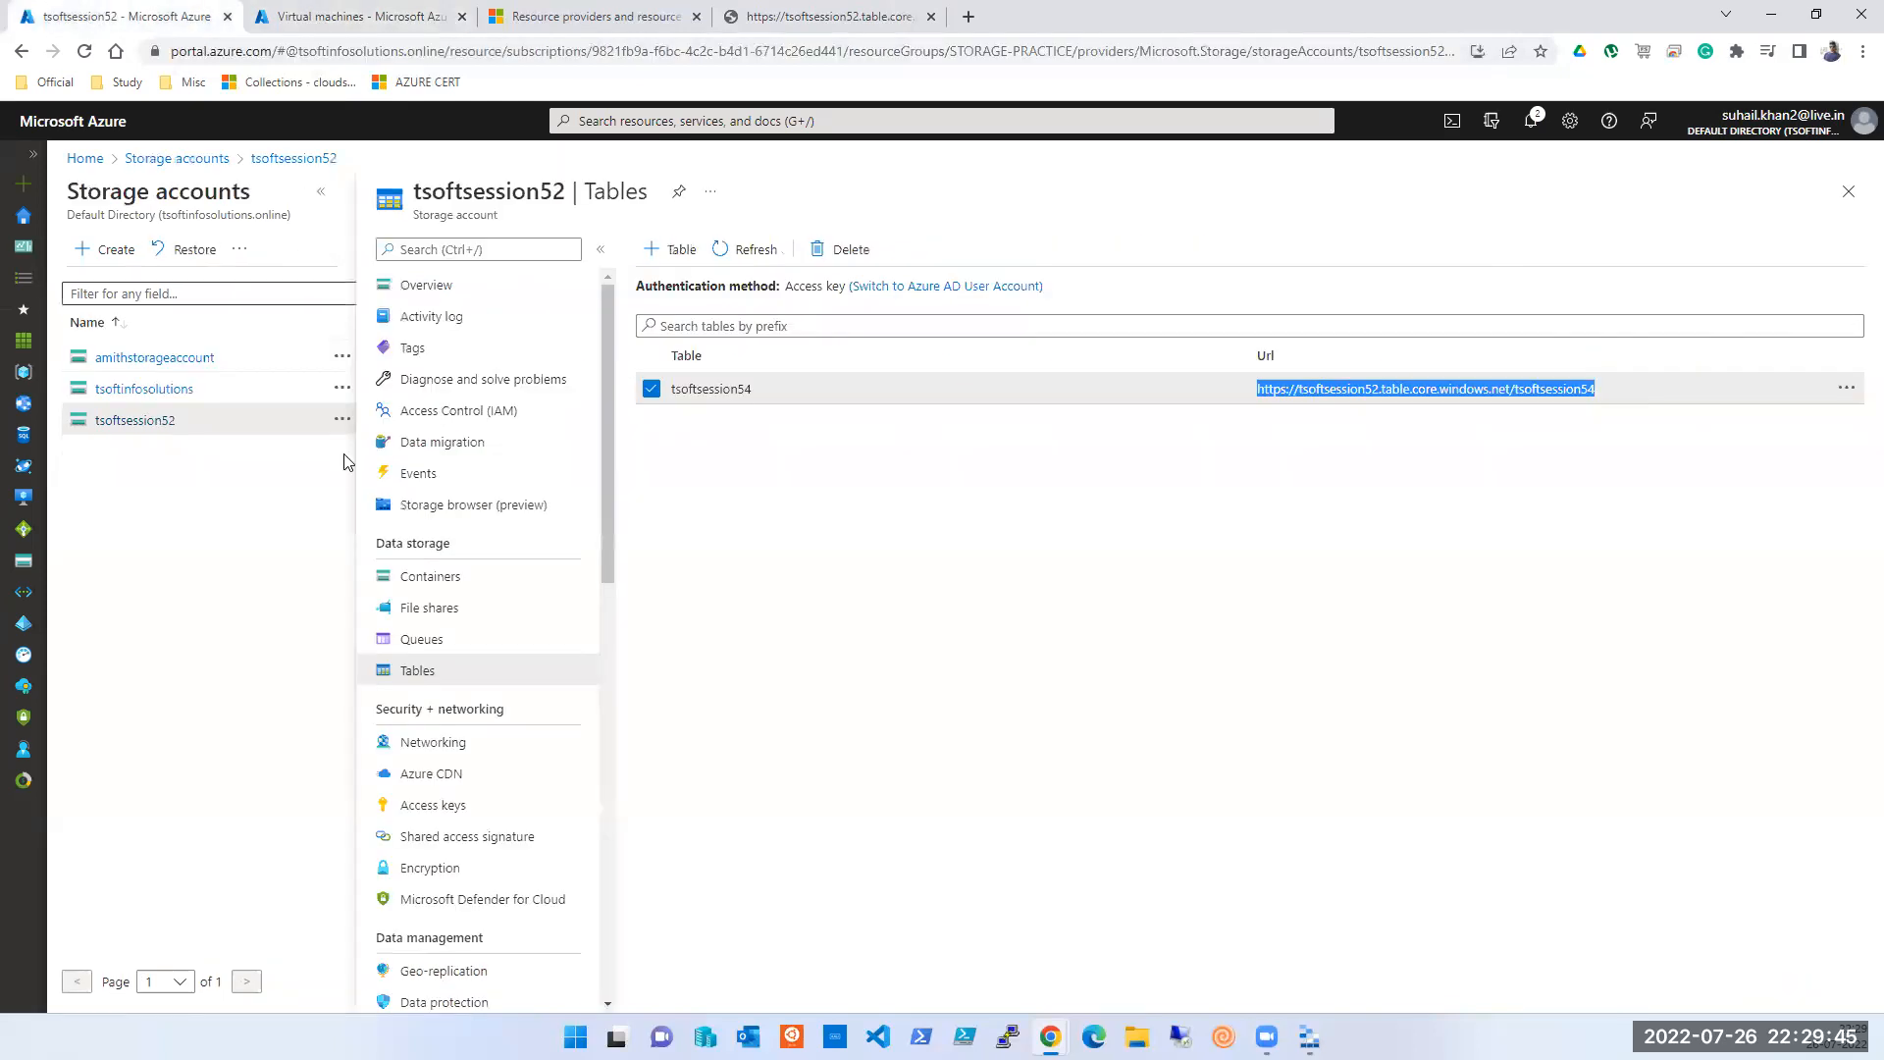
# - Open table tsoftsession54 in the Storage browser and dismiss the Add entity form unused
pyautogui.click(411, 510)
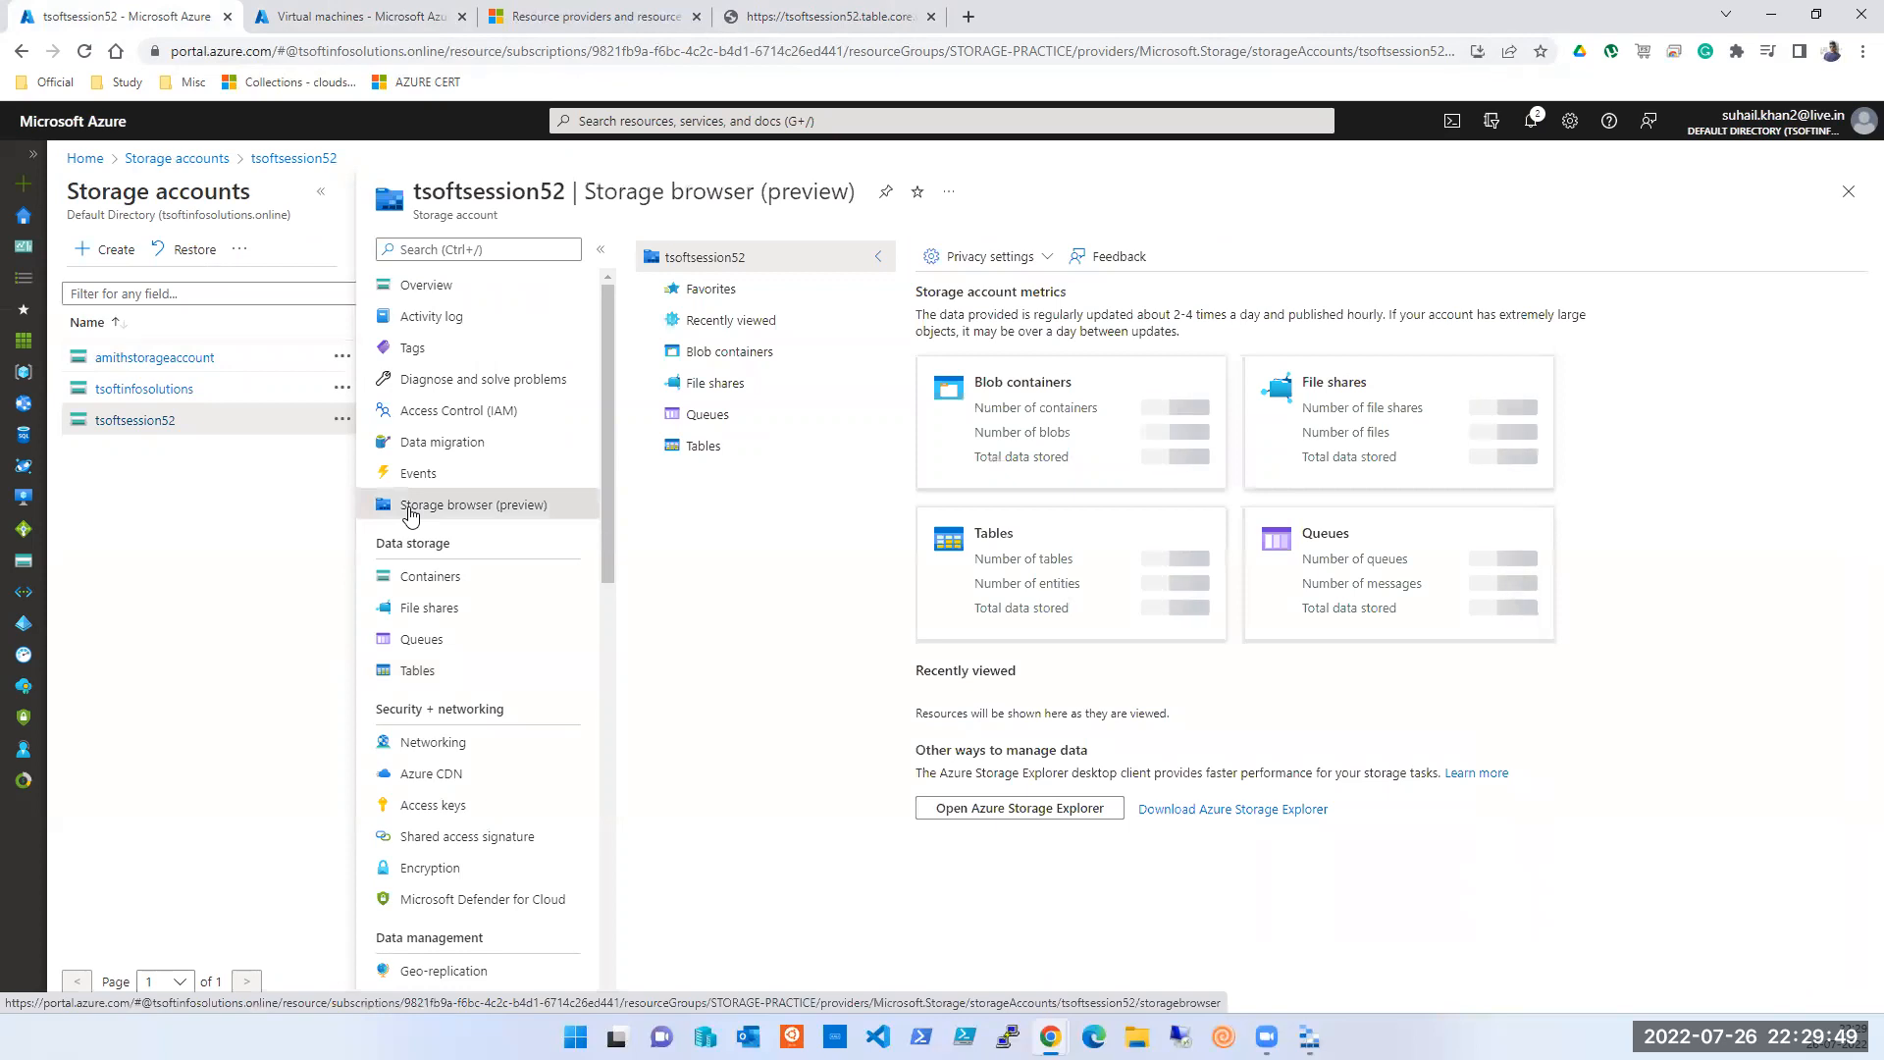
pyautogui.click(1024, 584)
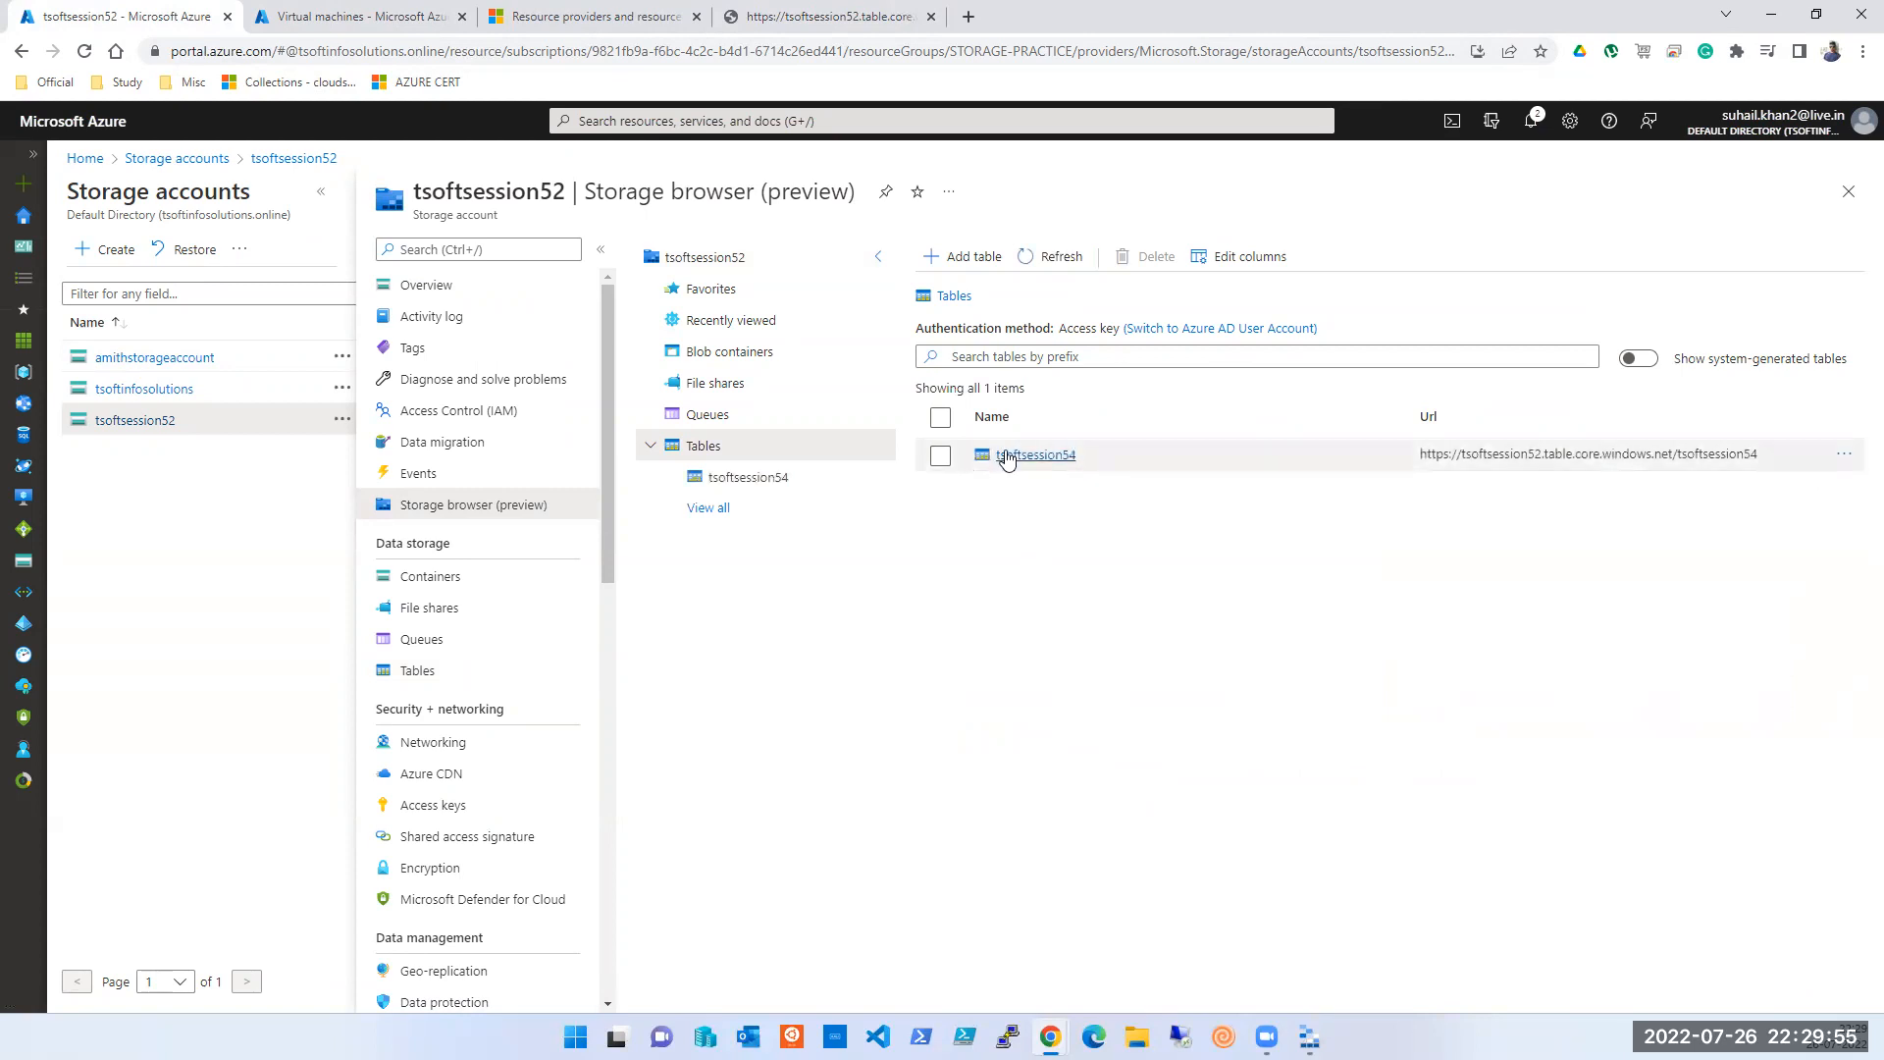
pyautogui.click(1006, 456)
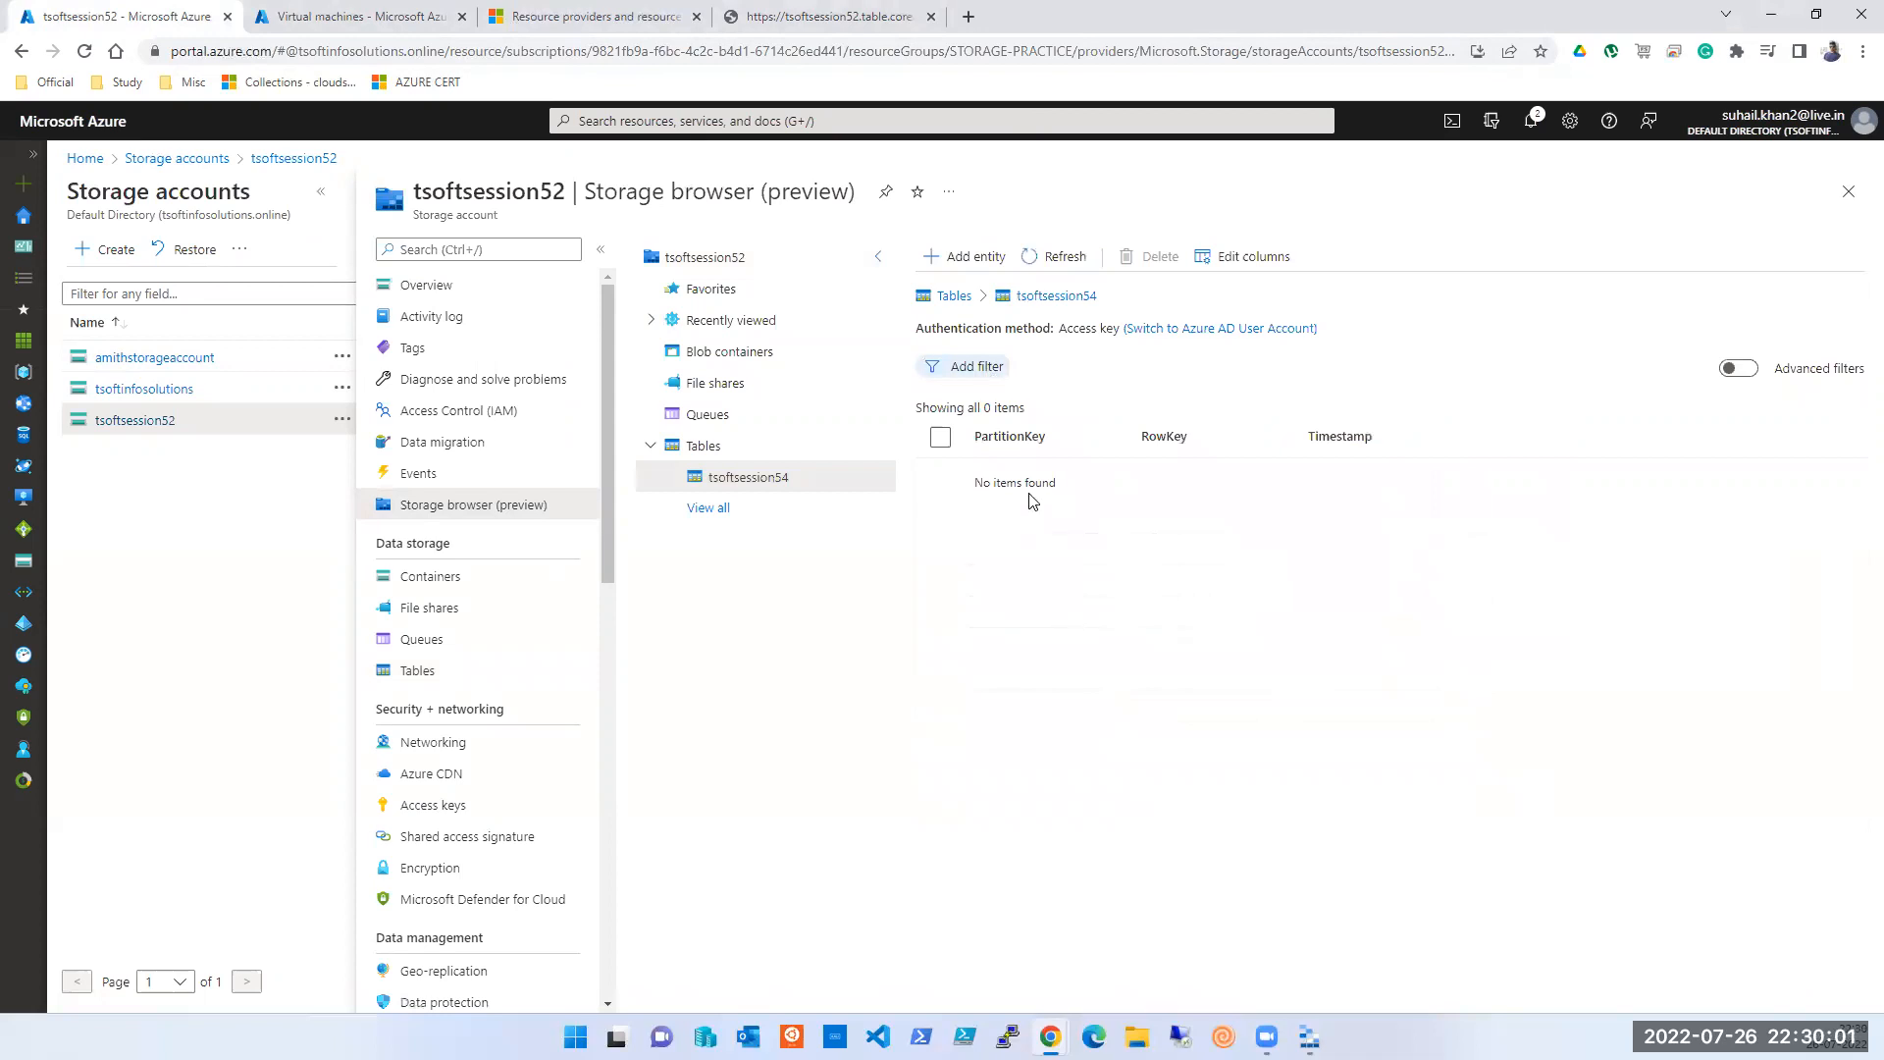
pyautogui.click(946, 265)
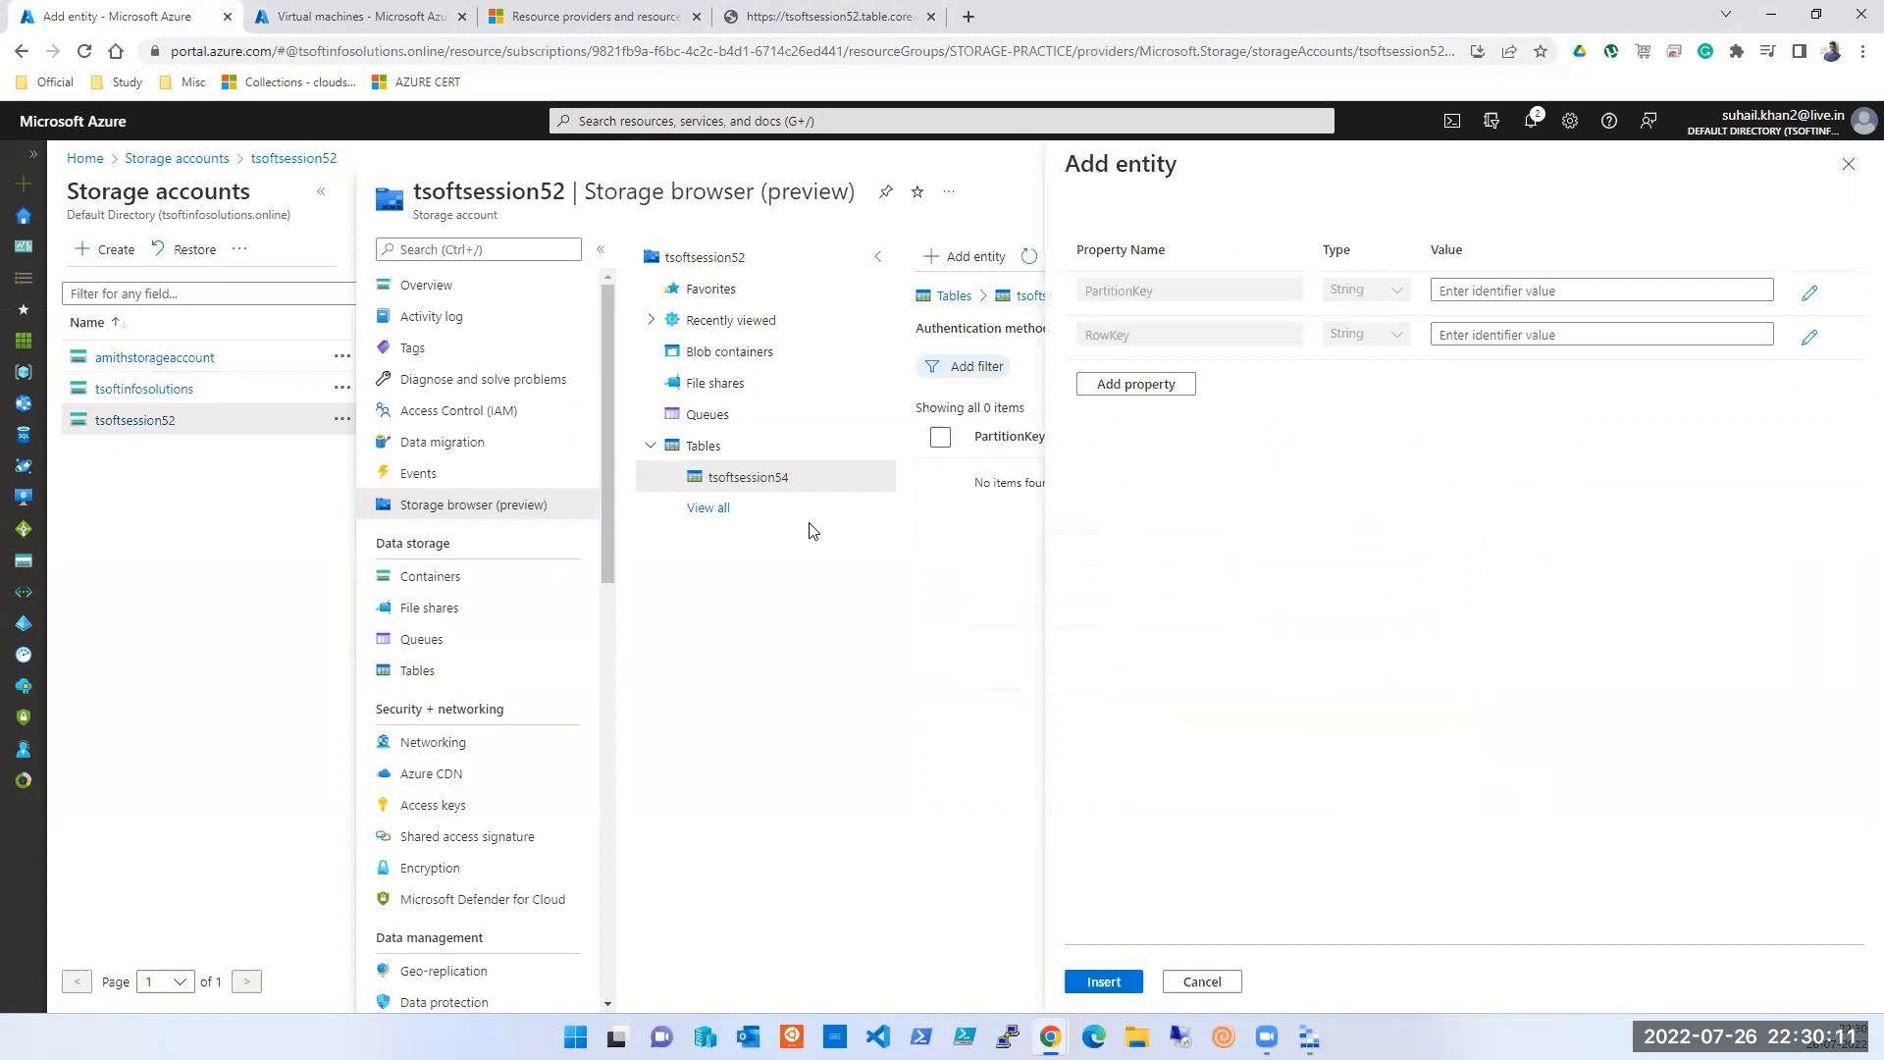
pyautogui.click(1846, 167)
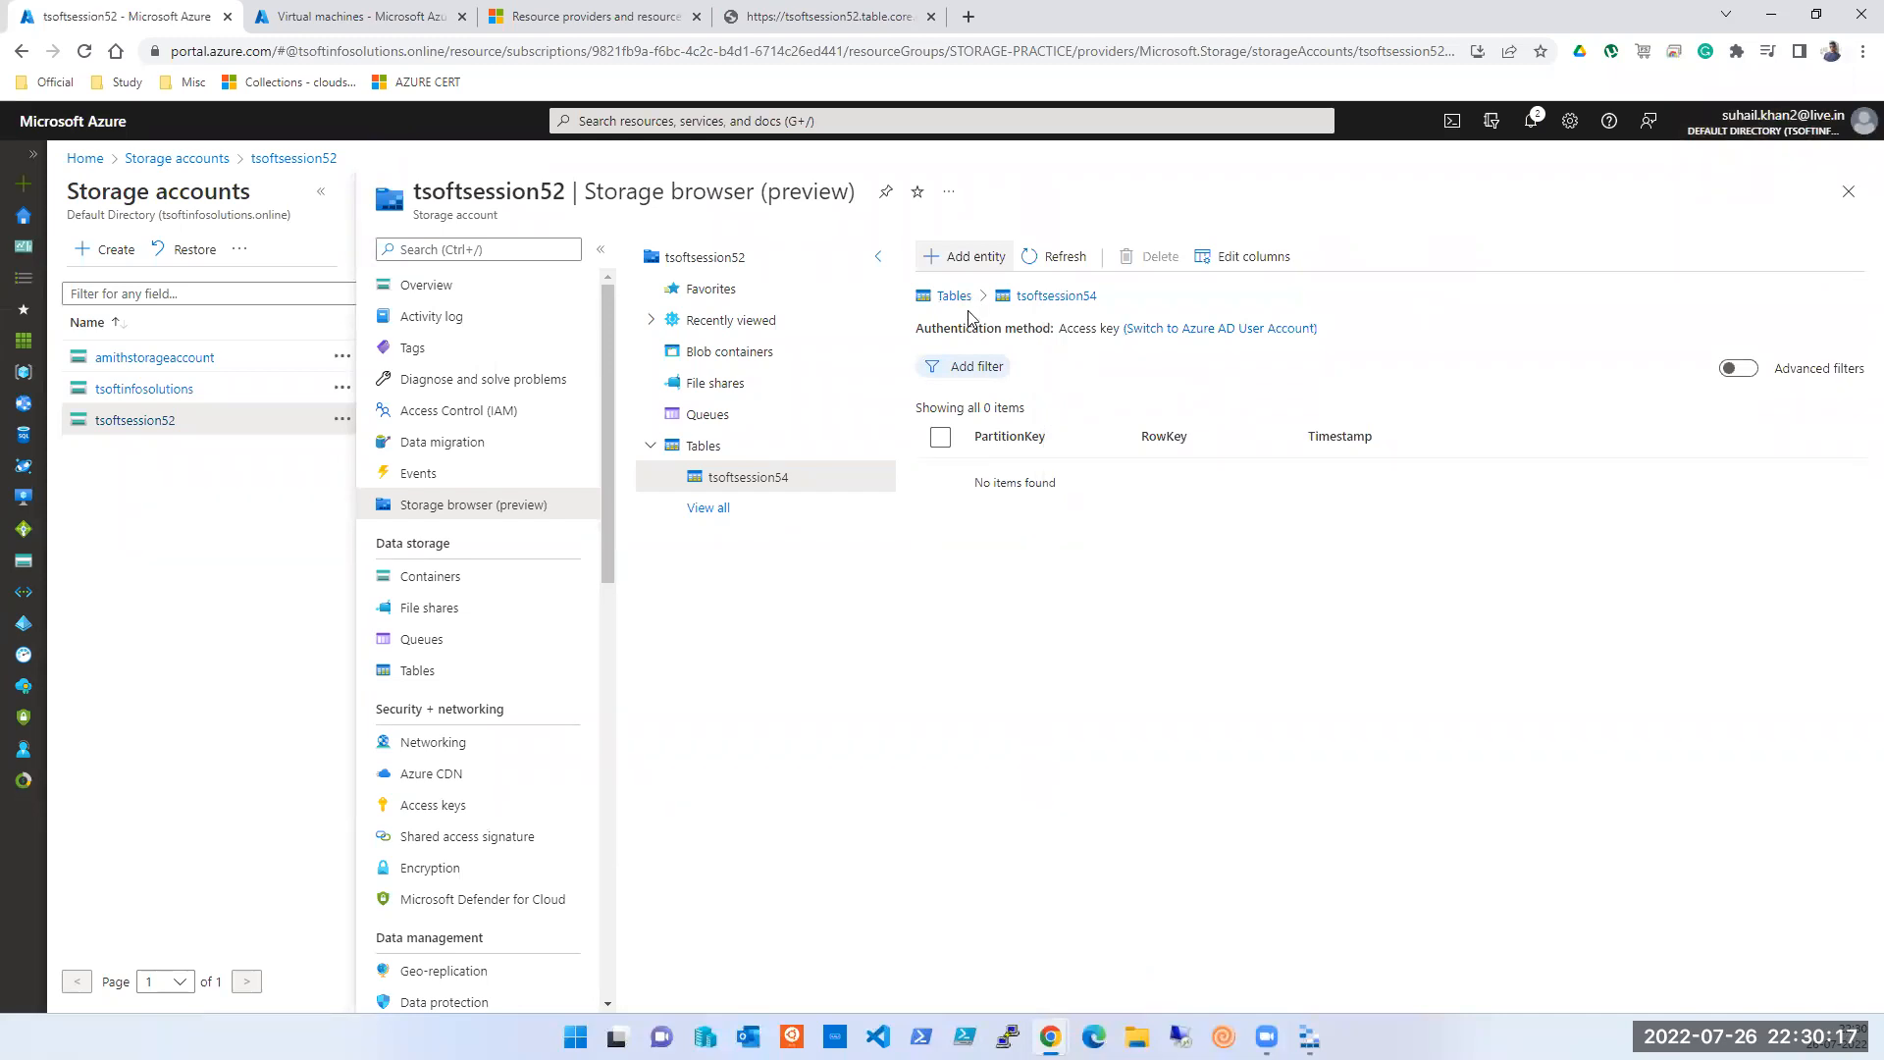
# - Refresh the VM list, copy tsoft-vm001's public IP 20.124.206.113, and paste it into a new tab
pyautogui.click(336, 19)
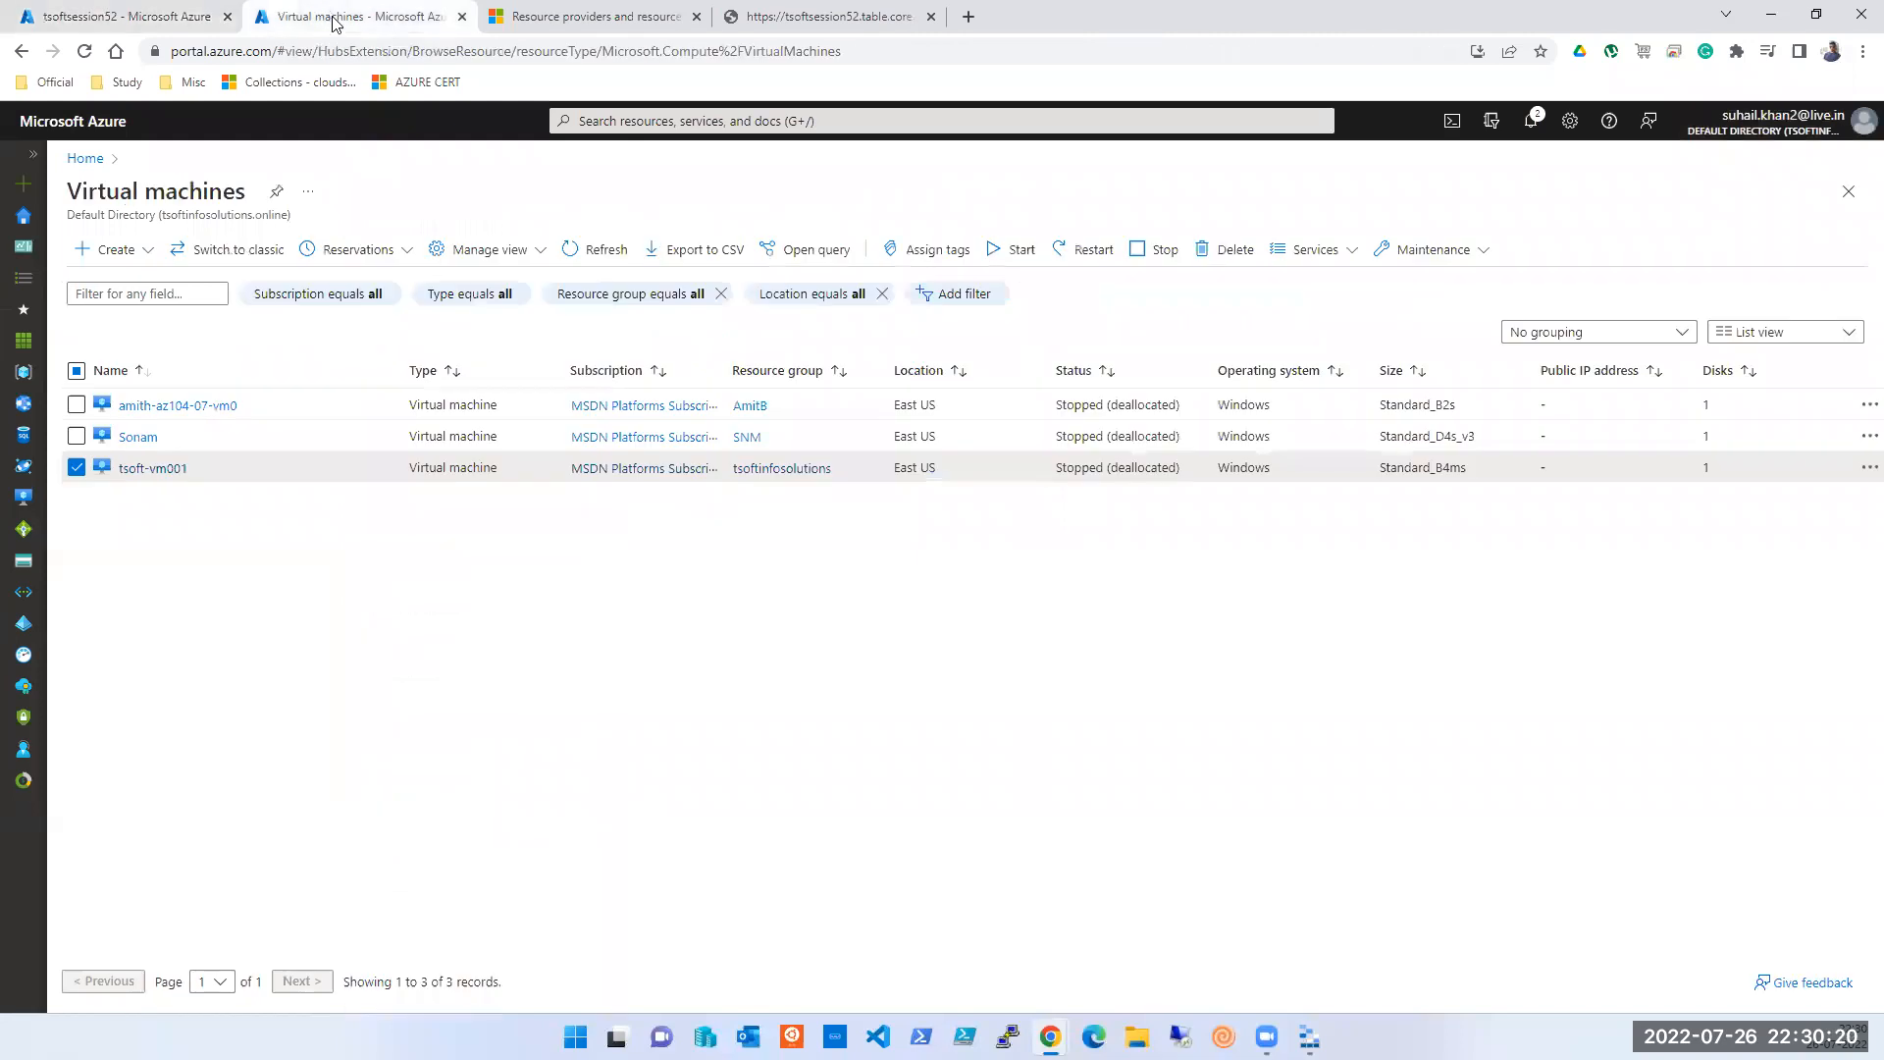
pyautogui.click(595, 251)
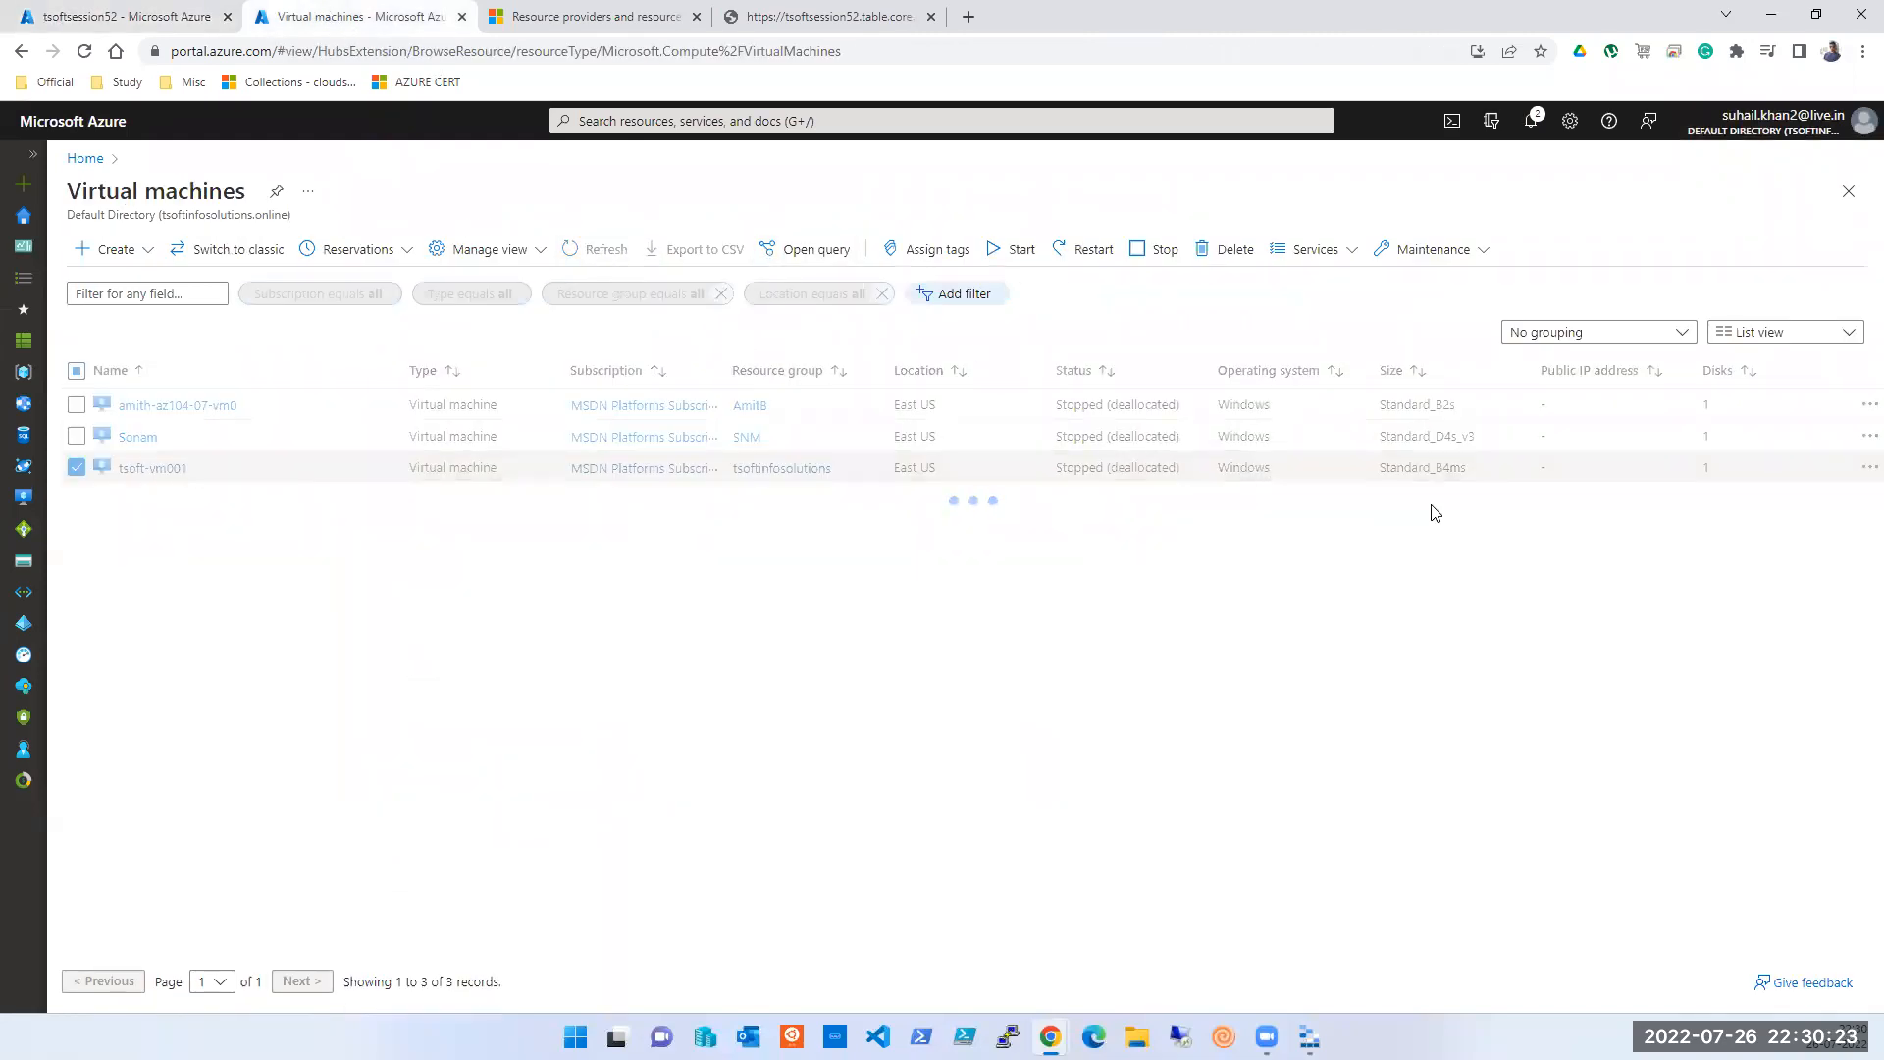
pyautogui.doubleClick(1594, 468)
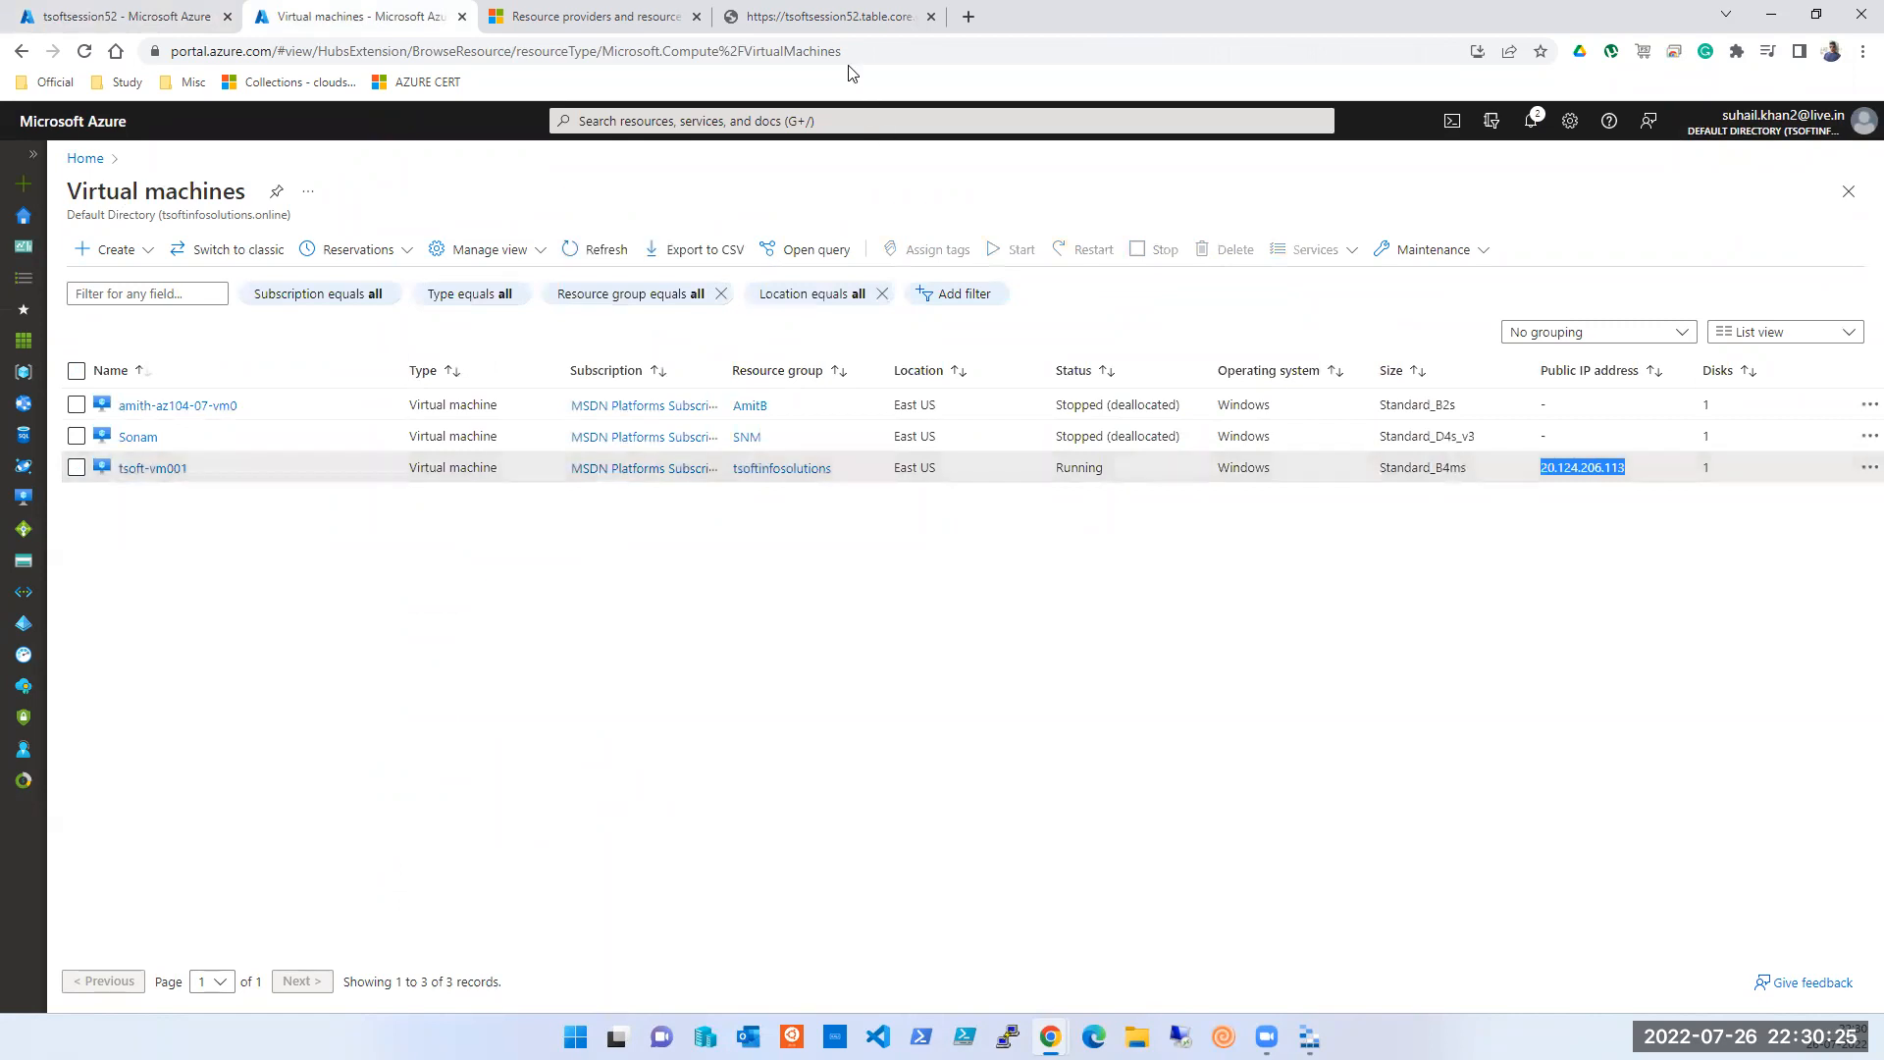
pyautogui.click(969, 16)
pyautogui.write('20.124.206.113')
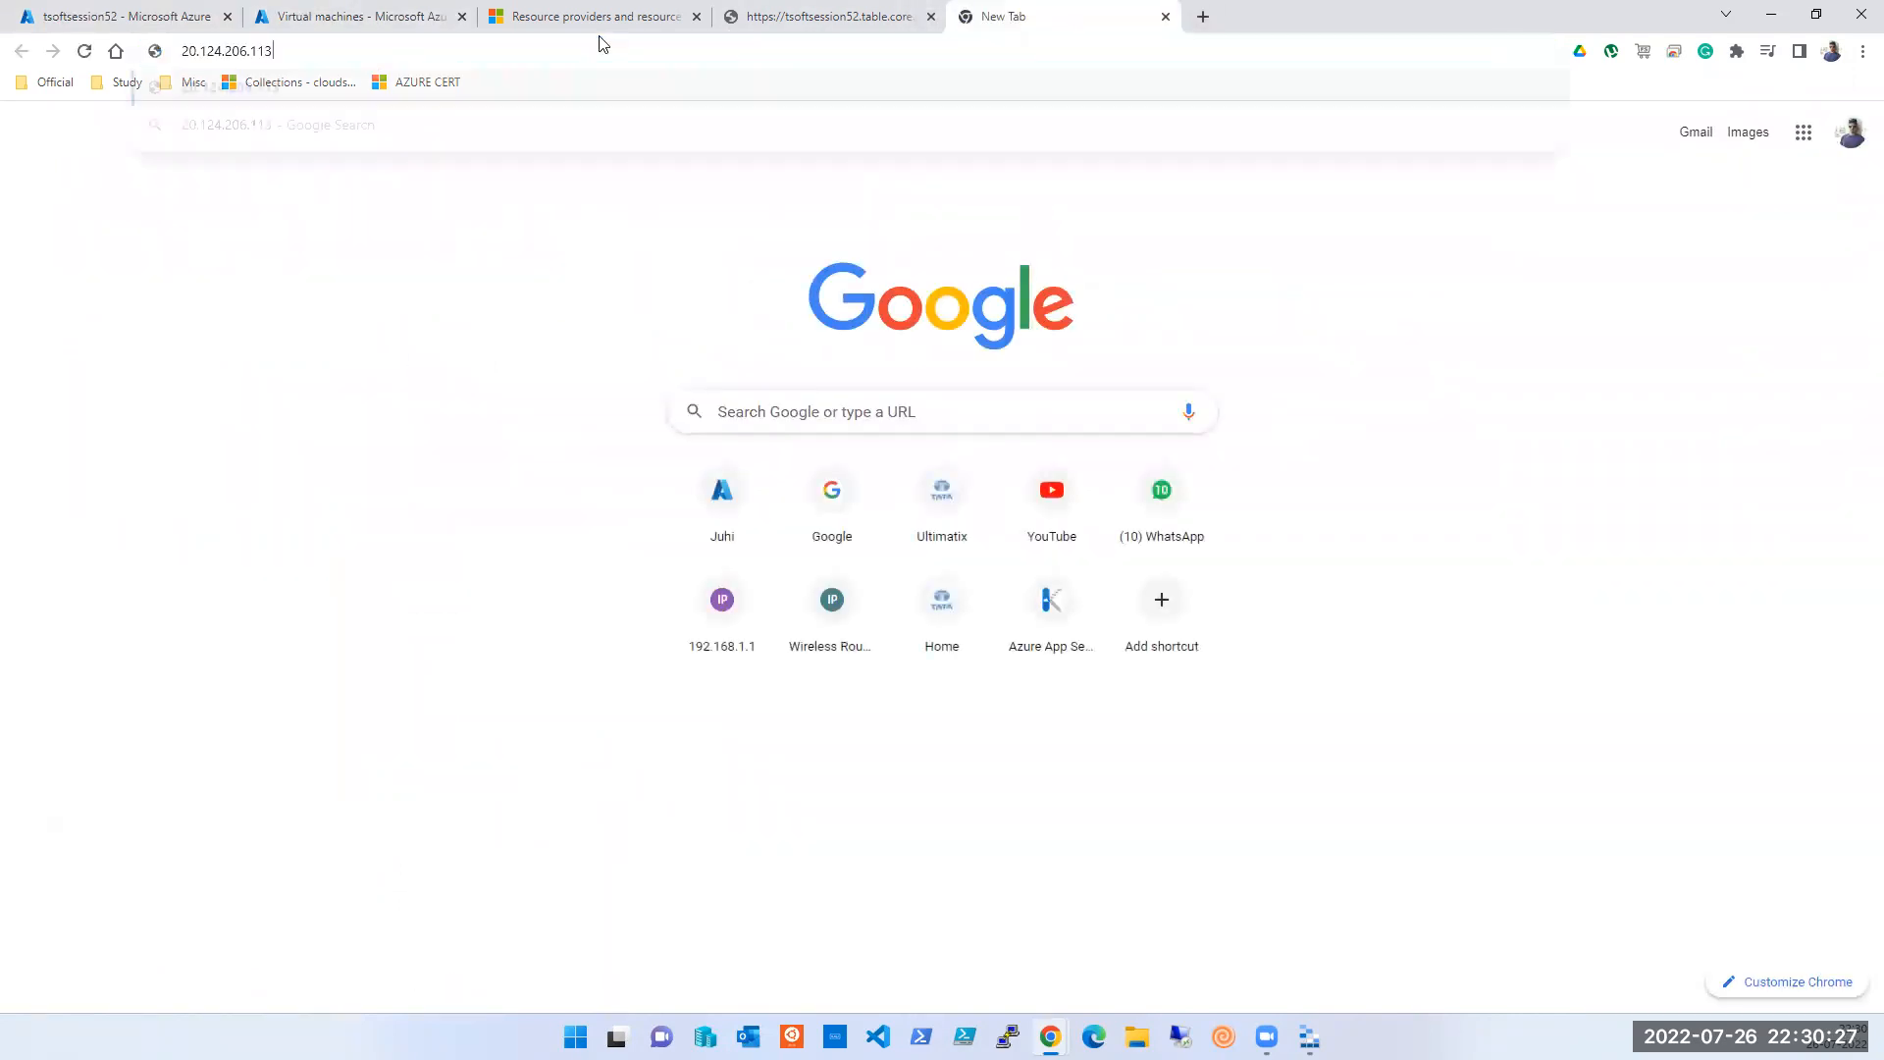
# - Load the site at the VM's IP and send the contact message 'Looking for az 104 classes'
pyautogui.press('Return')
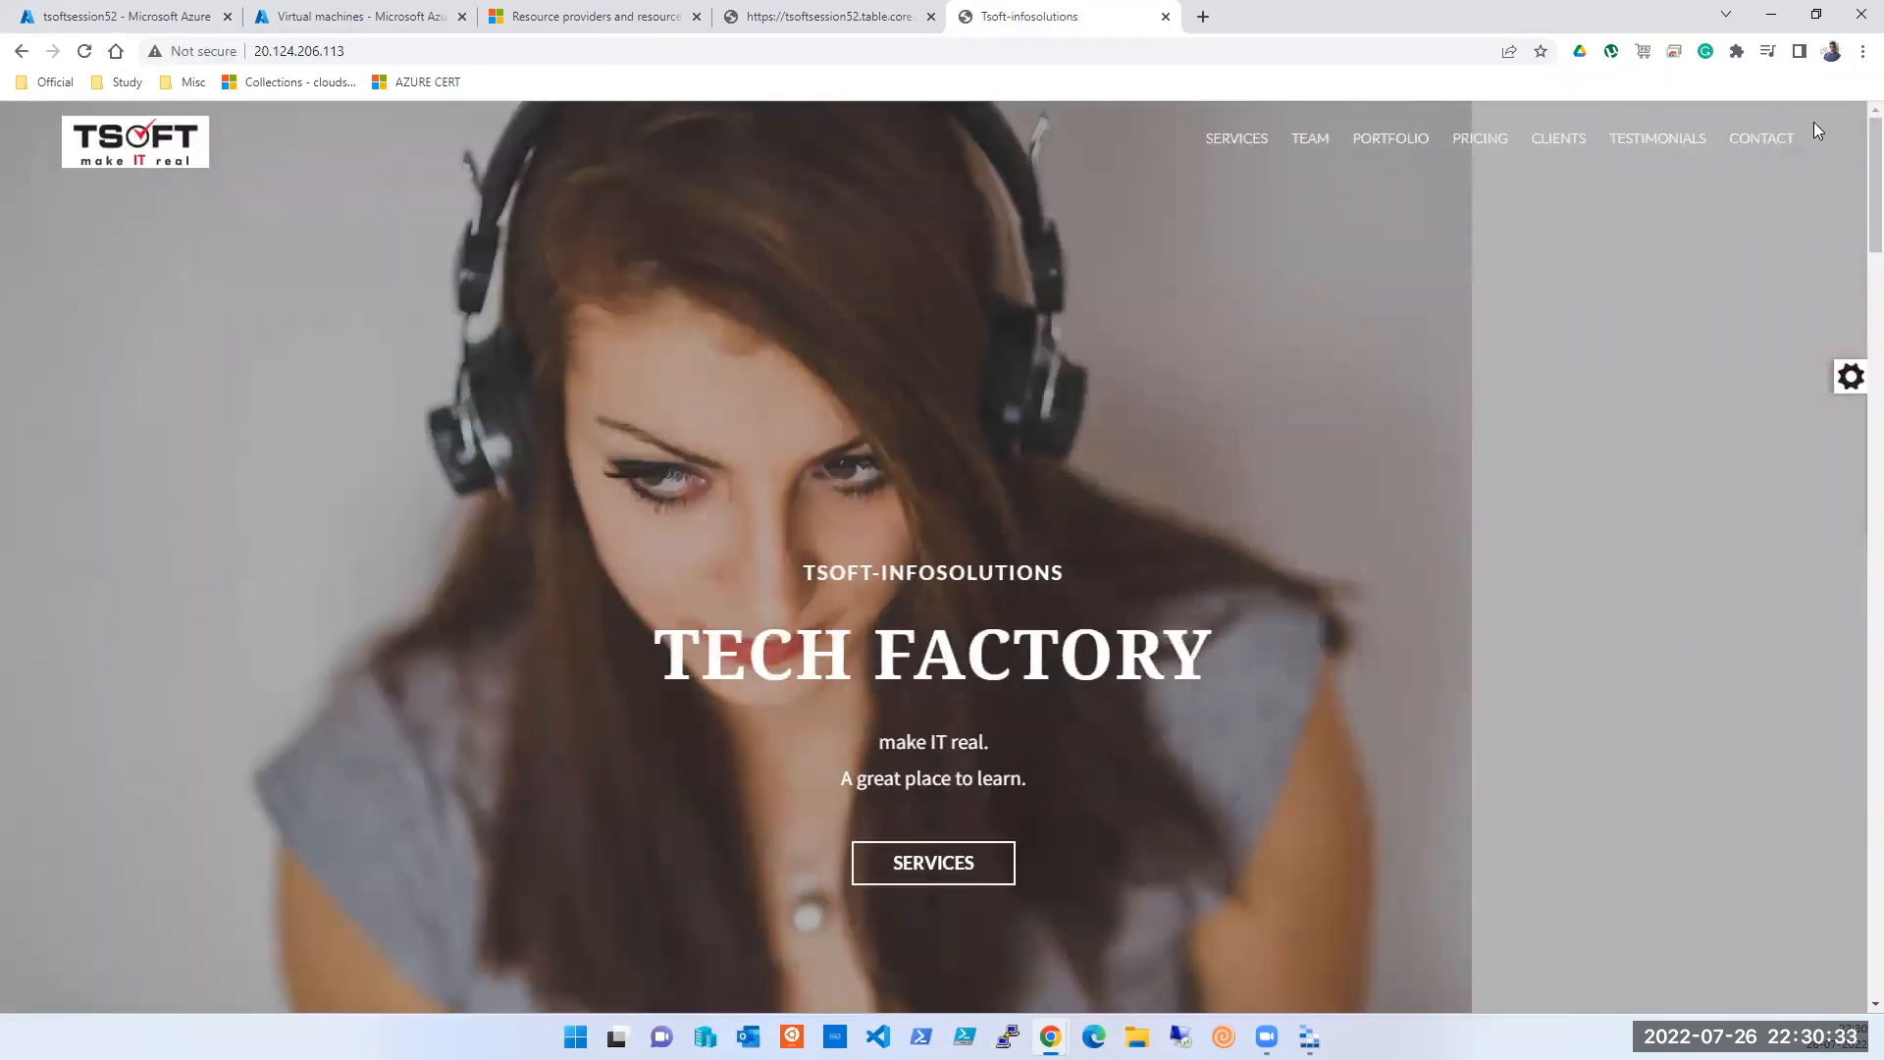
pyautogui.click(1754, 145)
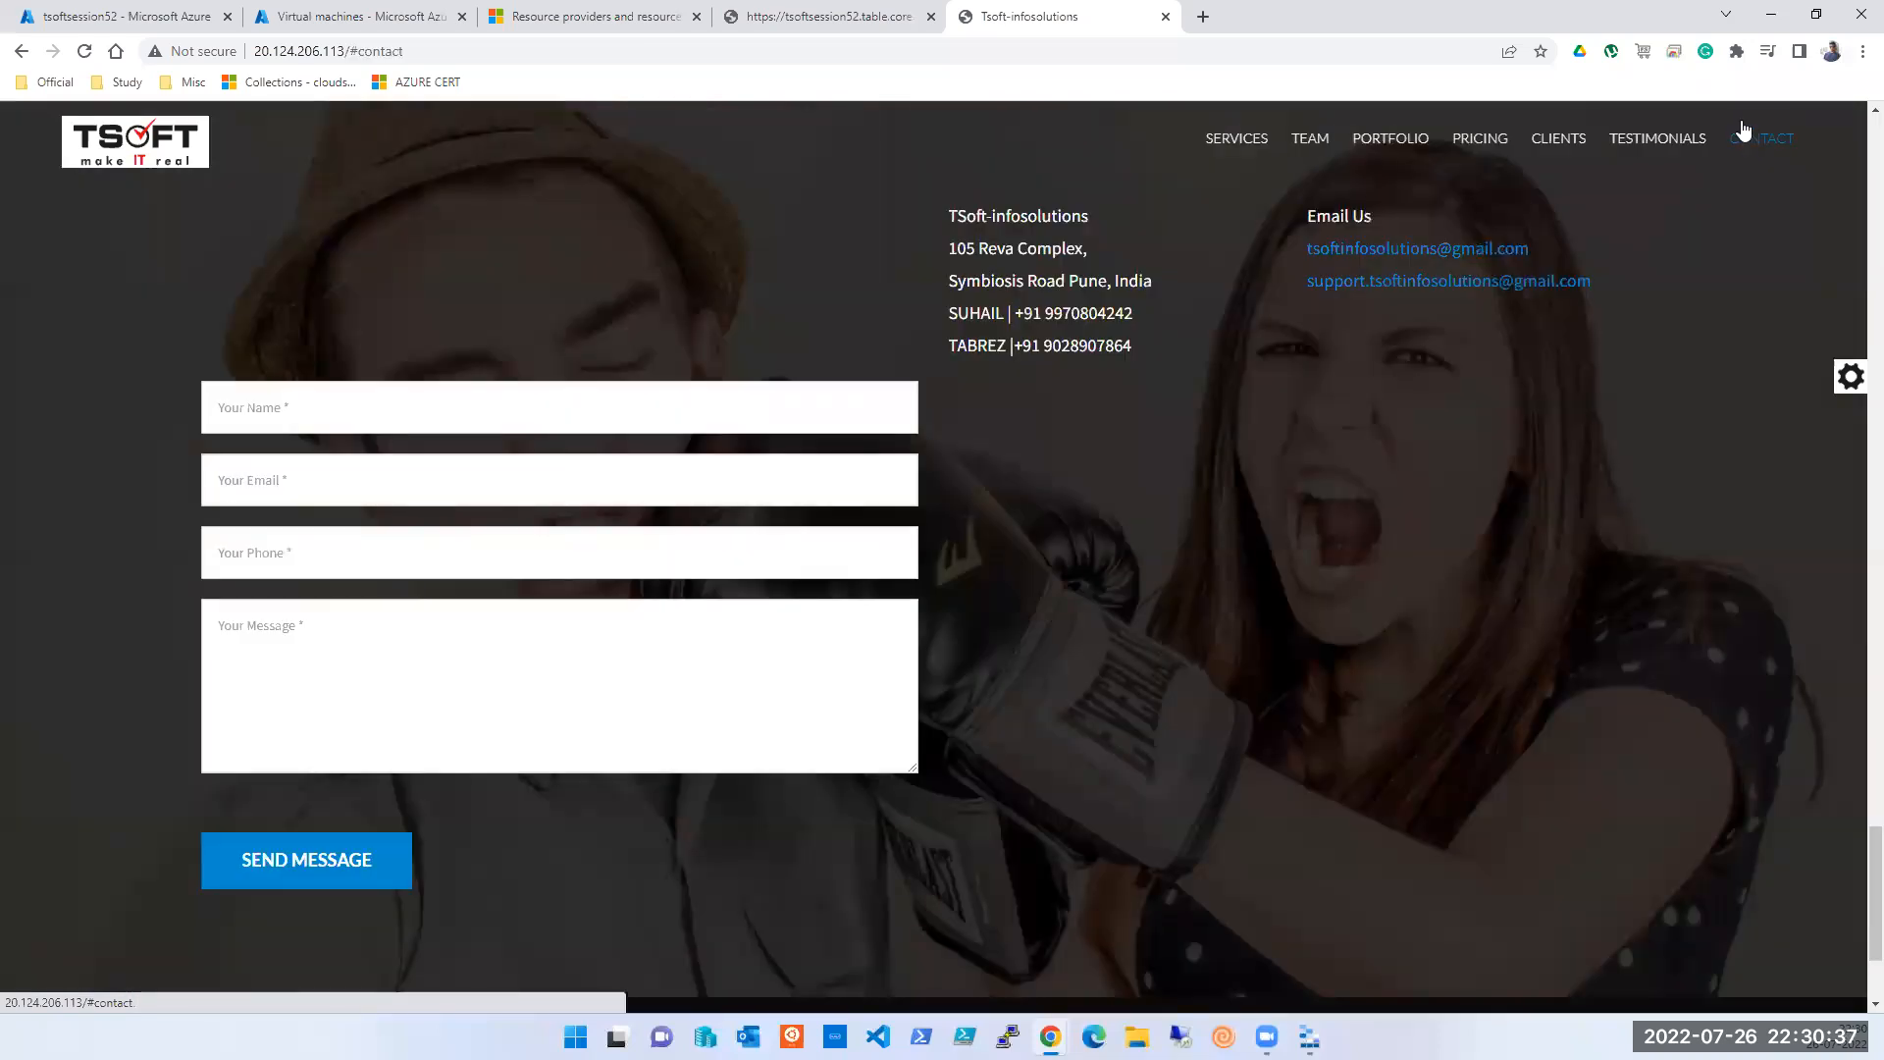
pyautogui.click(275, 407)
pyautogui.click(320, 457)
pyautogui.click(377, 607)
pyautogui.write('Looking for az 104 c;')
pyautogui.press('BackSpace')
pyautogui.write('lasses')
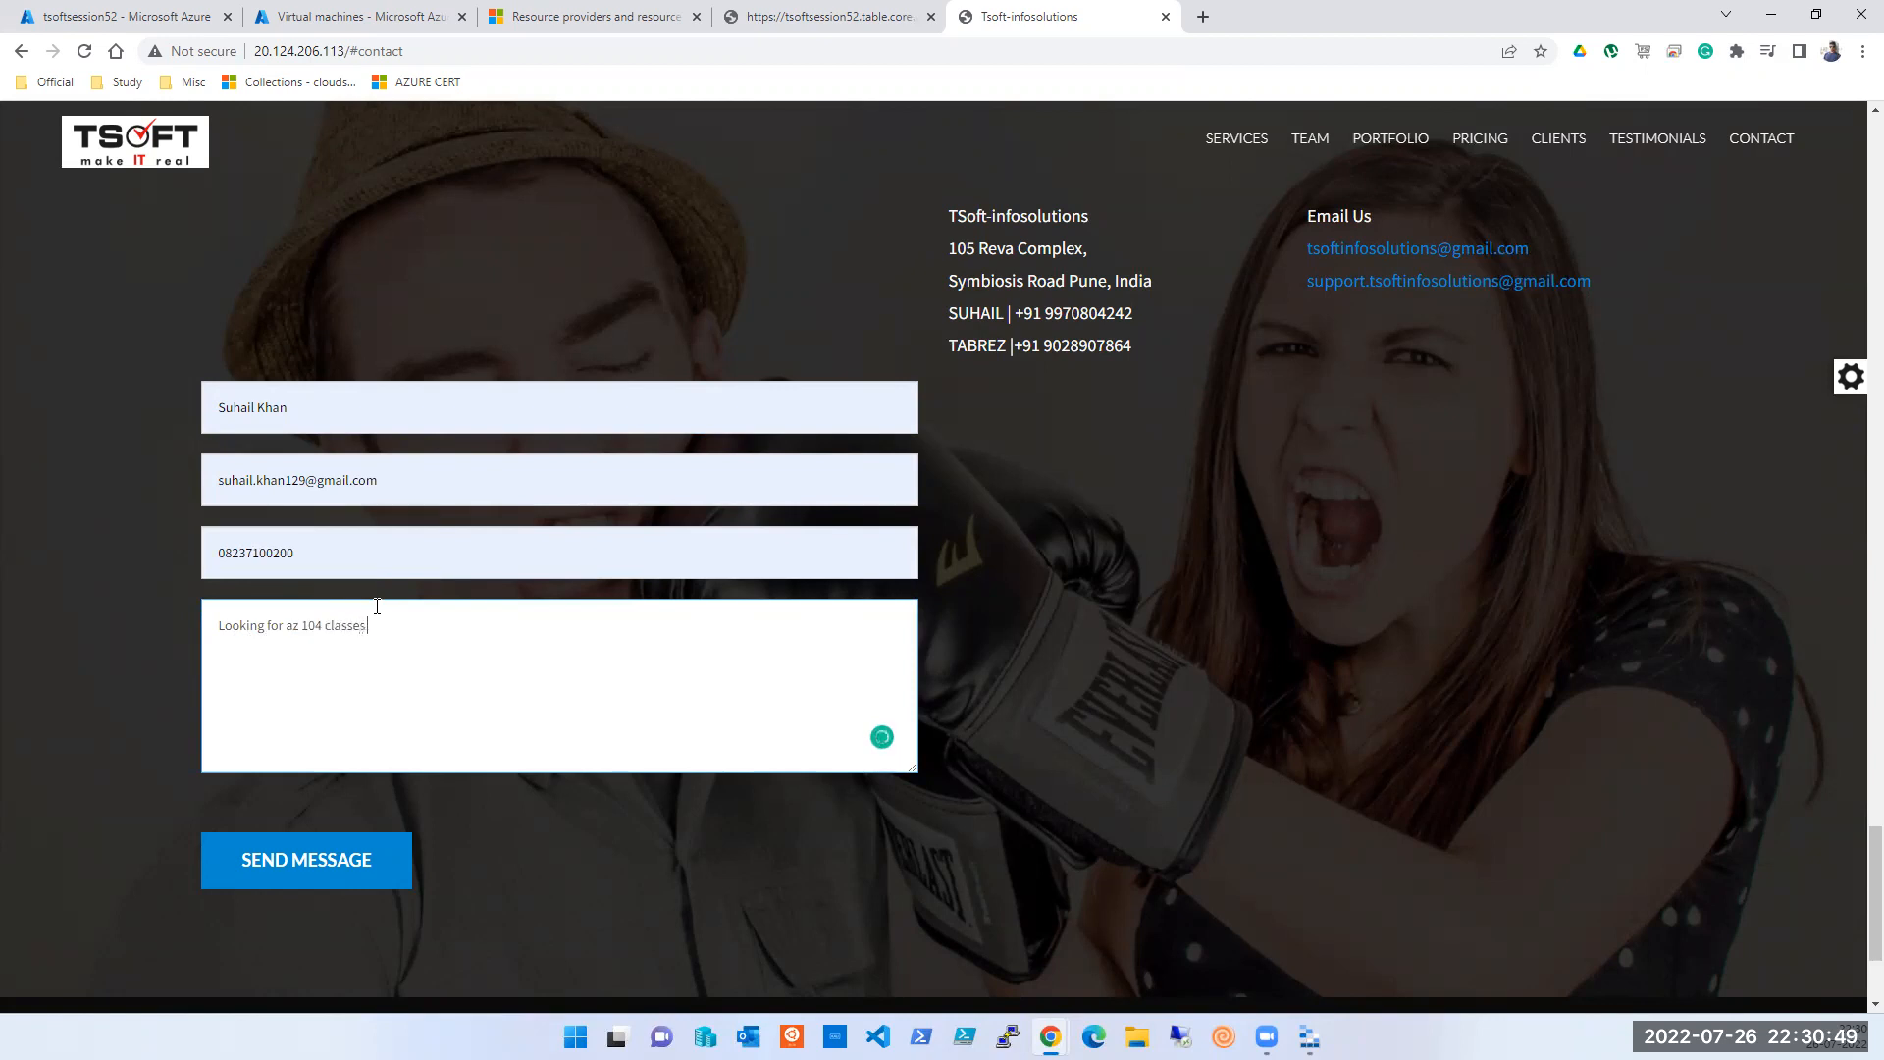
pyautogui.click(357, 879)
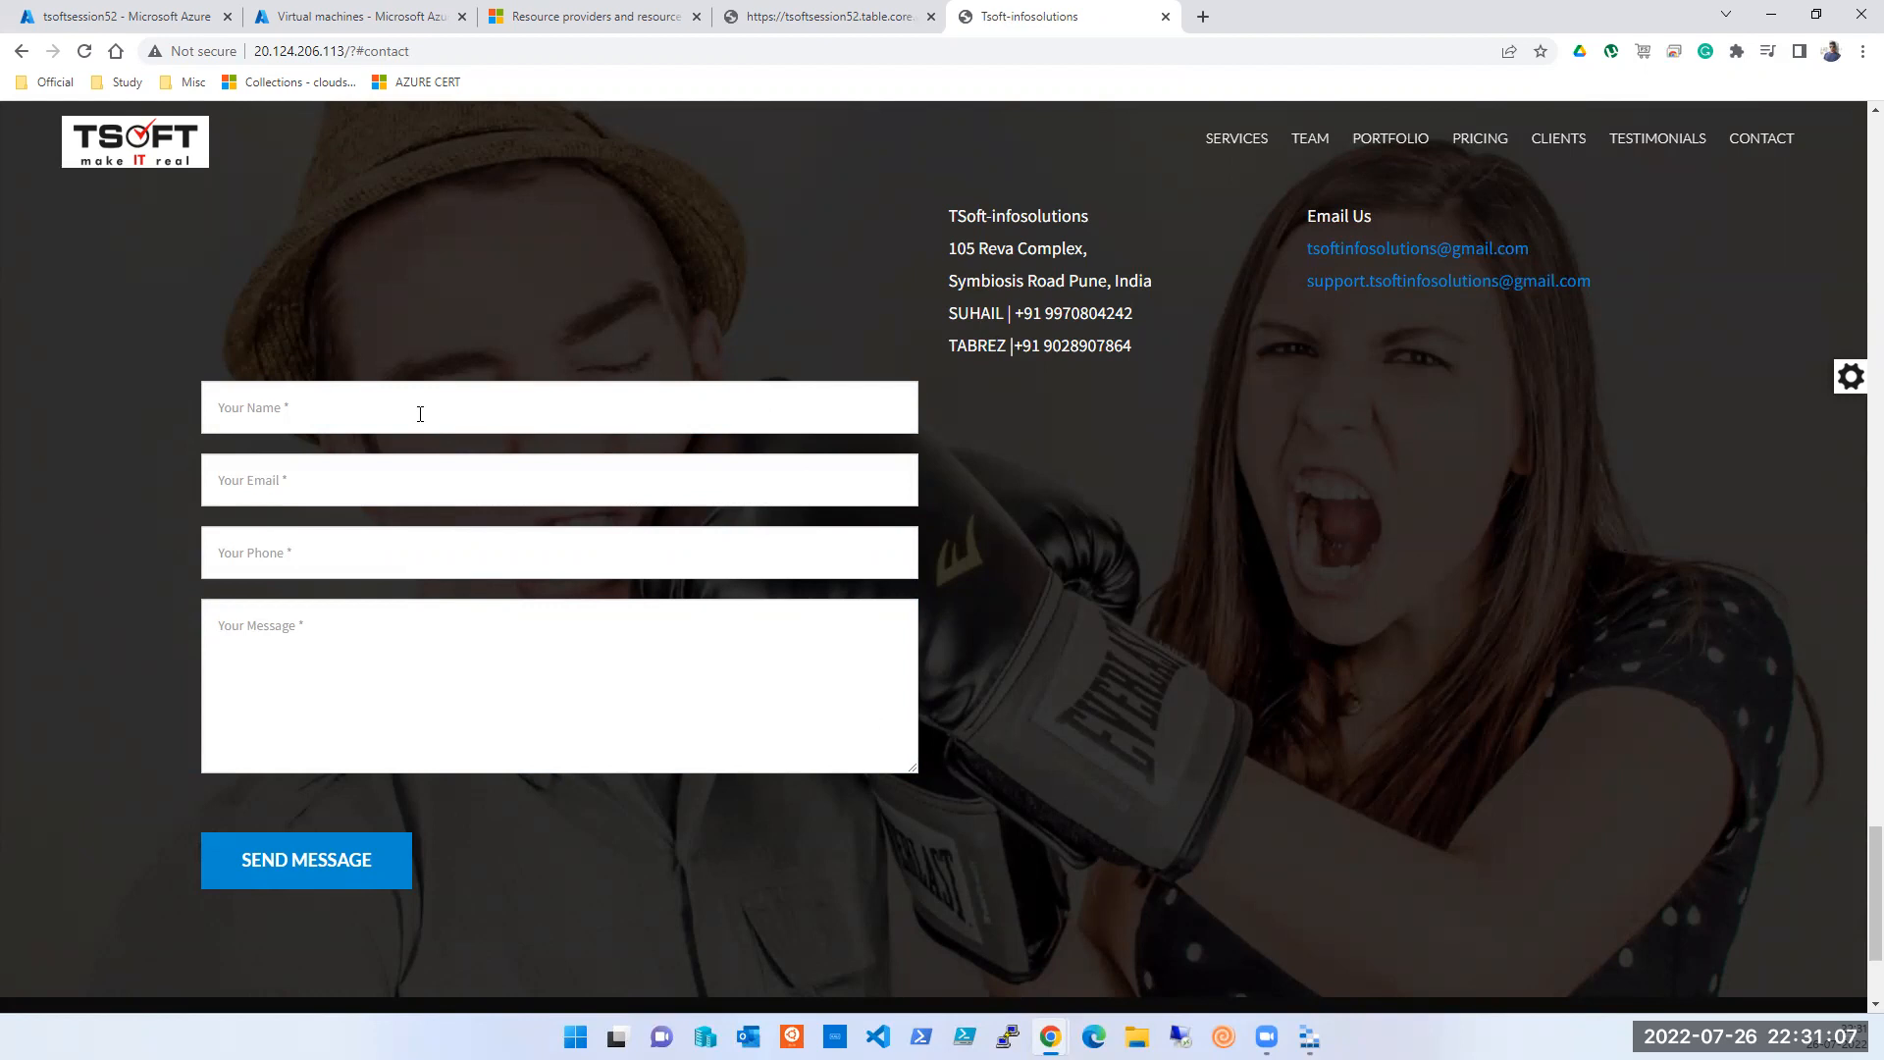
# - Look through the open browser tabs and return to the Azure Storage browser
pyautogui.click(786, 16)
pyautogui.click(593, 19)
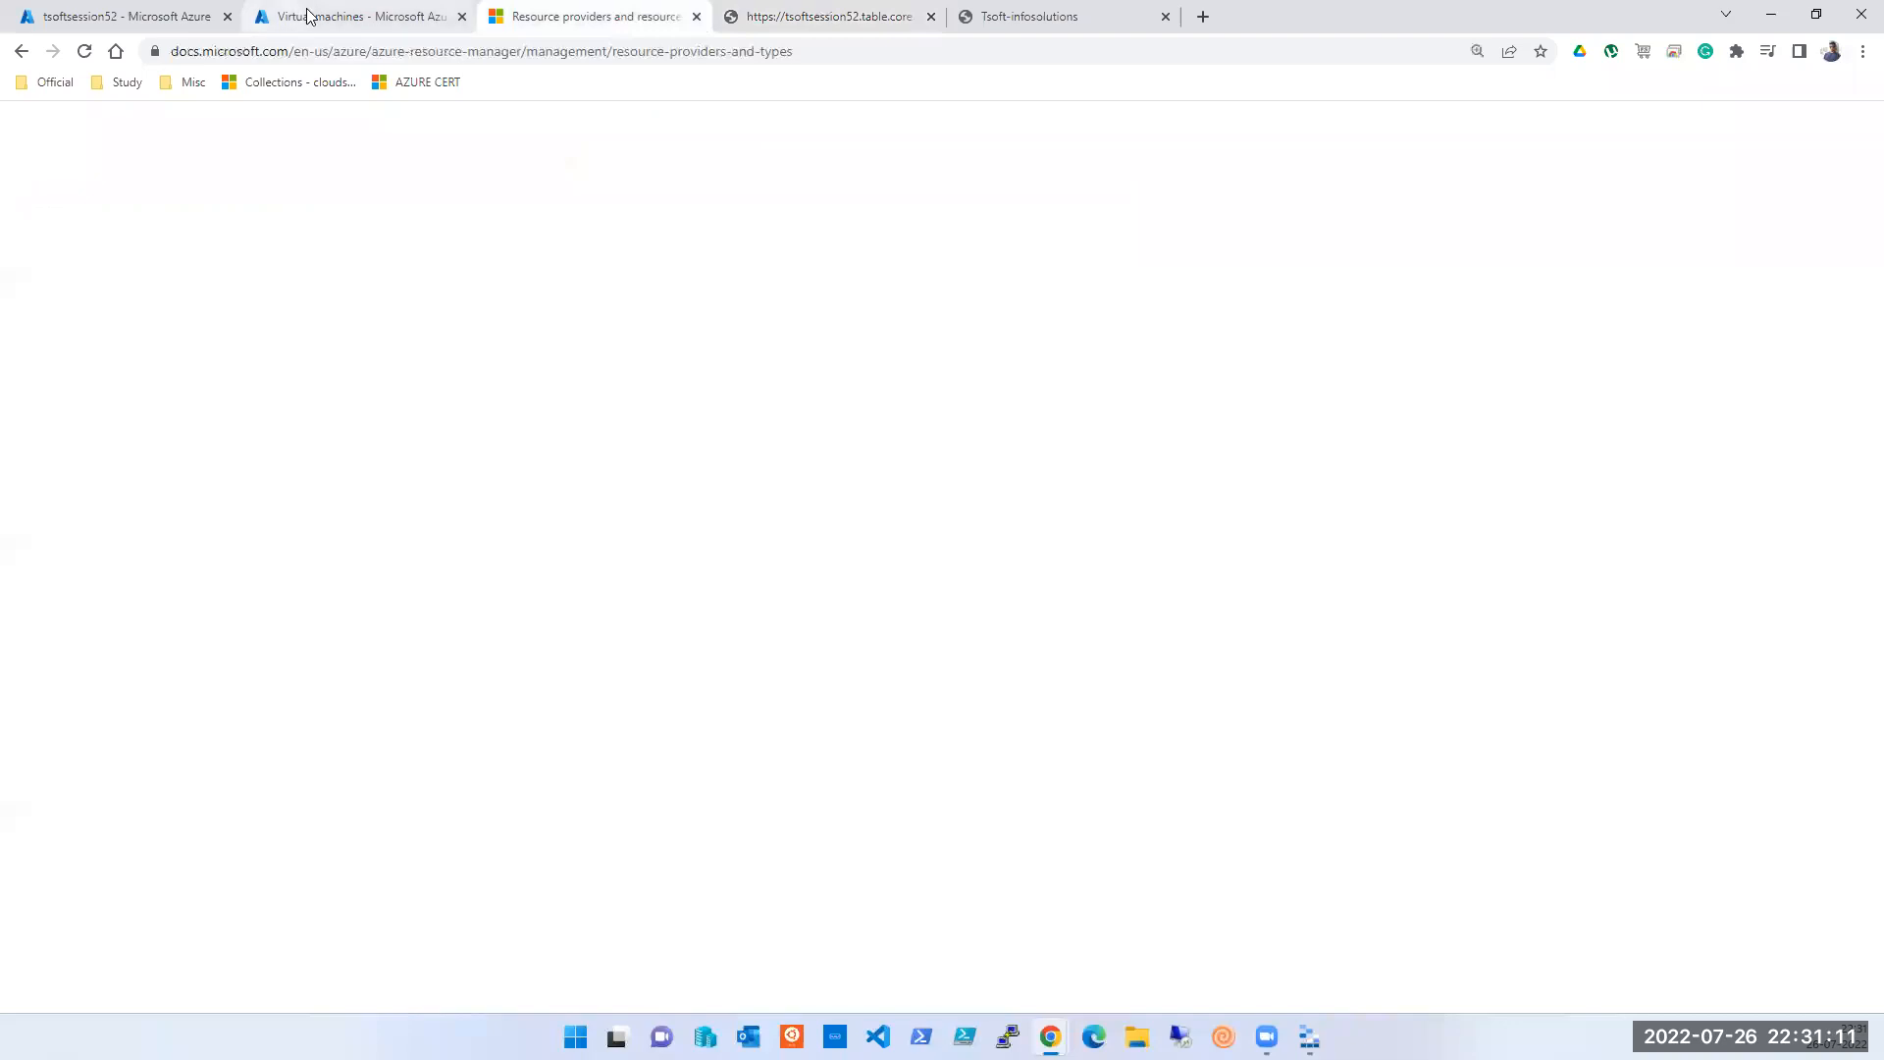
pyautogui.click(294, 16)
pyautogui.click(114, 12)
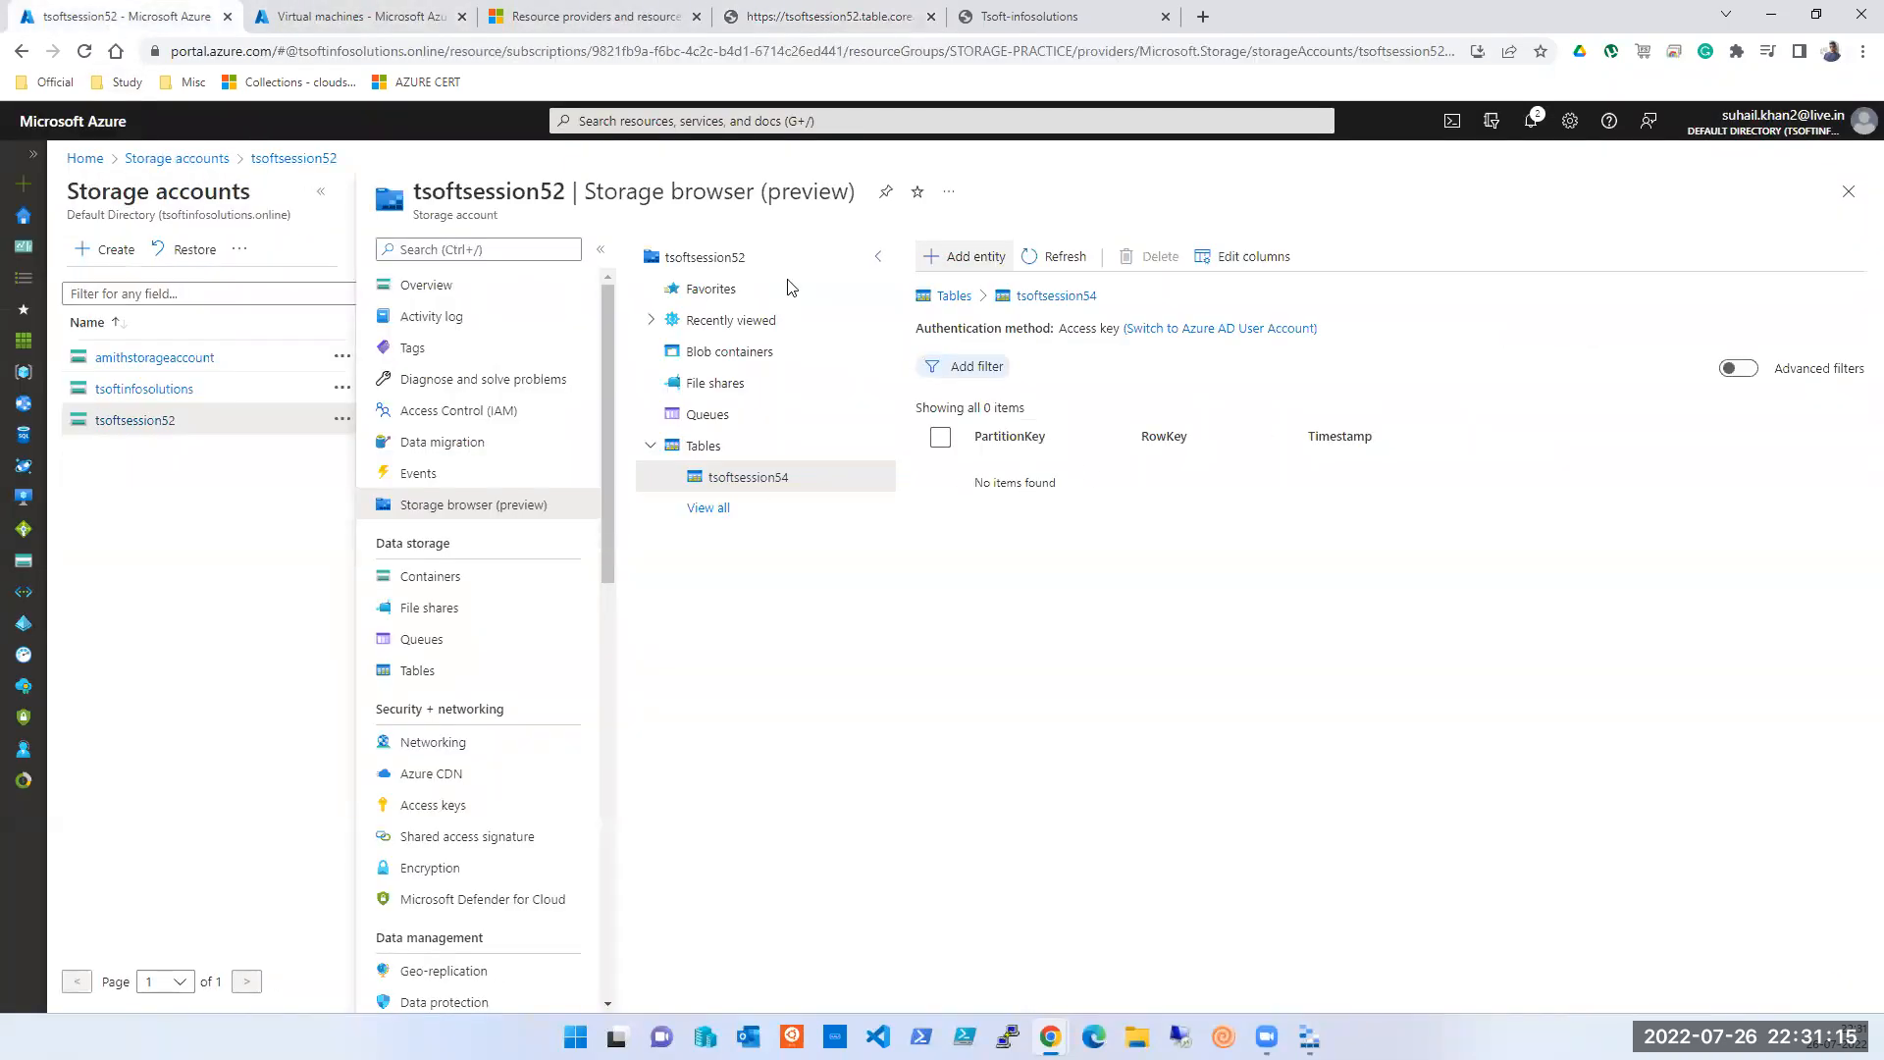
pyautogui.click(1018, 21)
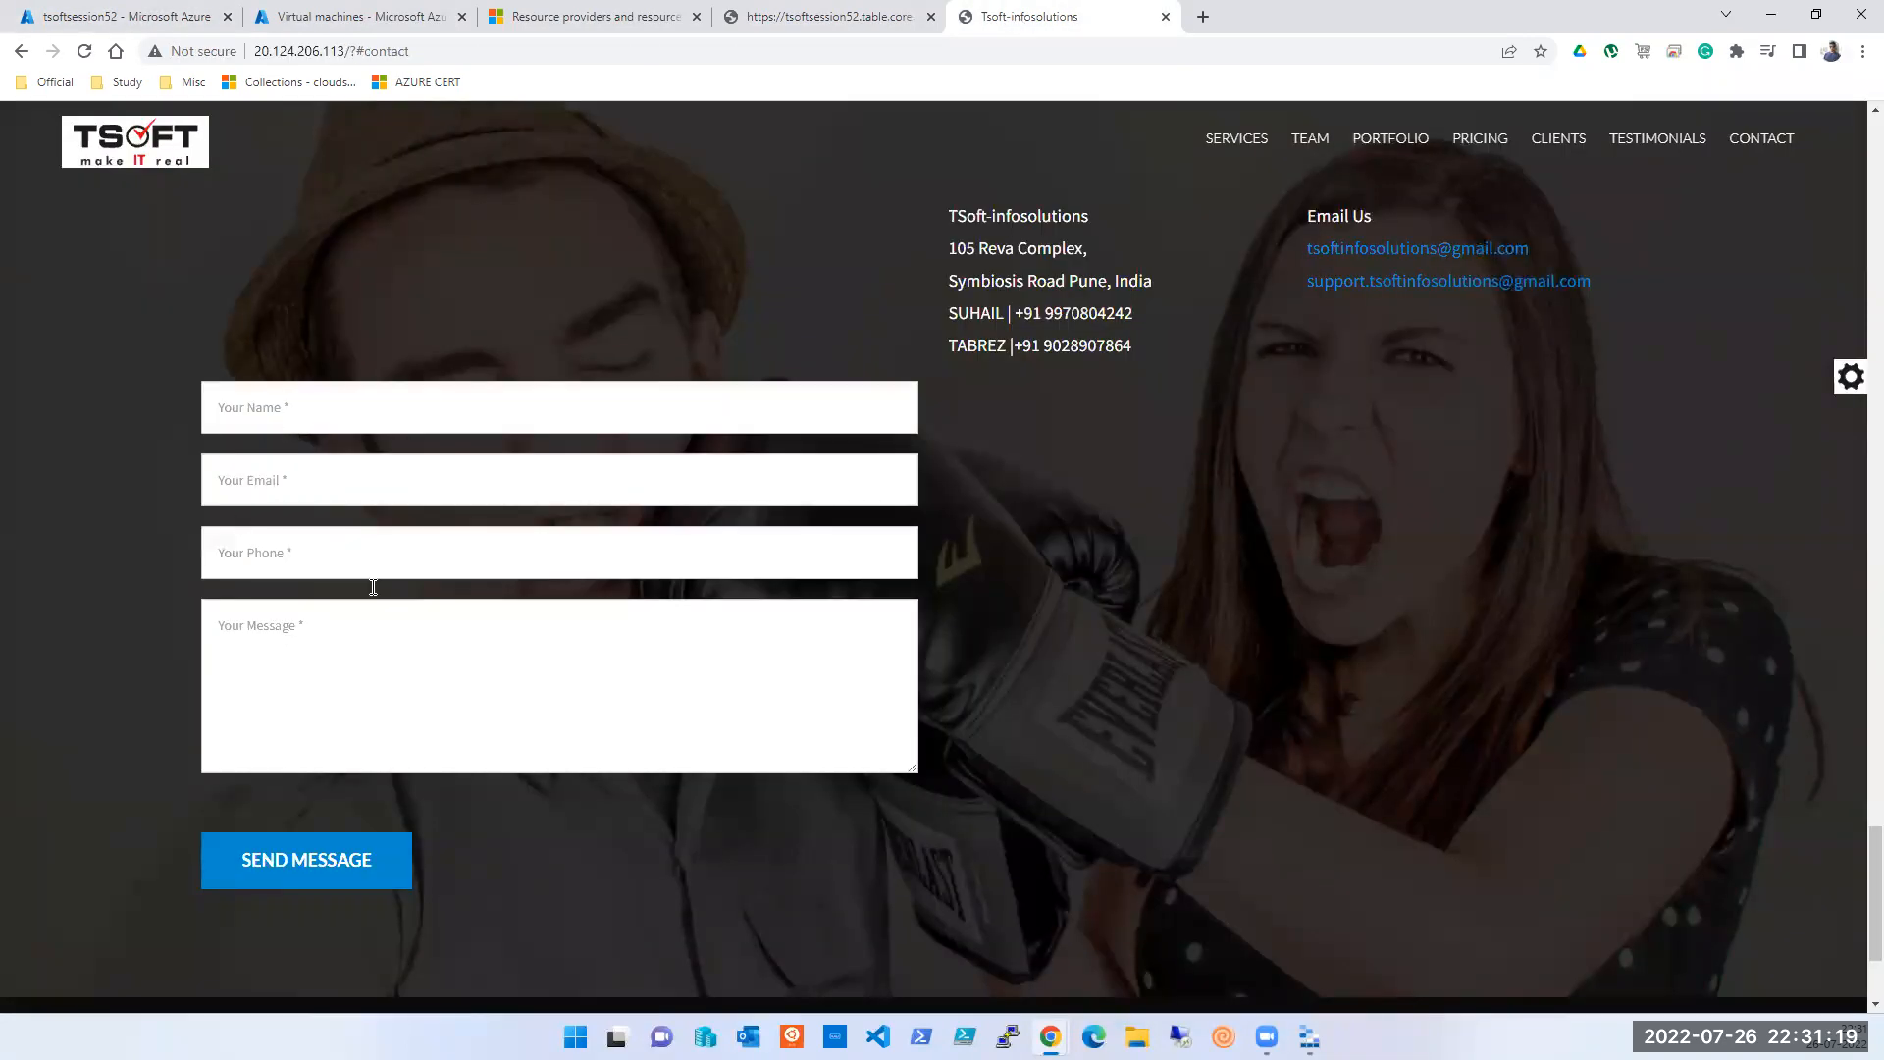
pyautogui.click(125, 18)
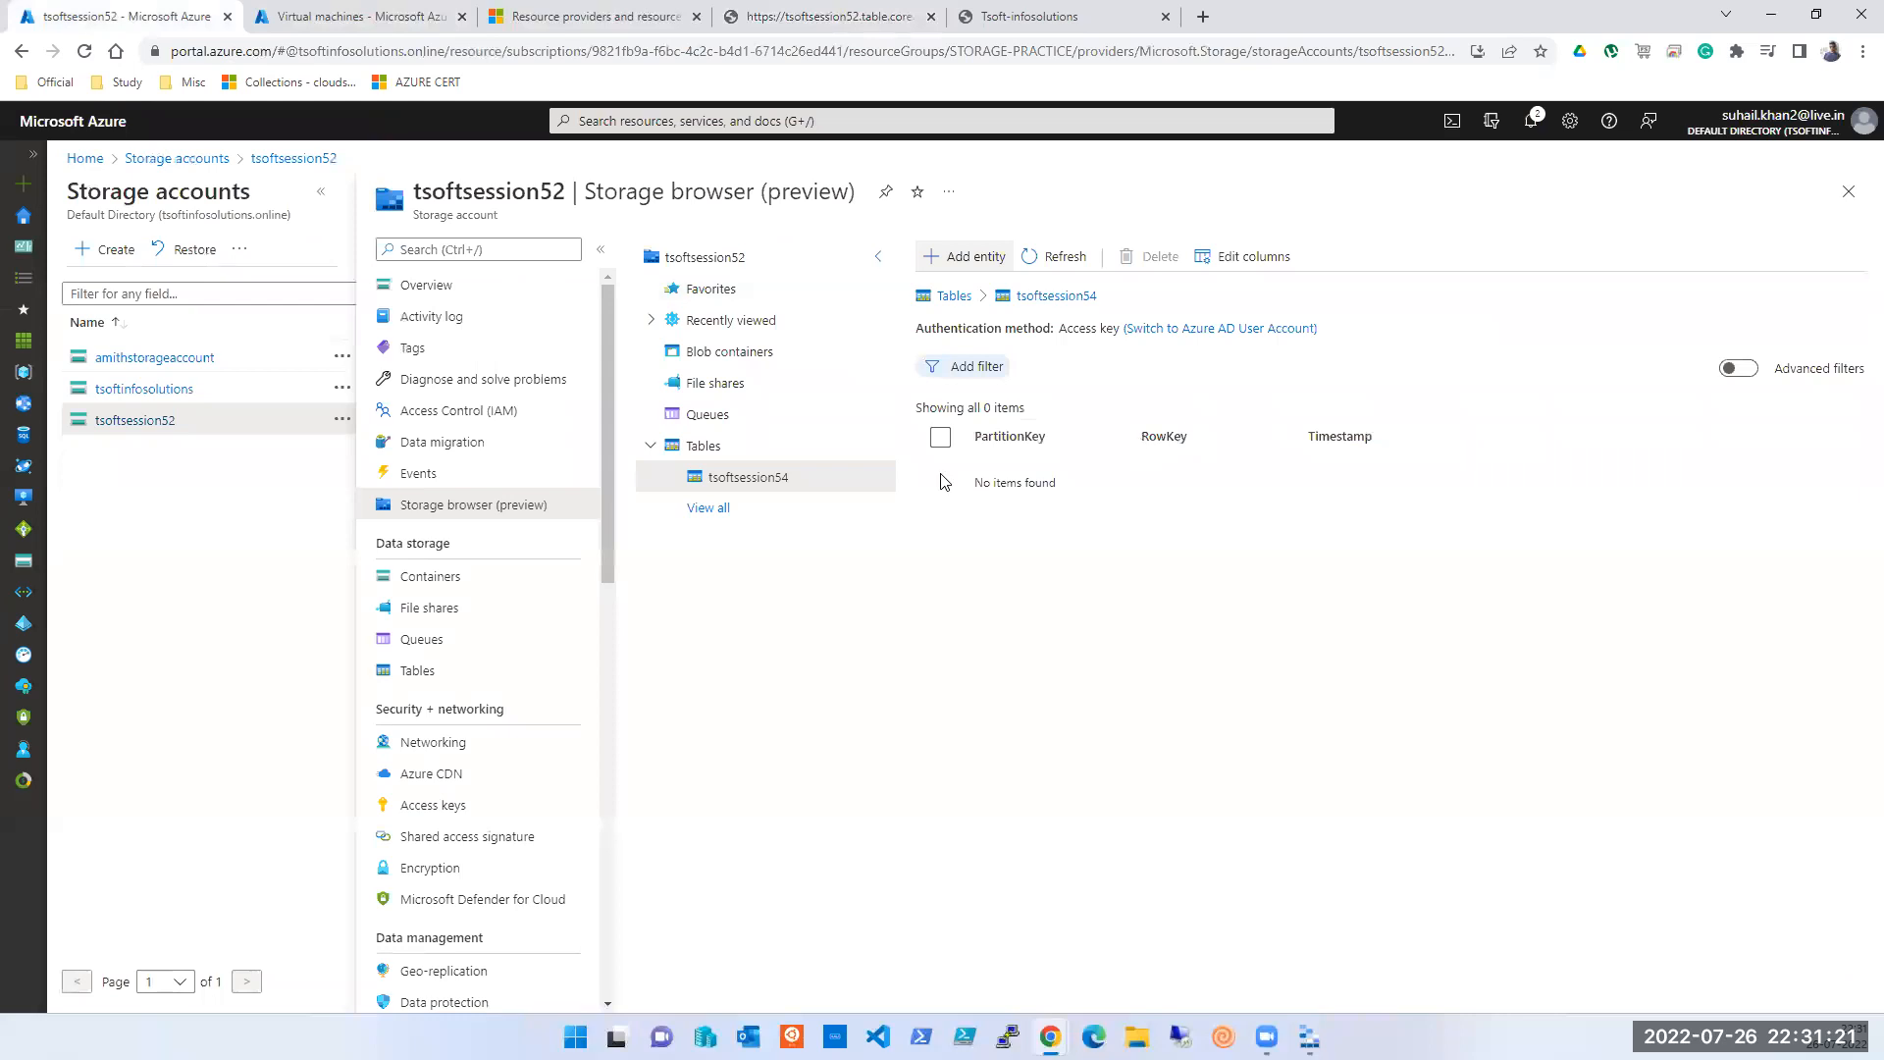
# - Open and close Add entity for tsoftsession54 without inserting, then refresh its entity list
pyautogui.click(948, 261)
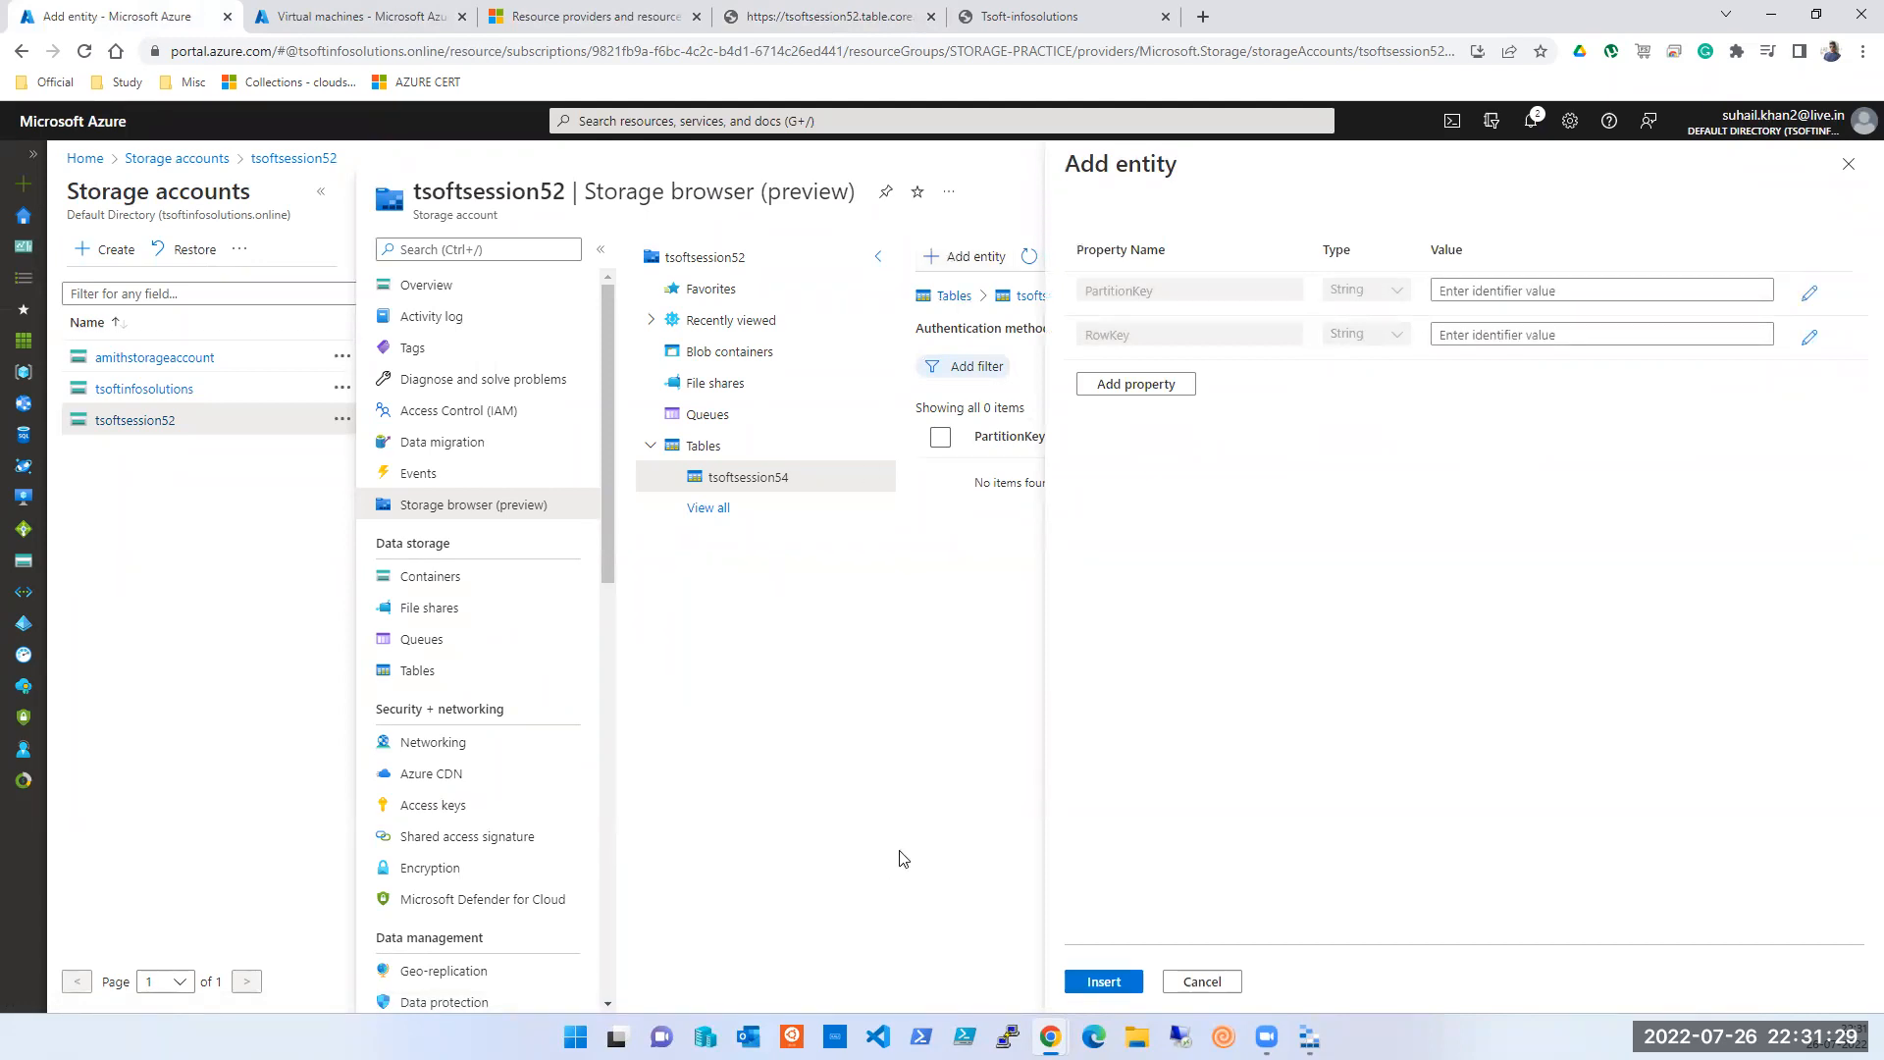
pyautogui.click(1849, 164)
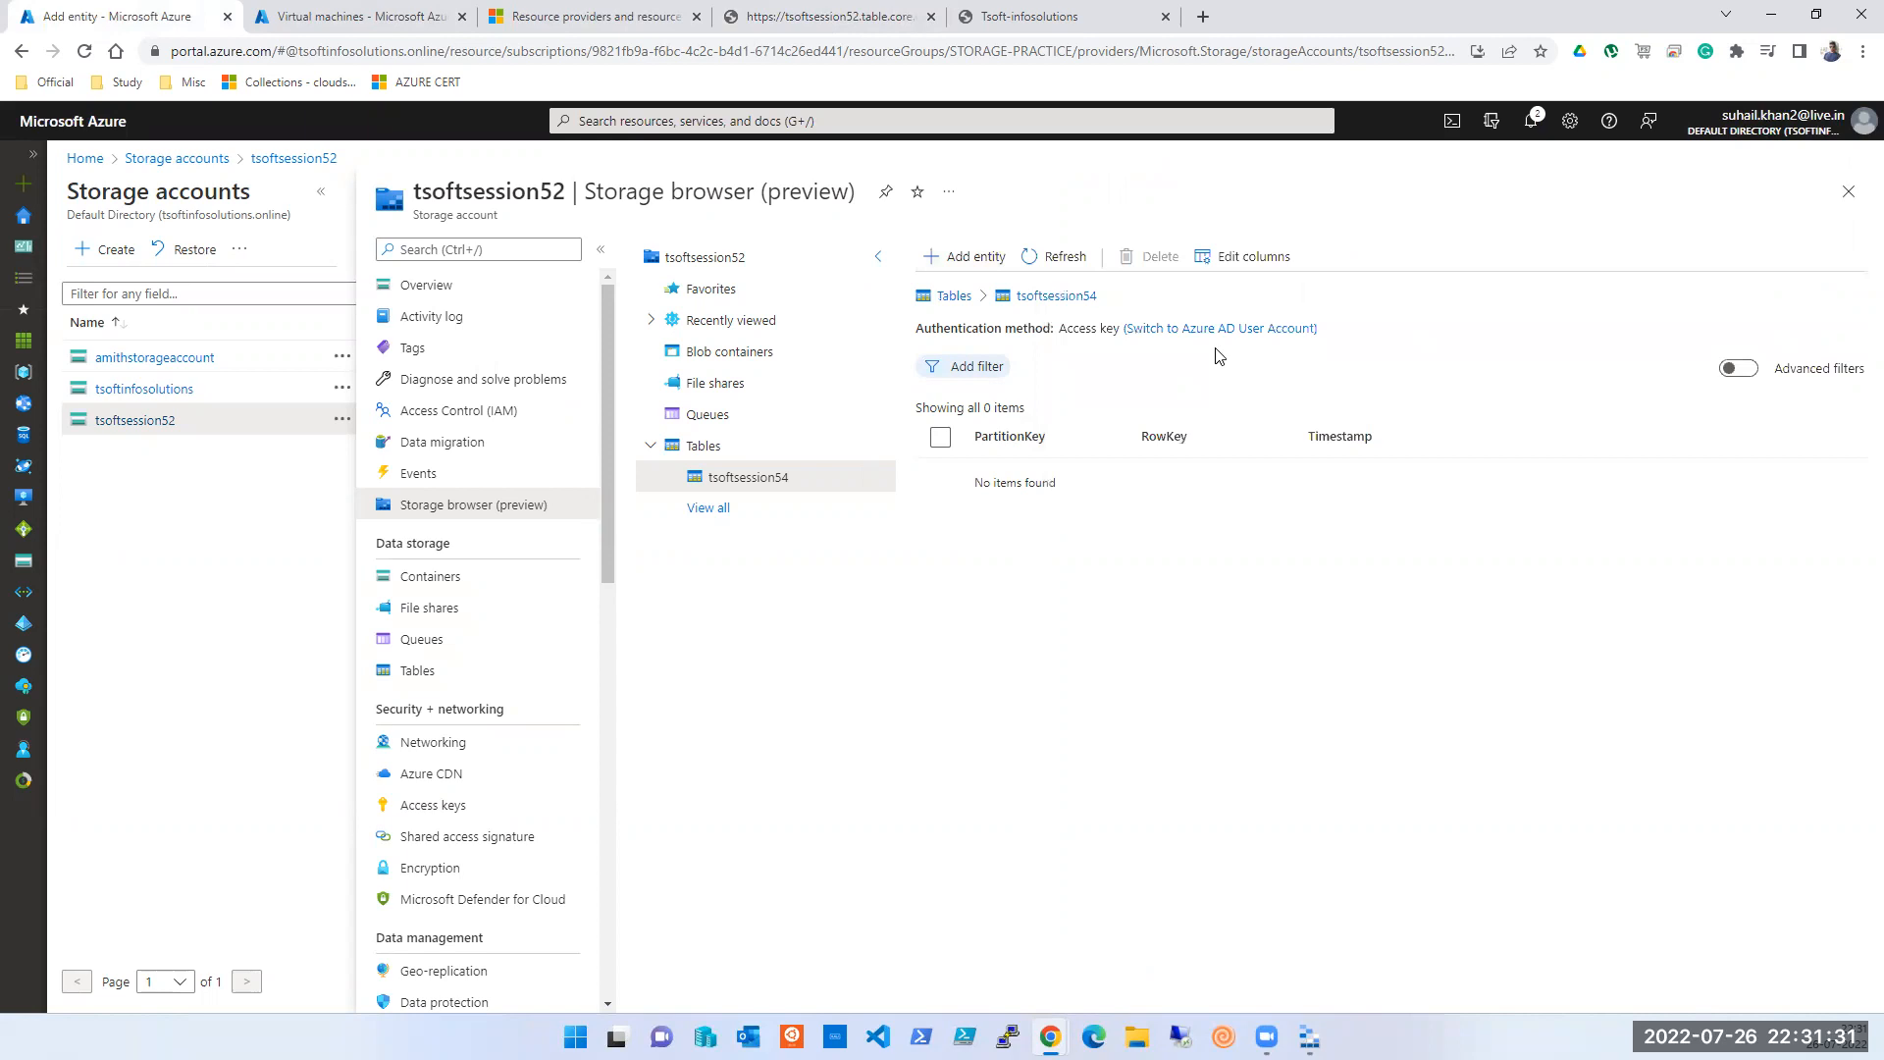
pyautogui.click(1031, 271)
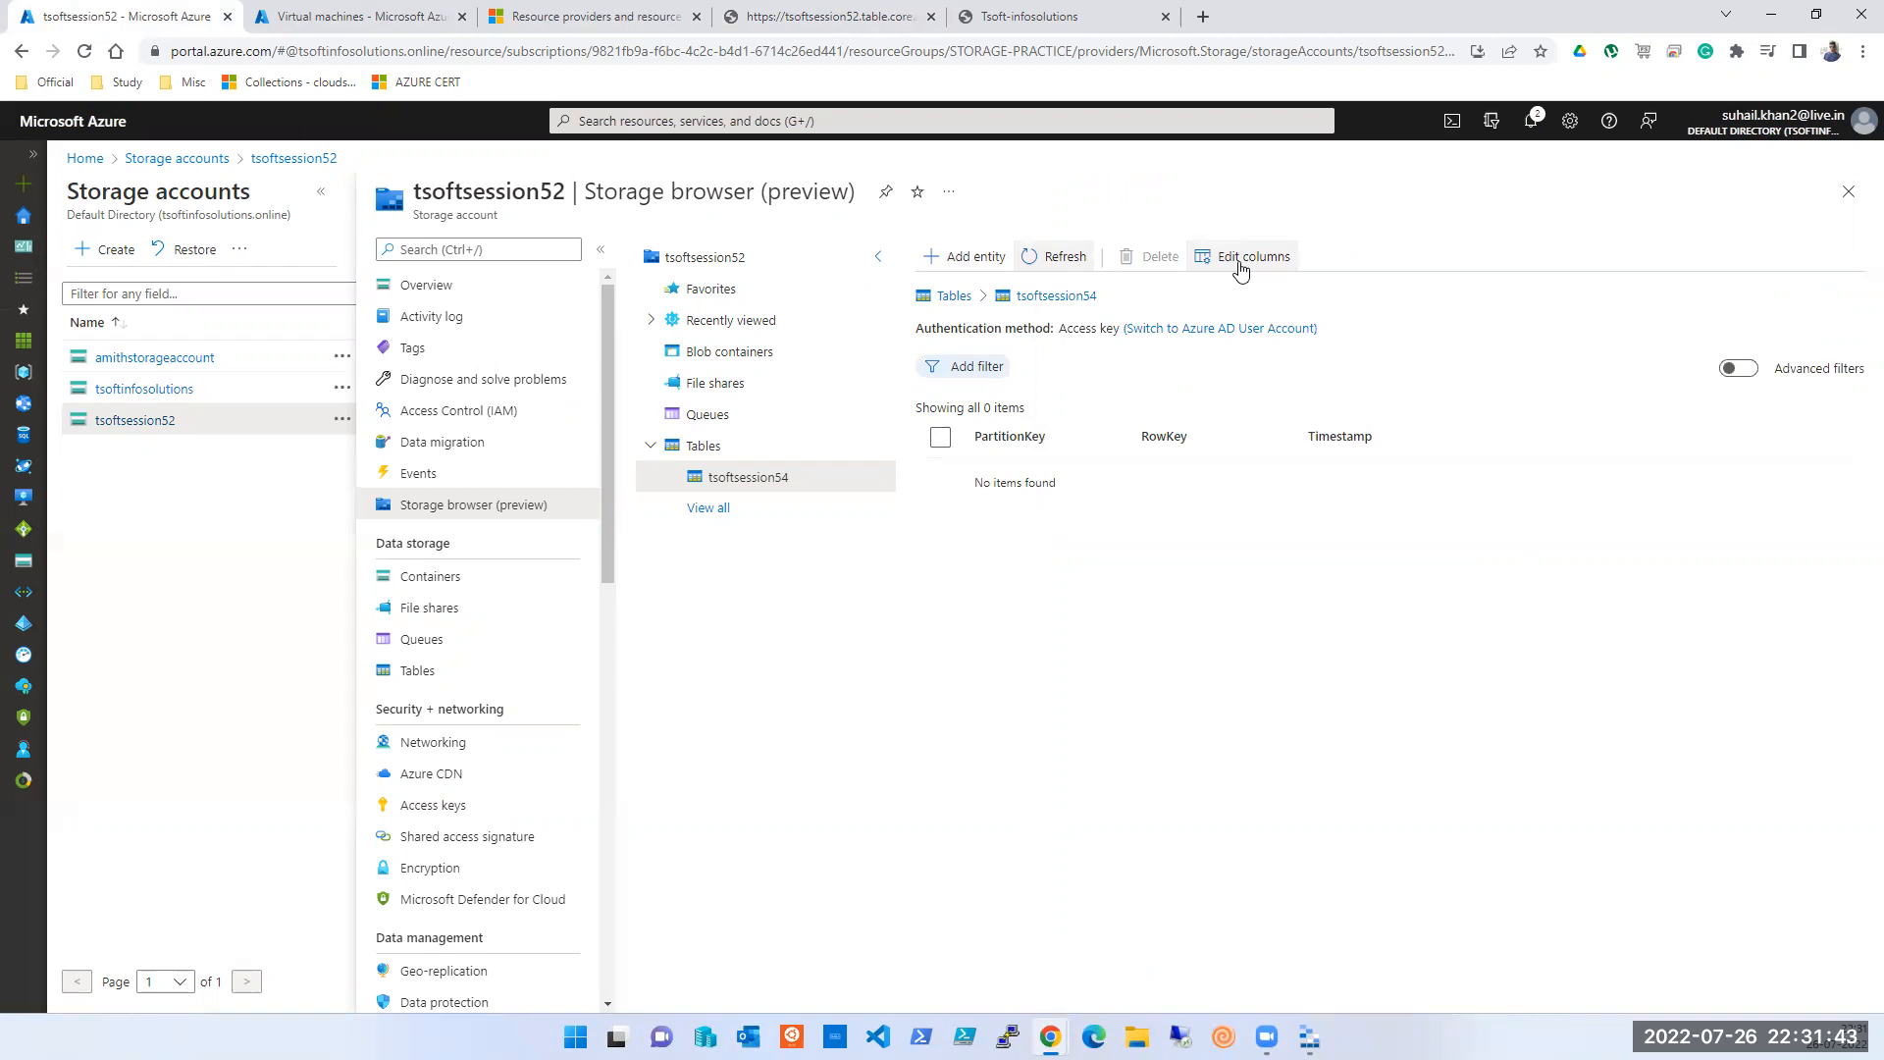
# - Check the contact form's phone field, then list all tables in tsoftsession52
pyautogui.click(991, 17)
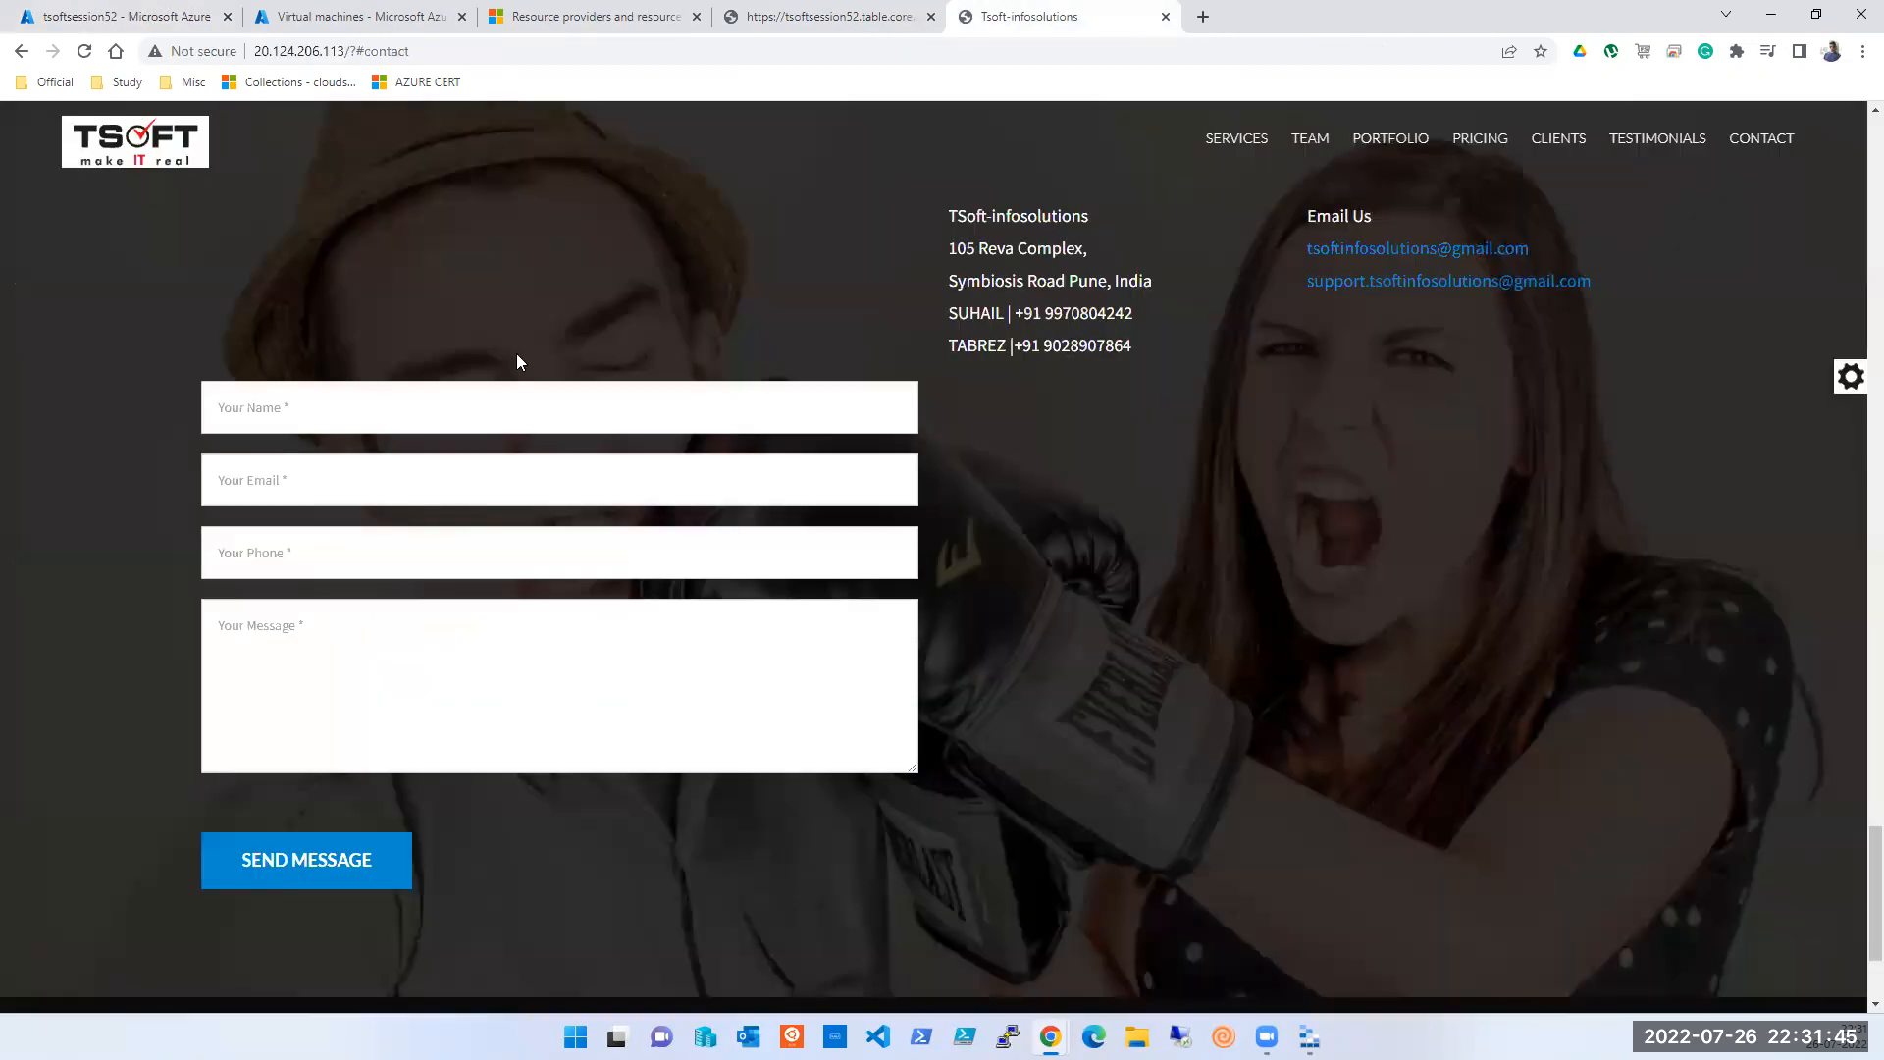
pyautogui.click(348, 562)
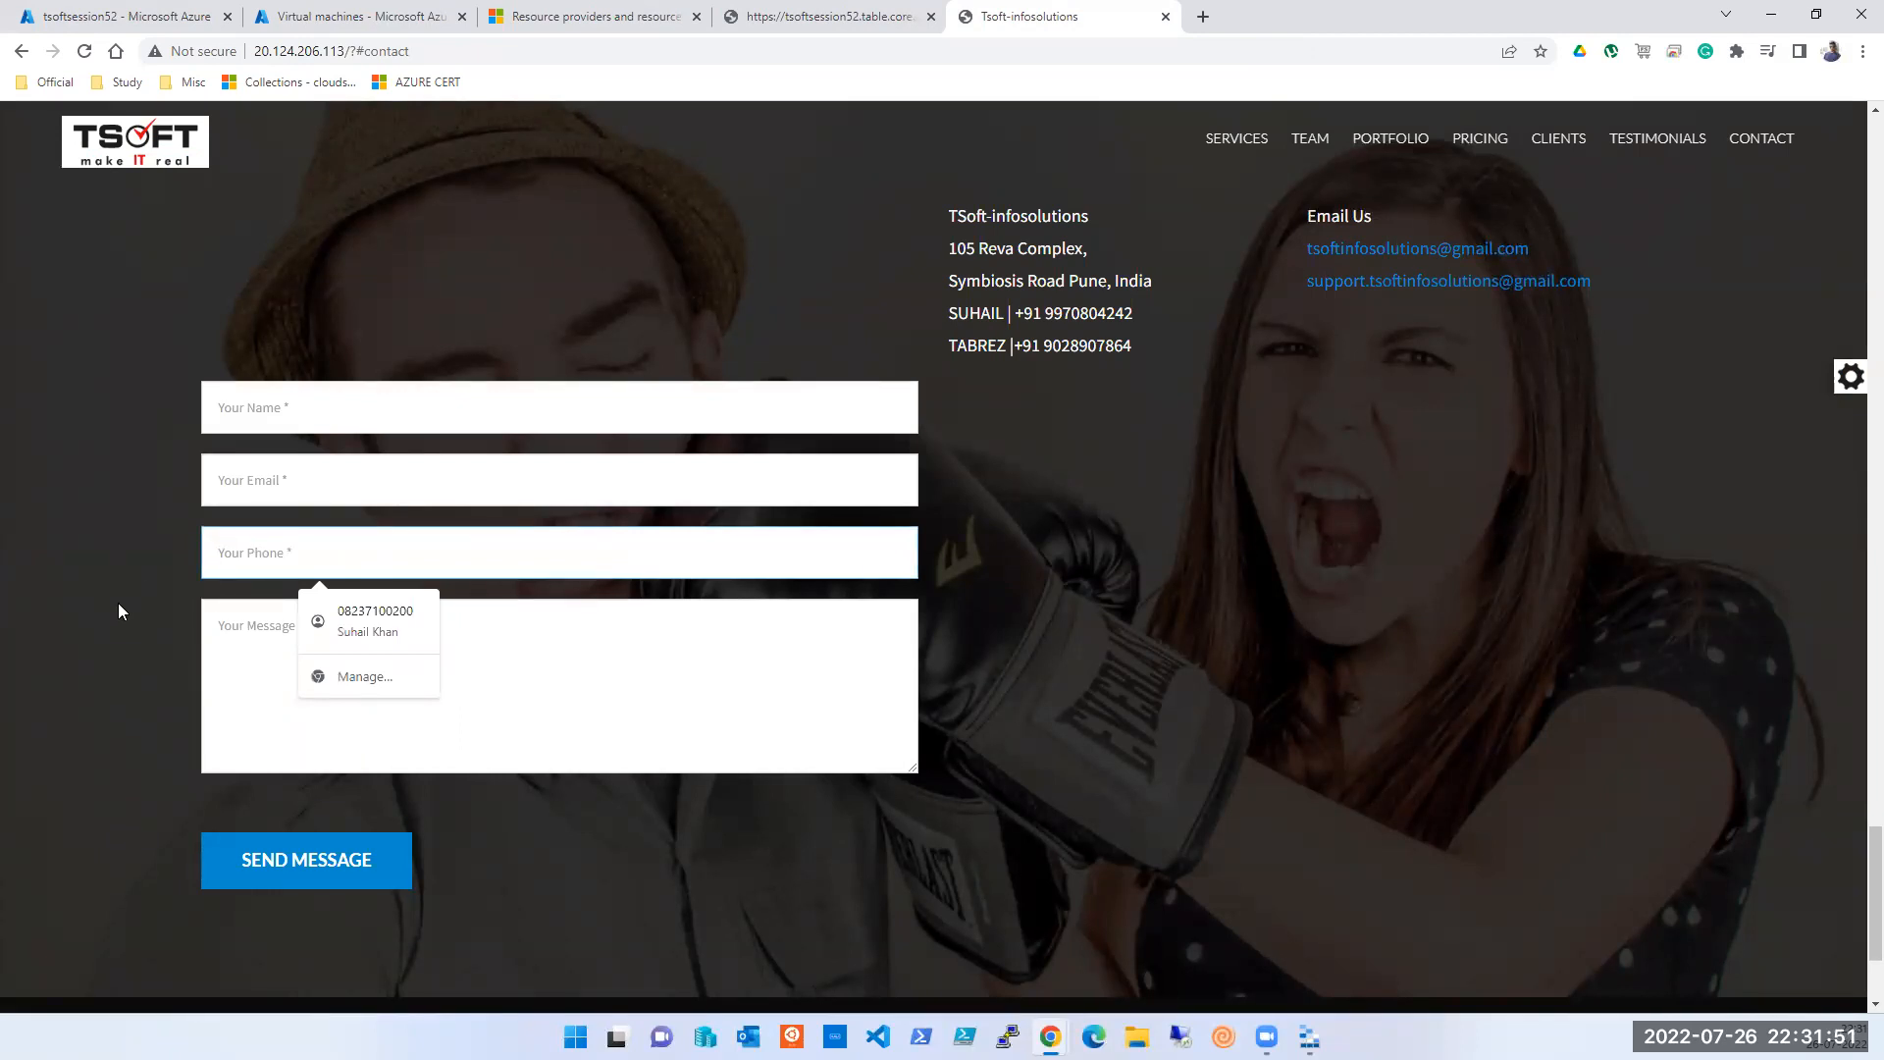
pyautogui.click(133, 11)
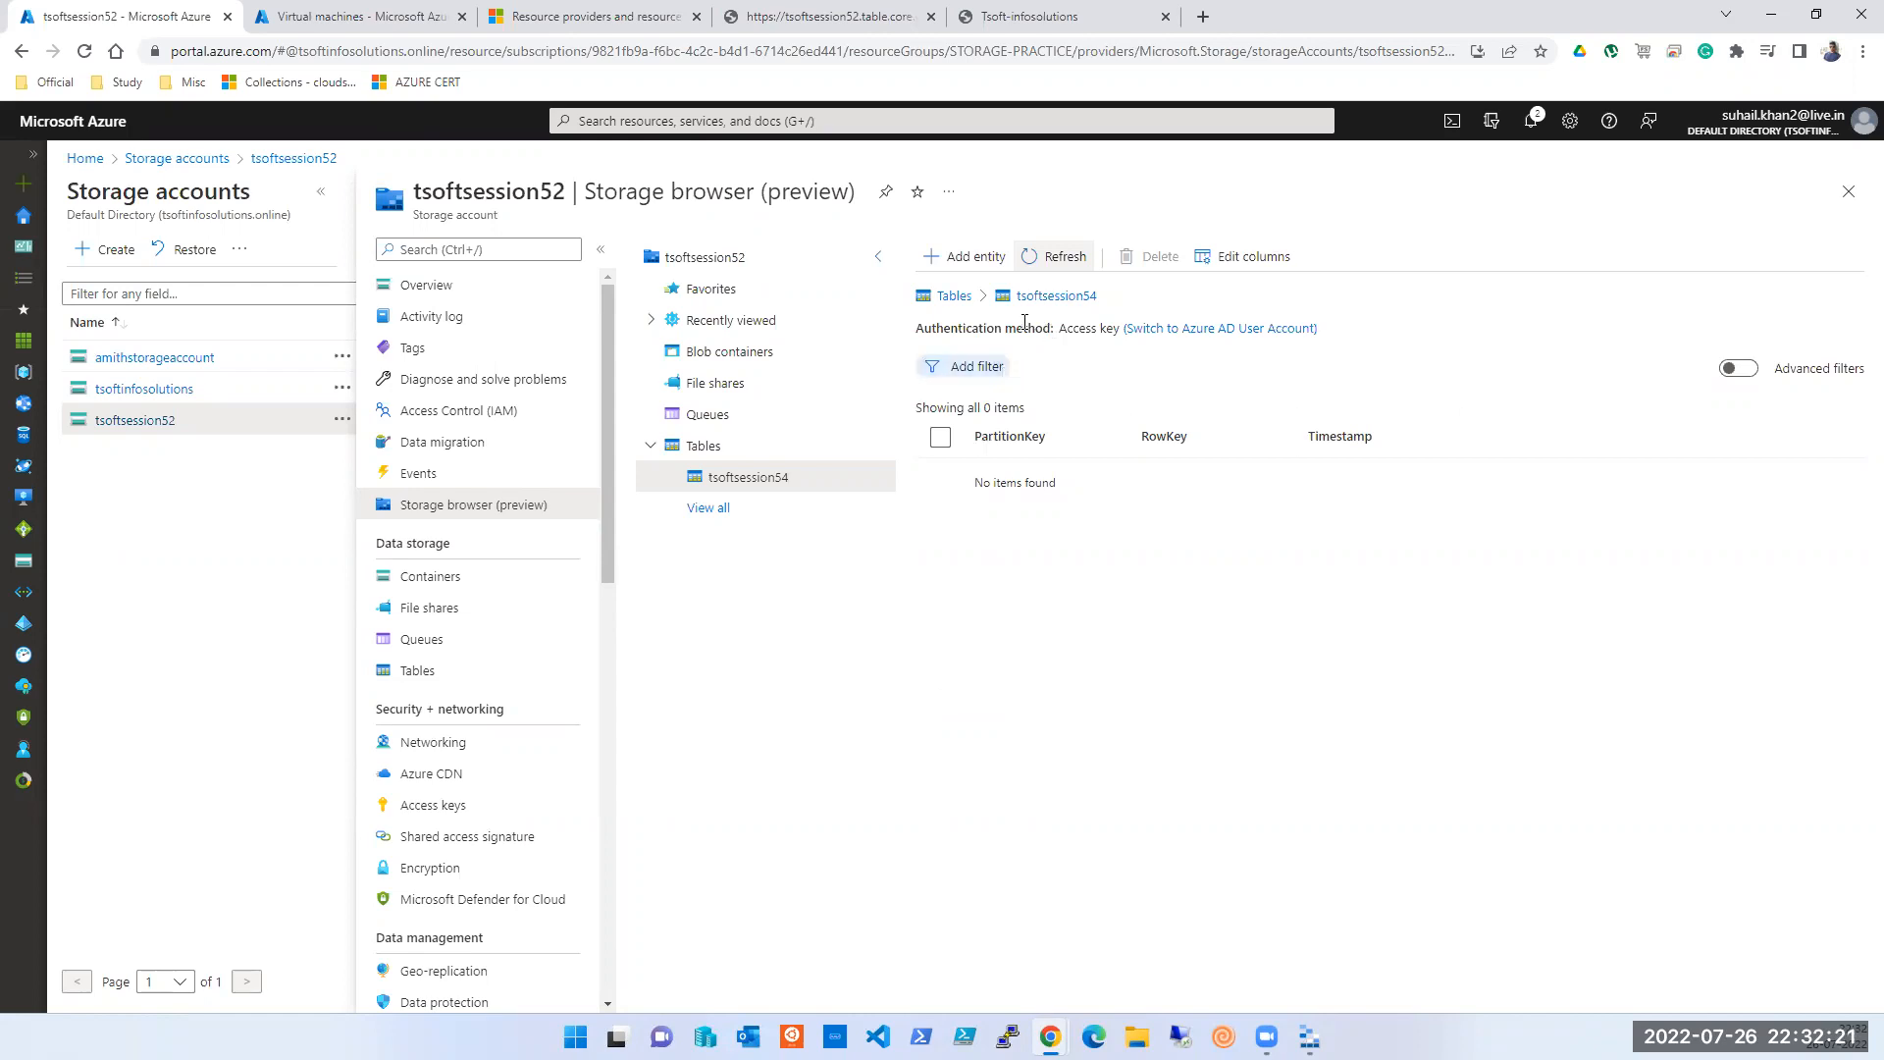
pyautogui.click(701, 510)
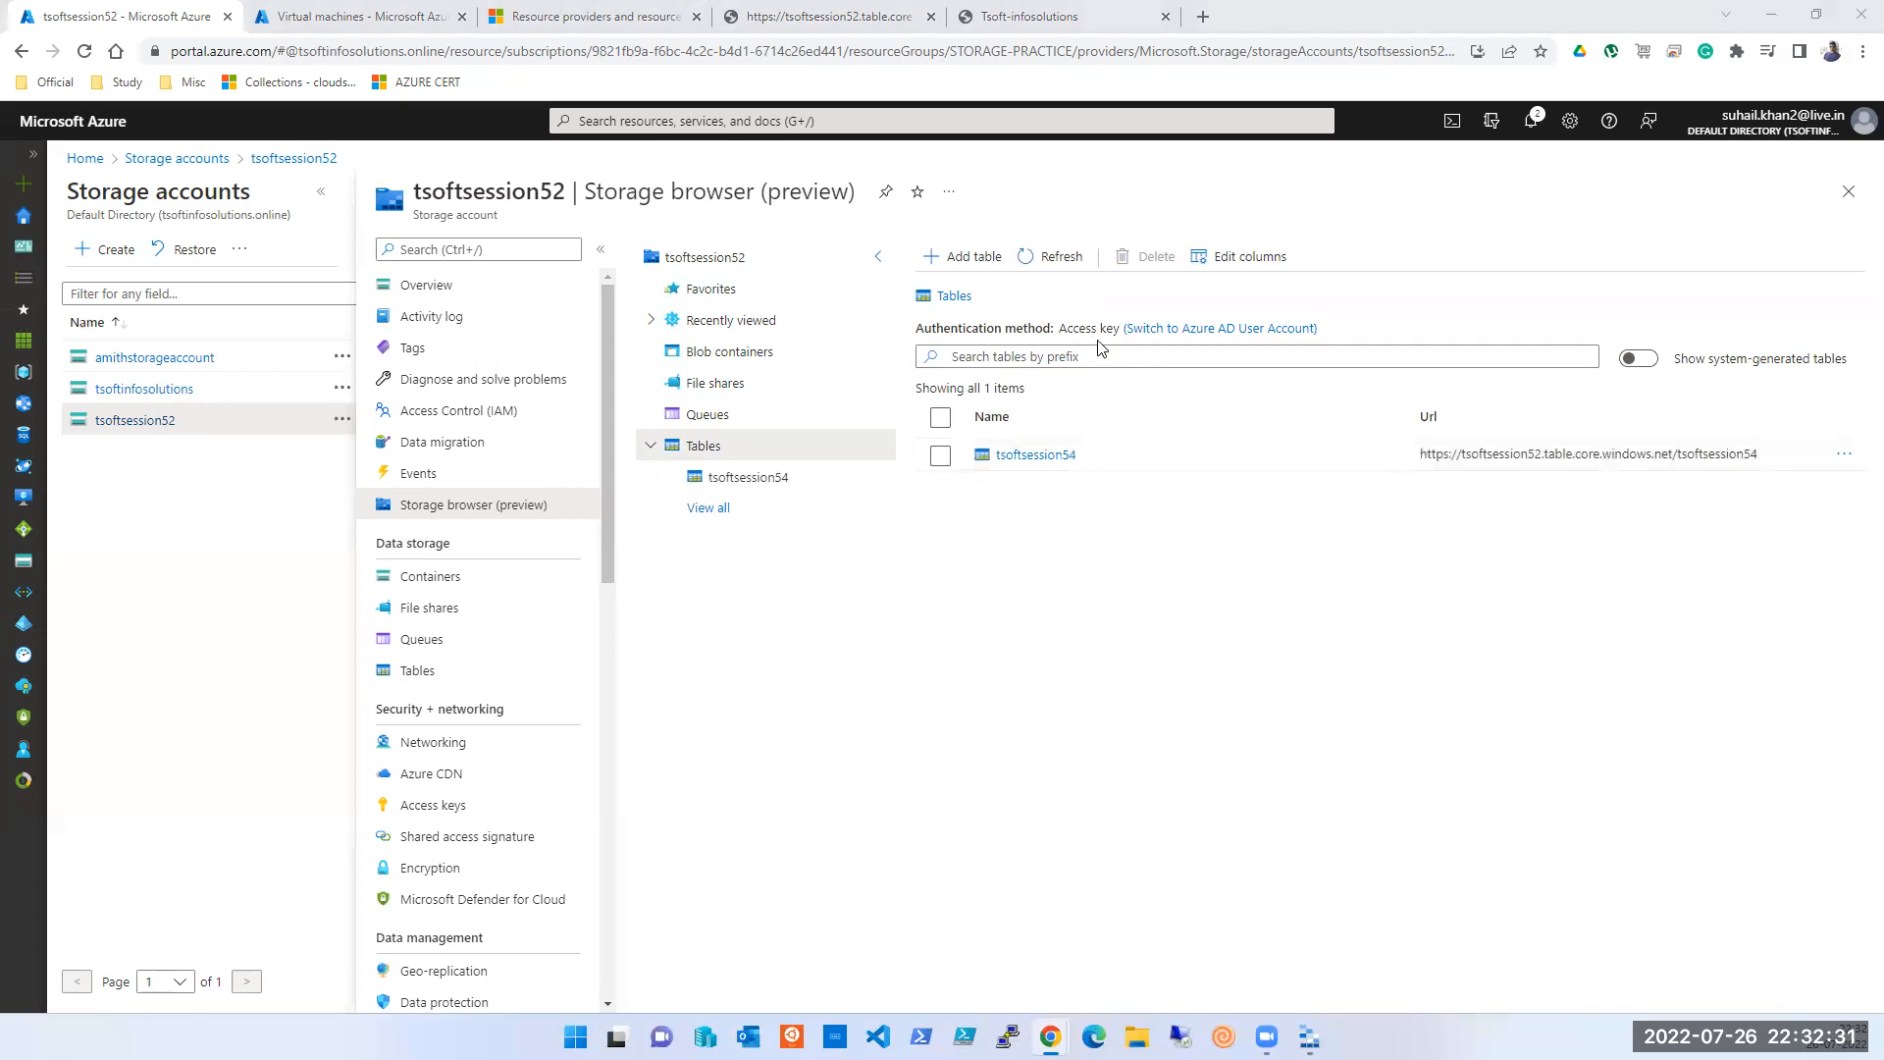
# - Look at the tables list's column settings and the Add table form, then open table tsoftsession54
pyautogui.click(1196, 267)
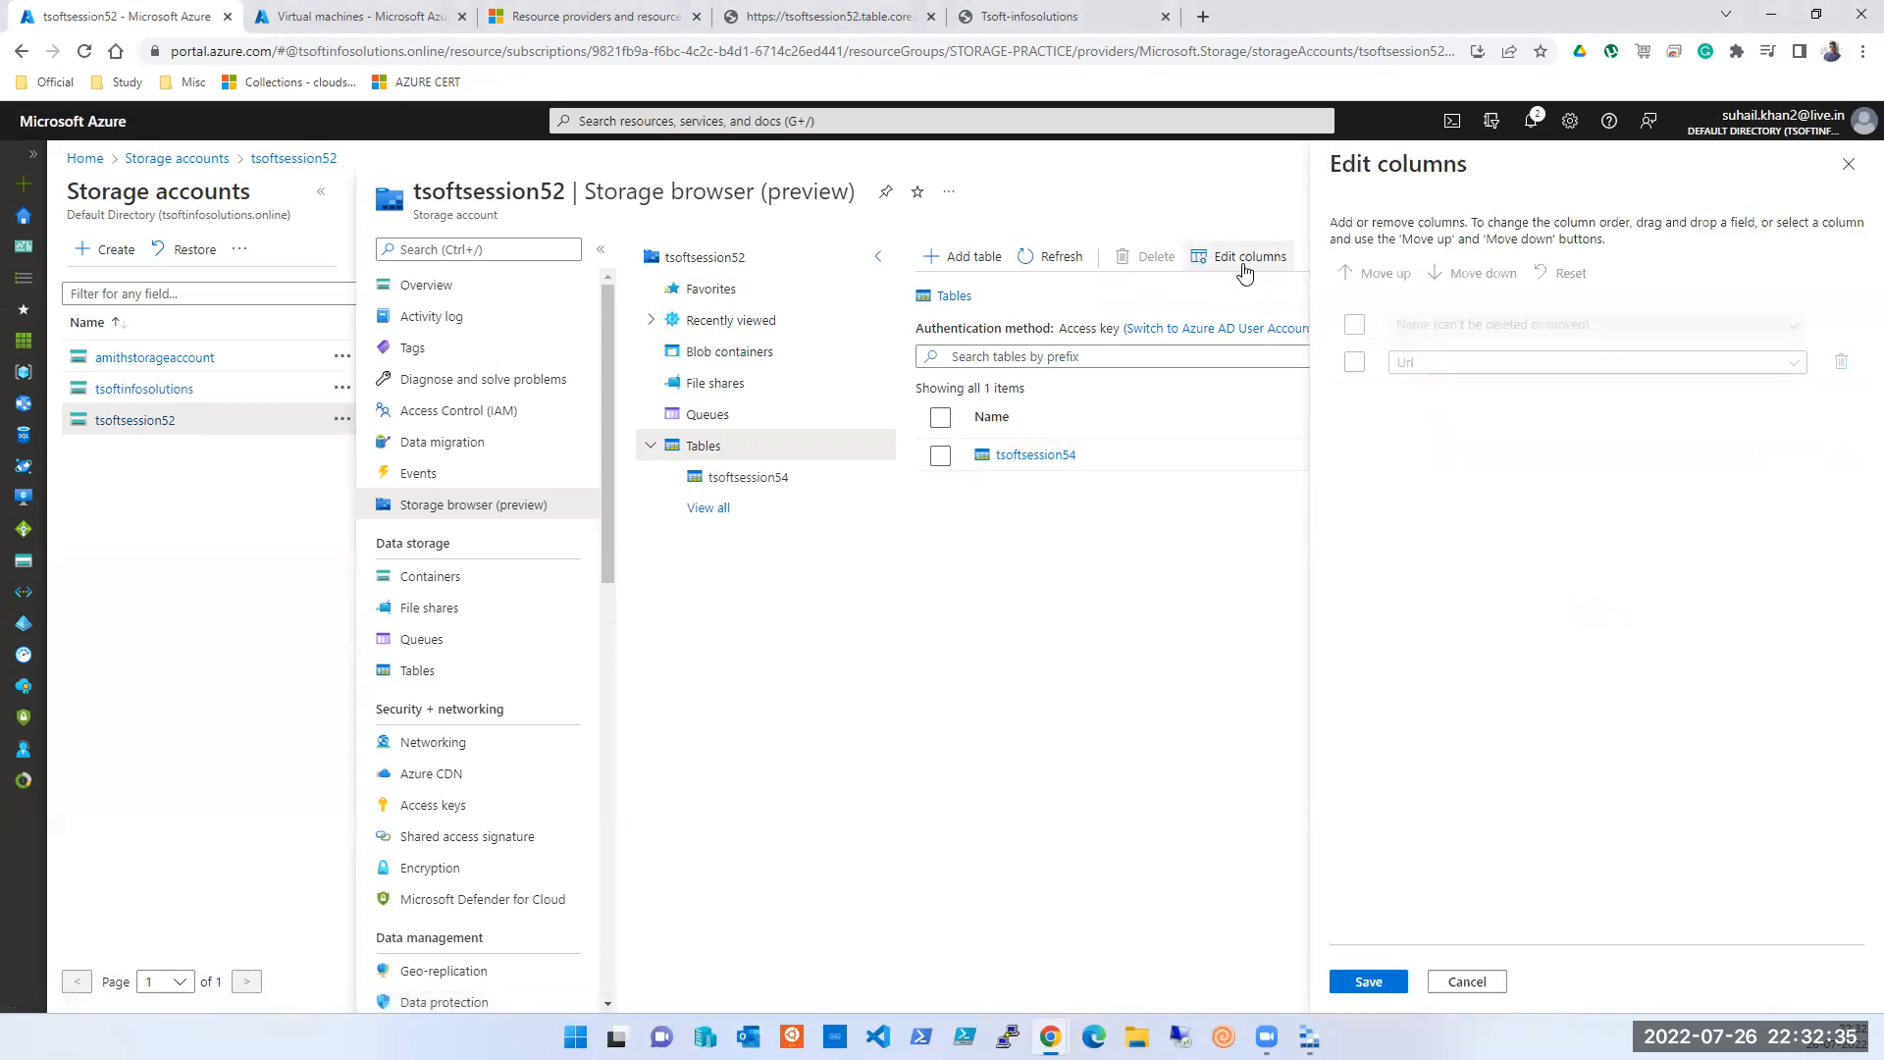
pyautogui.click(1849, 163)
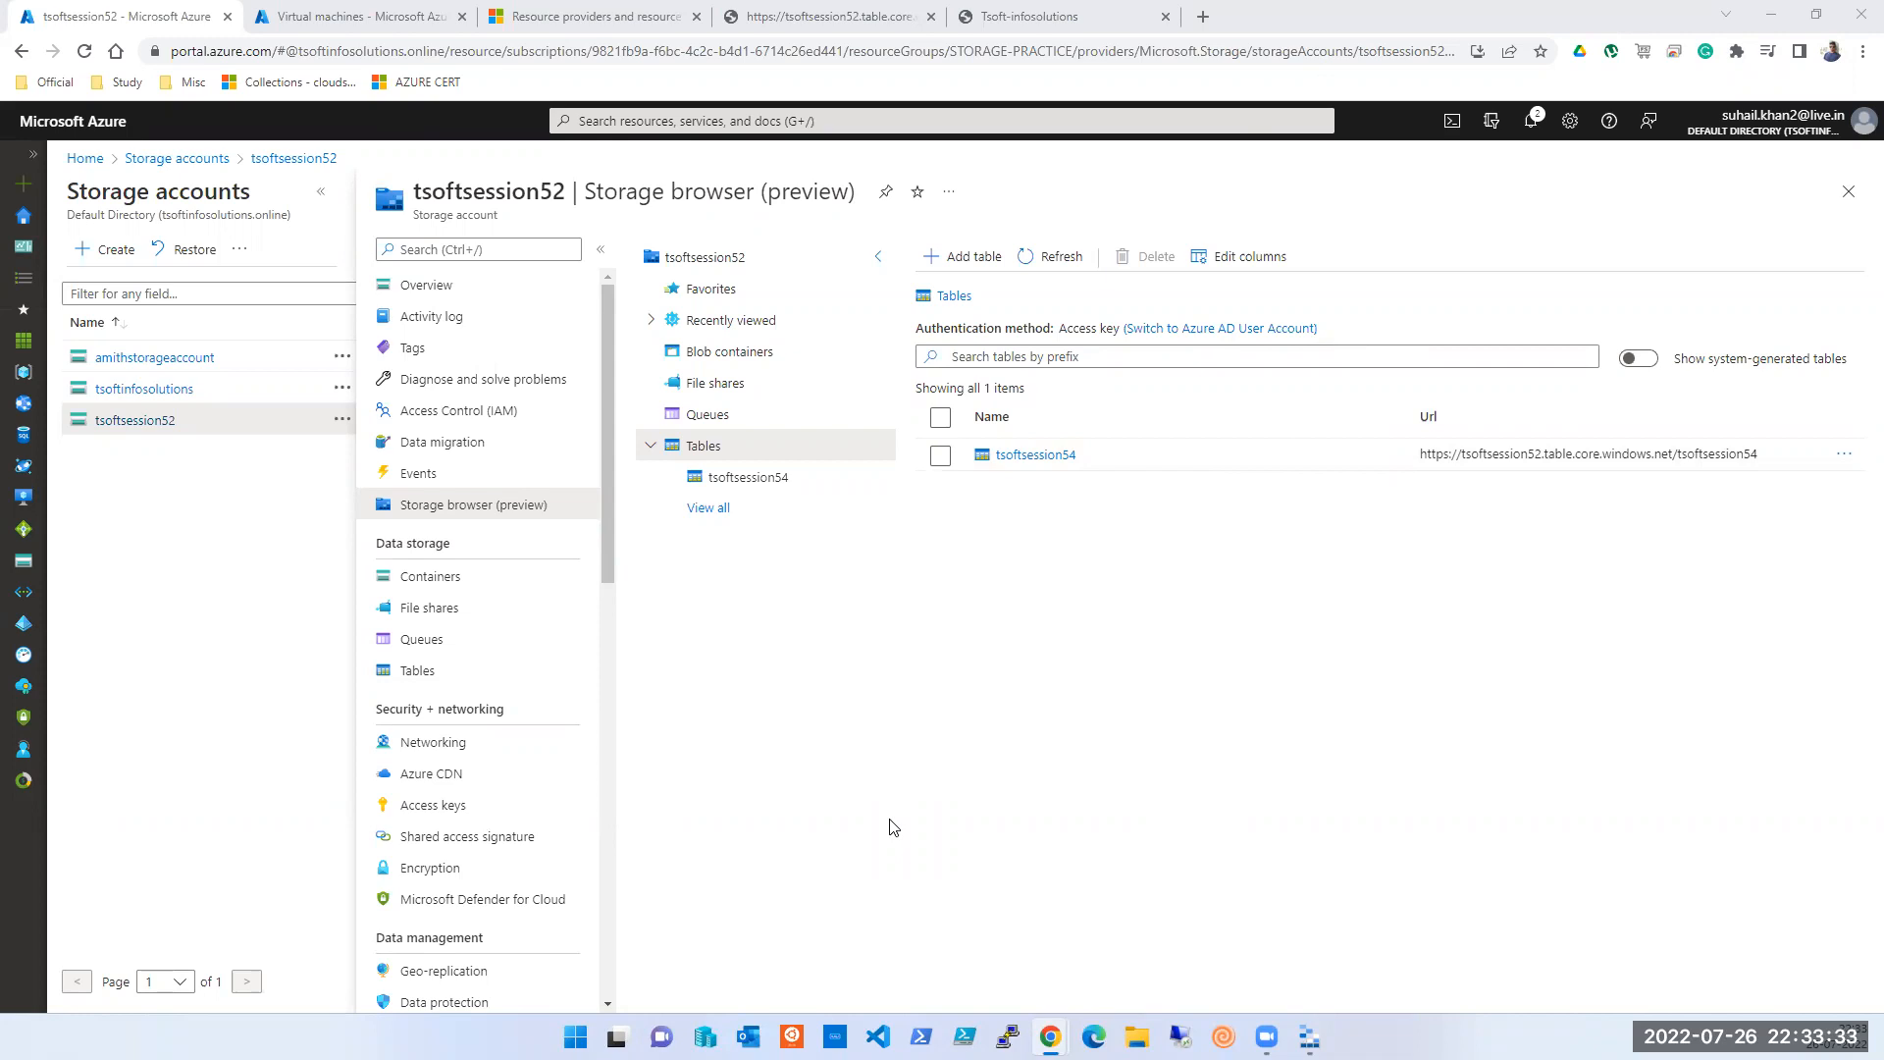
pyautogui.click(945, 260)
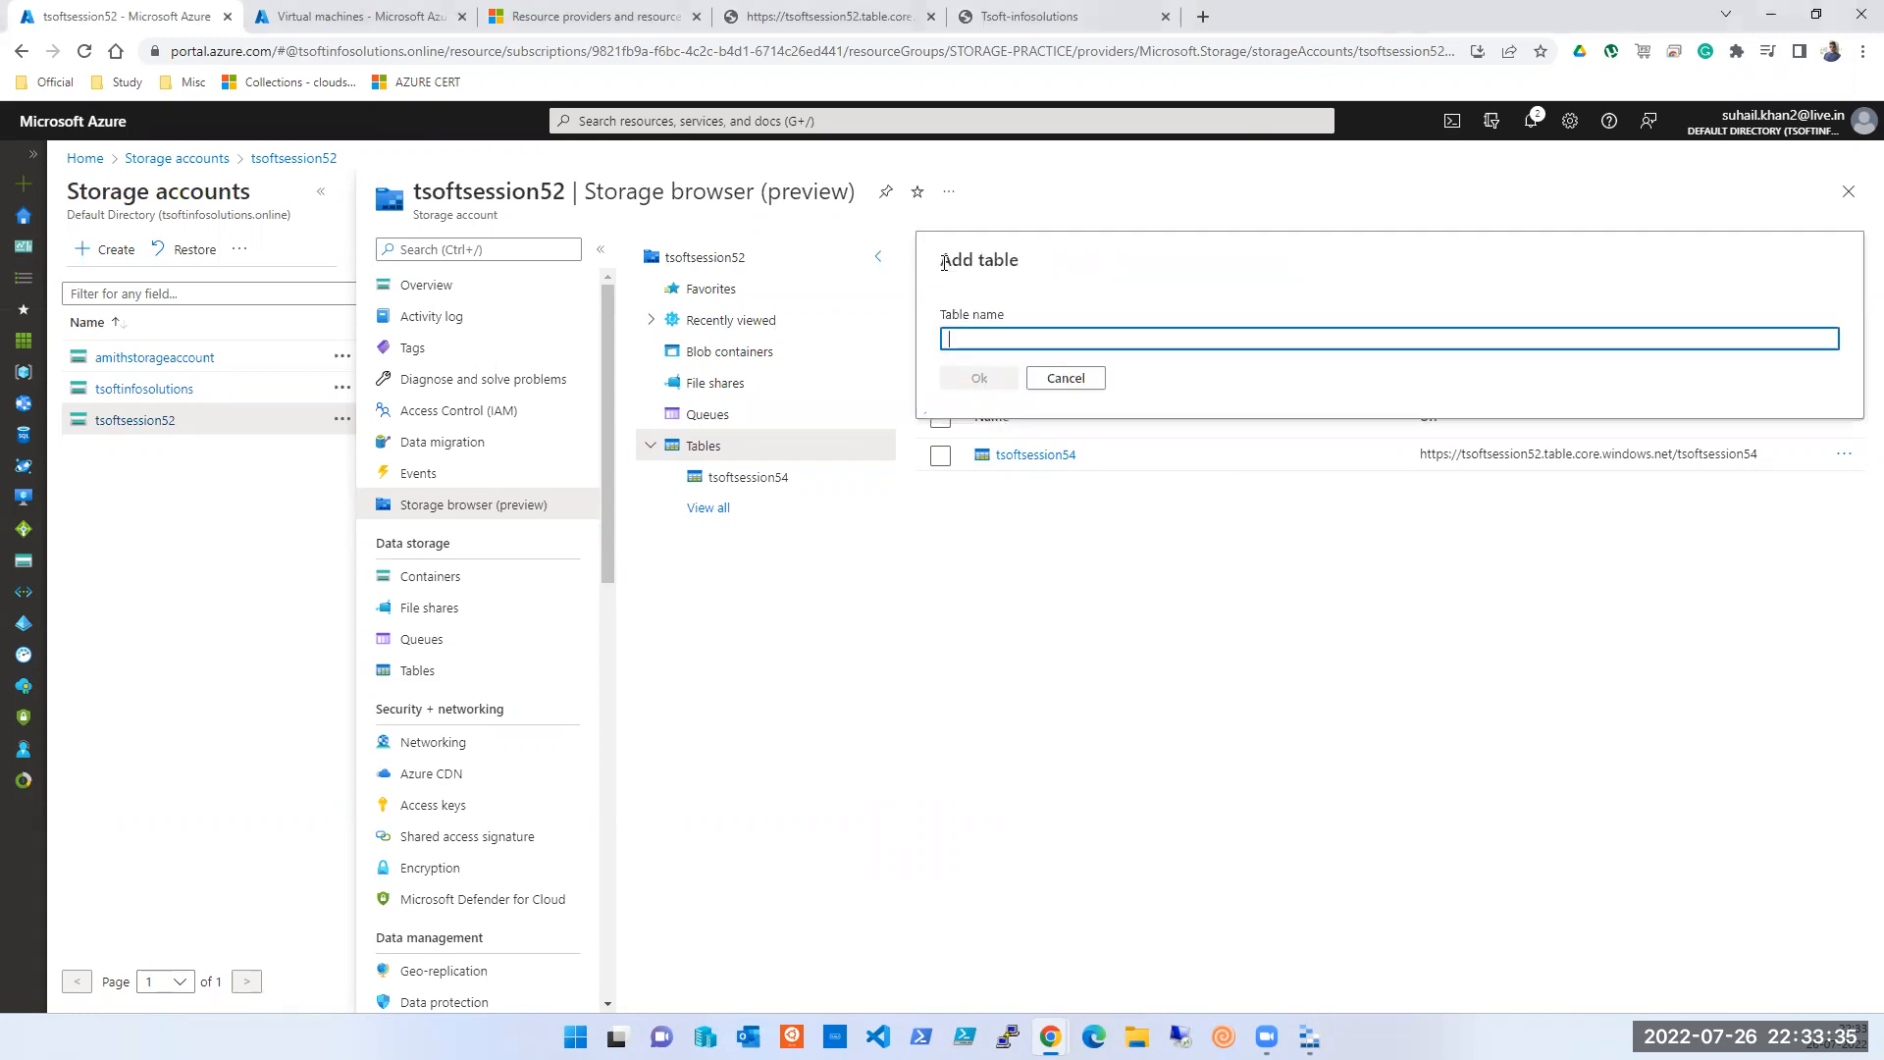
pyautogui.click(1064, 378)
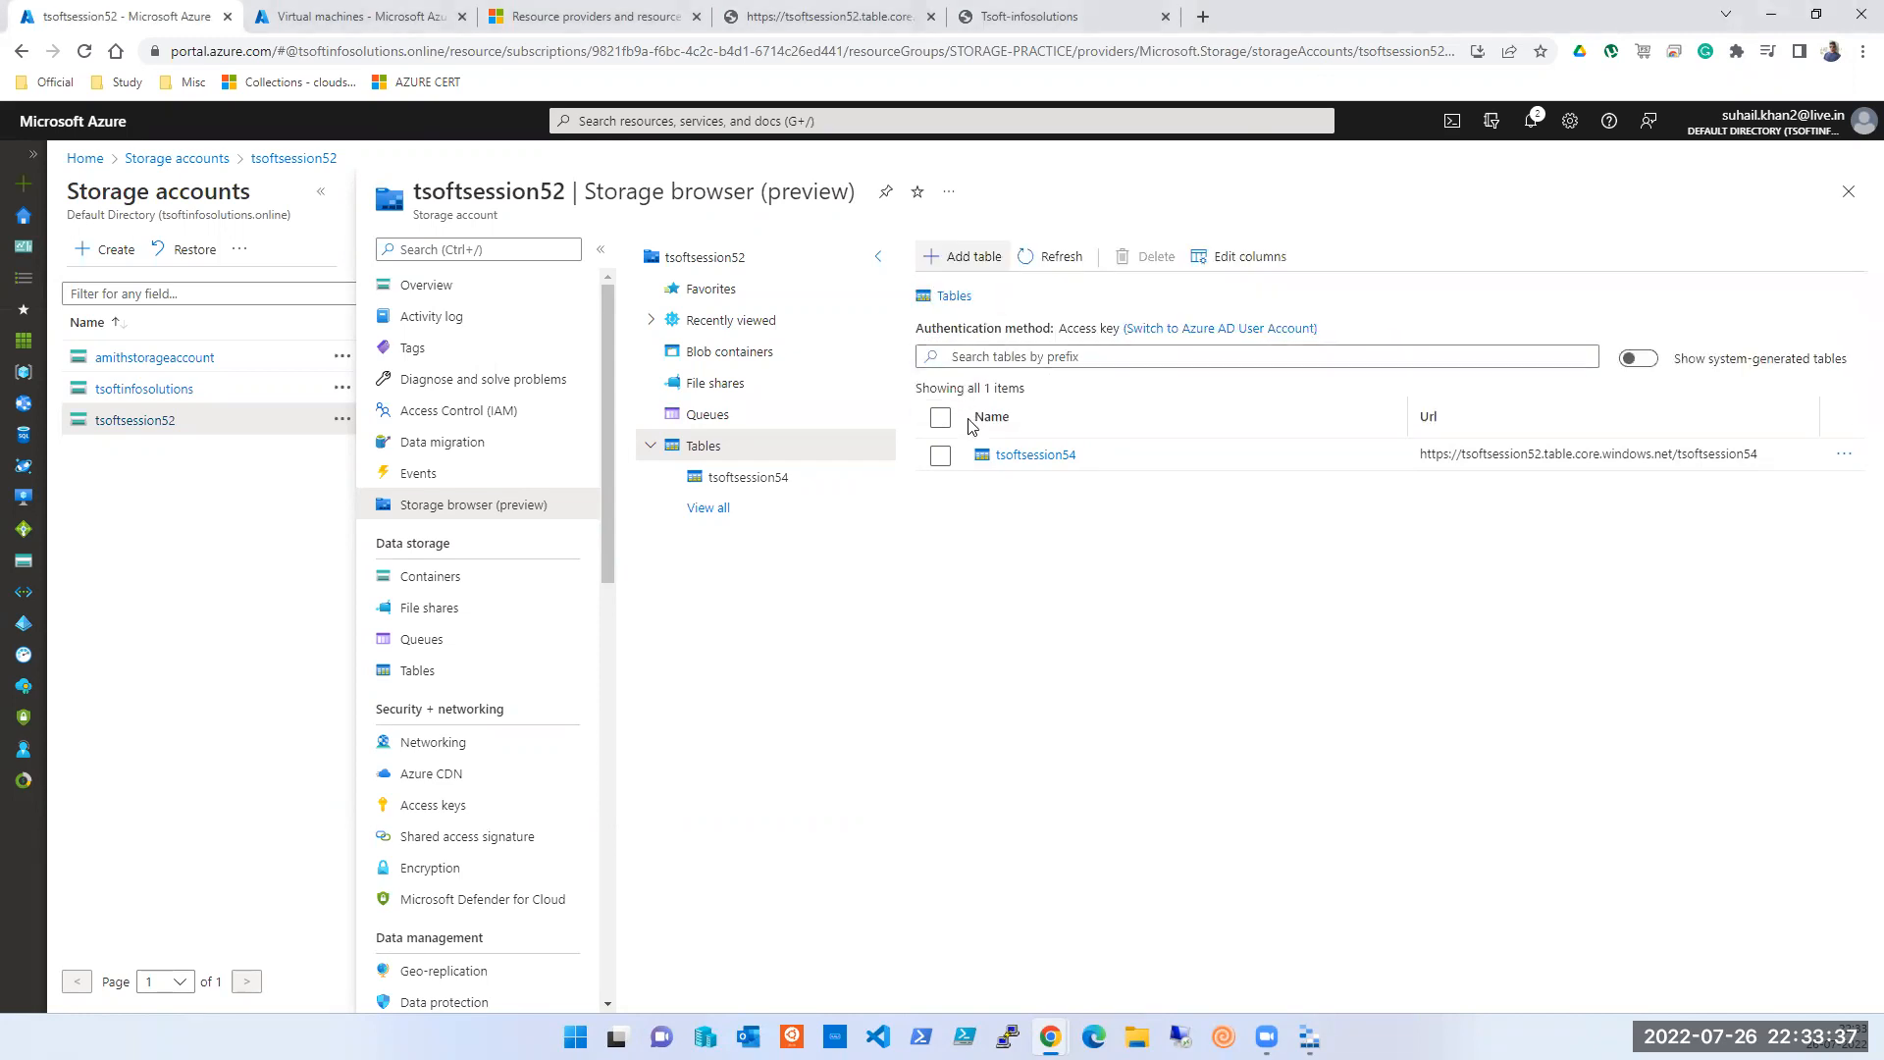
pyautogui.click(1026, 454)
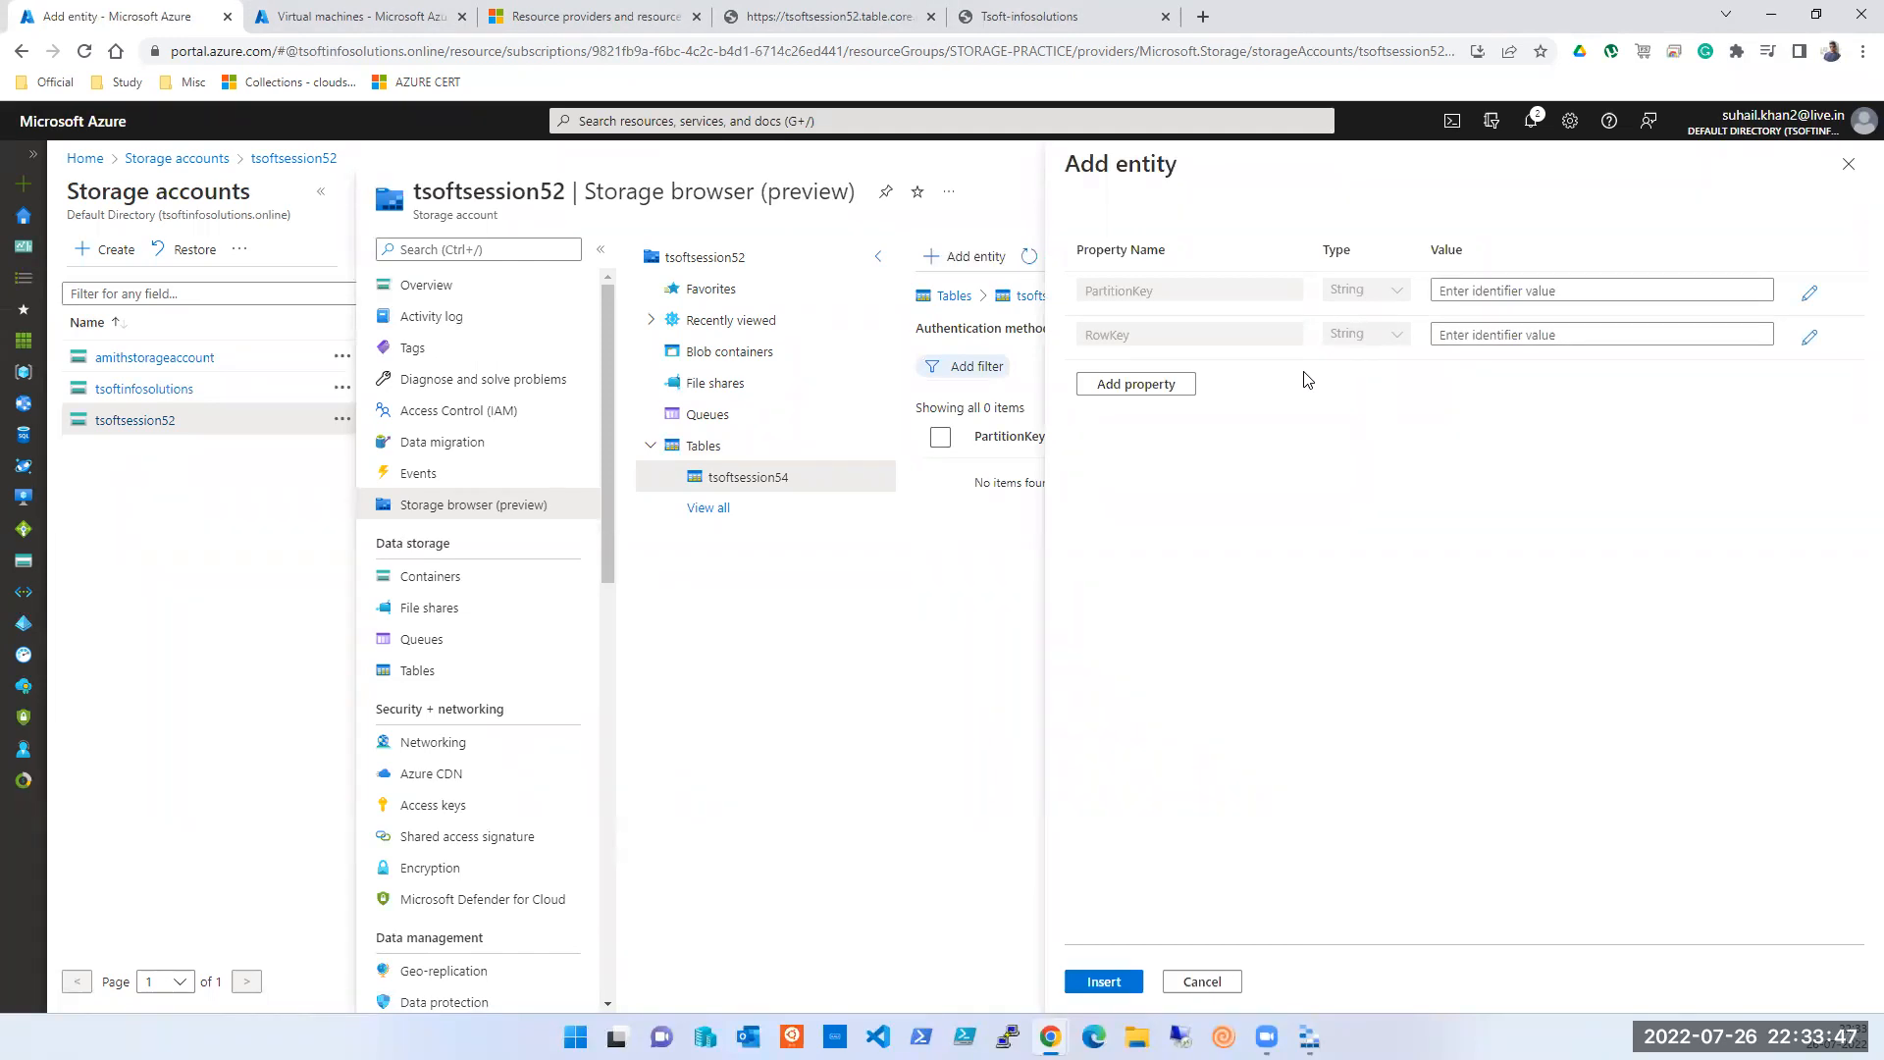
# - Set the entity's PartitionKey to 1 and add three extra property rows
pyautogui.click(1492, 291)
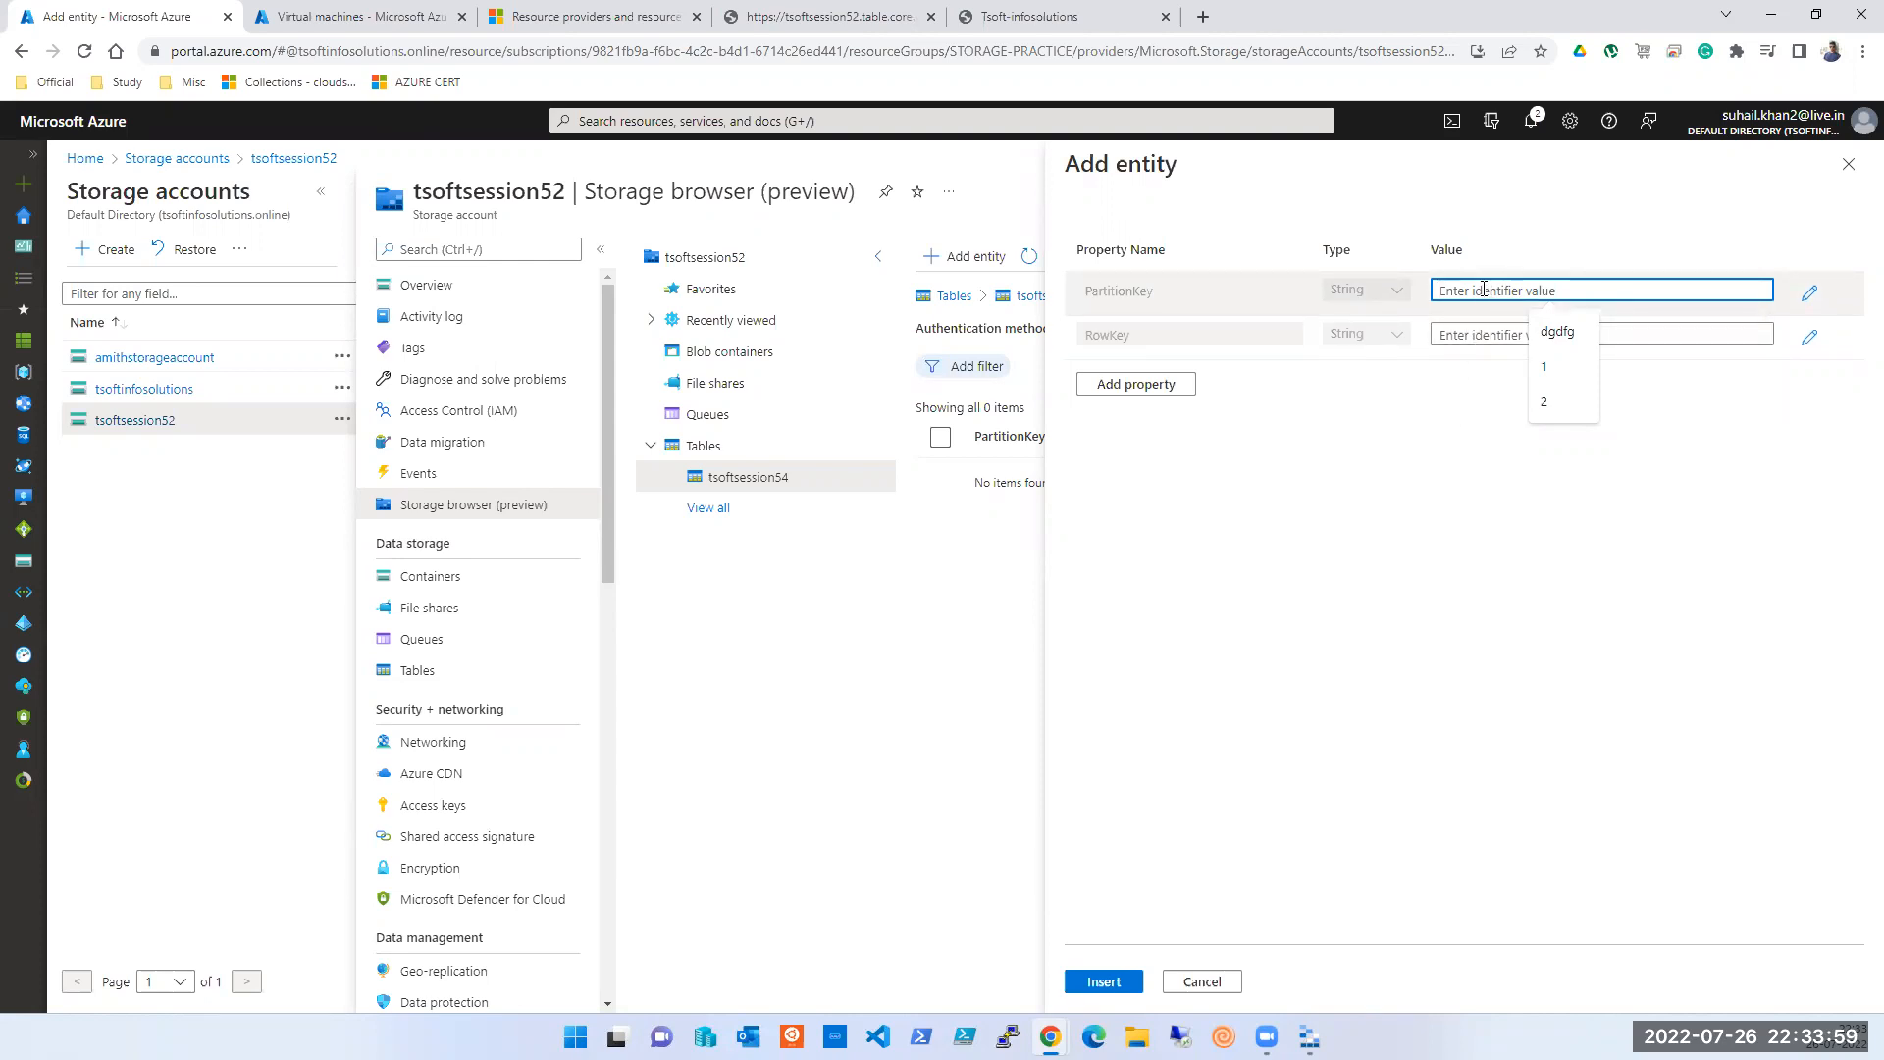
pyautogui.write('Nam')
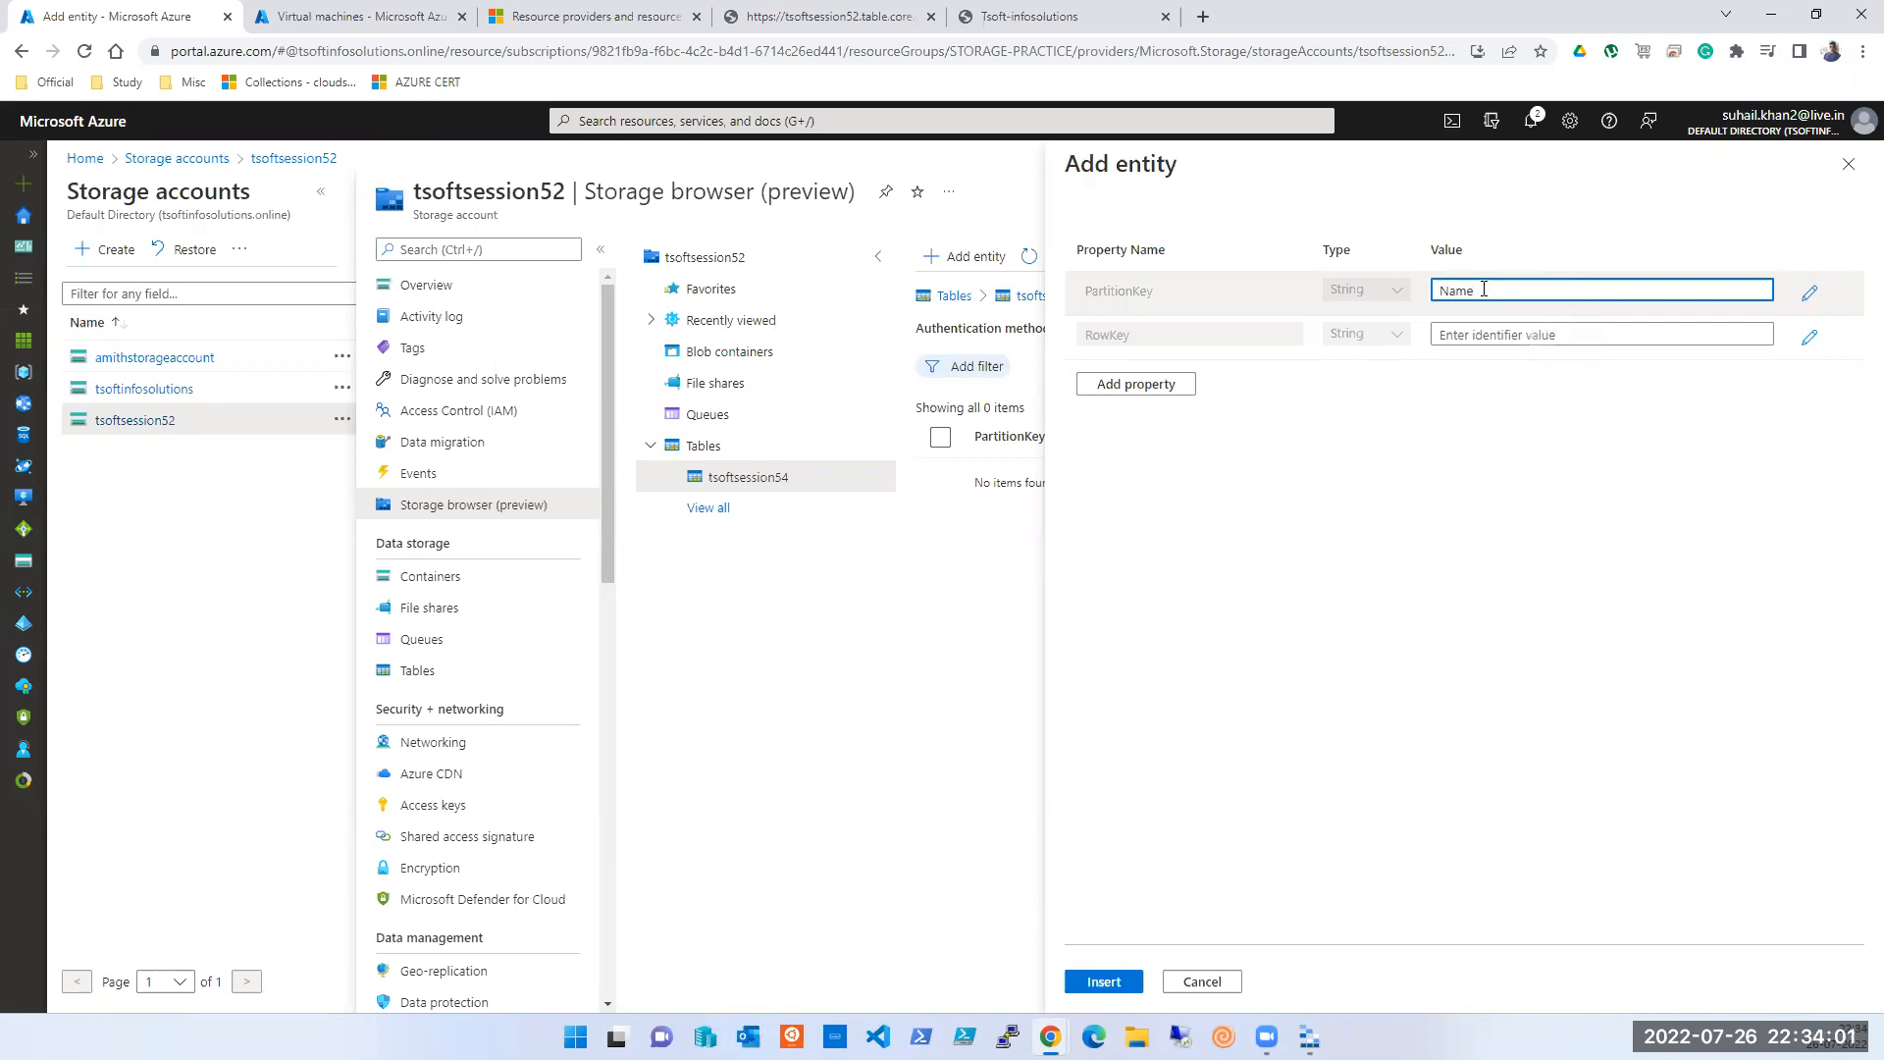
pyautogui.write('e')
pyautogui.hotkey('ctrl', 'a')
pyautogui.press('BackSpace')
pyautogui.click(1810, 294)
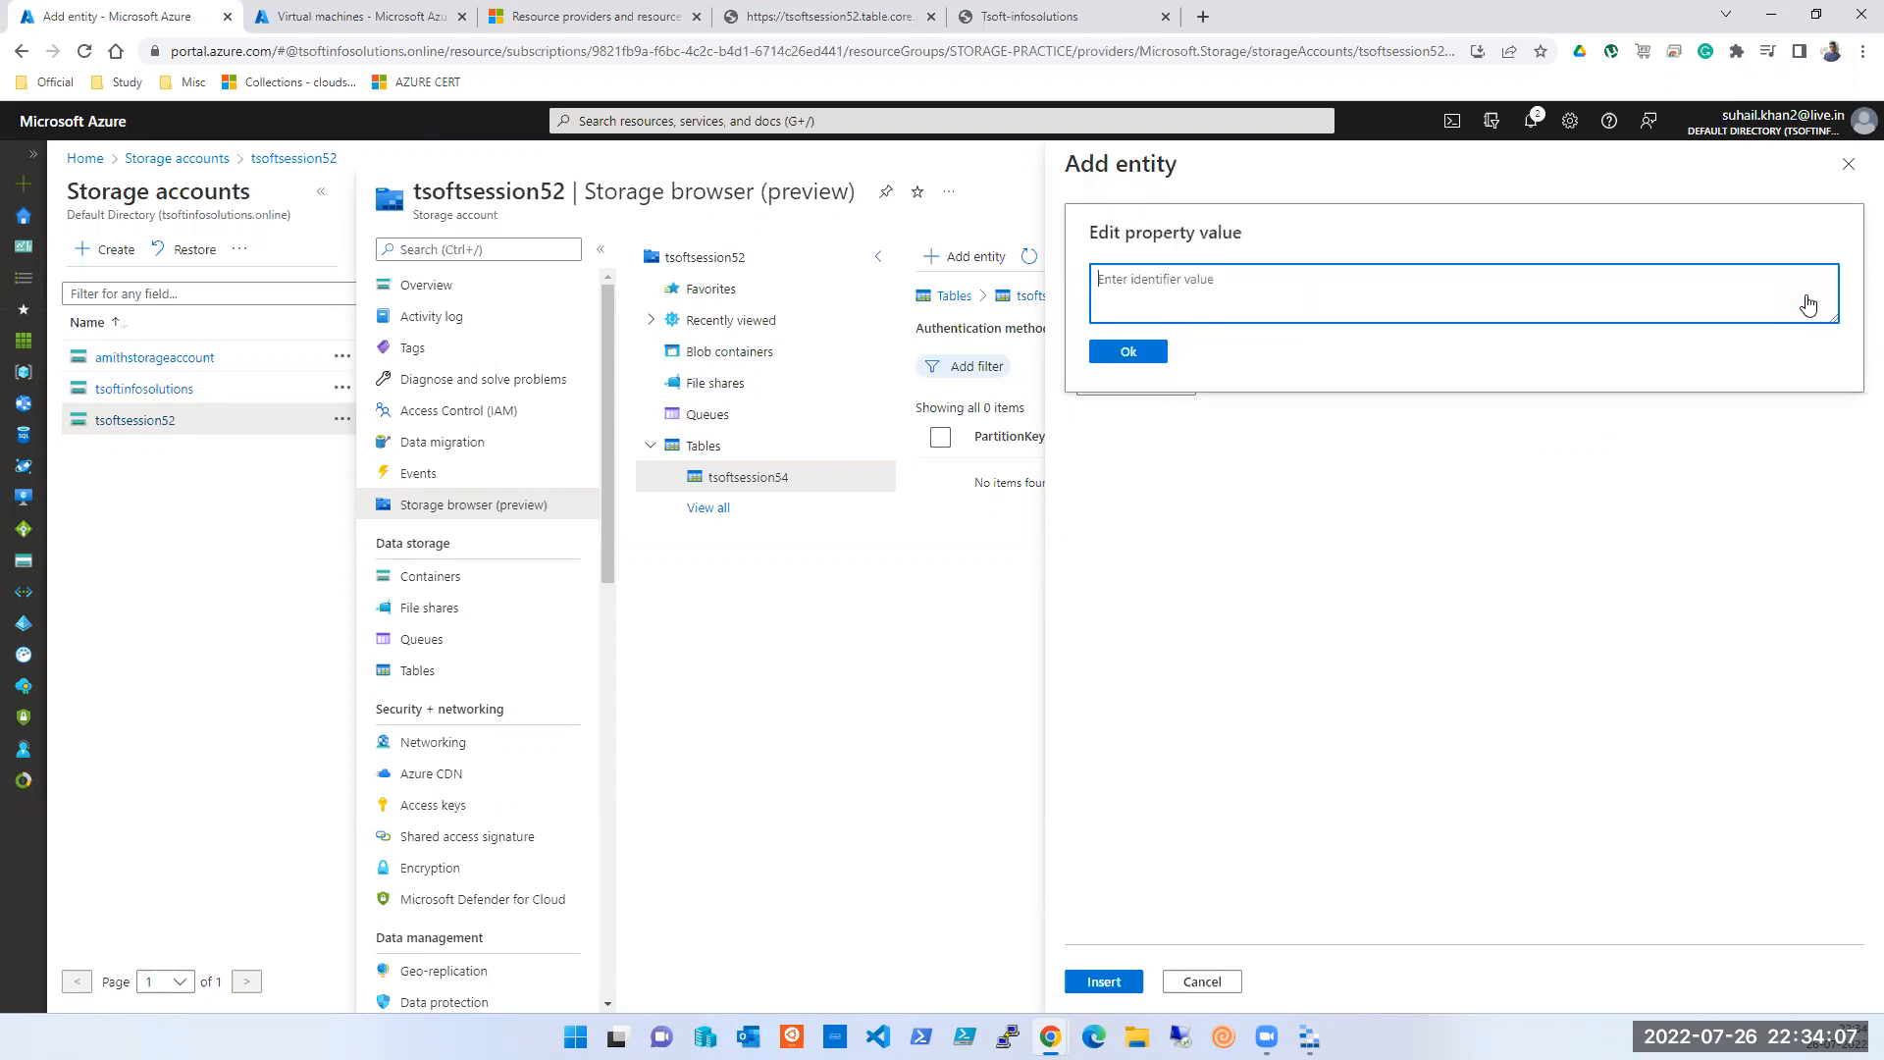
pyautogui.press('Escape')
pyautogui.click(1494, 291)
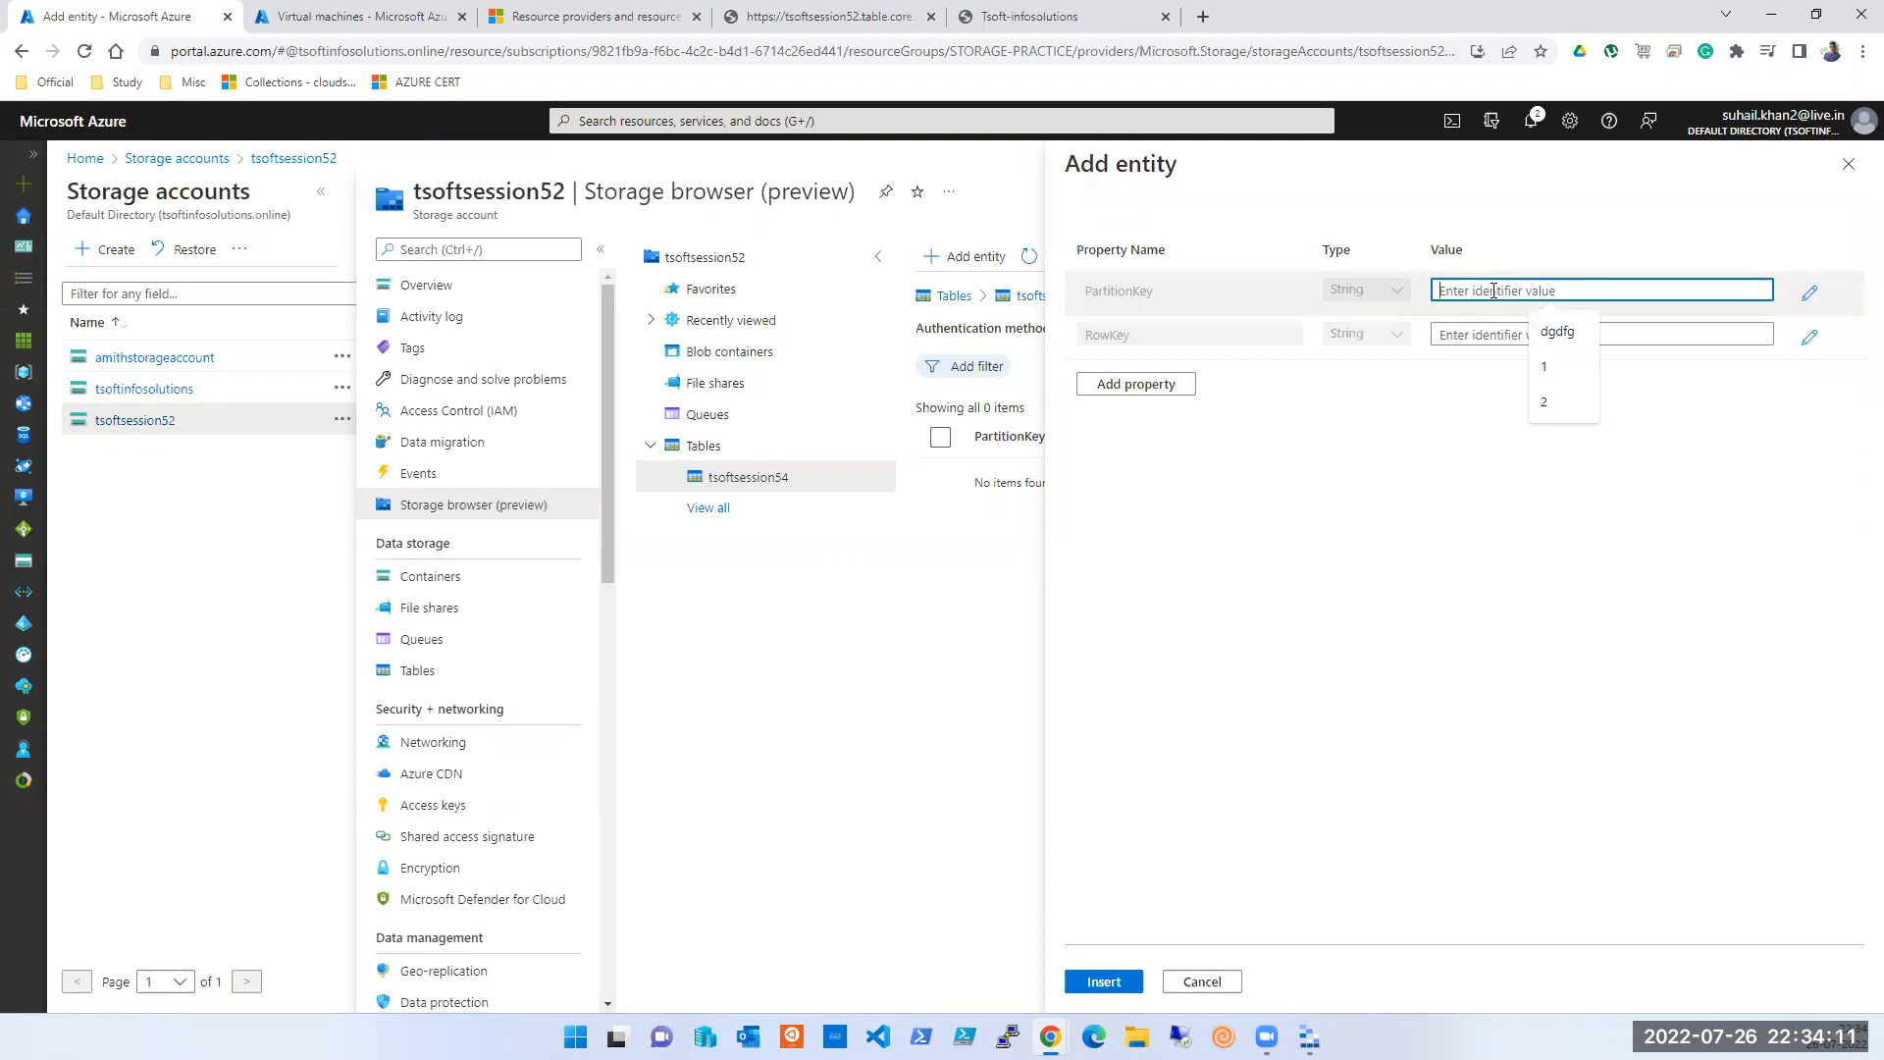
pyautogui.write('1')
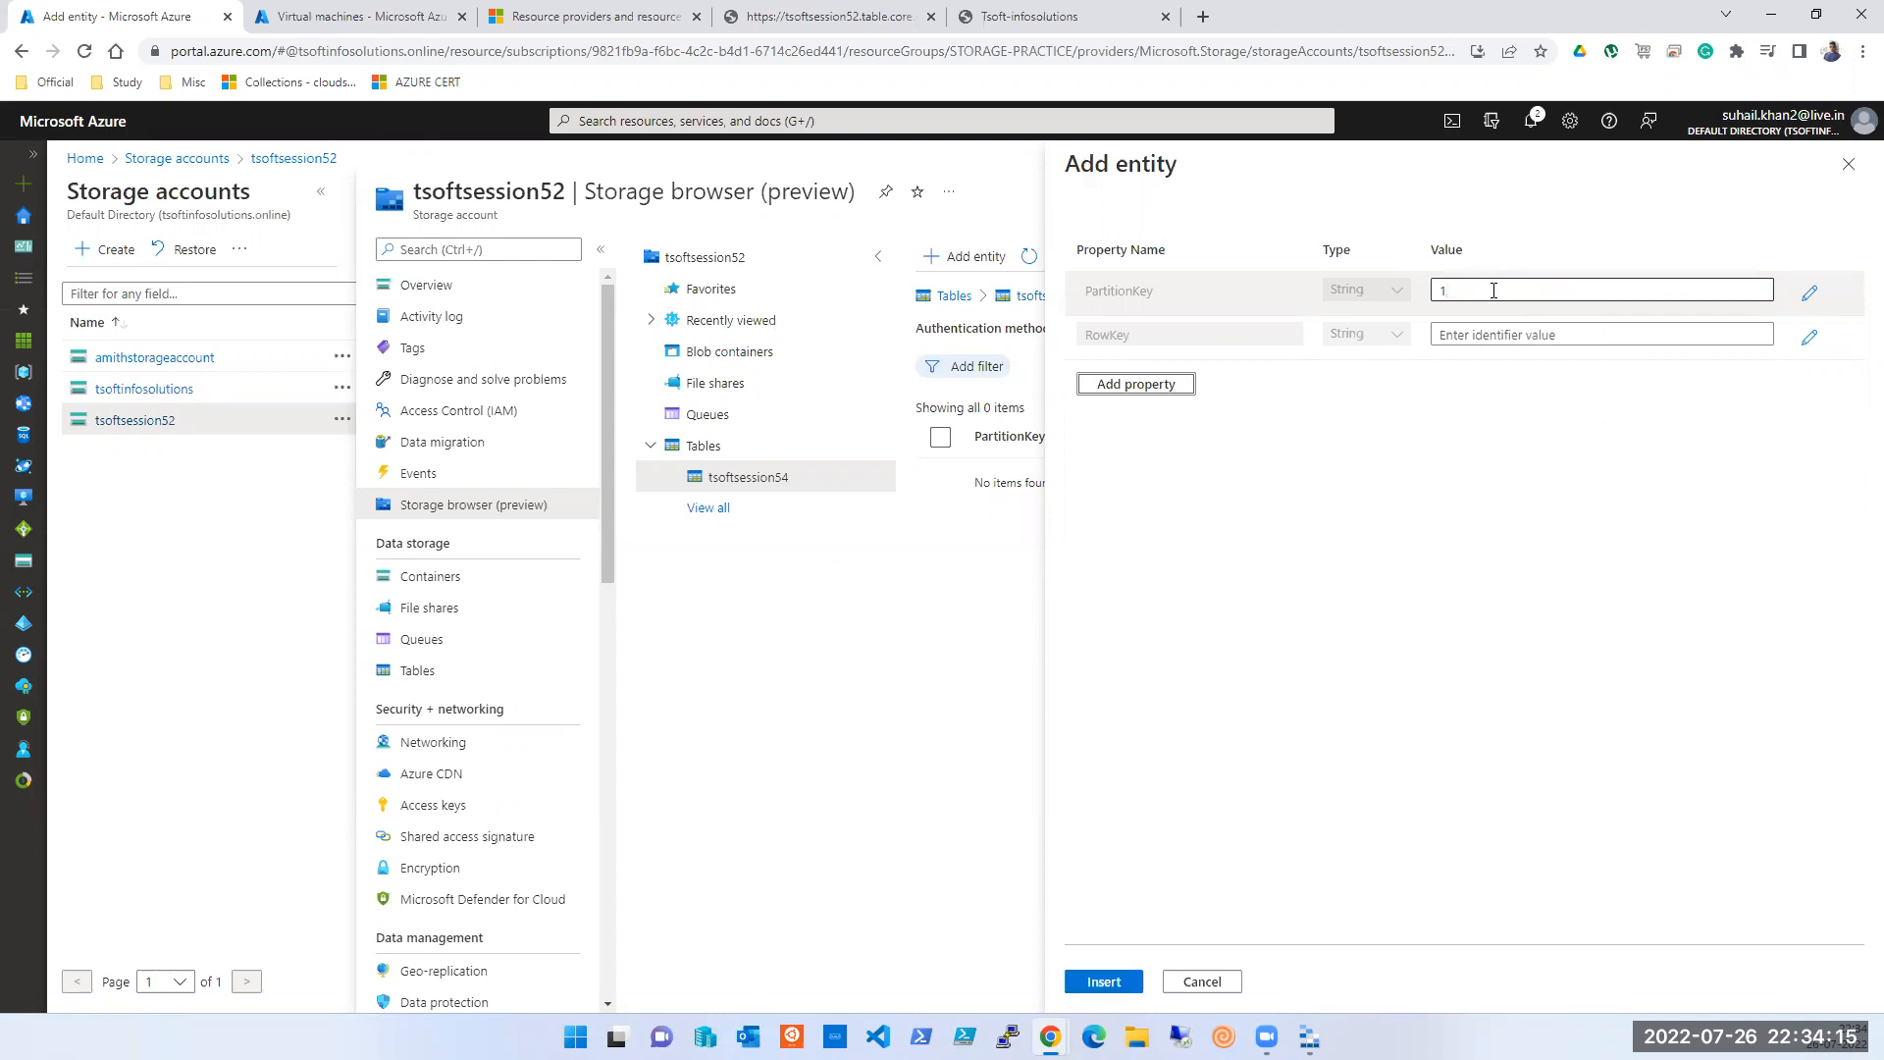
pyautogui.click(1134, 383)
pyautogui.click(1135, 442)
pyautogui.click(1135, 497)
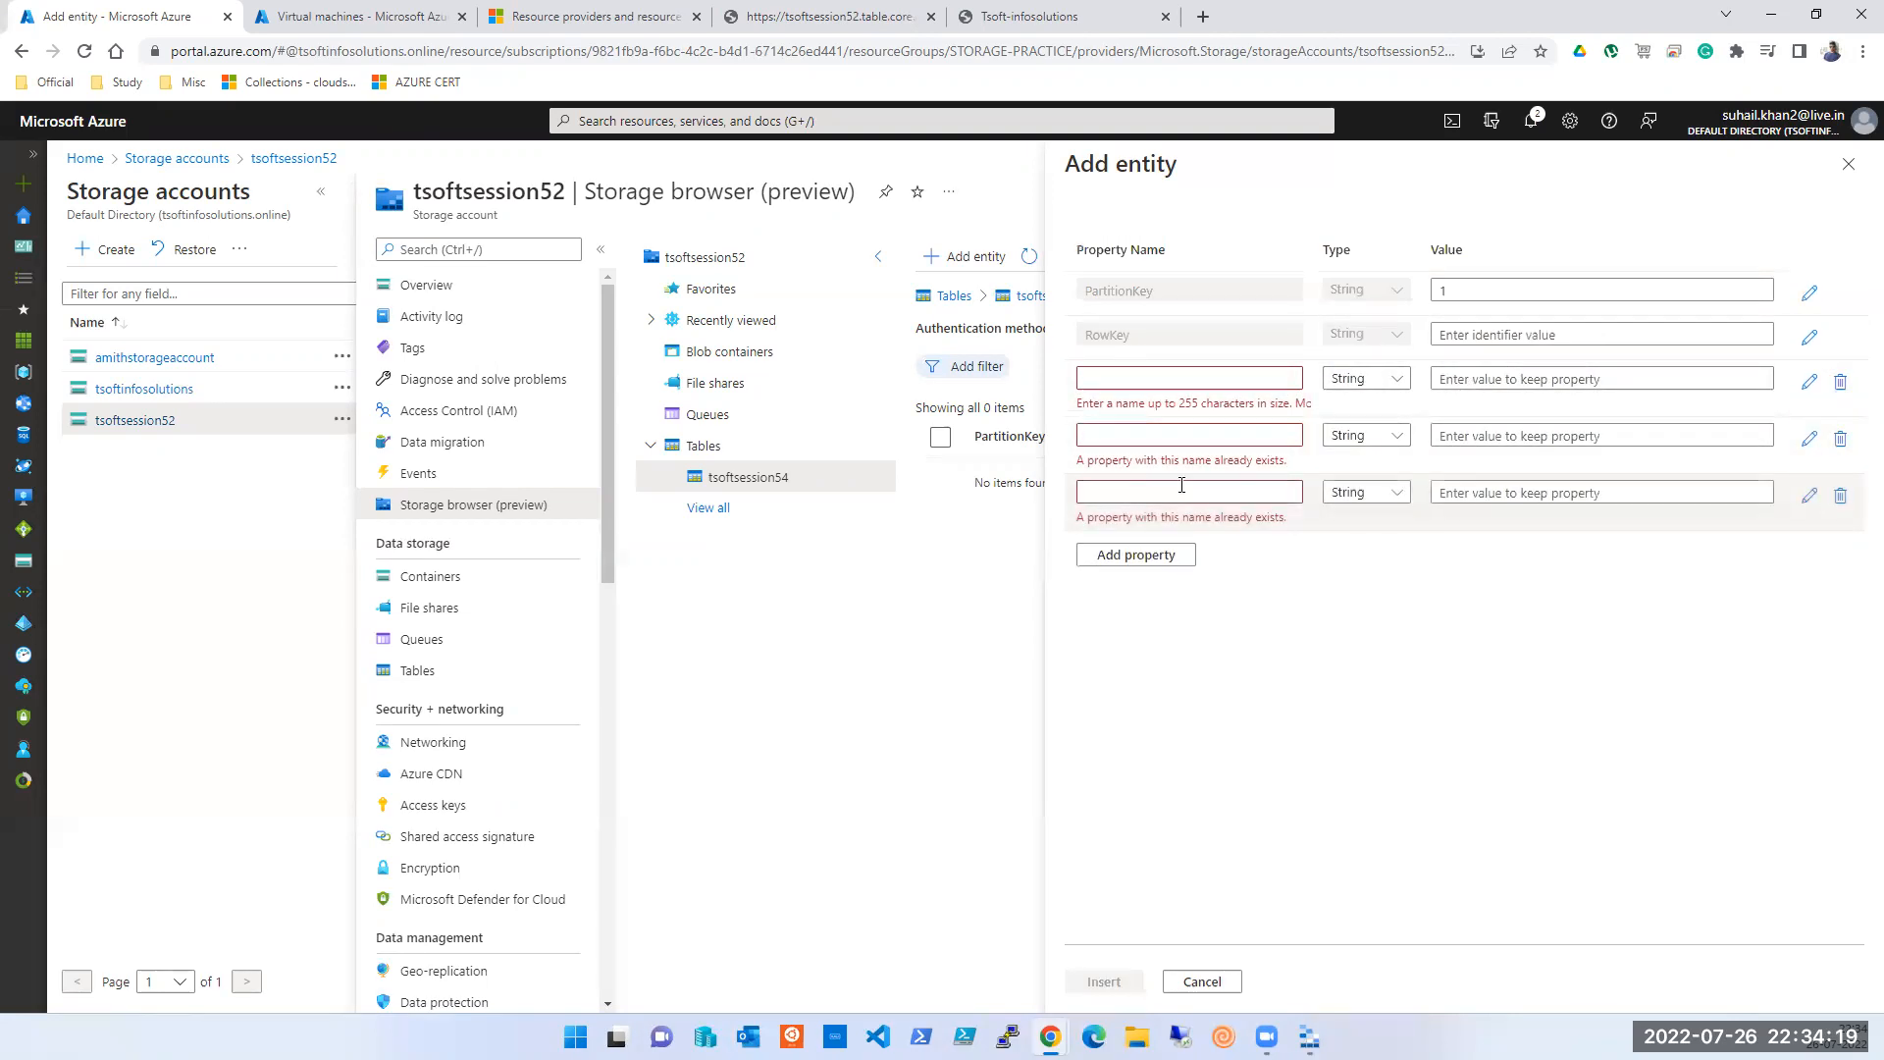
# - Set RowKey to 1 and add a Name property holding a person's name
pyautogui.click(1474, 335)
pyautogui.write('1')
pyautogui.press('Tab')
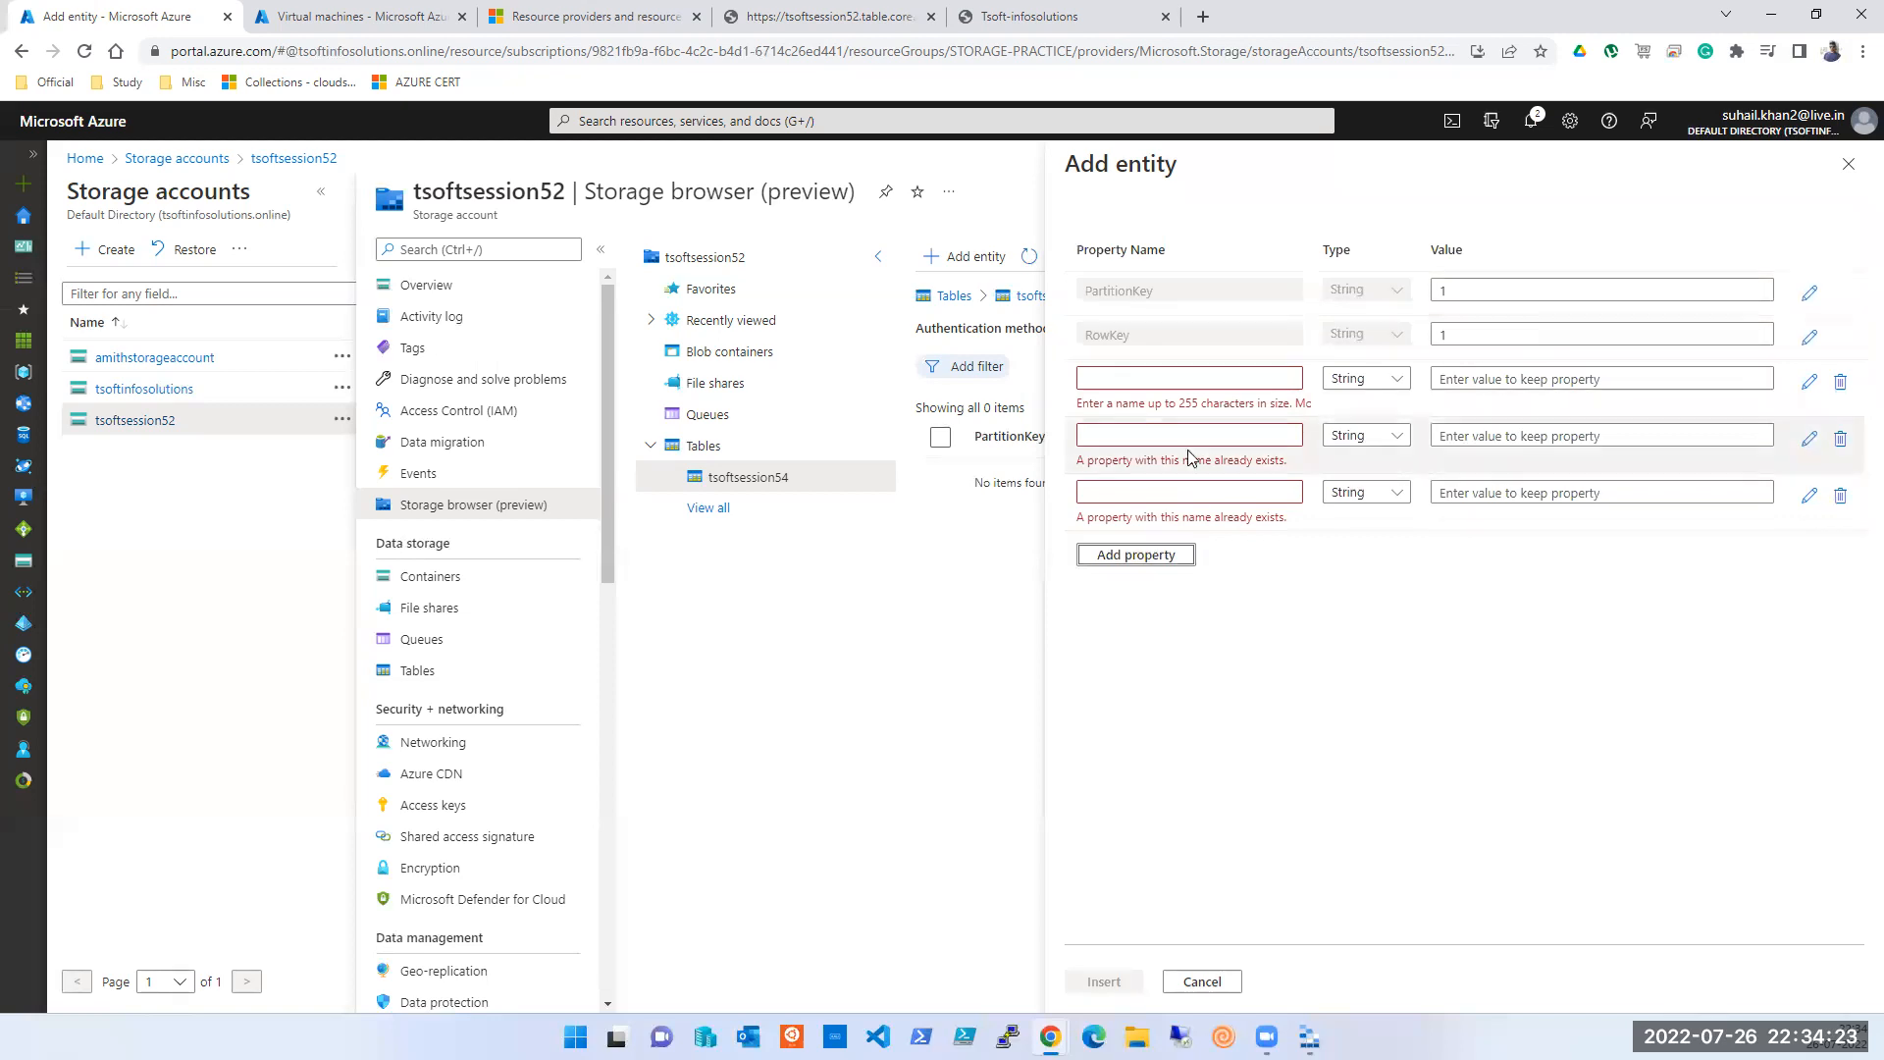
pyautogui.click(1154, 381)
pyautogui.write('Name')
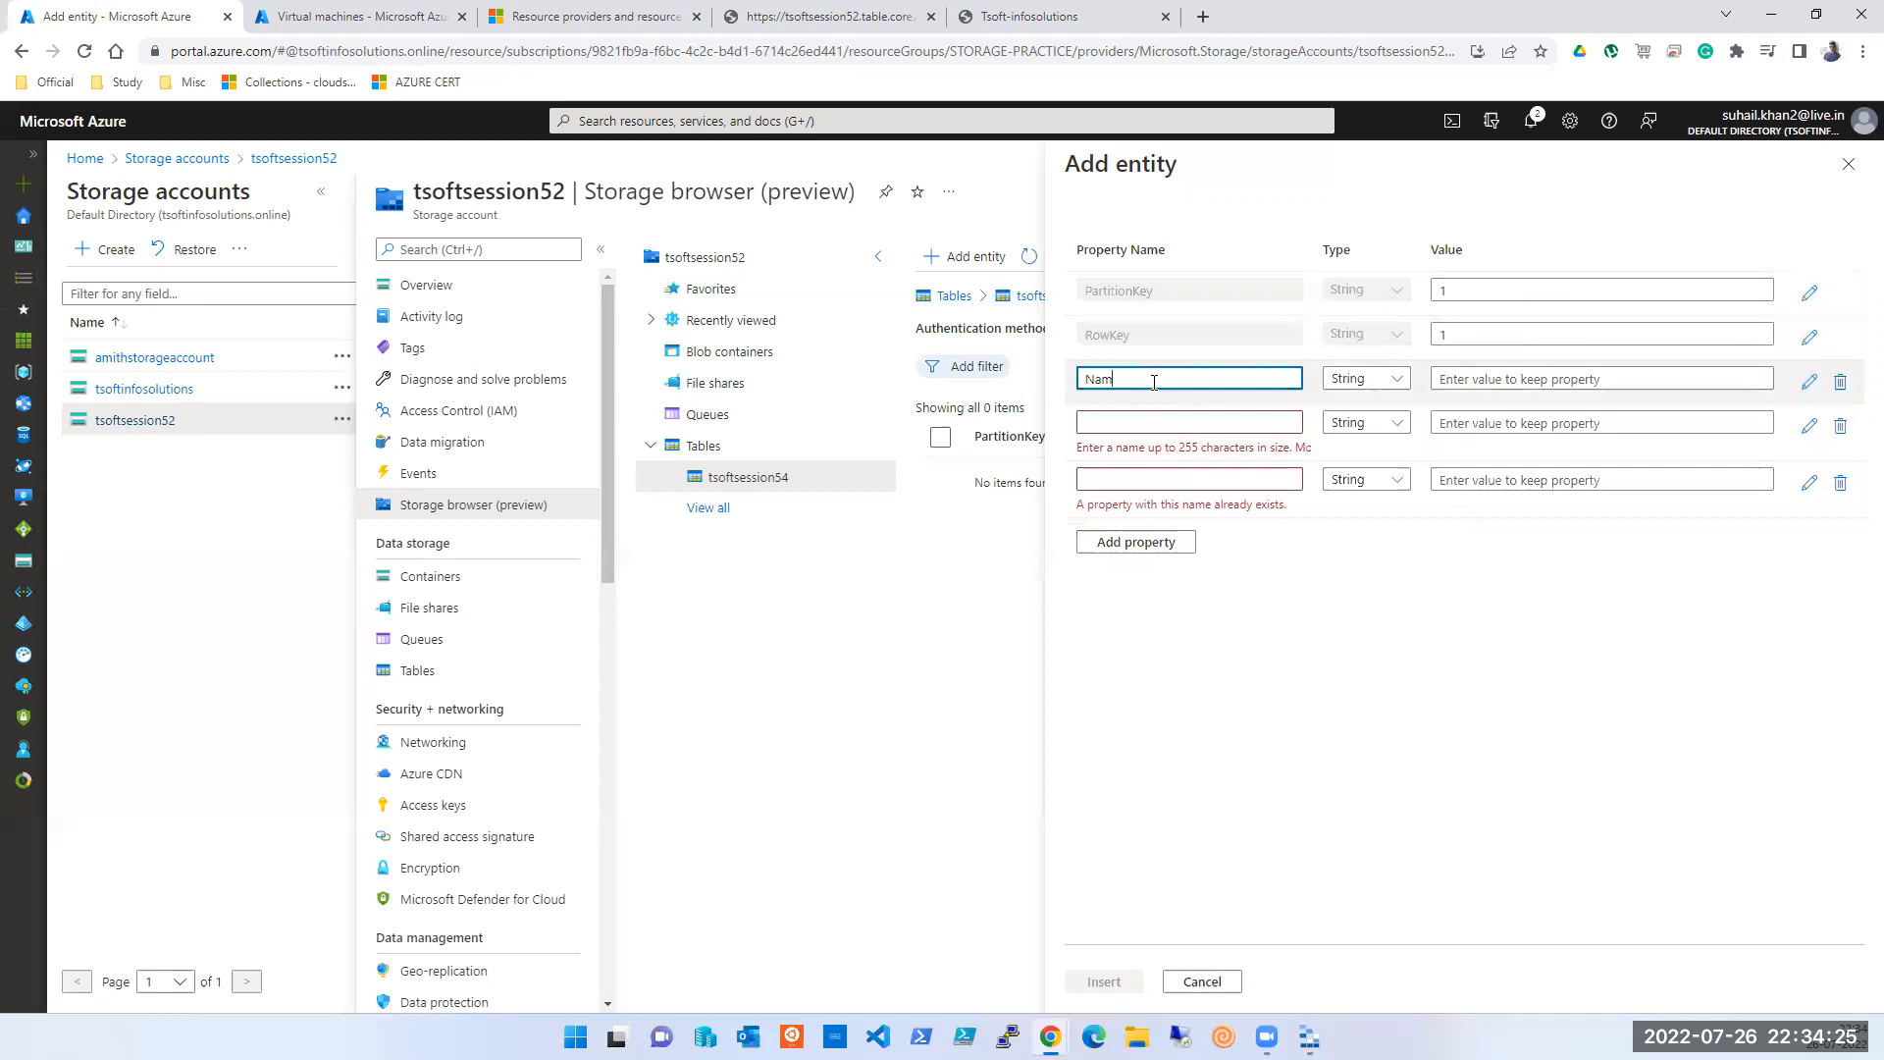
pyautogui.press('Tab')
pyautogui.press('Tab')
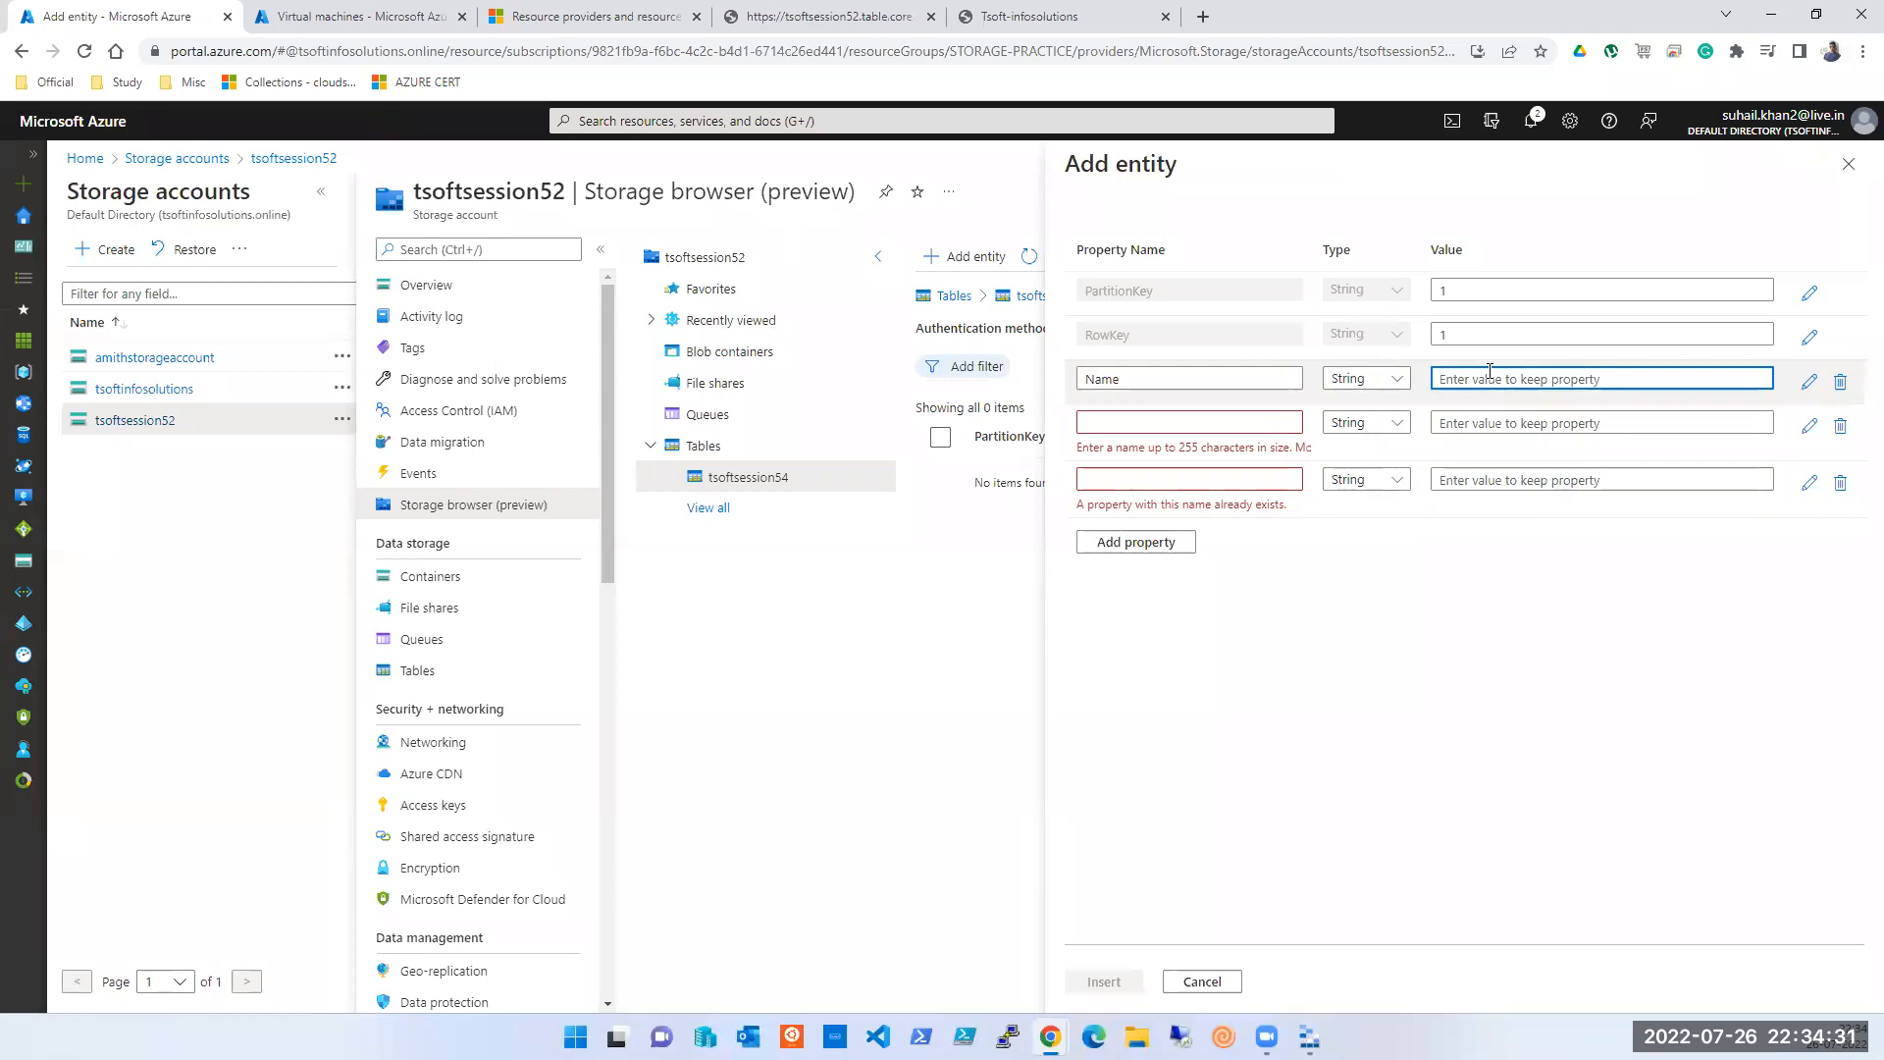
pyautogui.write('Kumail')
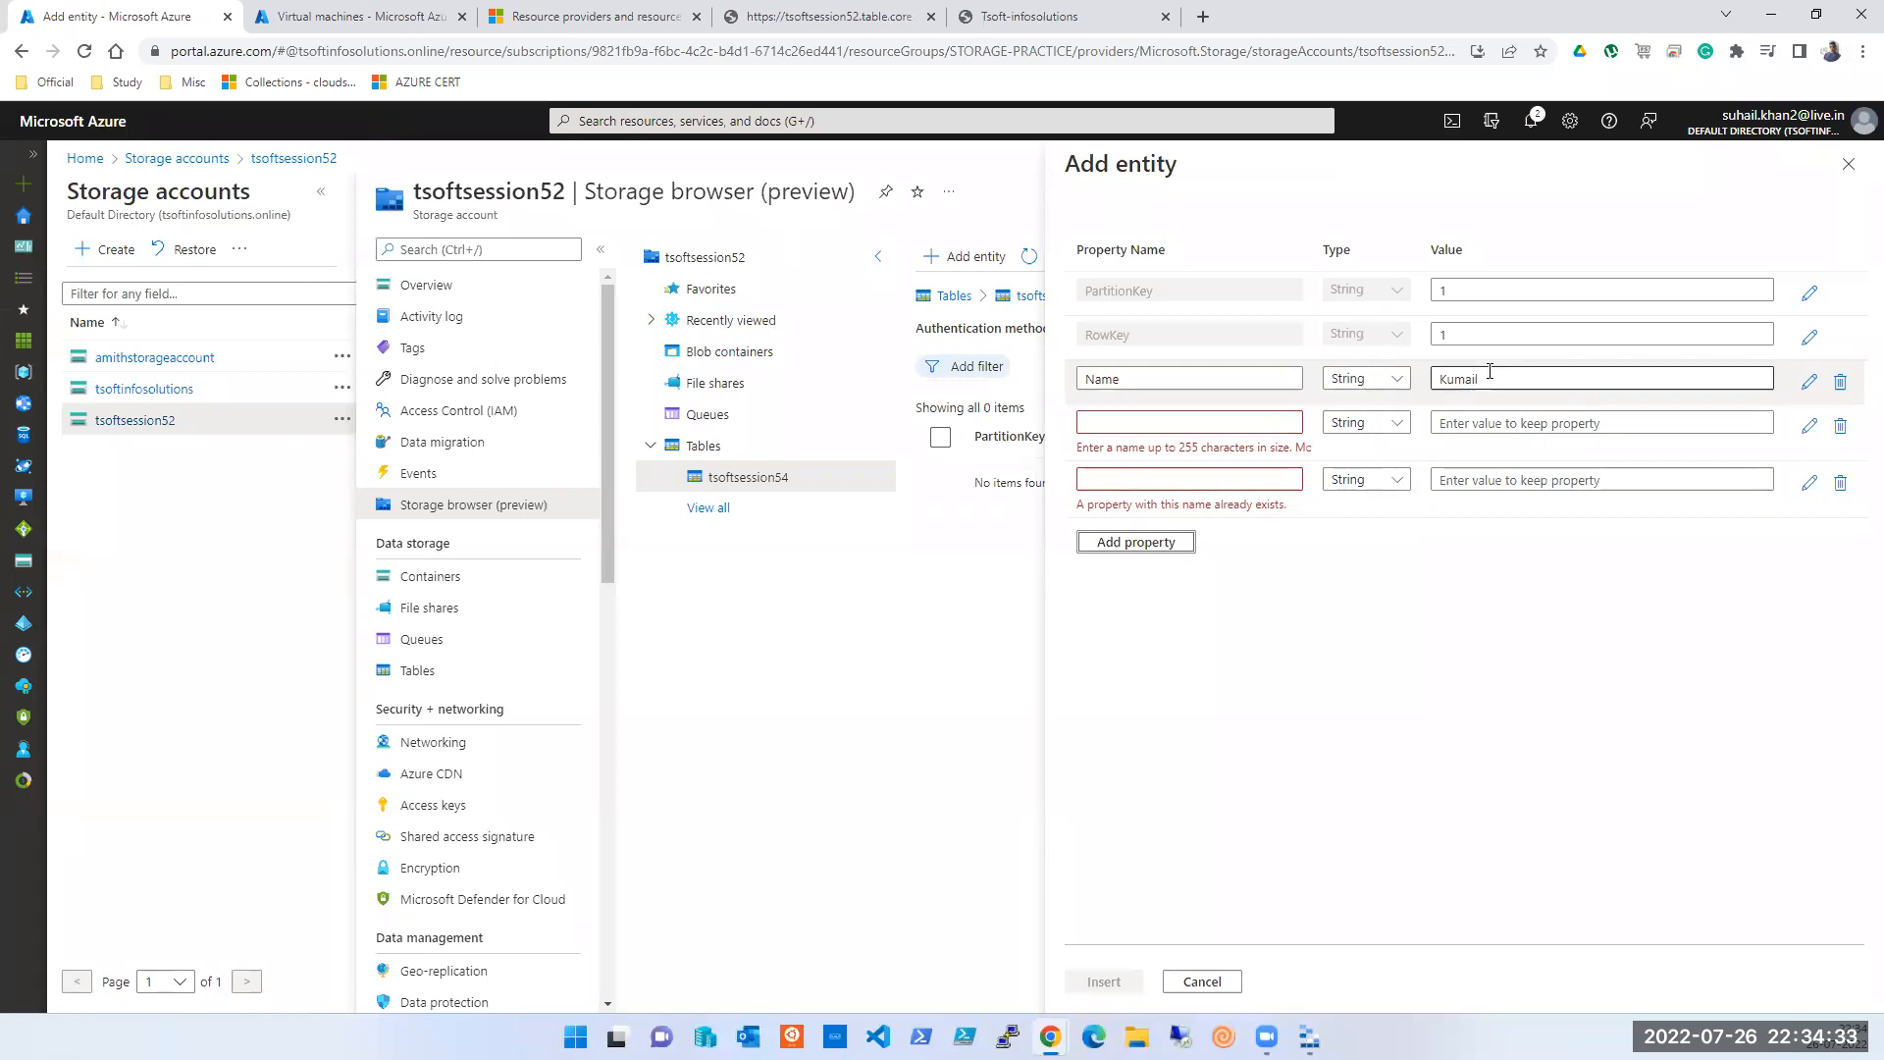
# - Add a Location property with a locality as its value
pyautogui.click(1172, 420)
pyautogui.click(1158, 381)
pyautogui.click(1158, 420)
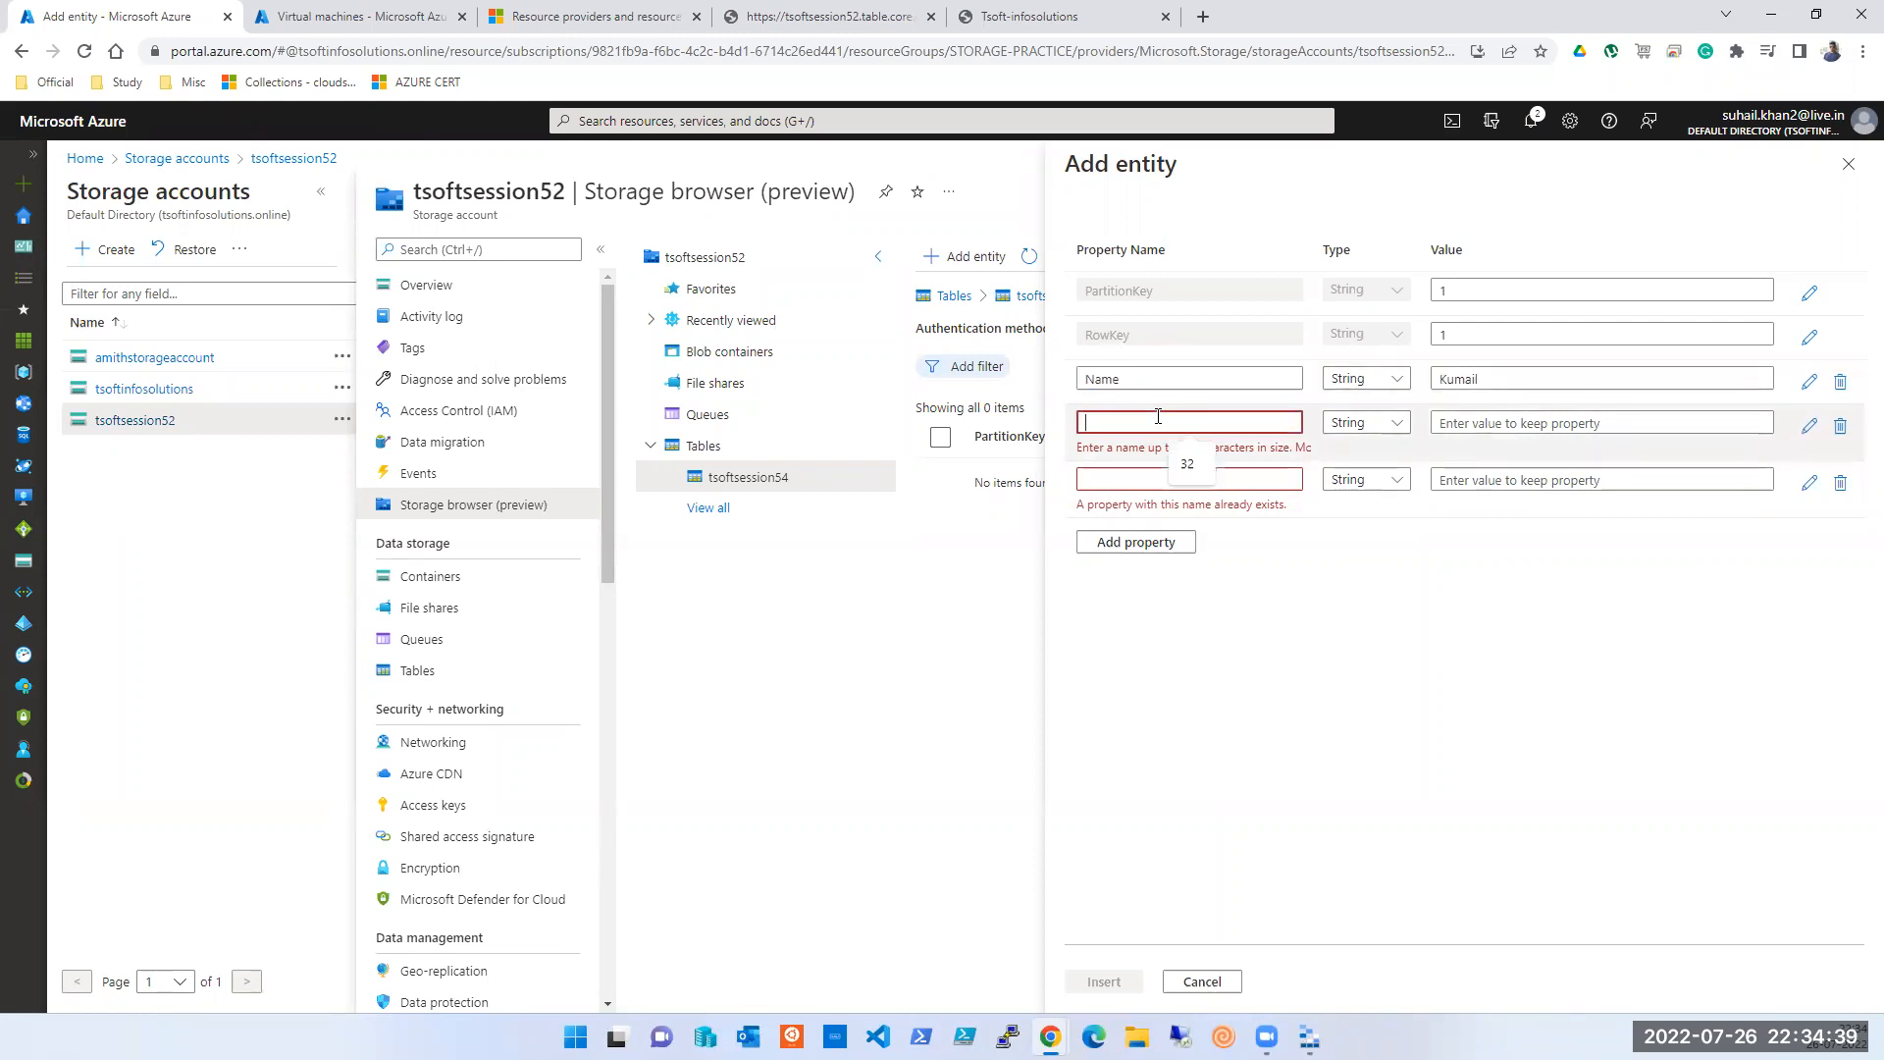
pyautogui.write('Location')
pyautogui.press('Tab')
pyautogui.press('Tab')
pyautogui.press('Tab')
pyautogui.press('Tab')
pyautogui.press('Tab')
pyautogui.press('Tab')
pyautogui.press('Tab')
pyautogui.press('Tab')
pyautogui.press('Tab')
pyautogui.press('Tab')
pyautogui.press('Tab')
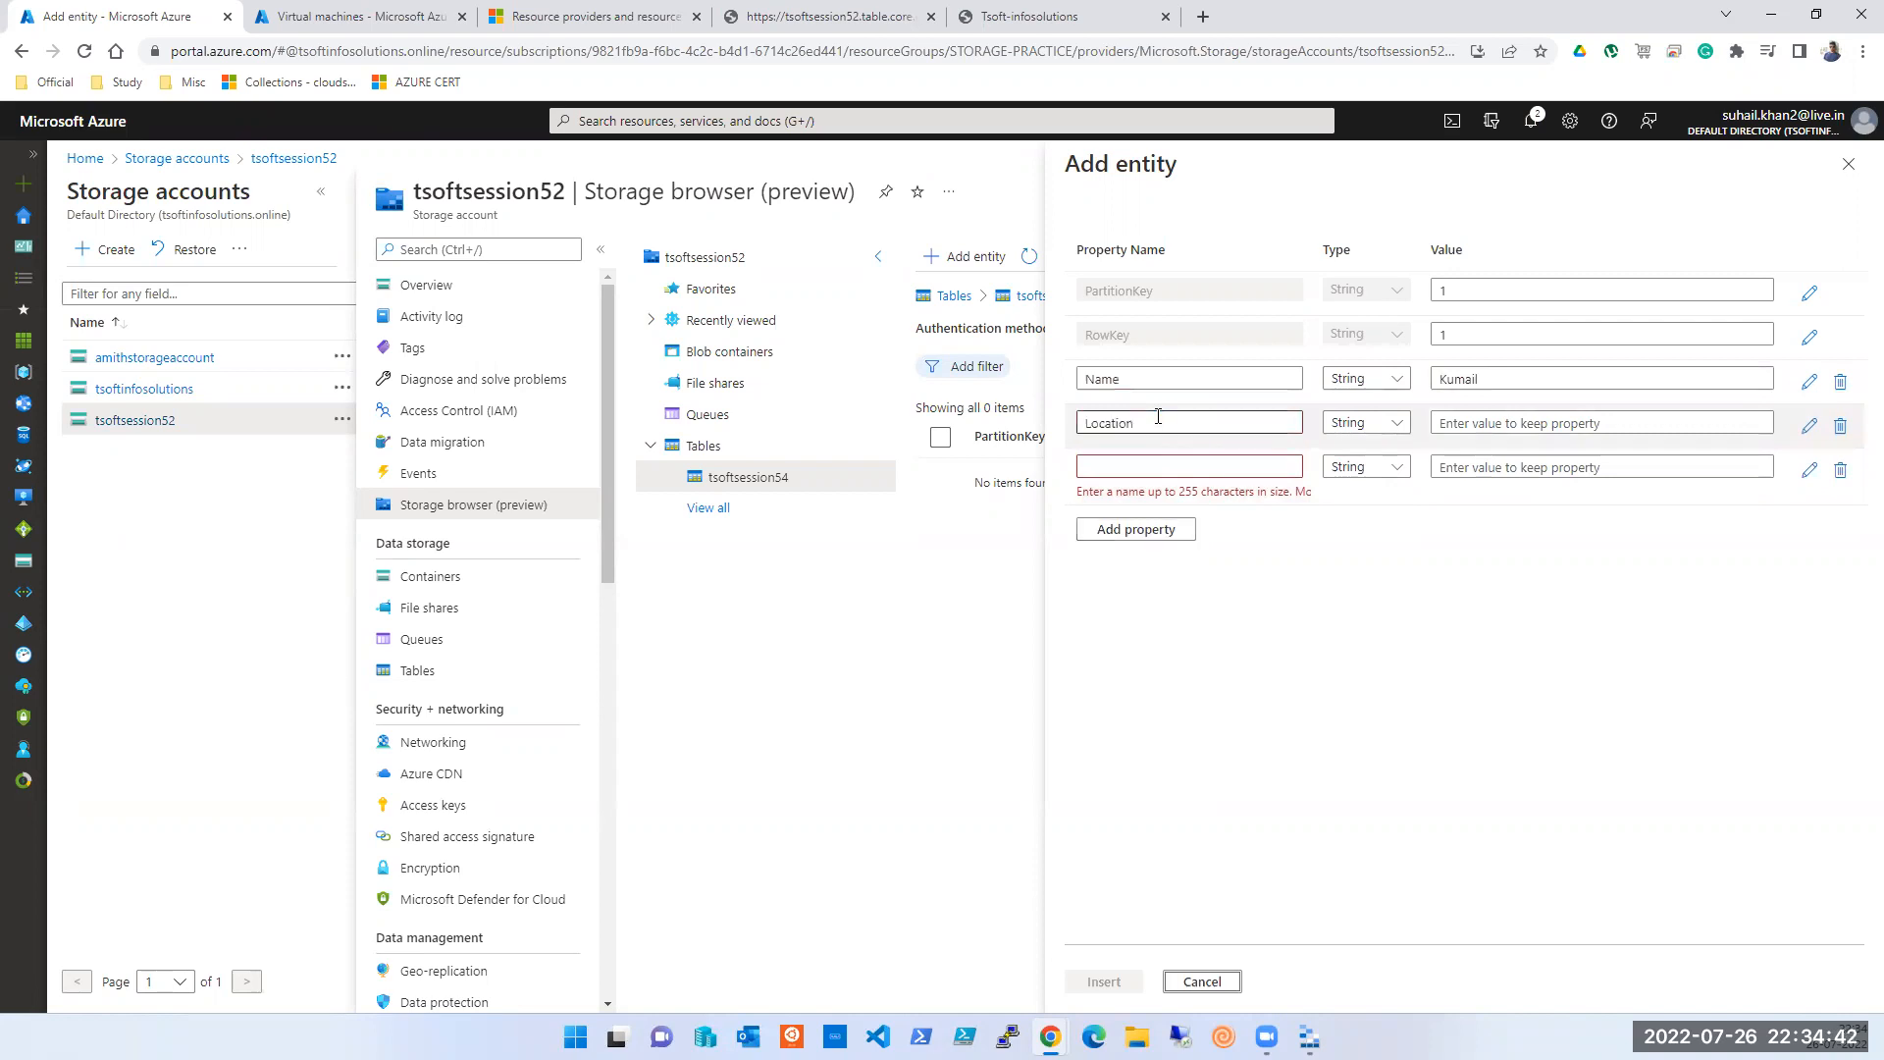
pyautogui.click(1517, 424)
pyautogui.write('Balewadi')
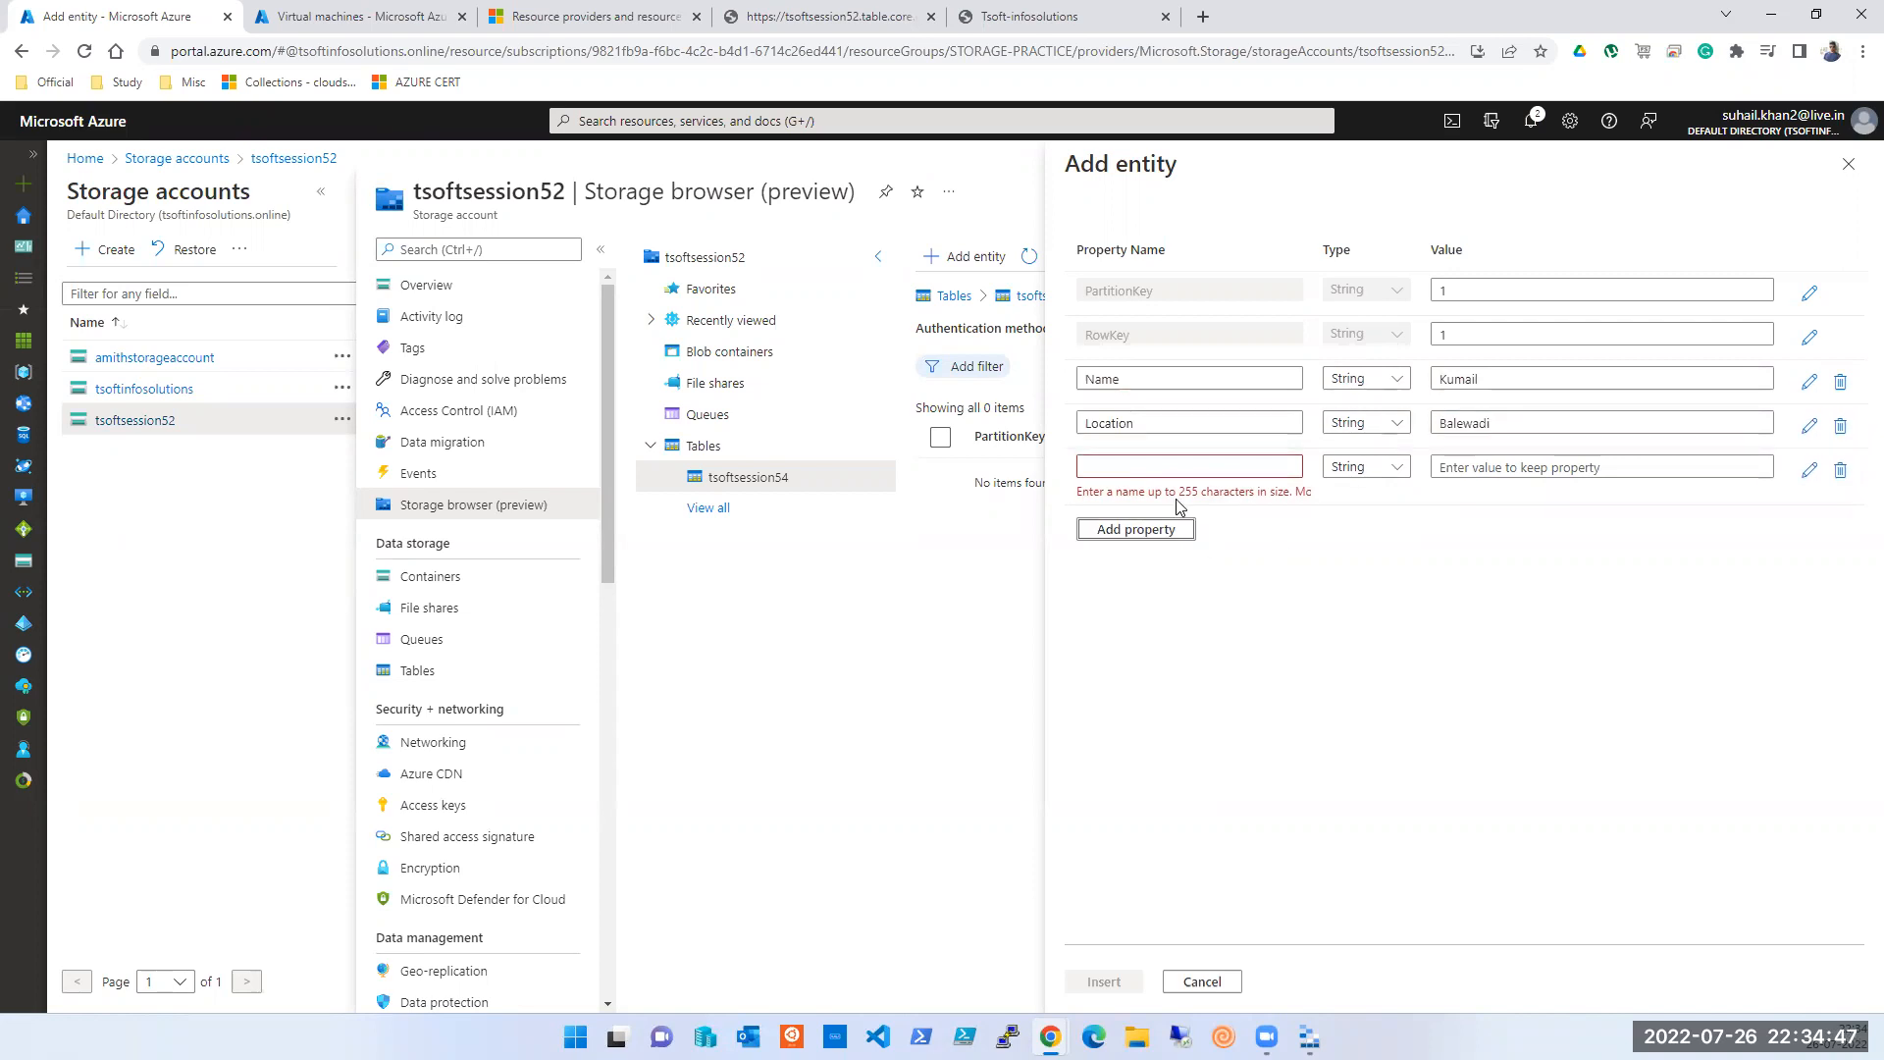
# - Add a Company property with value IBM and insert the entity
pyautogui.click(1172, 468)
pyautogui.write('Company')
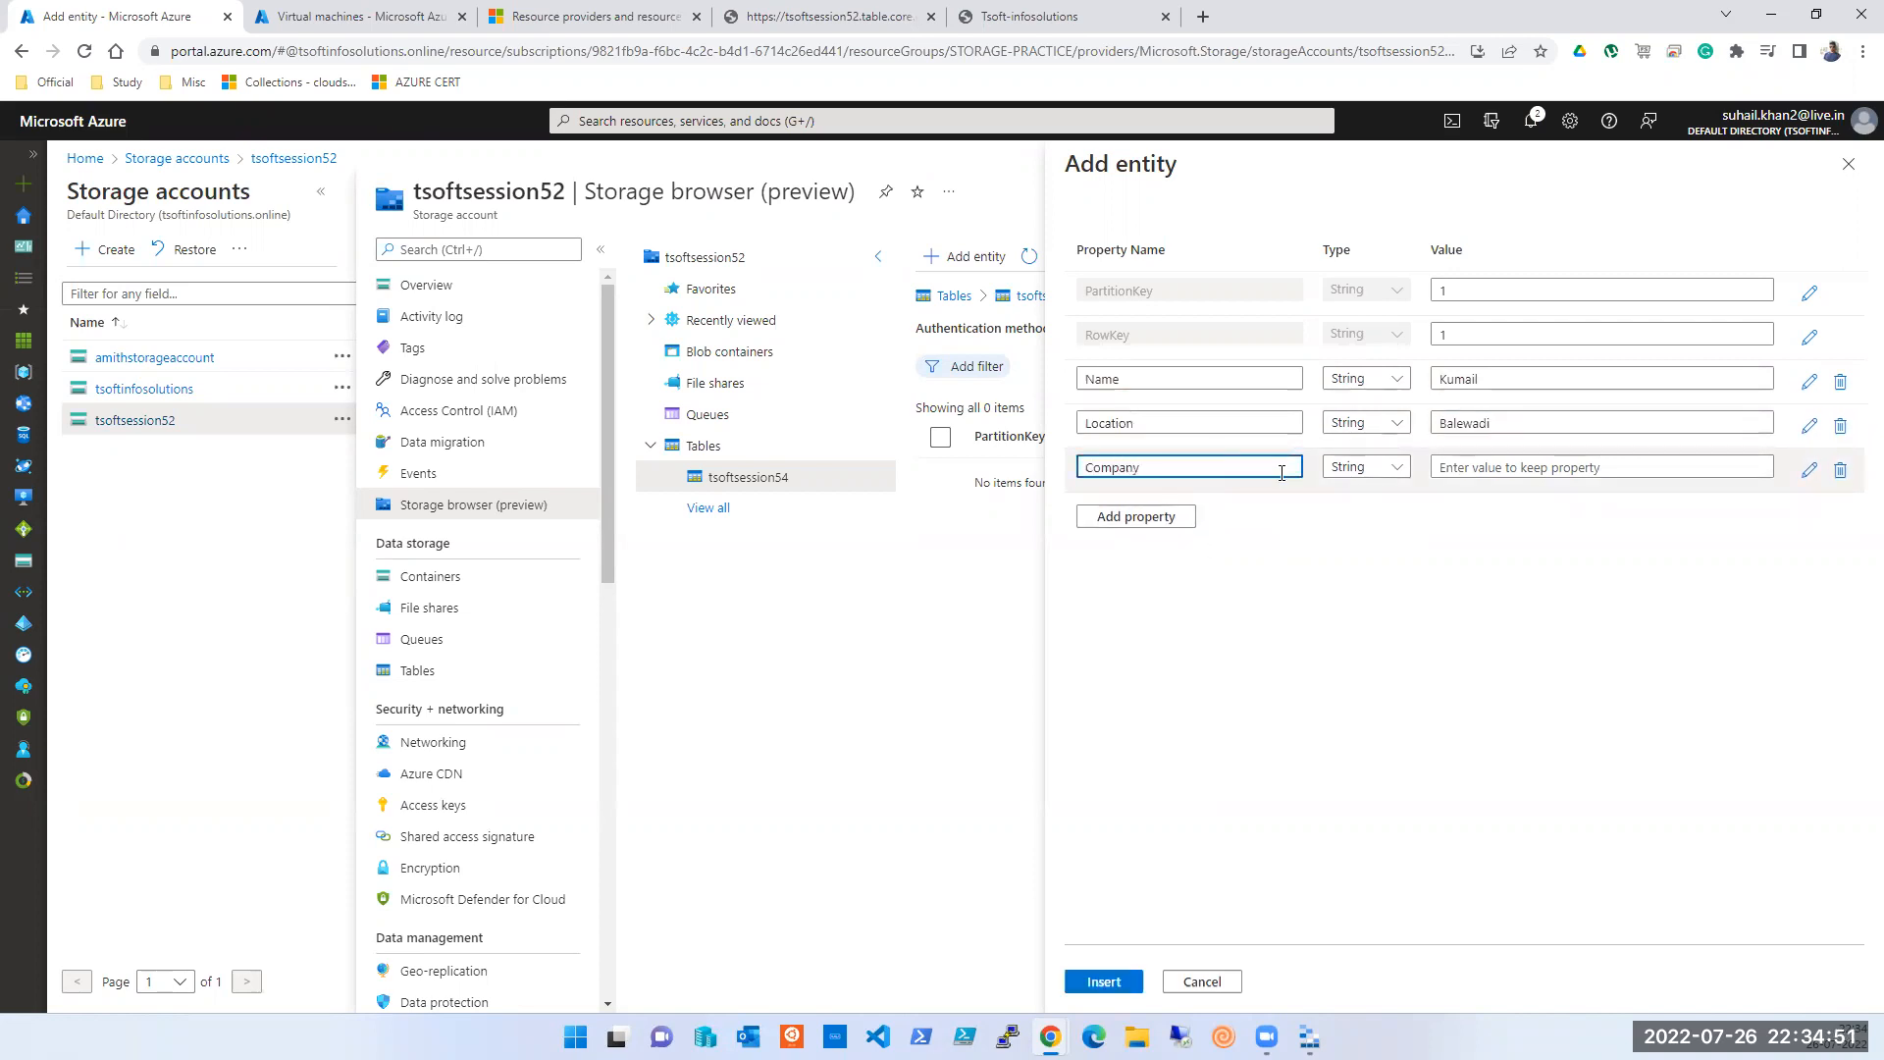
pyautogui.click(1527, 466)
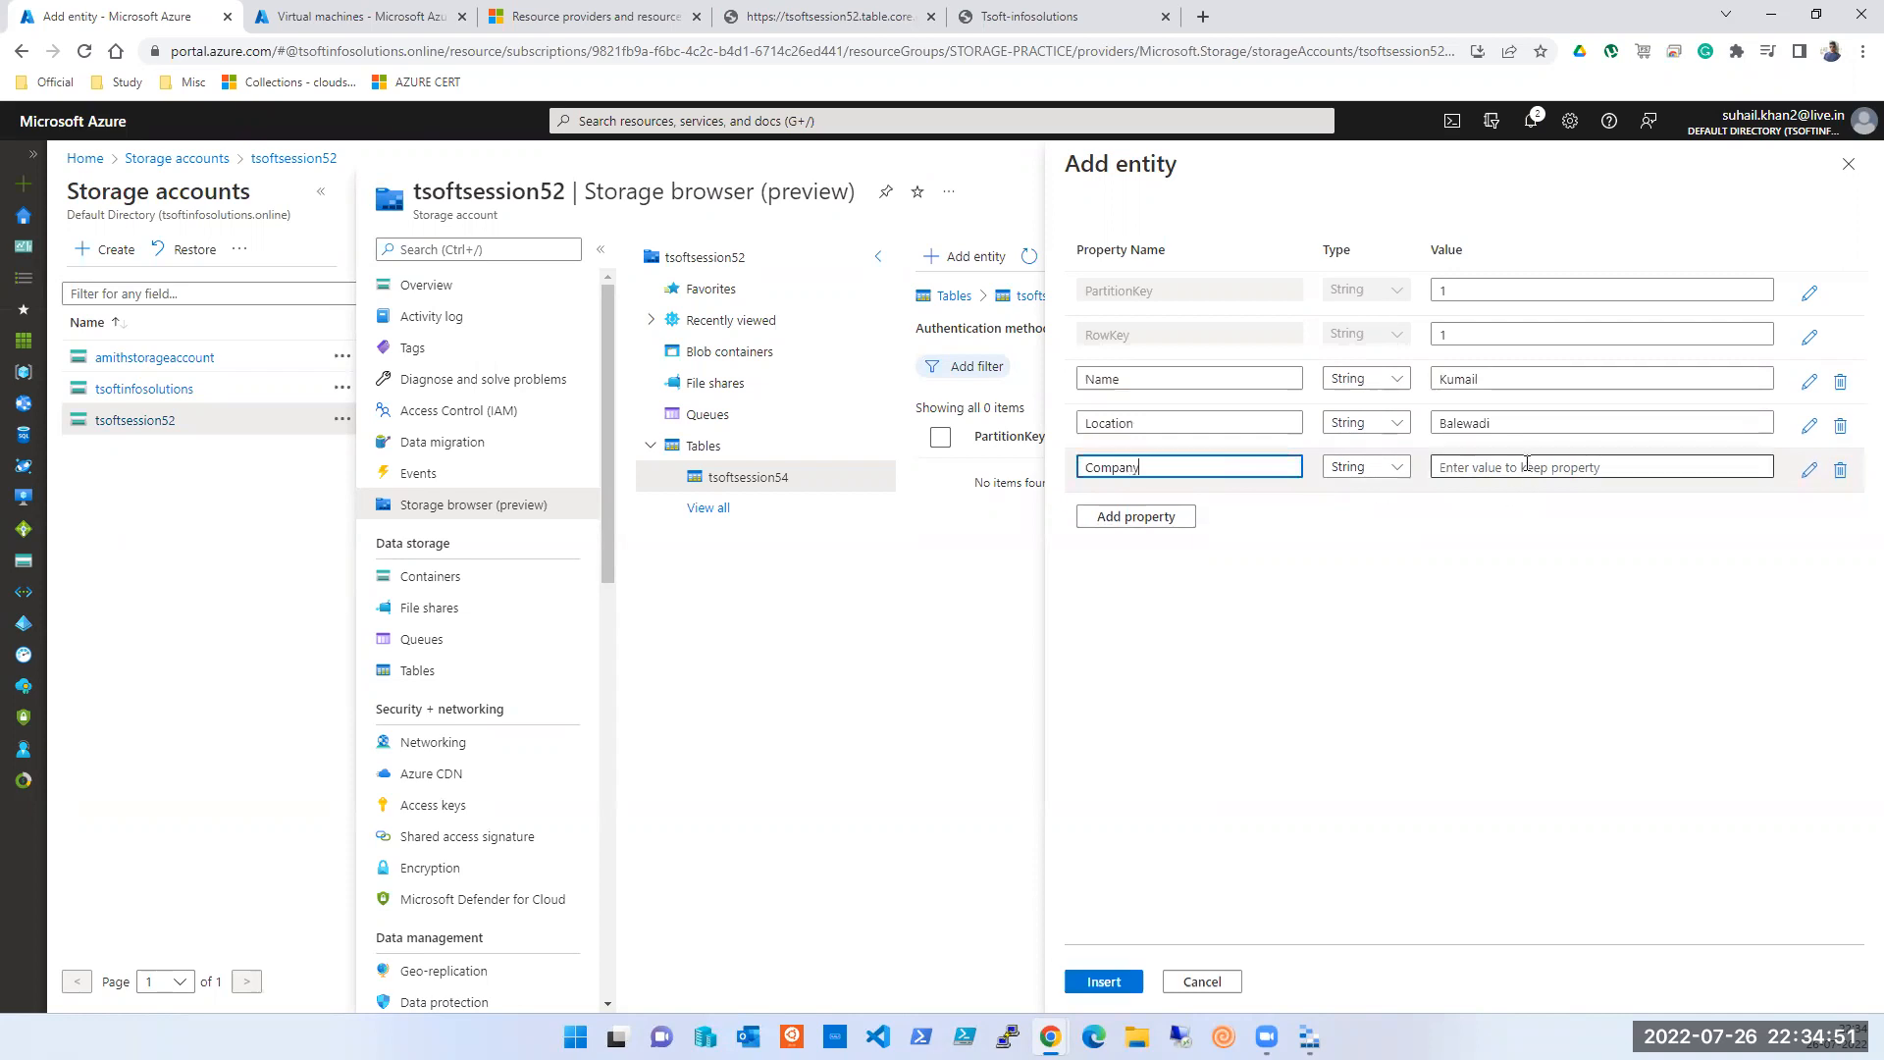
pyautogui.write('IBM')
pyautogui.click(1105, 983)
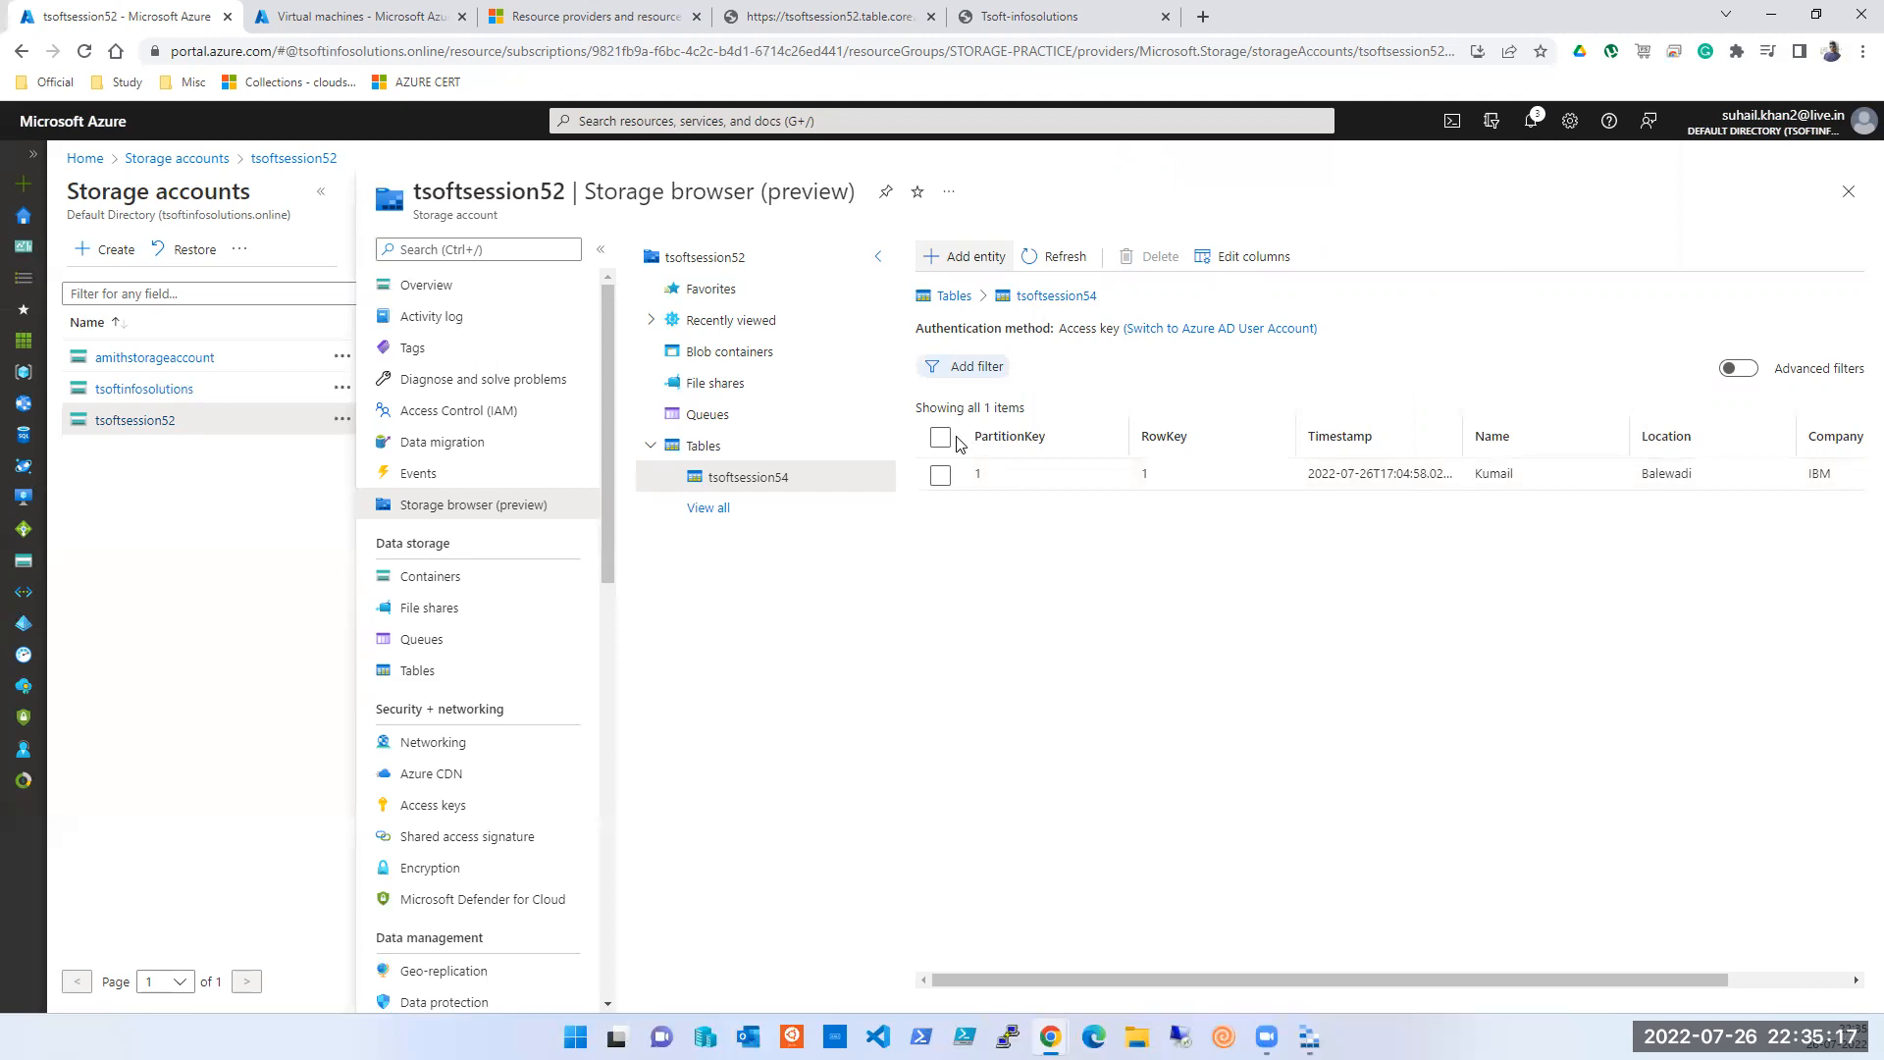
# - Bring Azure Storage Explorer to the front after the entity appears
pyautogui.click(1309, 1037)
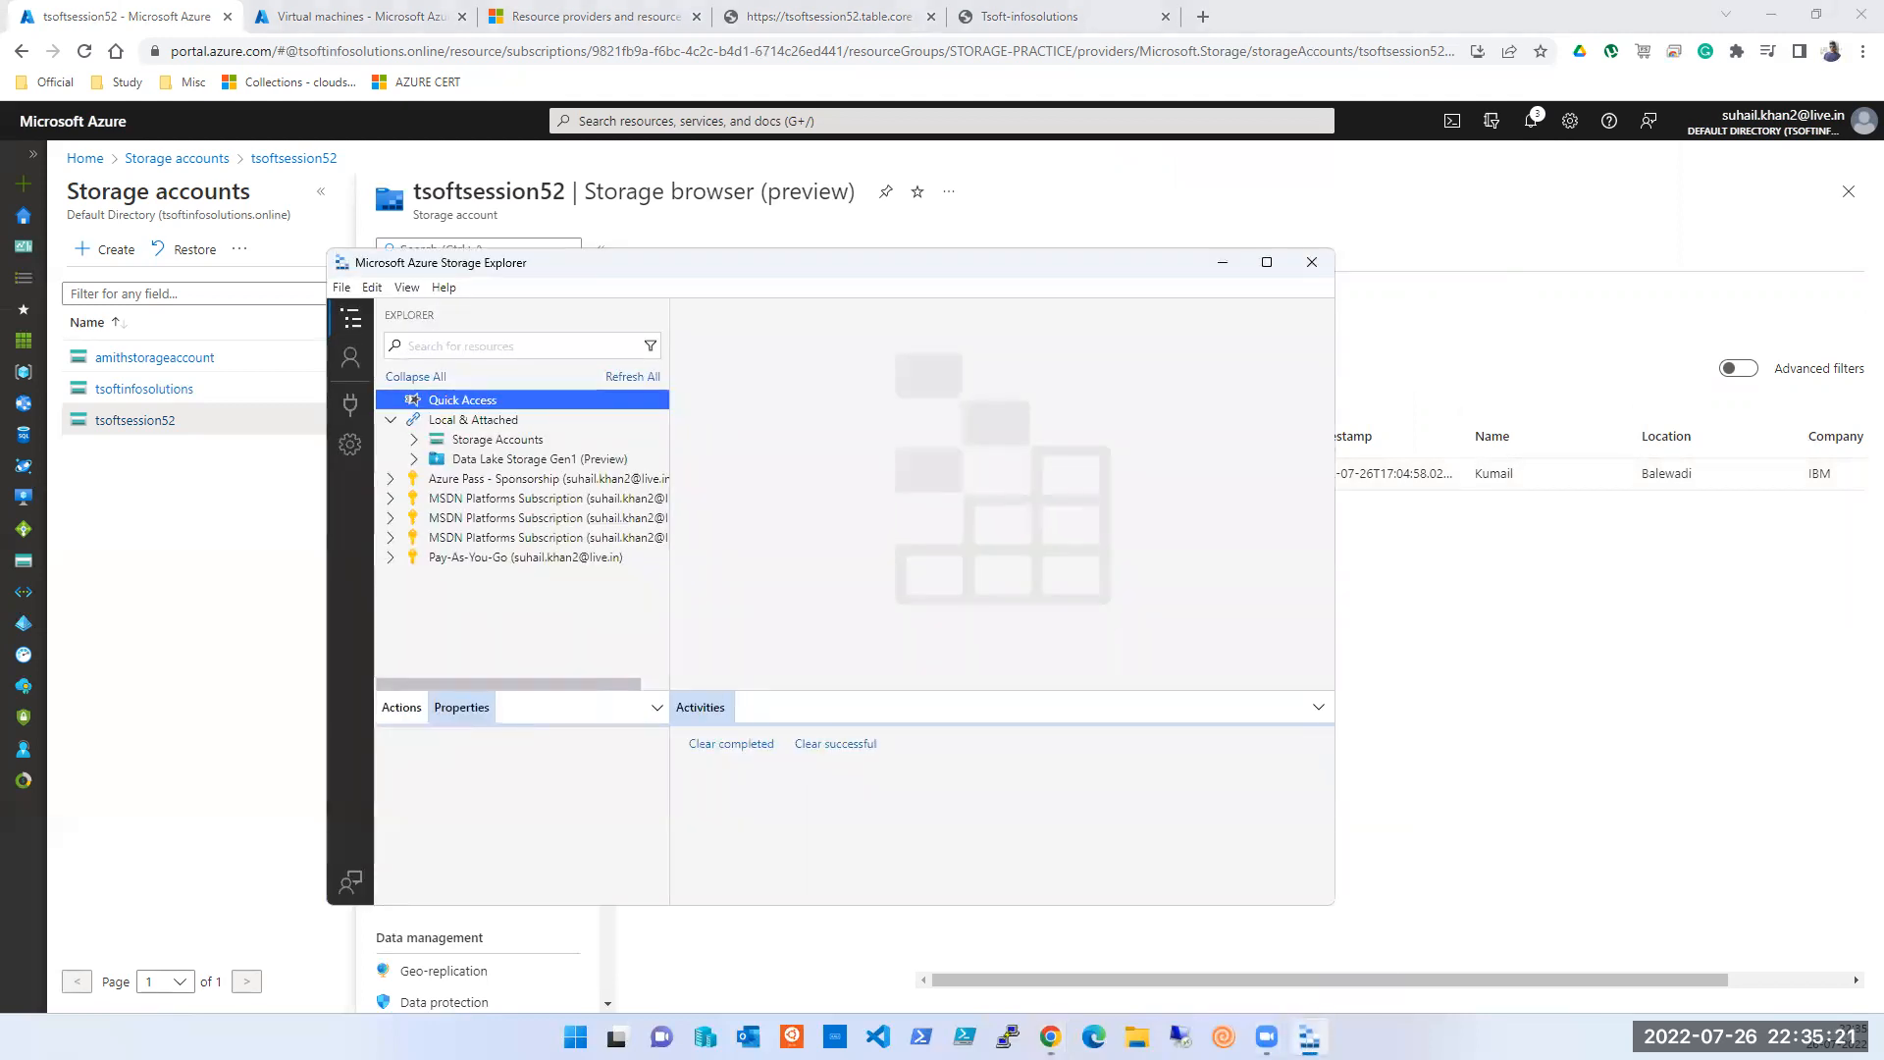
# - Refresh all resources in Storage Explorer twice, then return to the Azure portal
pyautogui.click(633, 378)
pyautogui.click(633, 381)
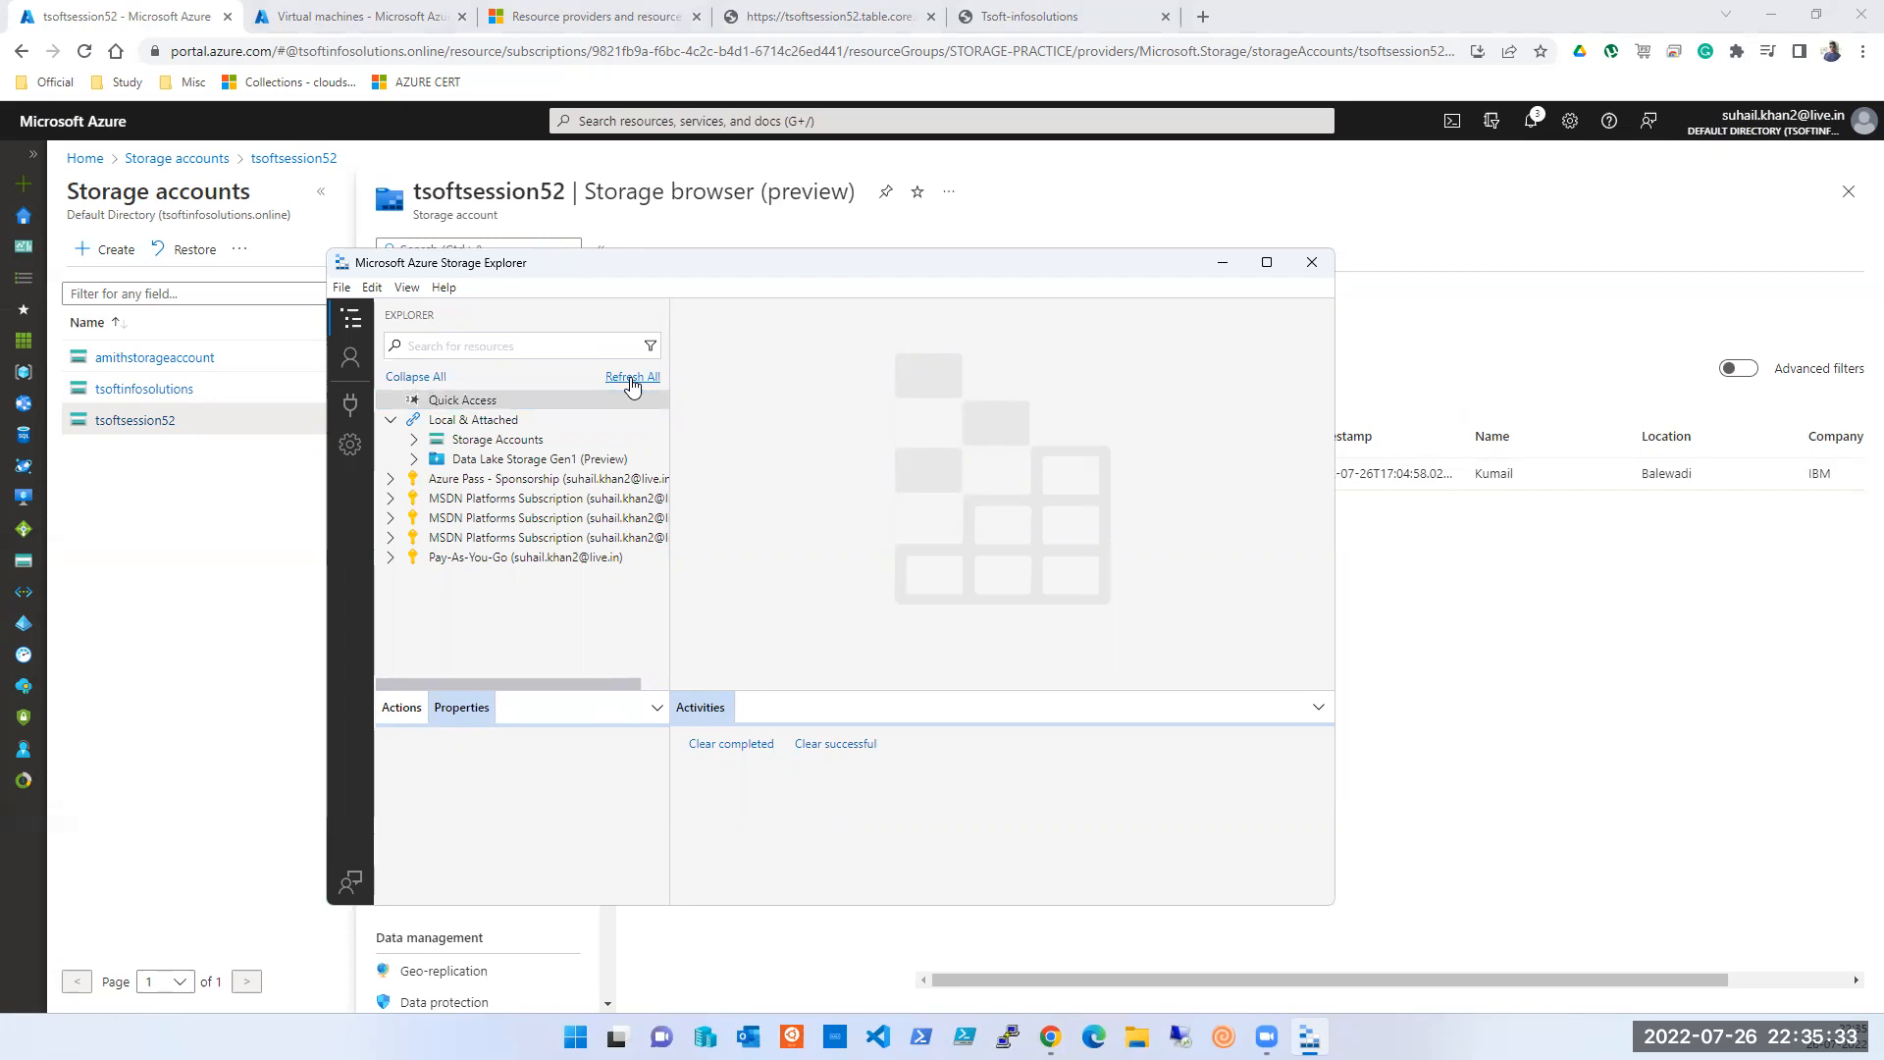
pyautogui.click(1524, 689)
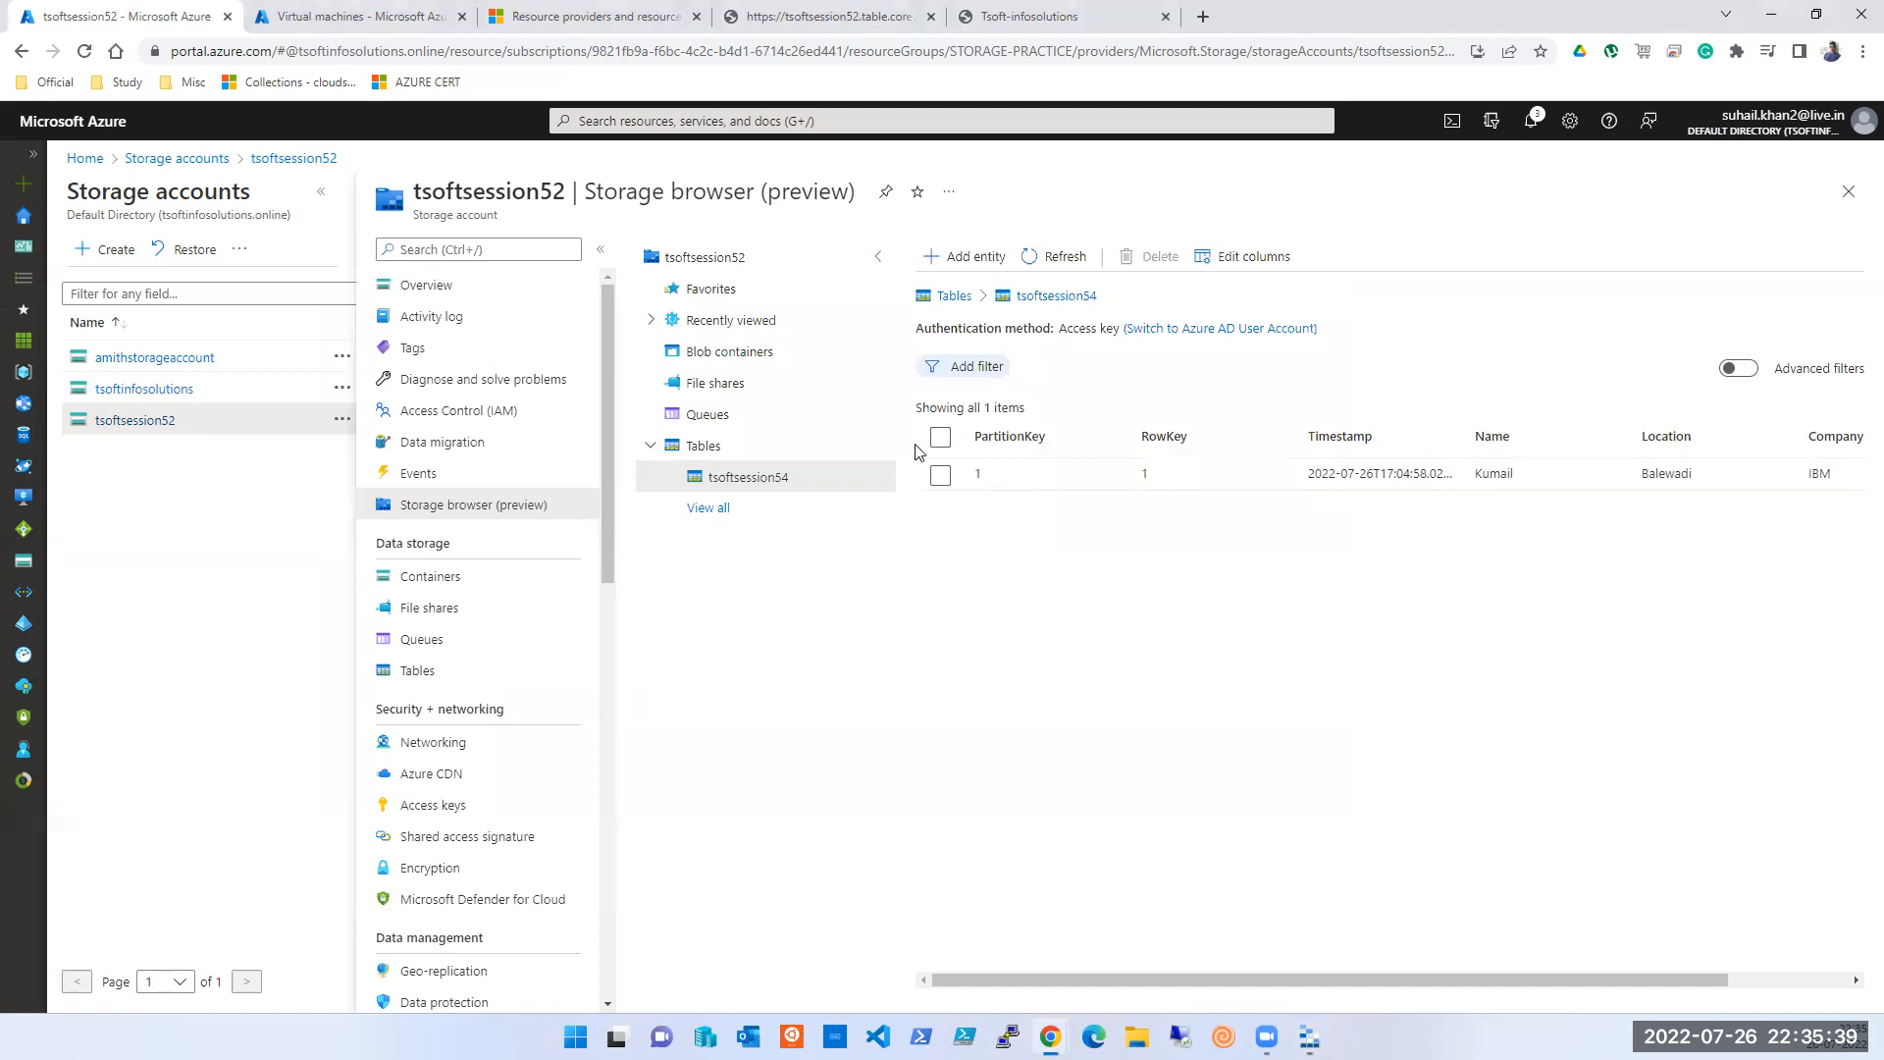
# - Switch to the Tsoft-infosolutions website tab
pyautogui.click(1017, 17)
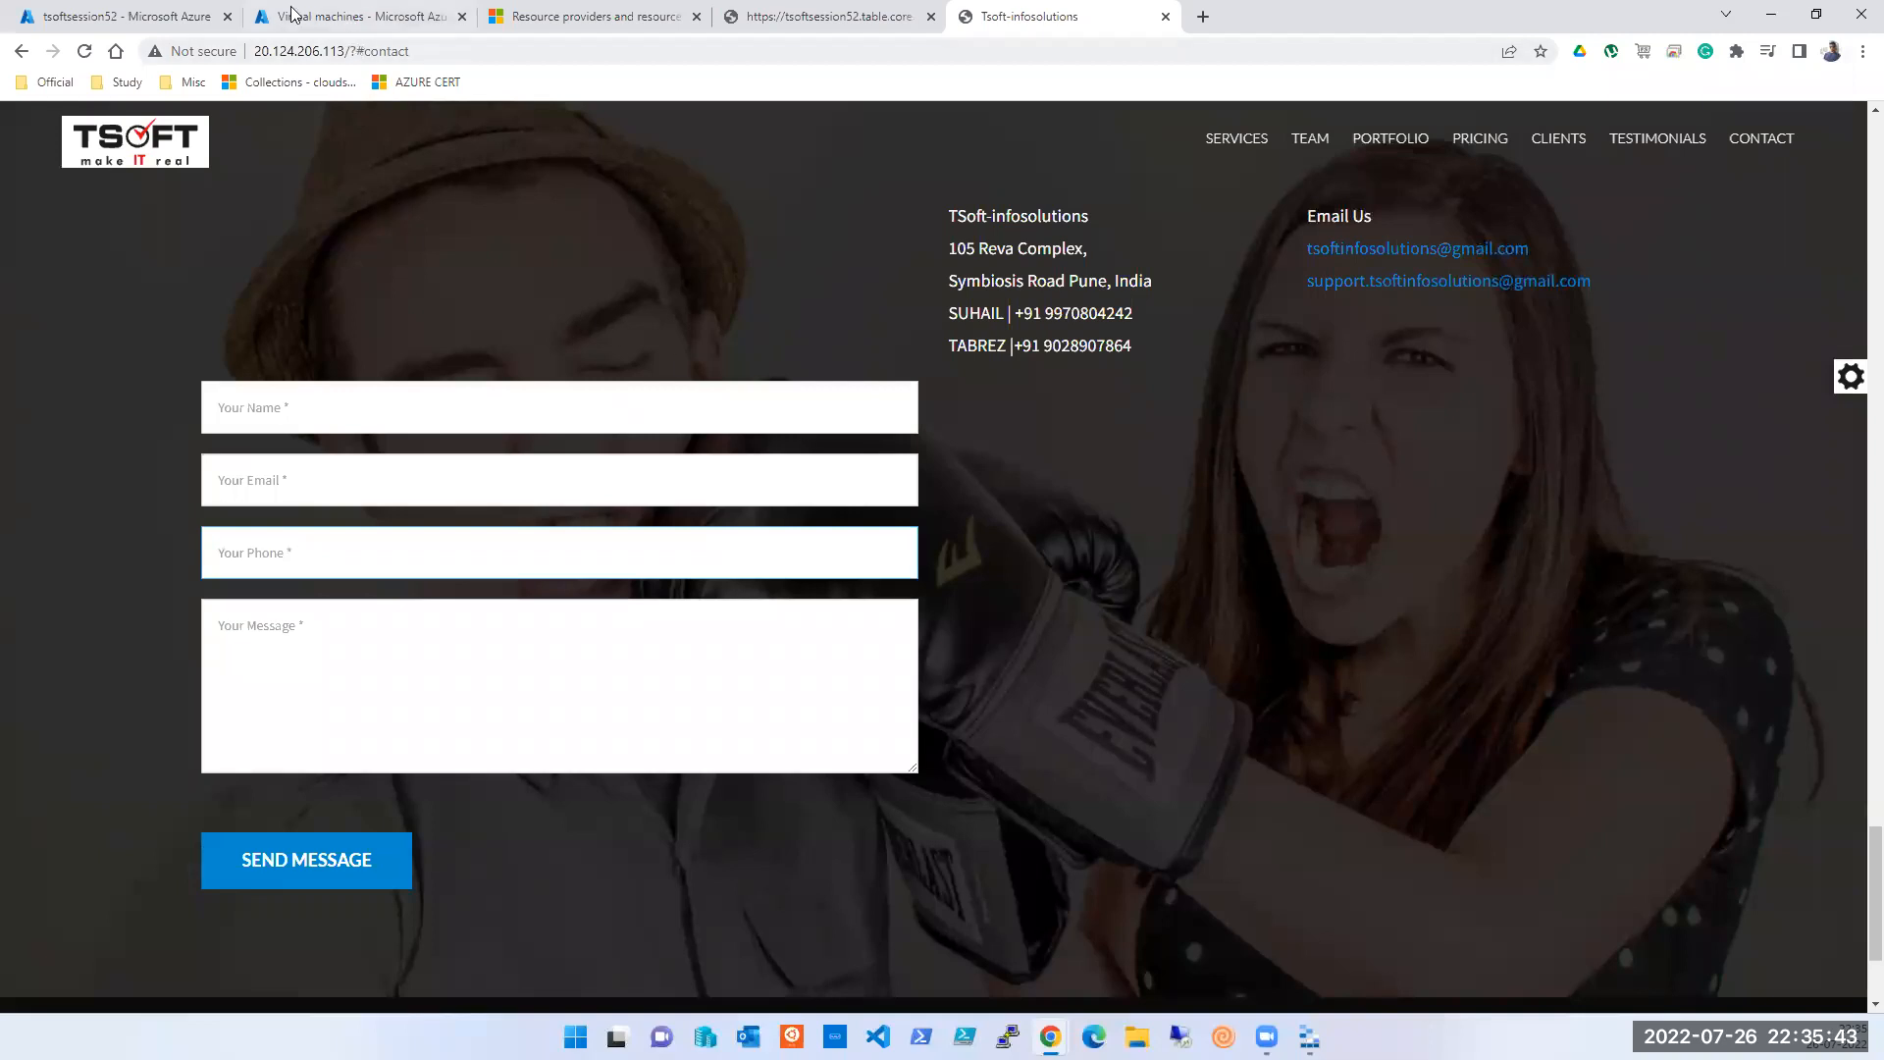
# - Return to the Azure portal tab showing table tsoftsession54
pyautogui.click(140, 17)
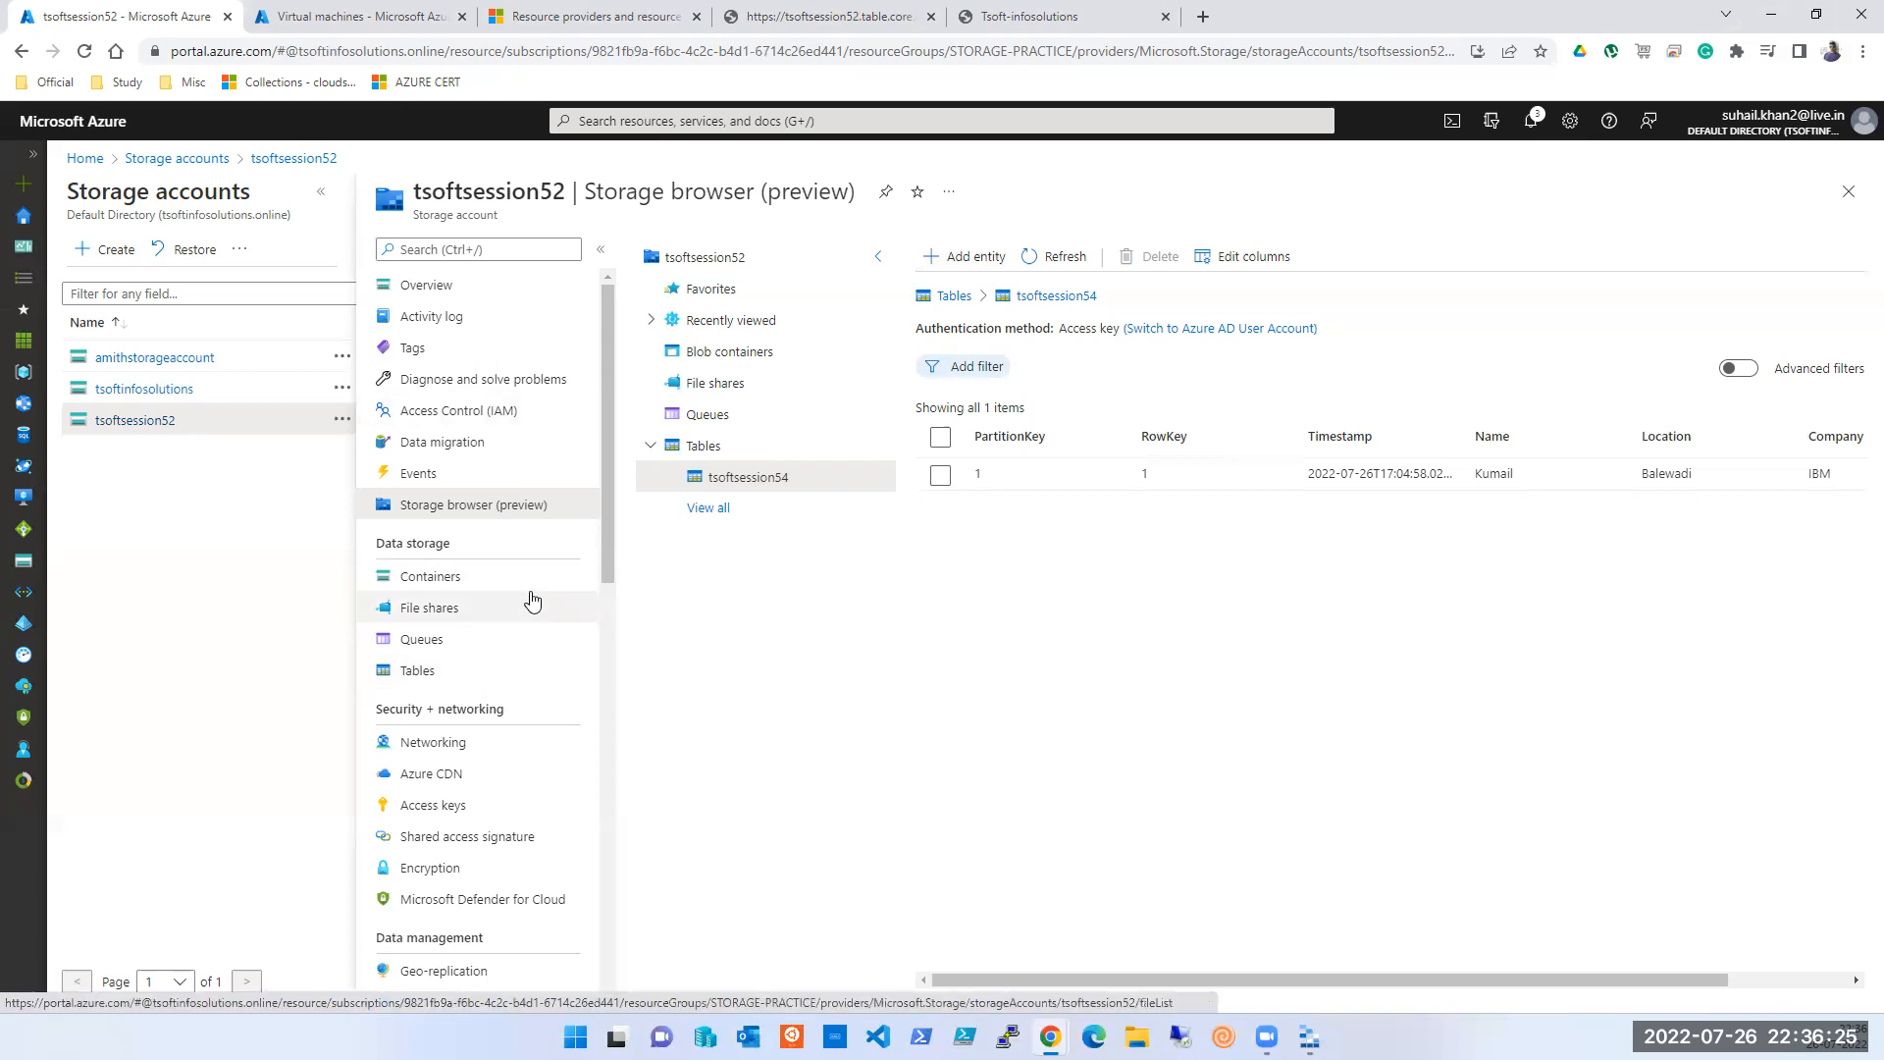
# - Open the Tables list, select tsoftsession54 and check its actions menu, then bring up Storage Explorer
pyautogui.click(455, 675)
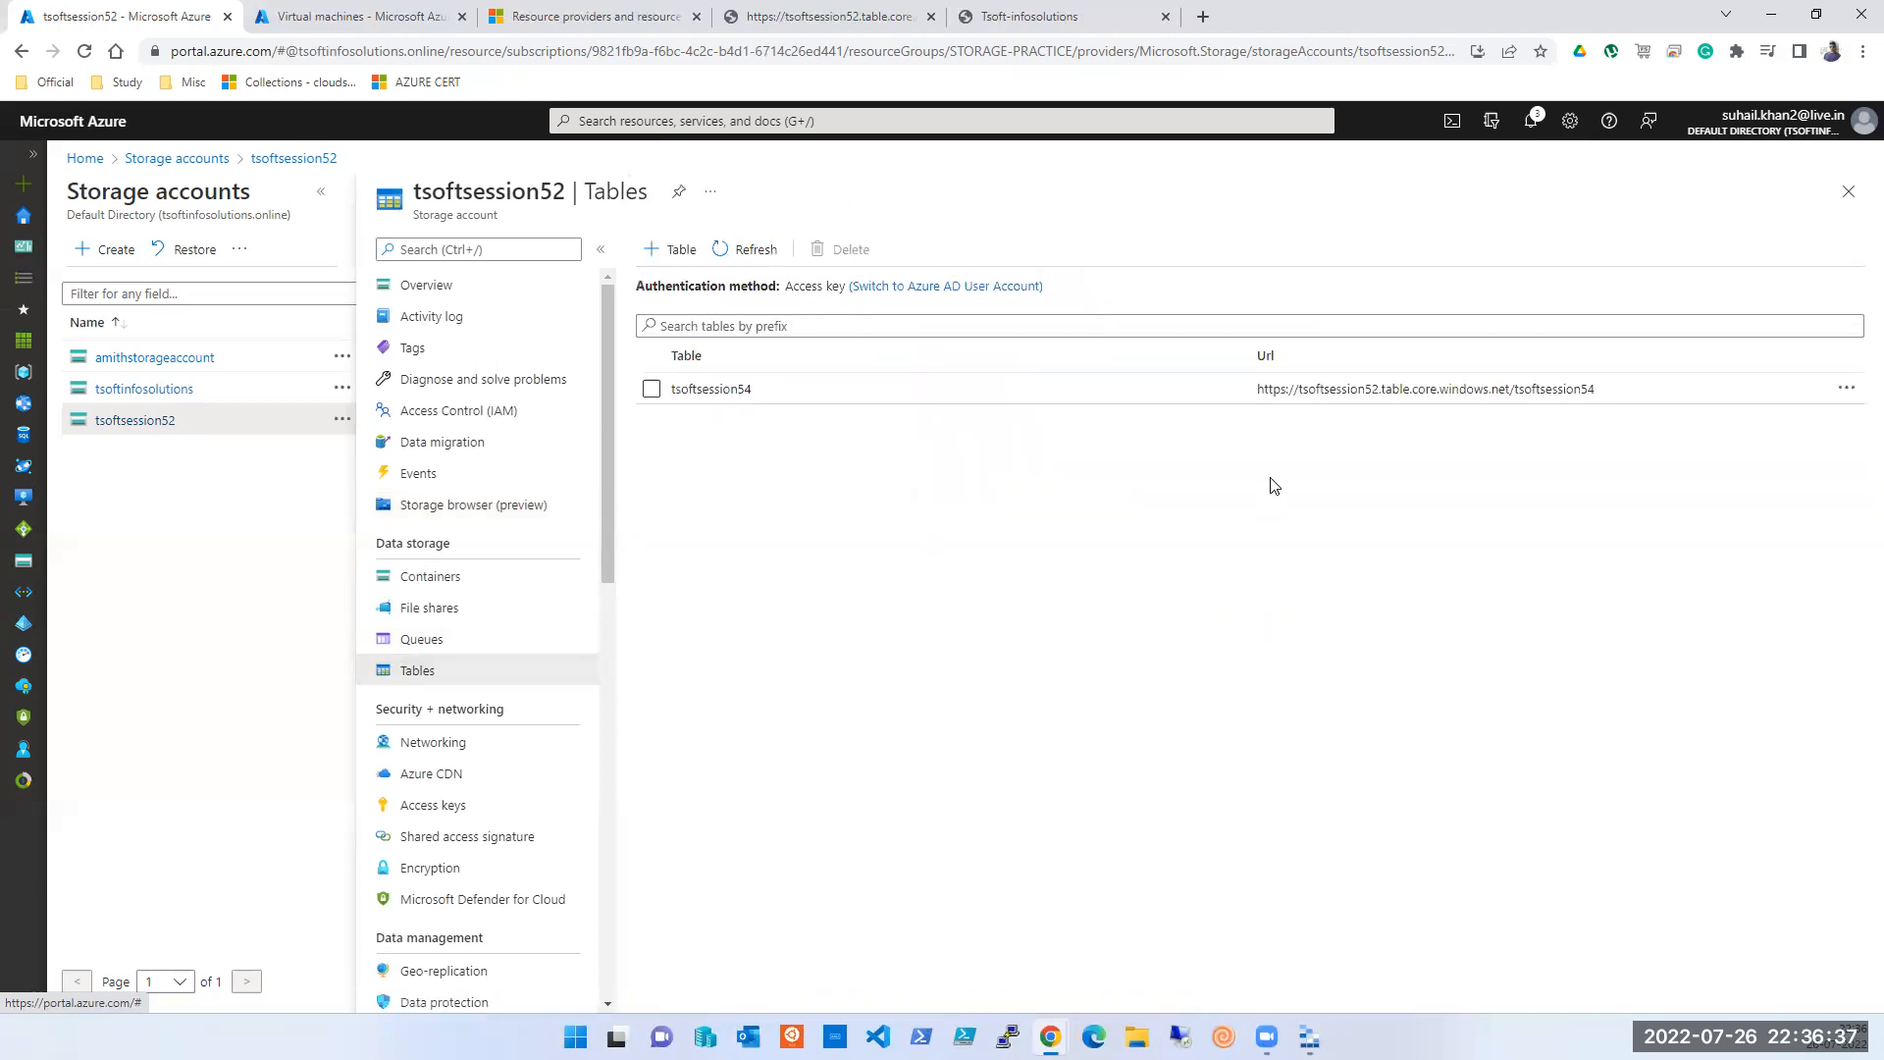
pyautogui.doubleClick(1359, 389)
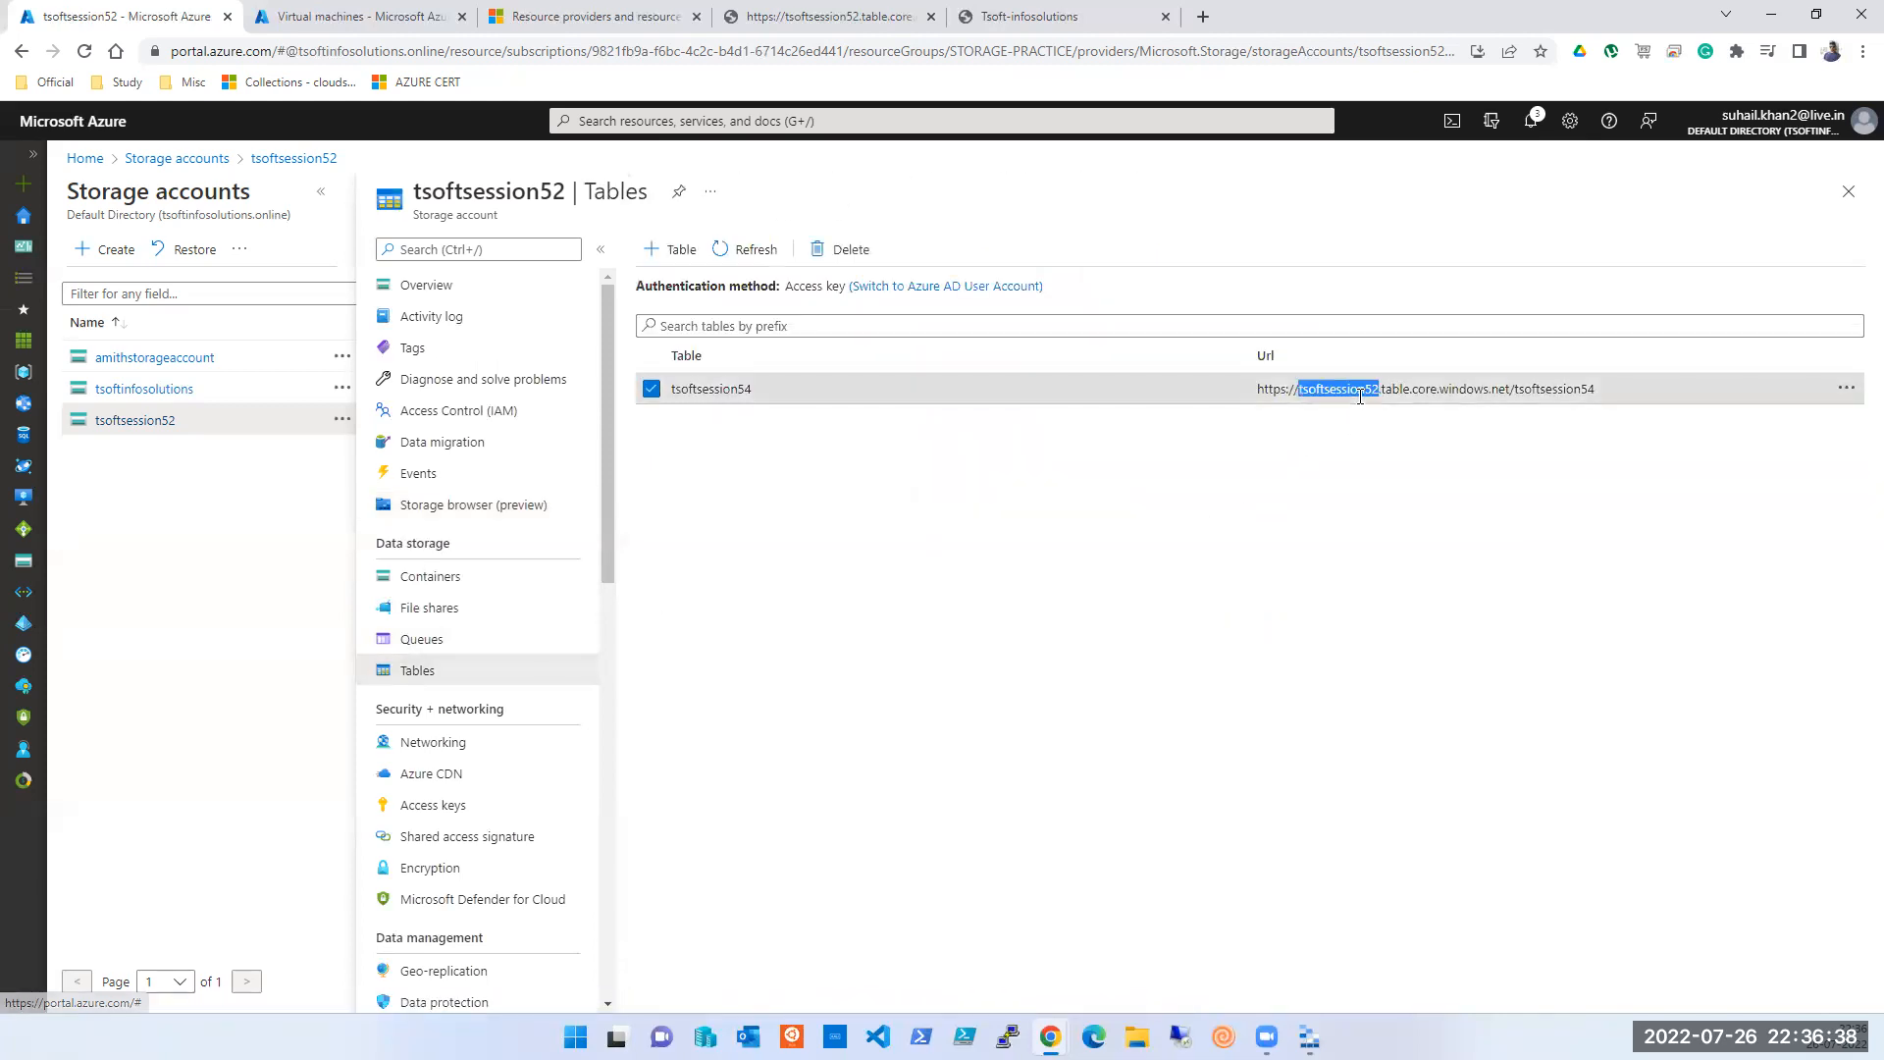
pyautogui.click(1847, 389)
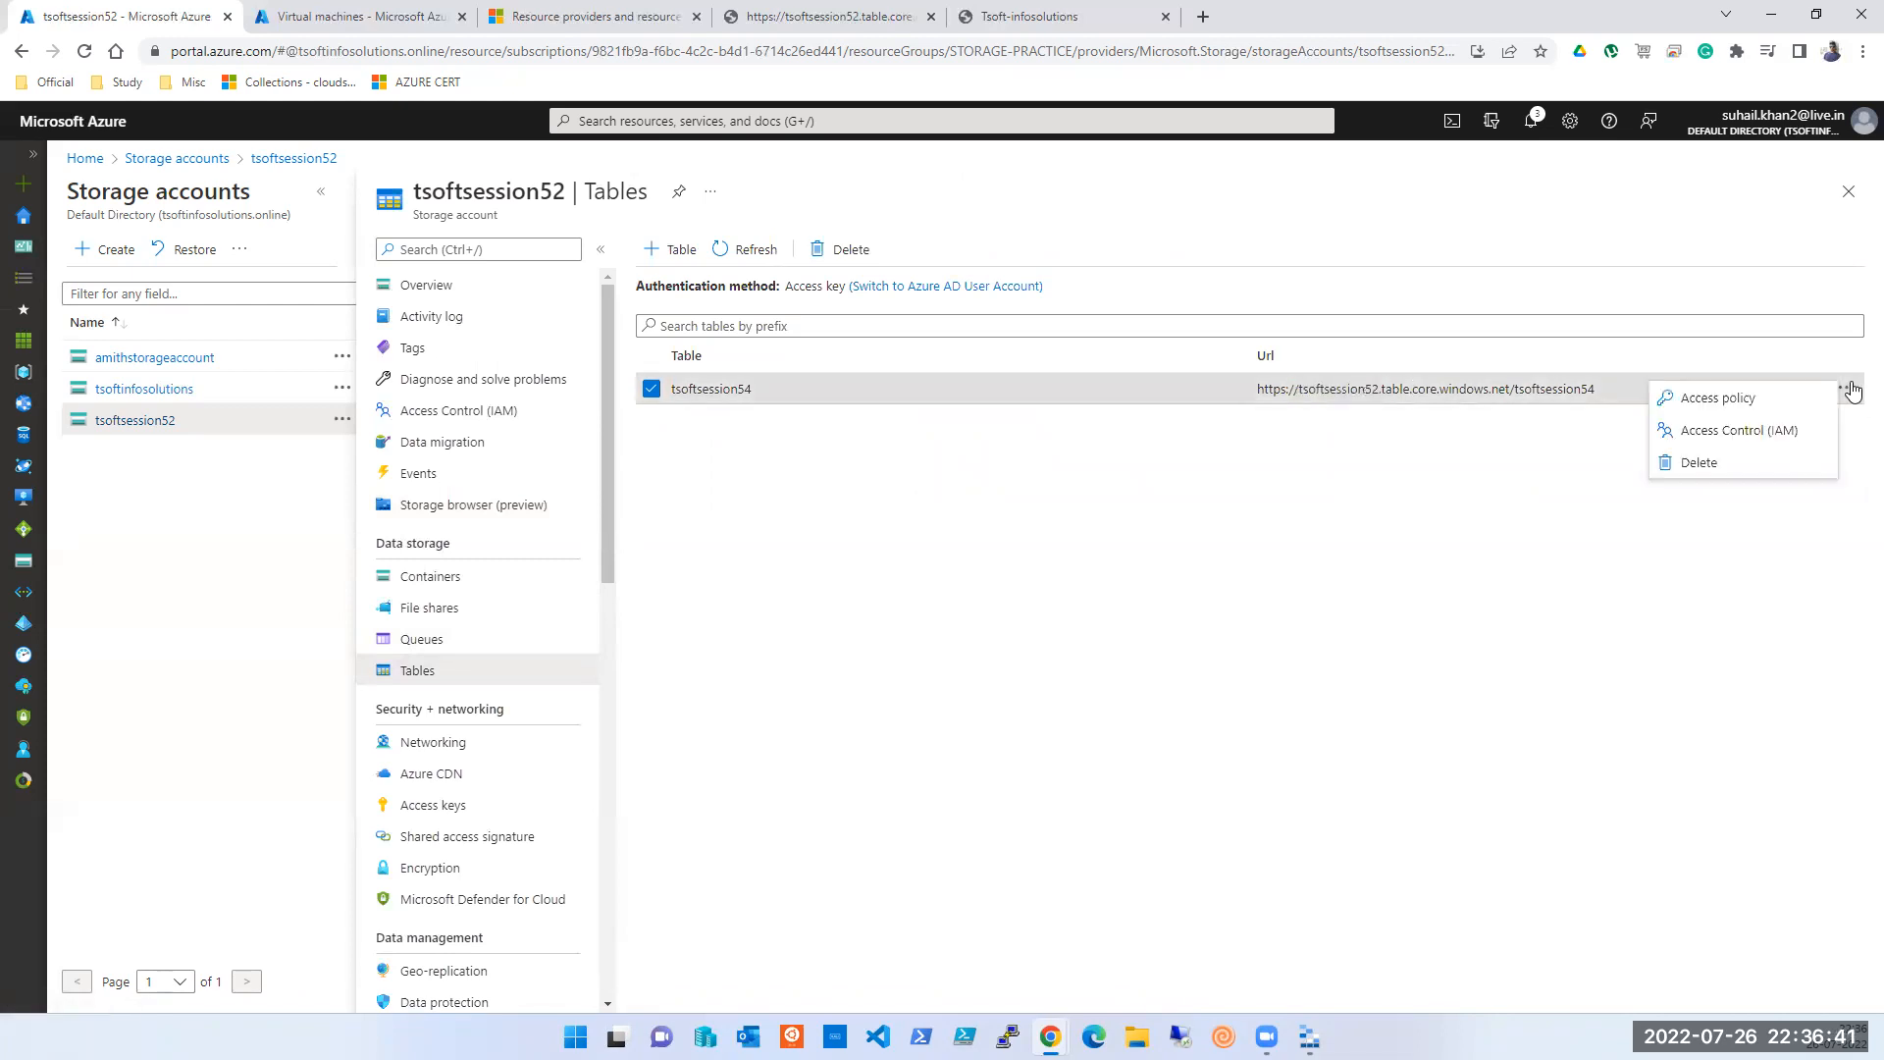
pyautogui.click(1201, 517)
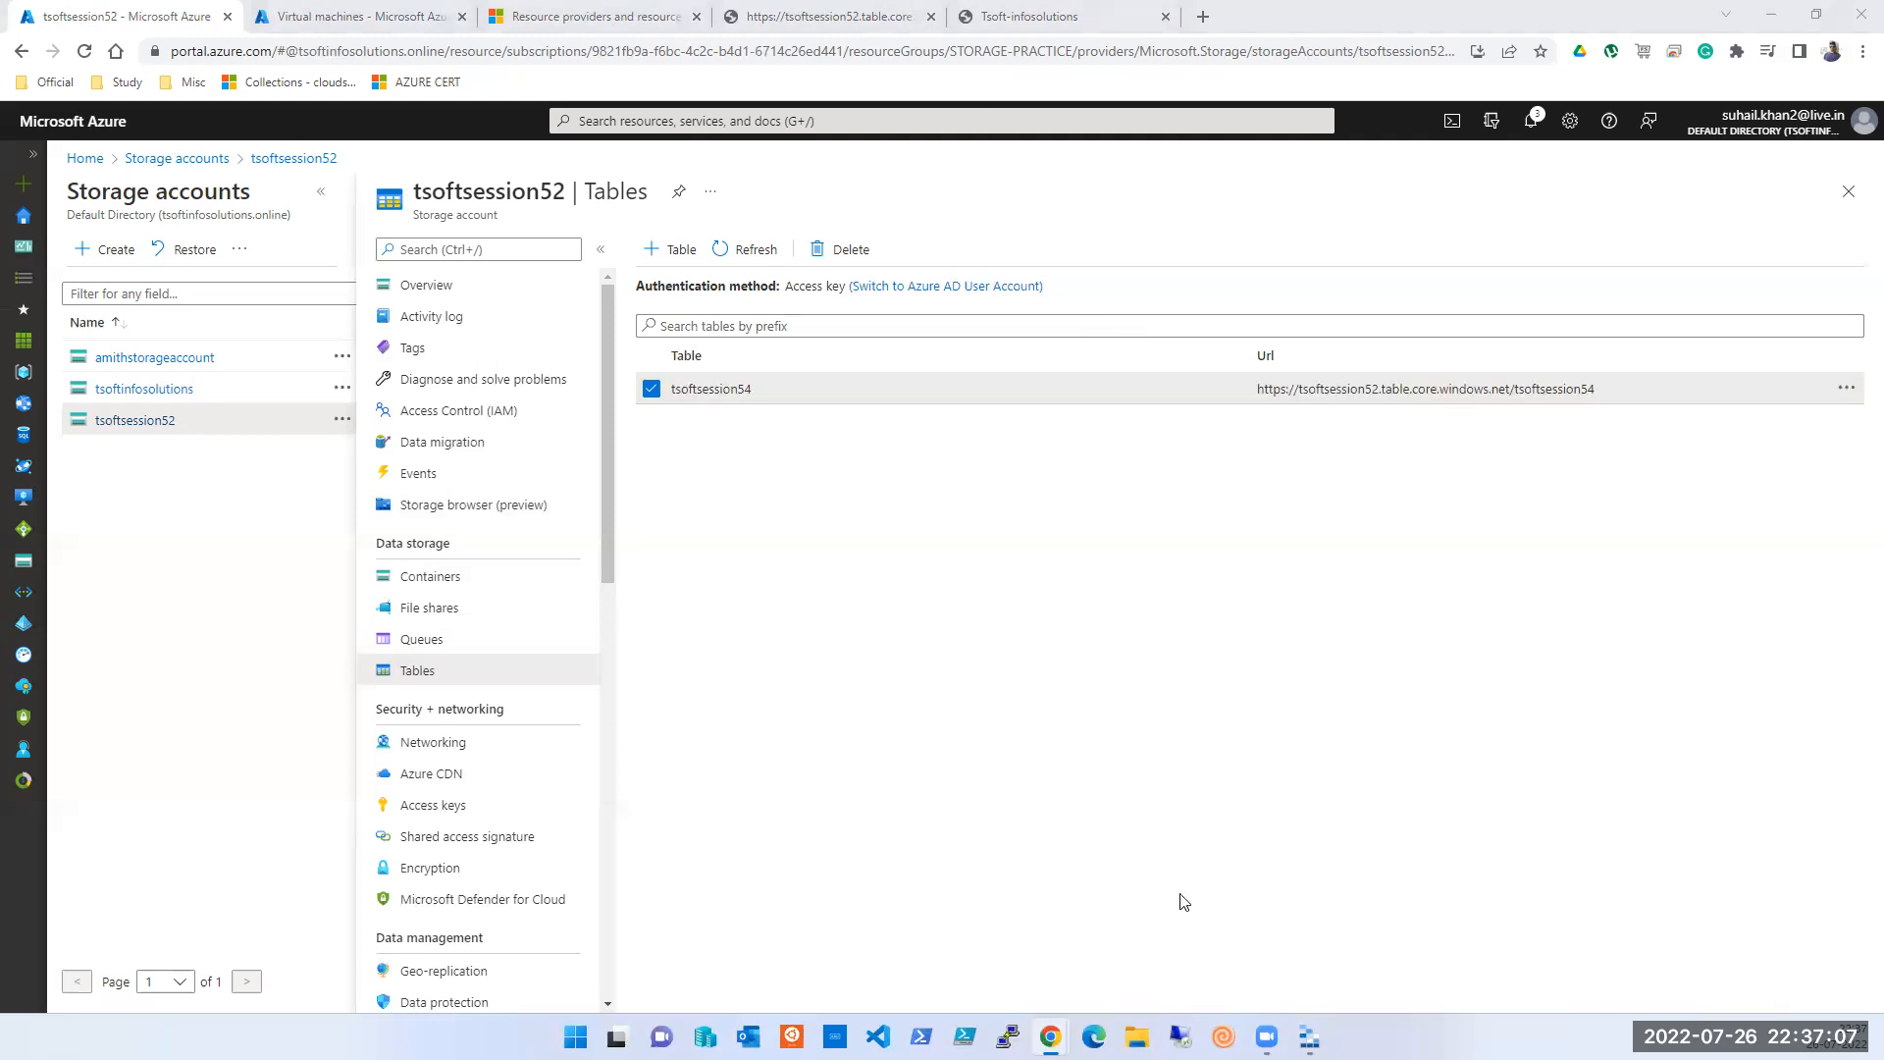
pyautogui.click(1310, 1036)
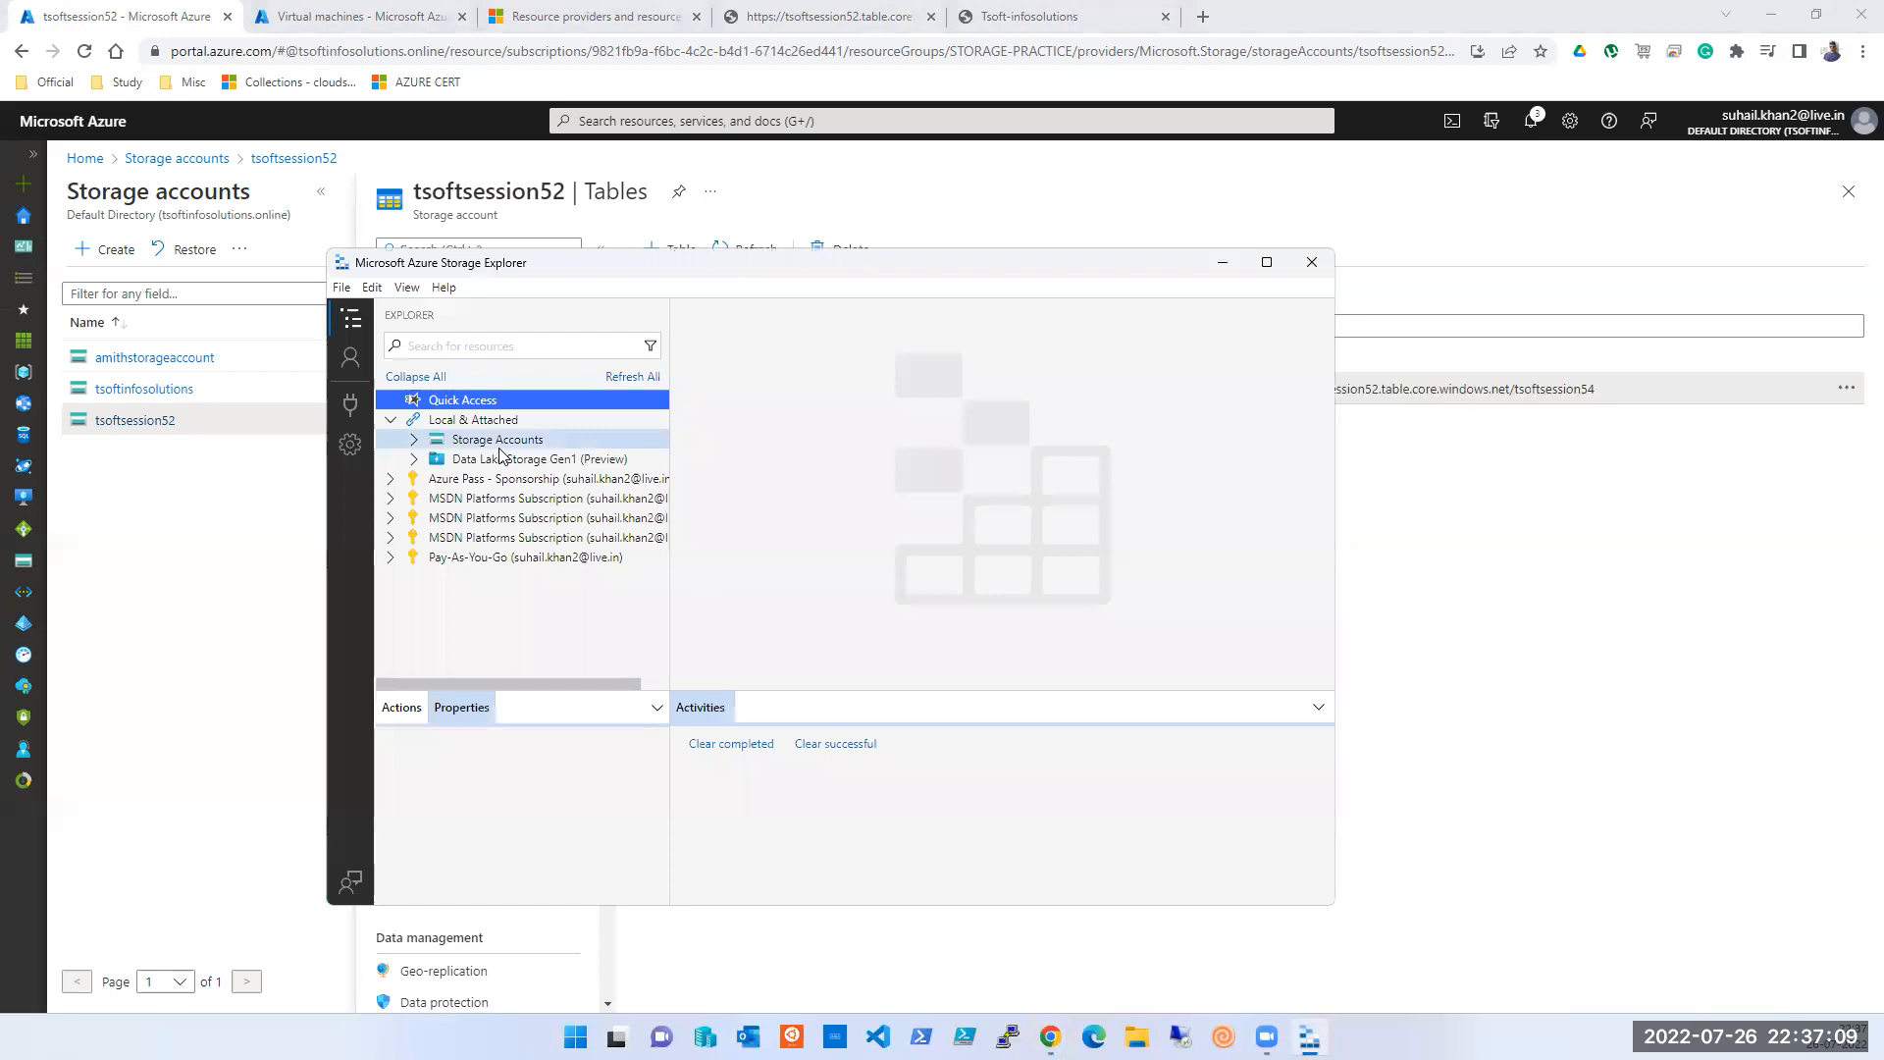
pyautogui.click(638, 379)
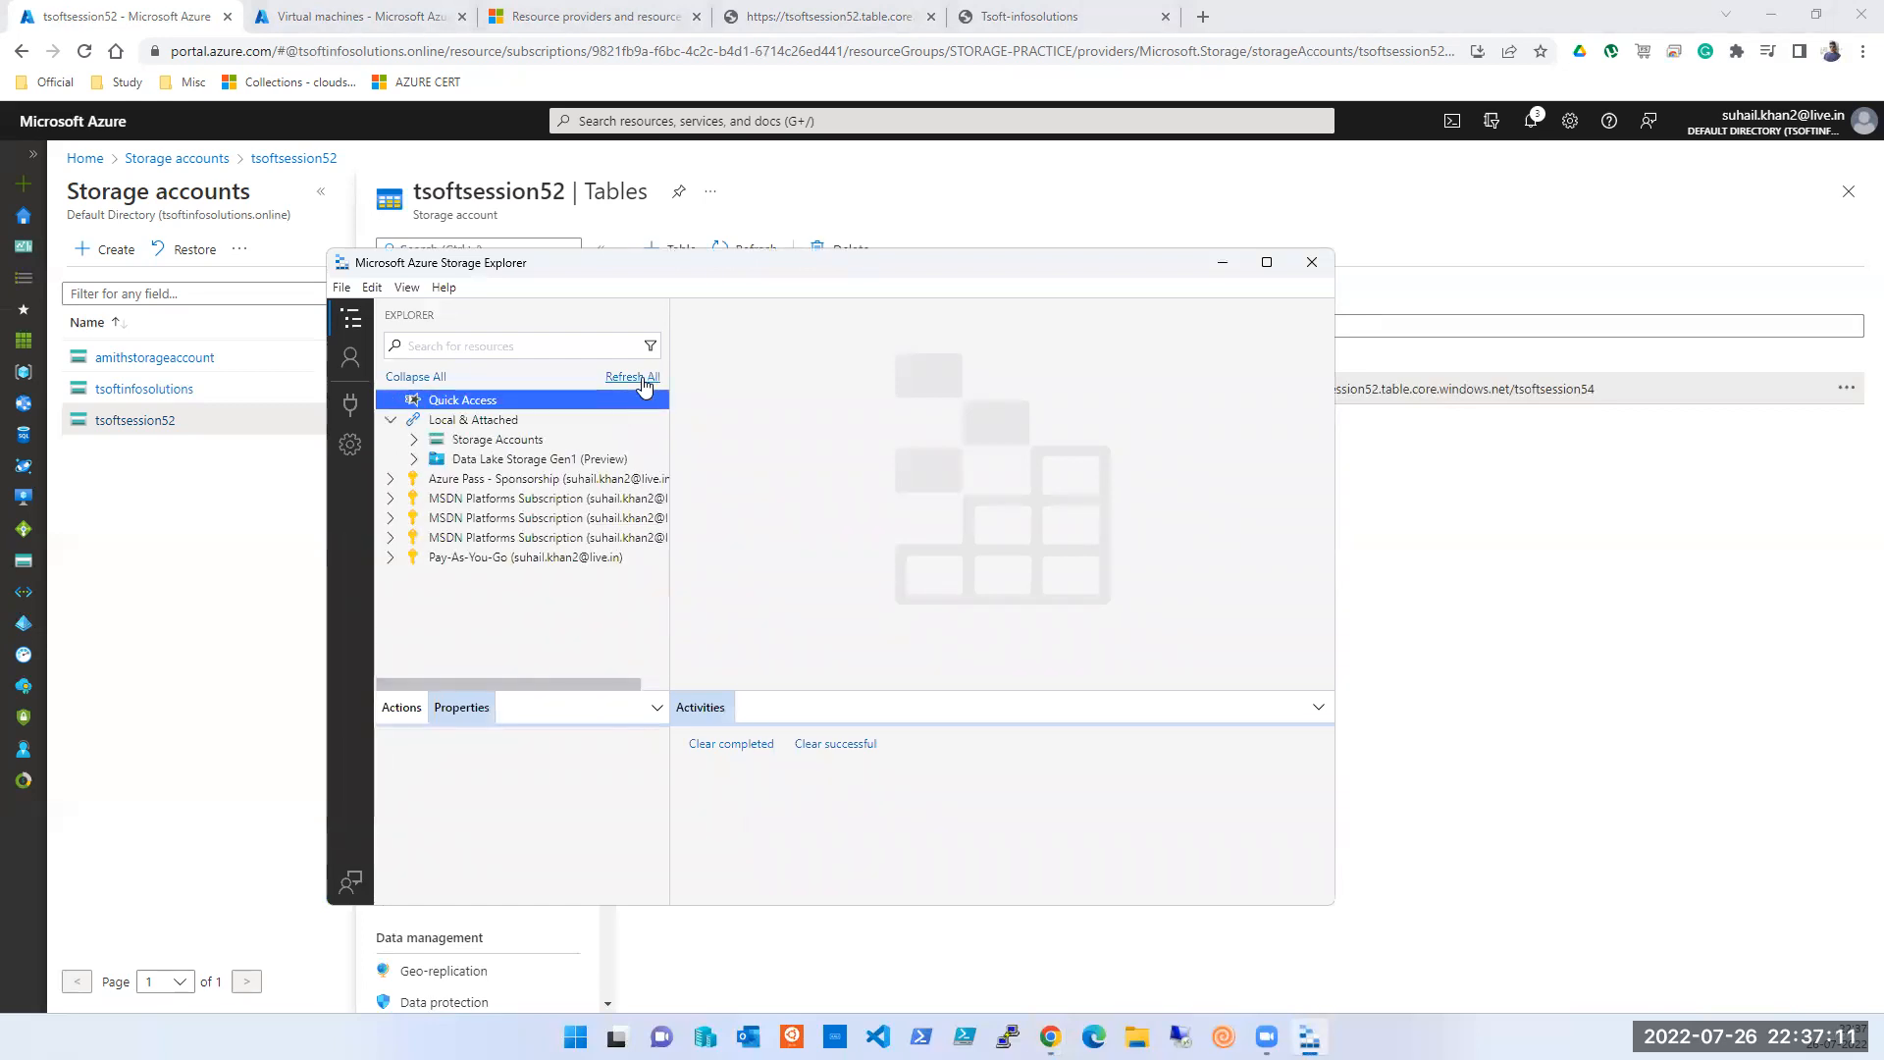
pyautogui.click(391, 539)
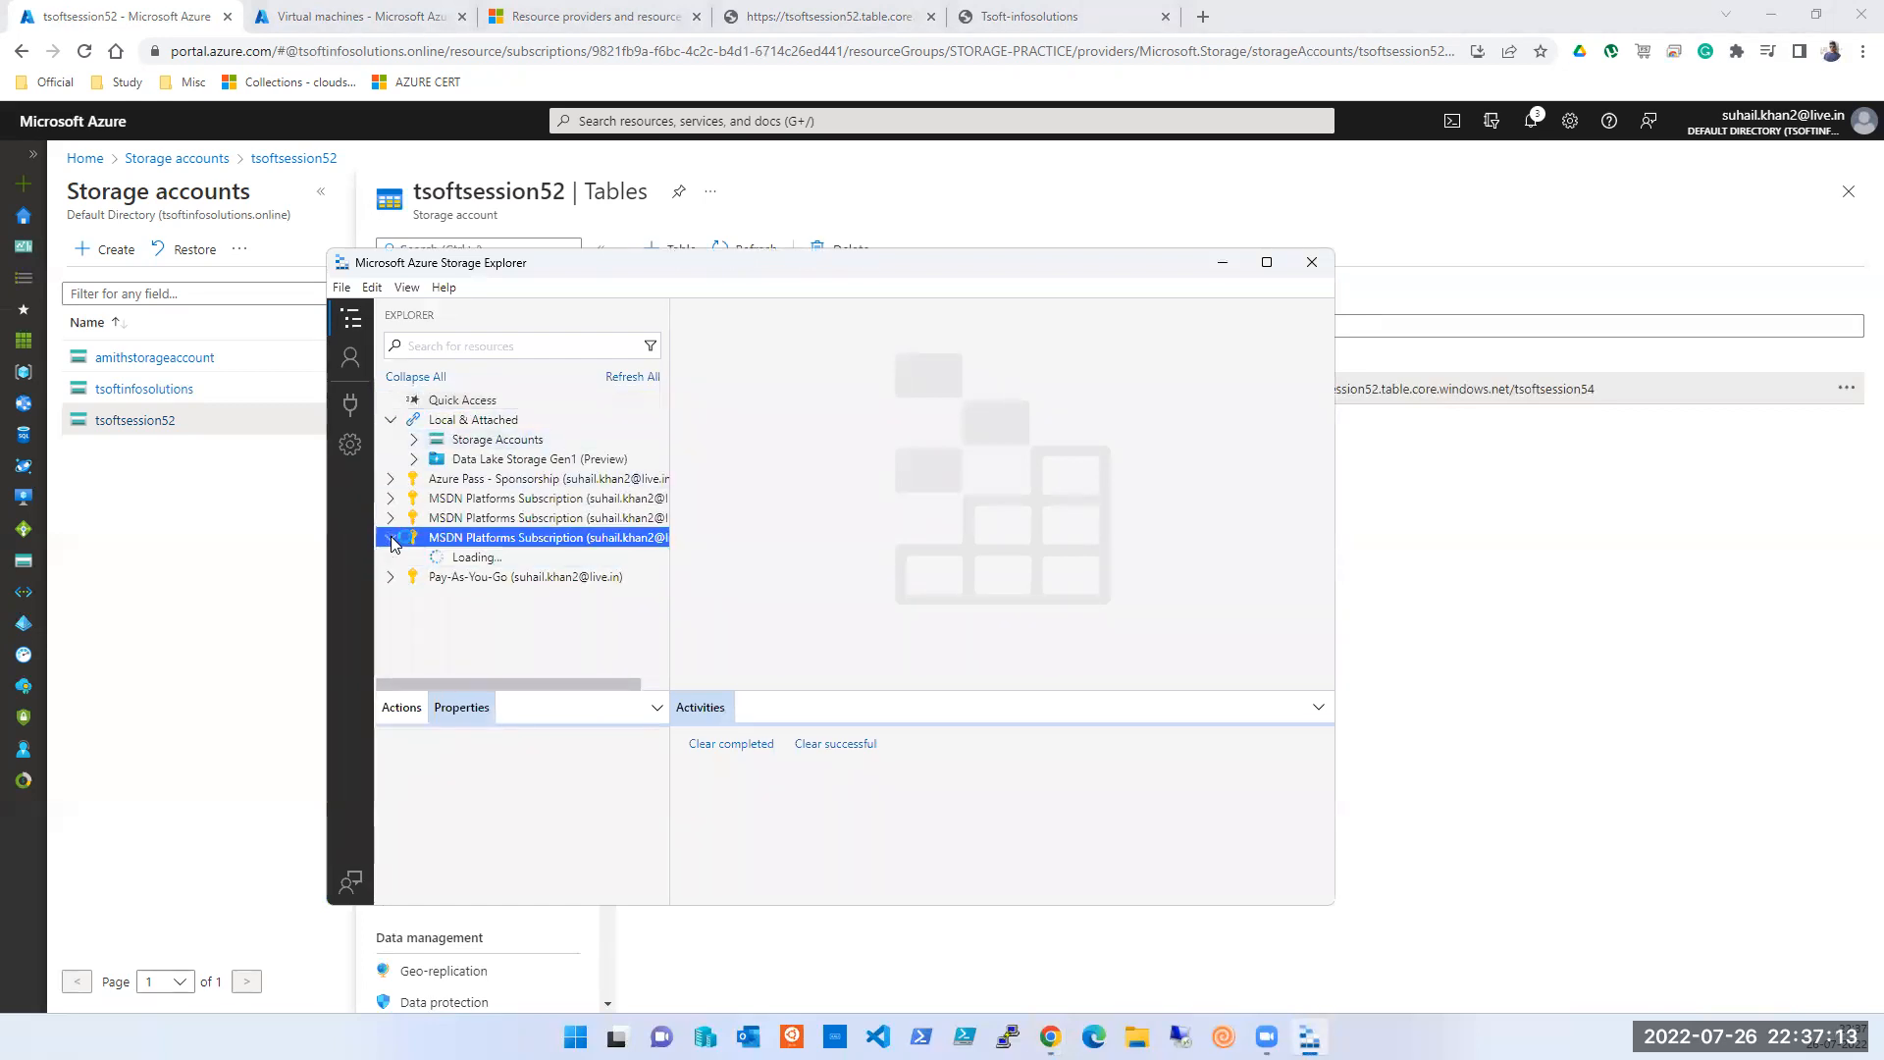
pyautogui.click(392, 539)
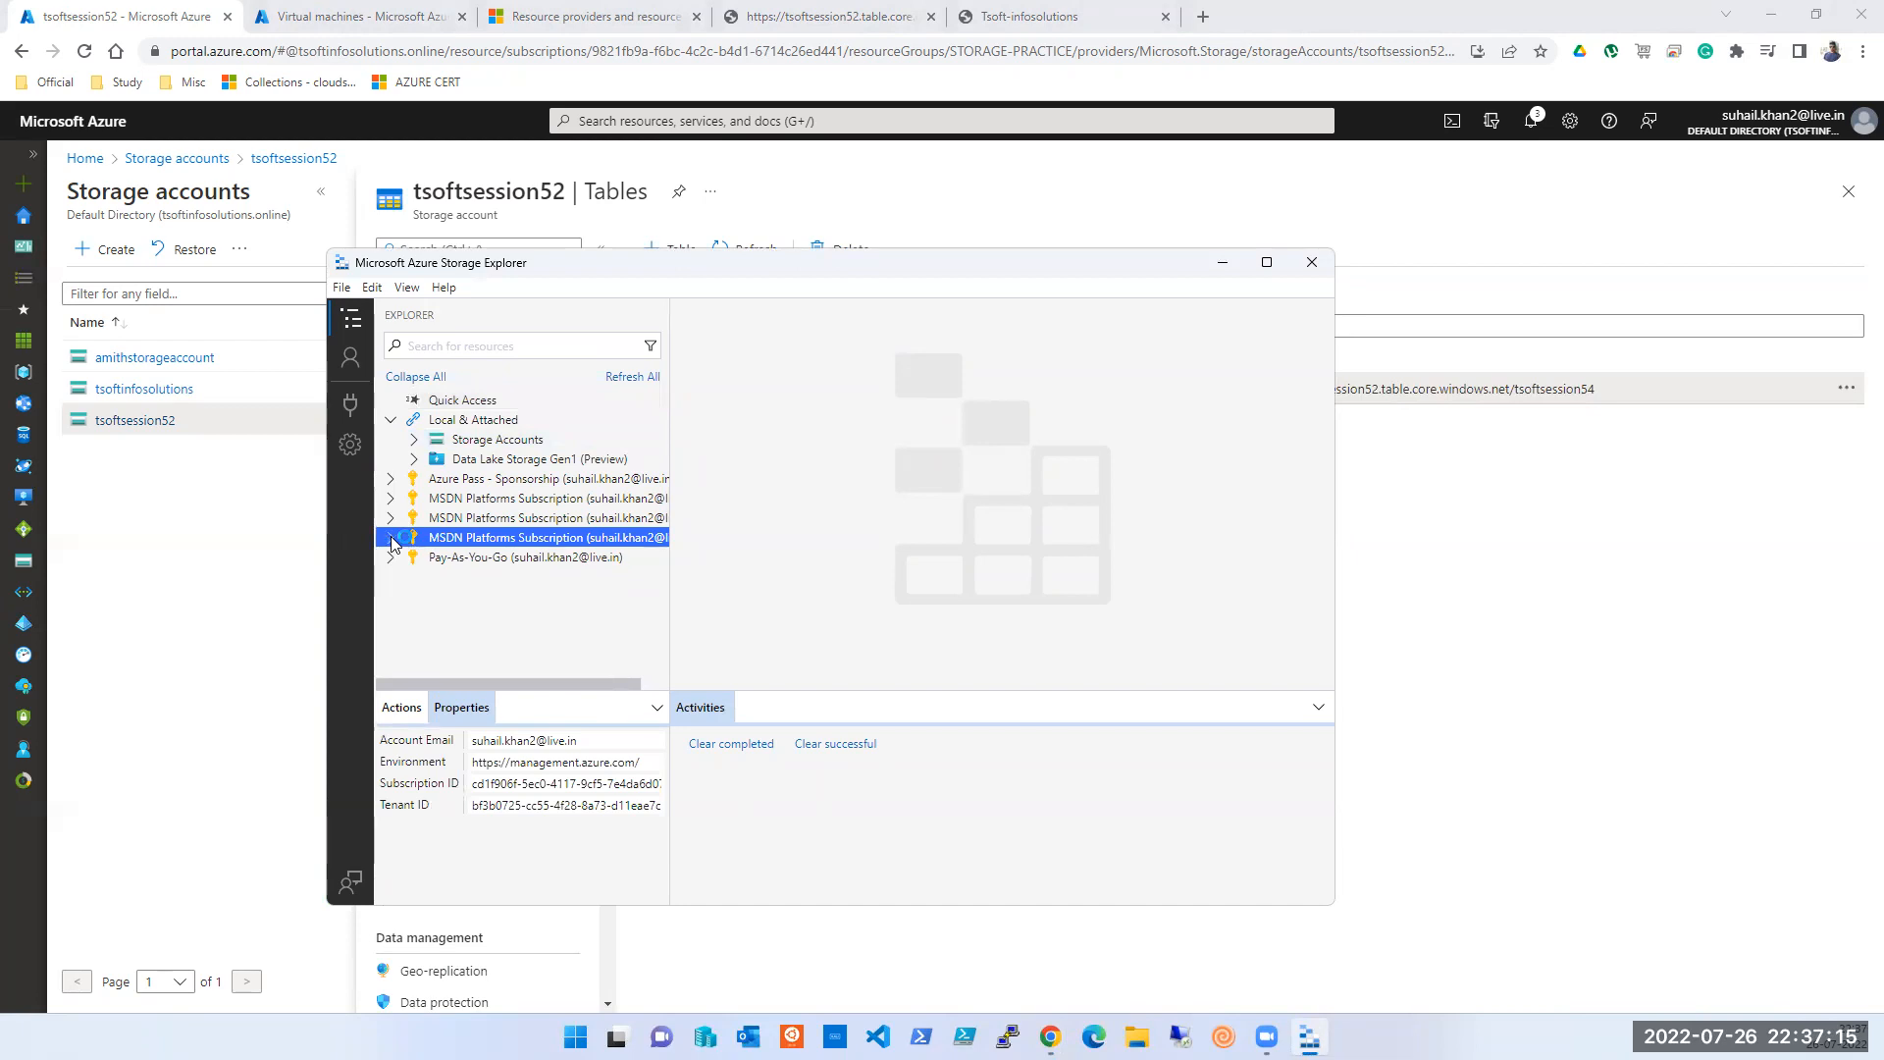
pyautogui.click(1223, 263)
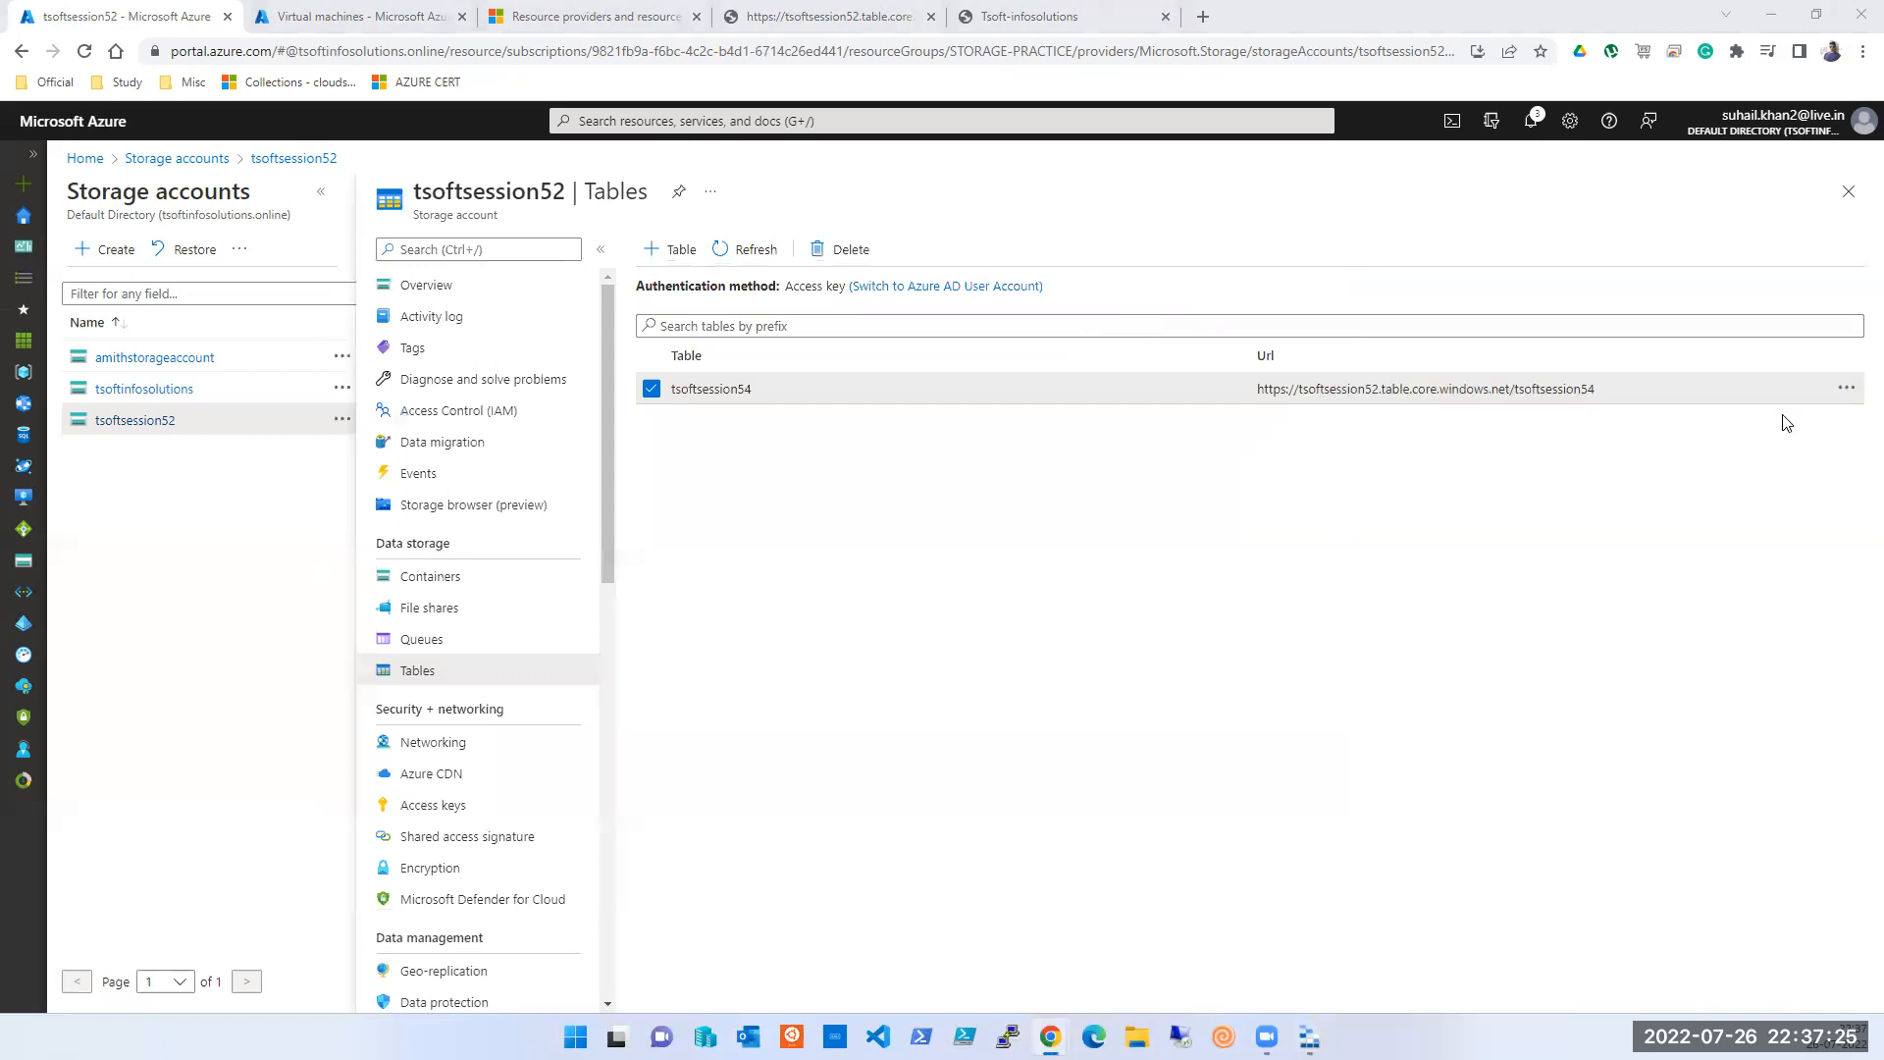
pyautogui.click(1854, 393)
# - Close the tsoftsession54 actions menu, open Access keys and reveal key1
pyautogui.click(1854, 394)
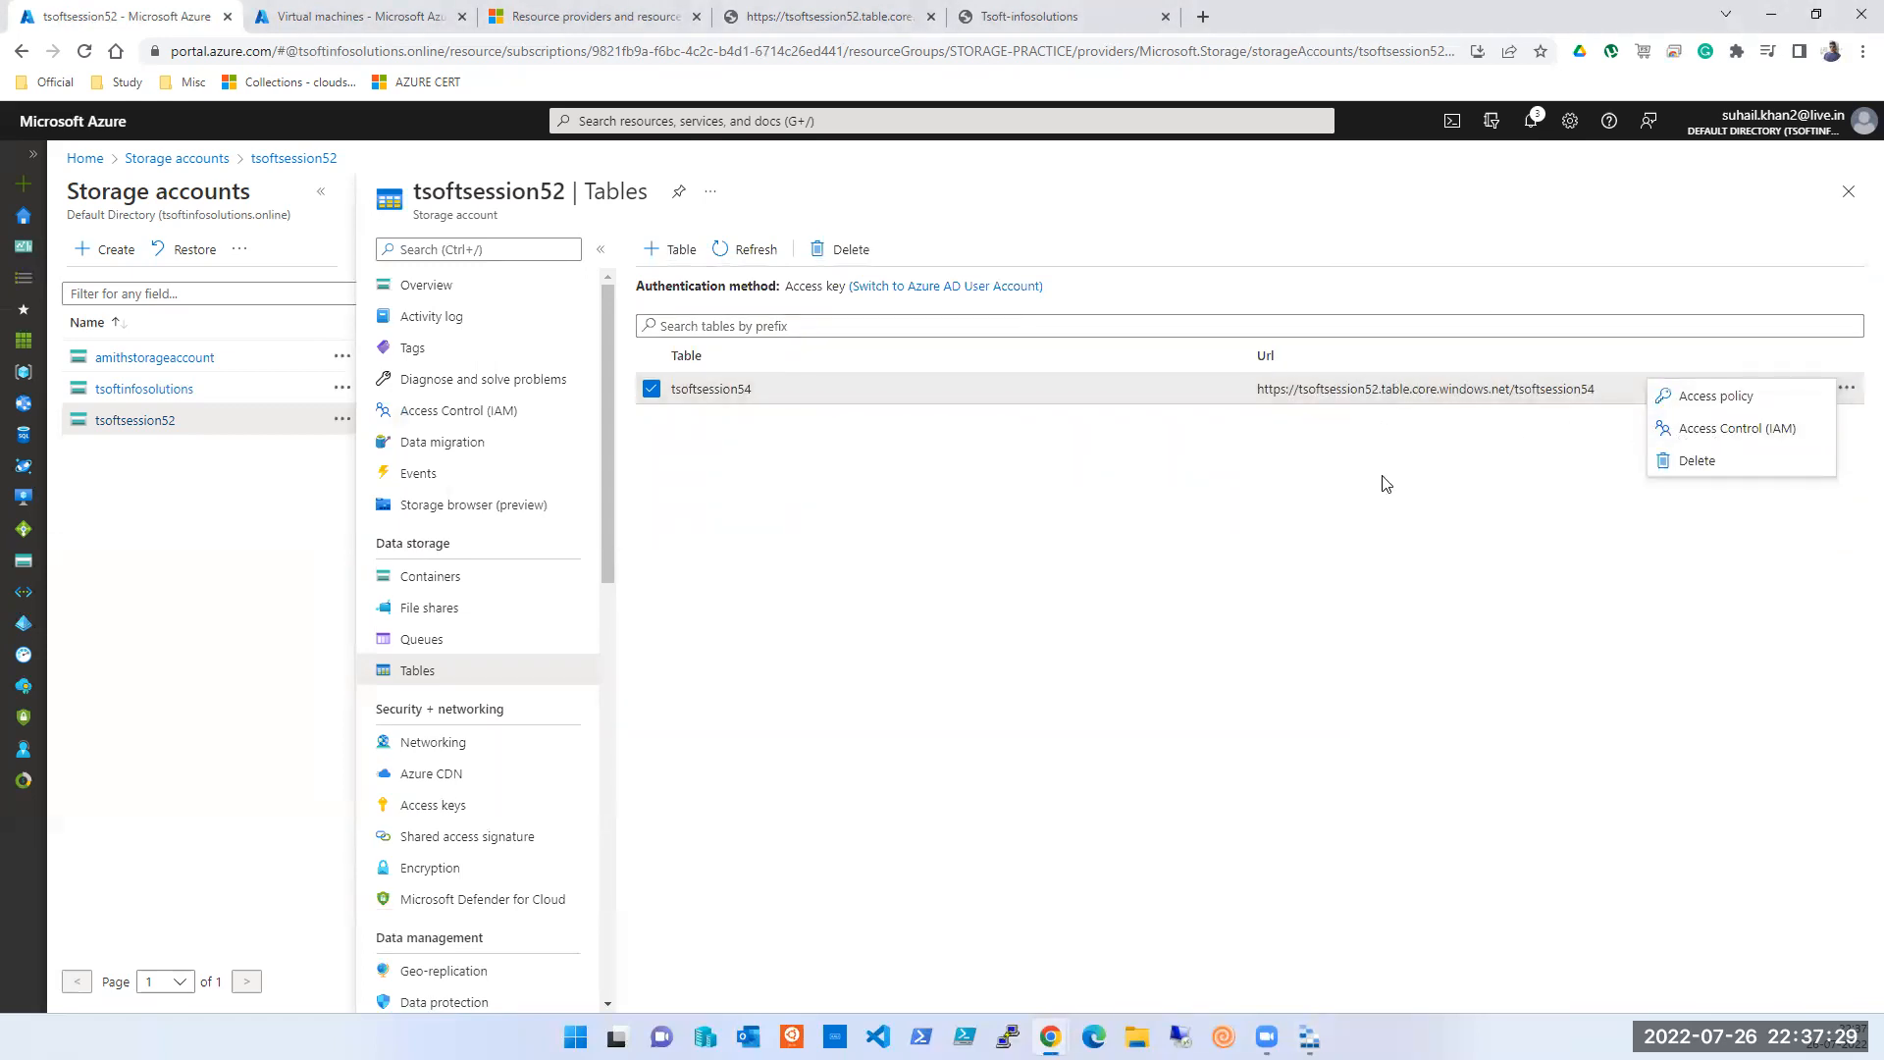
pyautogui.click(1015, 646)
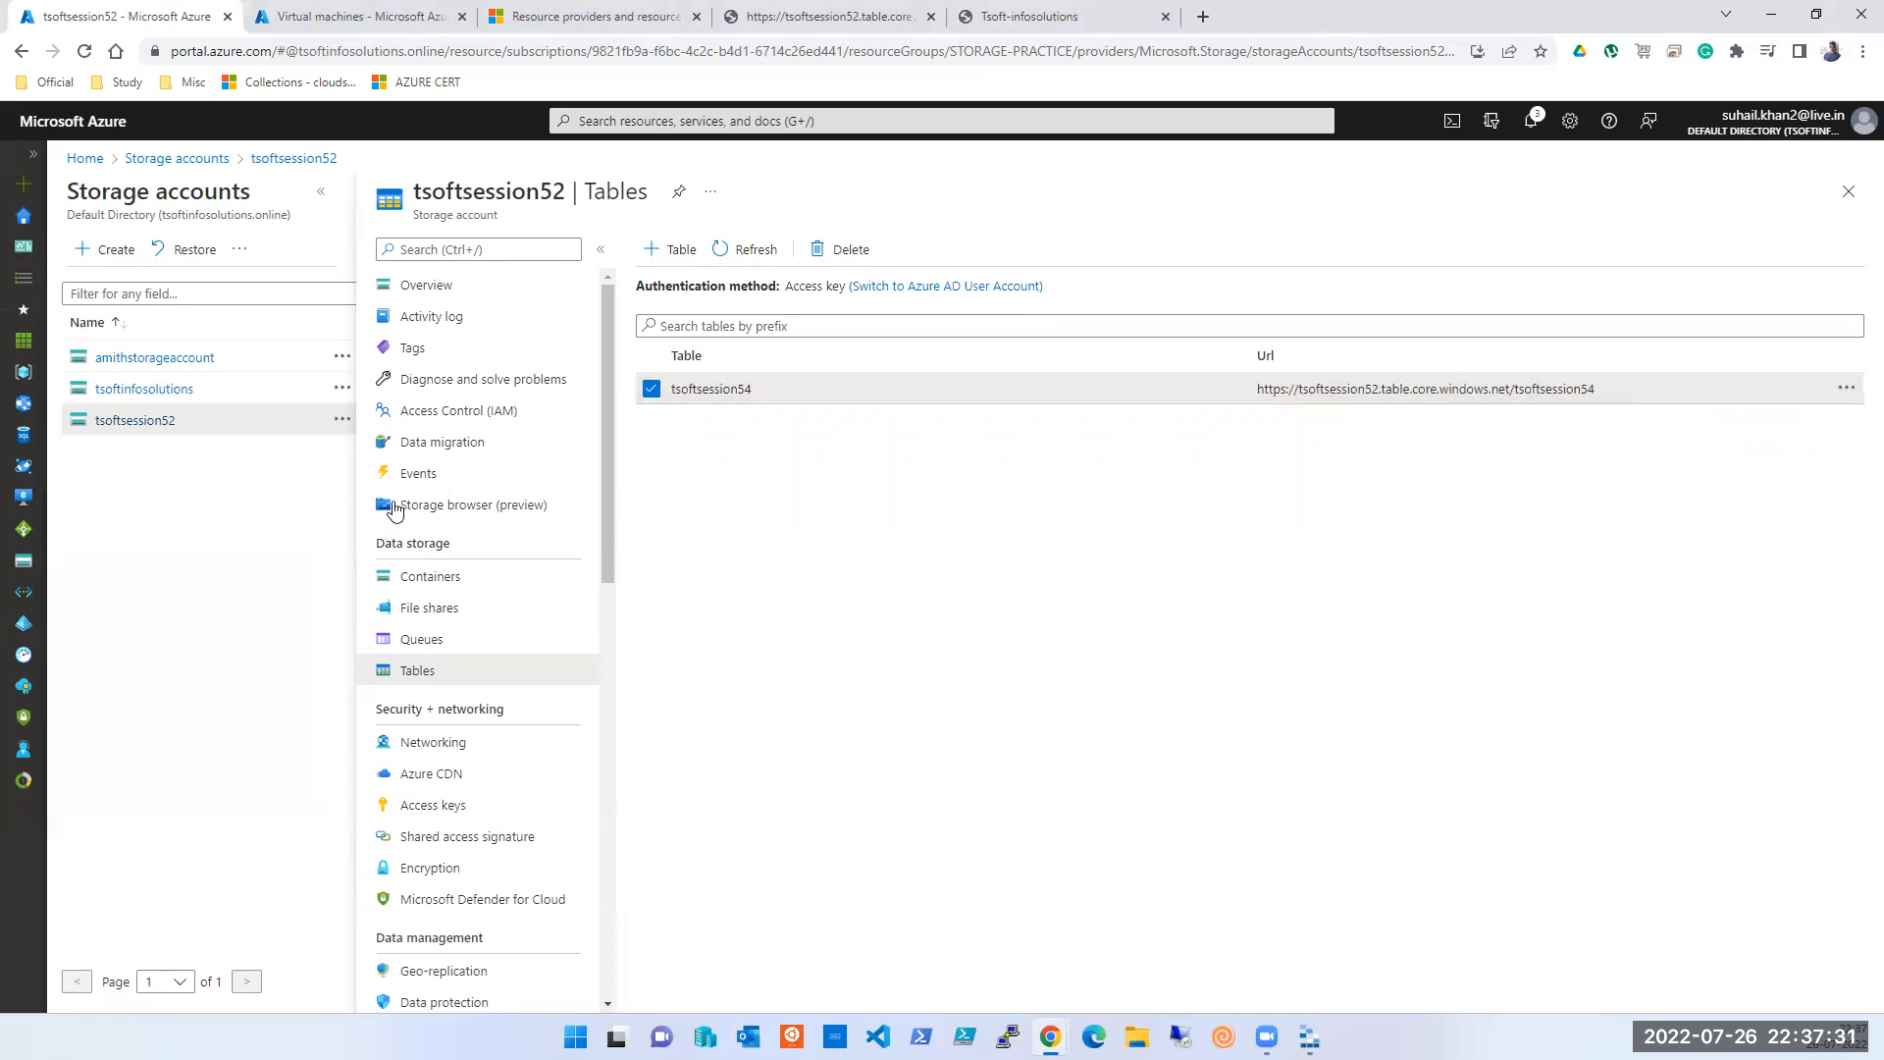
pyautogui.click(449, 806)
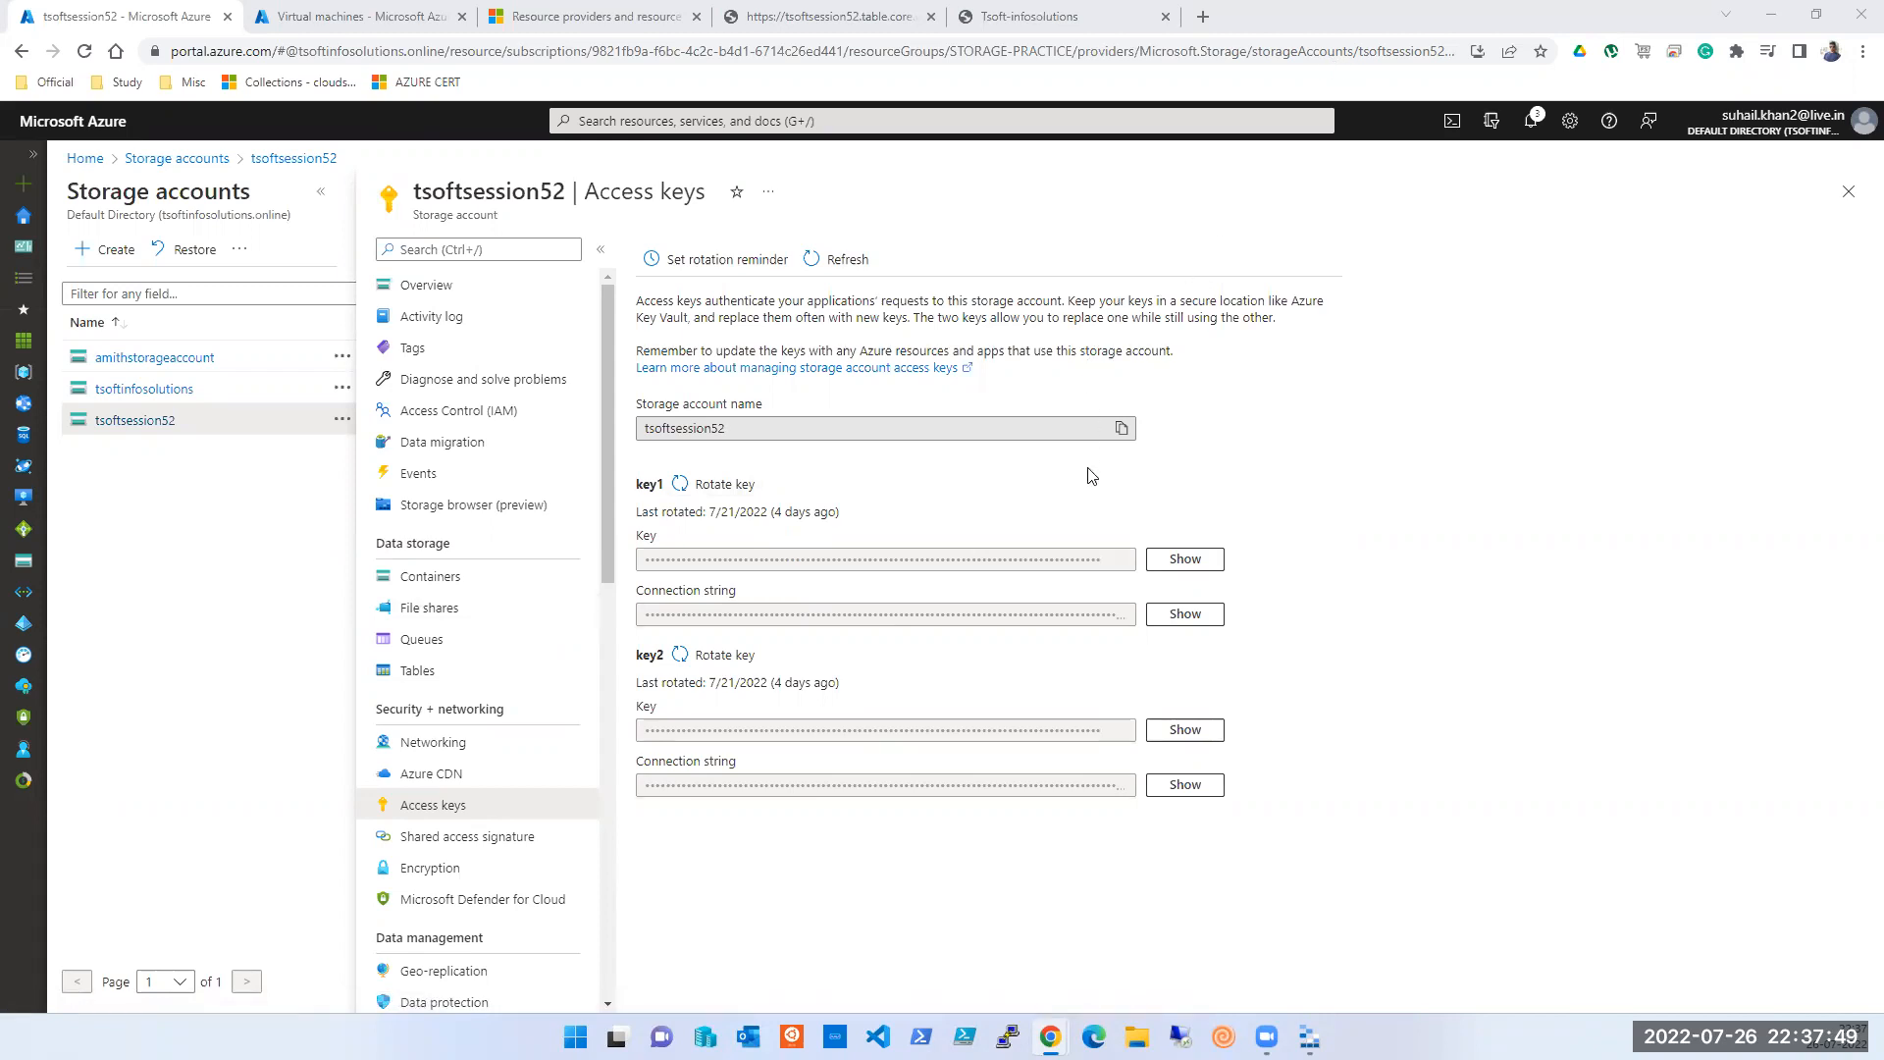
pyautogui.click(1168, 561)
# - Reveal key1's connection string on the Access keys page
pyautogui.click(1189, 618)
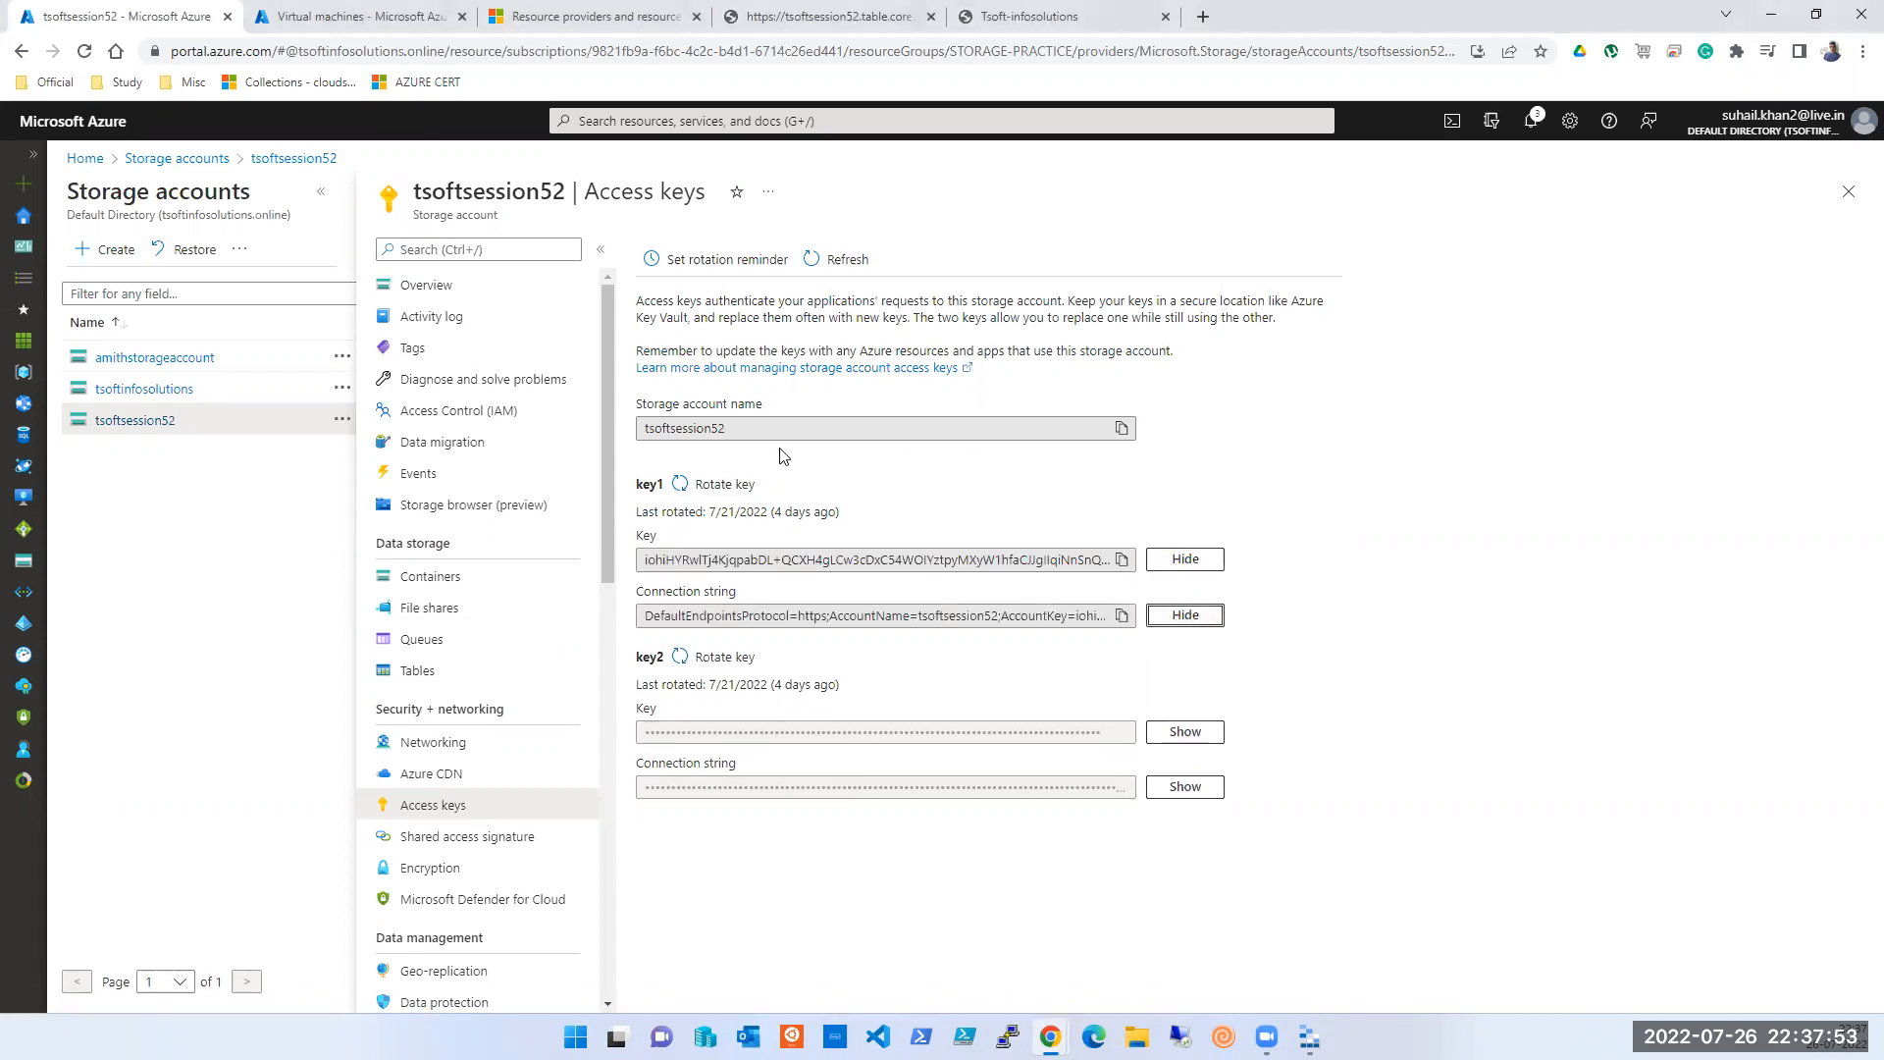
pyautogui.moveTo(1309, 1038)
pyautogui.click(1346, 62)
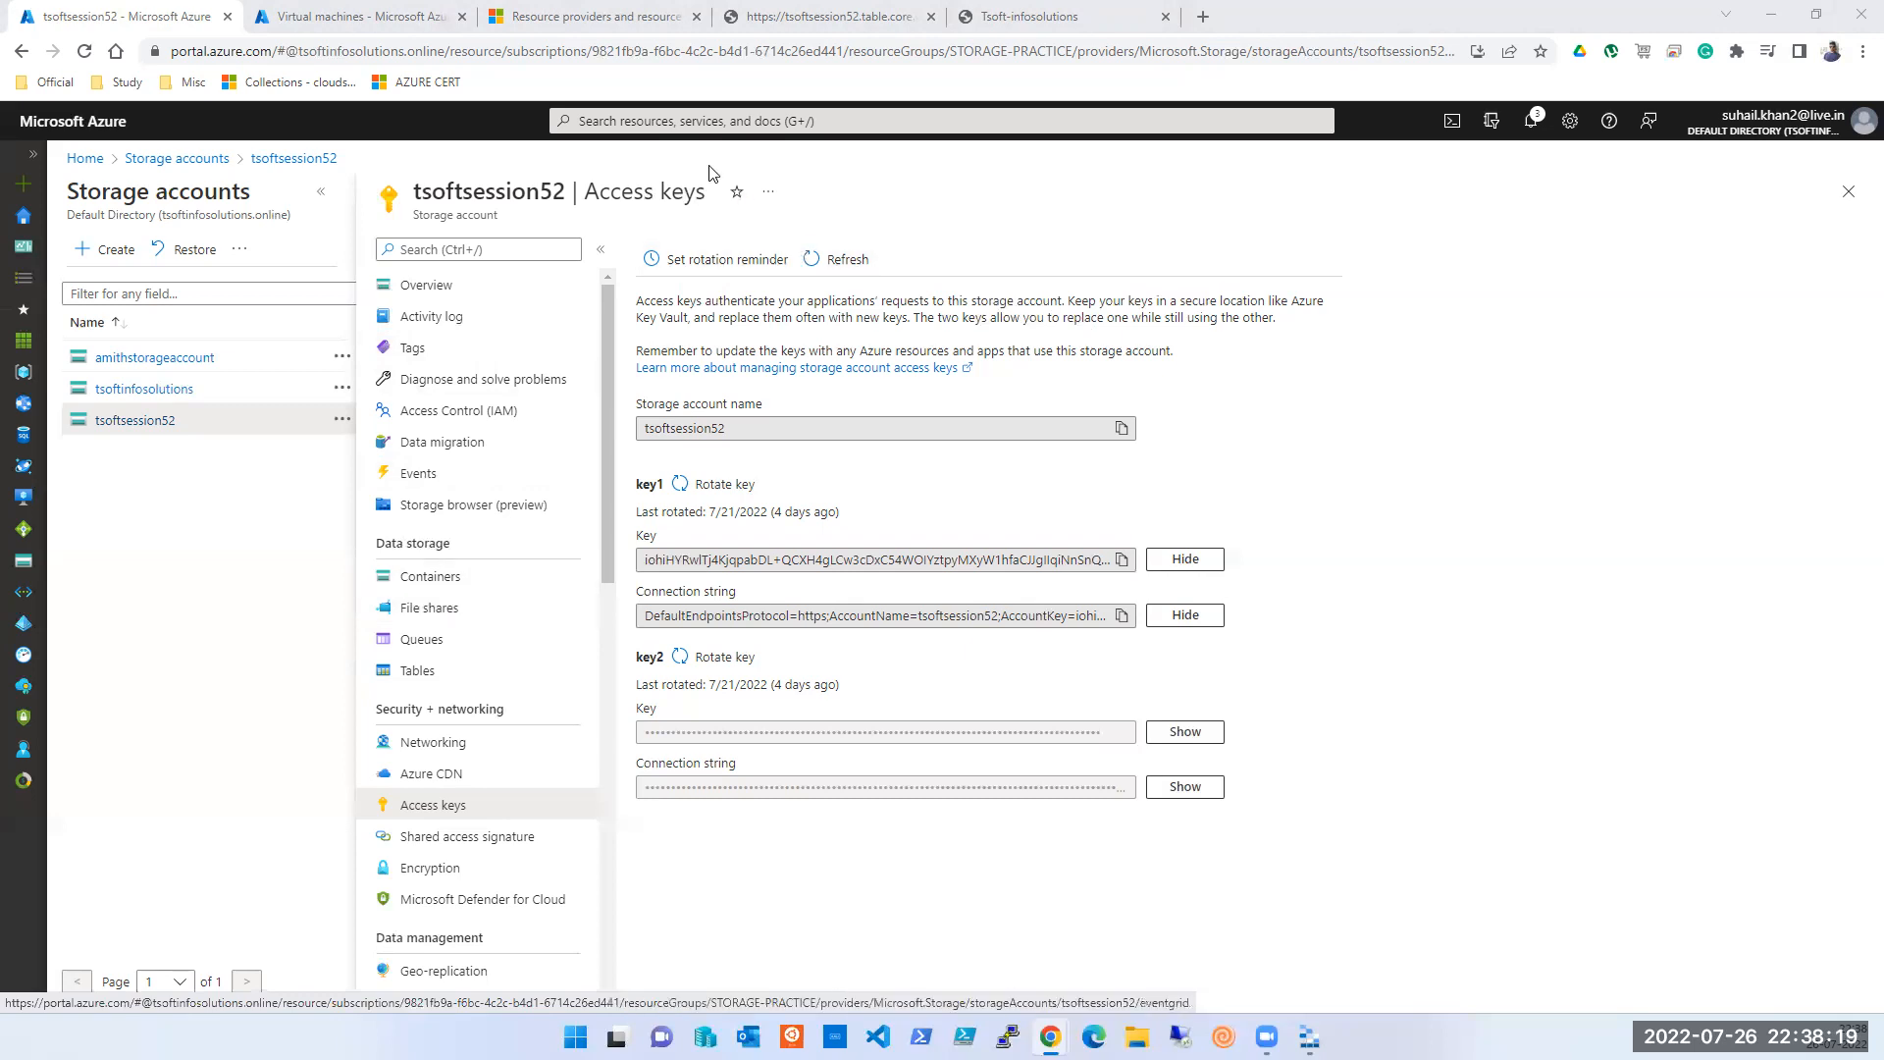
# - Go to Storage accounts through the portal search and start creating a new account
pyautogui.click(660, 121)
pyautogui.click(612, 417)
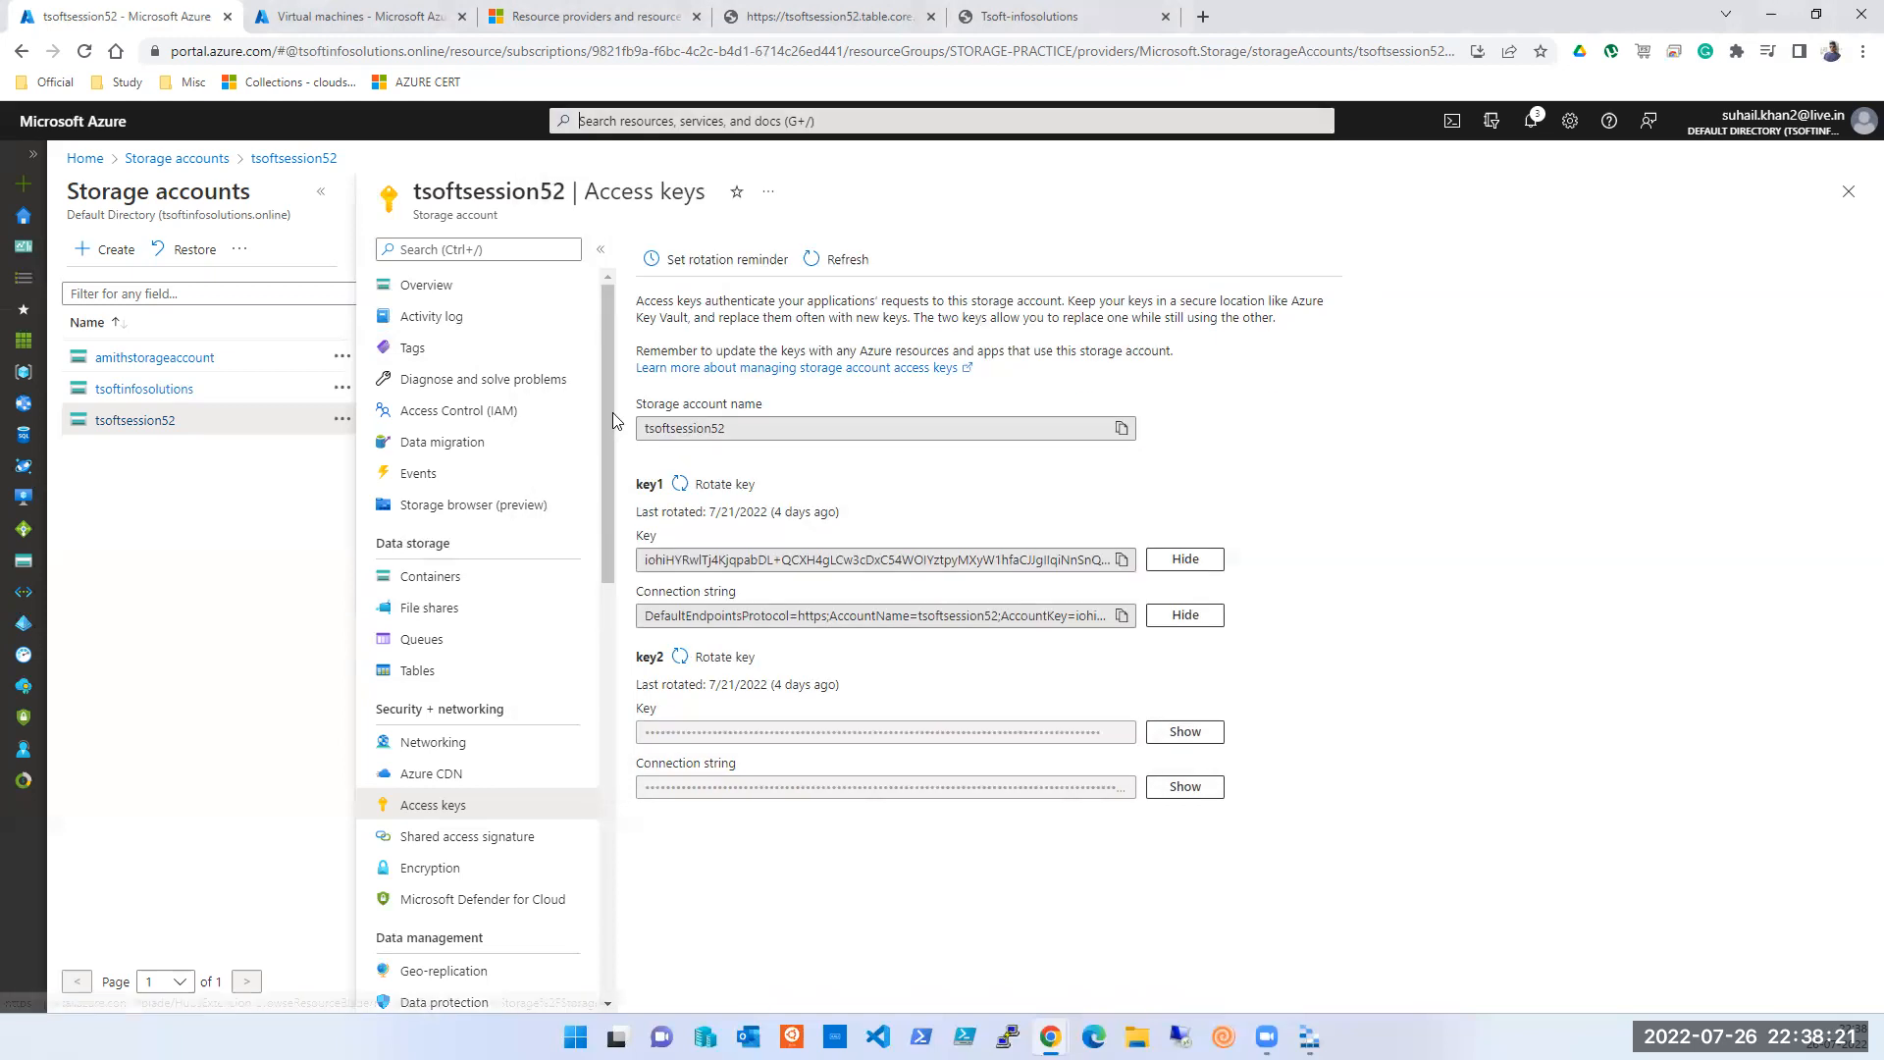
pyautogui.click(96, 257)
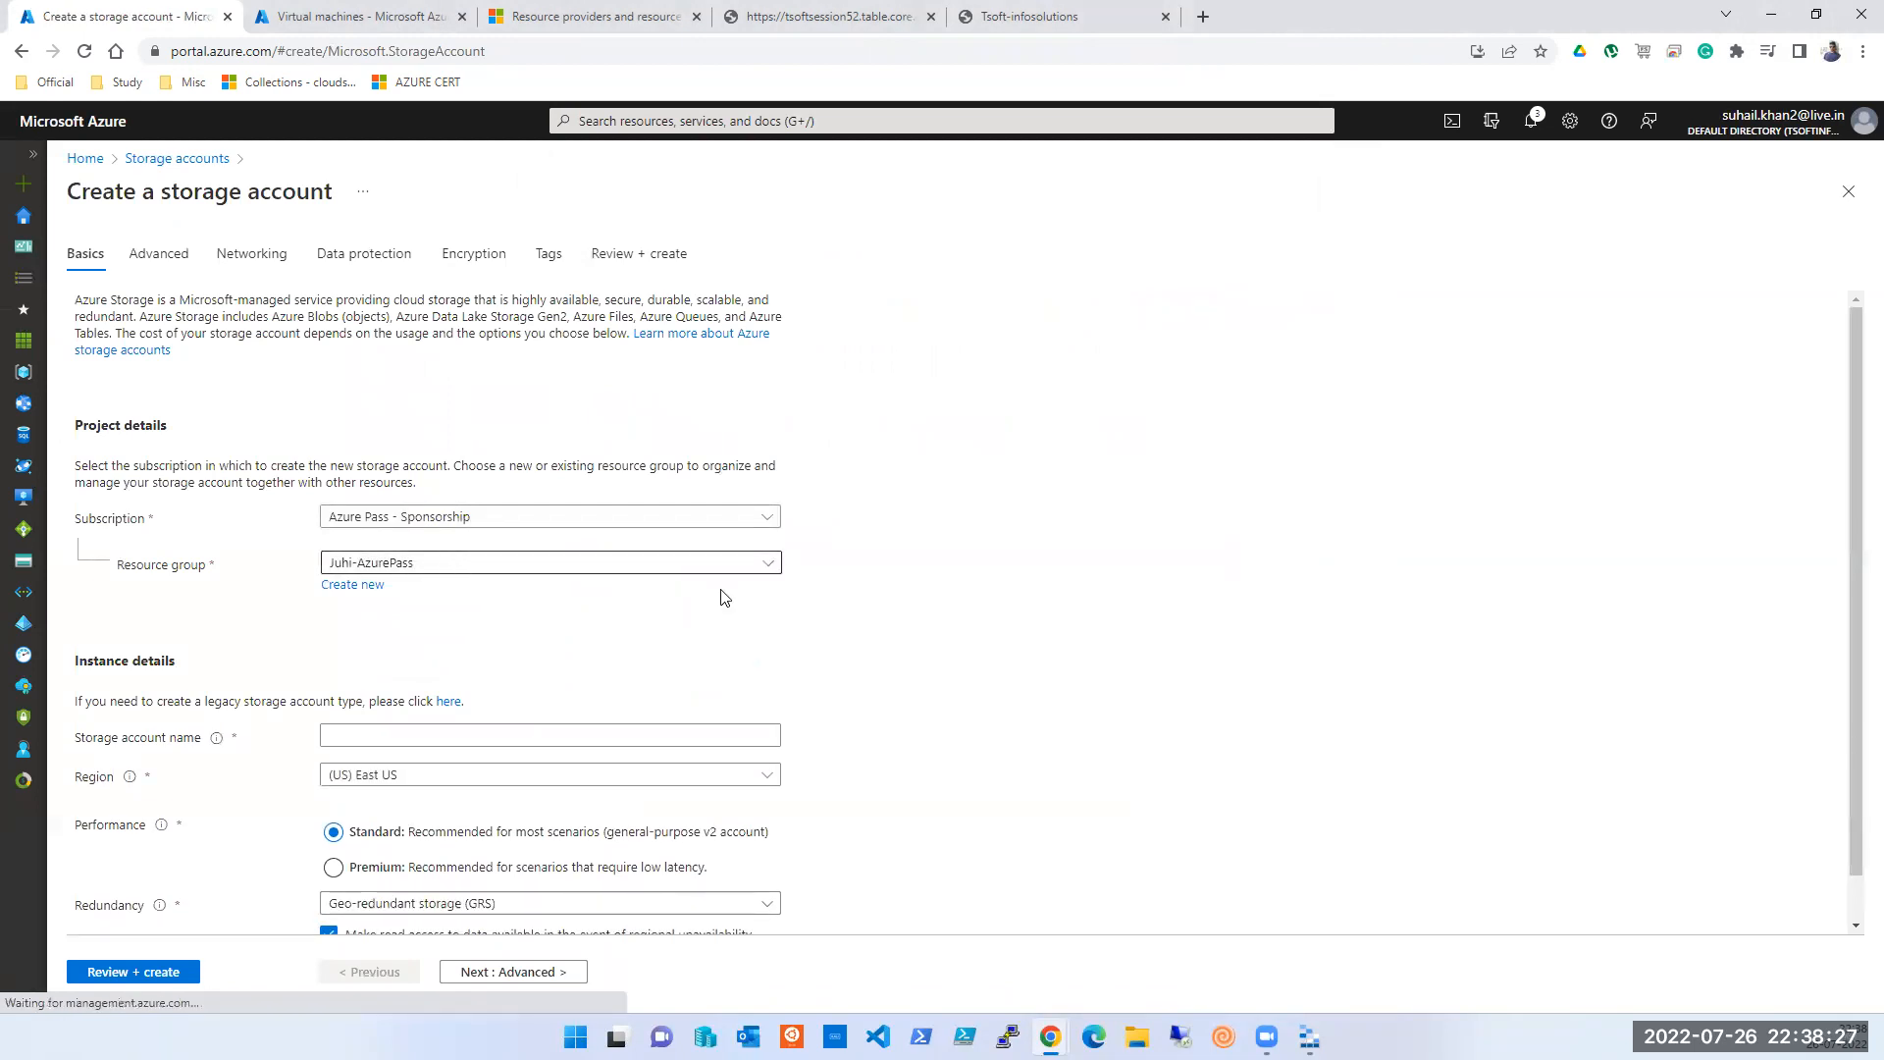
# - Name the new storage account testsession55 in lowercase
pyautogui.scroll(-1, 723, 593)
pyautogui.click(404, 688)
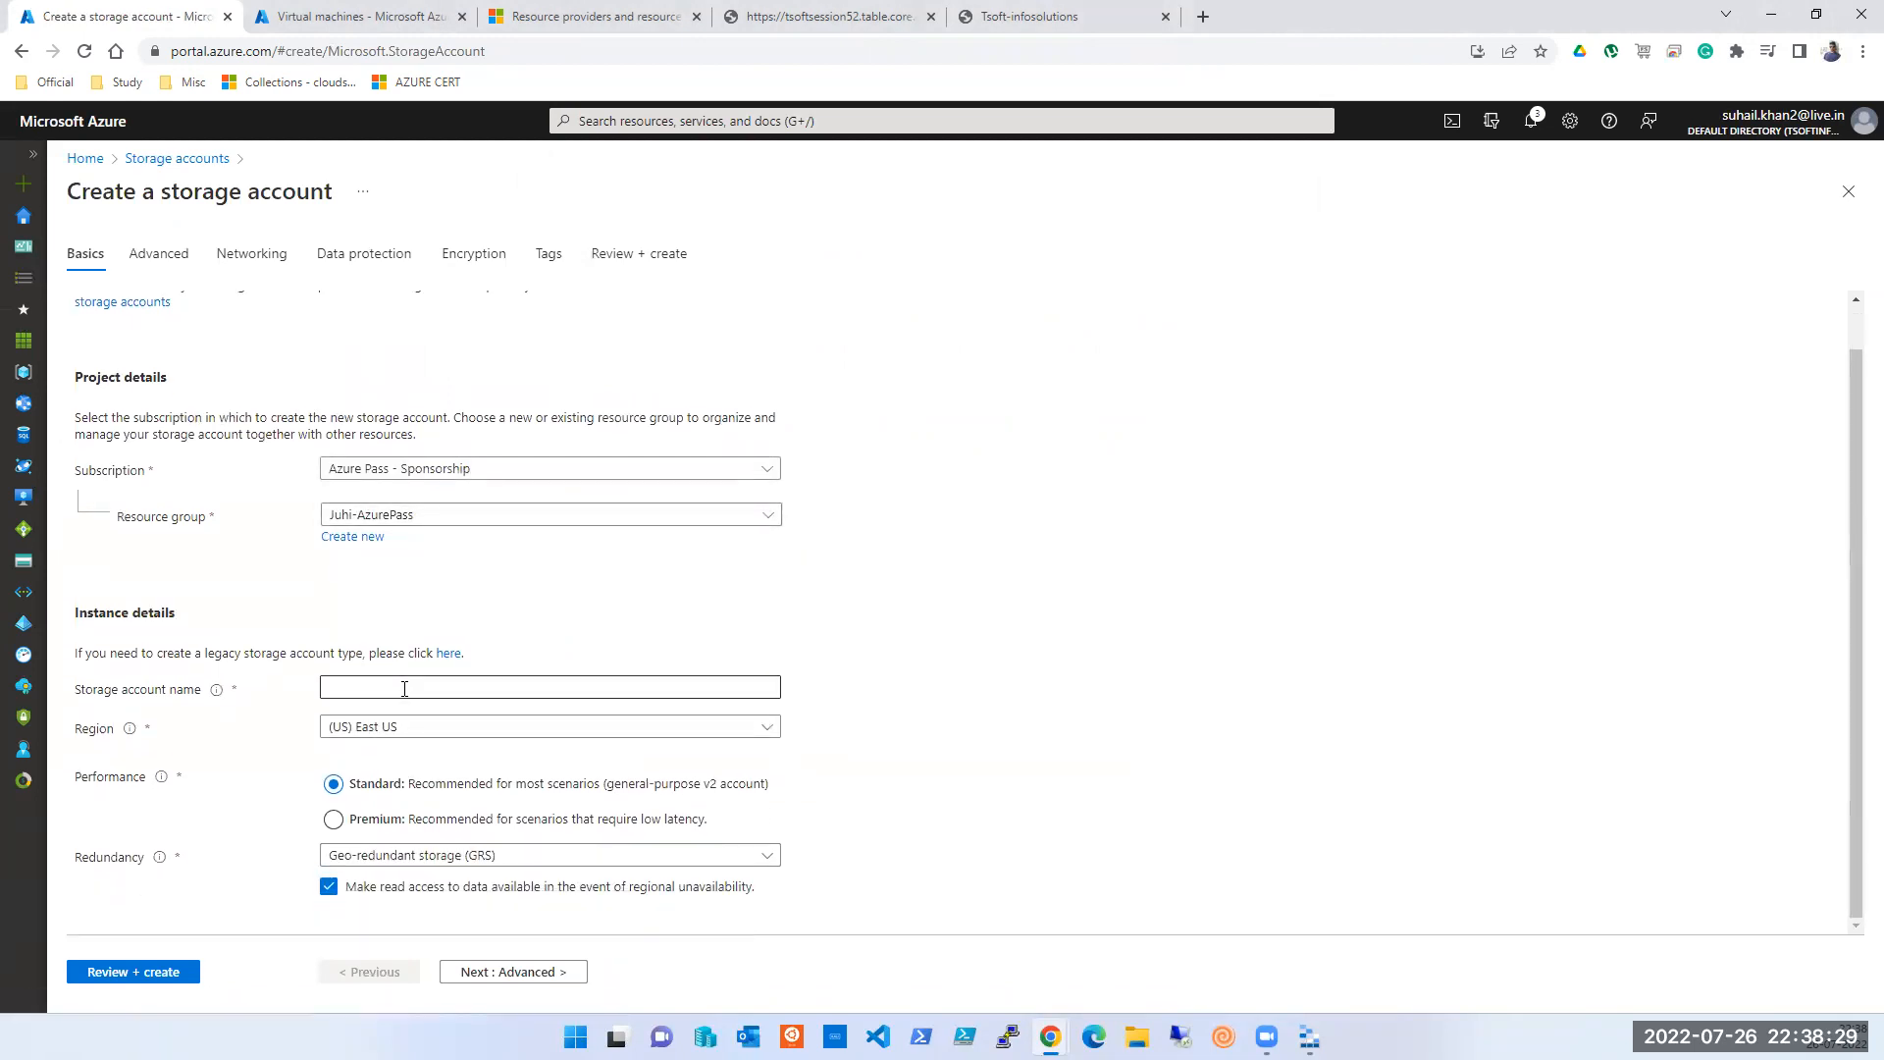
pyautogui.write('TESTSESSION')
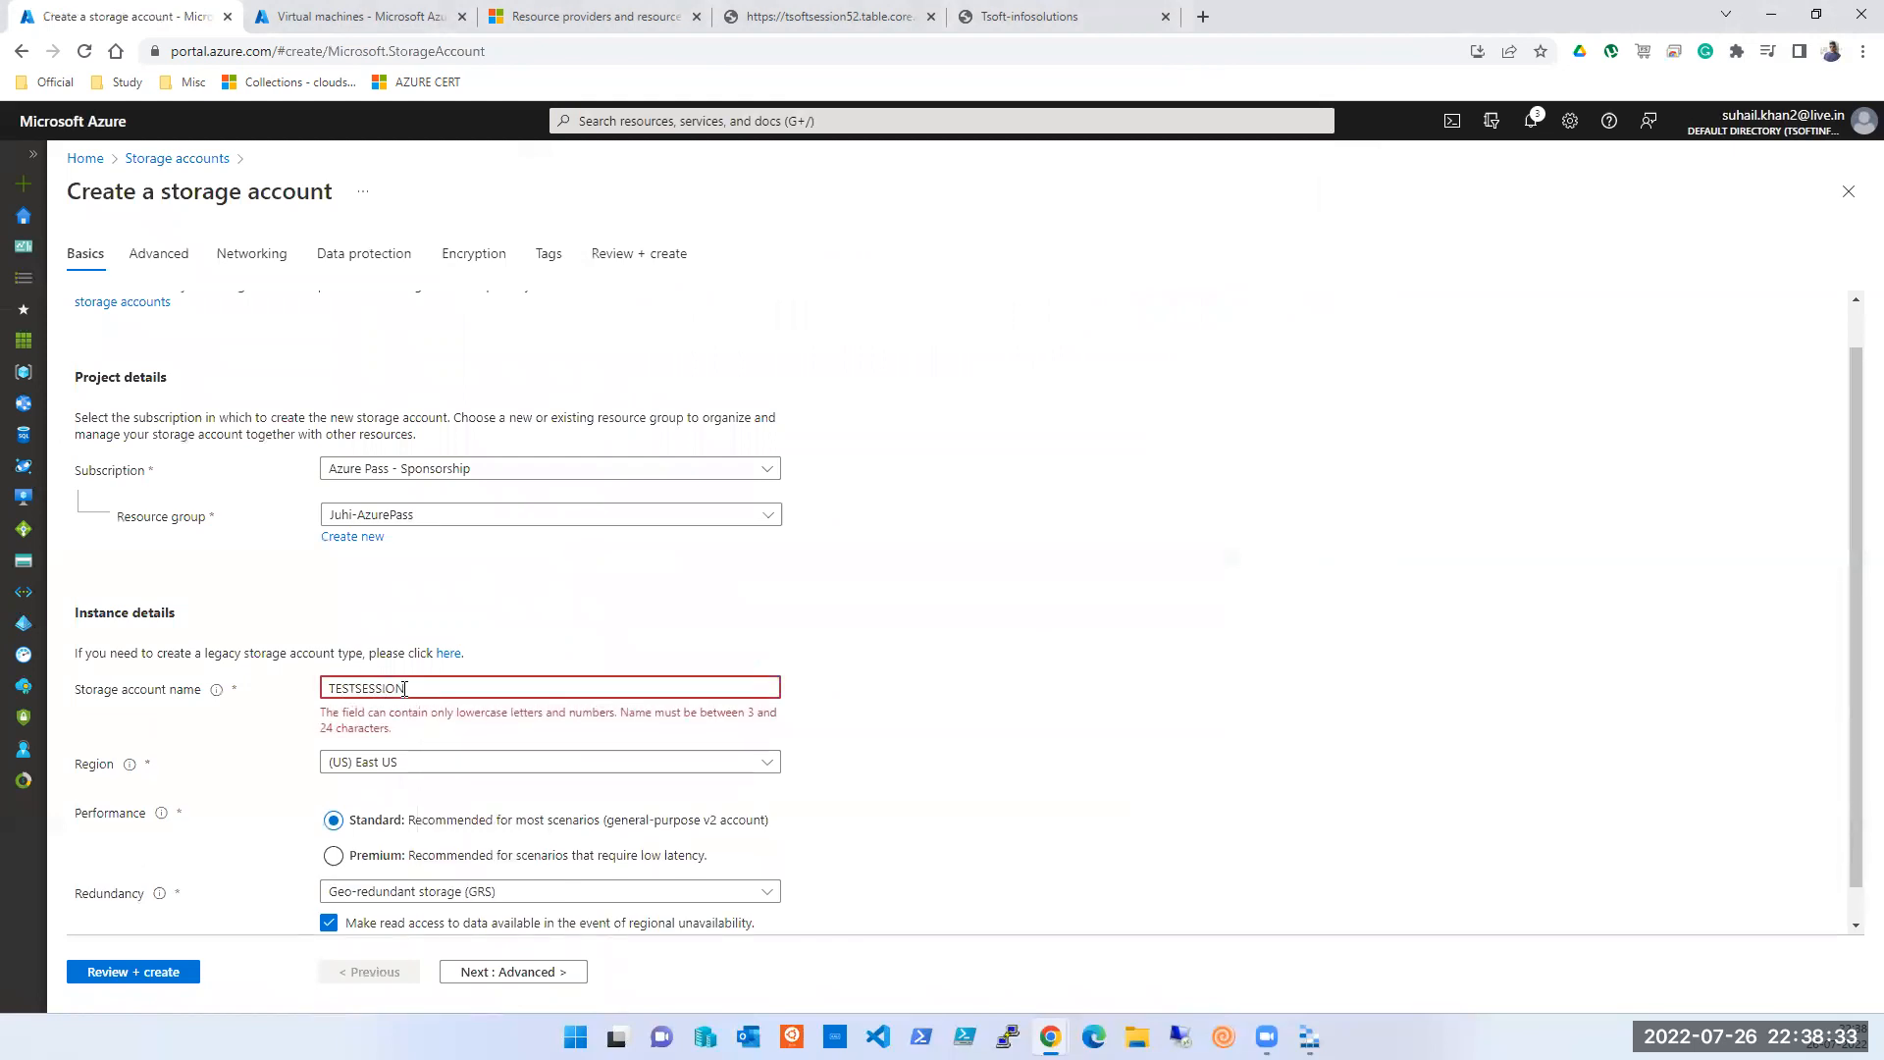
pyautogui.doubleClick(404, 688)
pyautogui.write('testsession54')
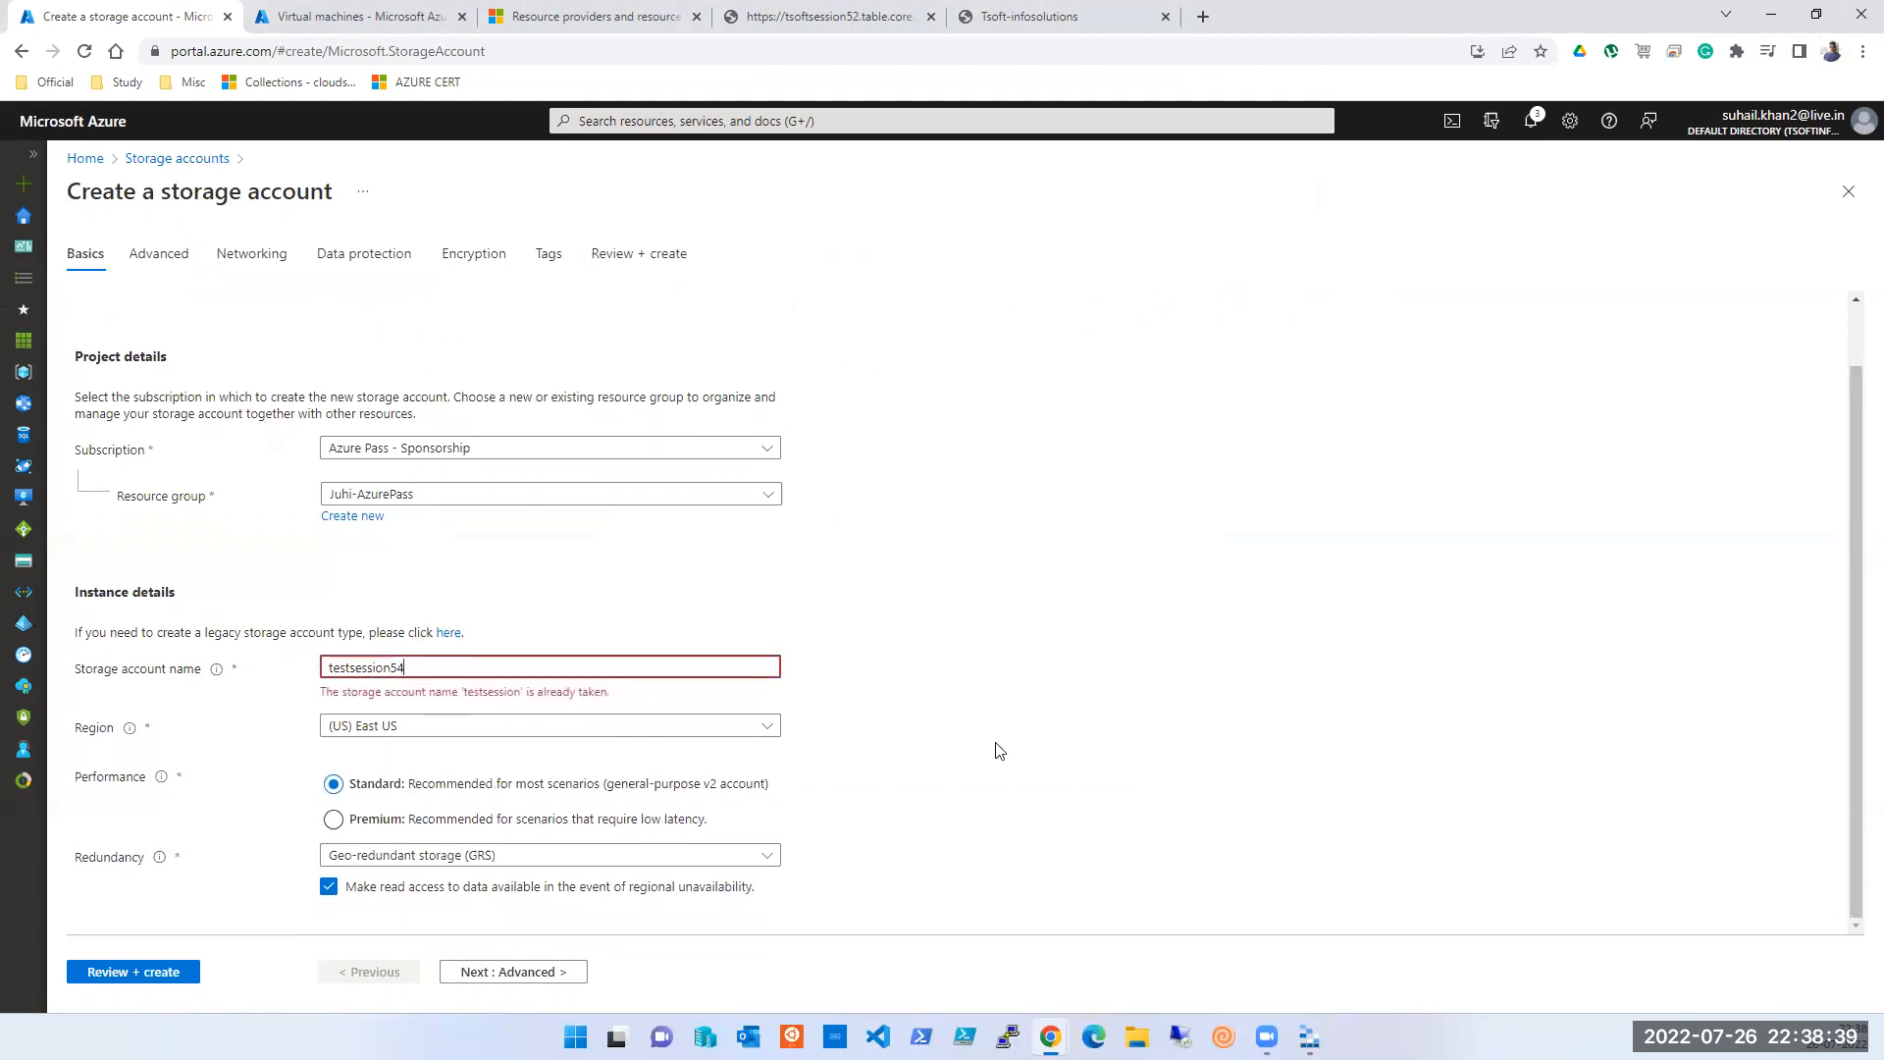
pyautogui.press('BackSpace')
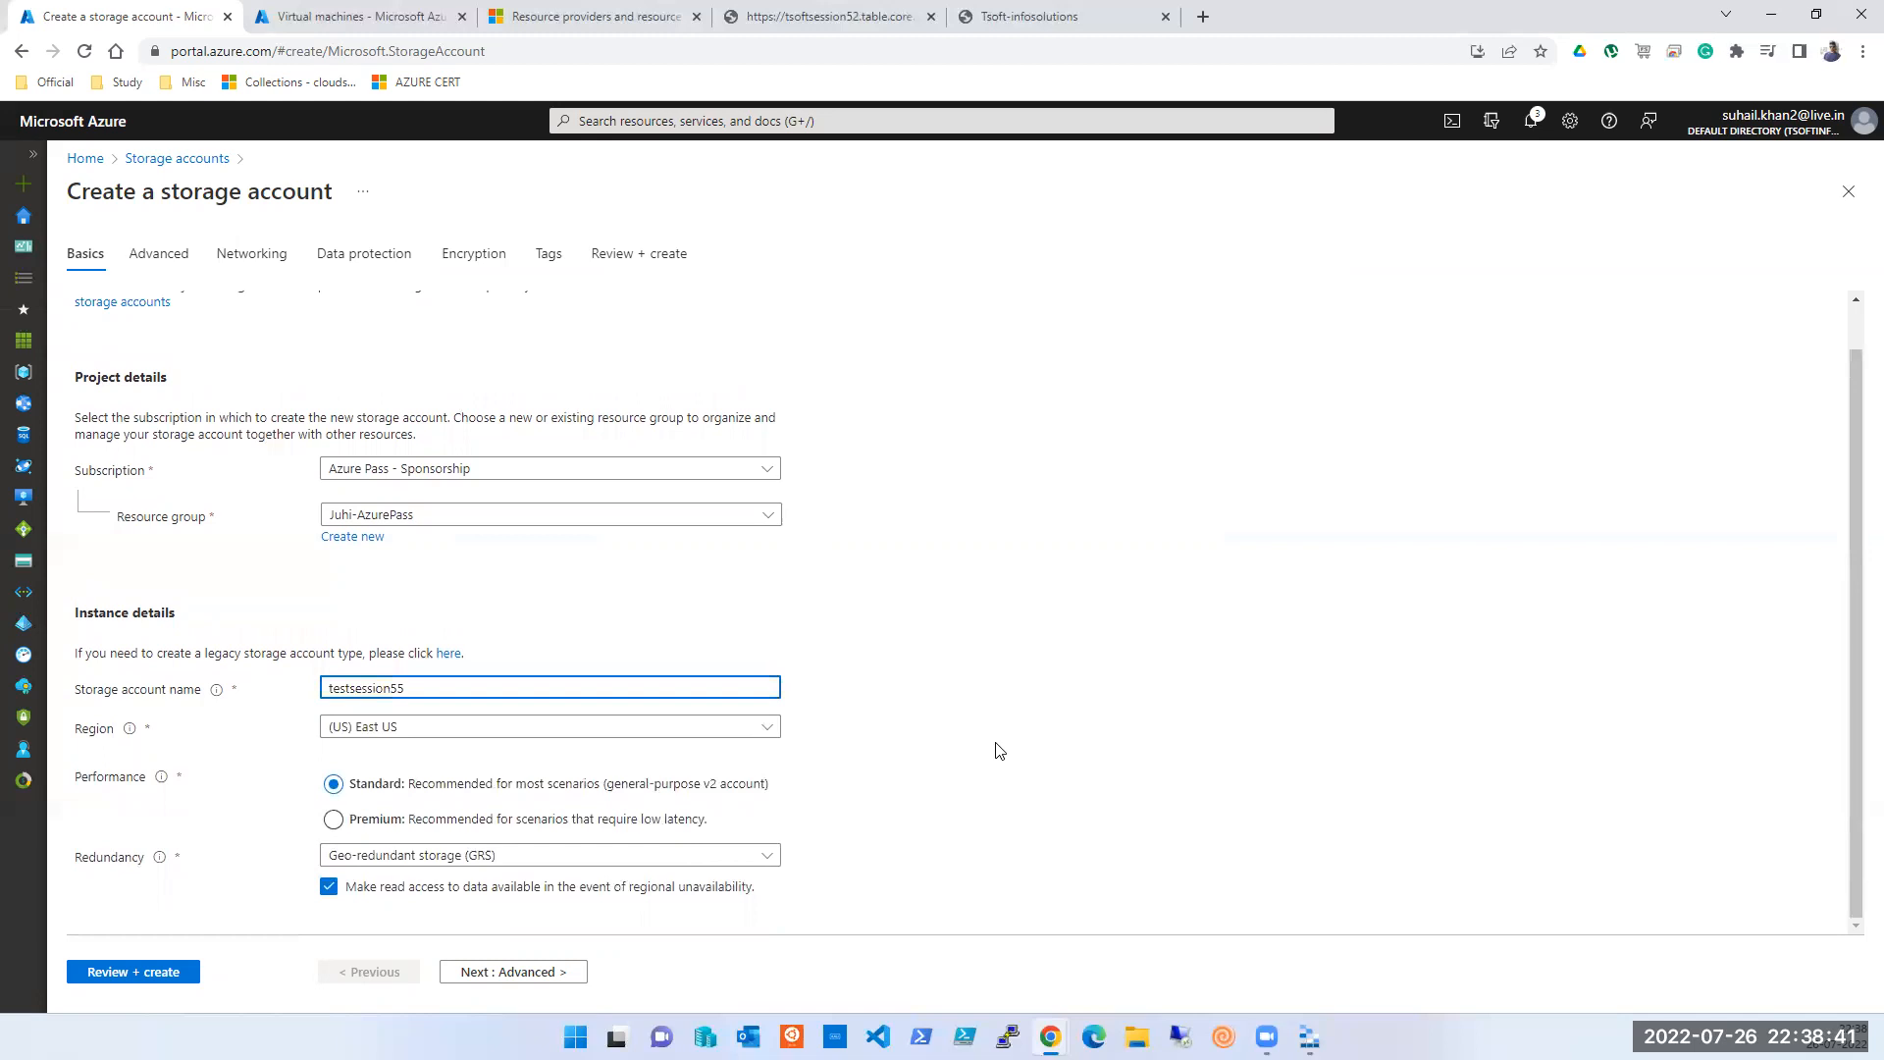
pyautogui.click(1021, 727)
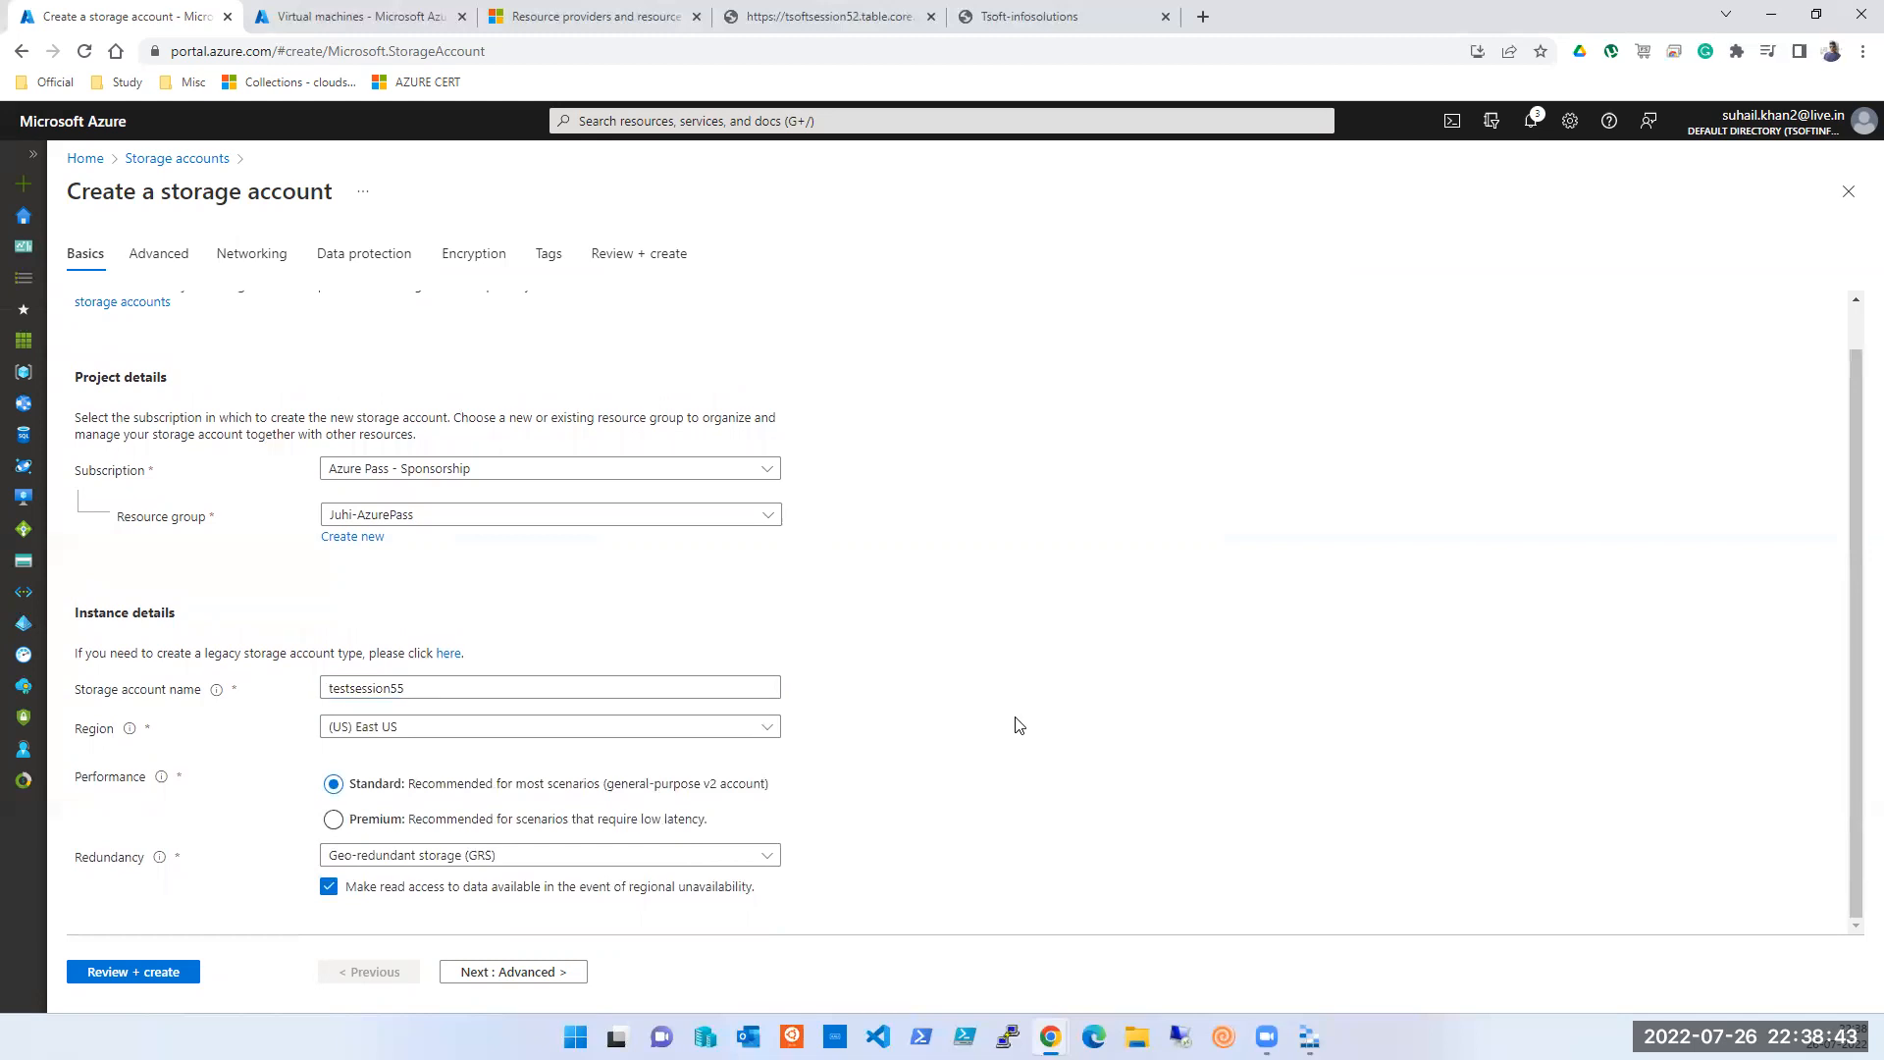
# - Settle redundancy on Locally-redundant storage (LRS) and continue to the Advanced tab
pyautogui.click(414, 858)
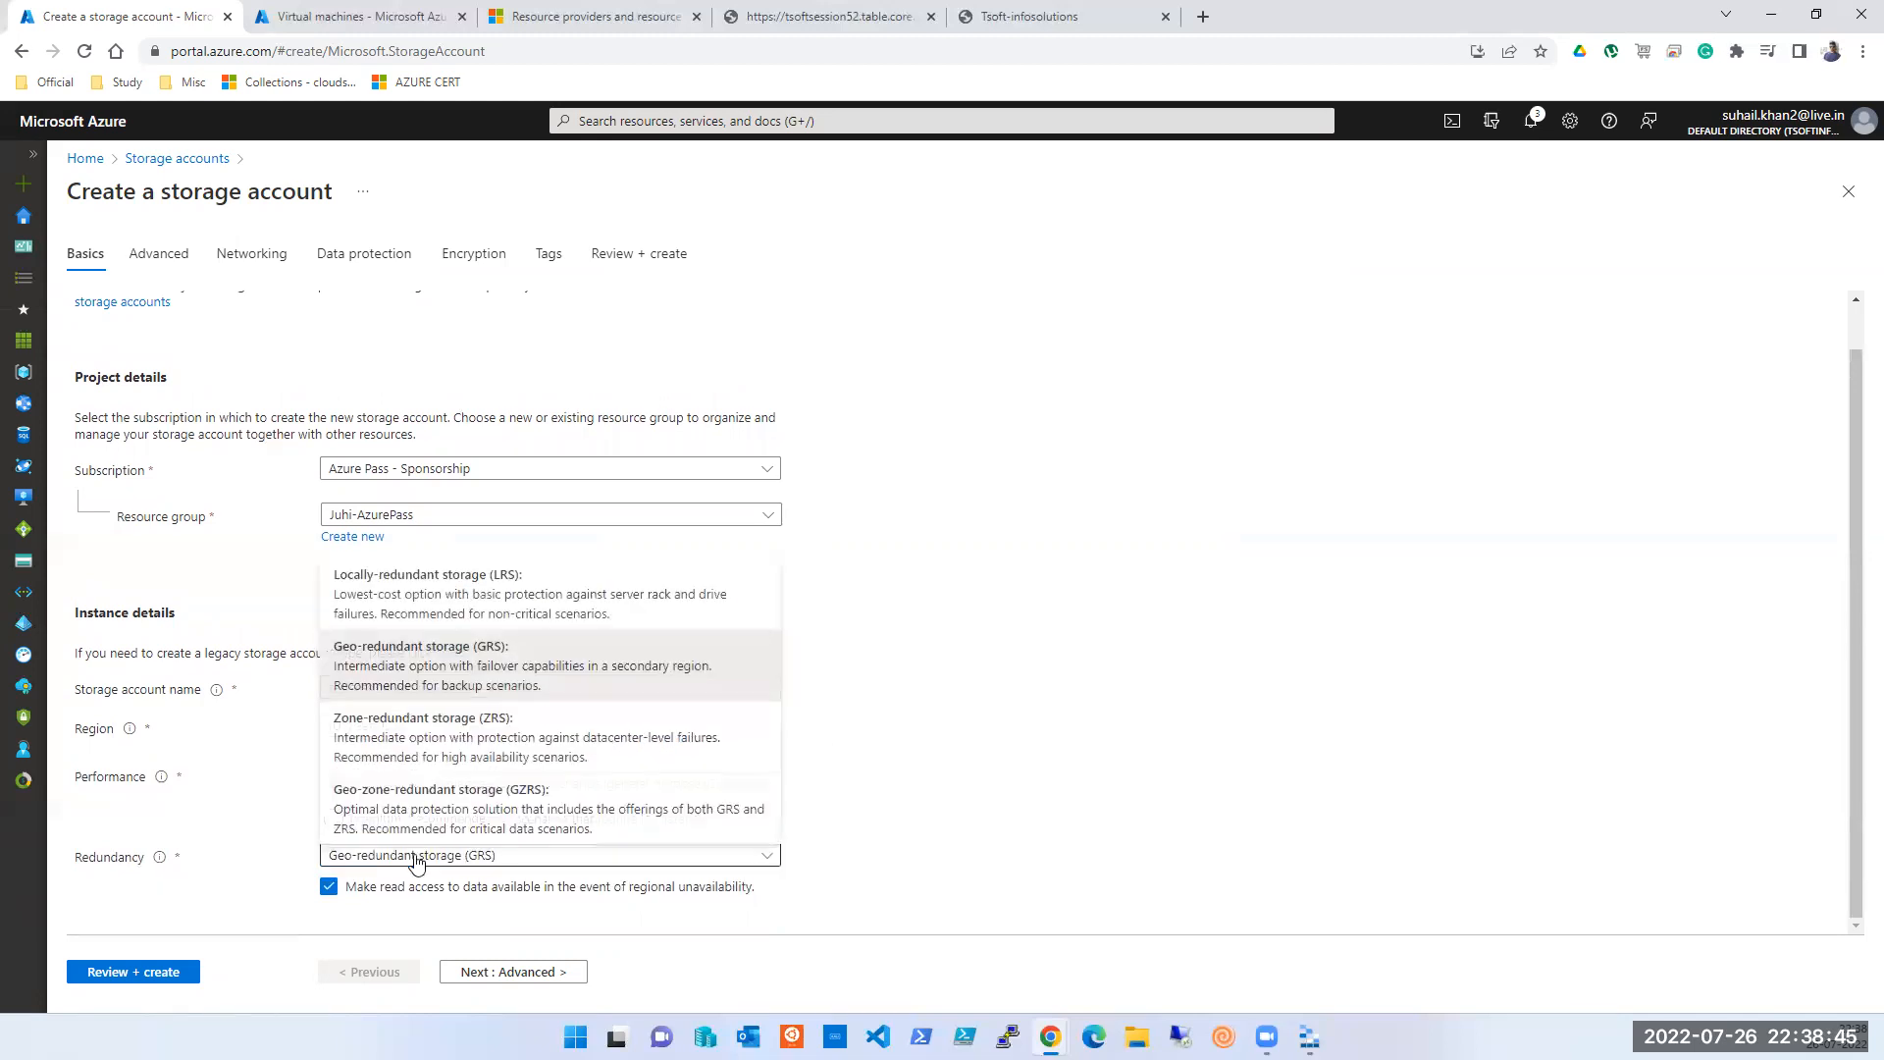
pyautogui.click(448, 601)
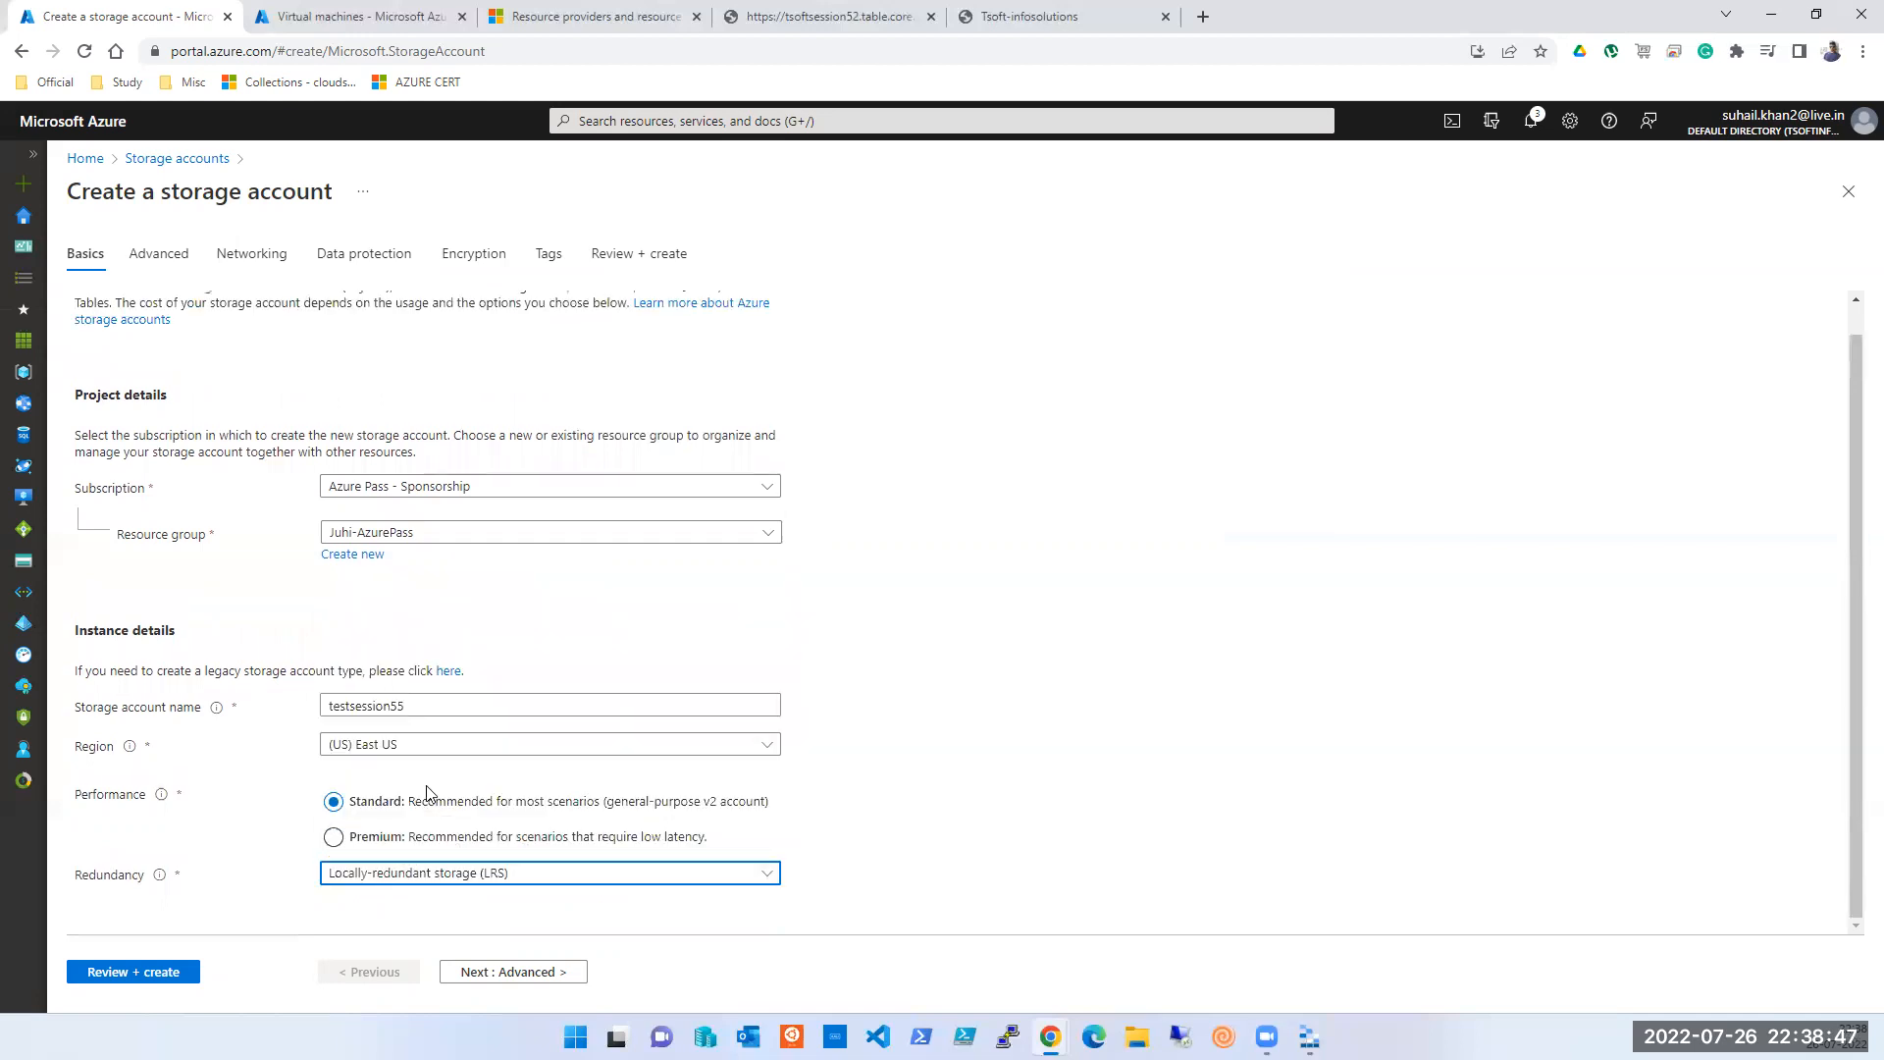
pyautogui.click(414, 875)
pyautogui.click(407, 842)
pyautogui.click(339, 908)
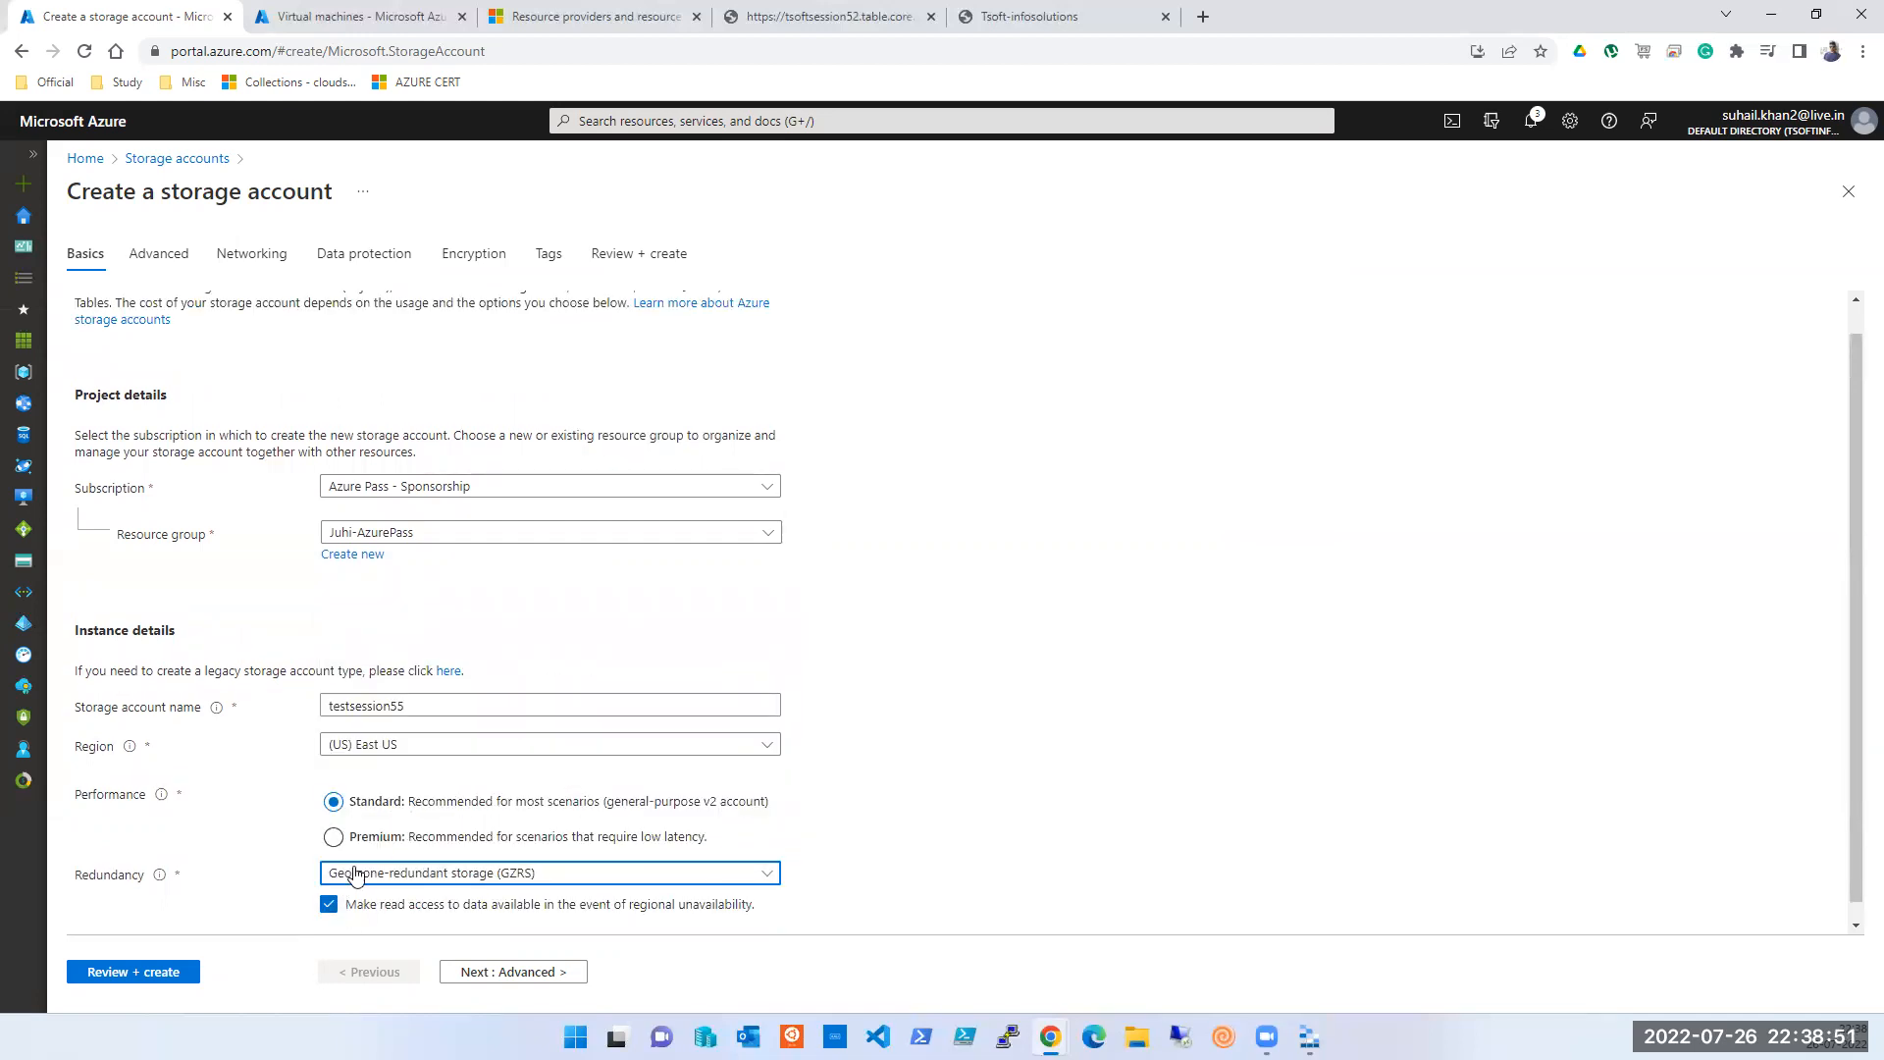
pyautogui.click(362, 874)
pyautogui.click(414, 606)
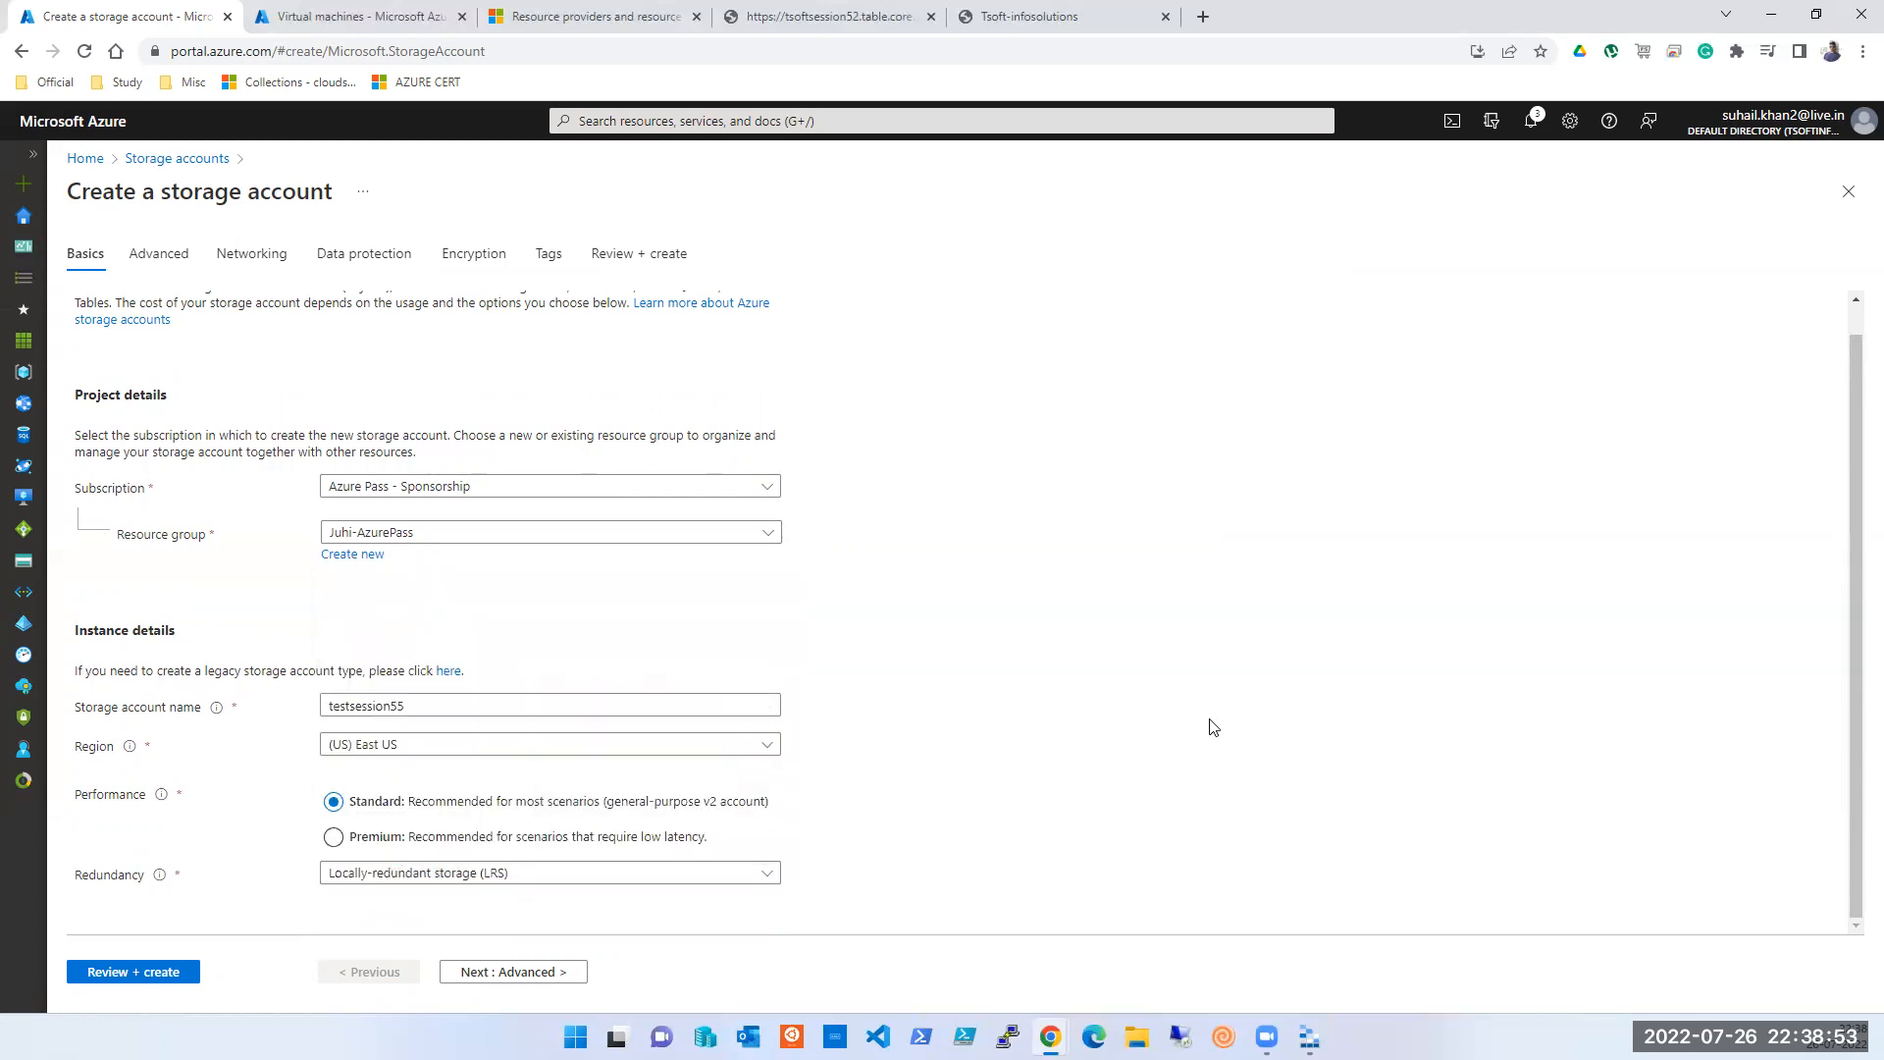
pyautogui.click(498, 974)
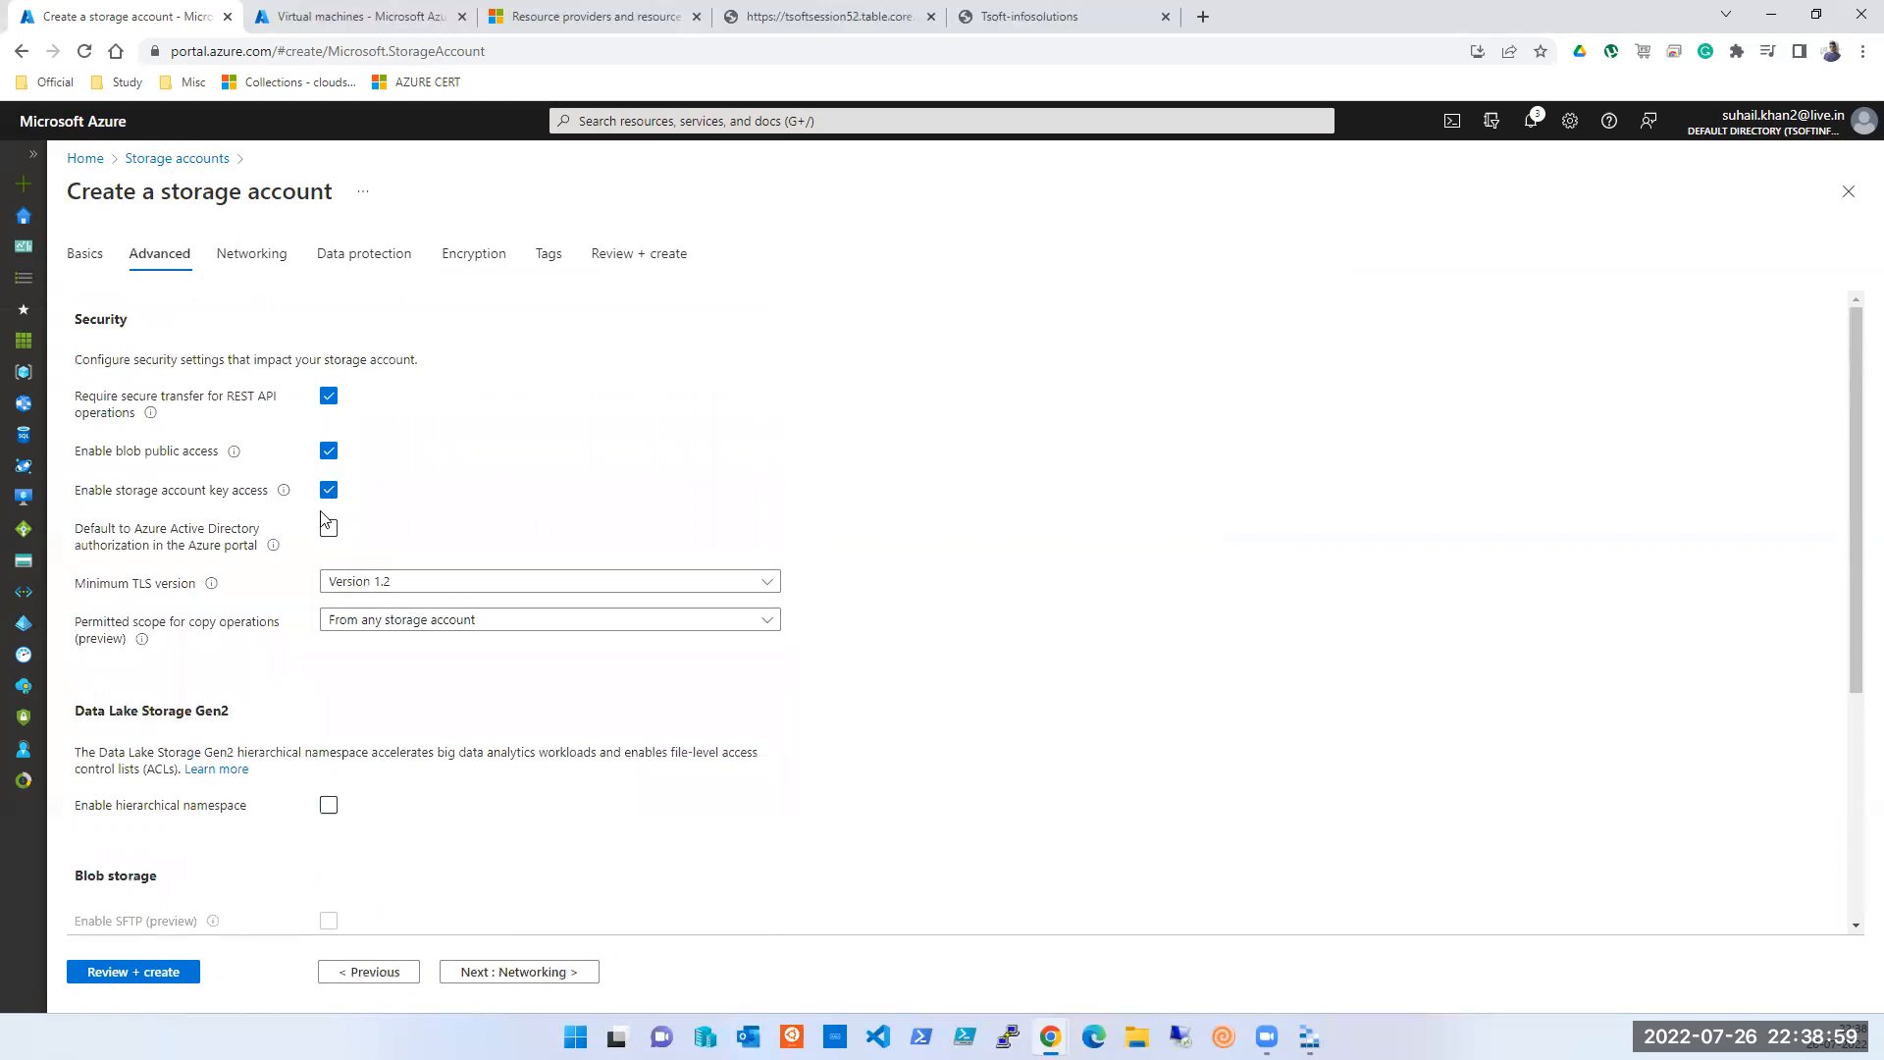
pyautogui.scroll(-4, 334, 629)
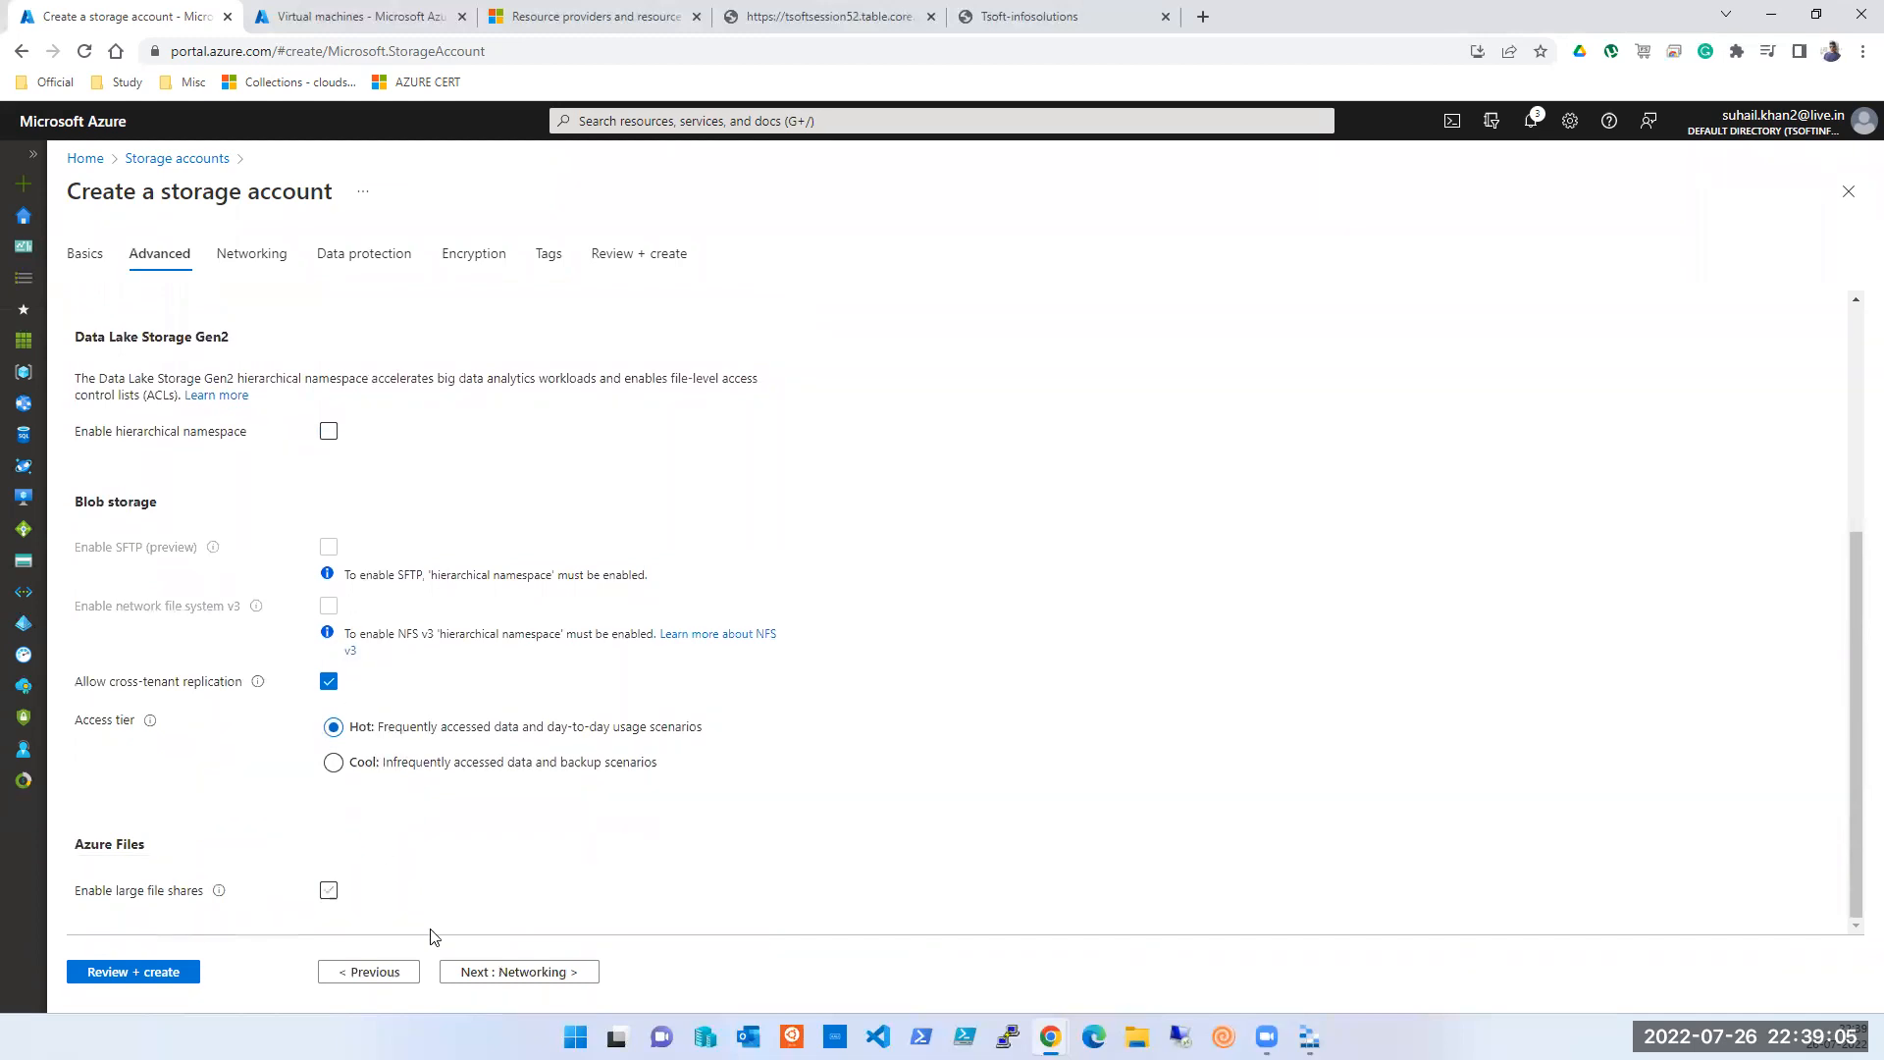
pyautogui.click(484, 976)
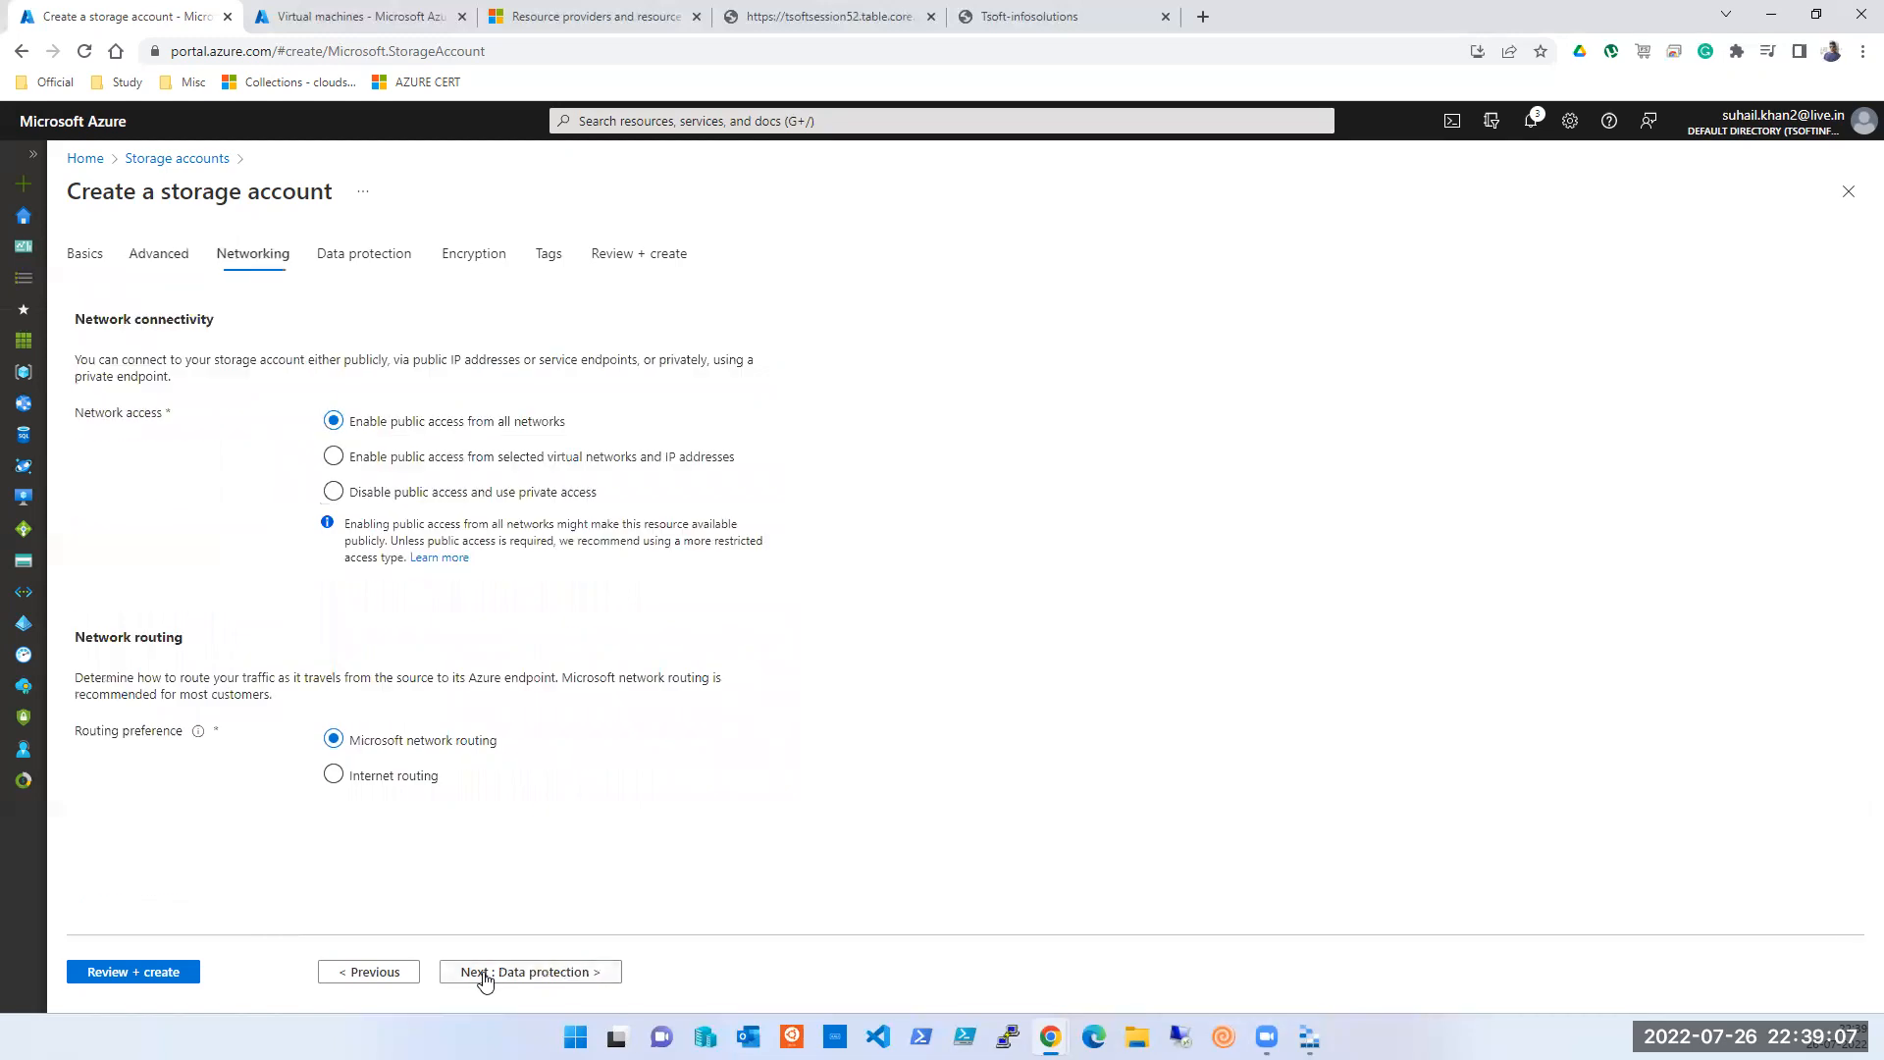
pyautogui.click(531, 971)
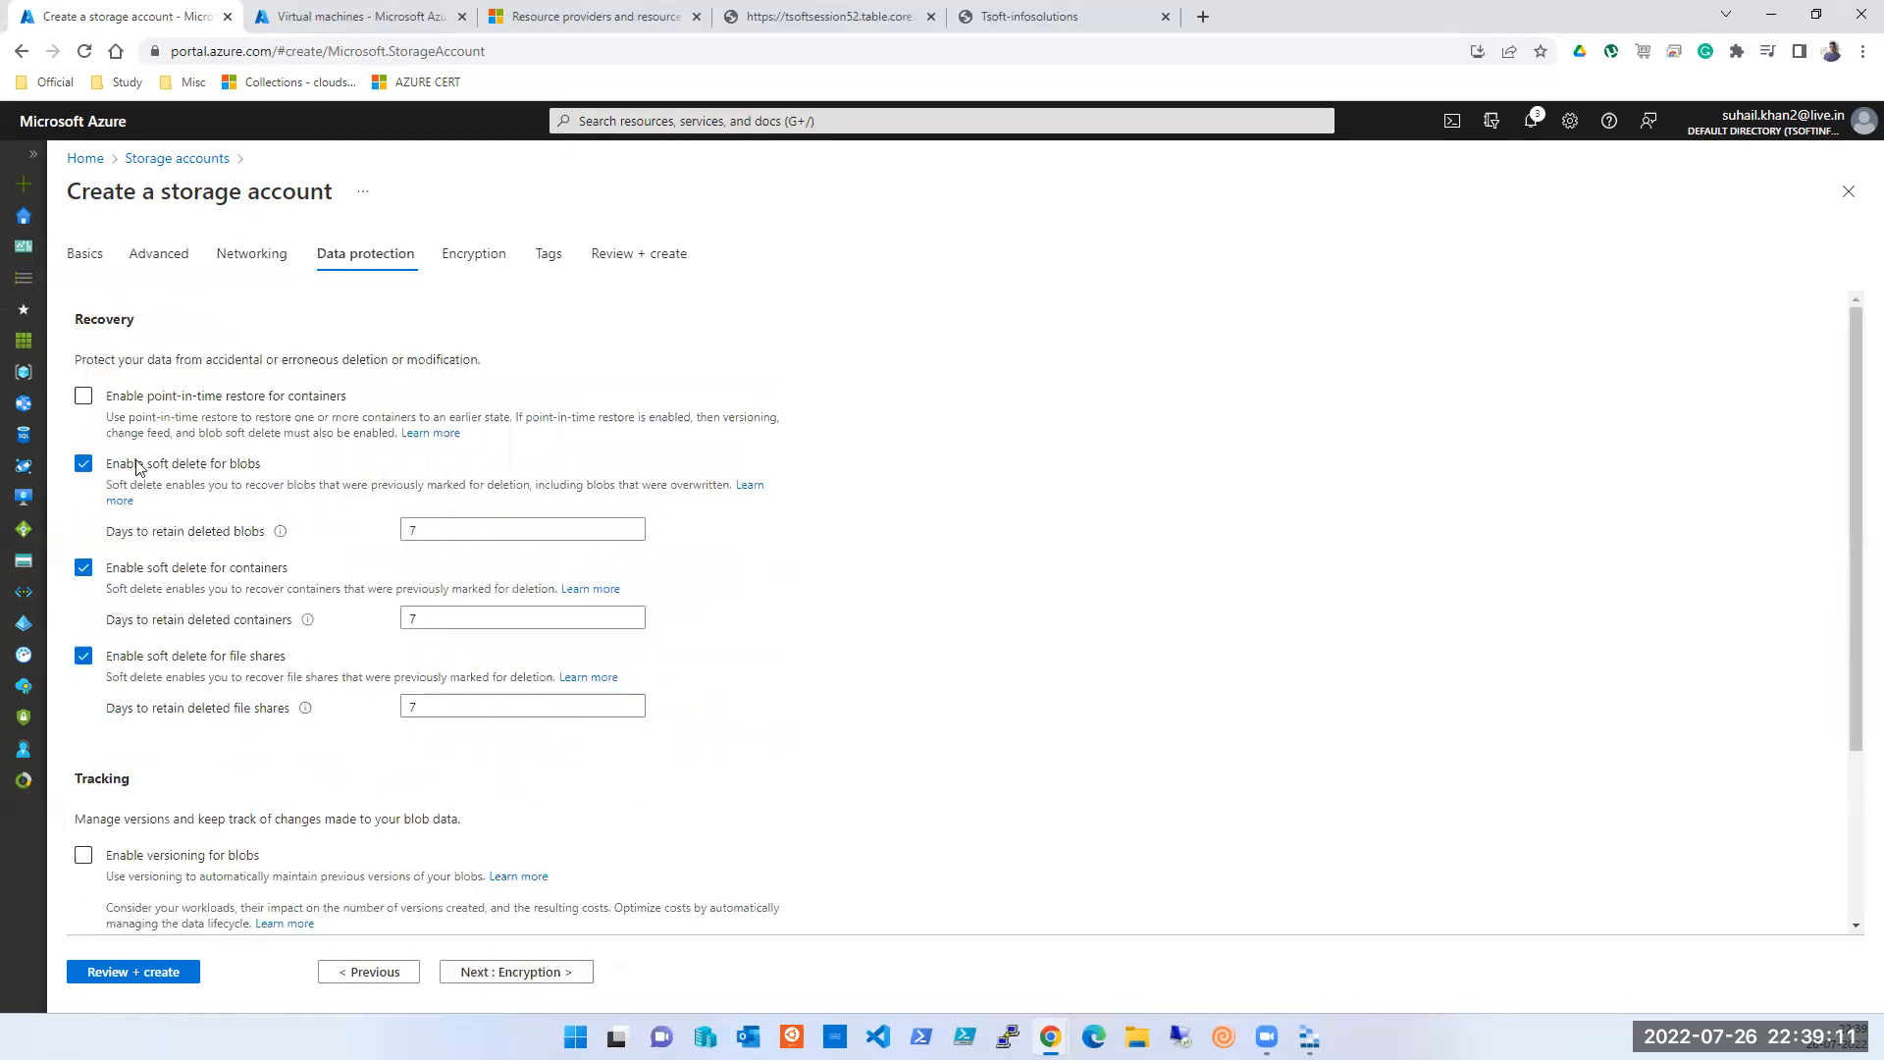
pyautogui.scroll(-3, 145, 455)
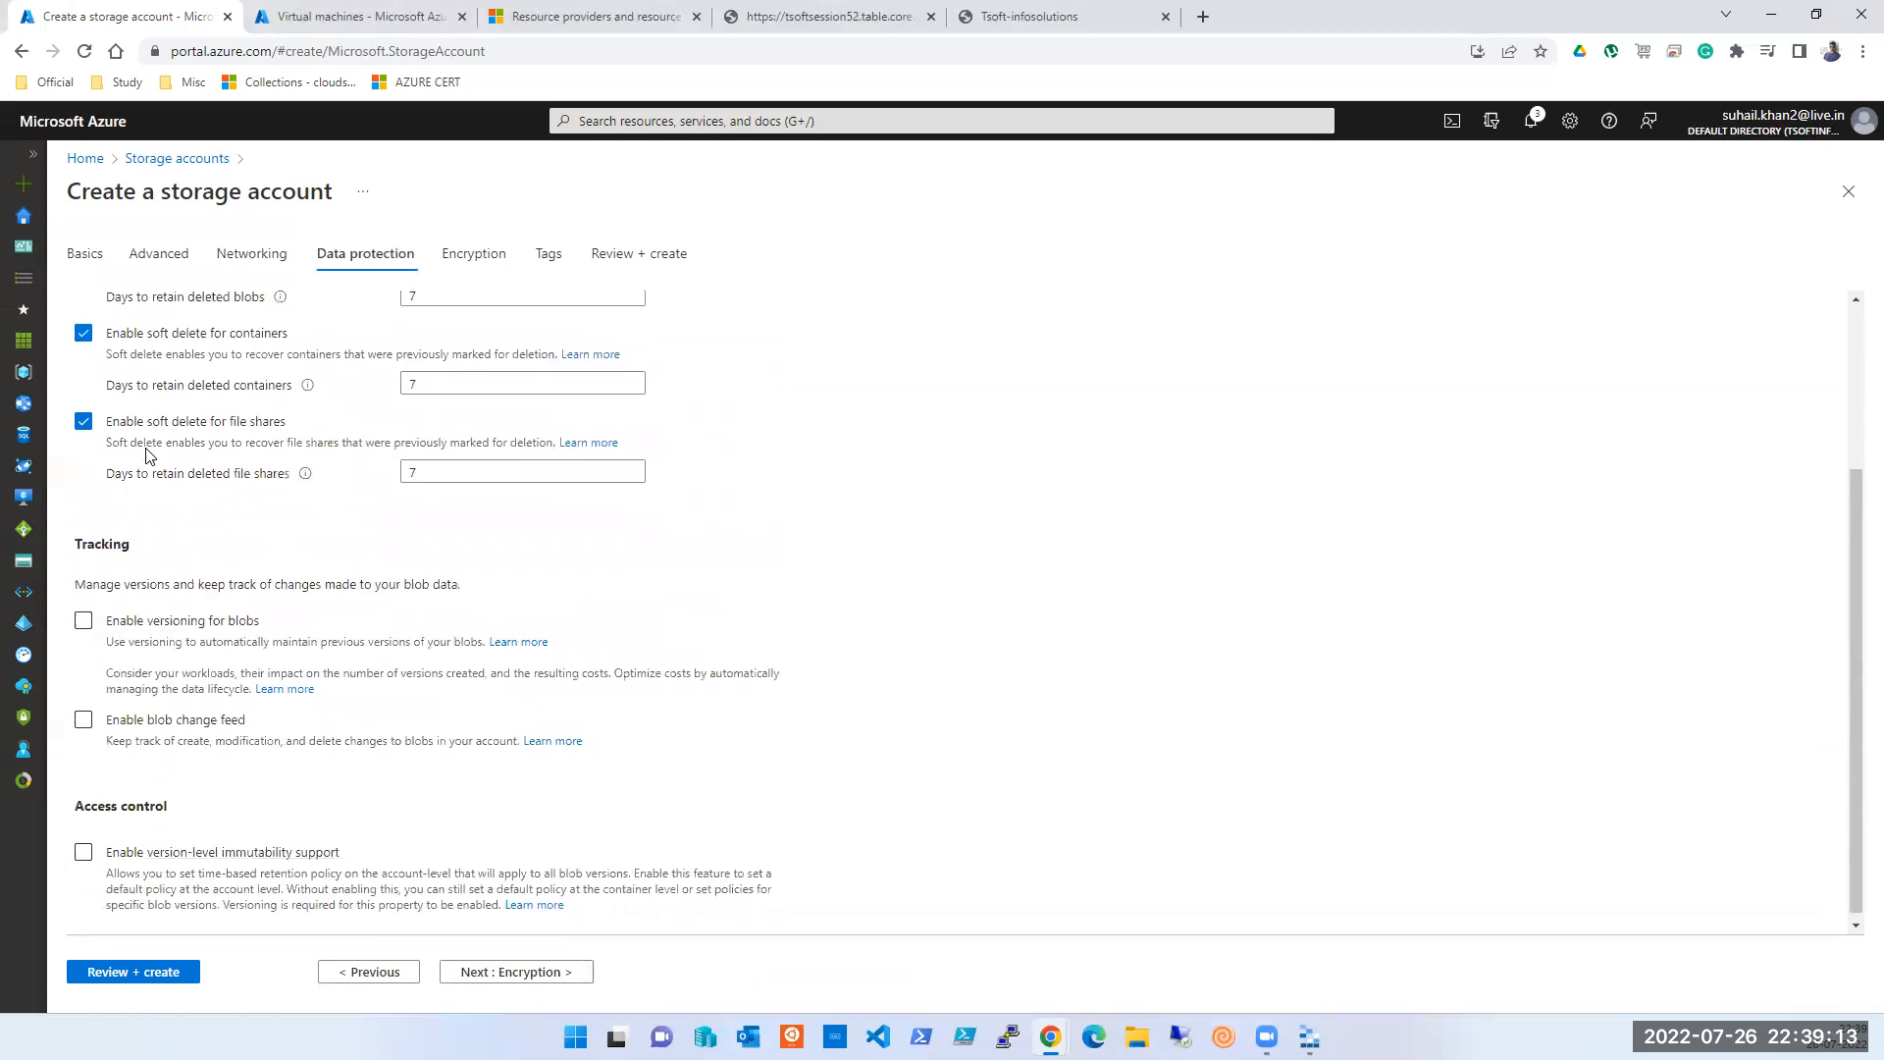
pyautogui.scroll(3, 218, 662)
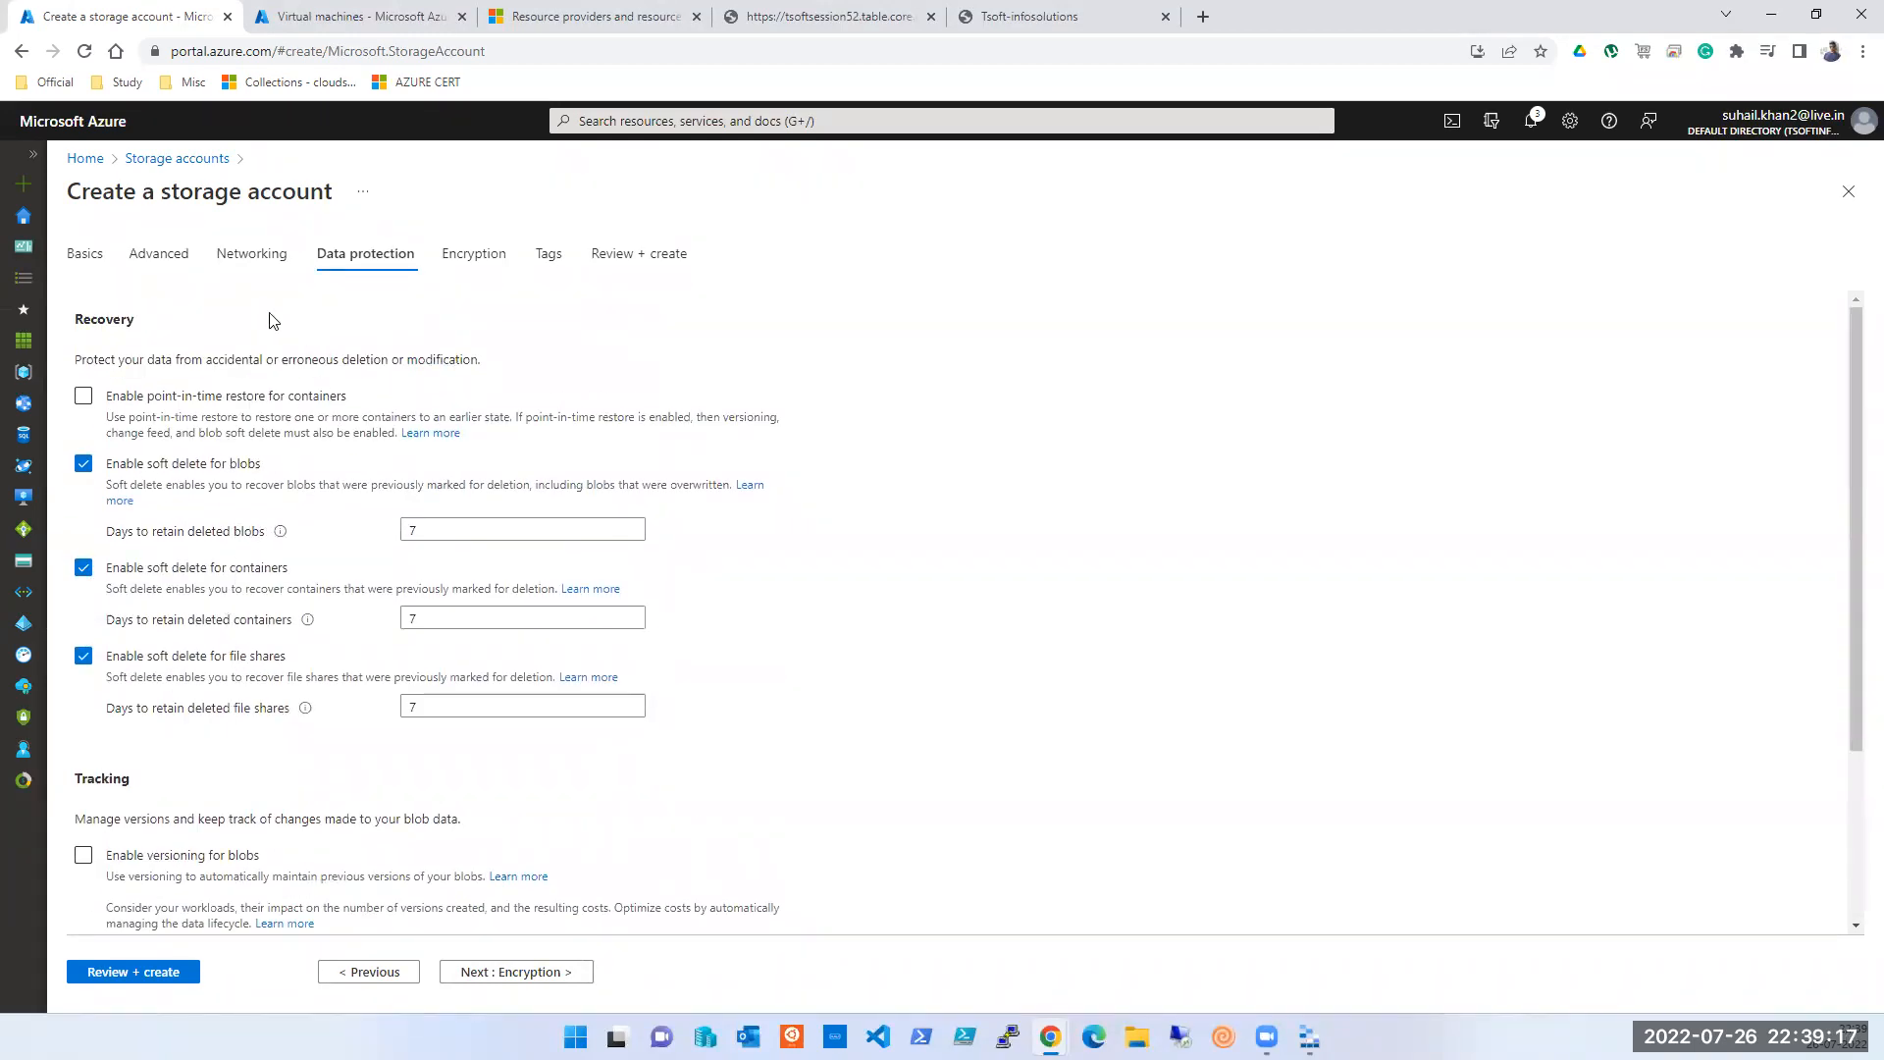
pyautogui.click(155, 257)
pyautogui.scroll(-5, 389, 848)
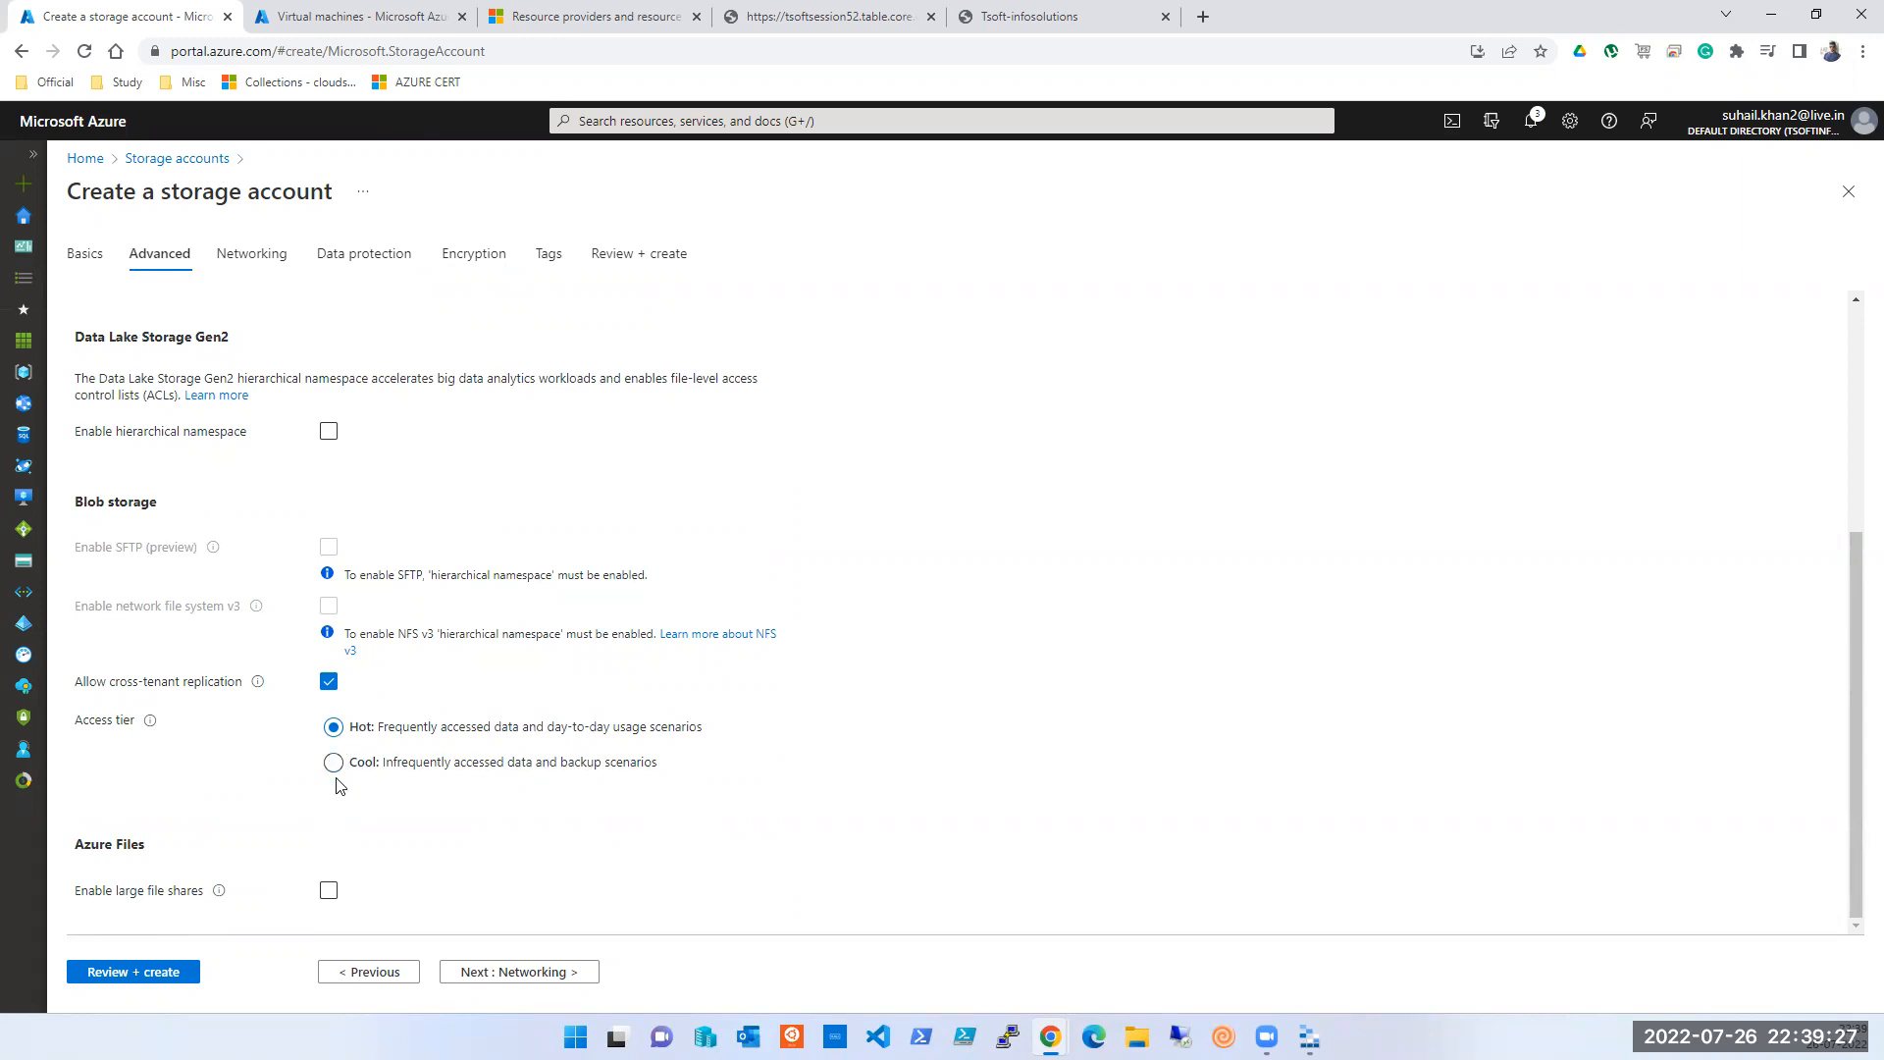
pyautogui.click(515, 981)
pyautogui.click(517, 982)
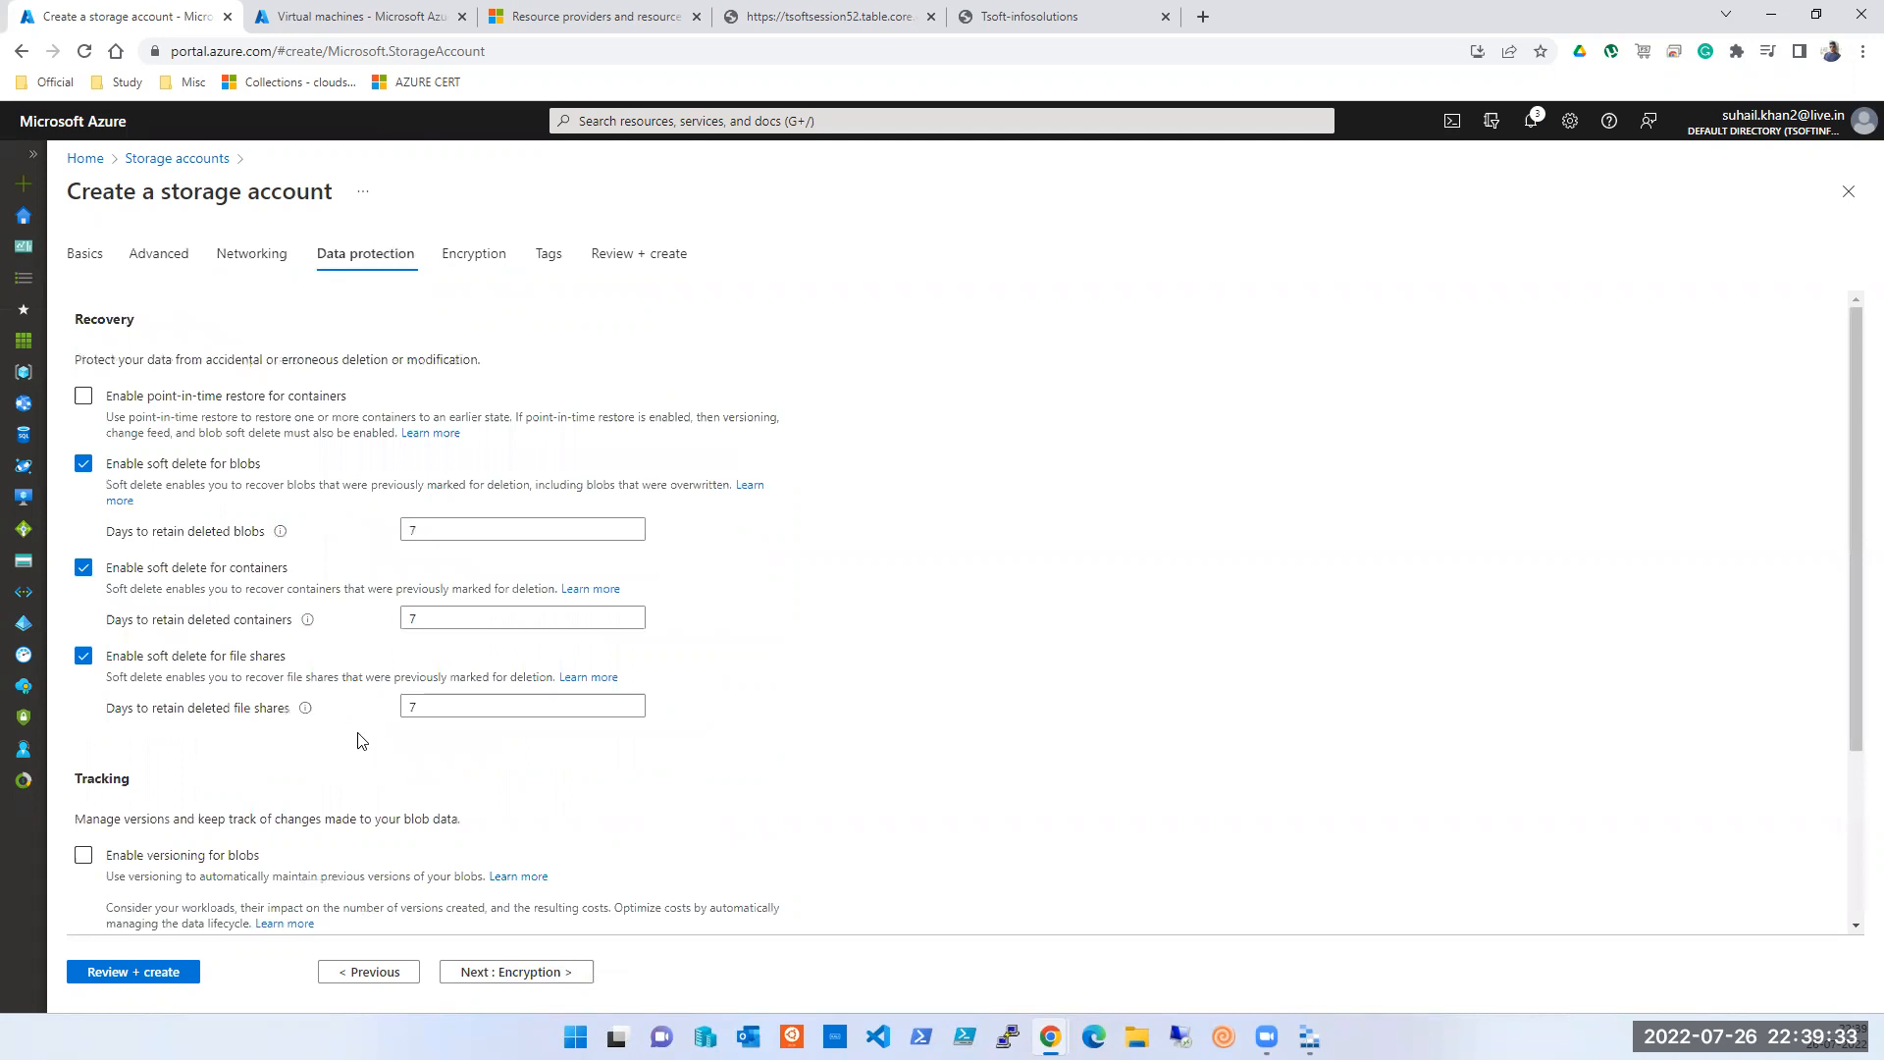
pyautogui.scroll(-2, 361, 741)
pyautogui.scroll(2, 361, 741)
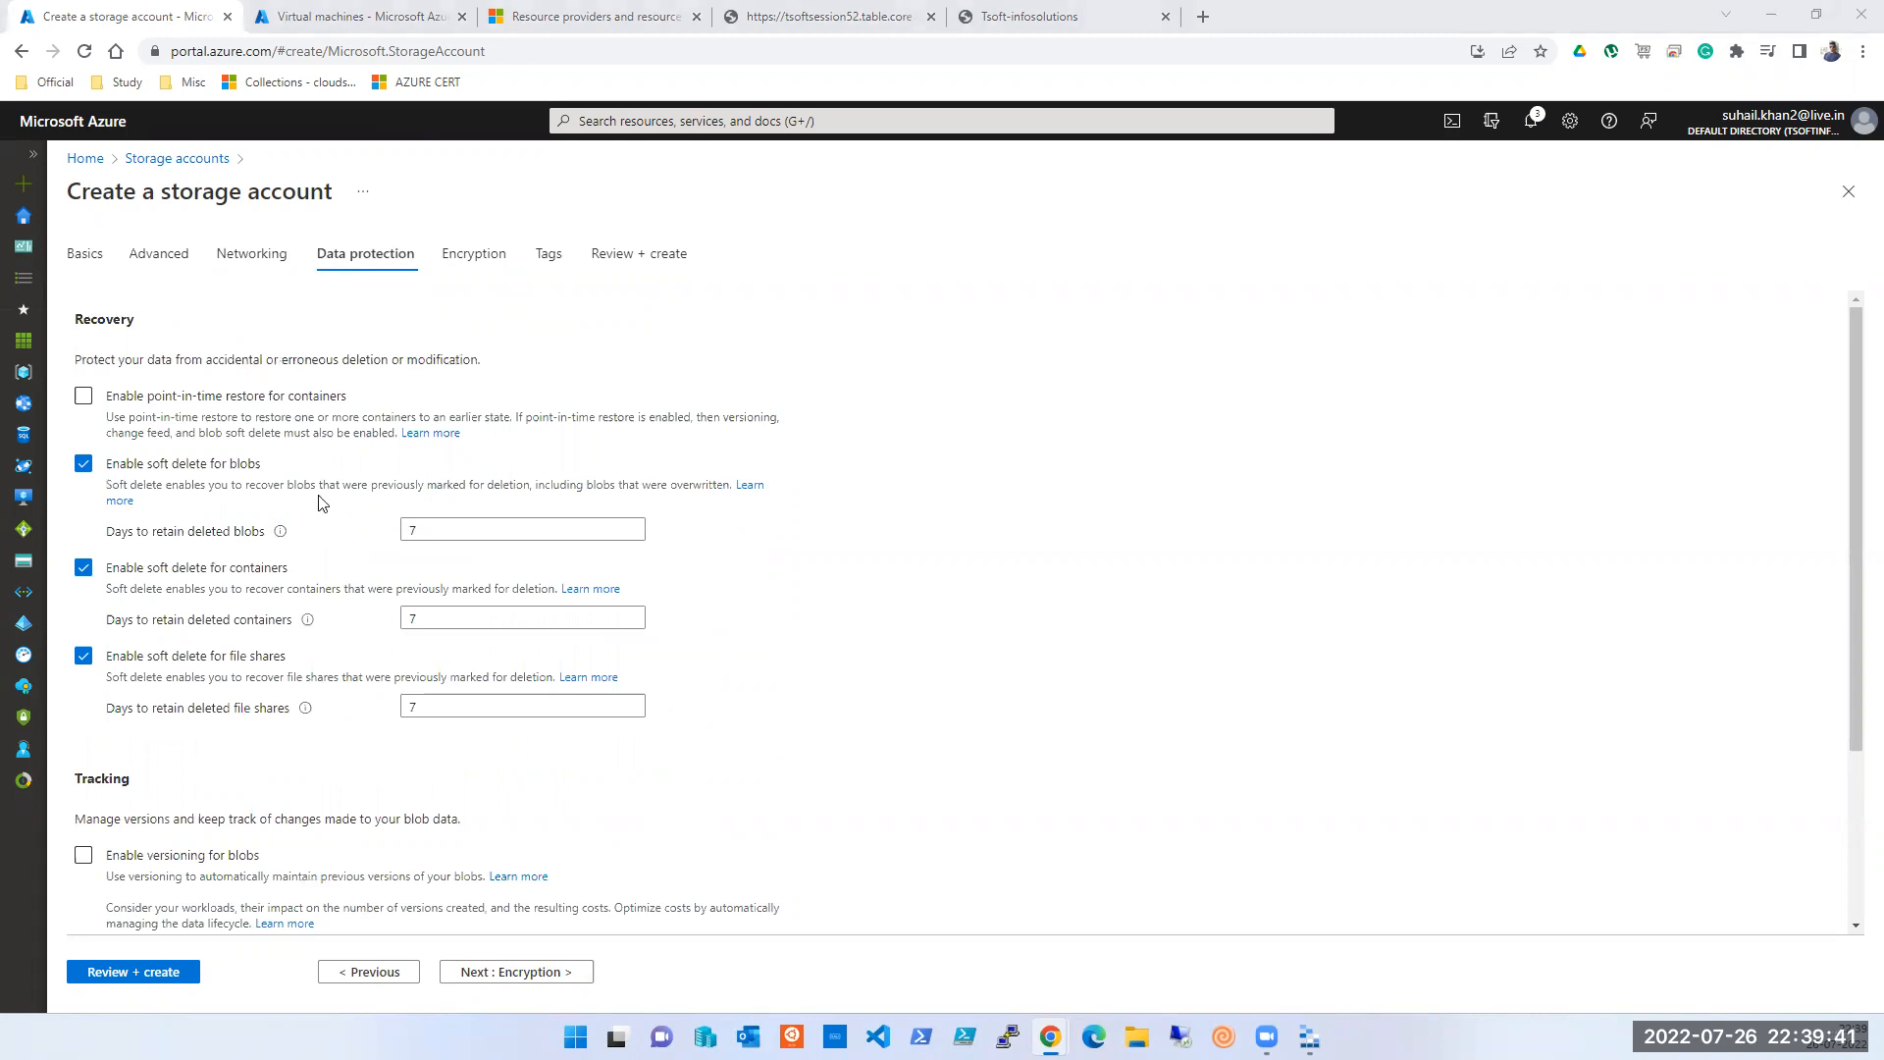
pyautogui.scroll(-3, 319, 503)
pyautogui.click(527, 972)
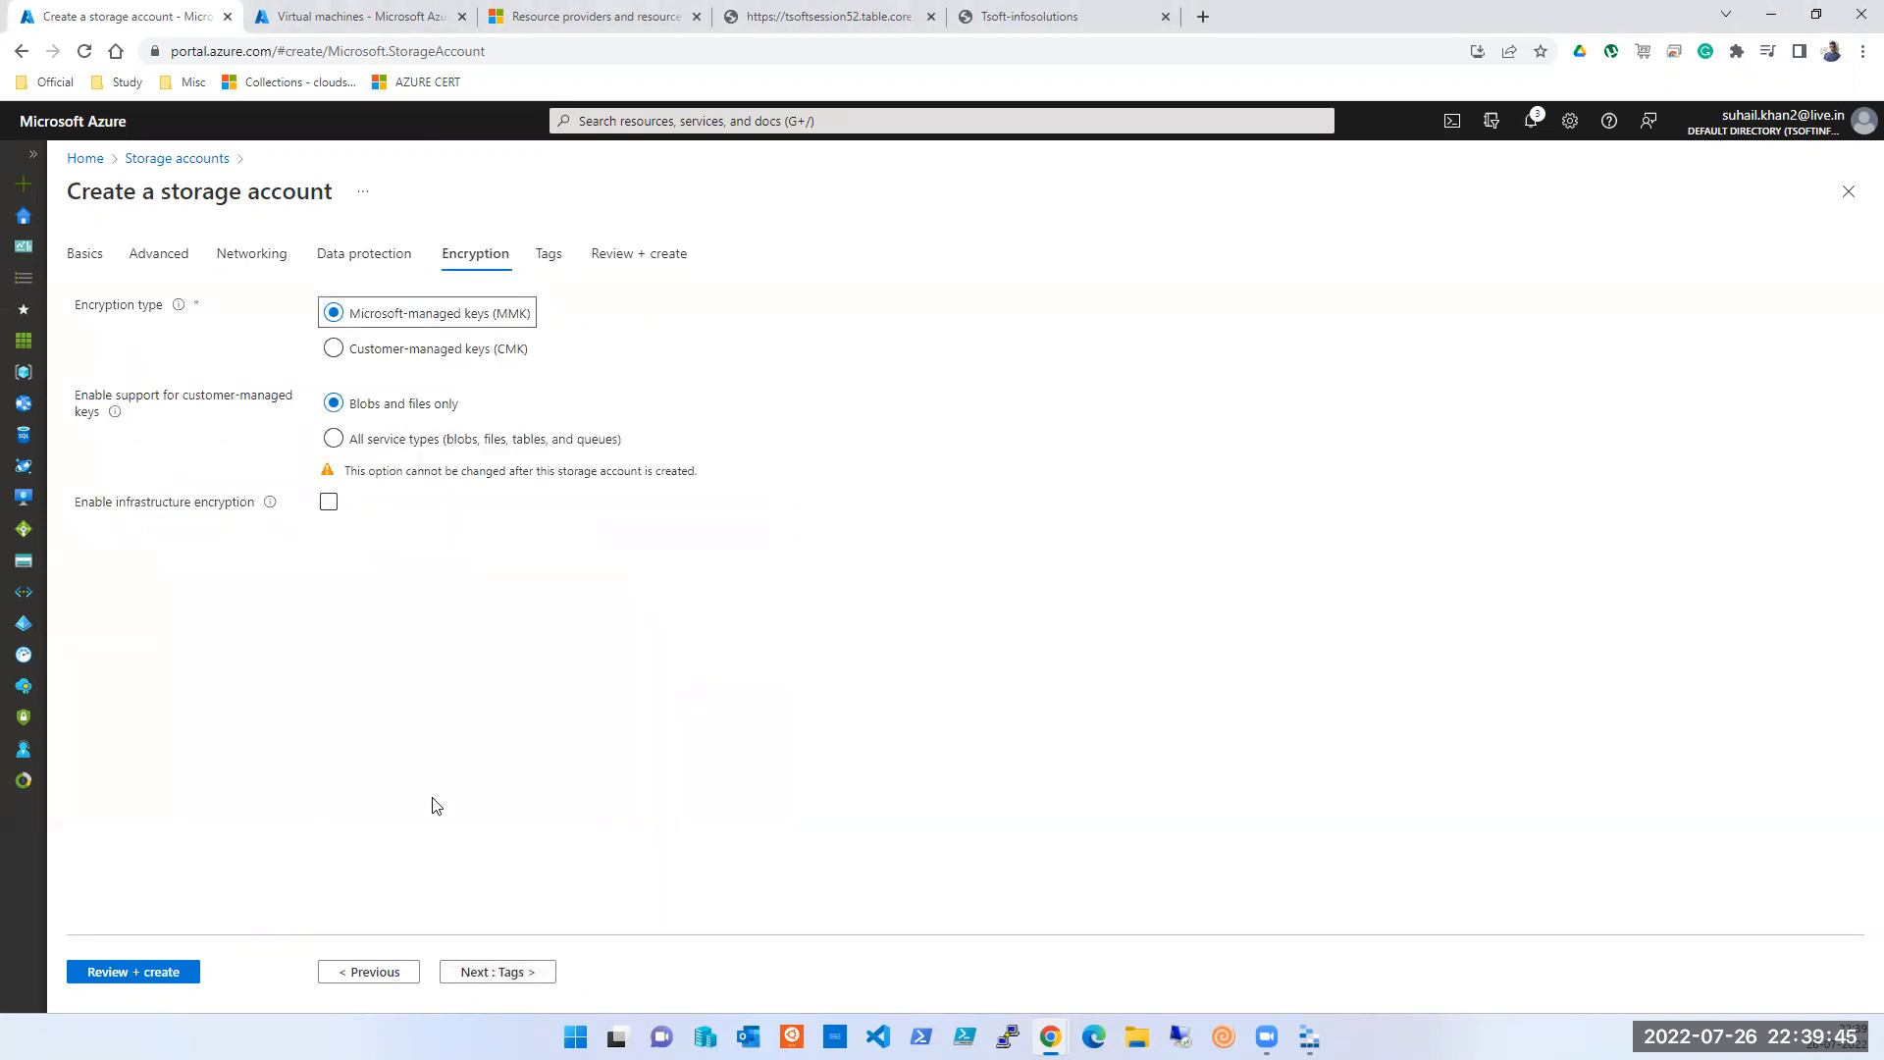
pyautogui.click(514, 973)
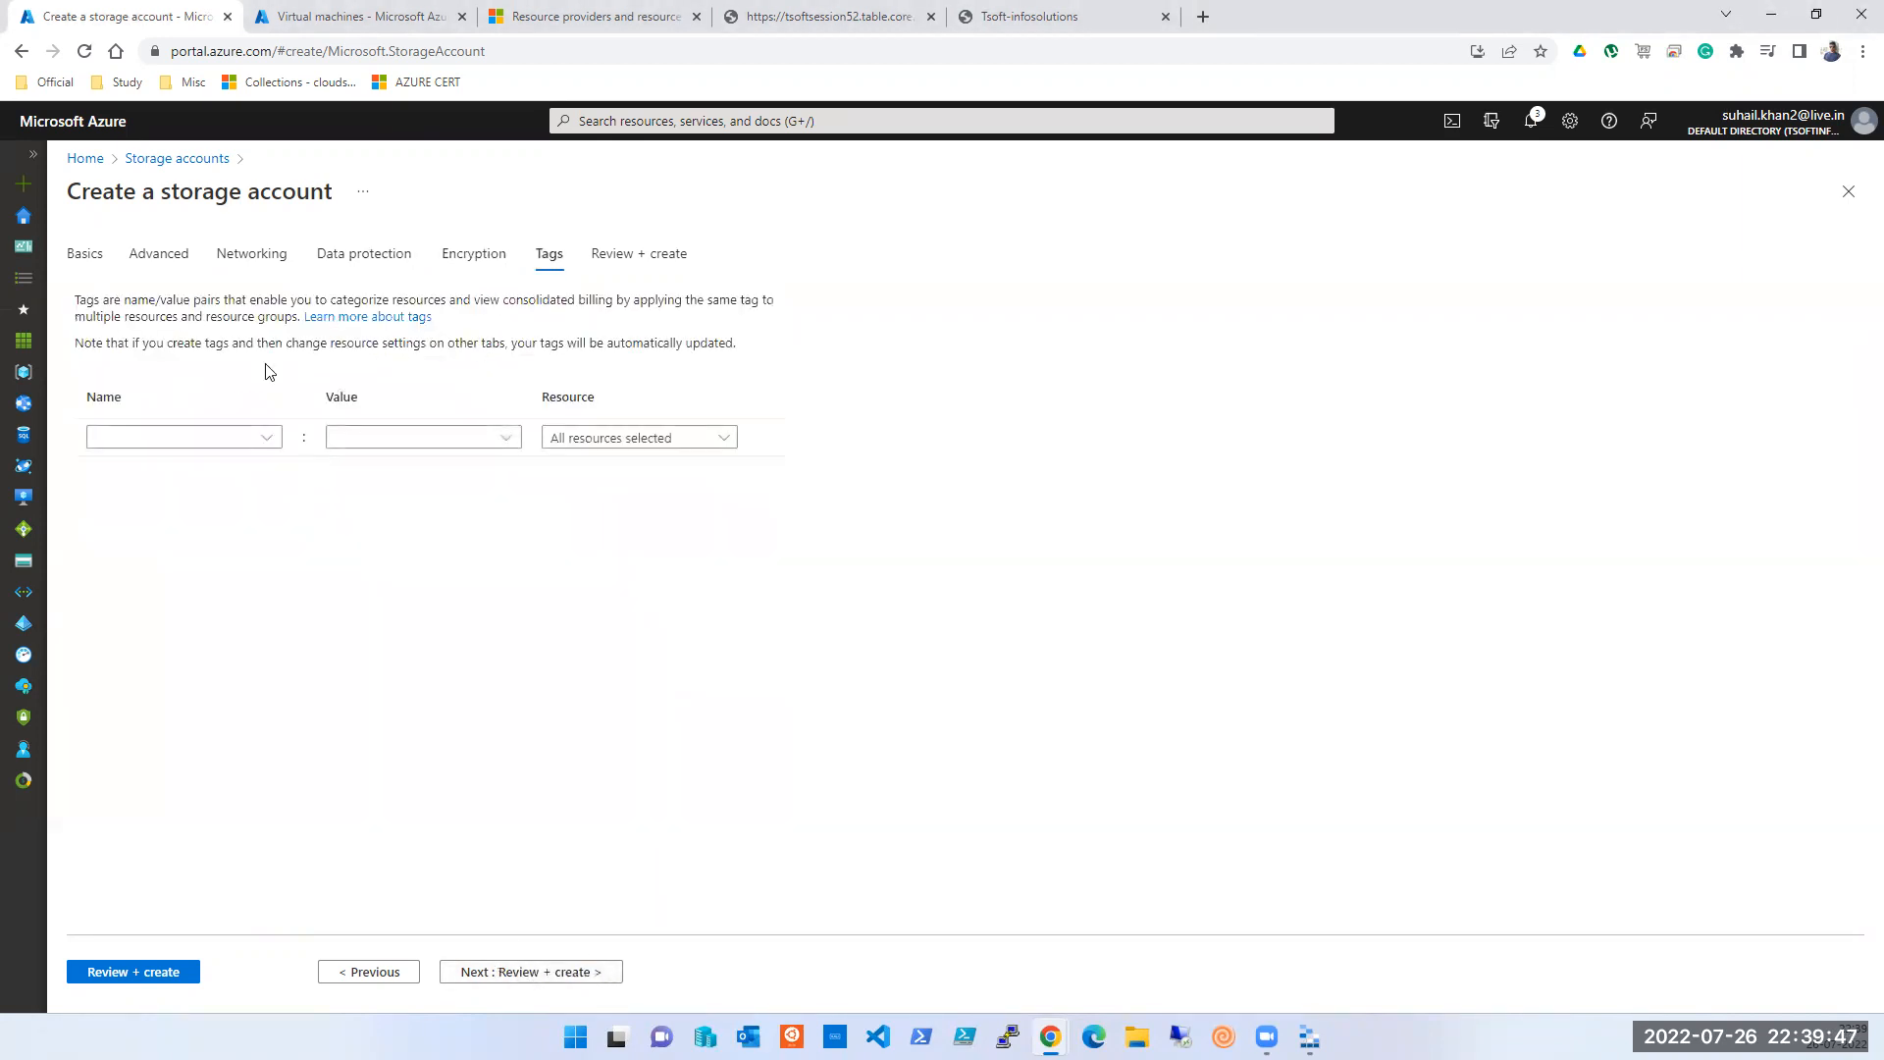
pyautogui.click(86, 255)
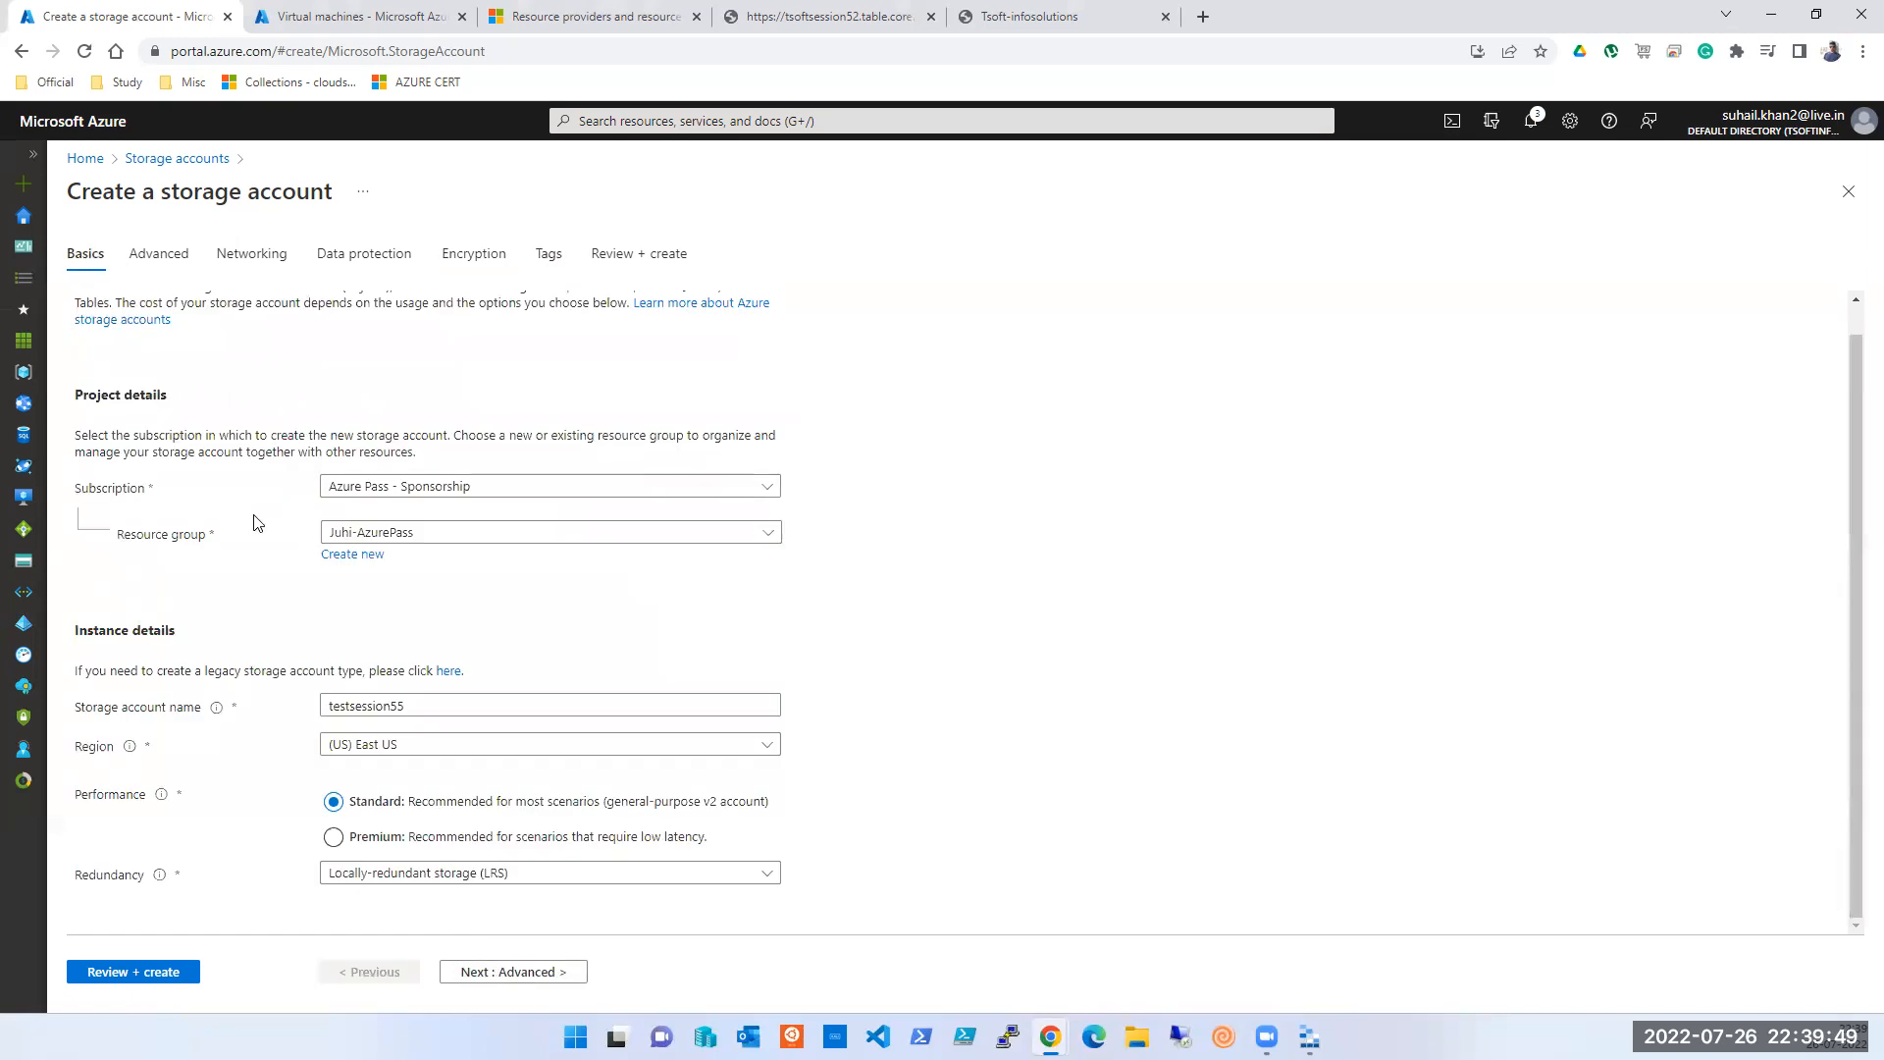
pyautogui.click(179, 258)
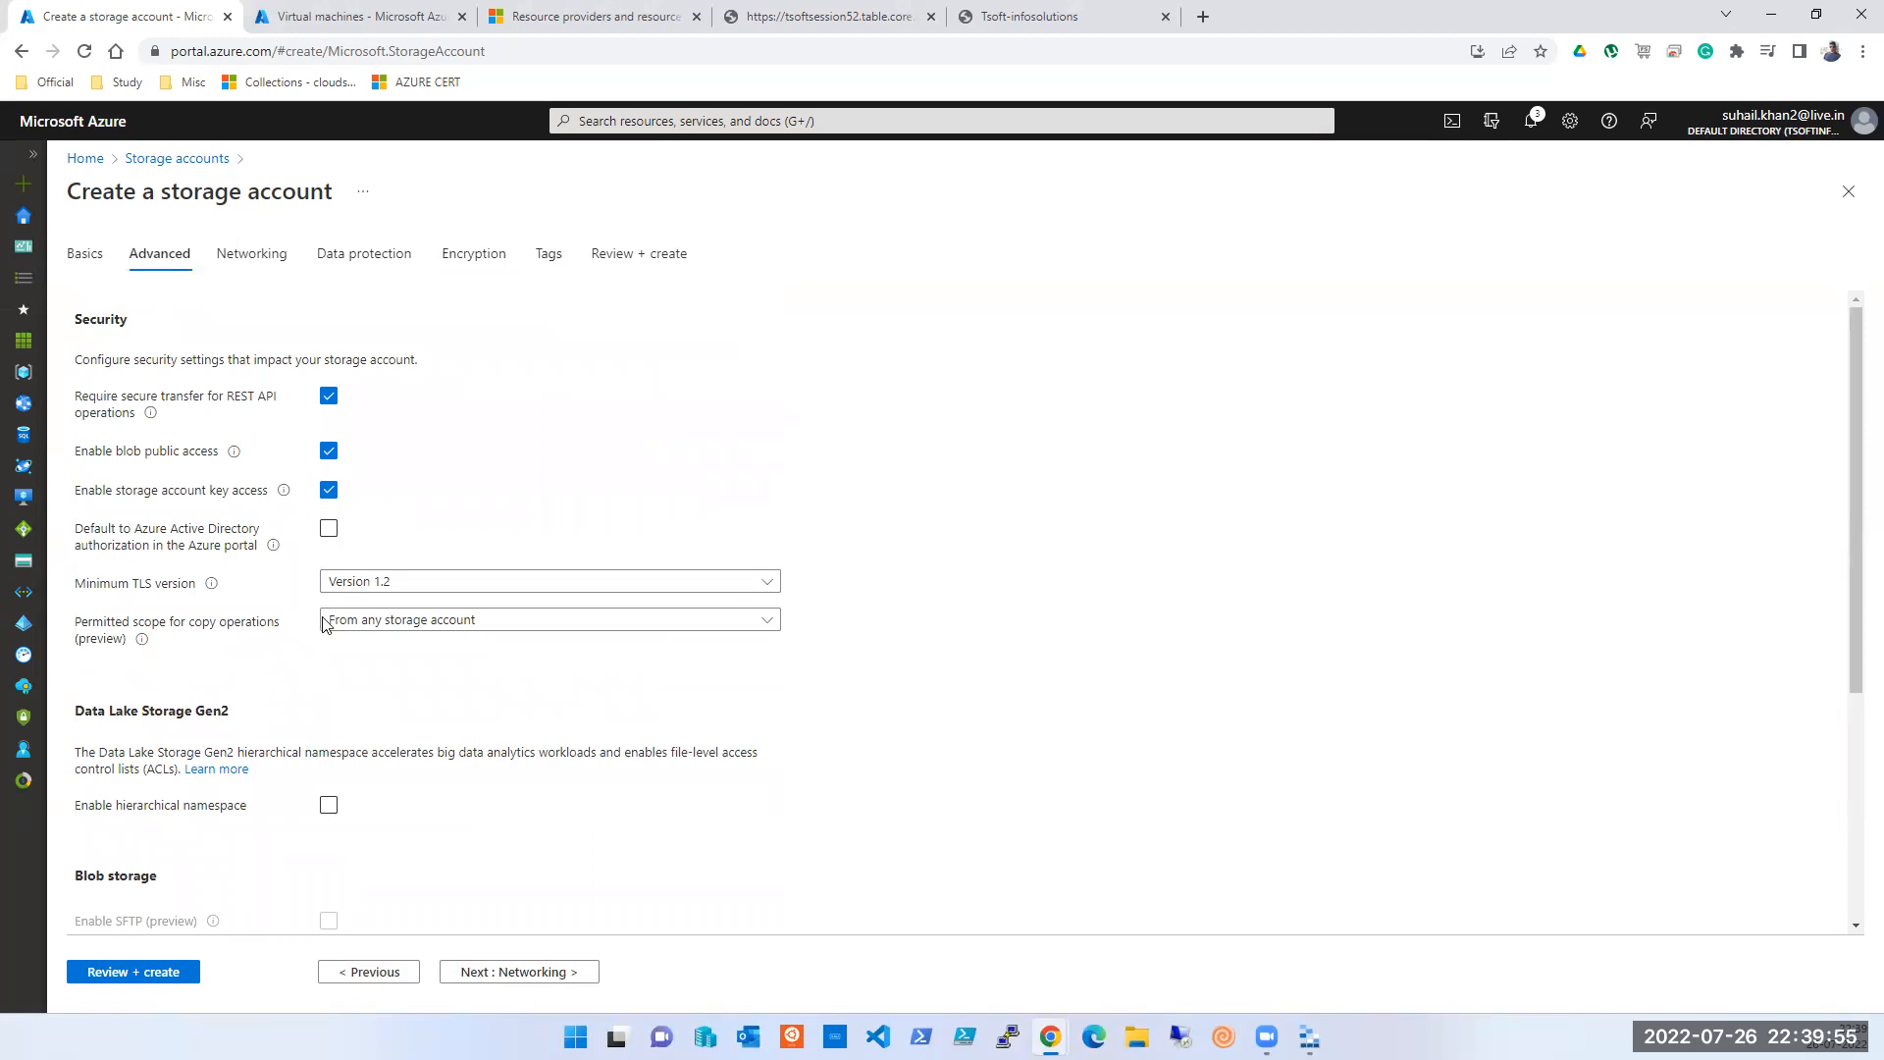
pyautogui.click(382, 622)
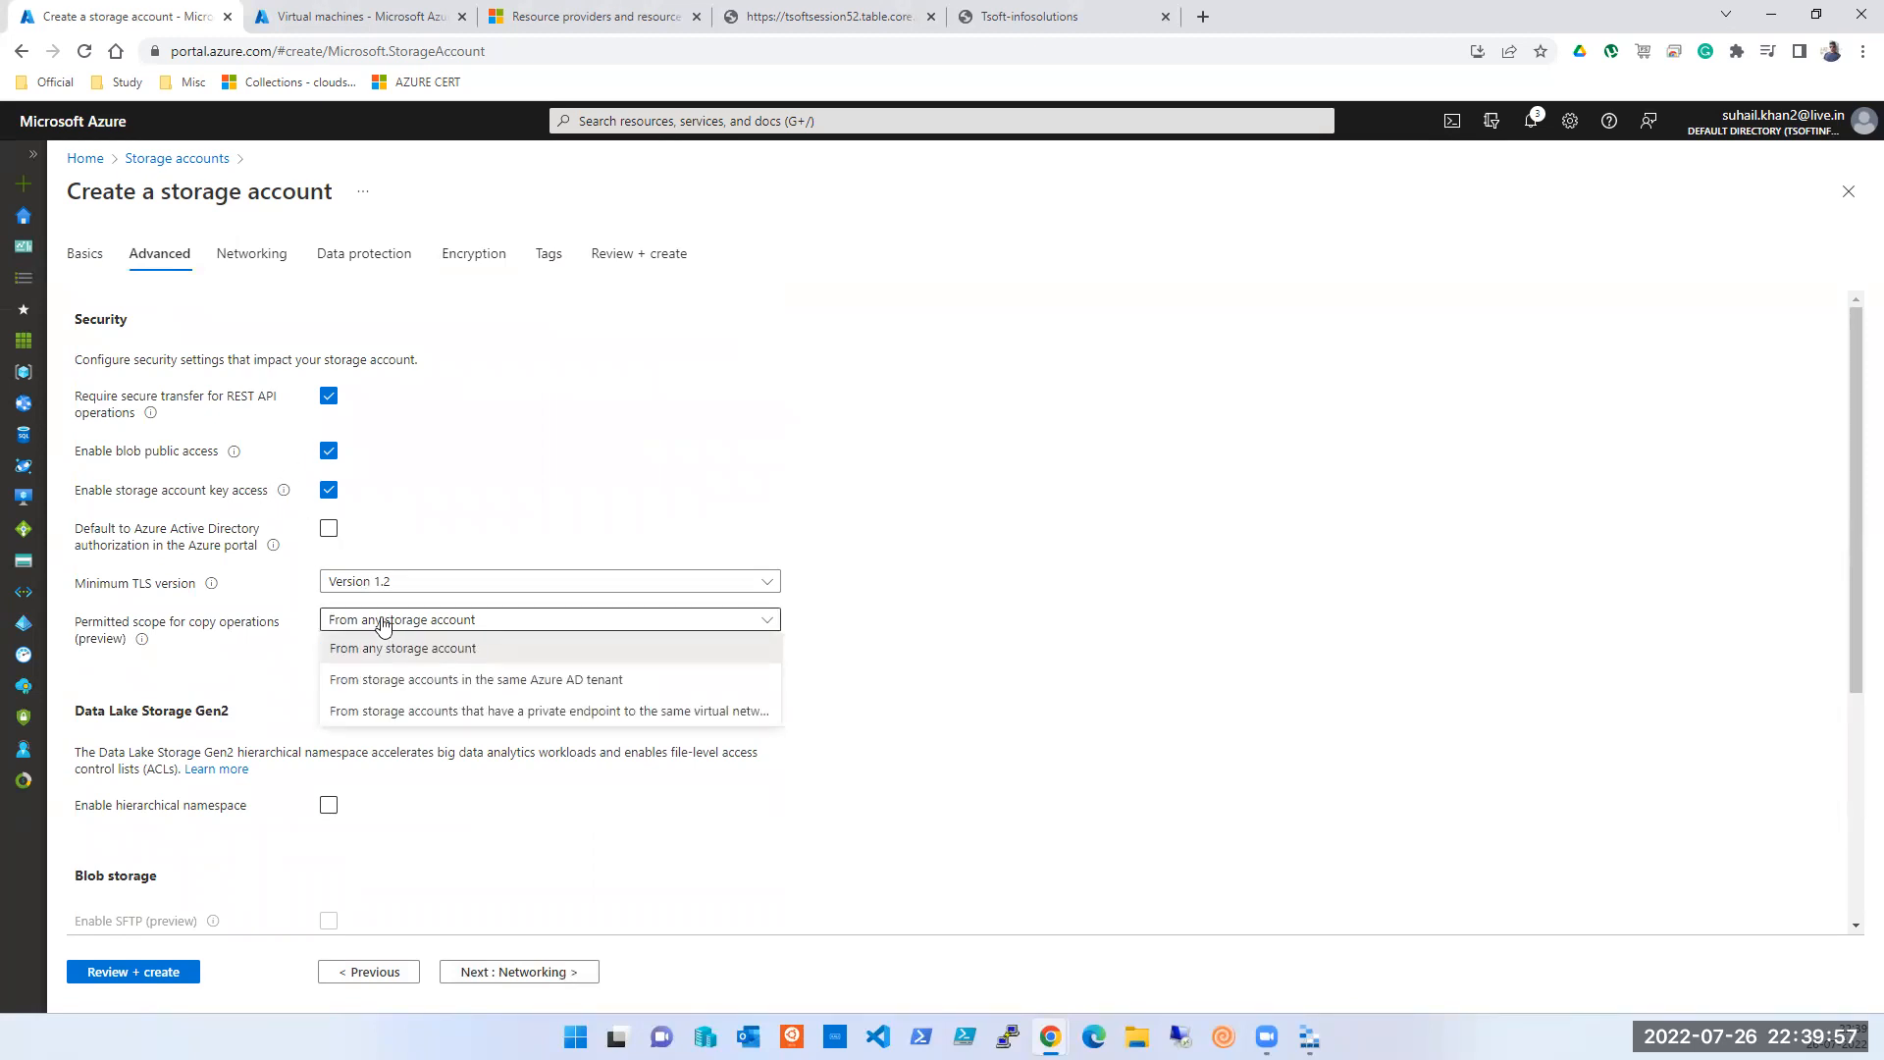
pyautogui.click(383, 622)
pyautogui.scroll(-3, 1208, 736)
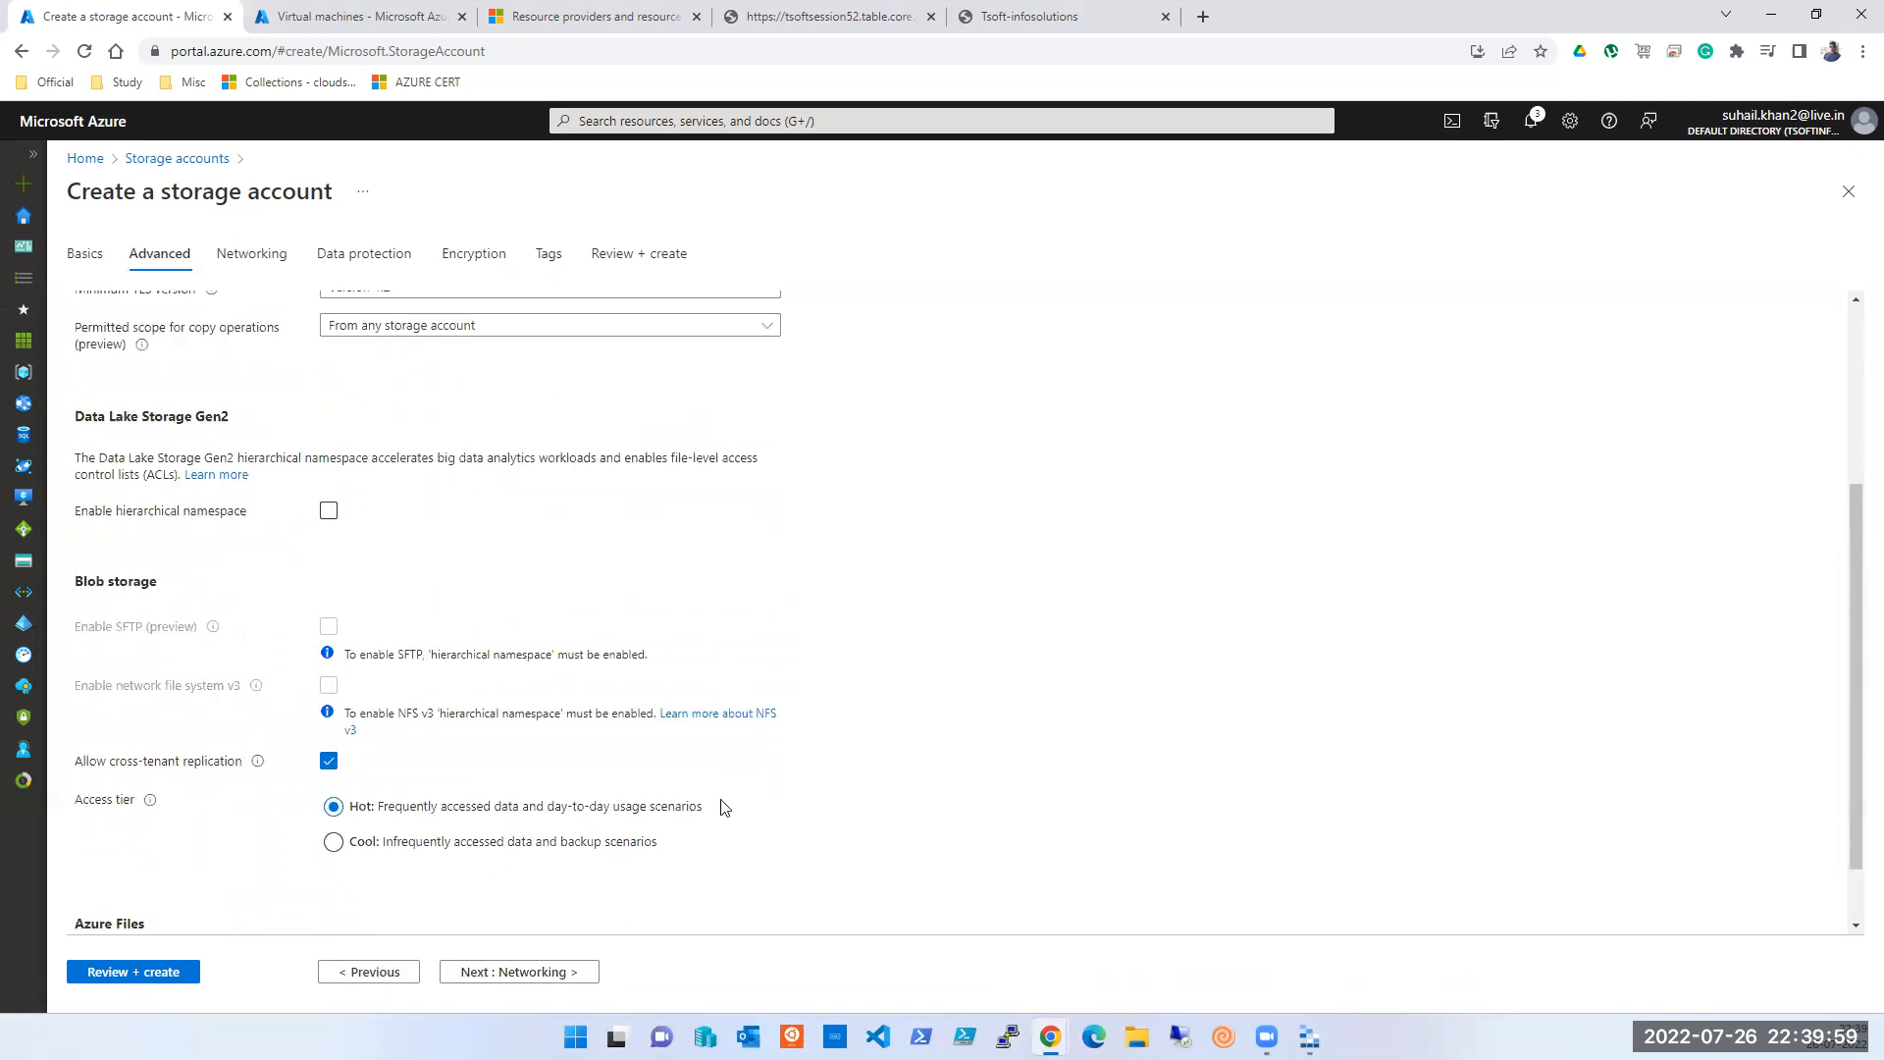
# - On Basics, set performance to Premium with File shares as the premium account type
pyautogui.scroll(-1, 438, 775)
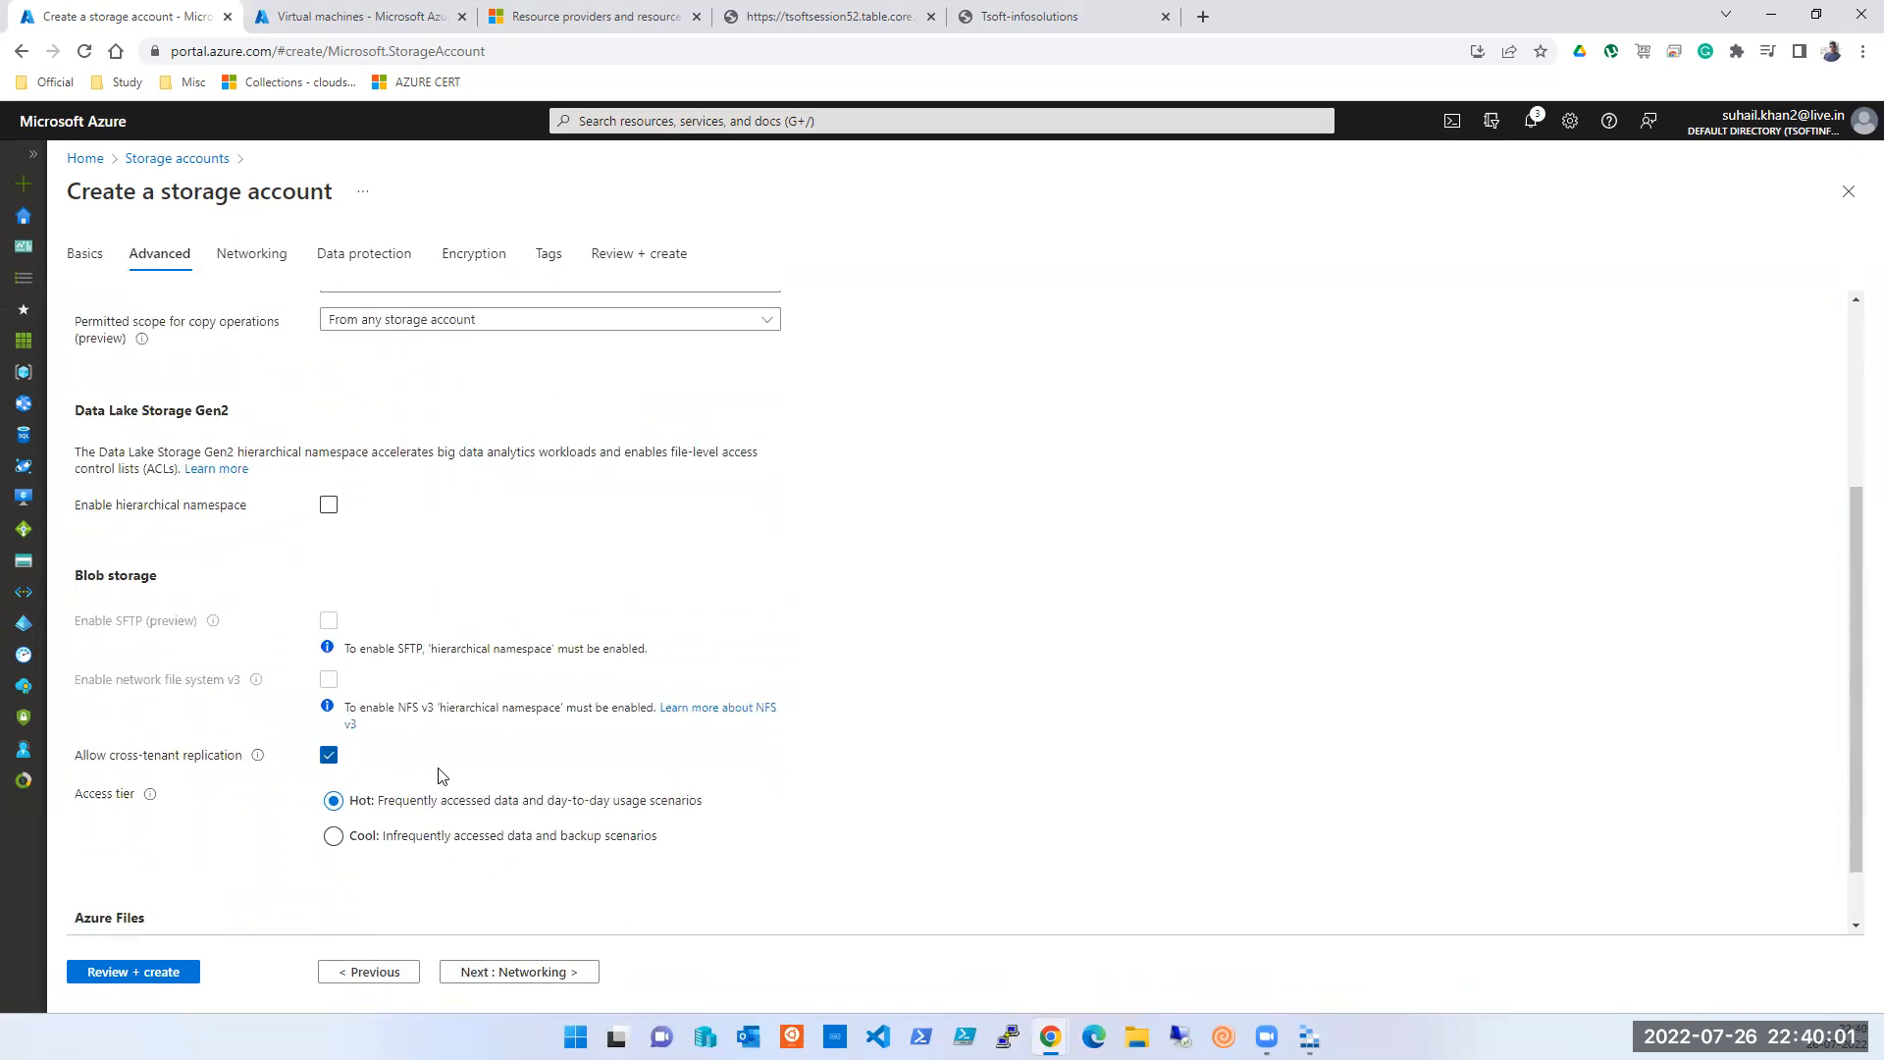
pyautogui.click(370, 972)
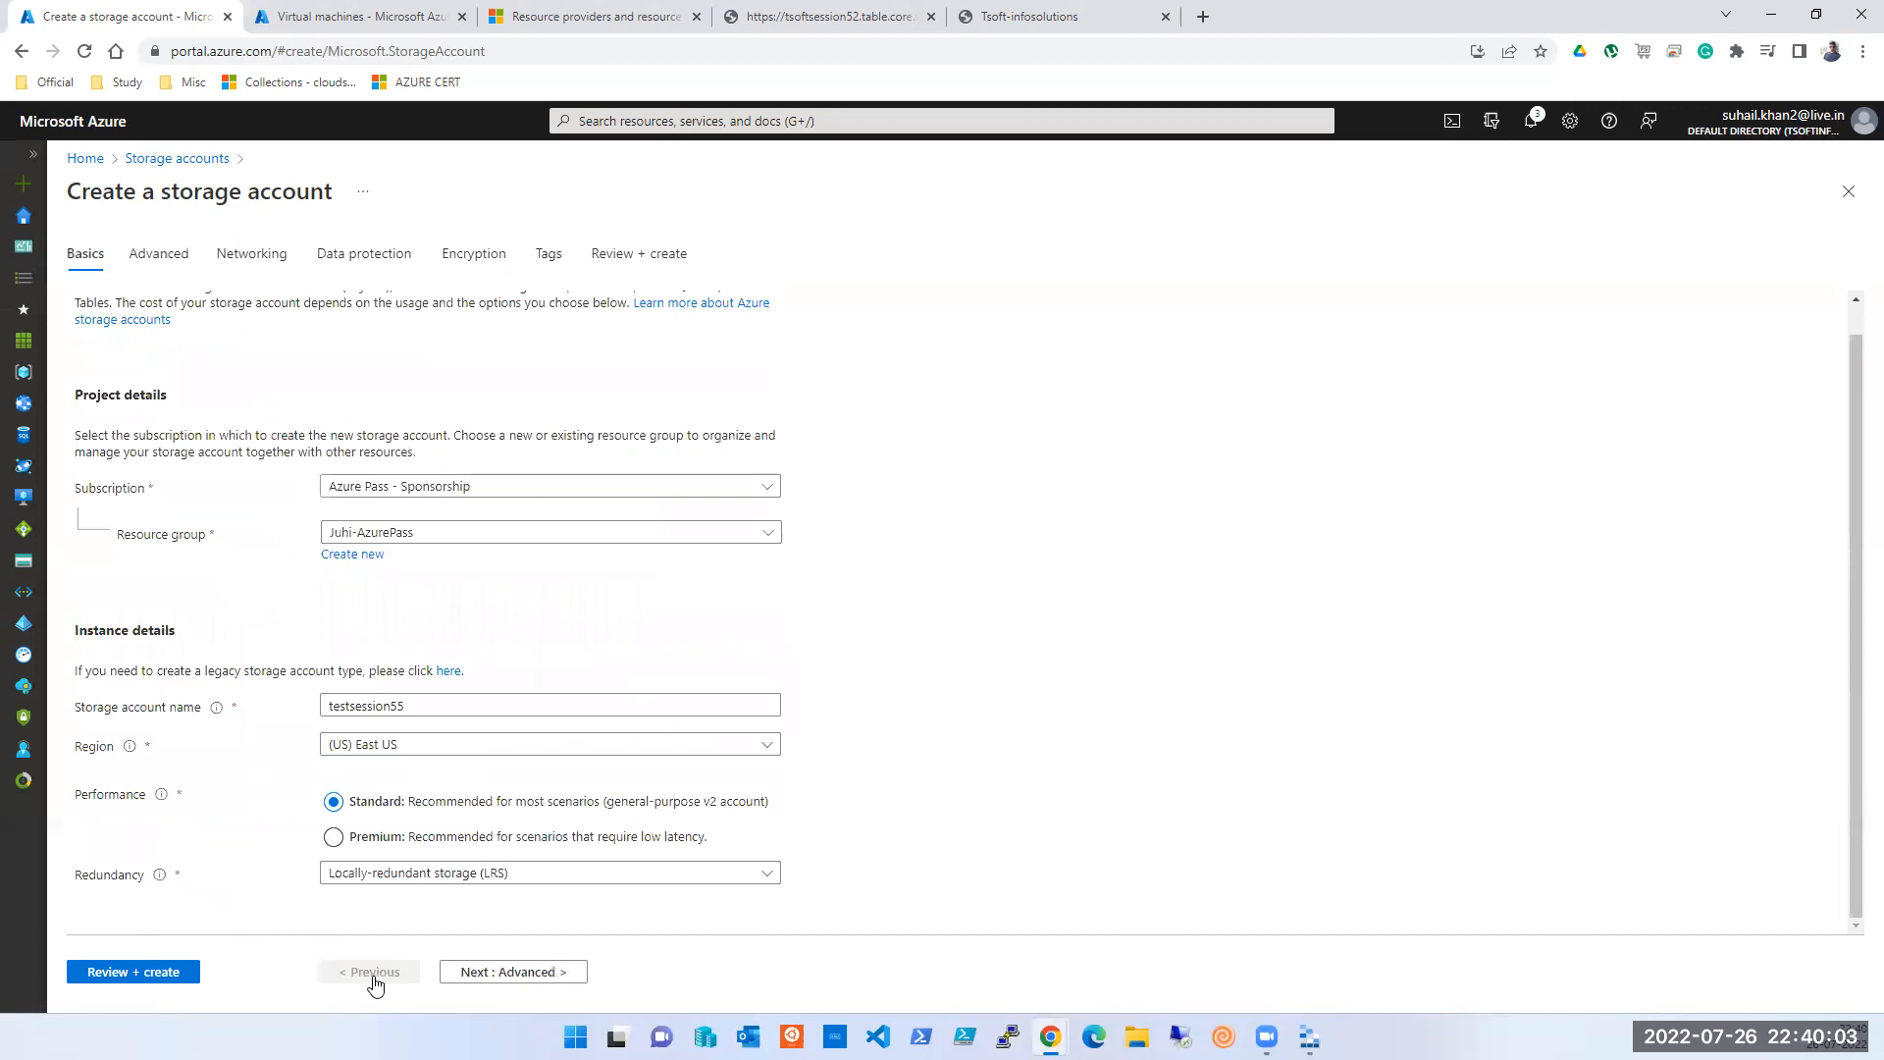
pyautogui.click(335, 836)
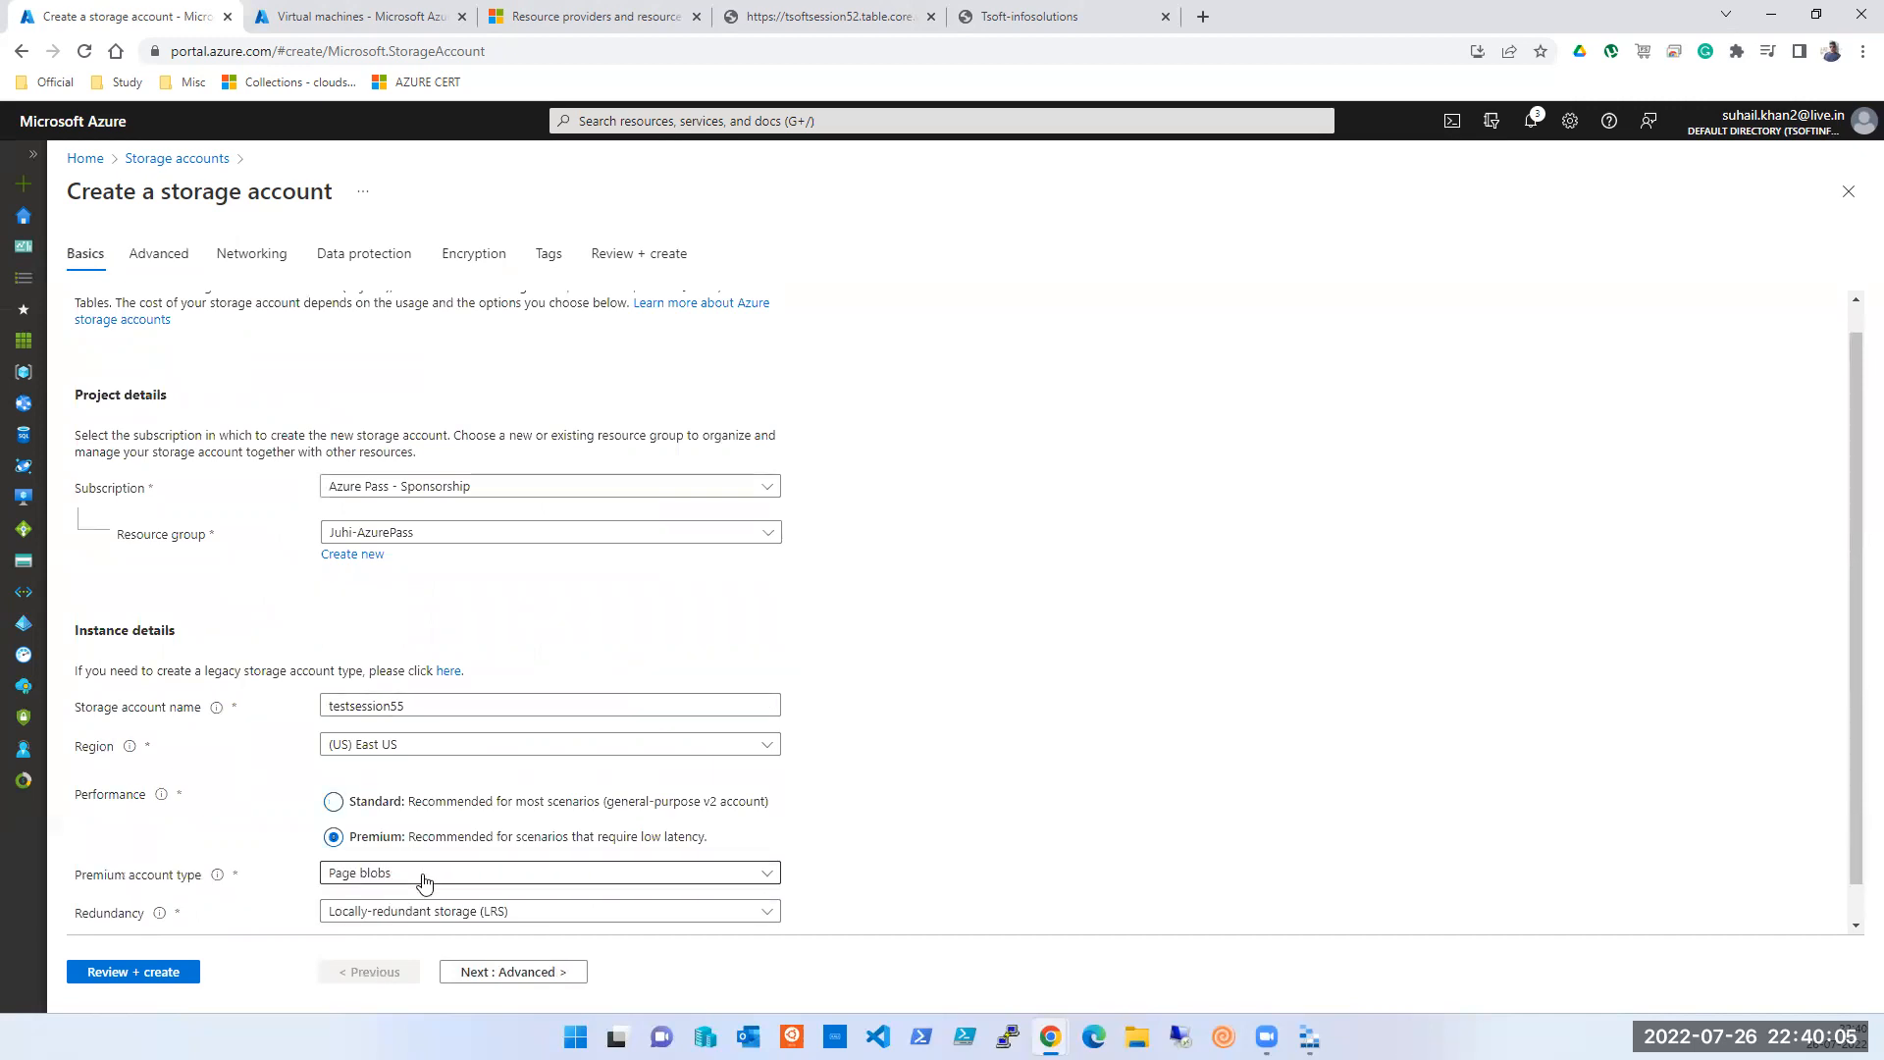
pyautogui.scroll(-1, 425, 883)
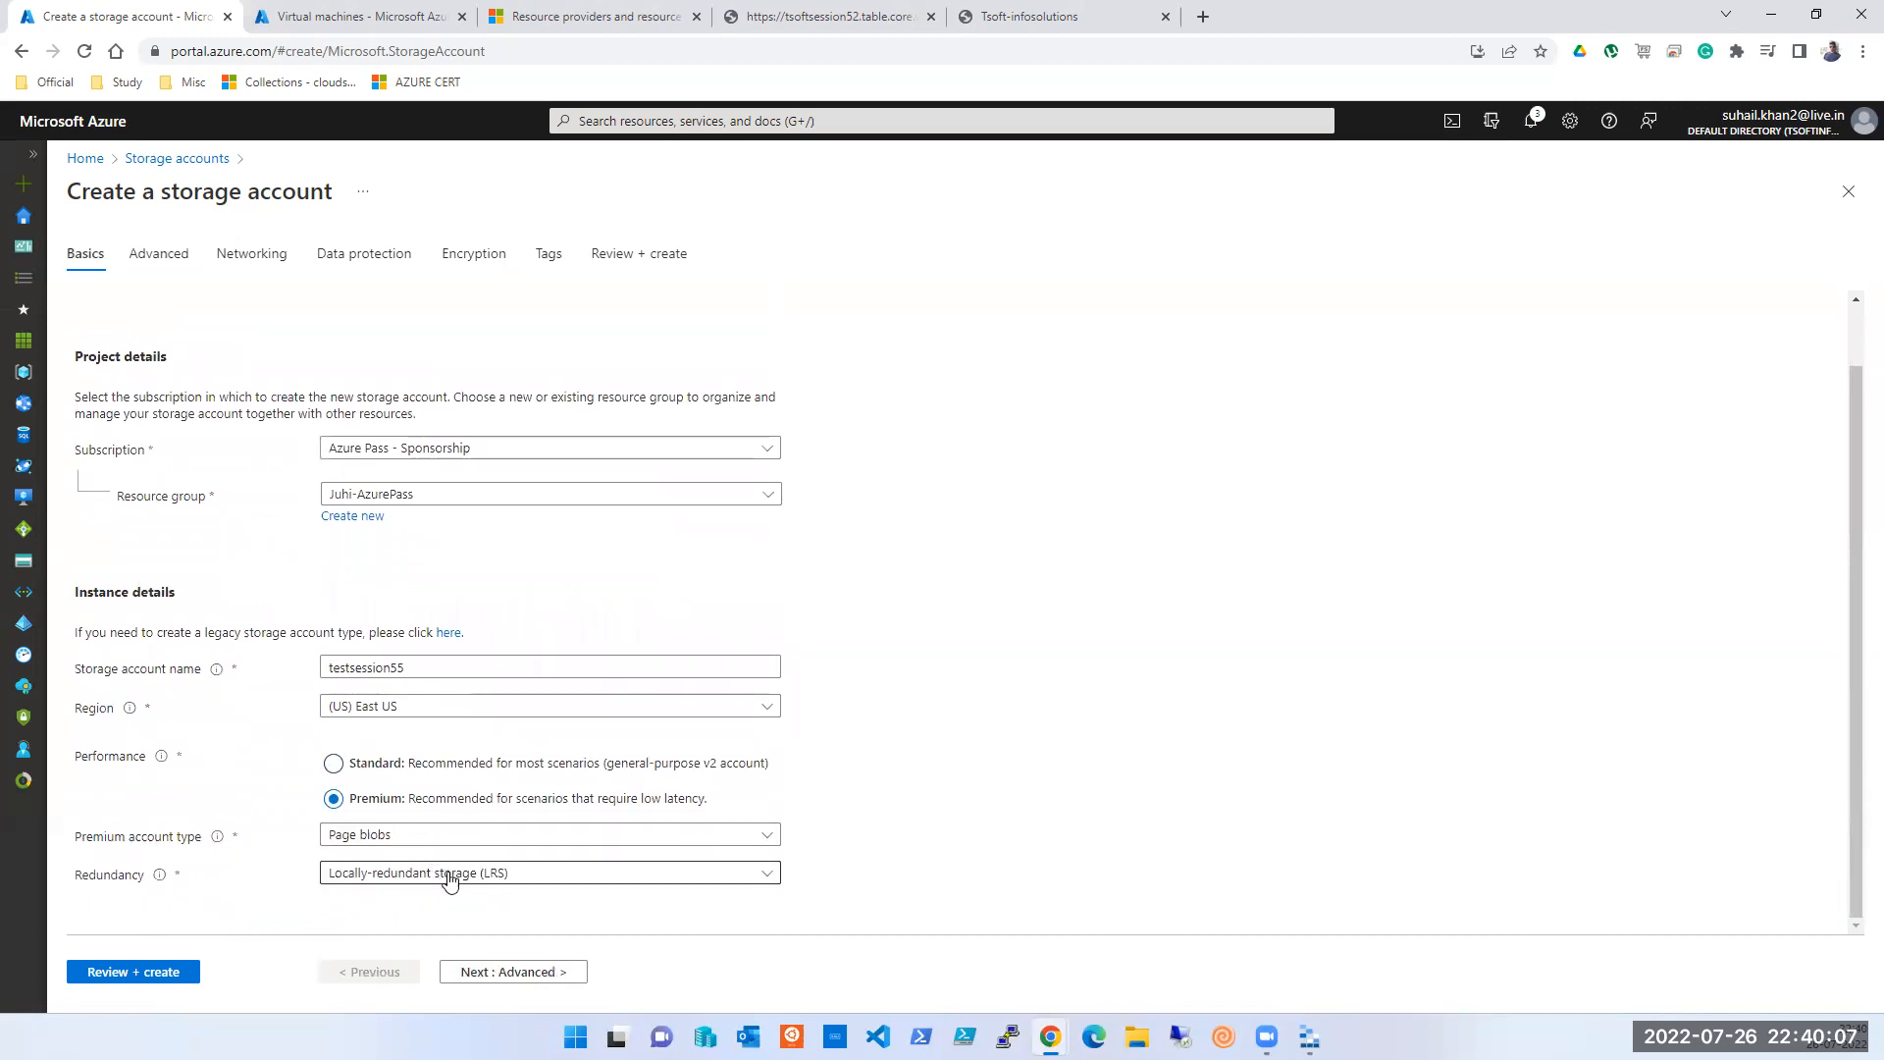
pyautogui.click(428, 840)
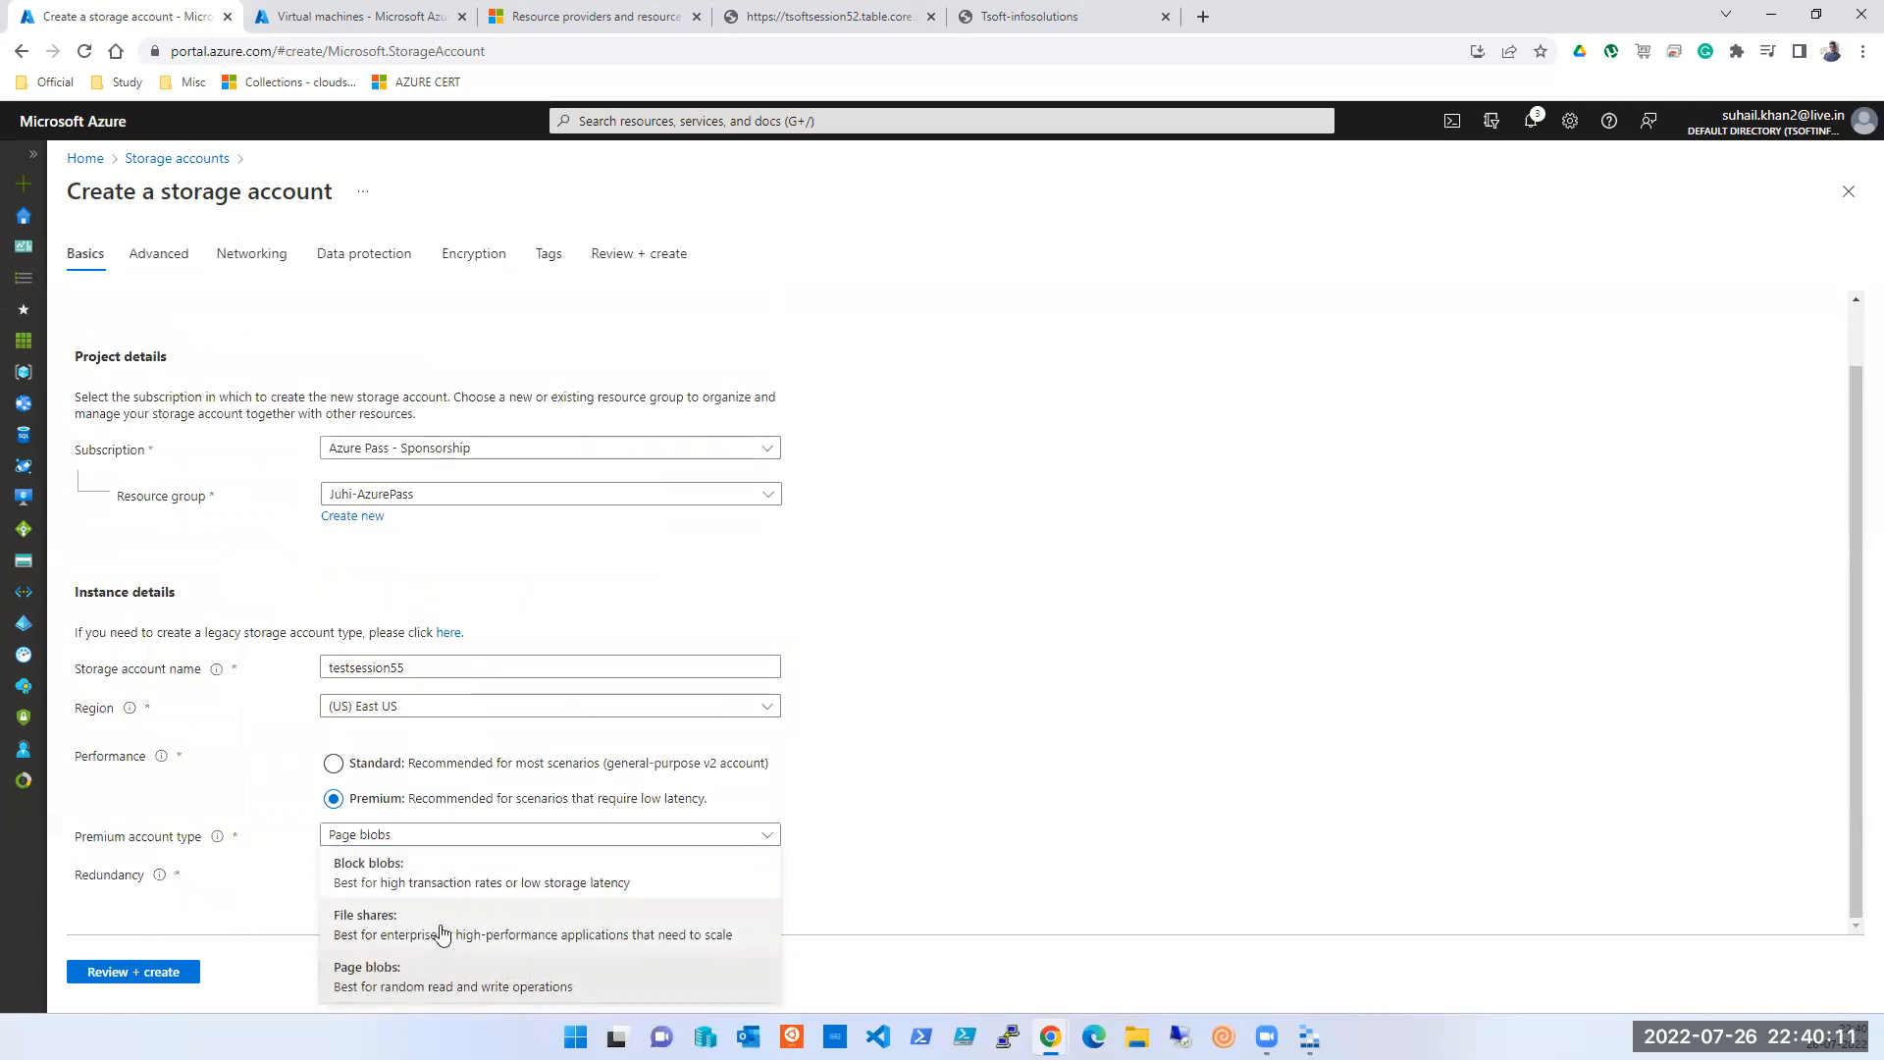
pyautogui.click(436, 880)
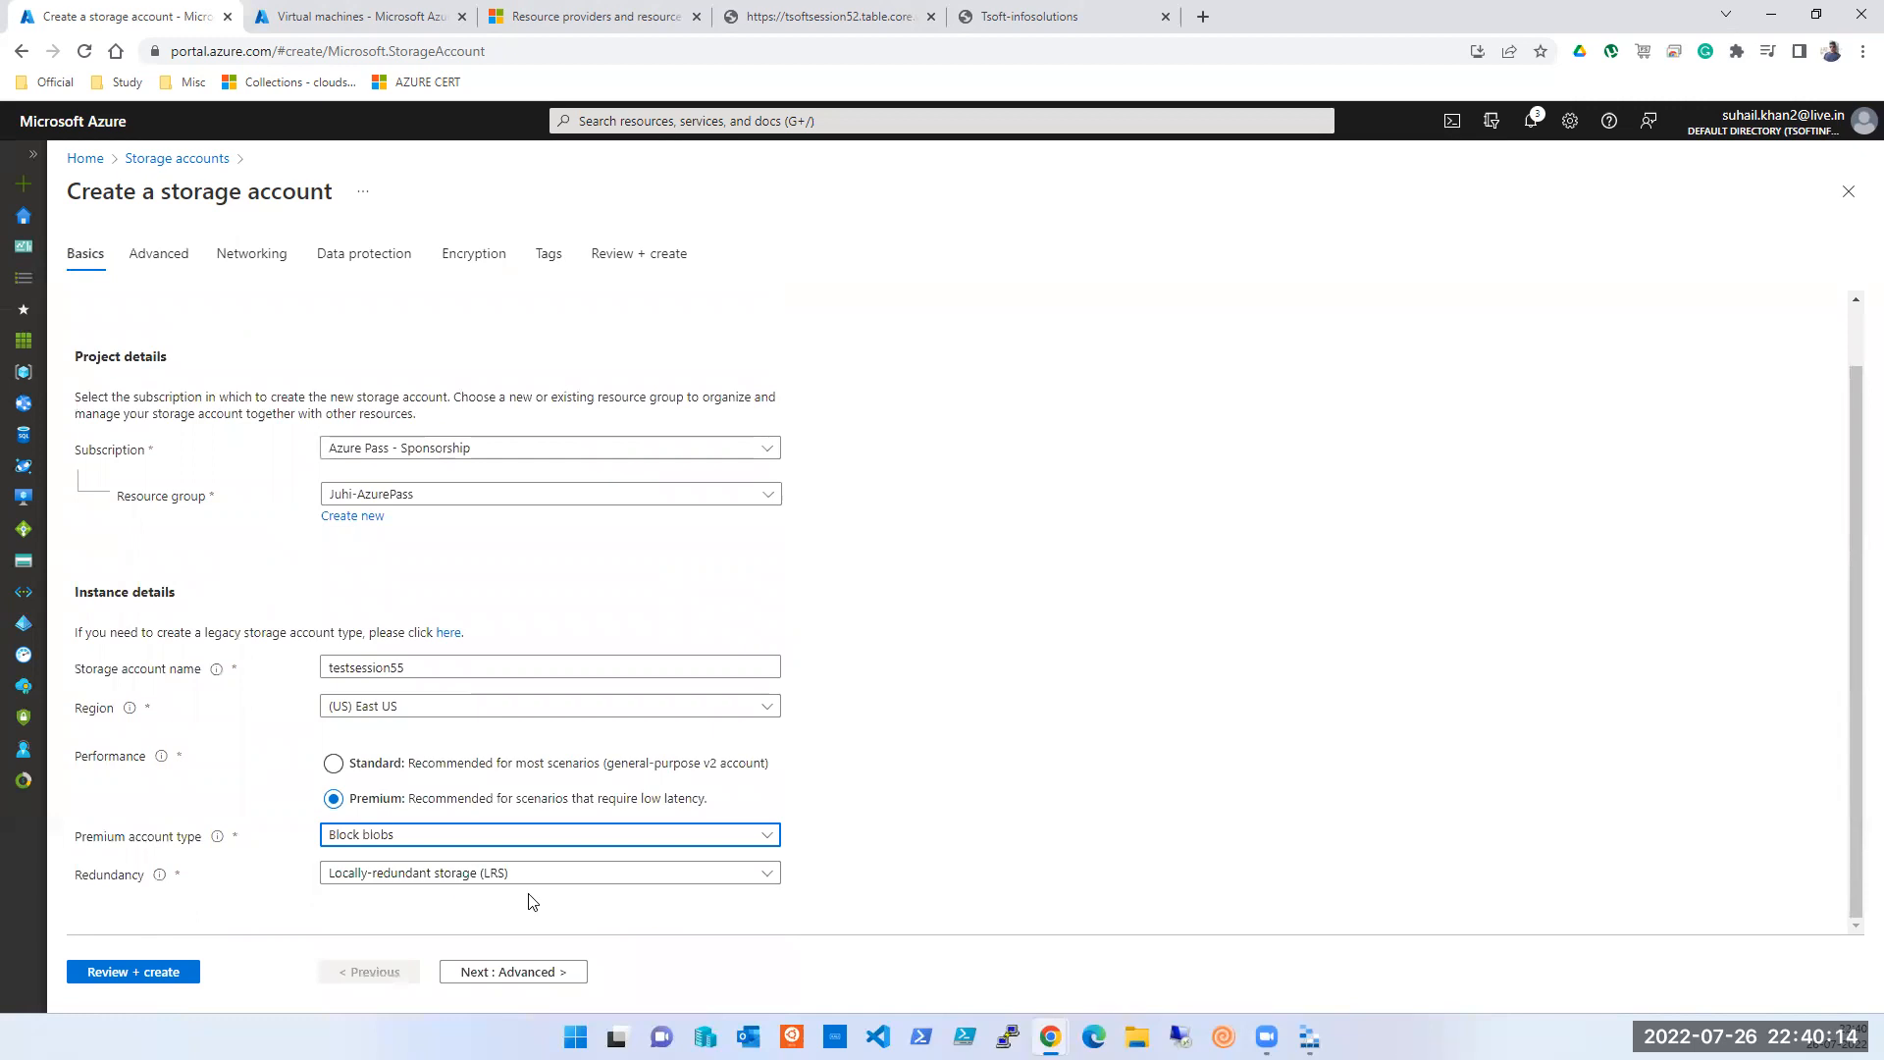
pyautogui.click(532, 842)
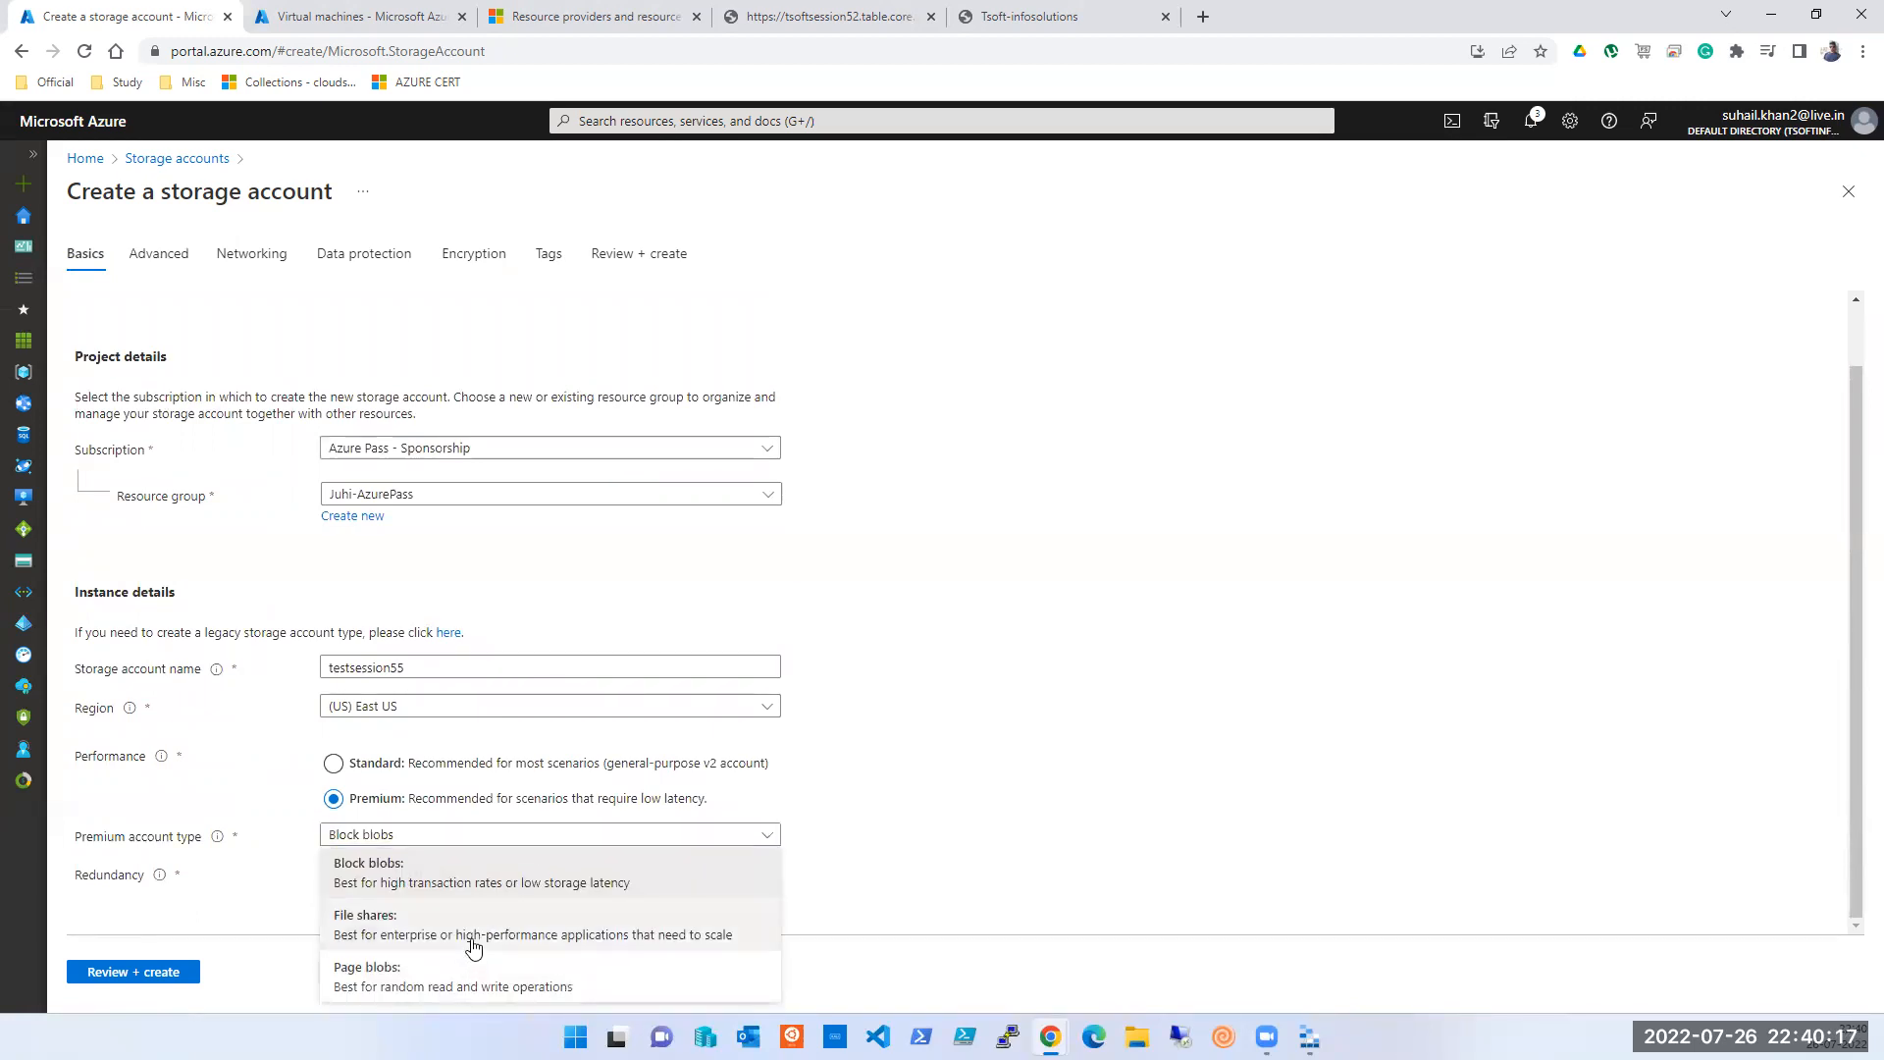
pyautogui.click(417, 937)
# - Look over the Advanced and Networking settings, then return to Basics
pyautogui.click(462, 969)
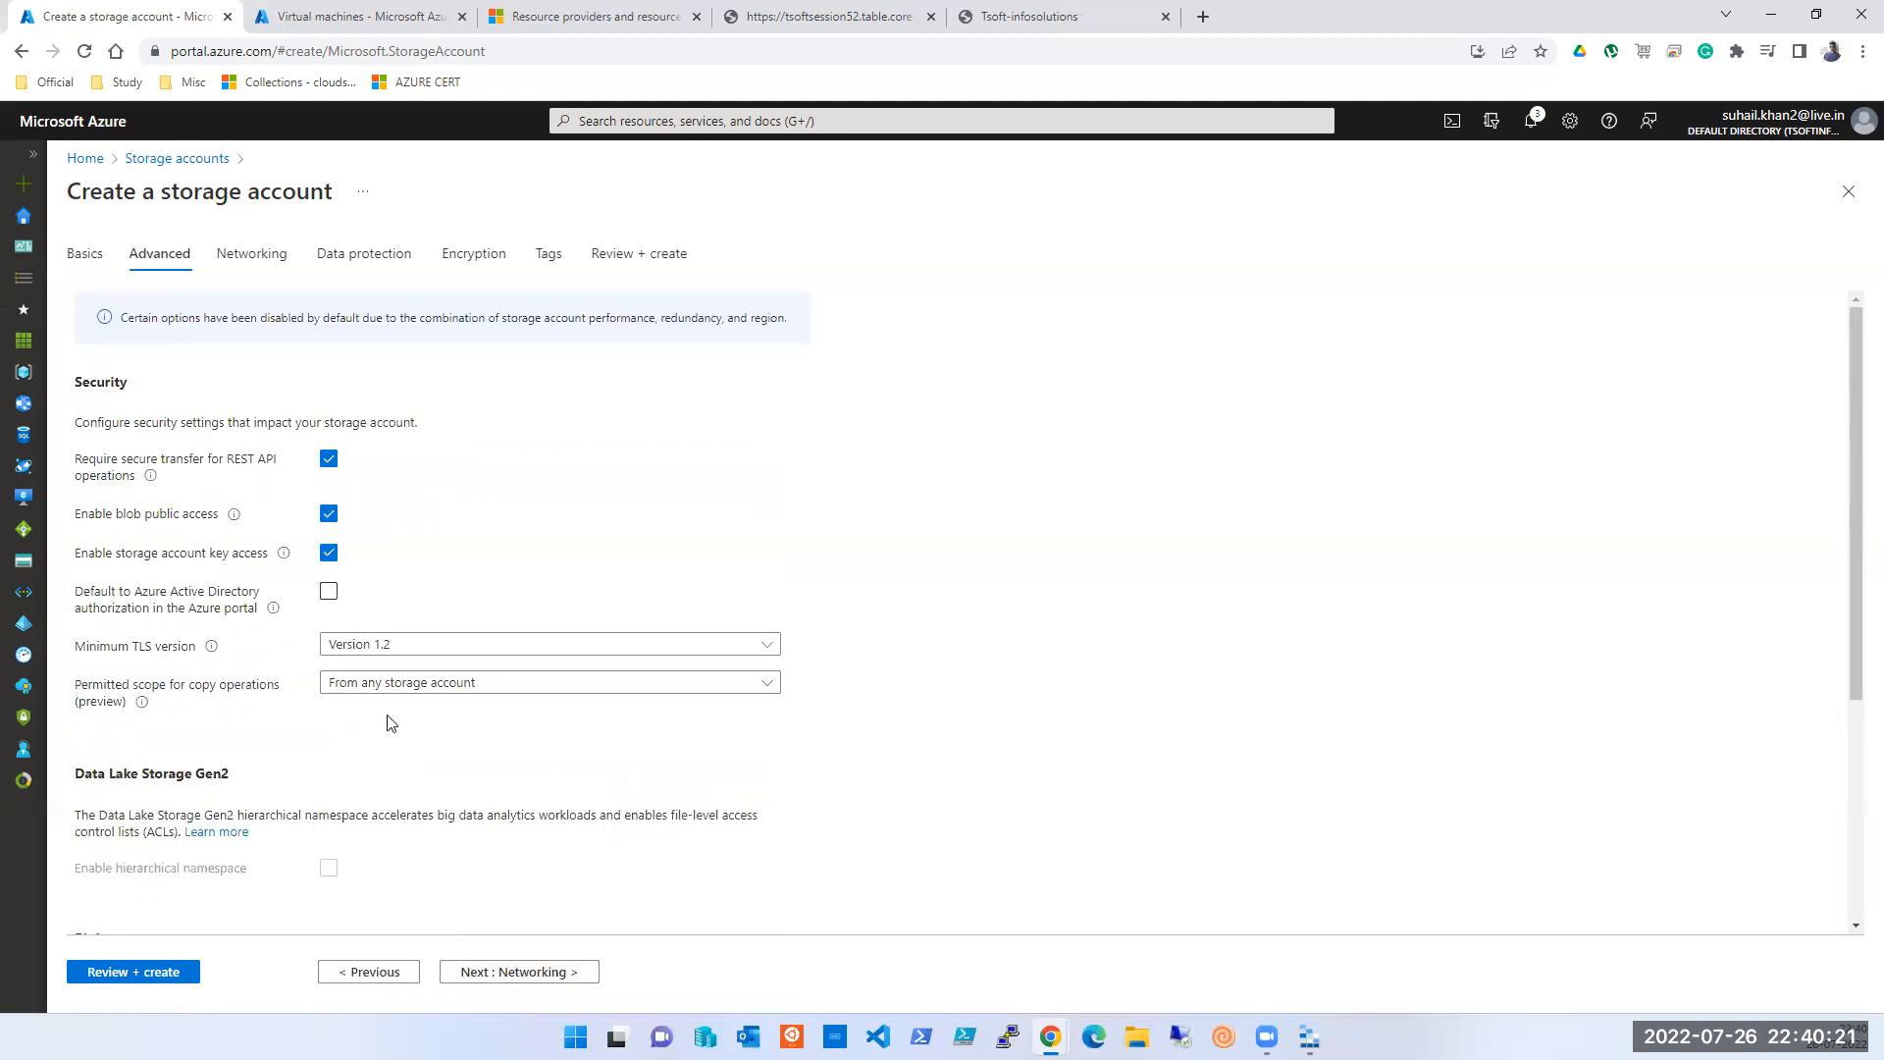
pyautogui.scroll(-4, 387, 720)
pyautogui.click(499, 972)
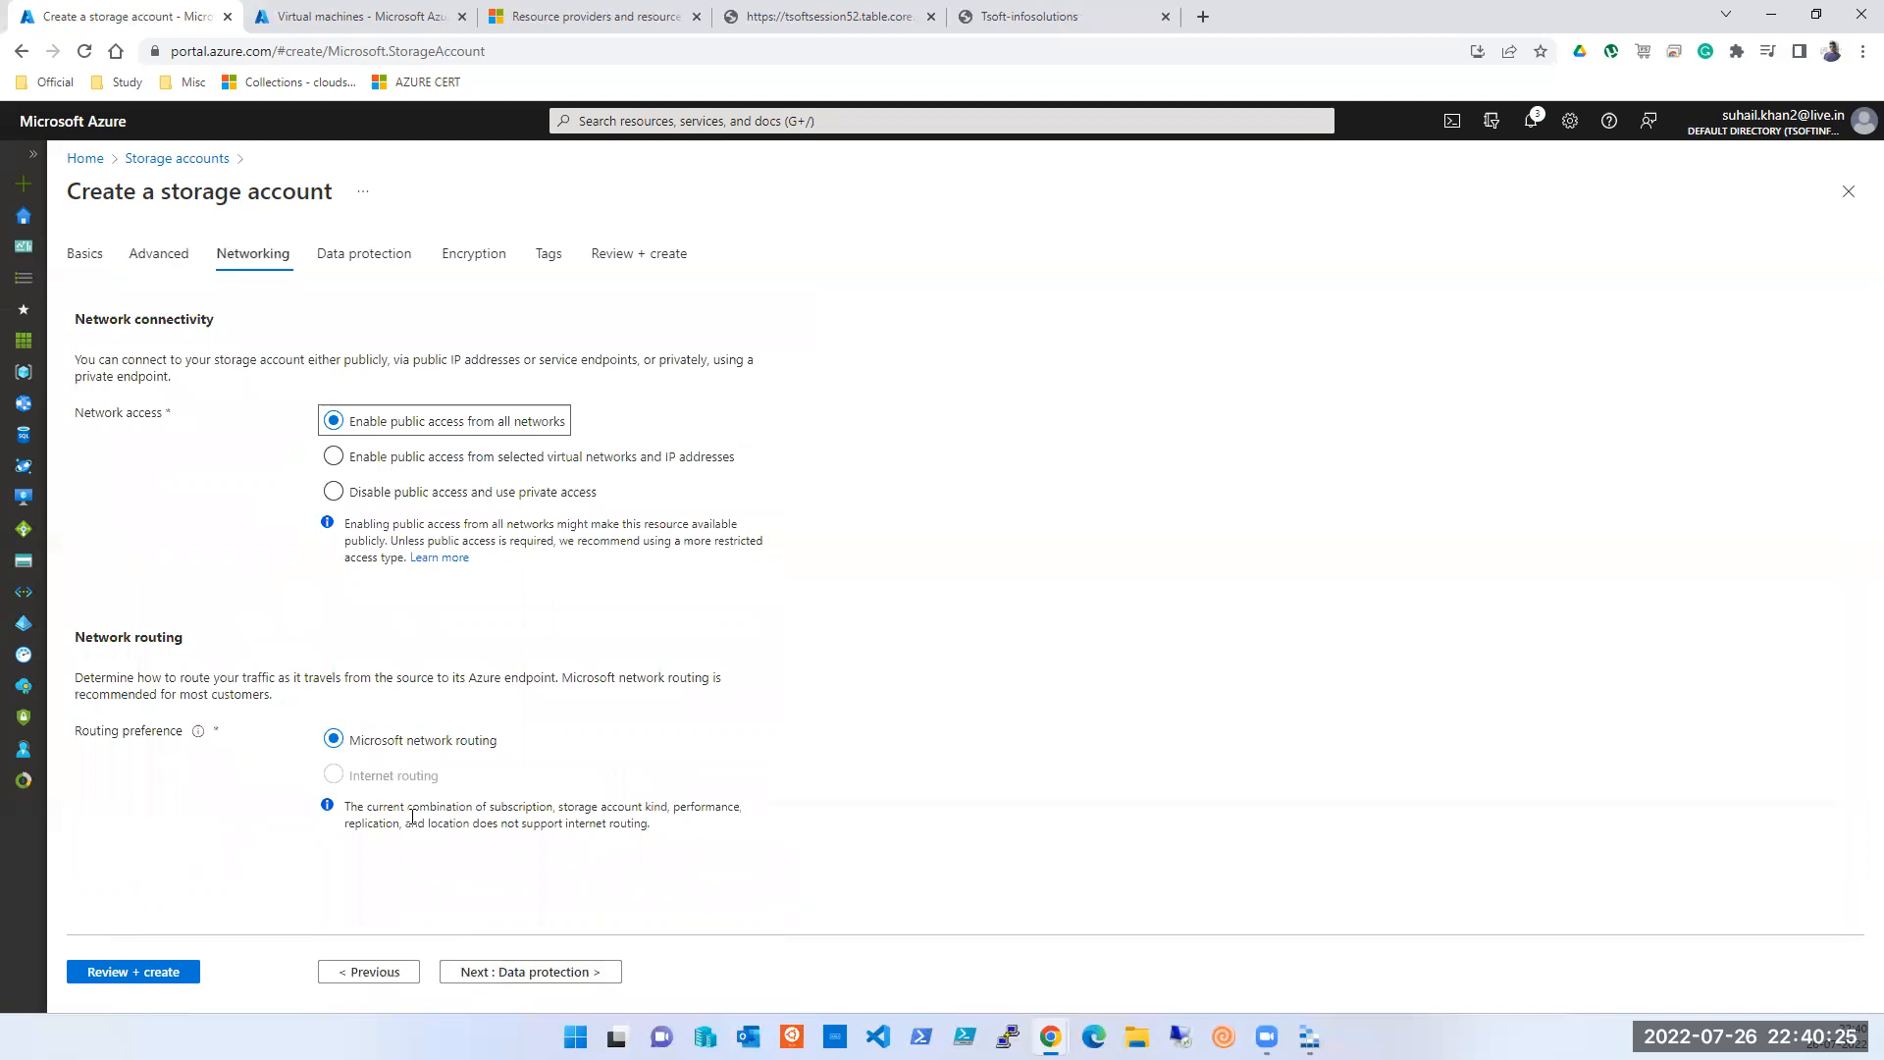
pyautogui.click(381, 974)
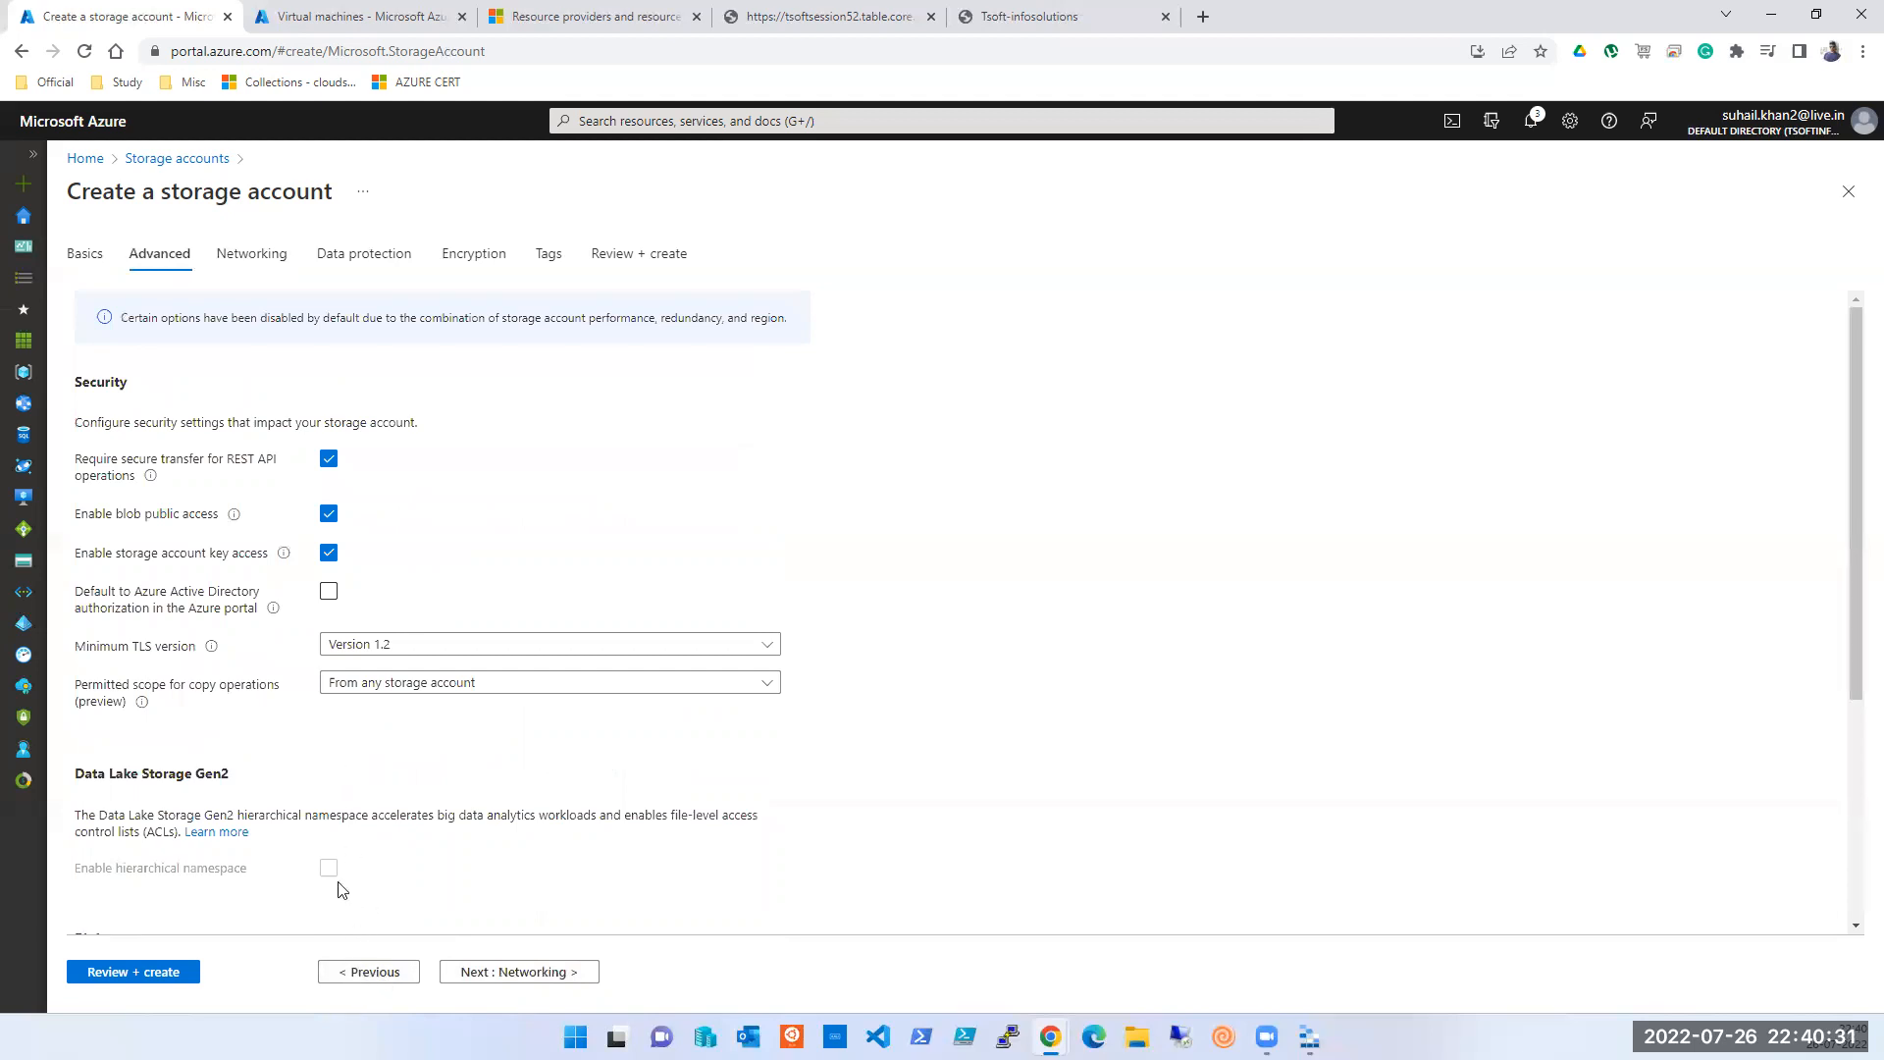
pyautogui.click(372, 973)
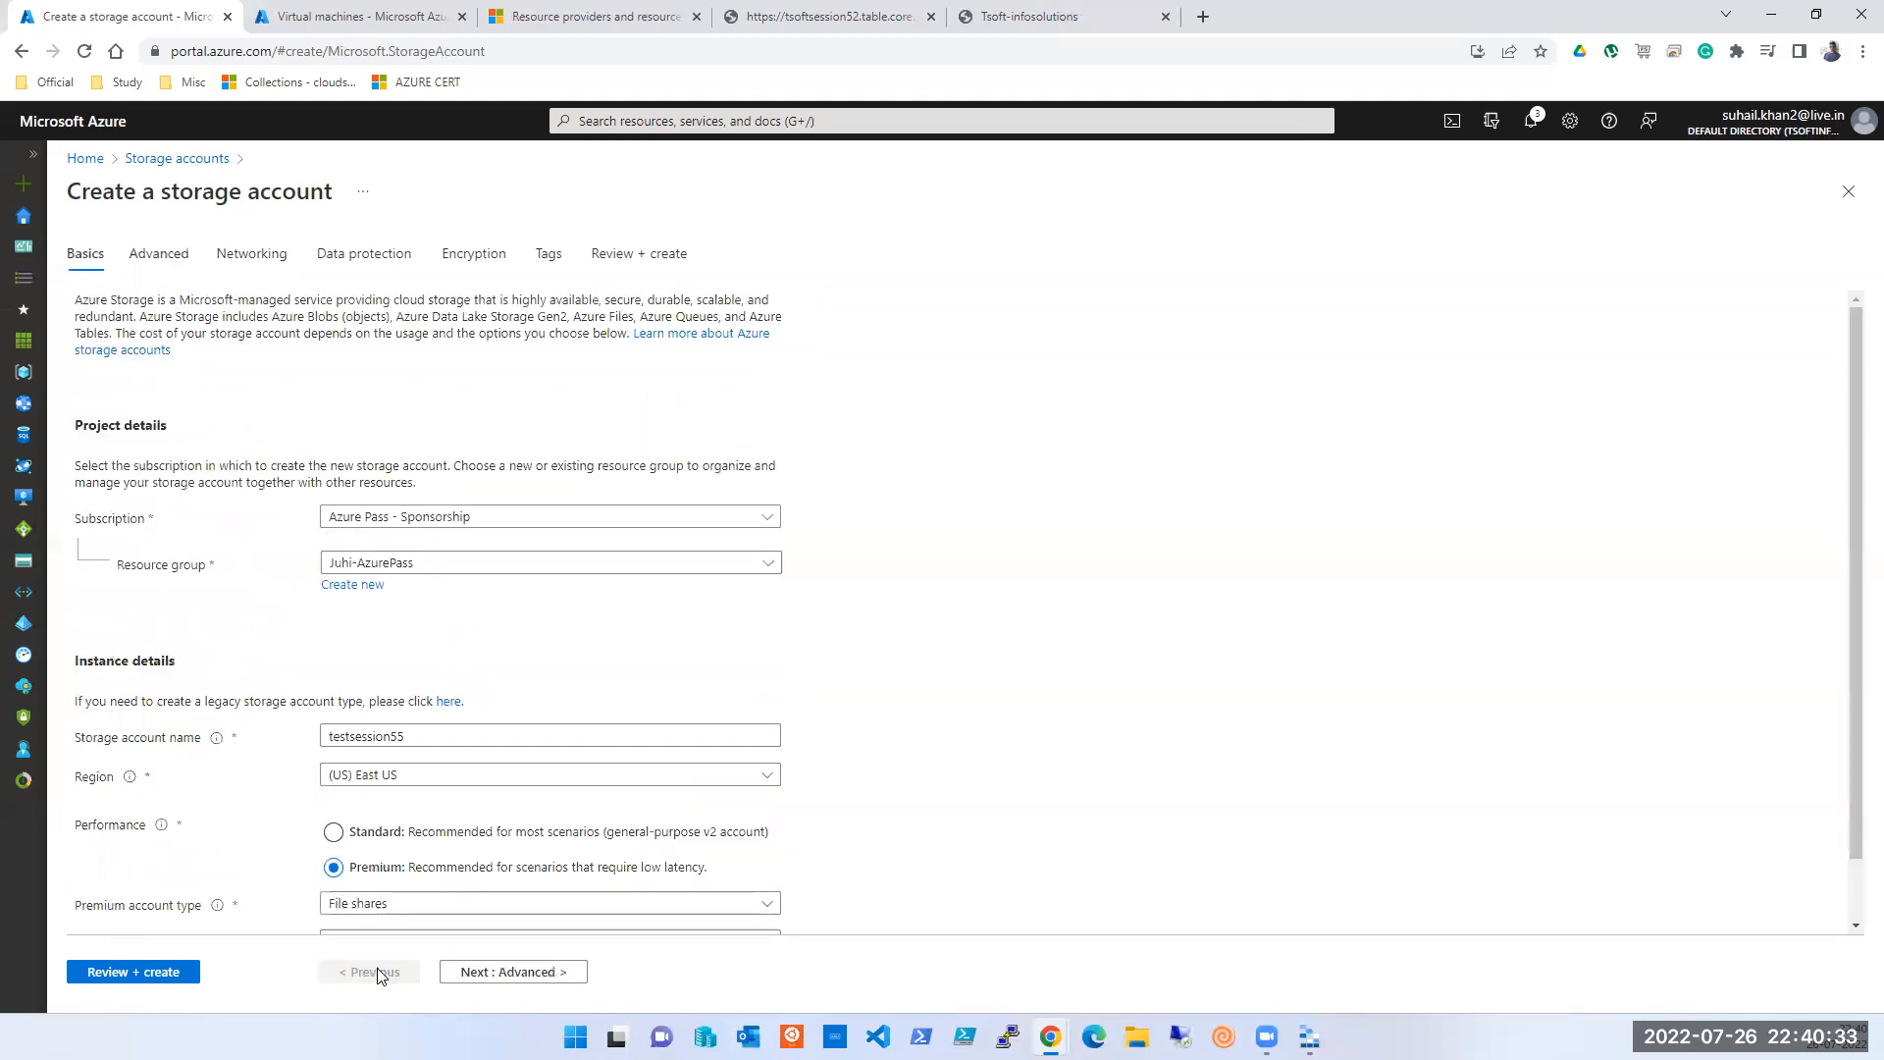
# - Change the premium account type back to Block blobs
pyautogui.scroll(-1, 412, 807)
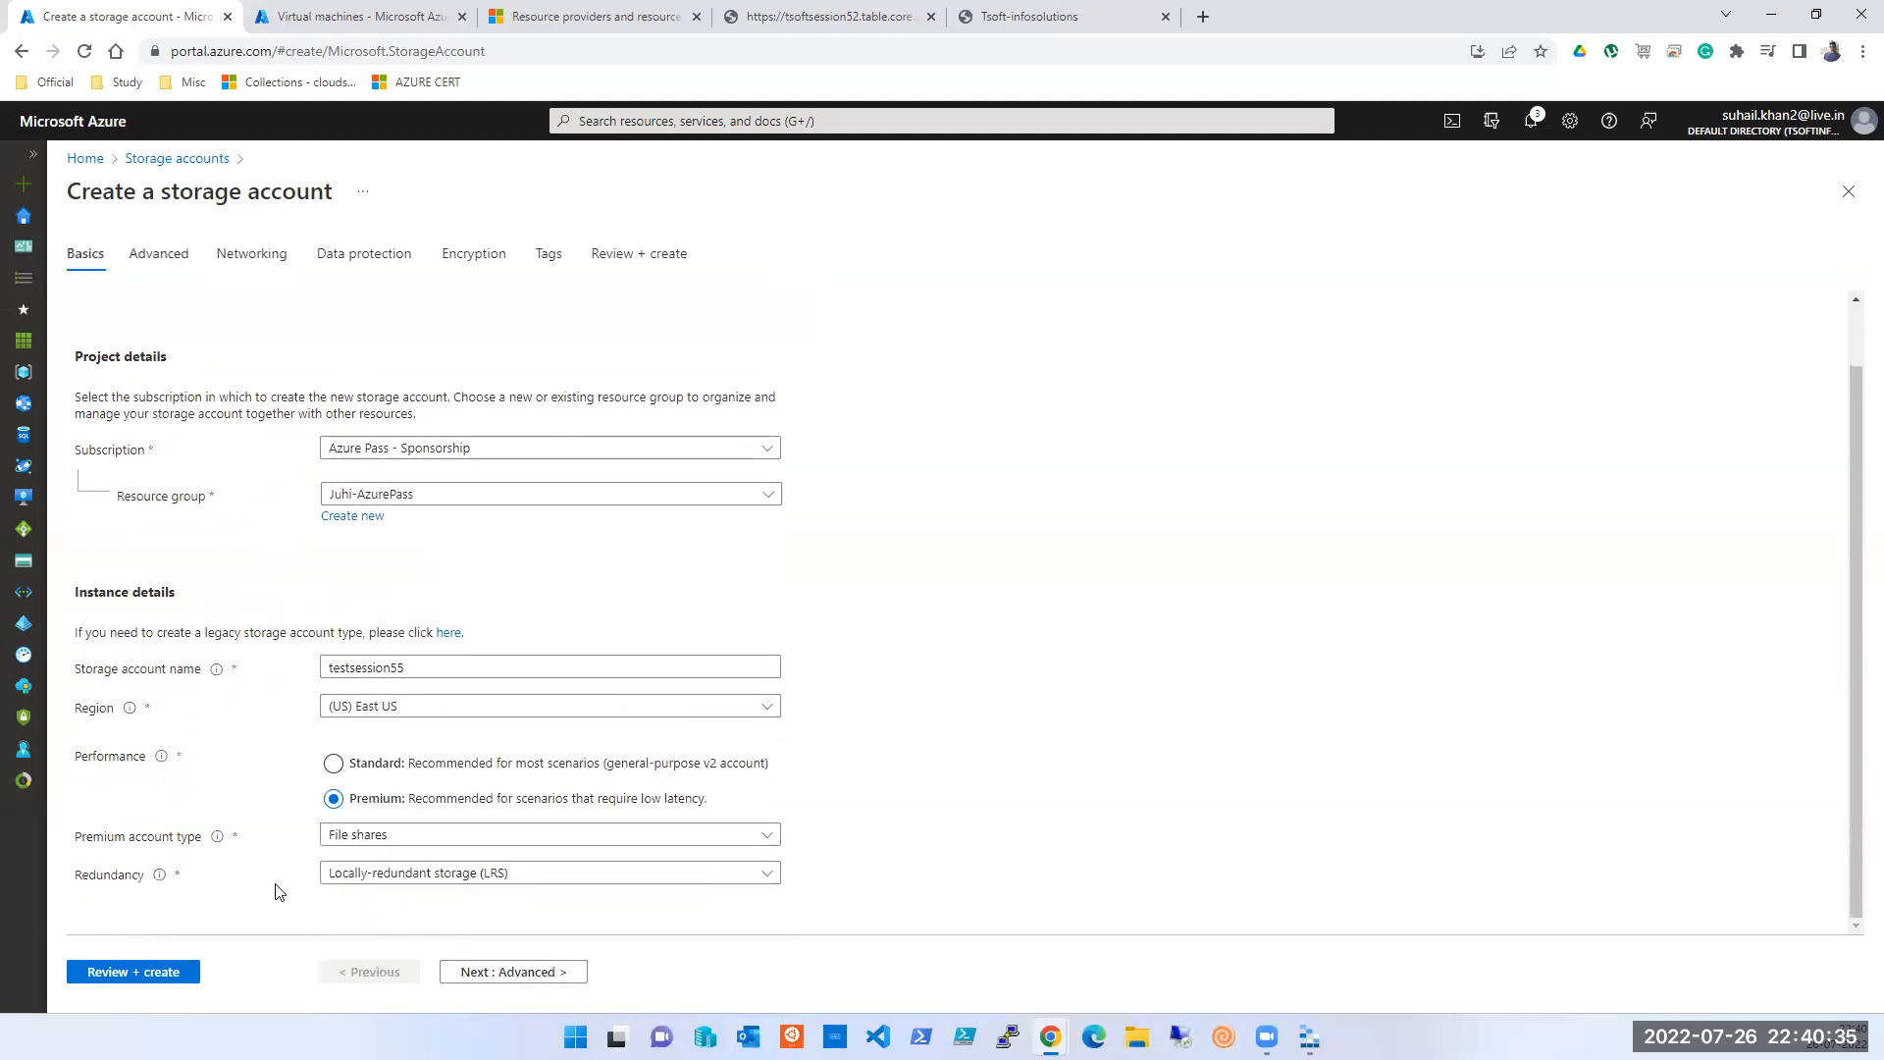
pyautogui.click(439, 844)
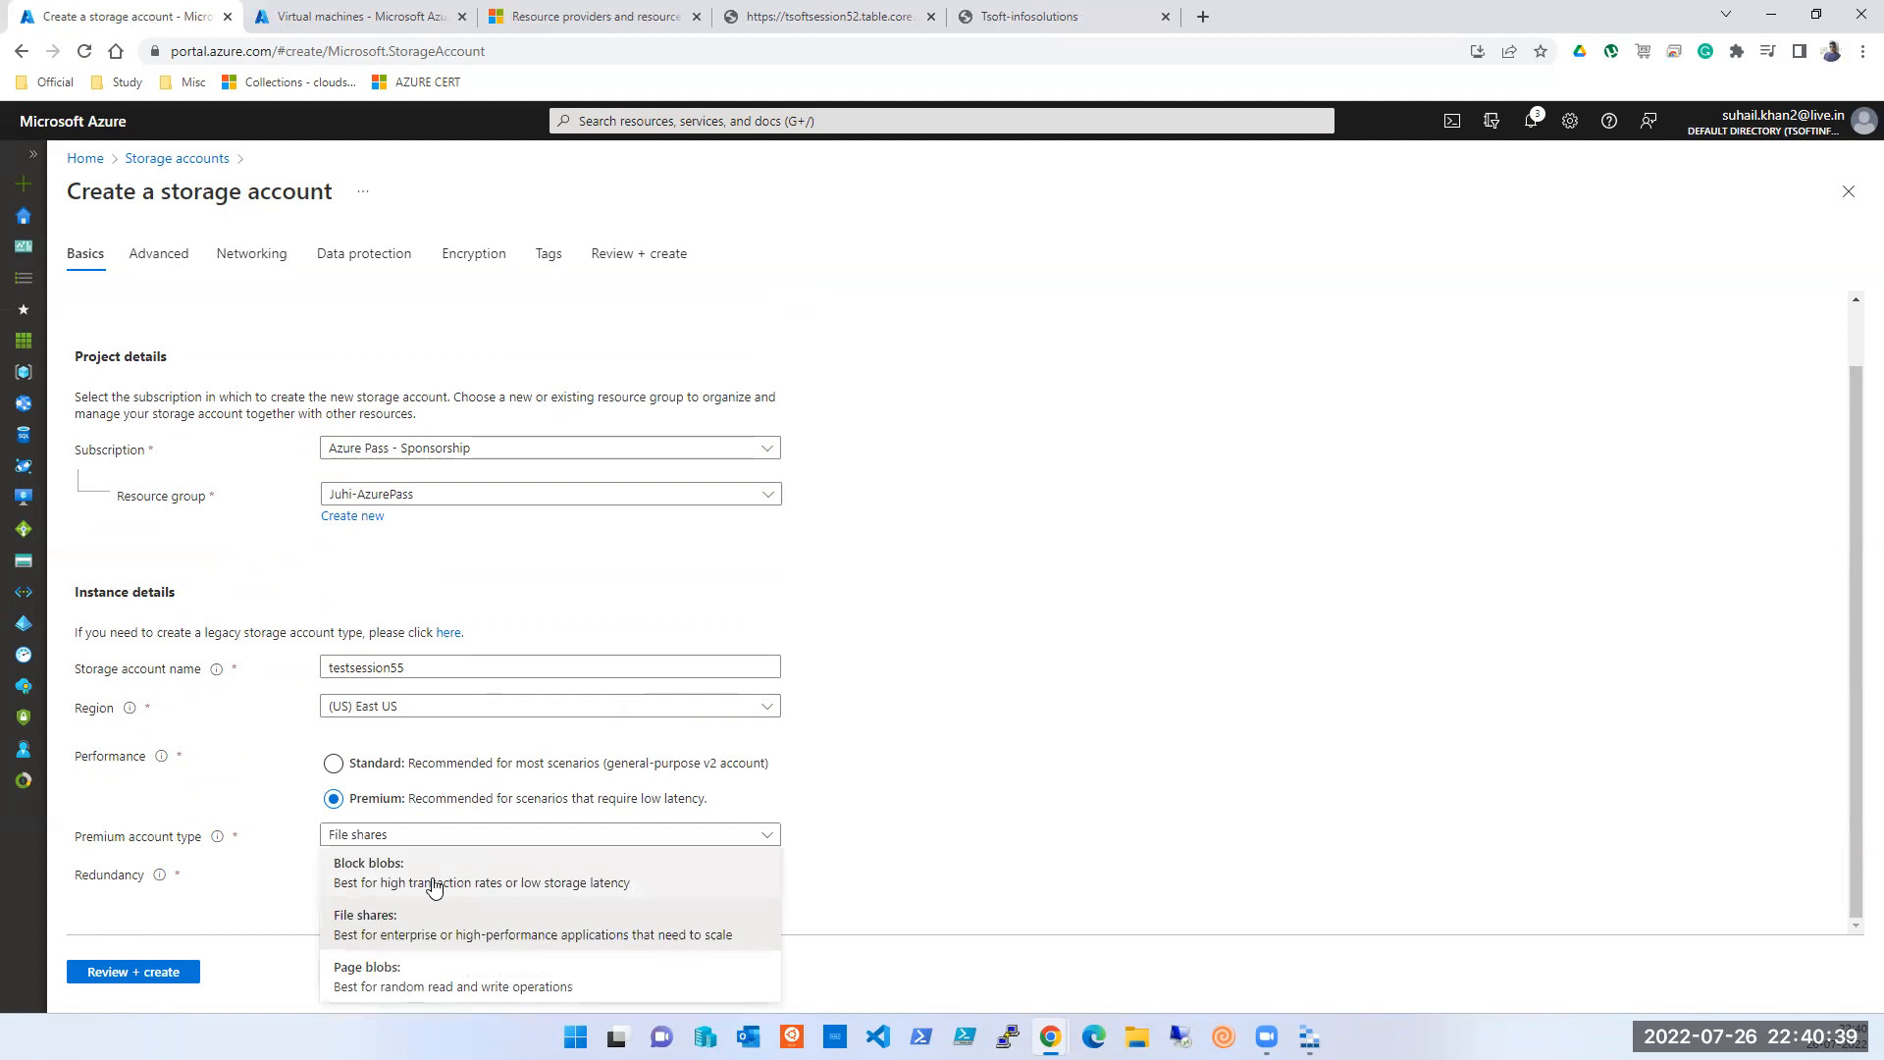
pyautogui.click(432, 877)
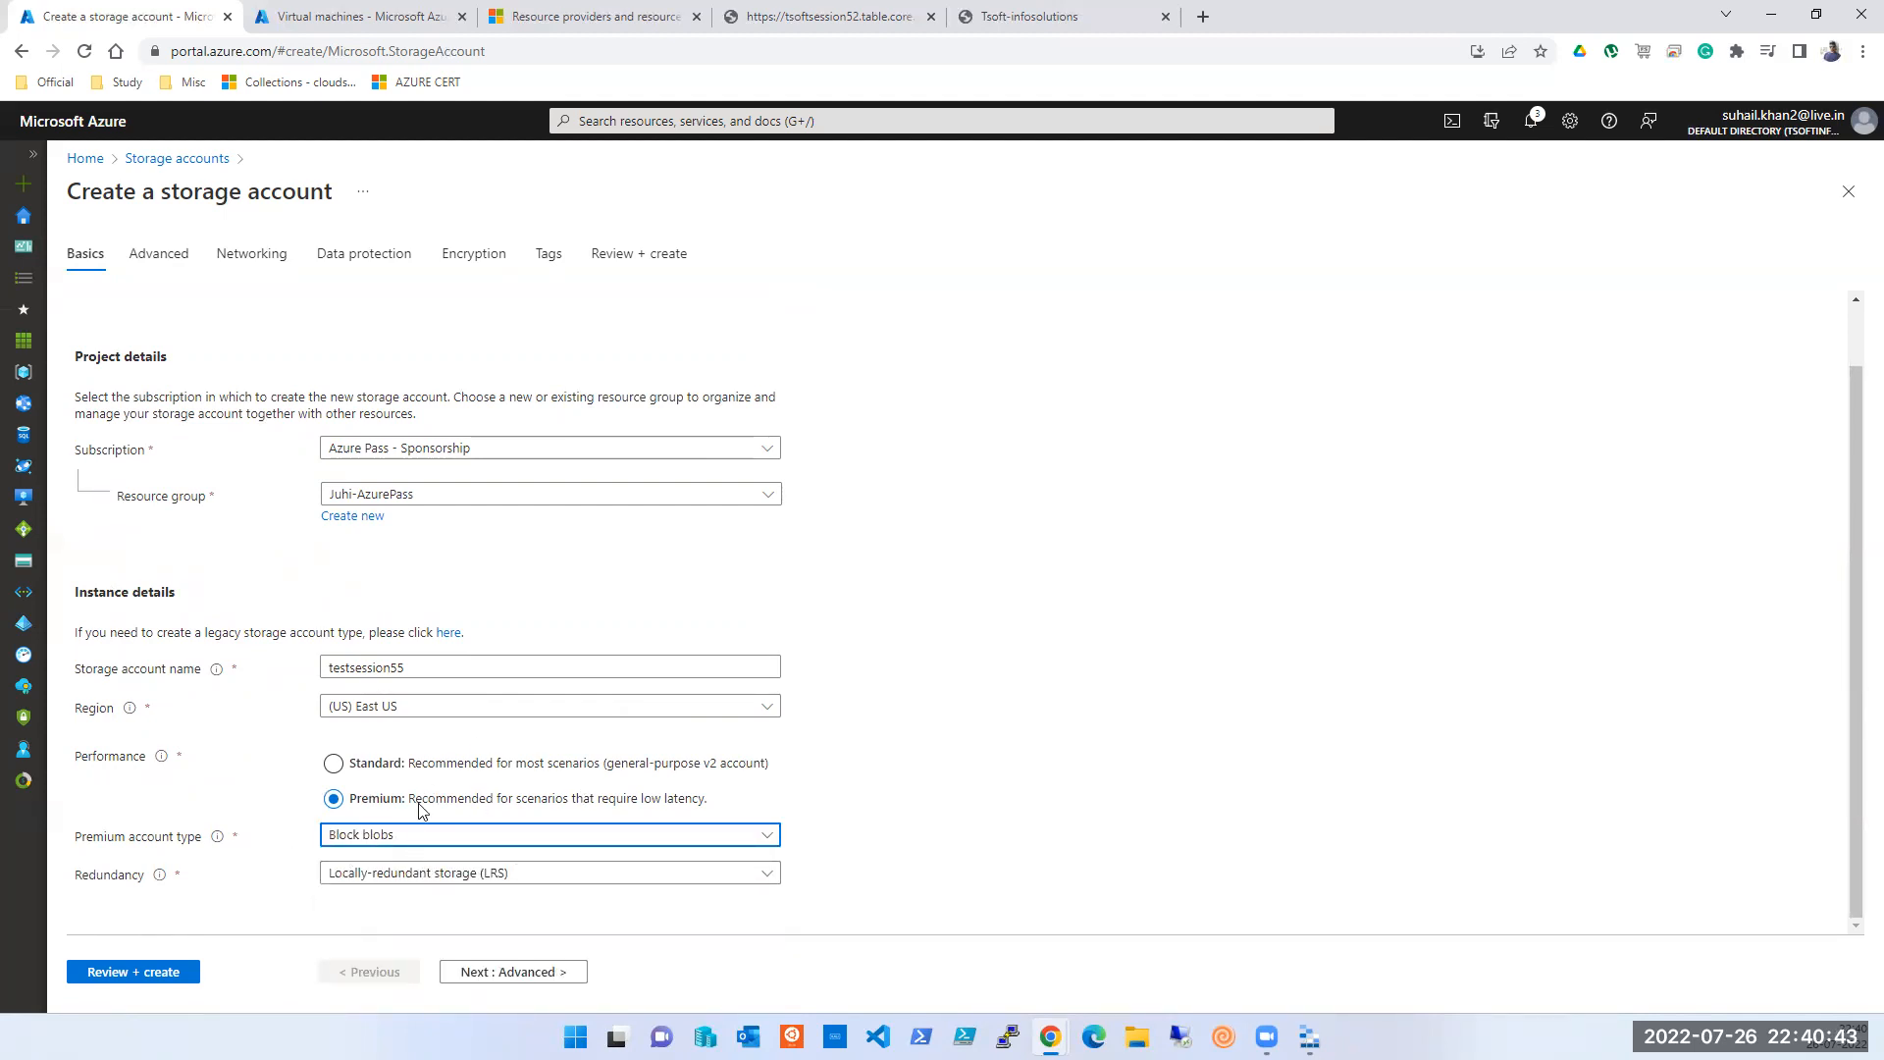
pyautogui.scroll(1, 475, 742)
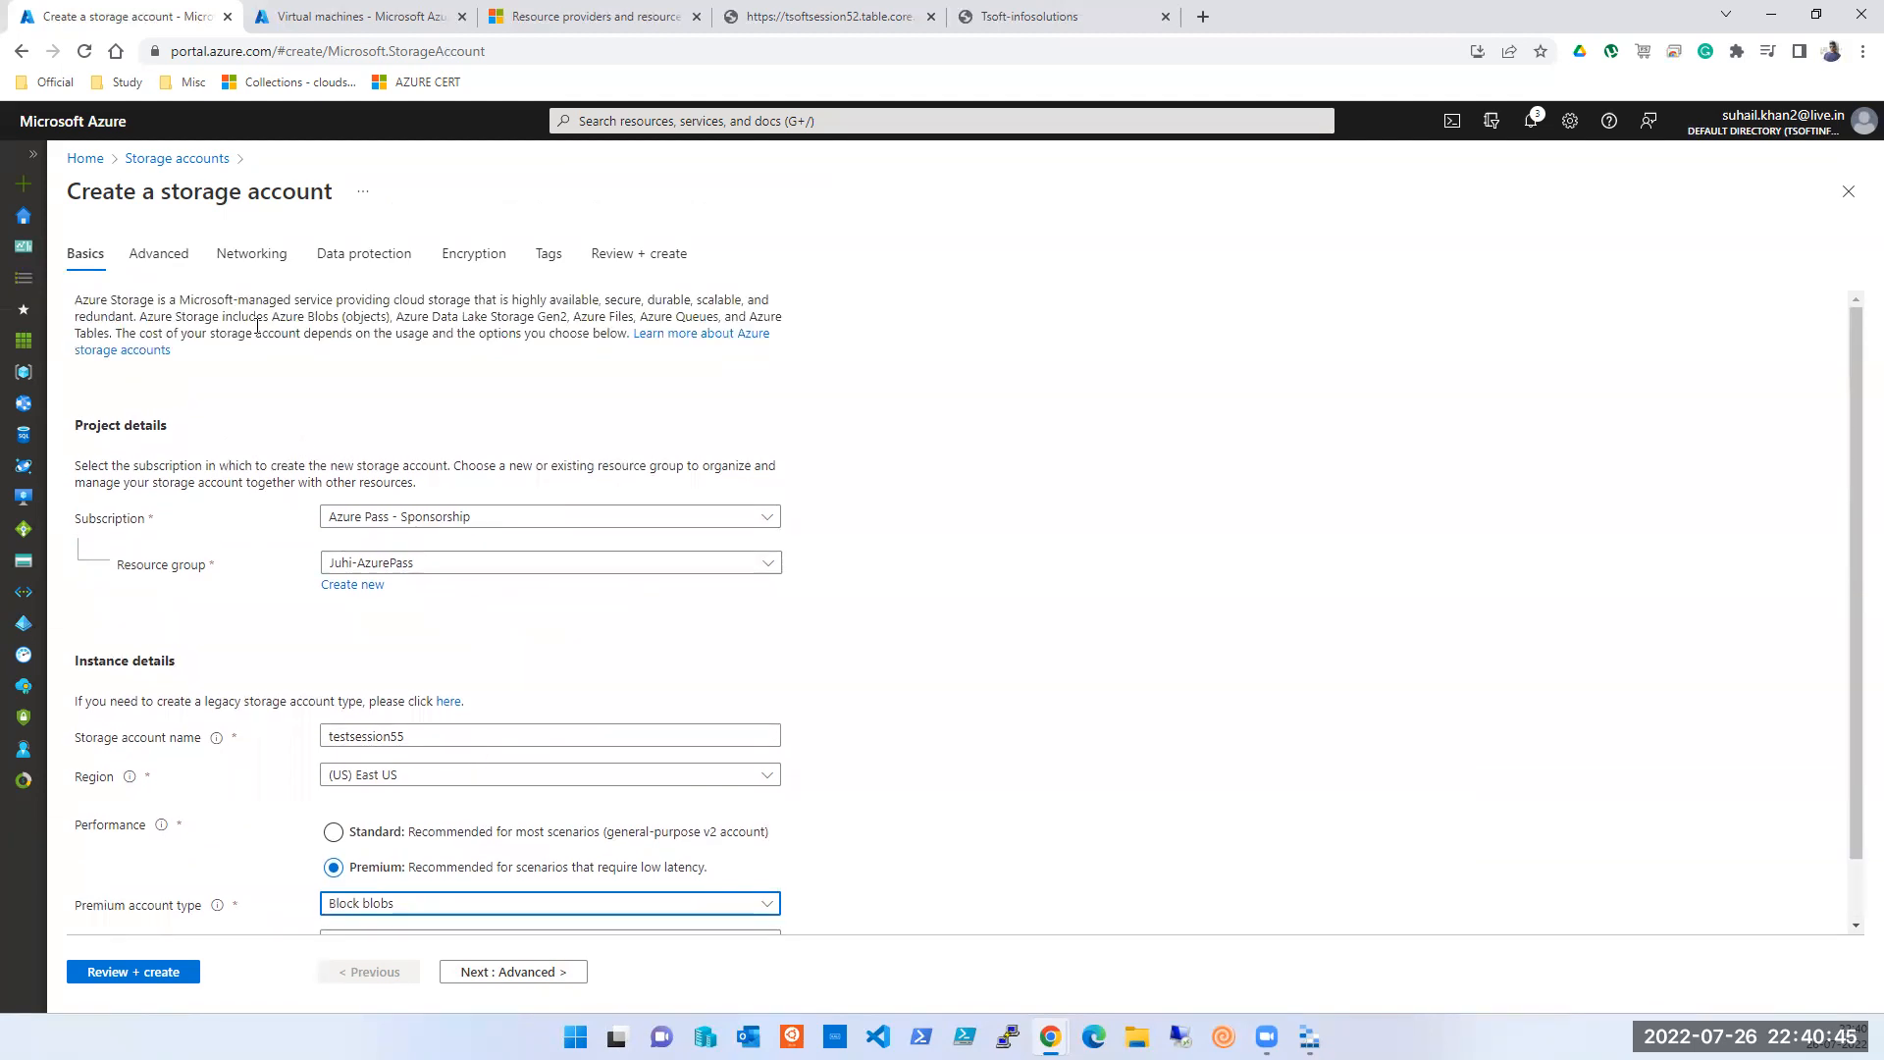
# - Review the Advanced, Networking and Data protection settings, then switch to the Virtual machines tab
pyautogui.click(153, 265)
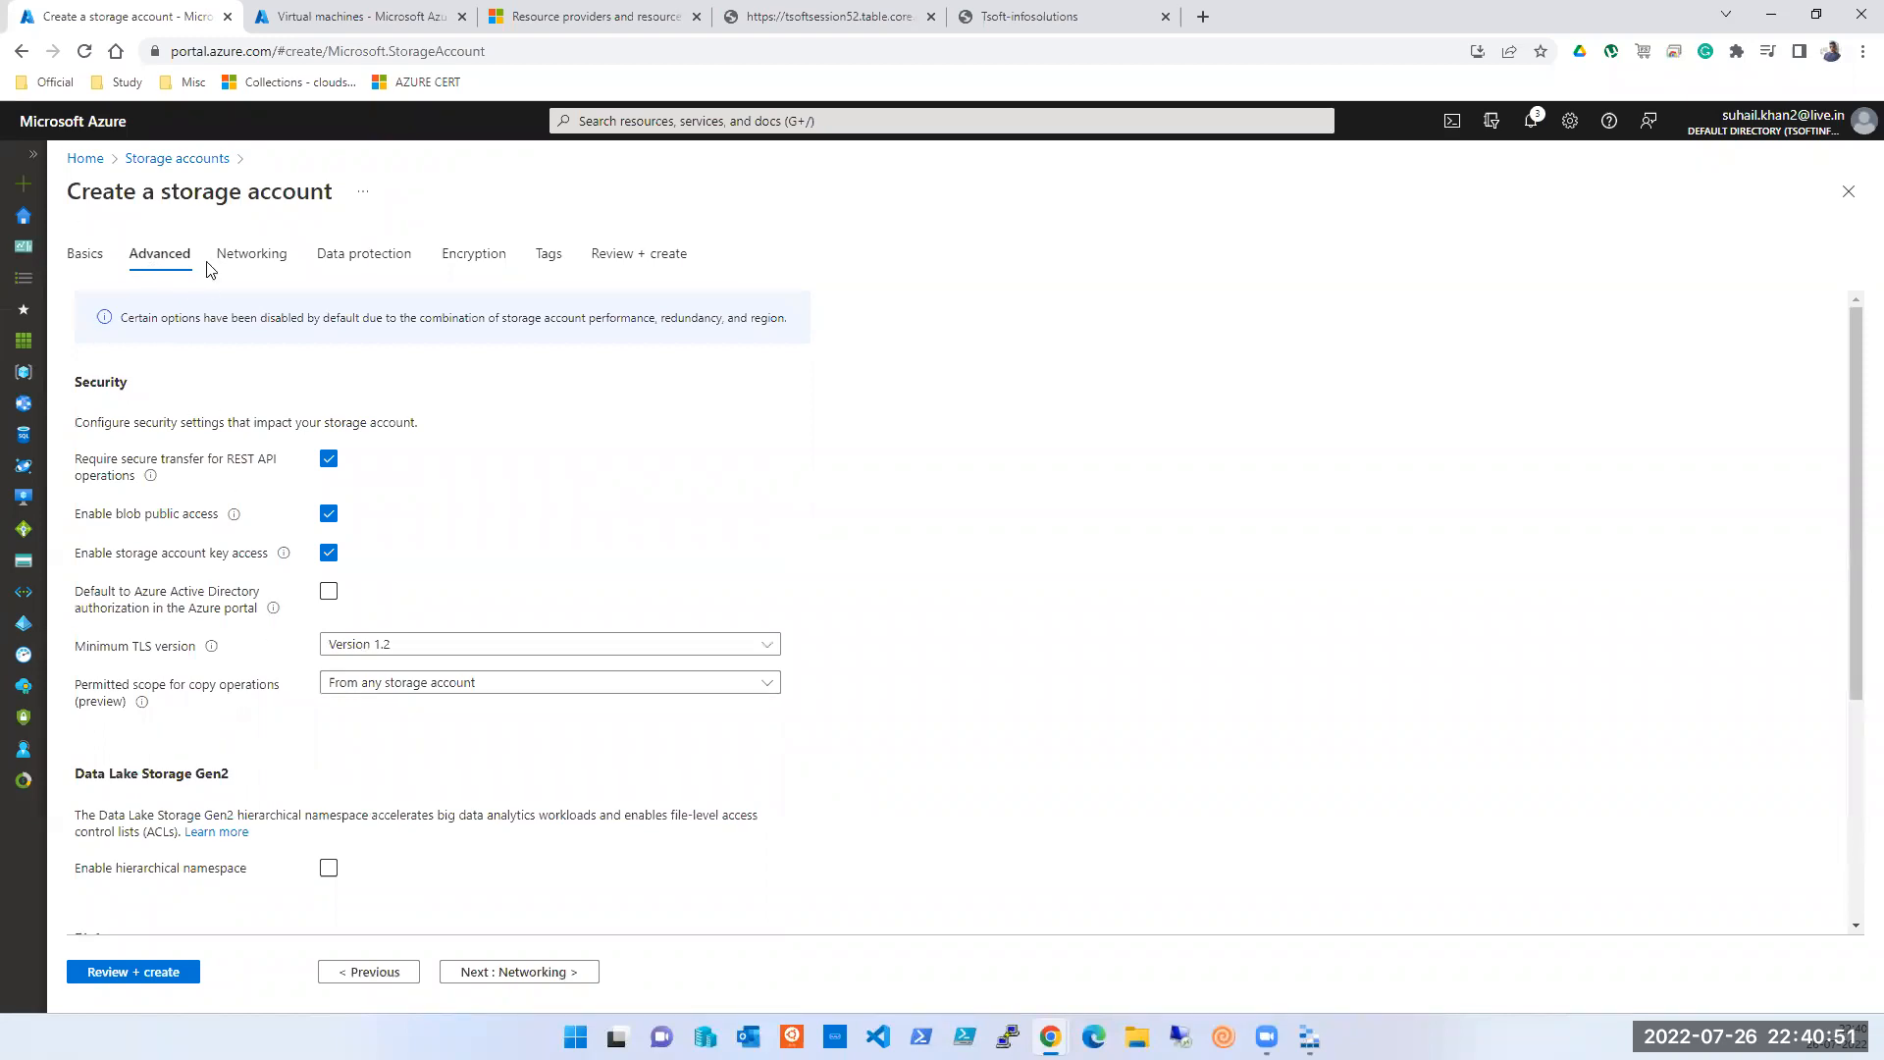
pyautogui.scroll(-3, 346, 638)
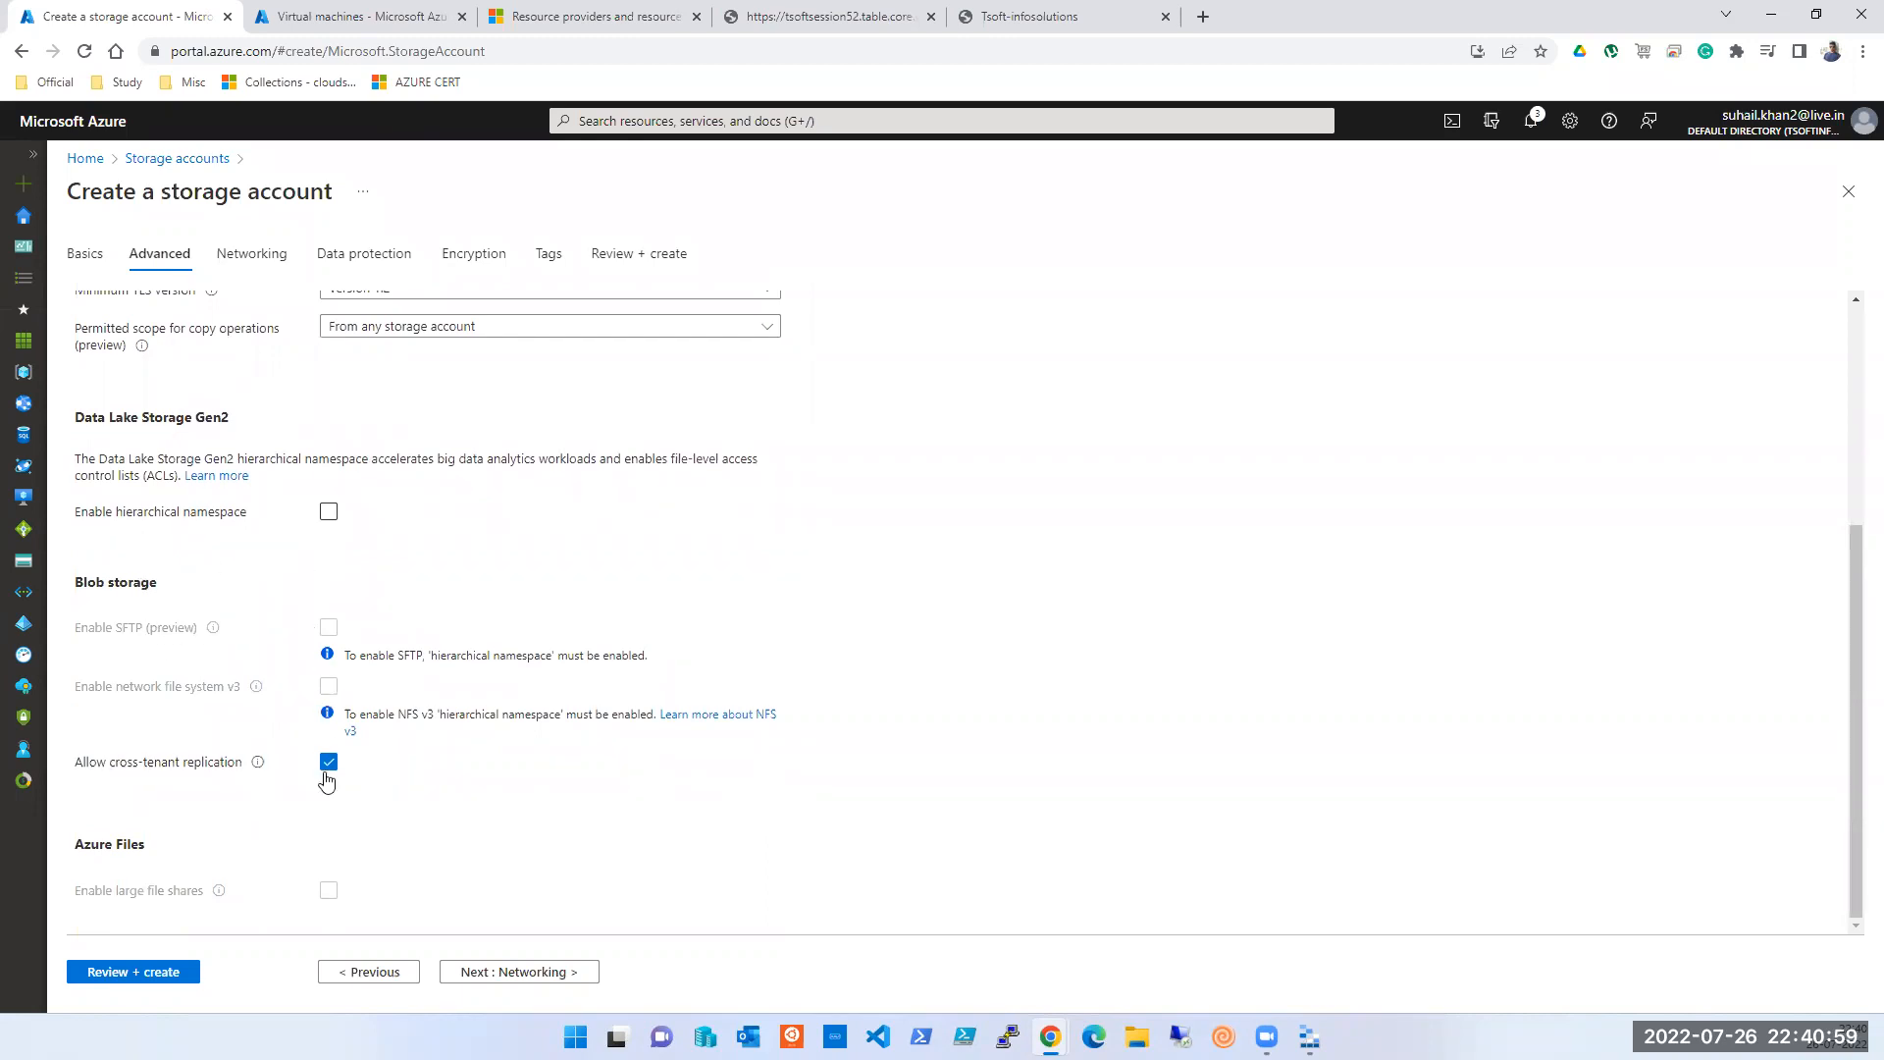
pyautogui.scroll(4, 329, 780)
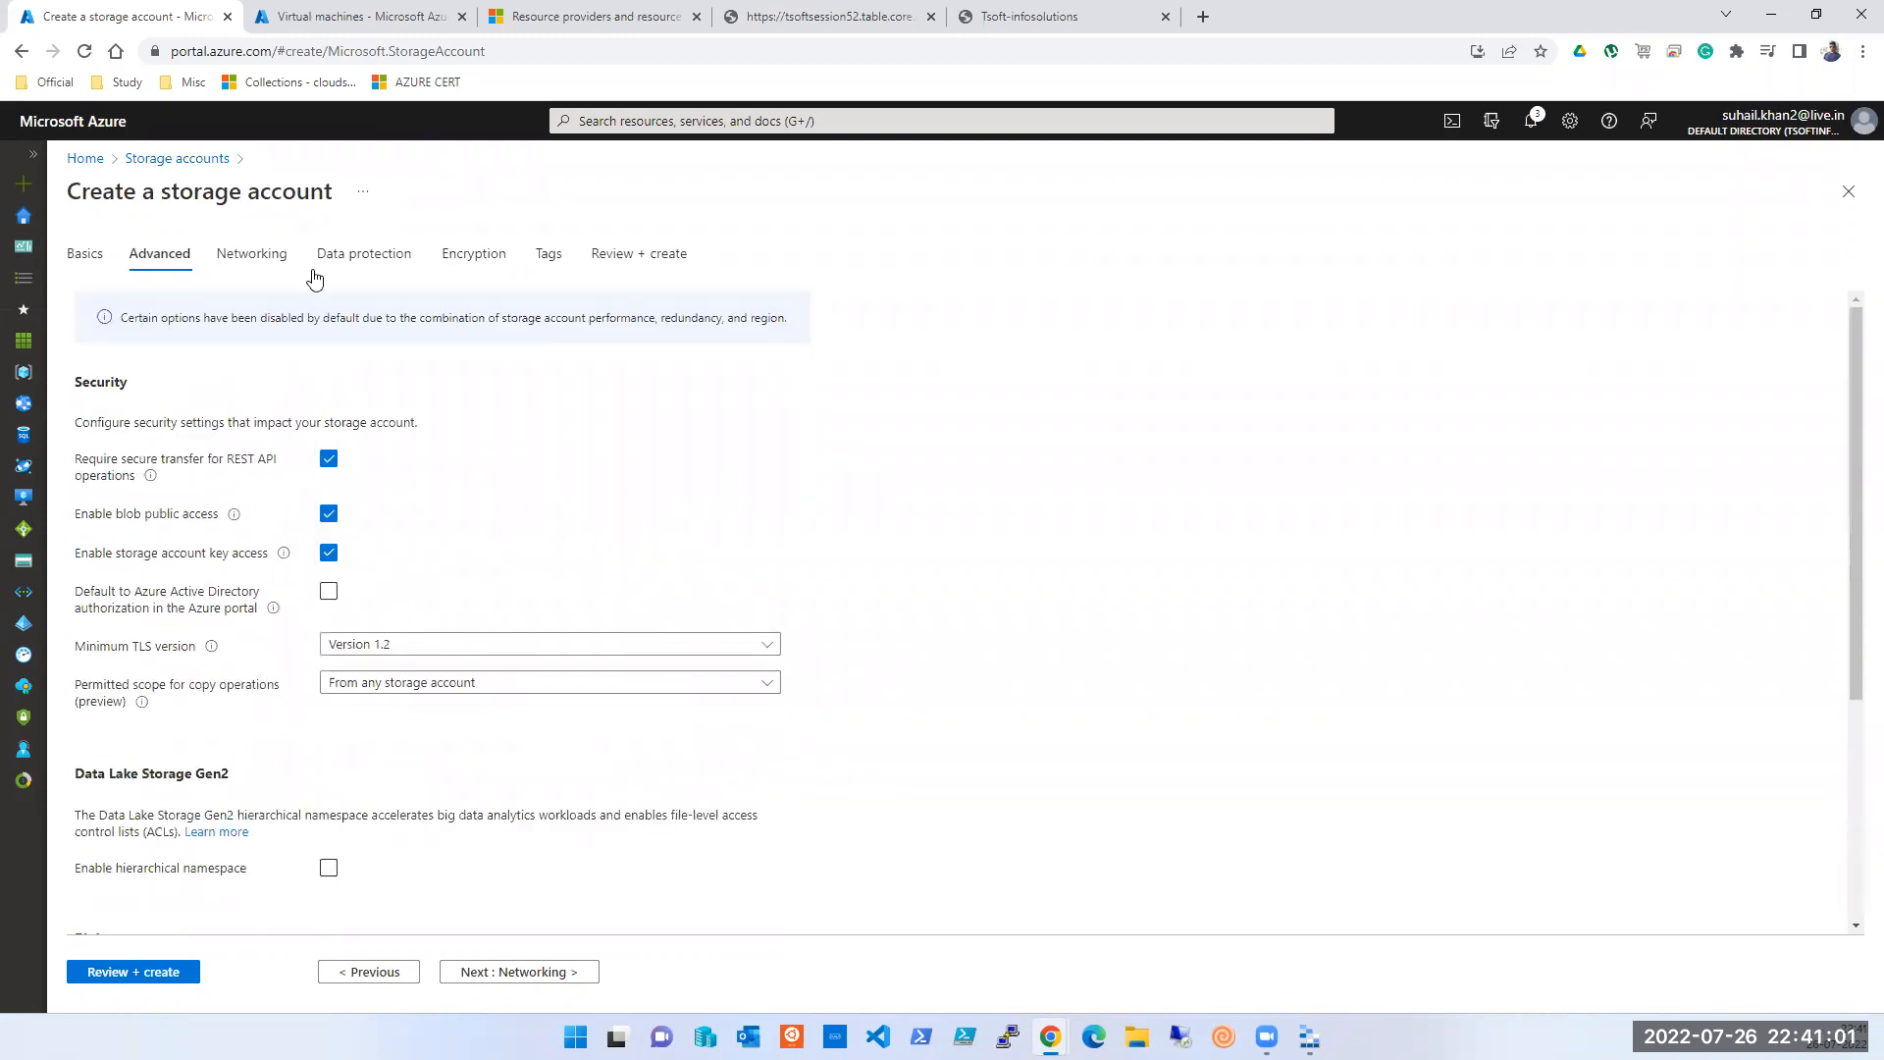
pyautogui.click(265, 259)
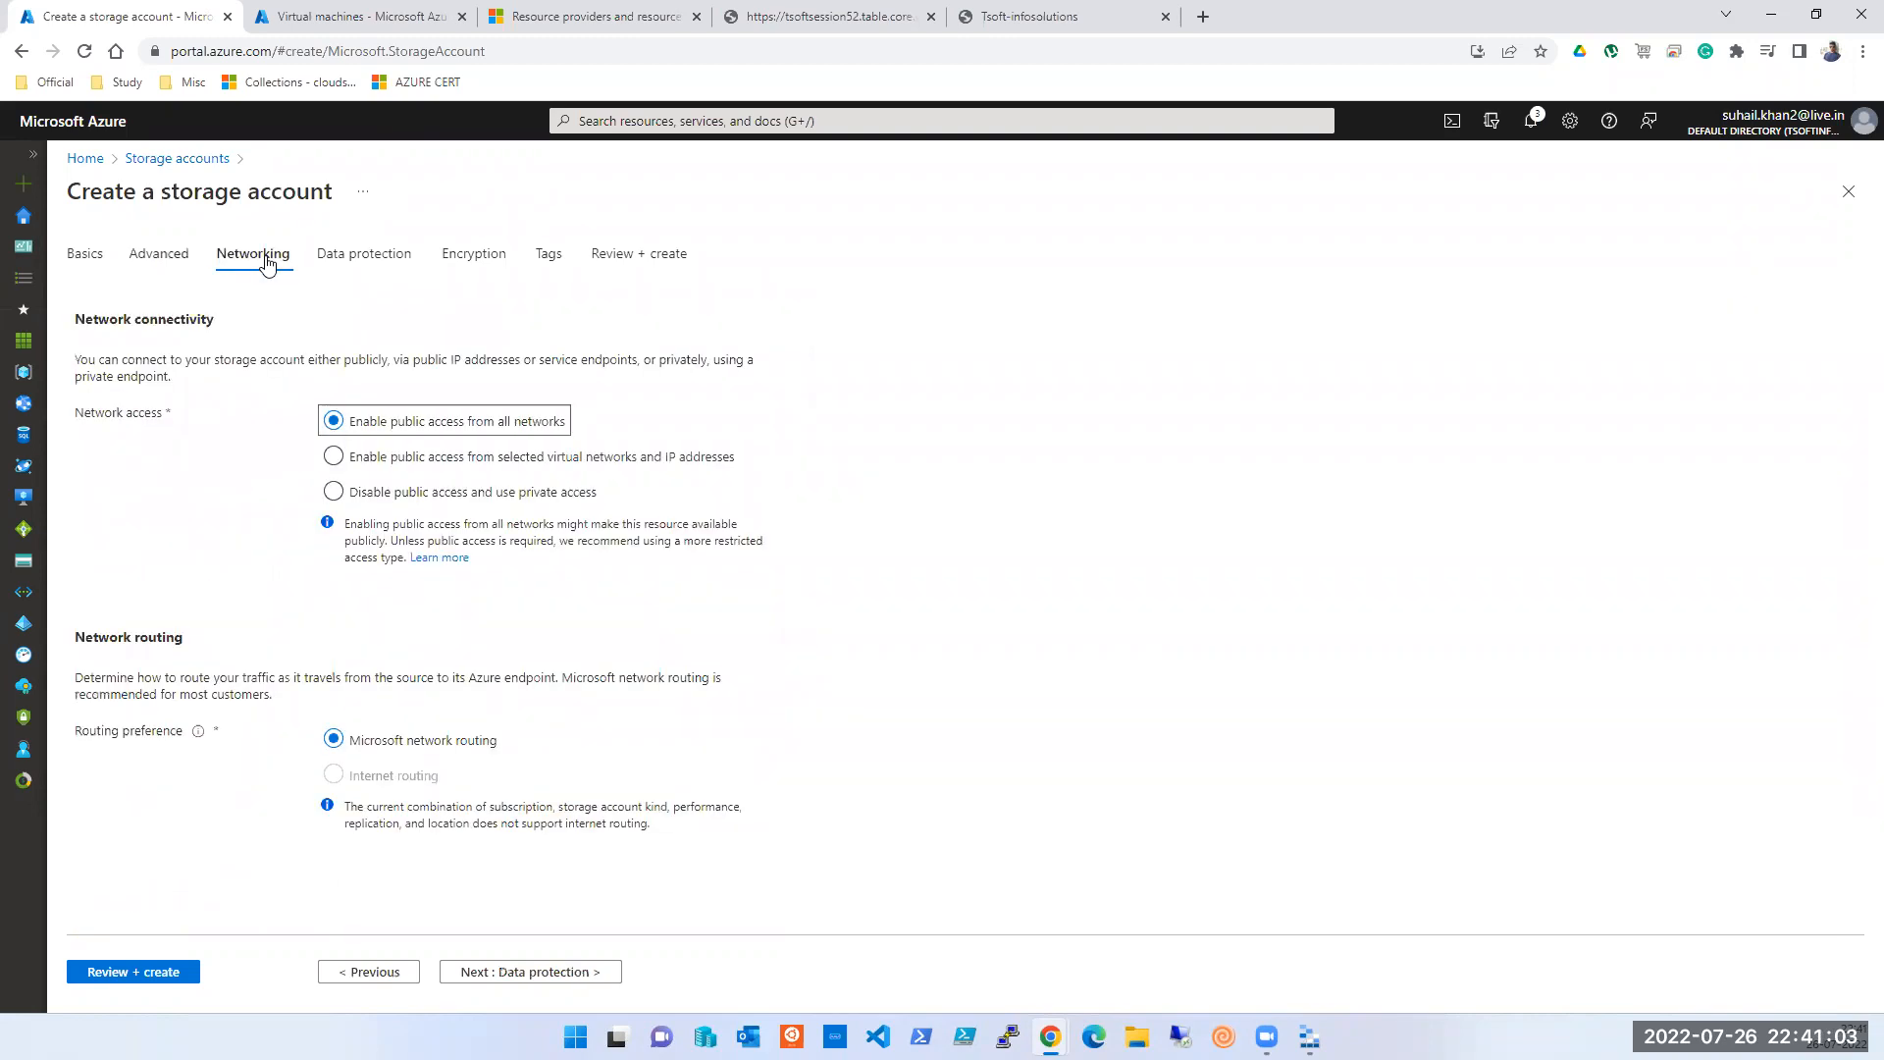
pyautogui.click(377, 265)
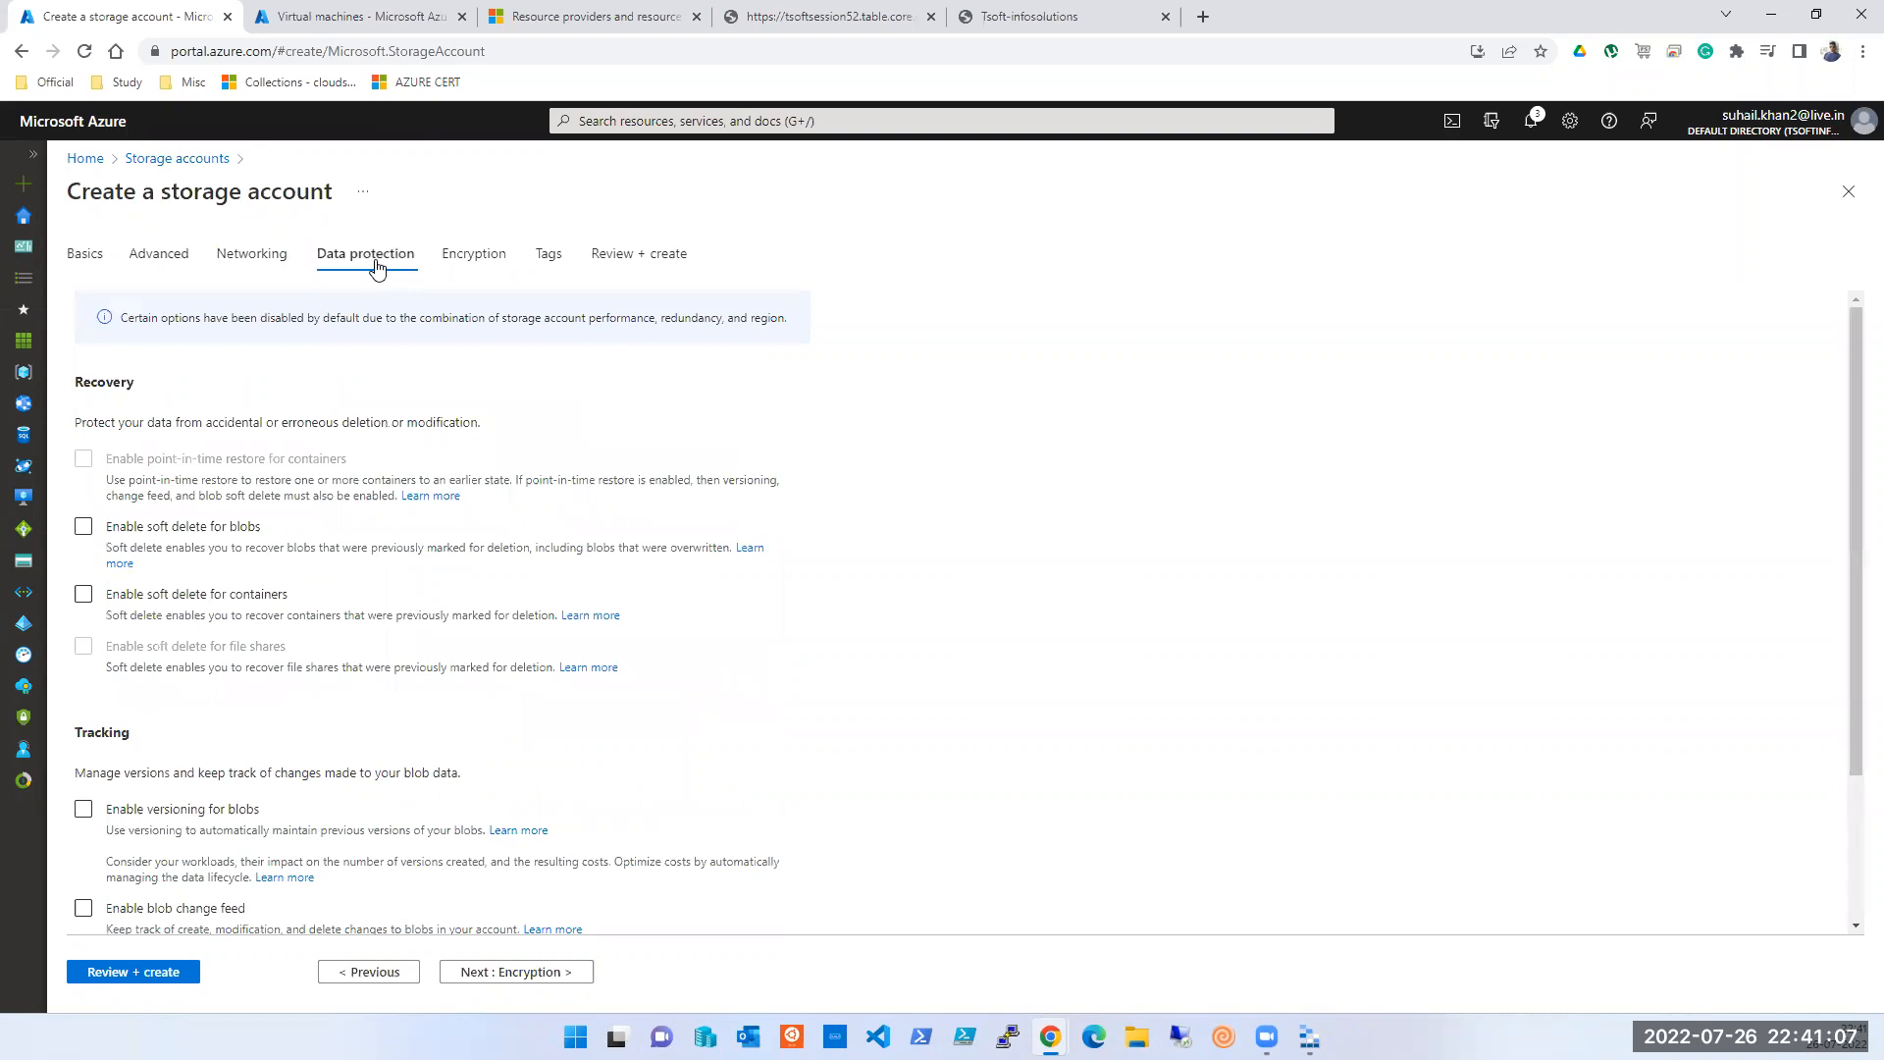
pyautogui.scroll(-2, 475, 727)
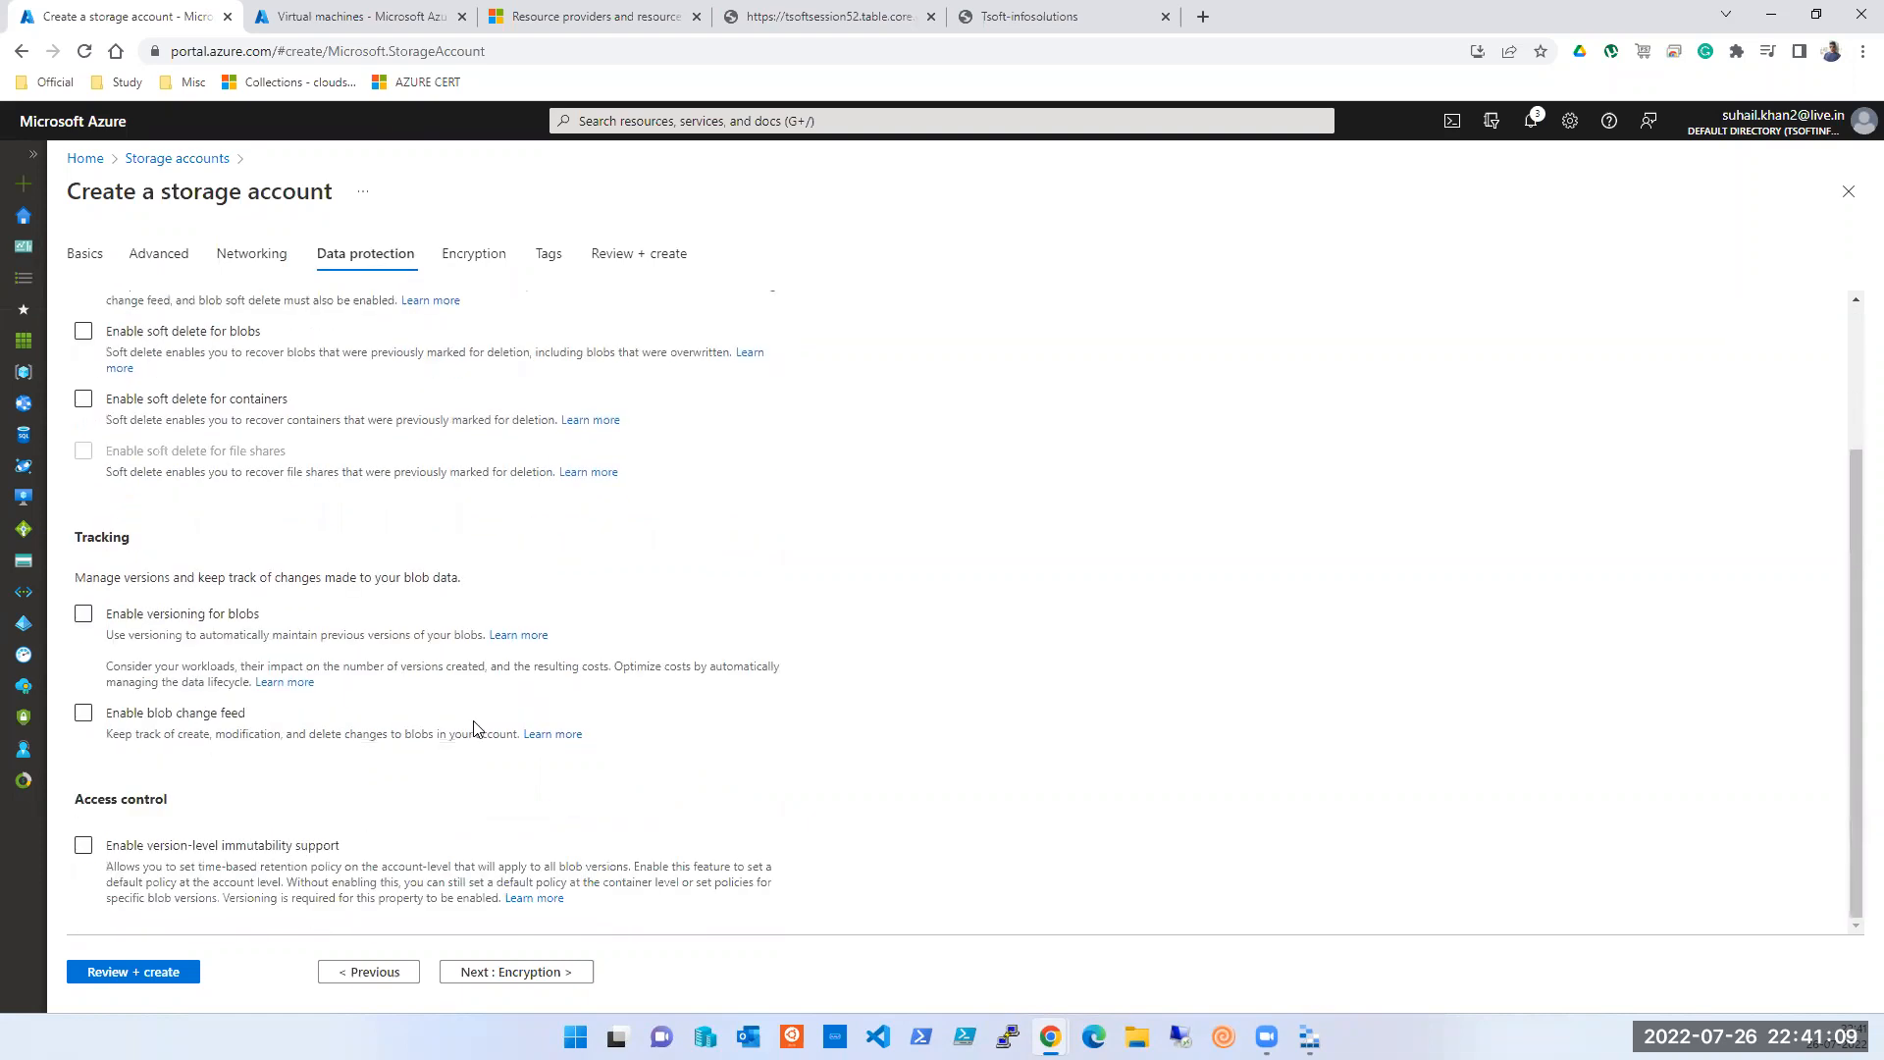
pyautogui.click(379, 18)
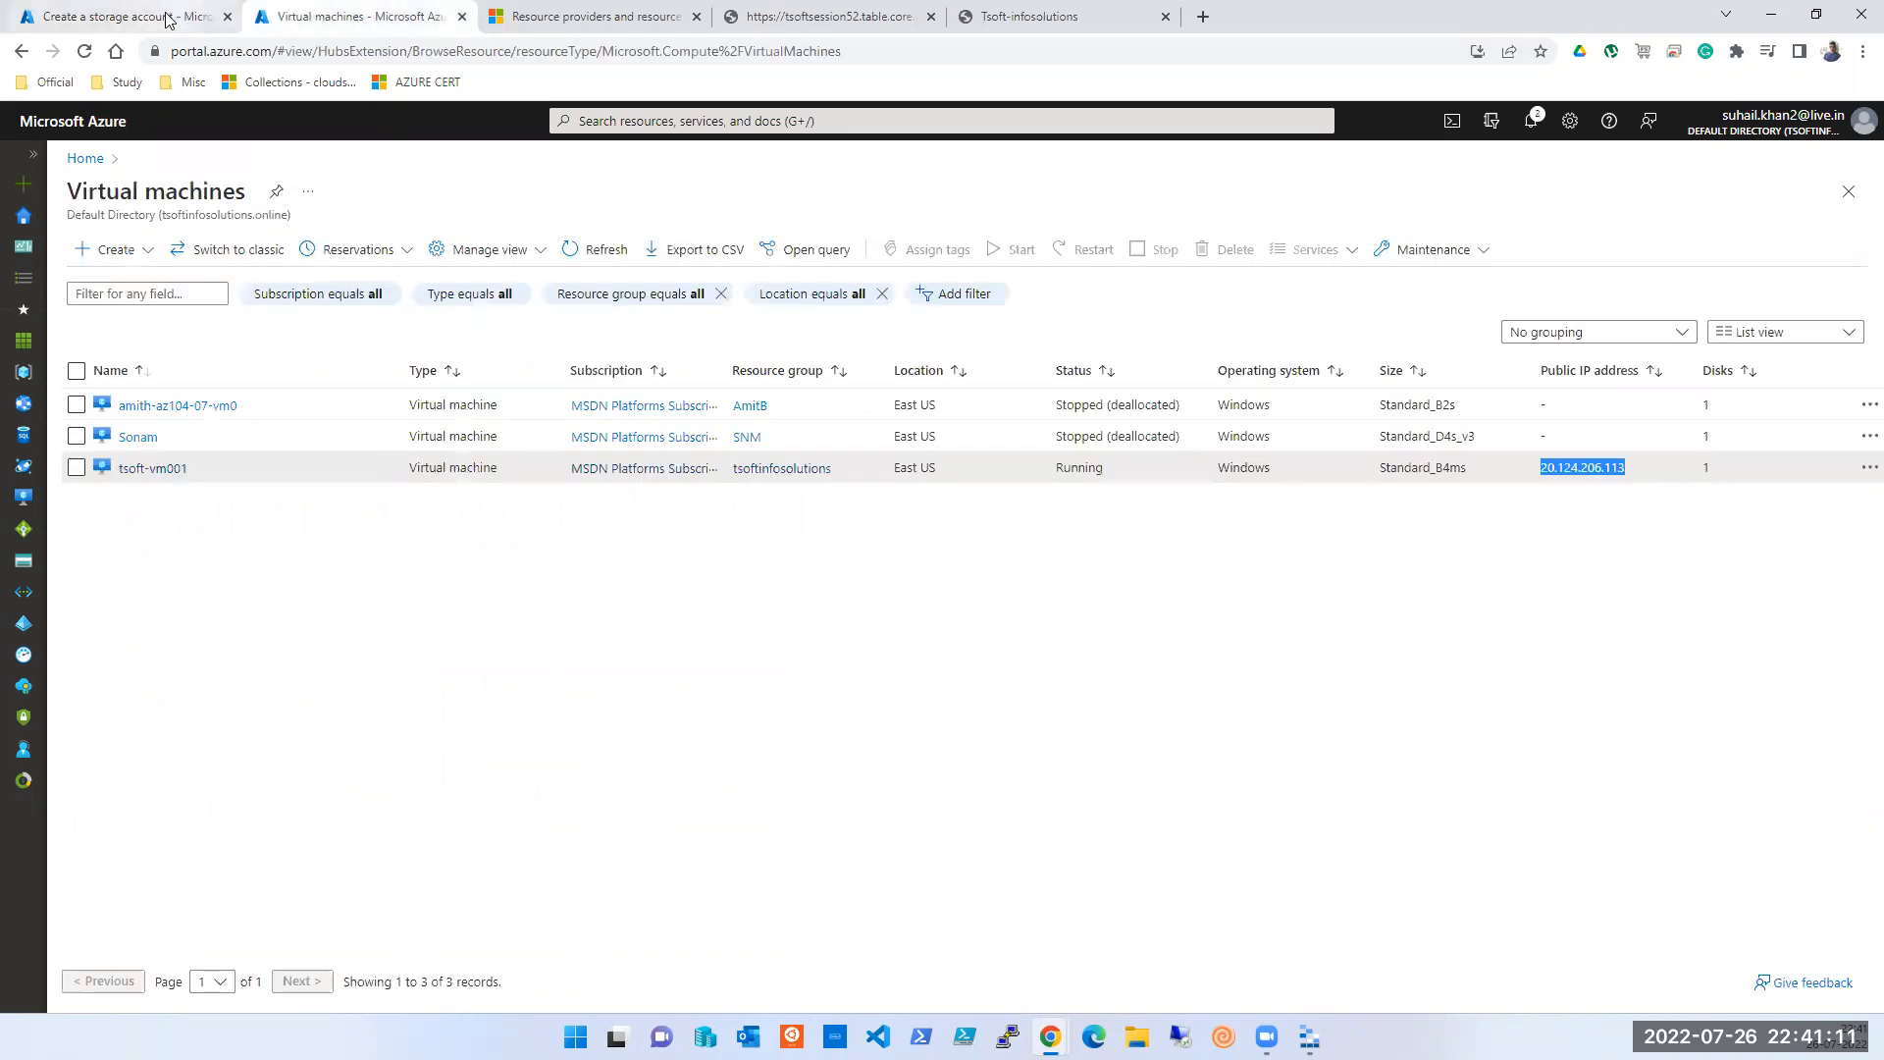
# - Go to Storage accounts from recent services and open the tsoftsession52 overview
pyautogui.click(169, 20)
pyautogui.scroll(2, 673, 147)
pyautogui.click(674, 120)
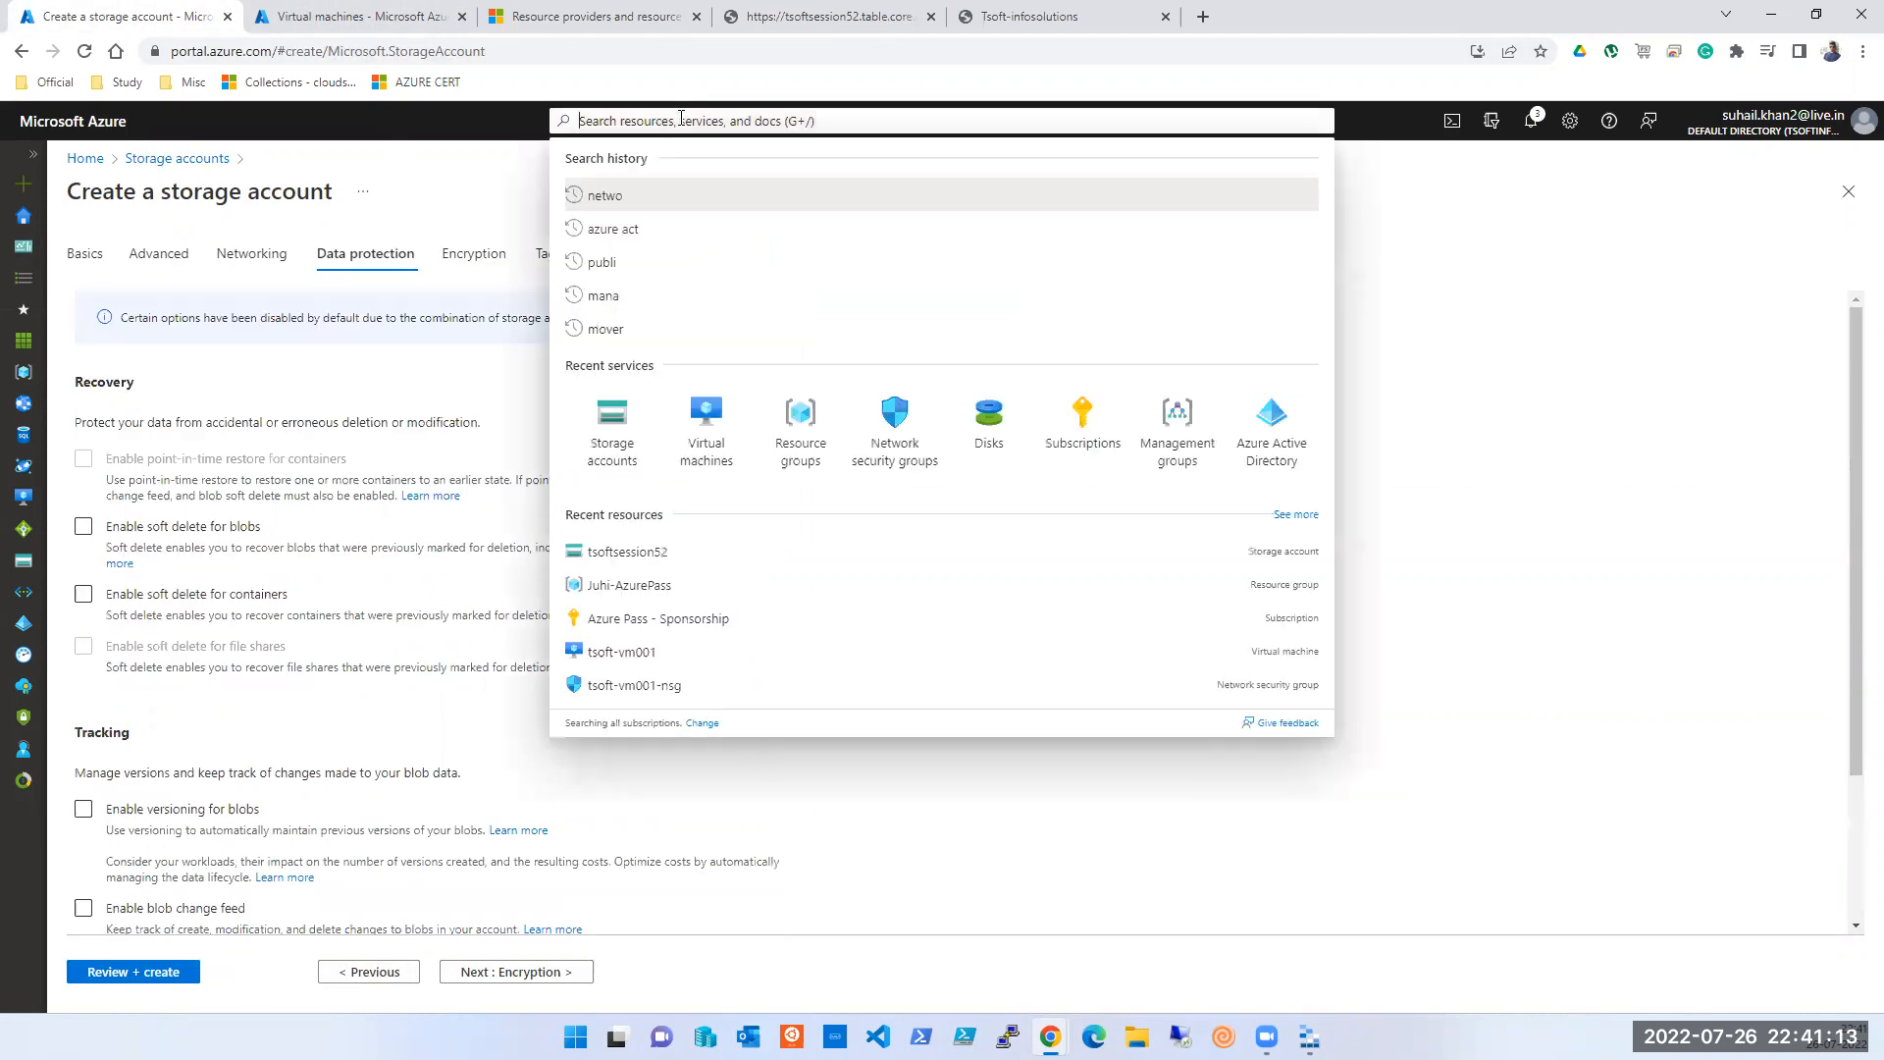
pyautogui.click(628, 450)
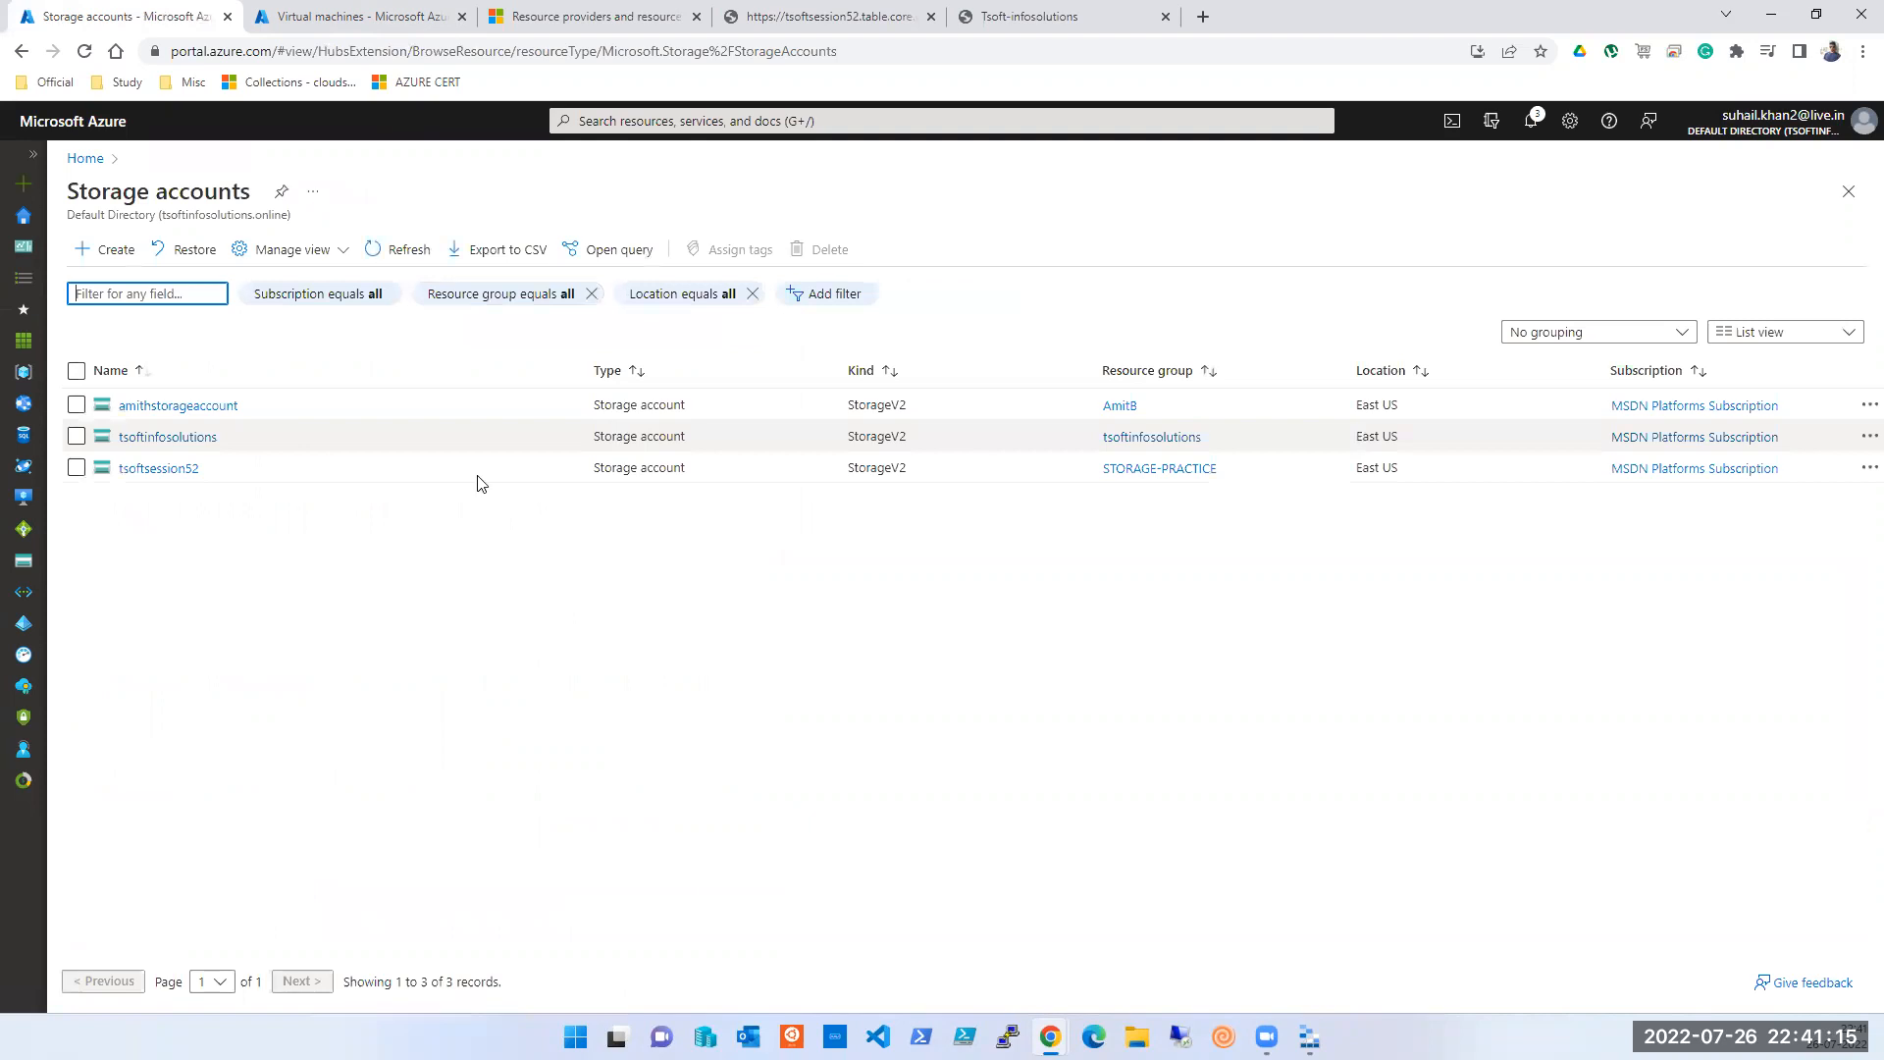
pyautogui.click(151, 473)
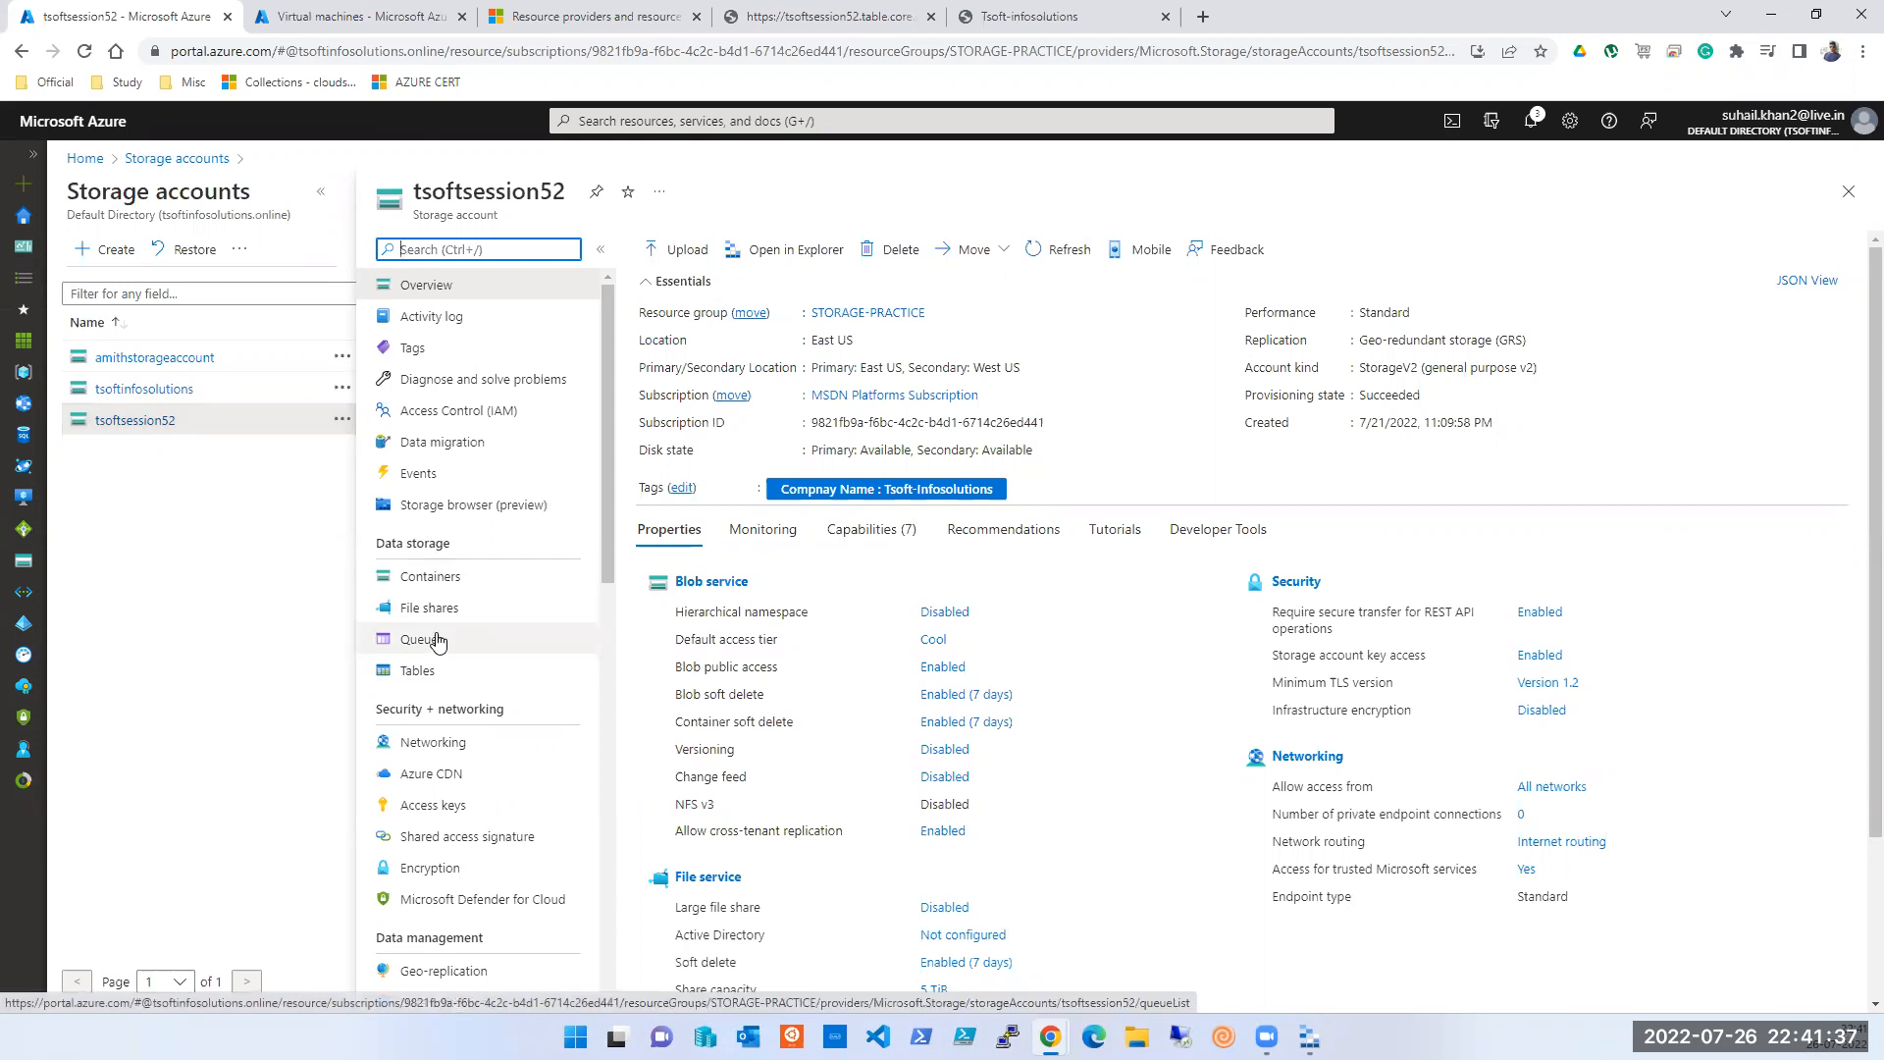
pyautogui.click(142, 463)
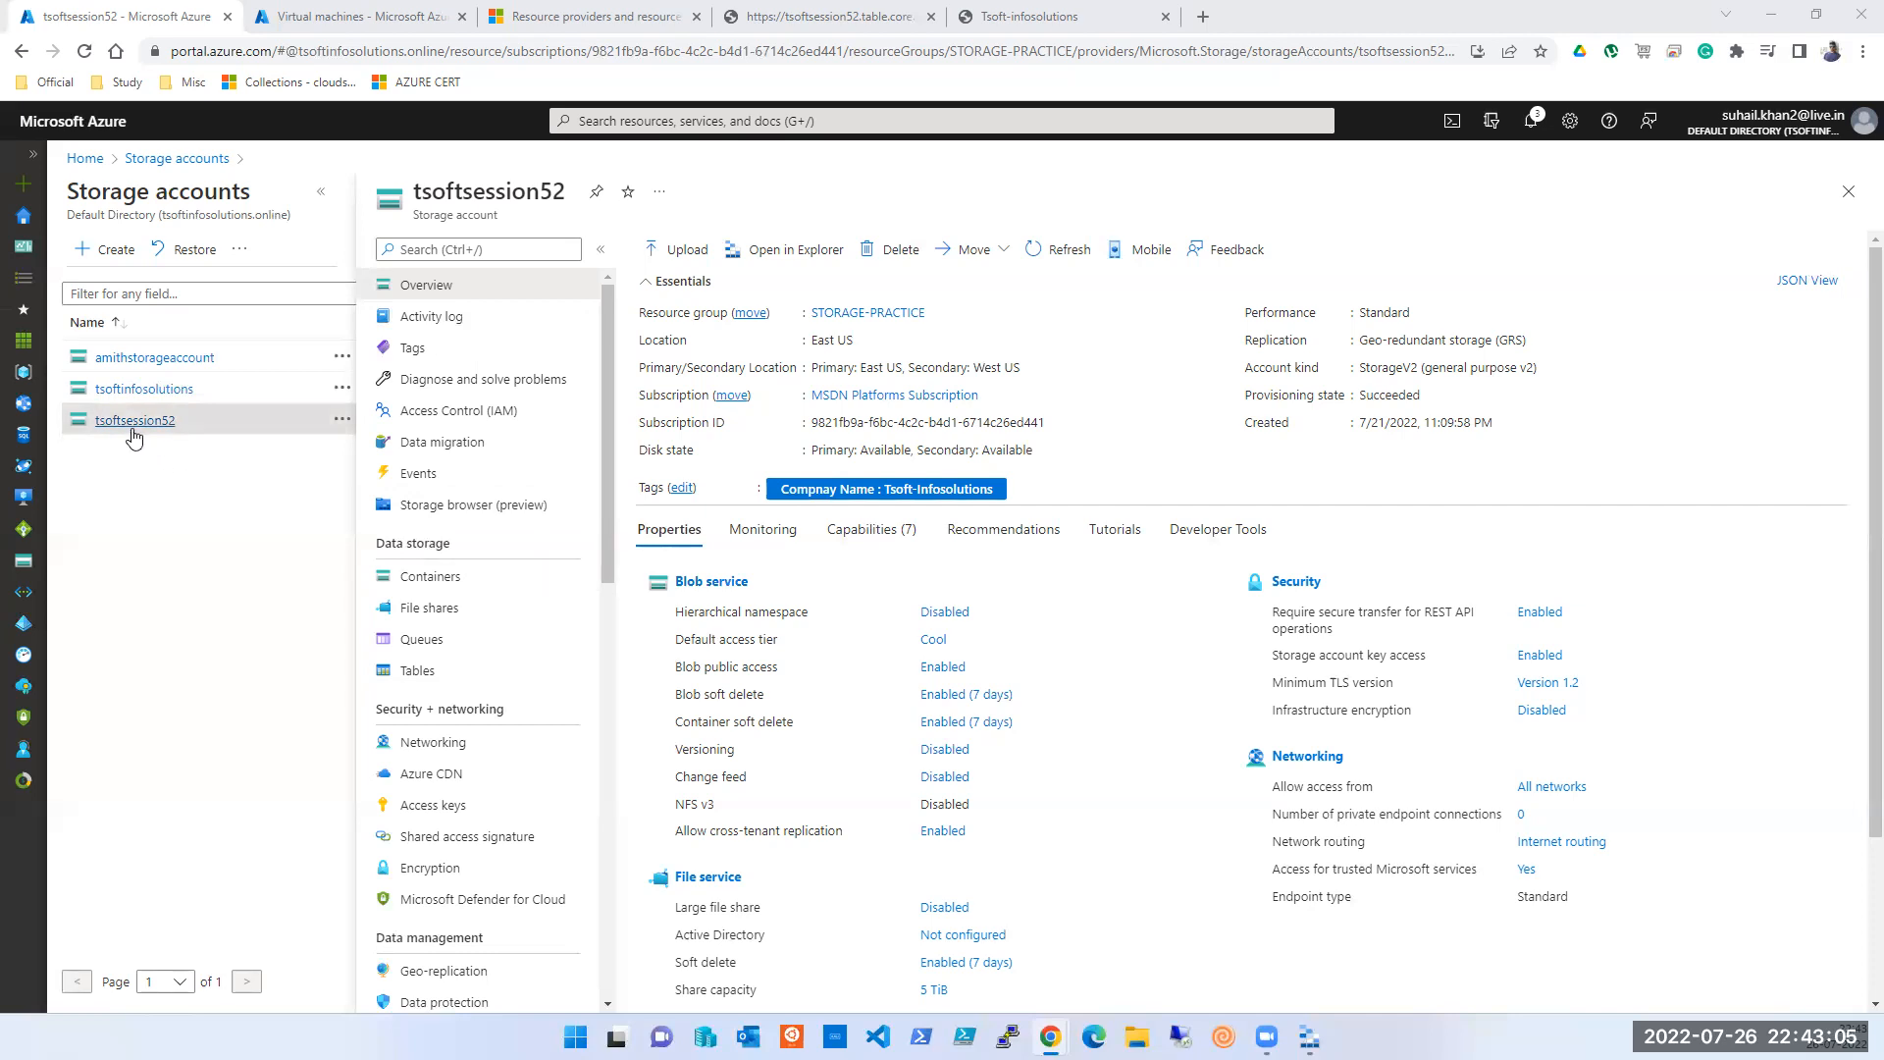
pyautogui.click(419, 673)
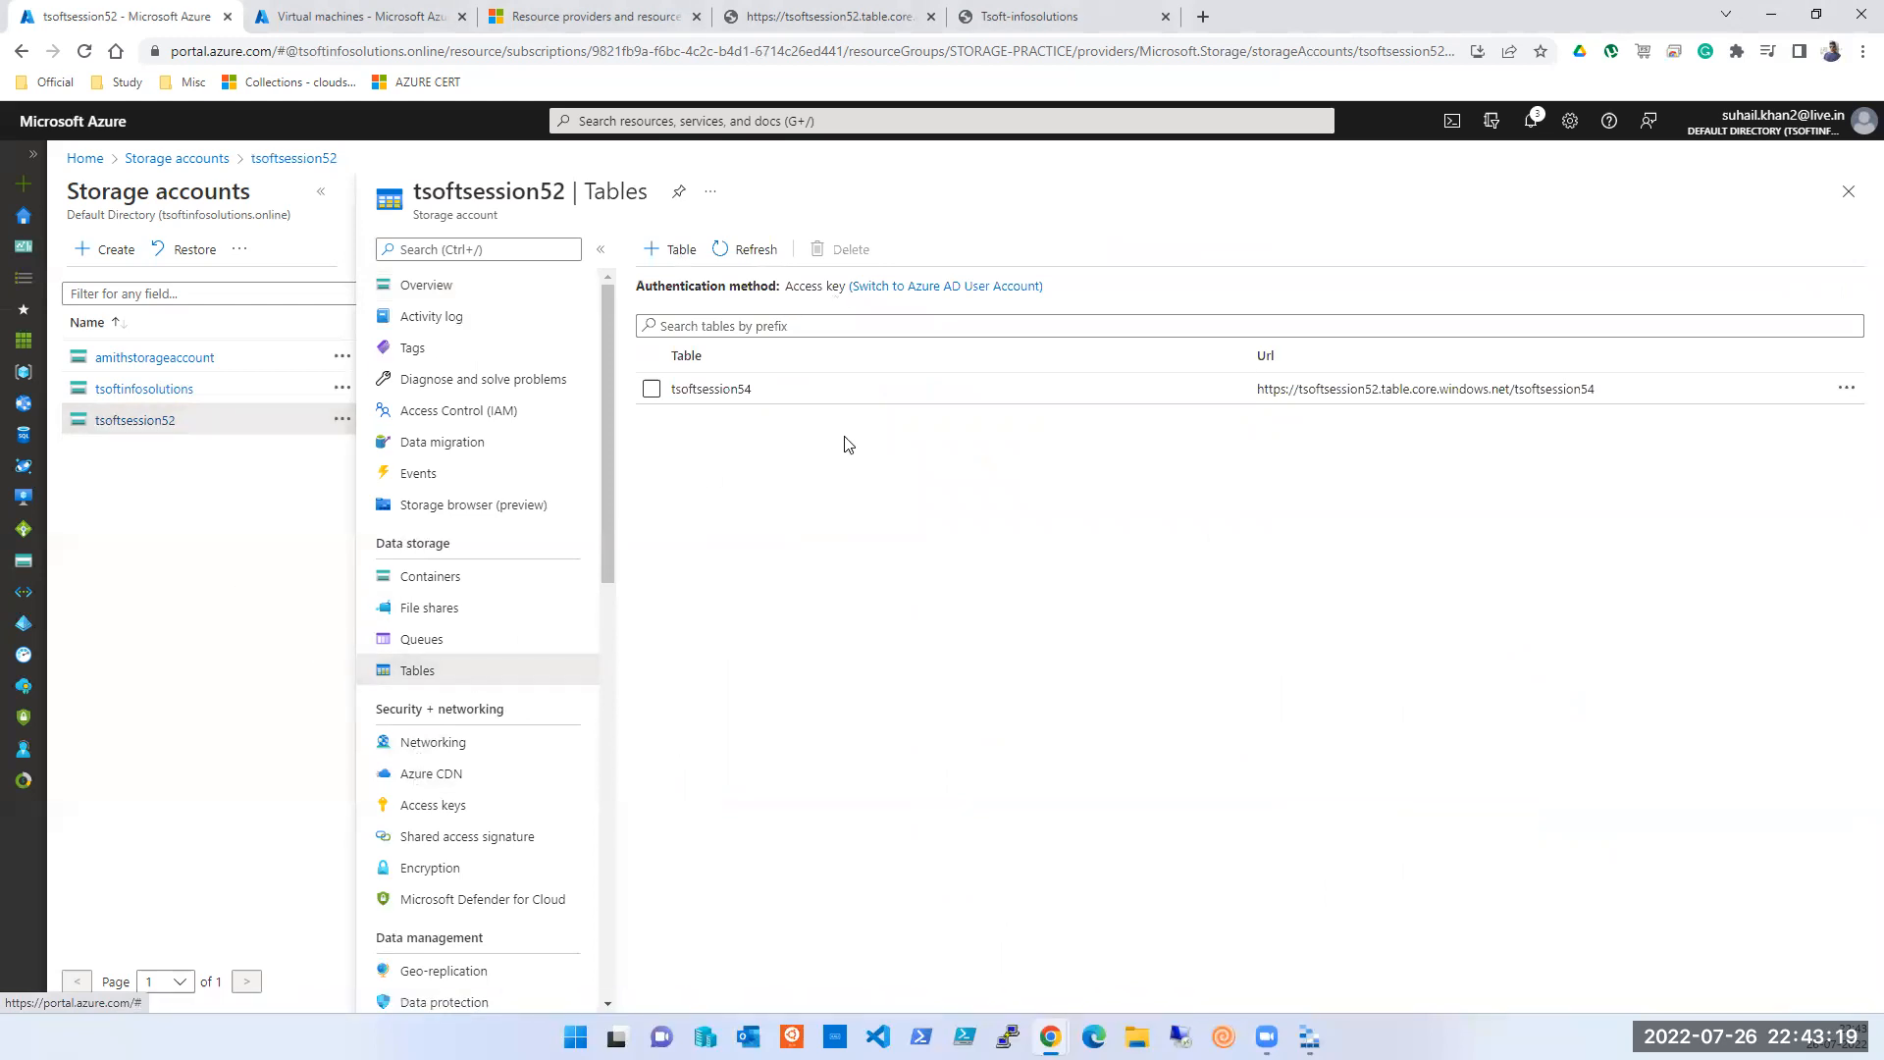
# - Inspect the tsoftsession54 table's URL and its stored access policies
pyautogui.tripleClick(1592, 390)
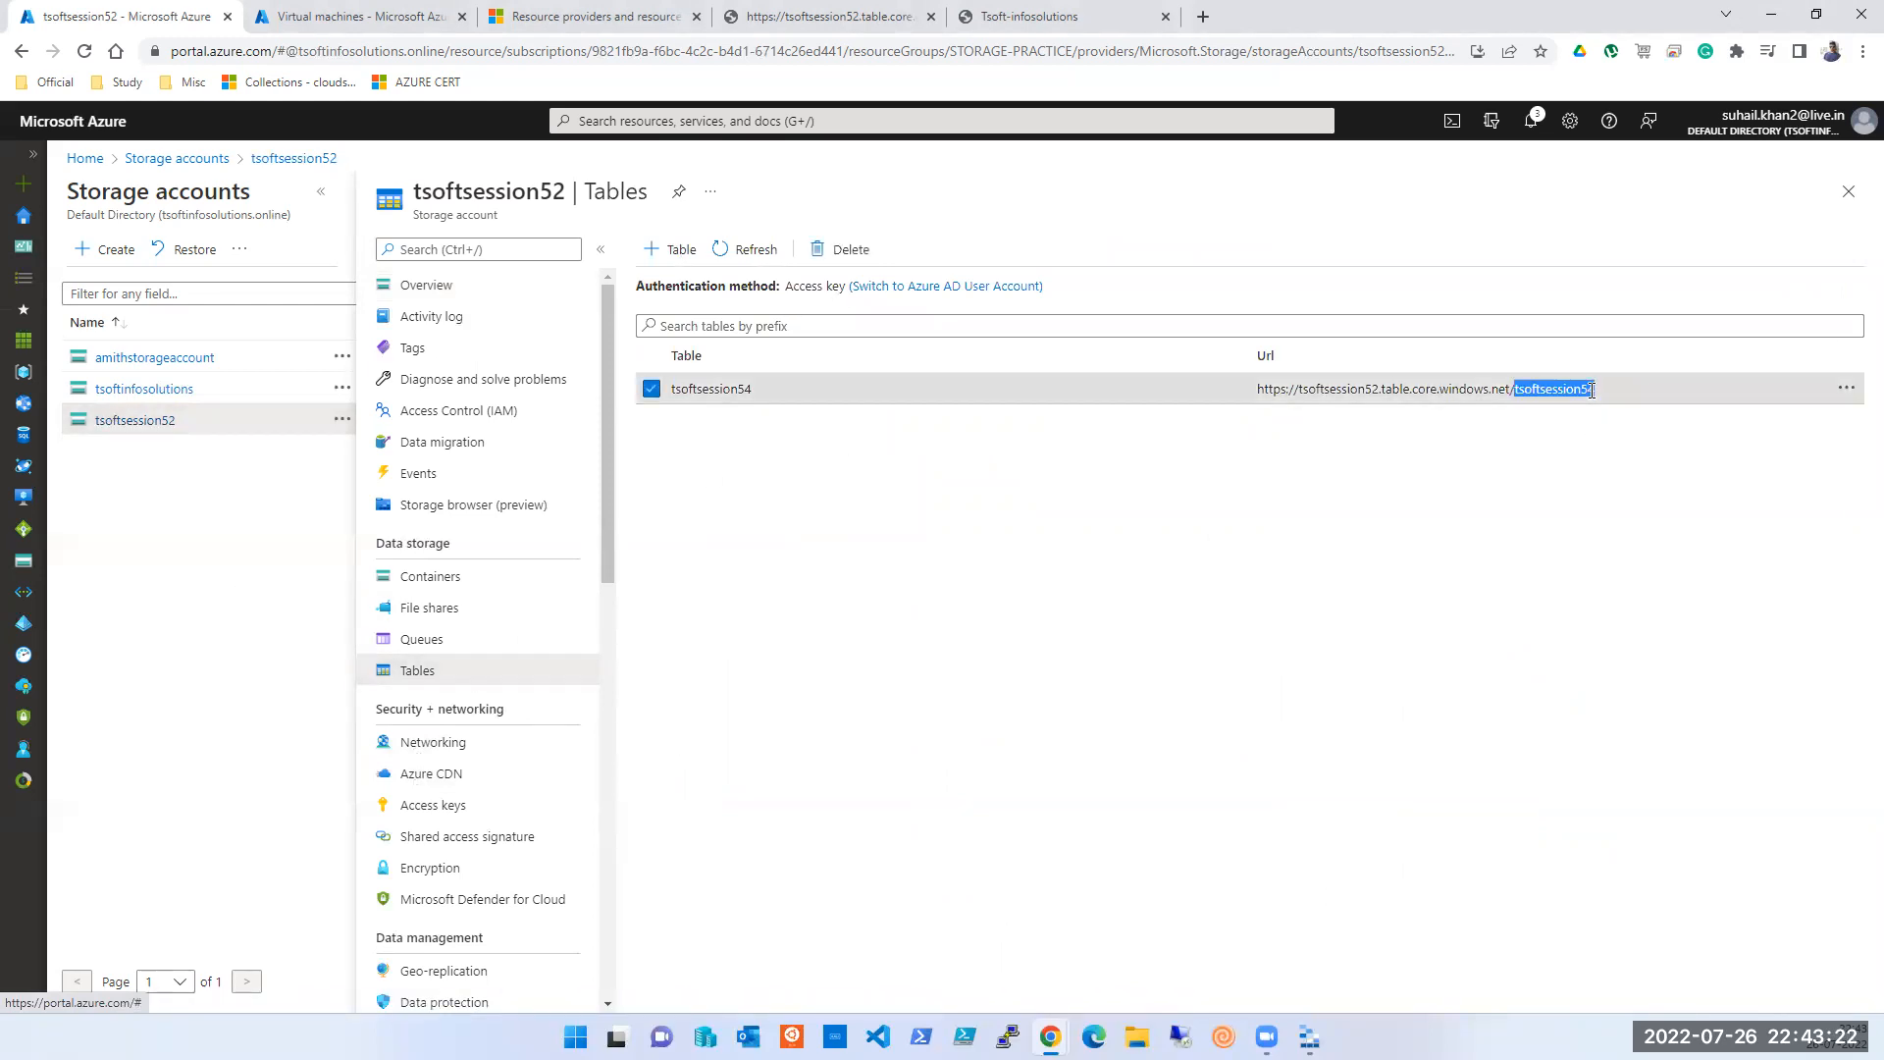
pyautogui.click(1376, 398)
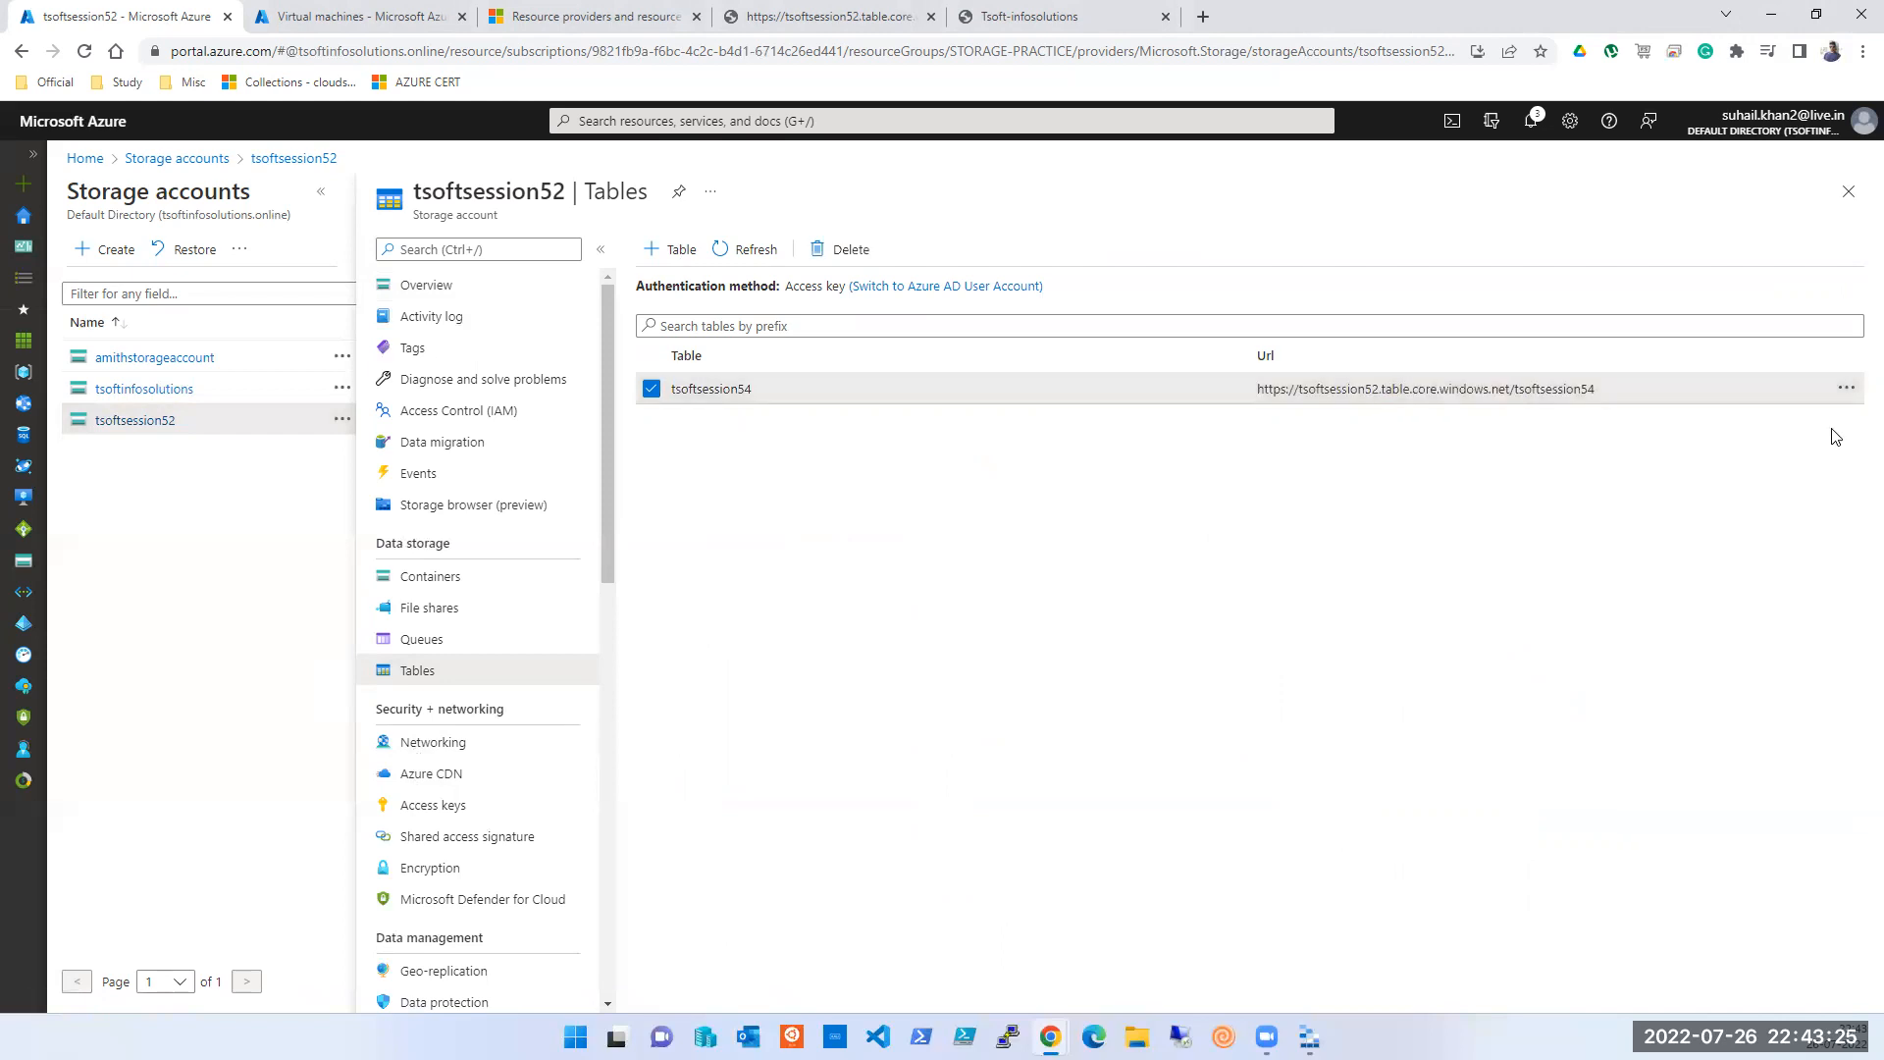
pyautogui.click(1846, 387)
pyautogui.click(1770, 408)
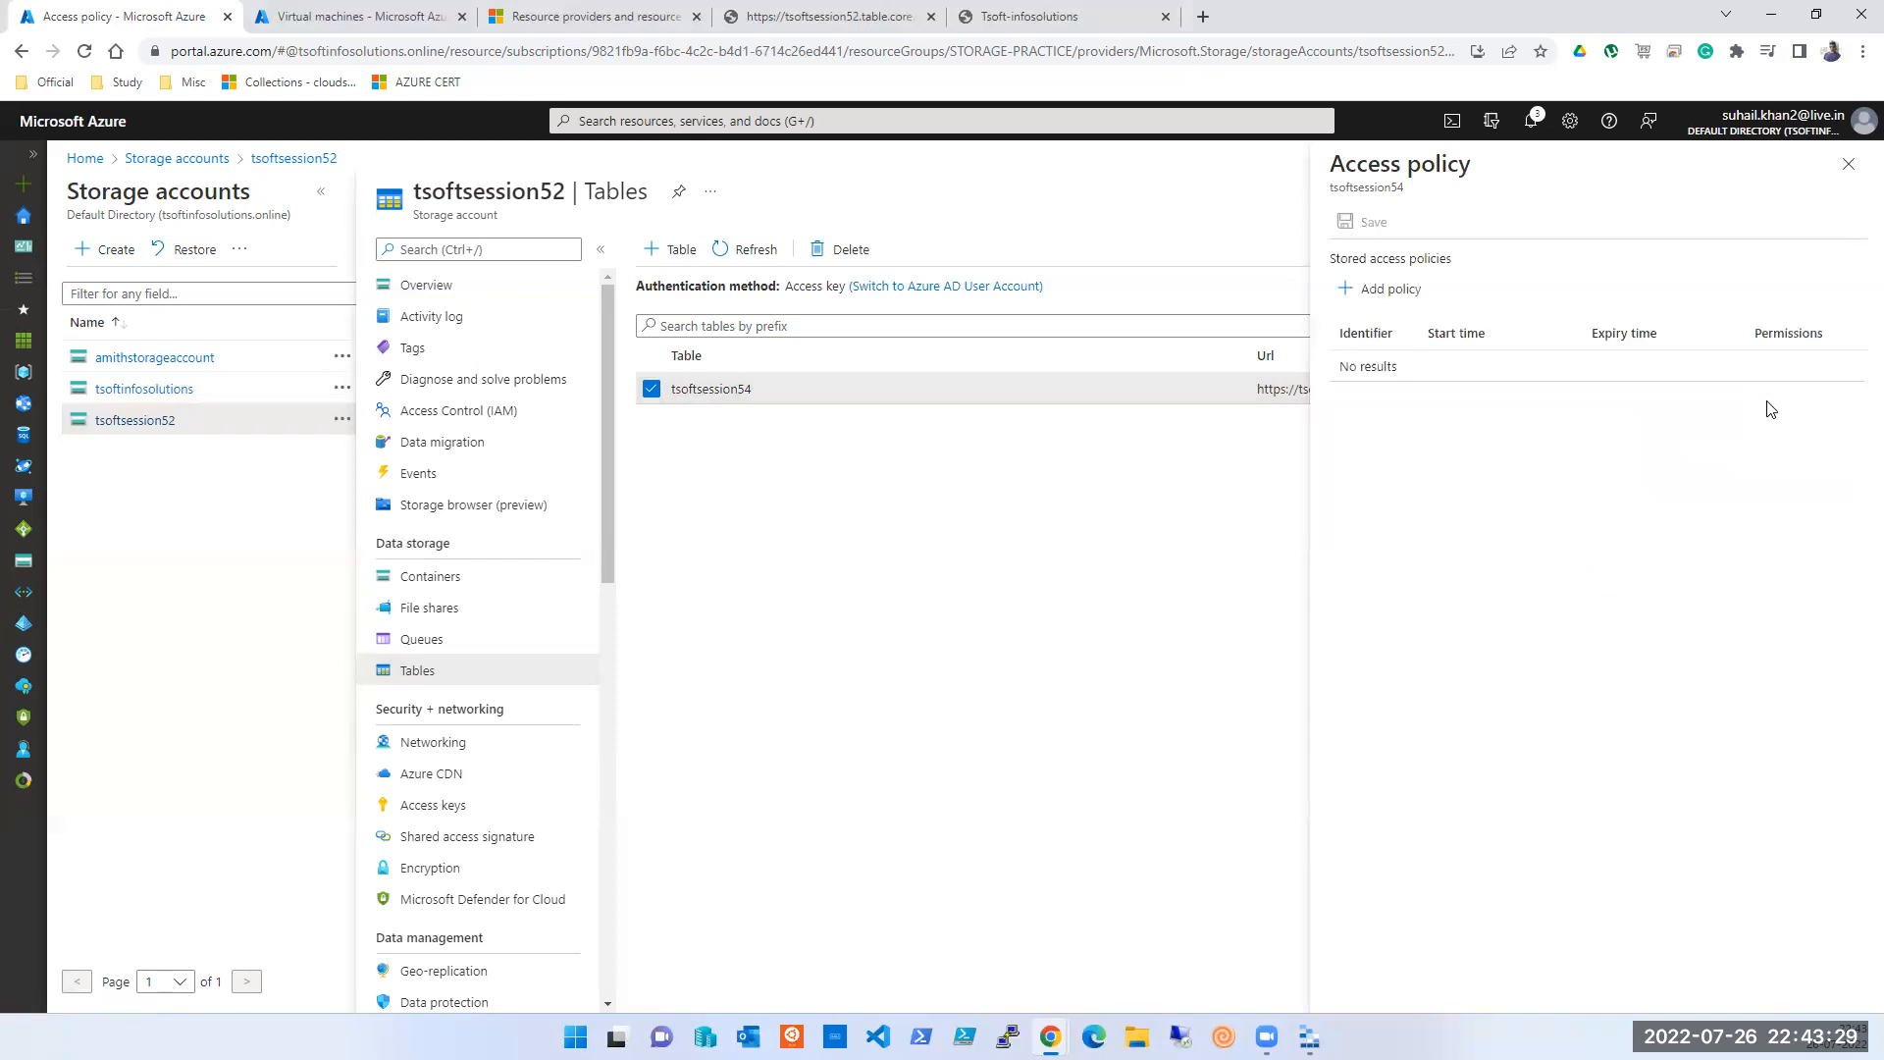
# - Refresh the tables list and open the tsoftsession52 Storage browser
pyautogui.click(1849, 164)
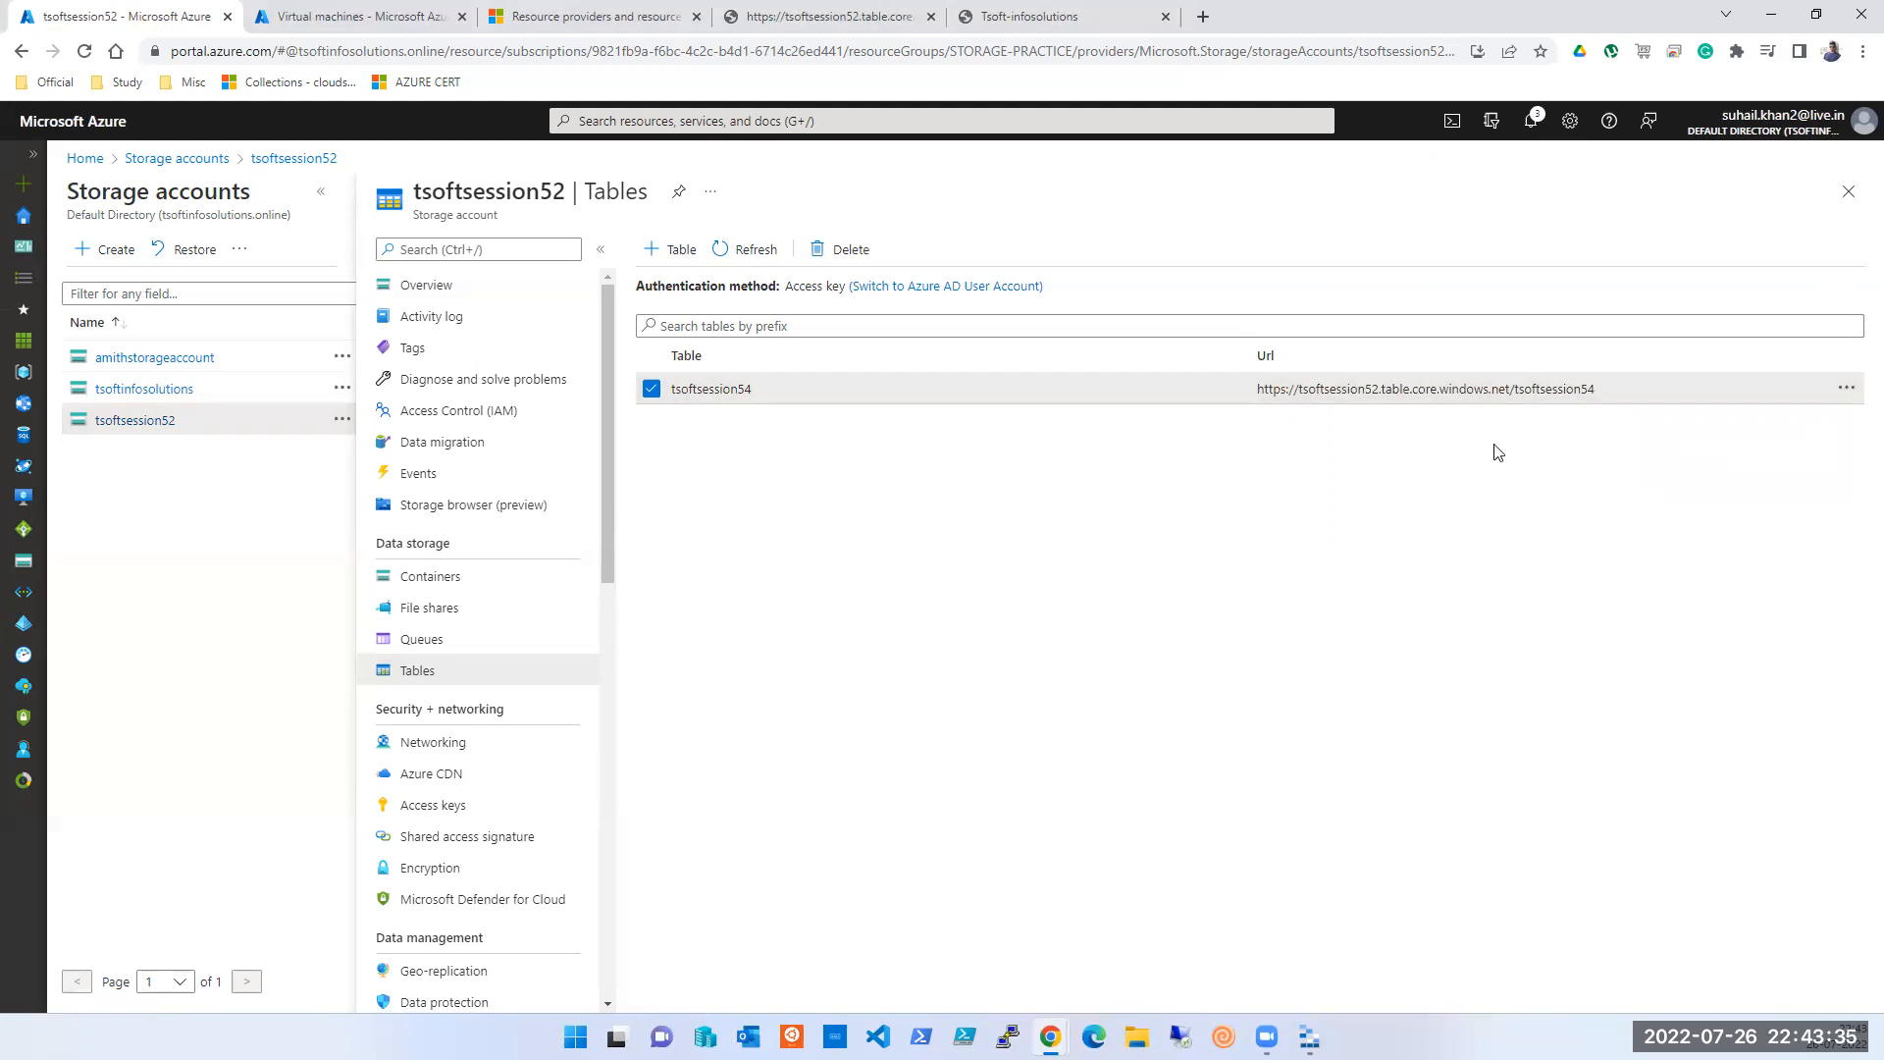
pyautogui.click(746, 261)
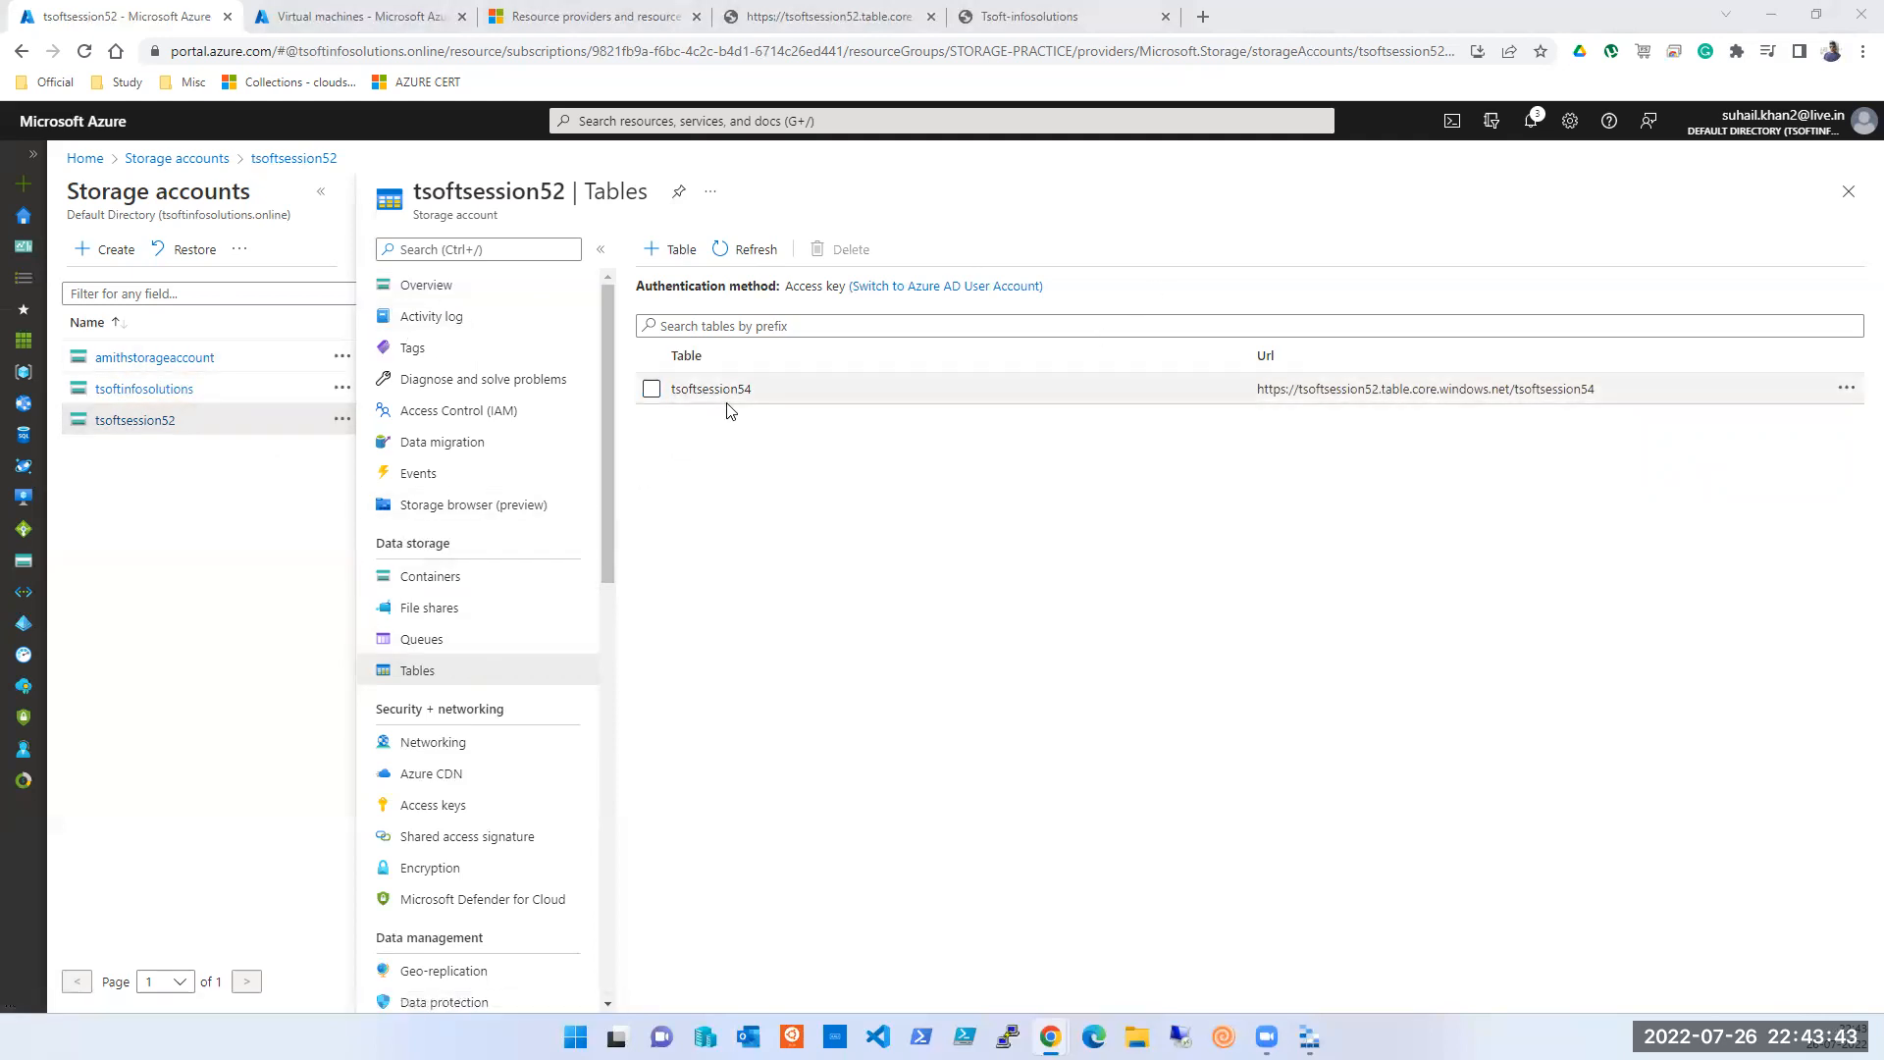
pyautogui.click(457, 512)
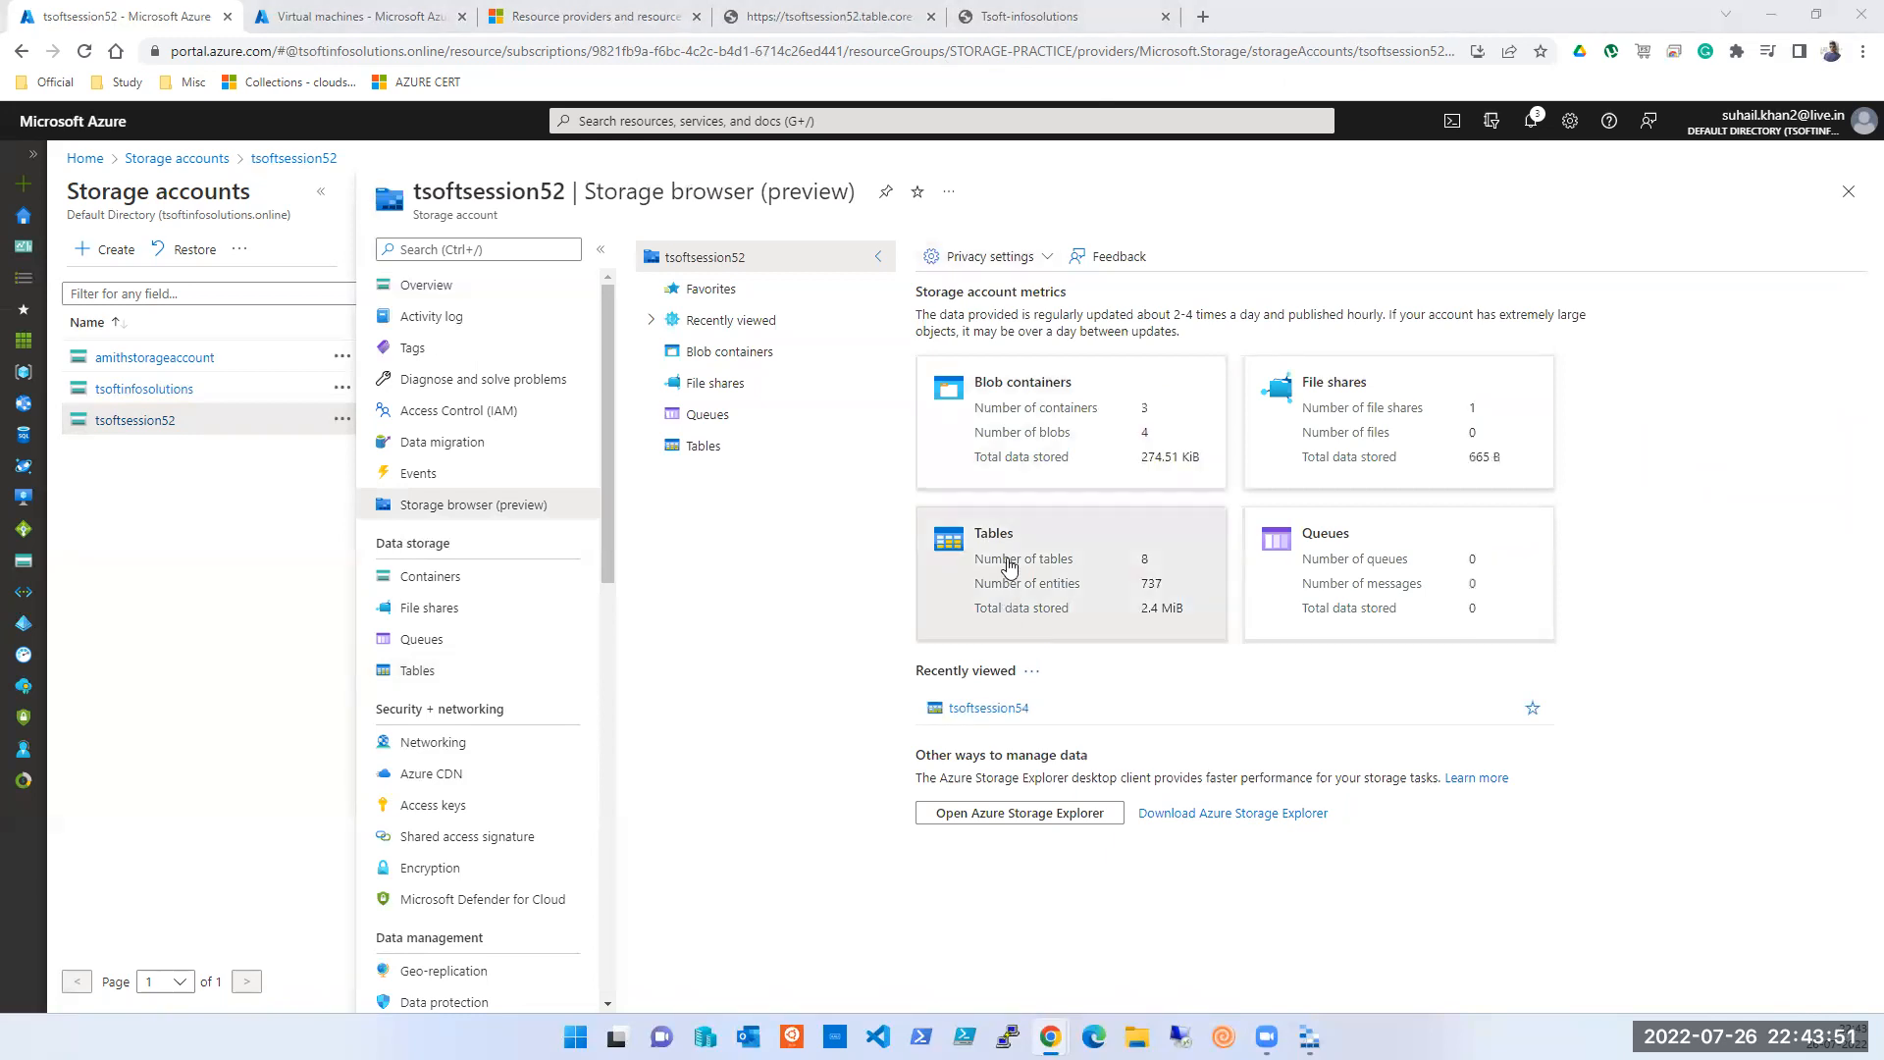
# - Insert an entity into tsoftsession54 with a person's name, Location Balewadi and Company IBM
pyautogui.click(1011, 723)
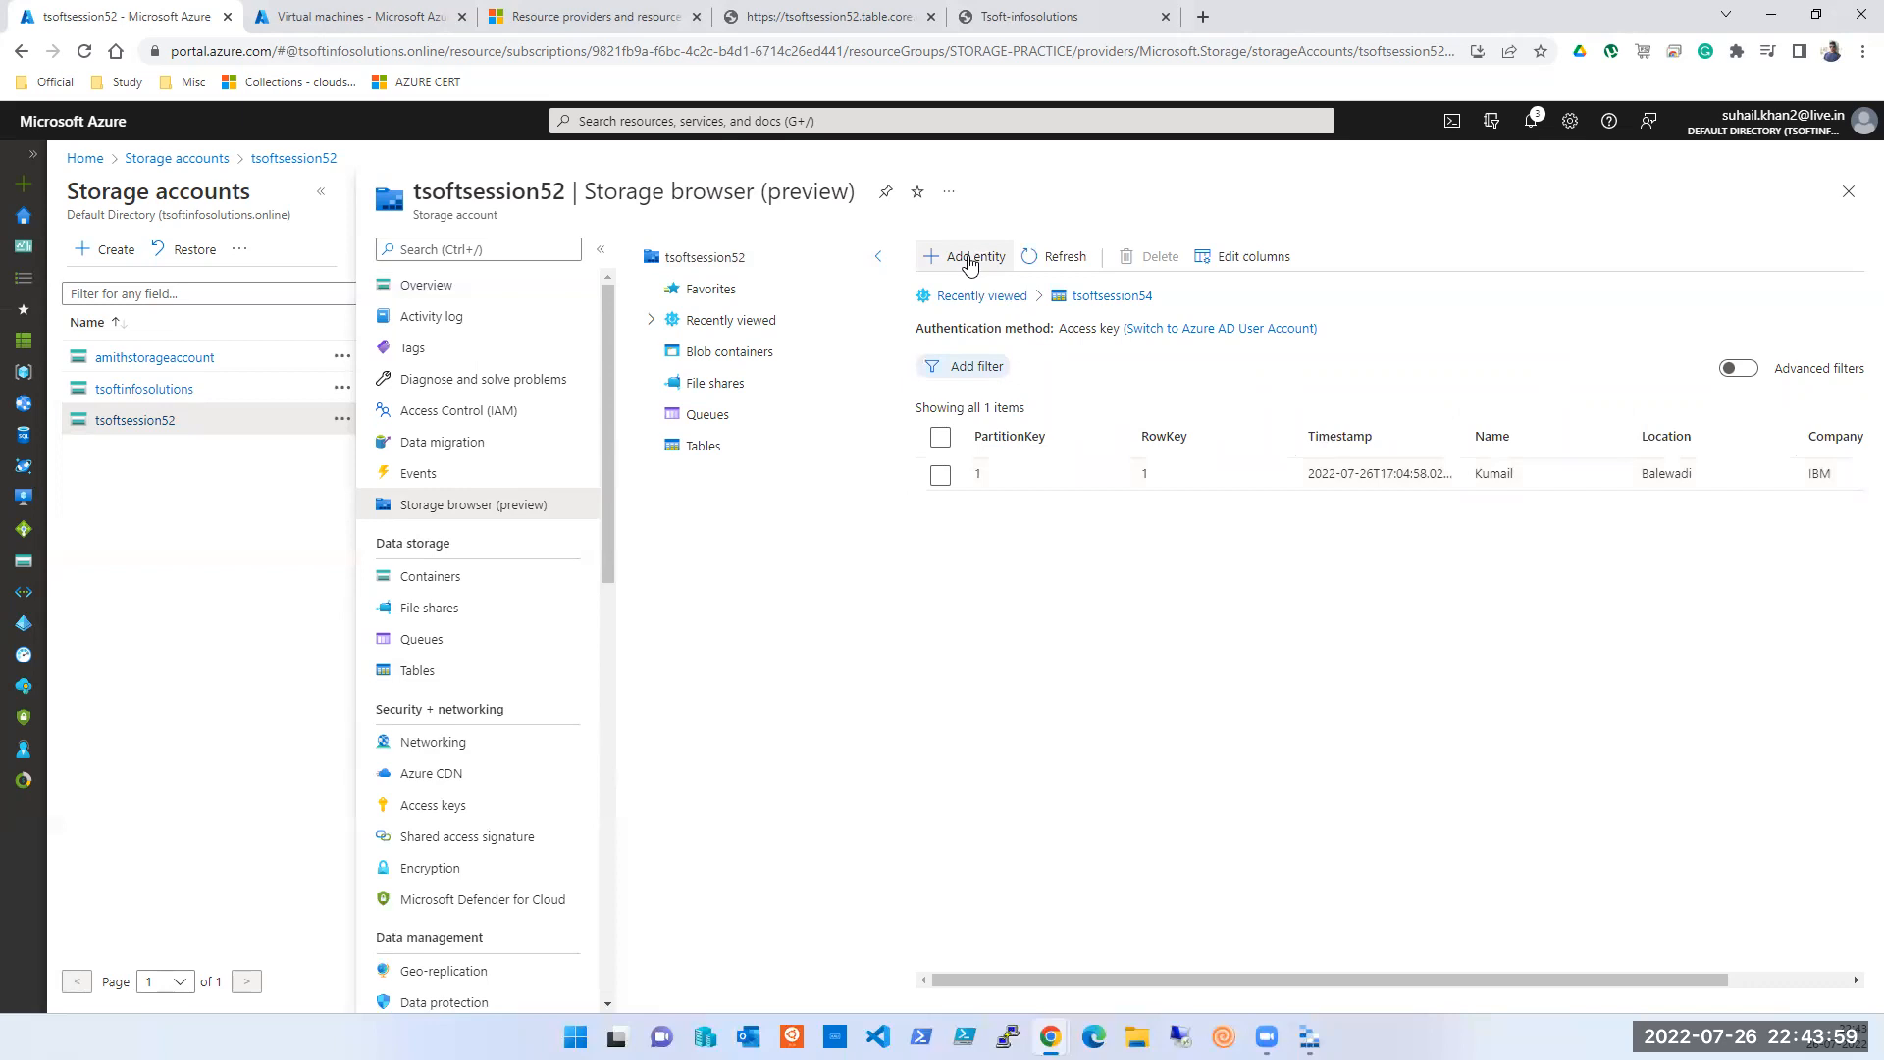
pyautogui.click(969, 257)
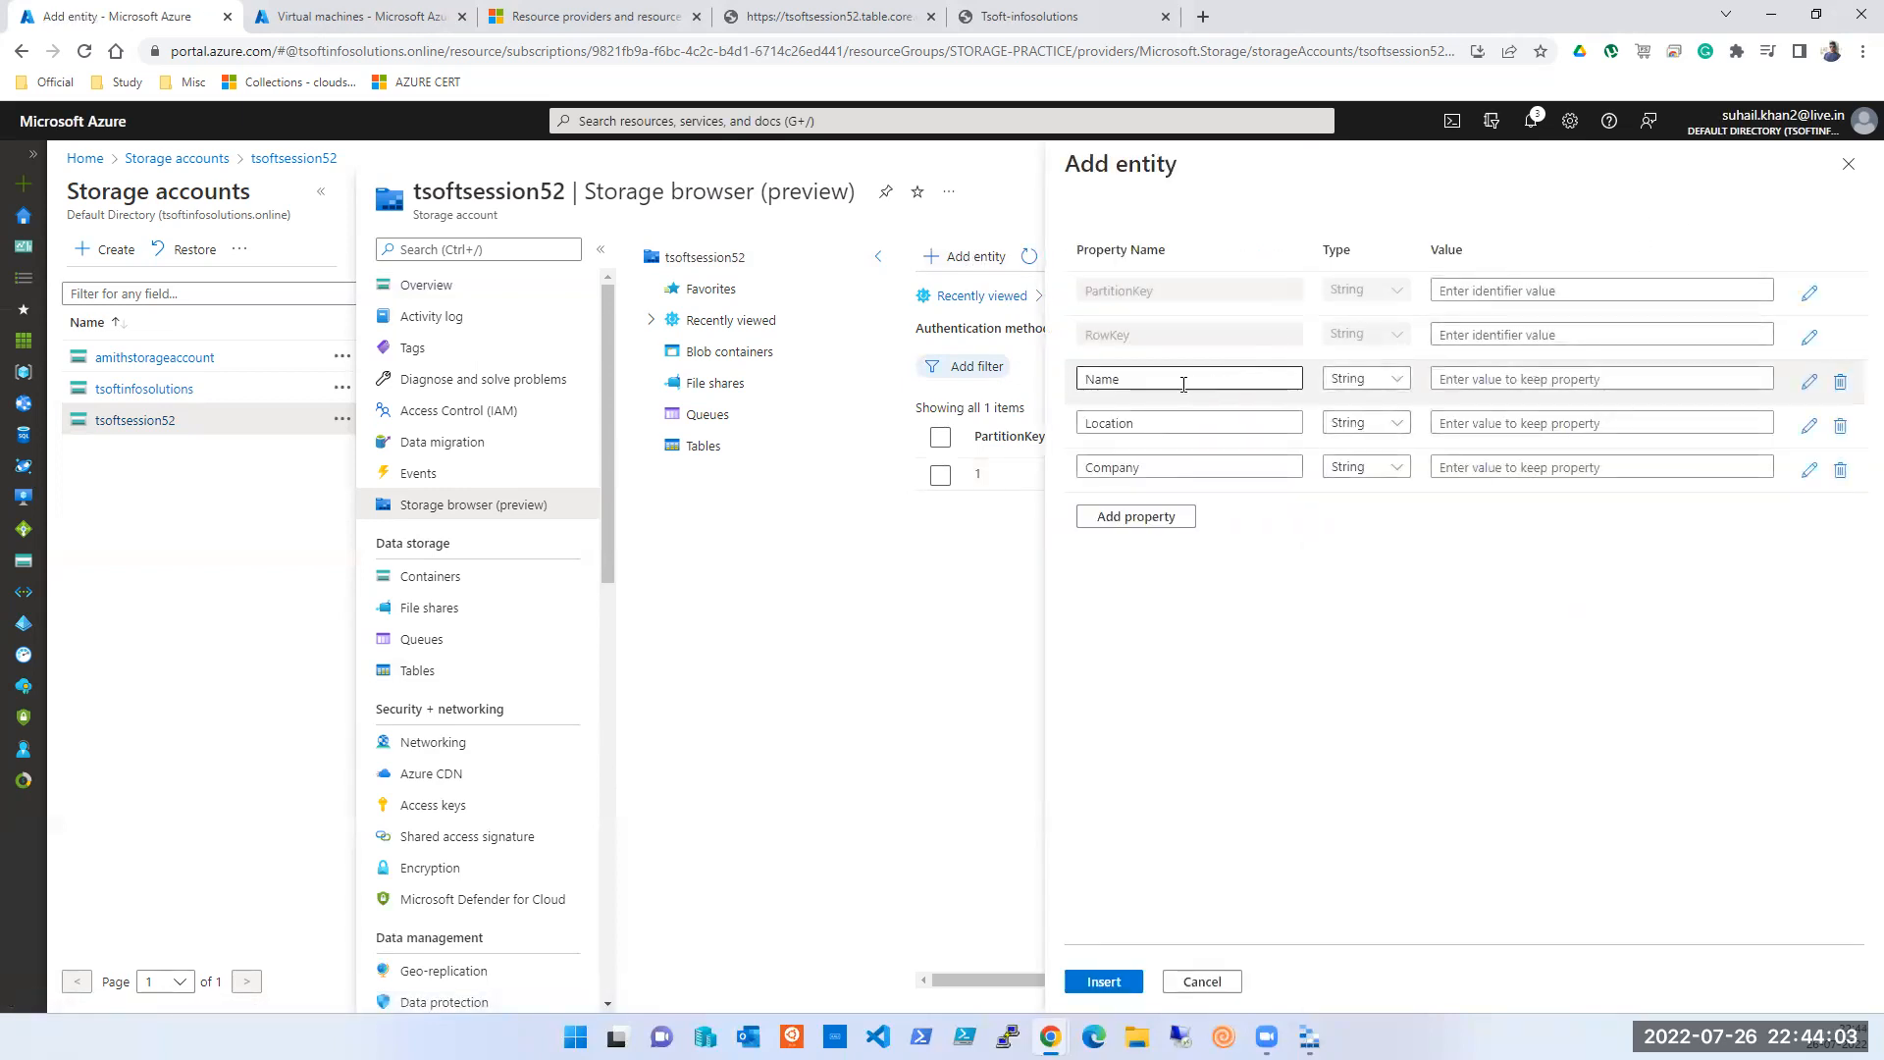
pyautogui.click(1496, 382)
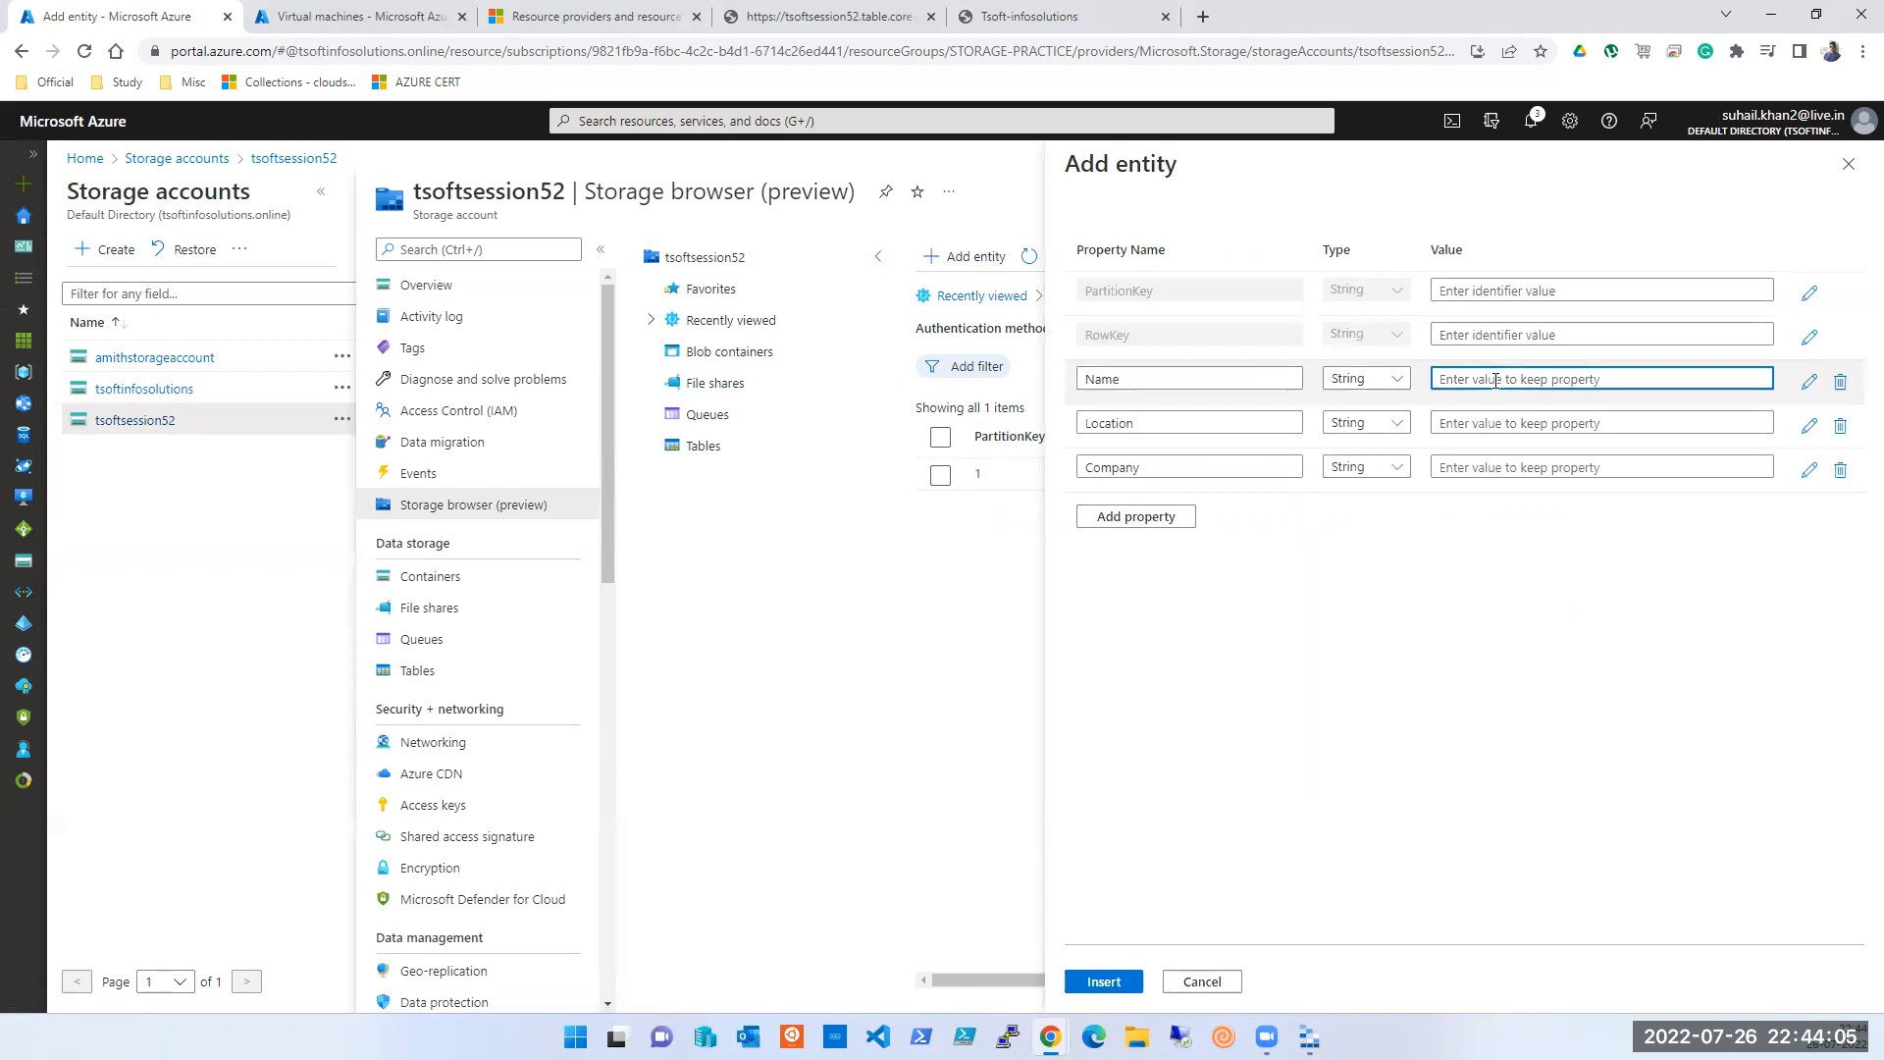
pyautogui.write('Kumail')
pyautogui.press('Tab')
pyautogui.click(1507, 423)
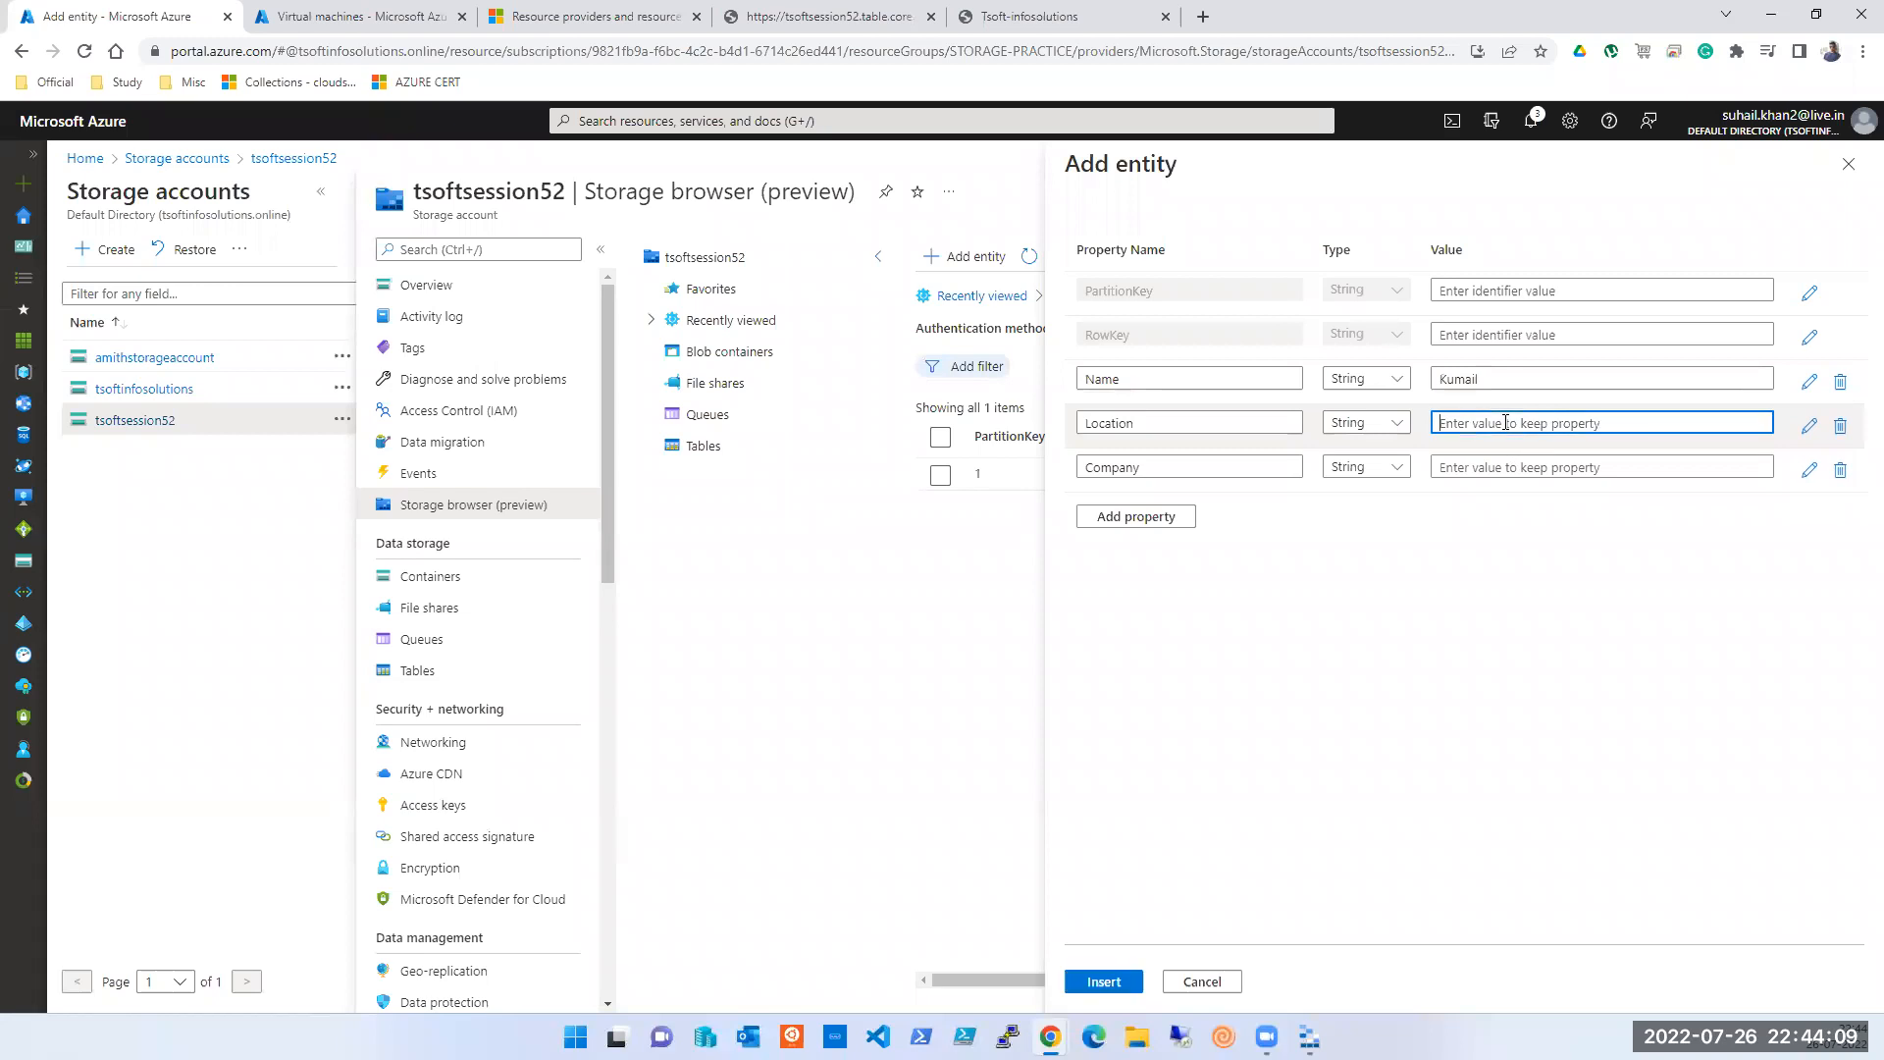
pyautogui.write('Balewadi')
pyautogui.click(1543, 468)
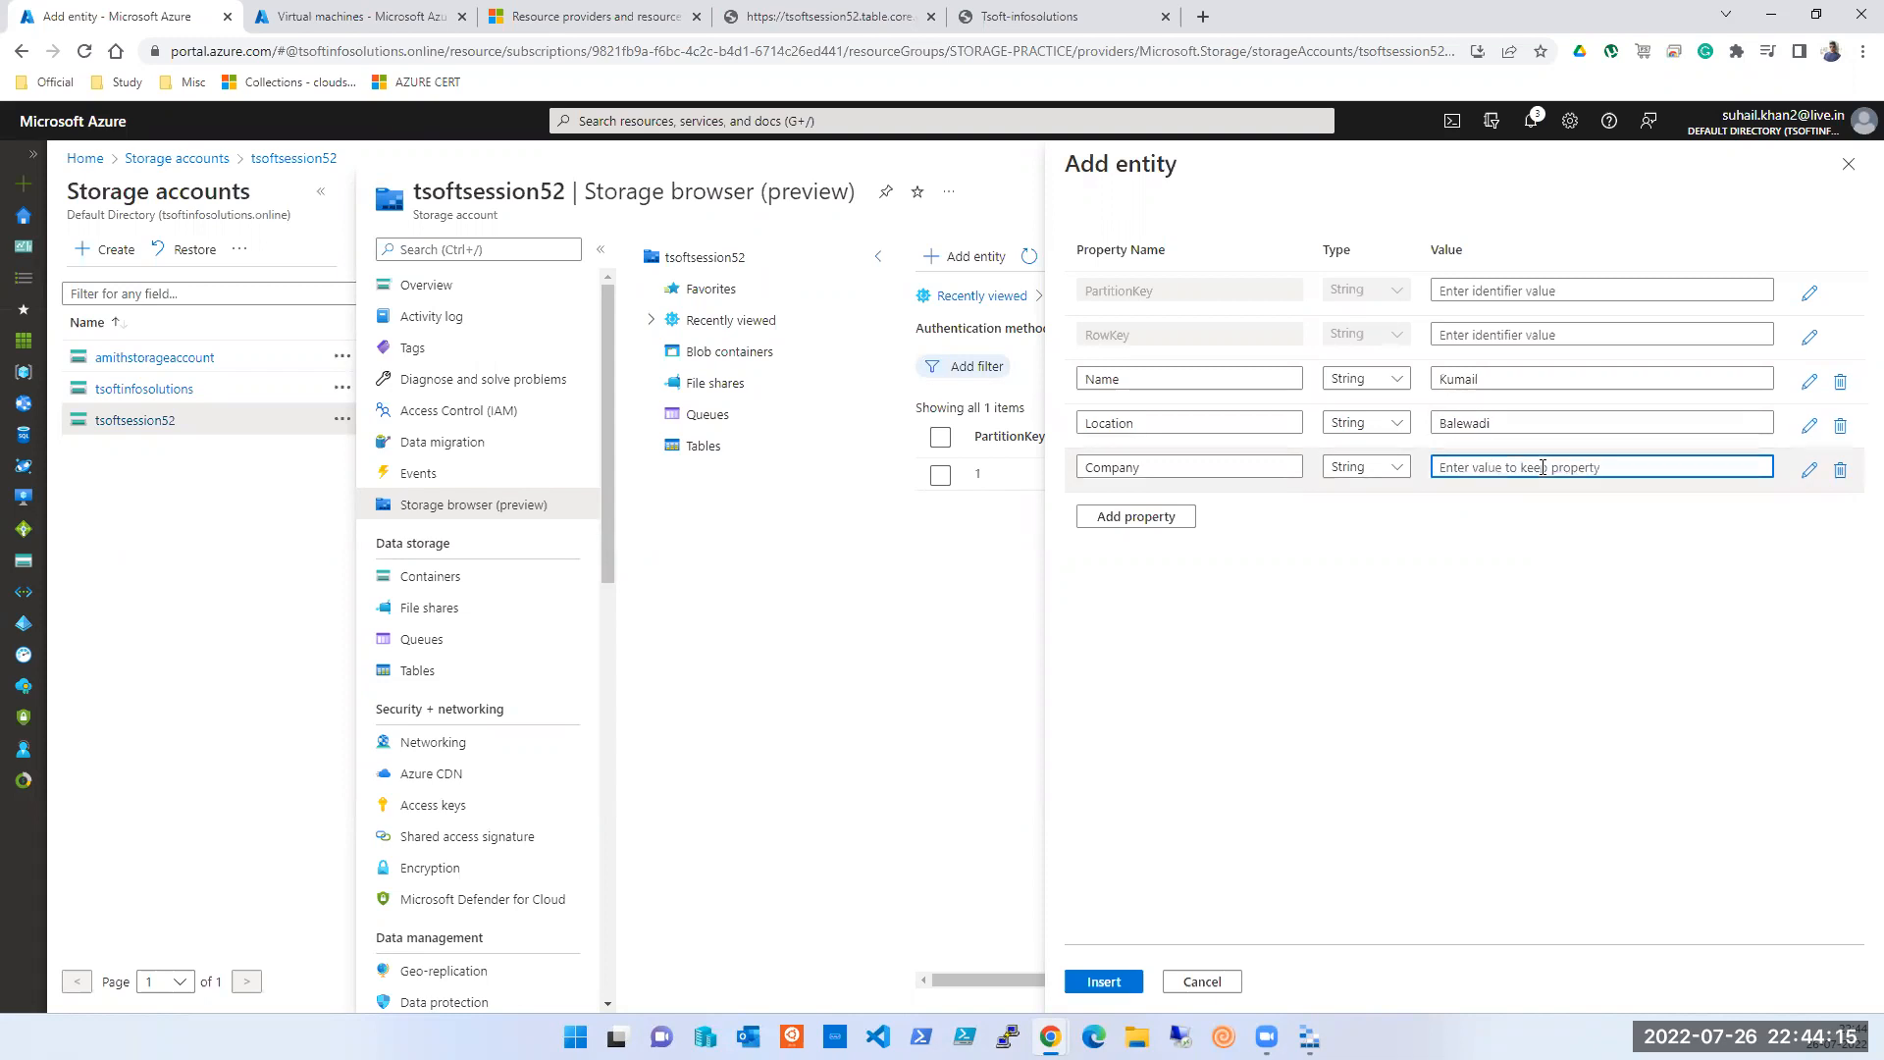
pyautogui.write('IBM')
pyautogui.click(1103, 983)
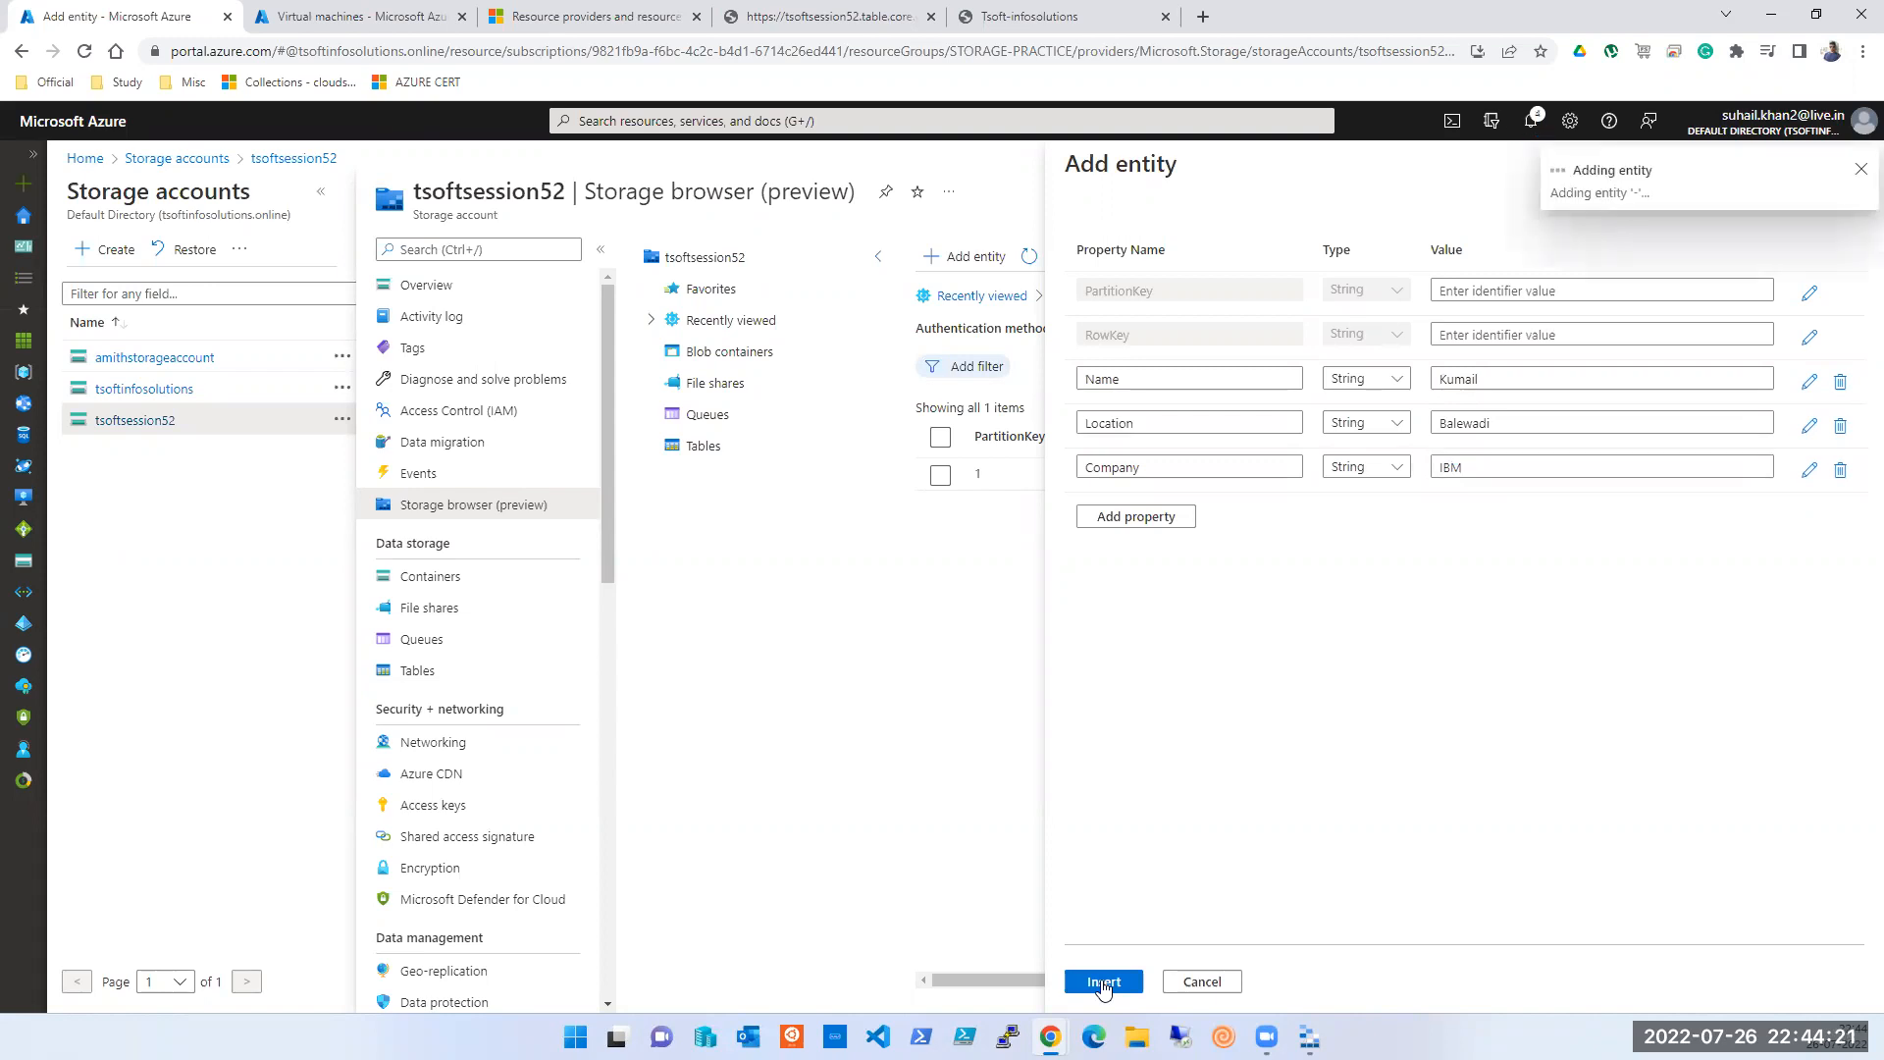
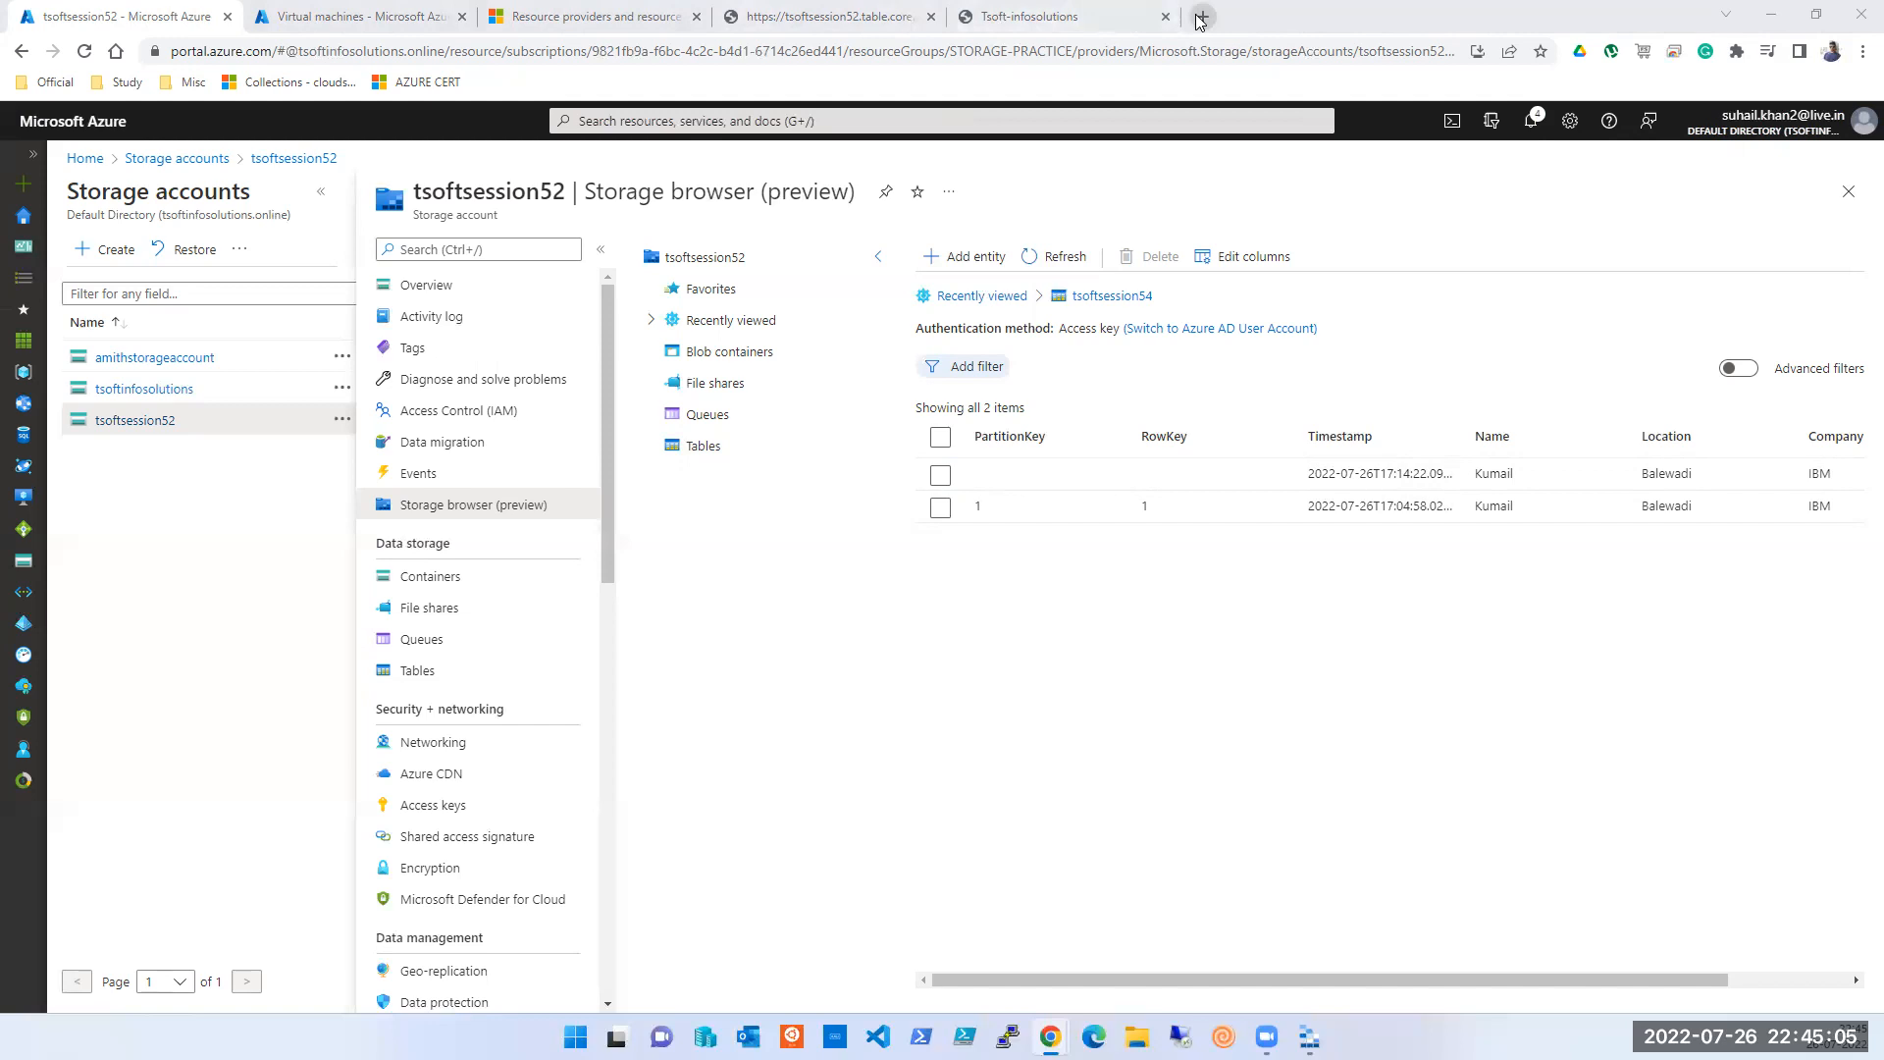
# - Search Google for 'azure calculator' in a new tab and open the Azure Pricing Calculator result
pyautogui.click(1200, 16)
pyautogui.write('AZURE')
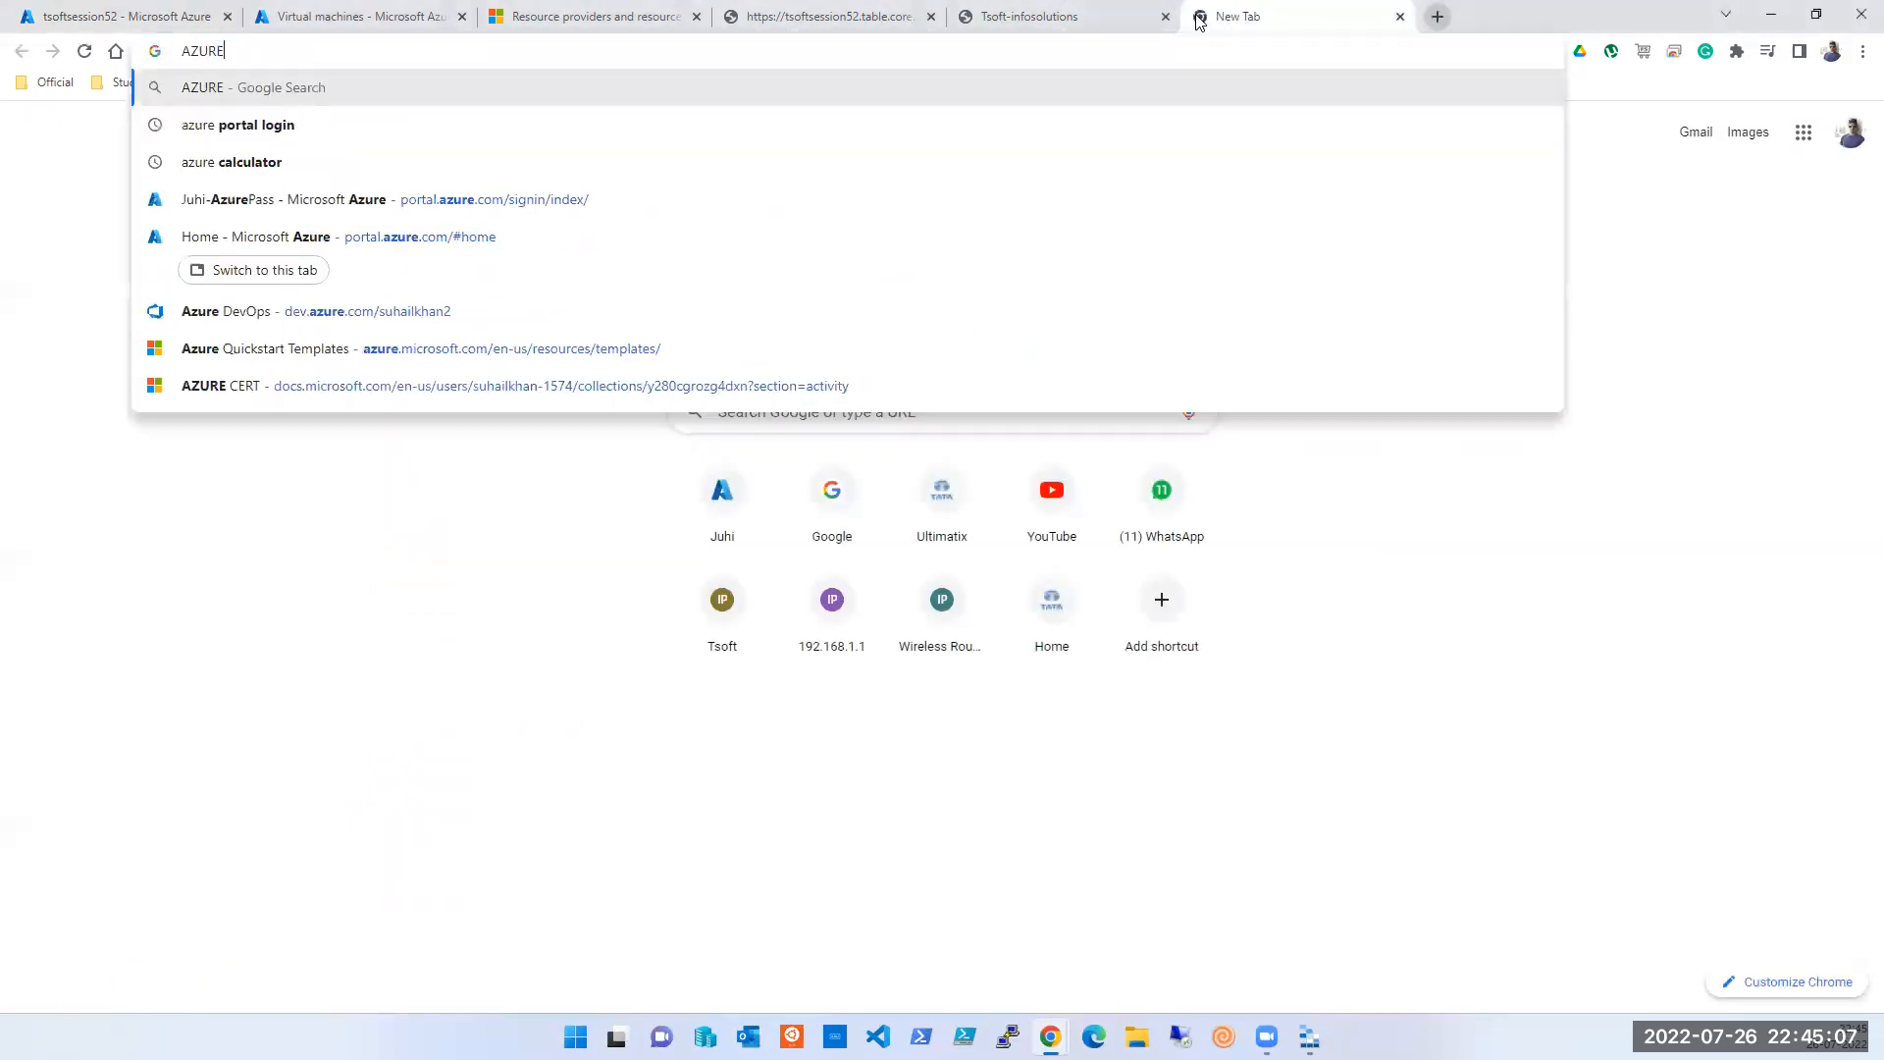
pyautogui.press('Down')
pyautogui.press('Down')
pyautogui.press('Return')
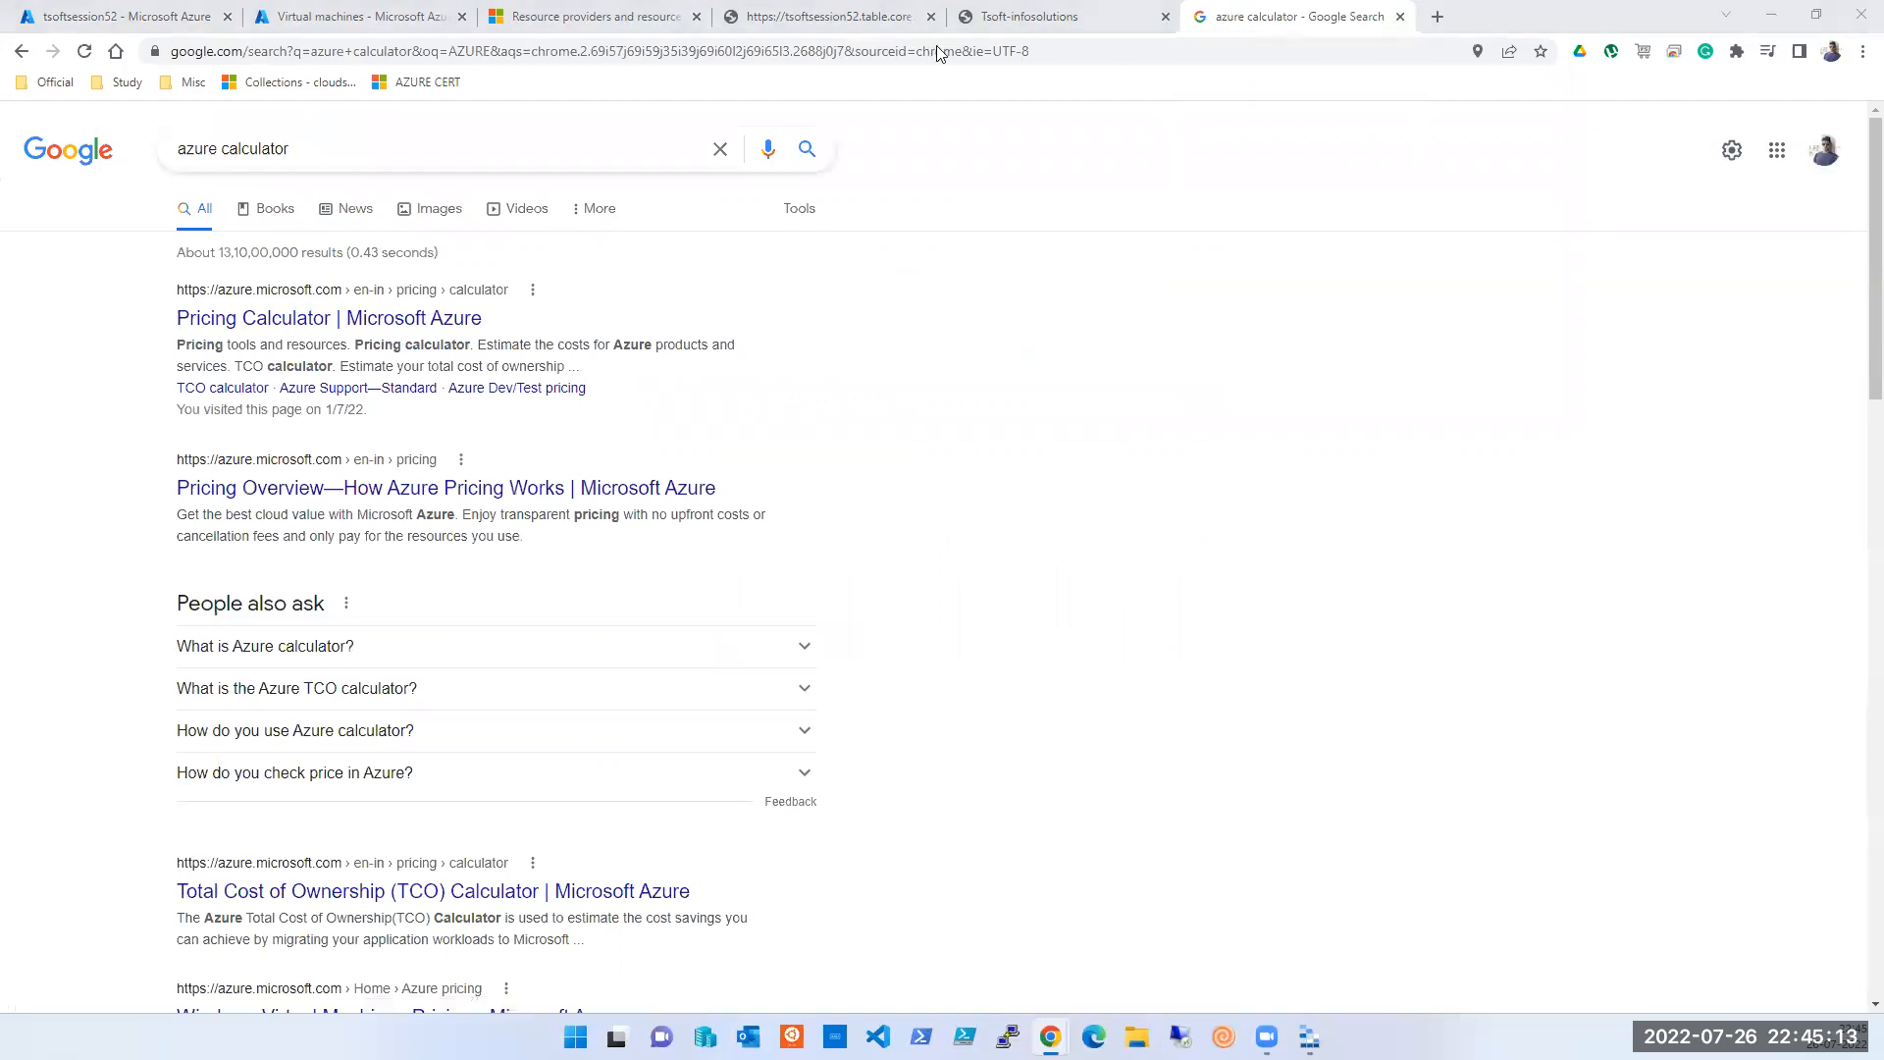
pyautogui.click(312, 320)
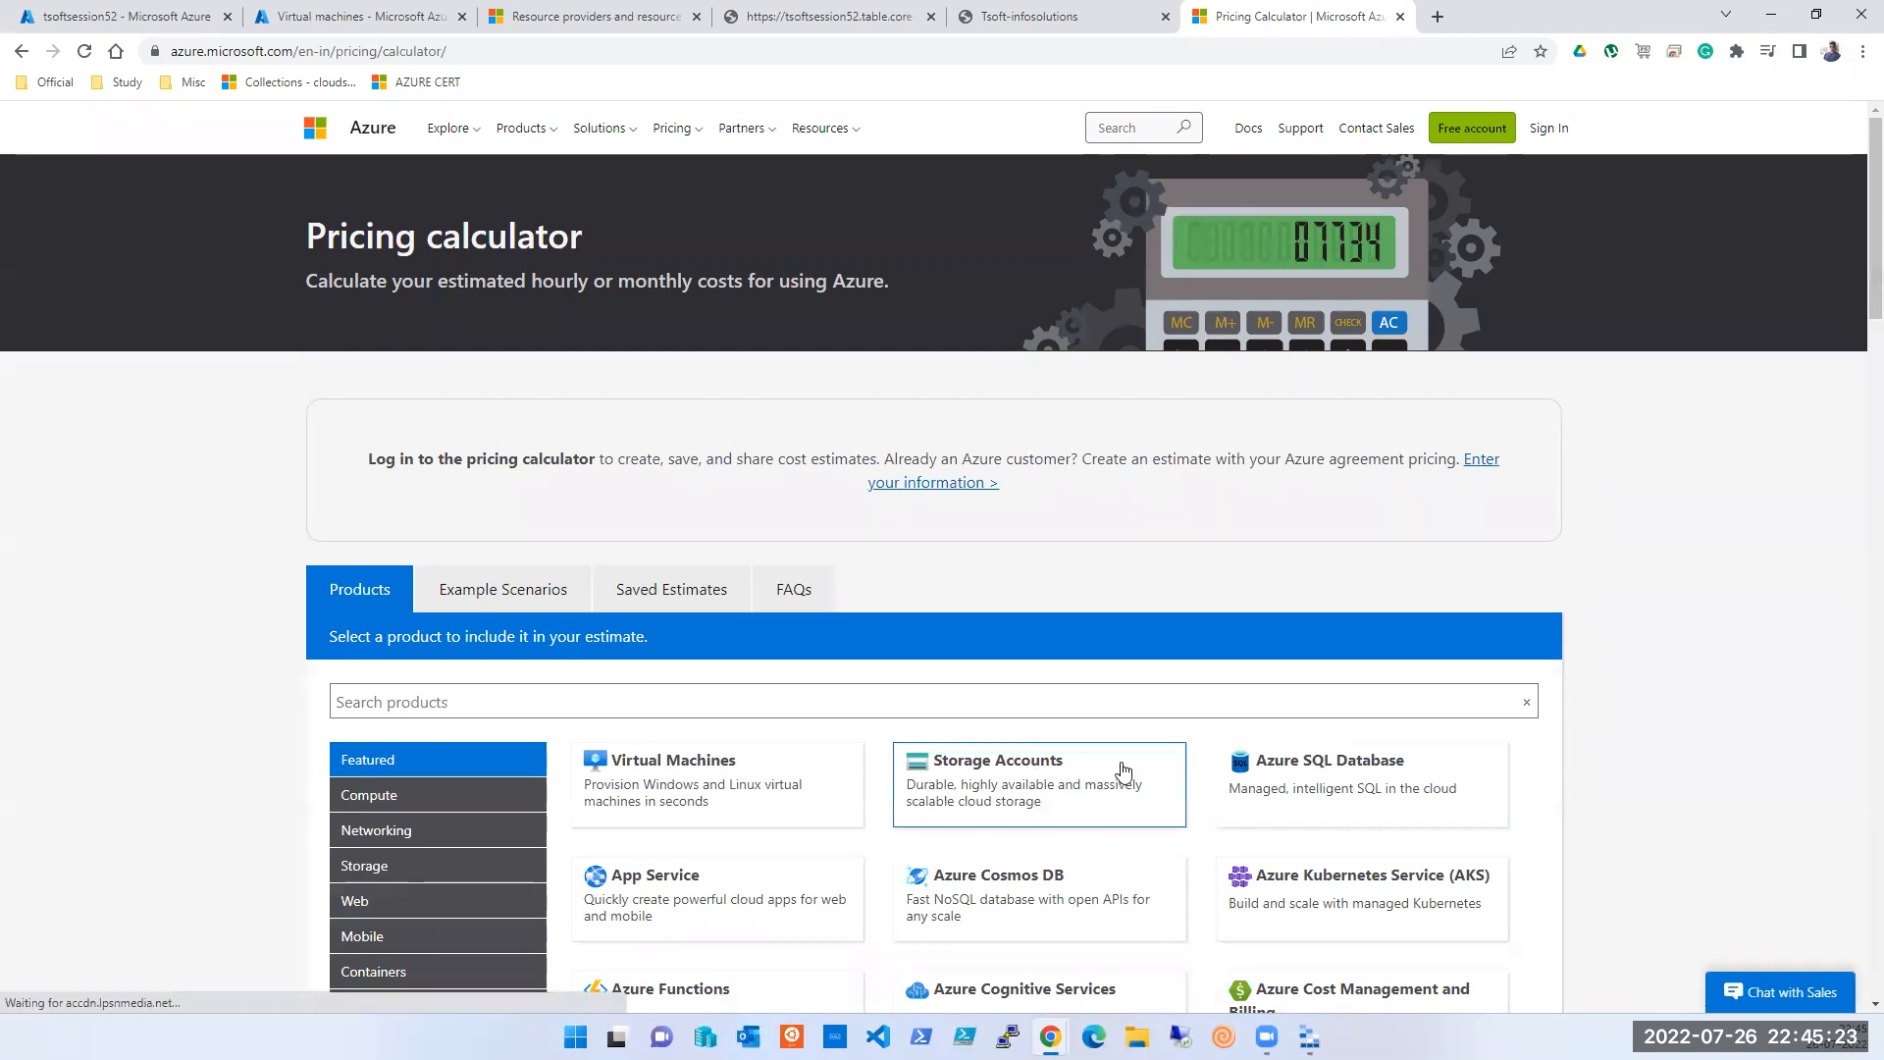
# - Add Storage Accounts to the estimate and jump to its settings
pyautogui.click(972, 765)
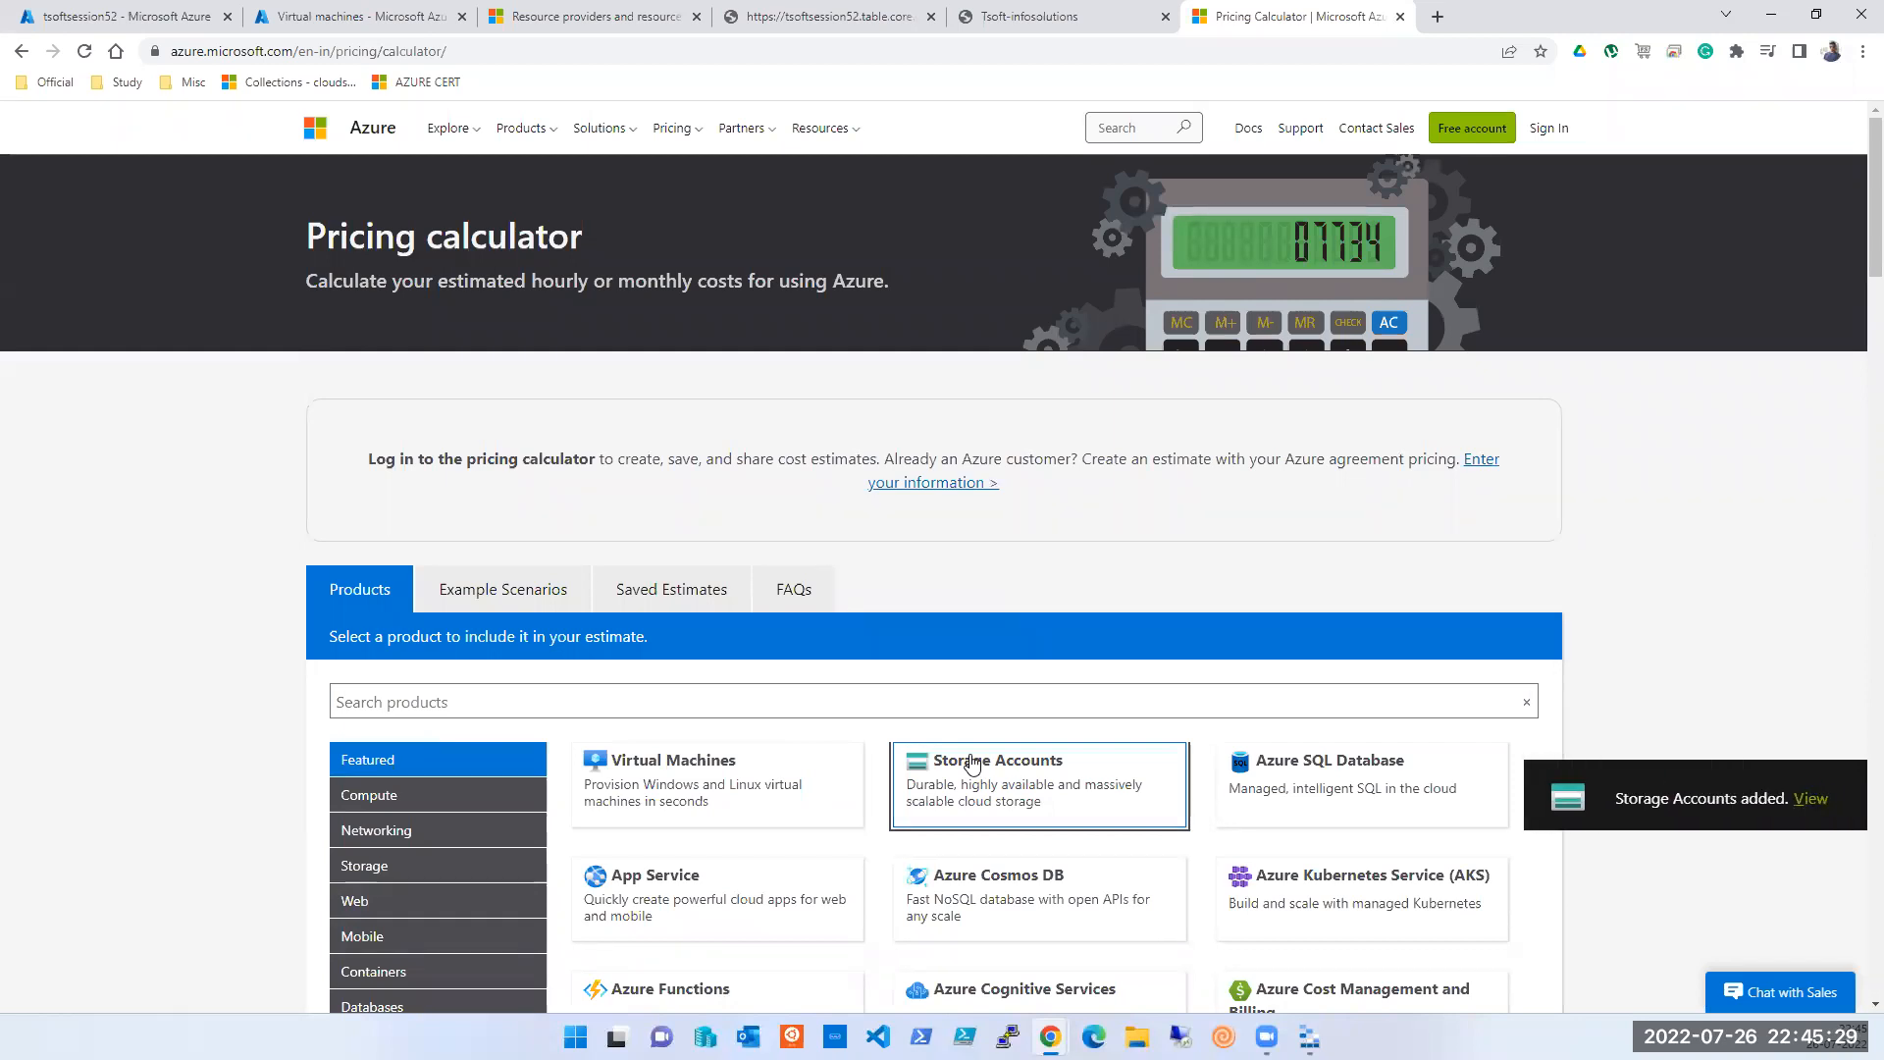
pyautogui.click(1814, 799)
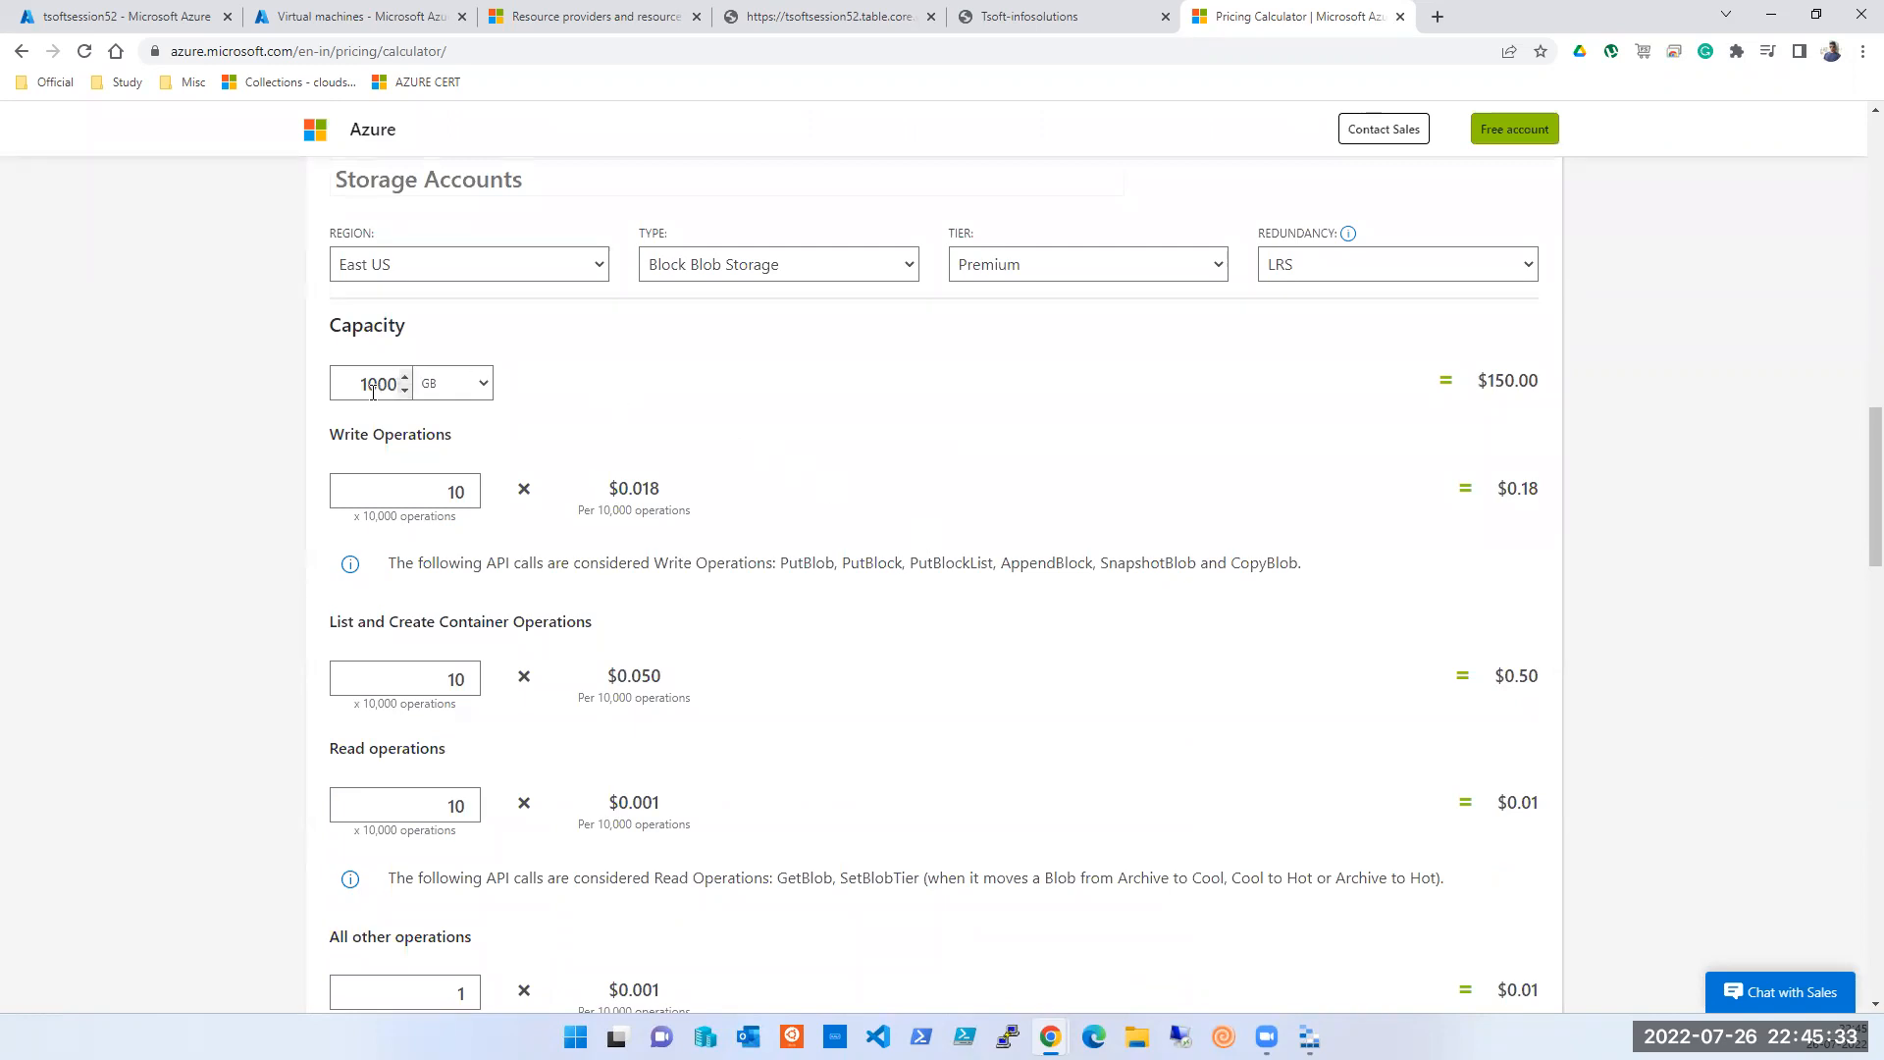
pyautogui.scroll(-7, 1017, 597)
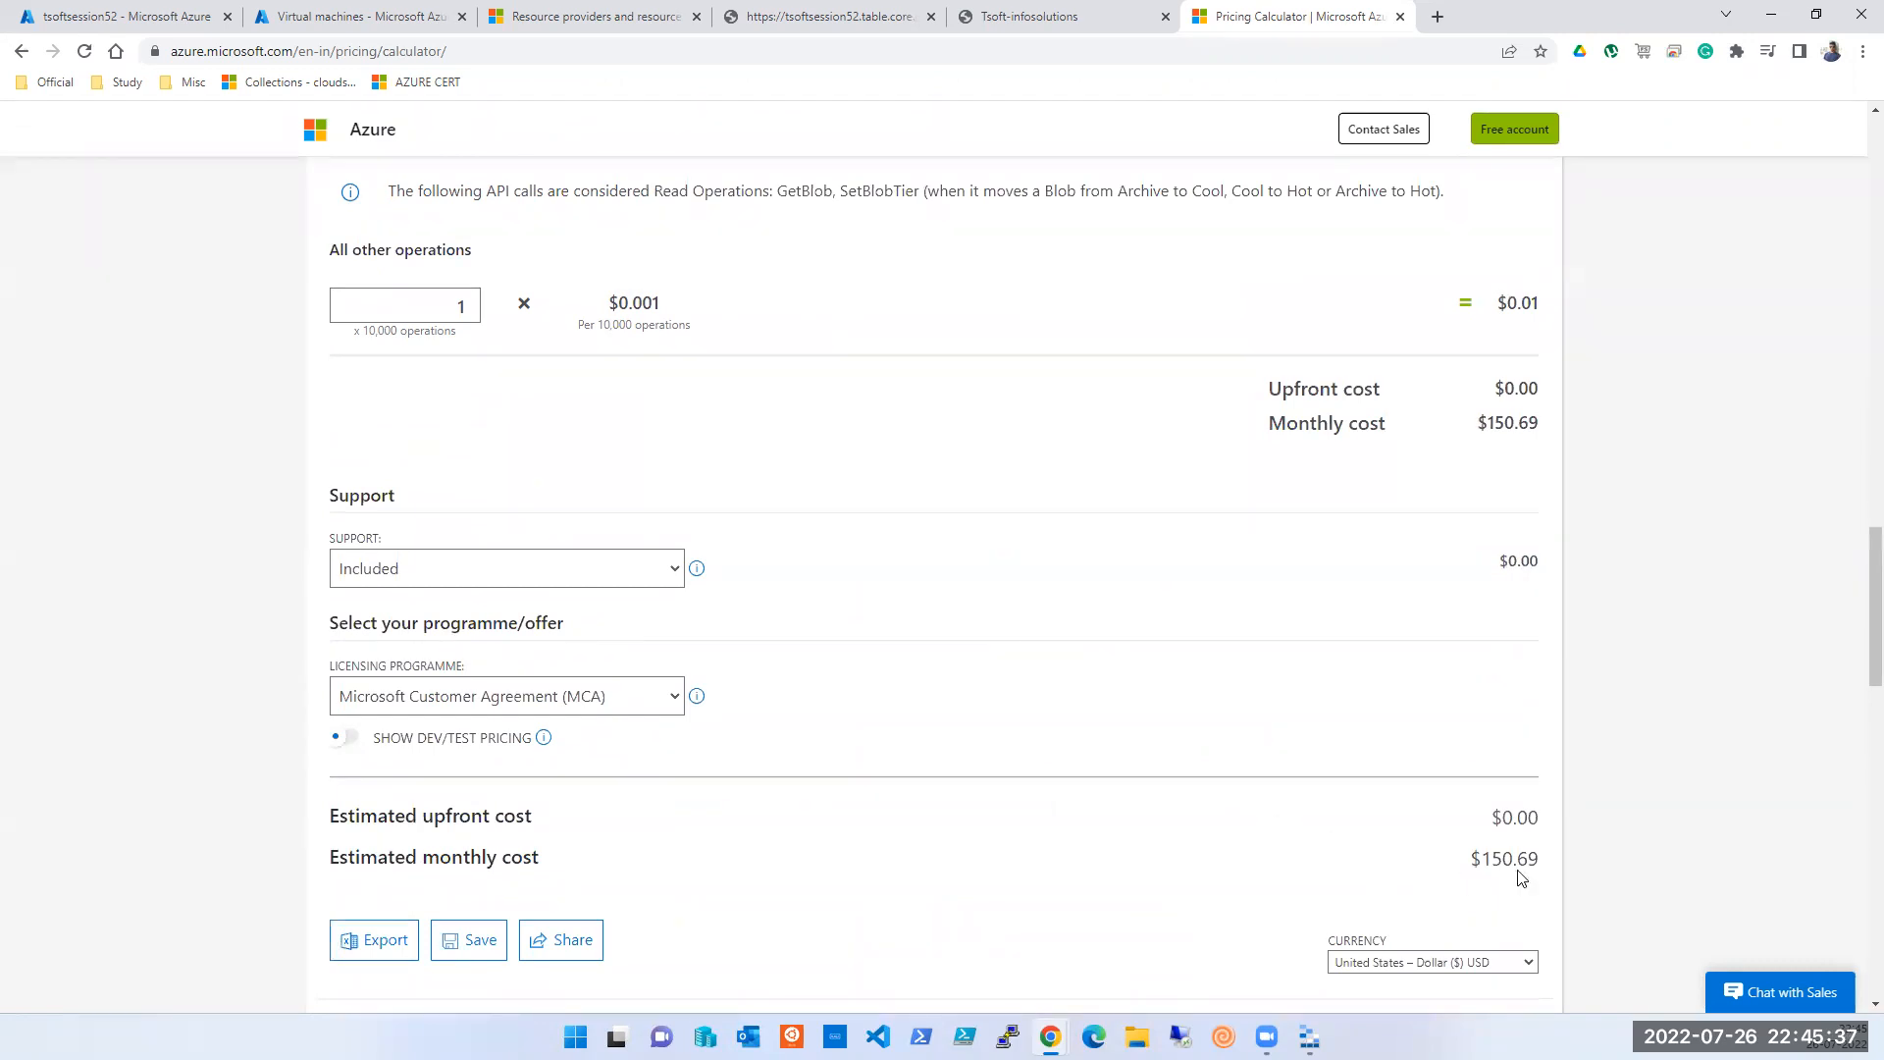
# - Switch the estimate currency to India – Rupee (₹) INR, giving ₹11,872.71 per month
pyautogui.click(1476, 964)
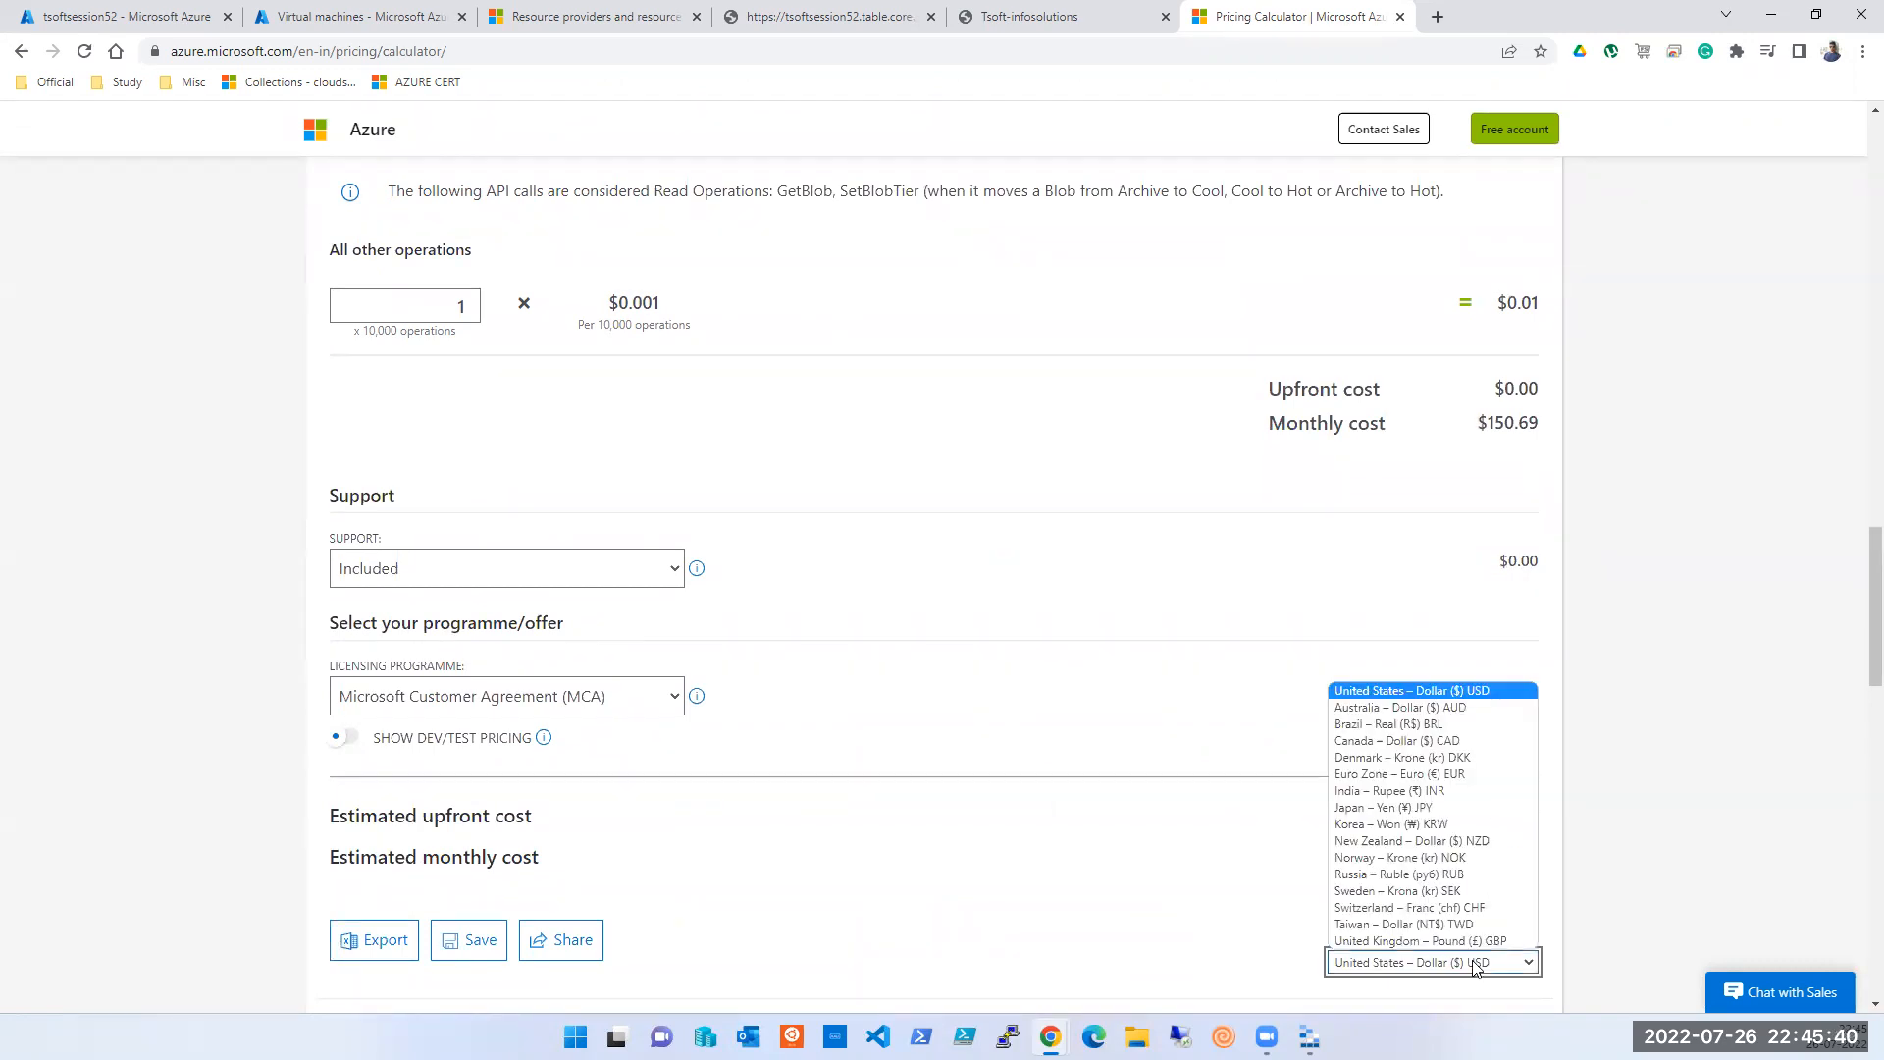
pyautogui.click(1442, 793)
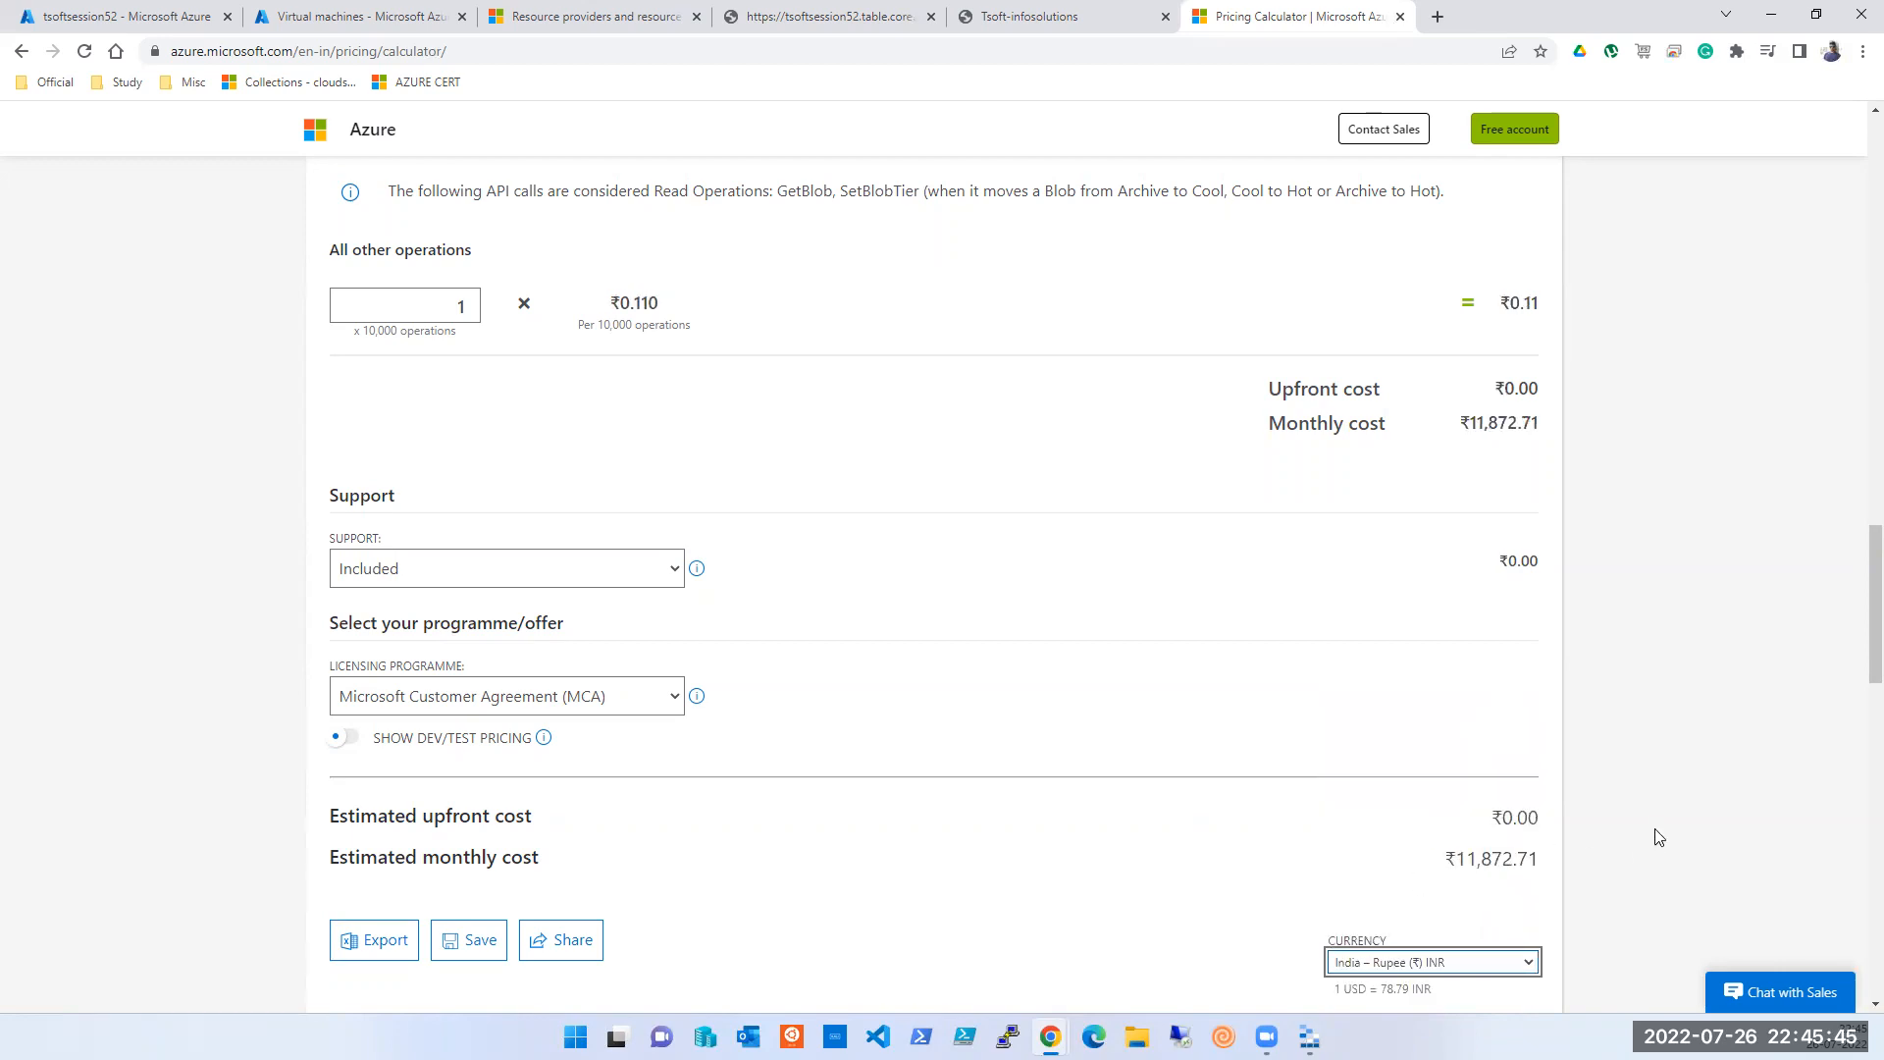
pyautogui.scroll(3, 1658, 844)
pyautogui.scroll(4, 540, 436)
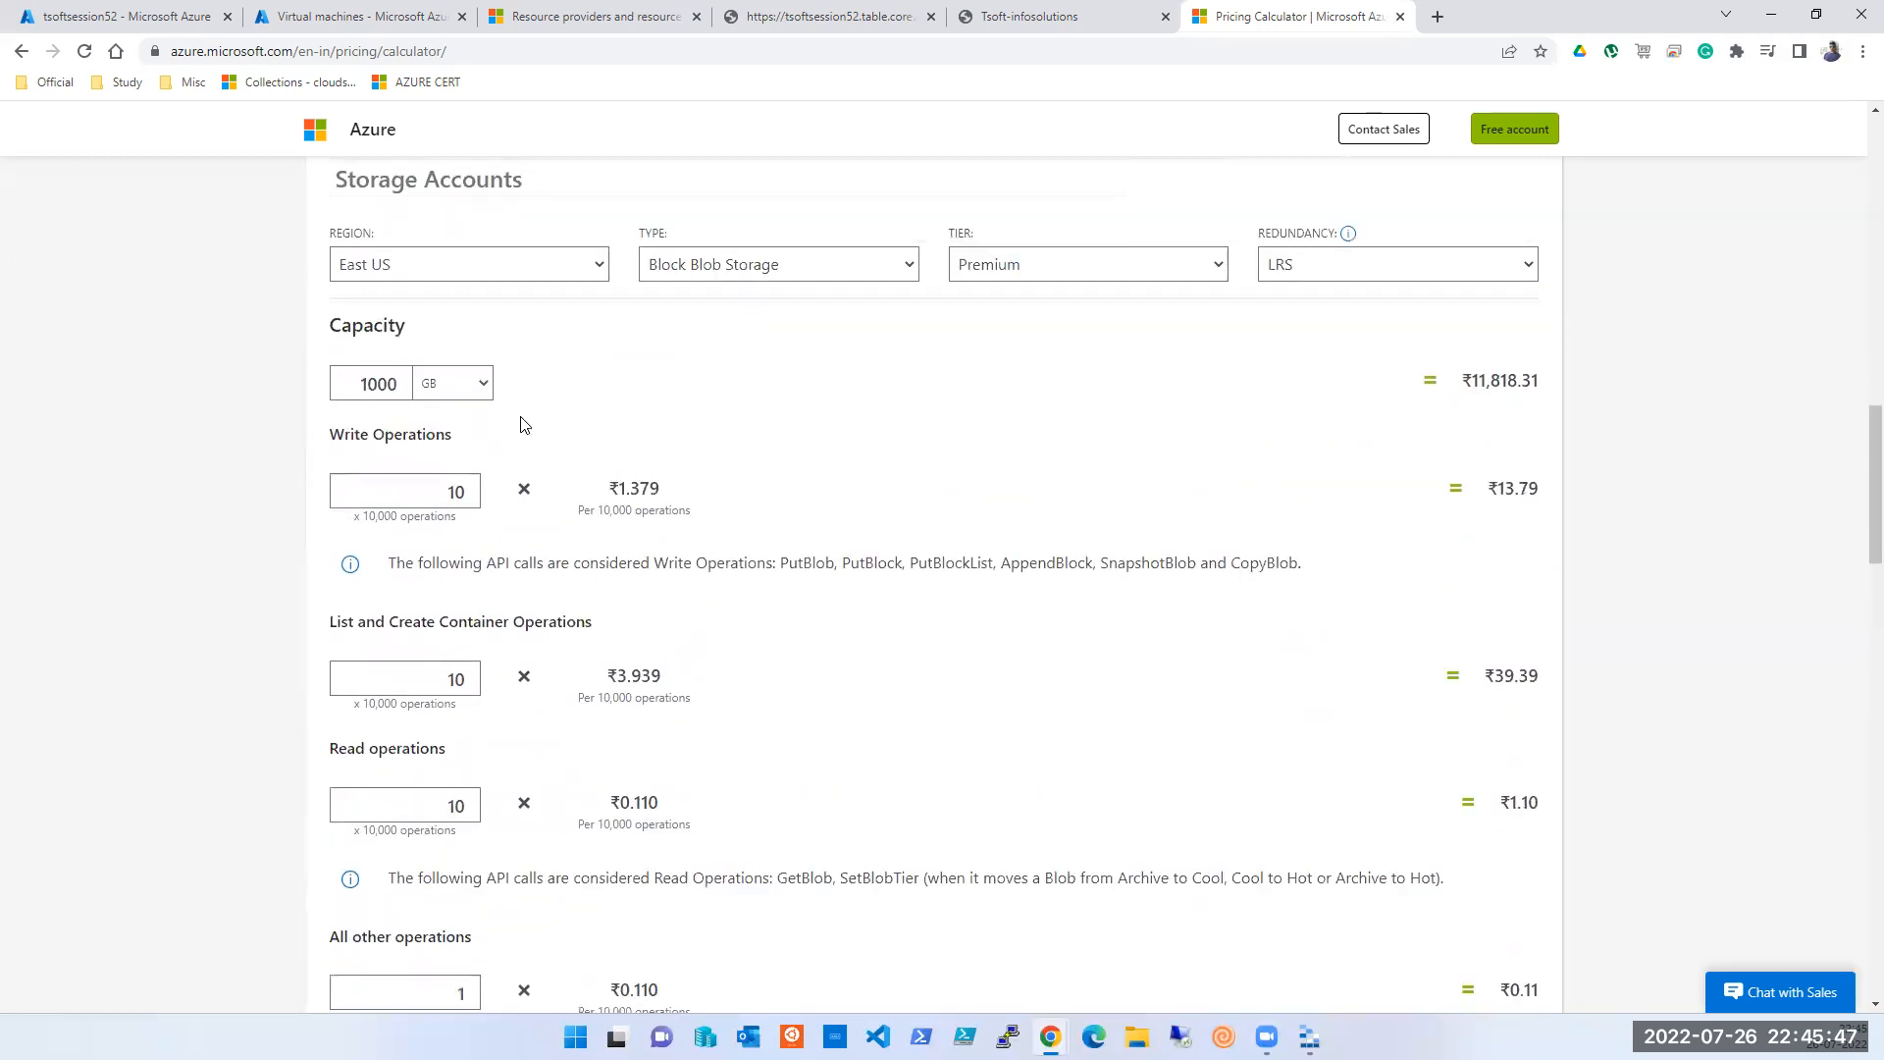
pyautogui.scroll(1, 631, 383)
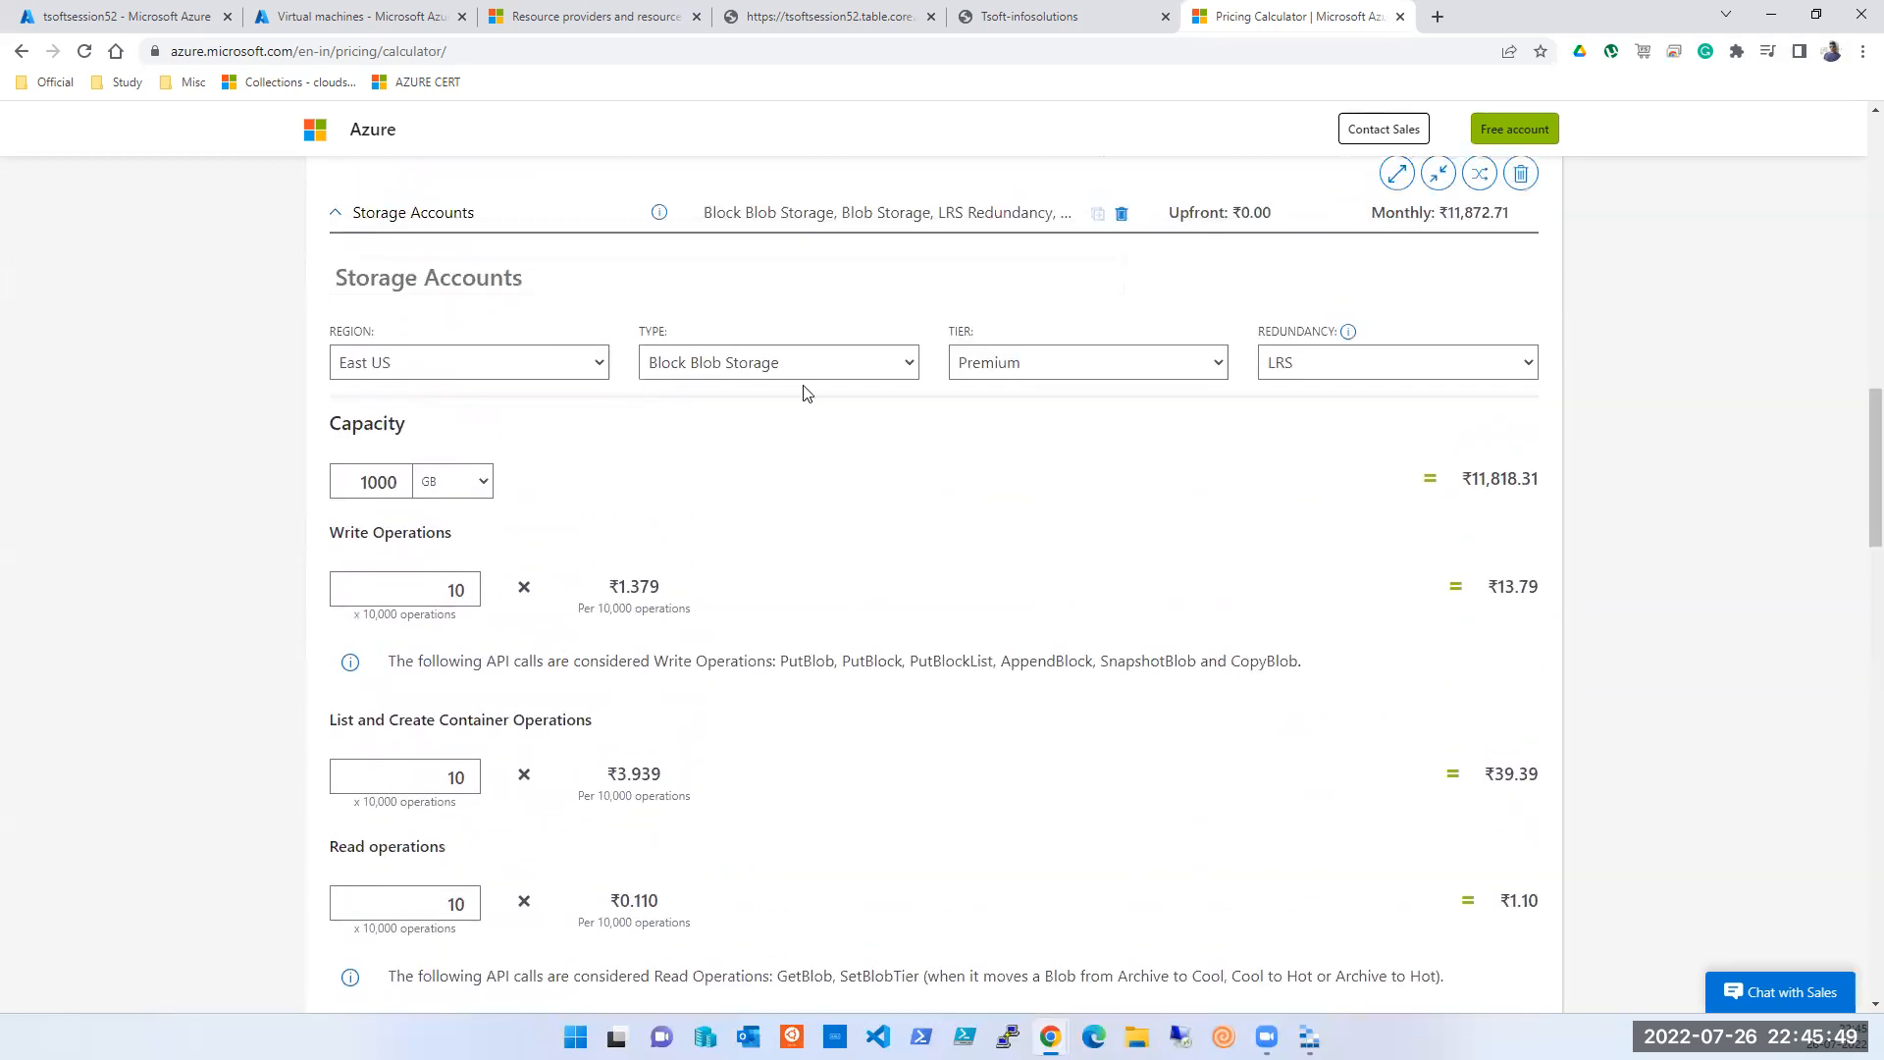
pyautogui.scroll(3, 810, 392)
pyautogui.scroll(10, 805, 461)
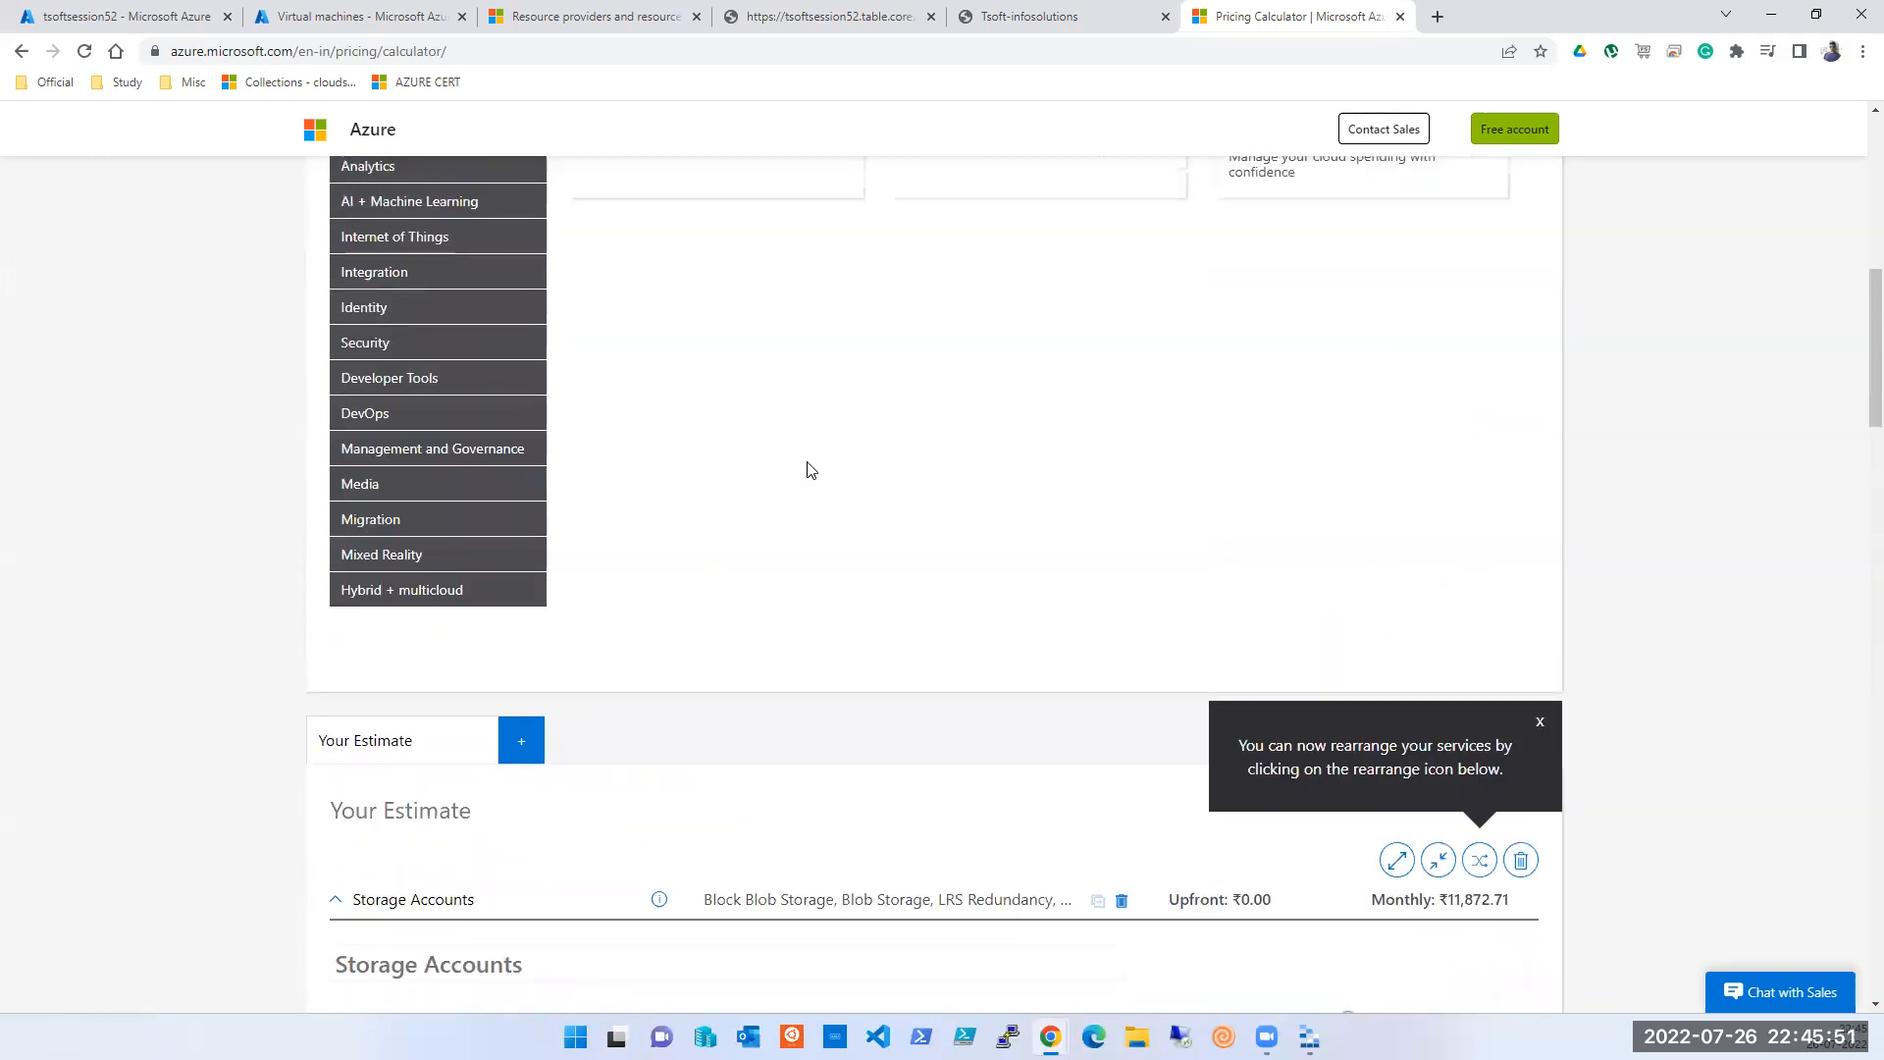
pyautogui.scroll(-2, 811, 562)
# - Add Azure SQL Database to the estimate and jump to its settings
pyautogui.click(1341, 567)
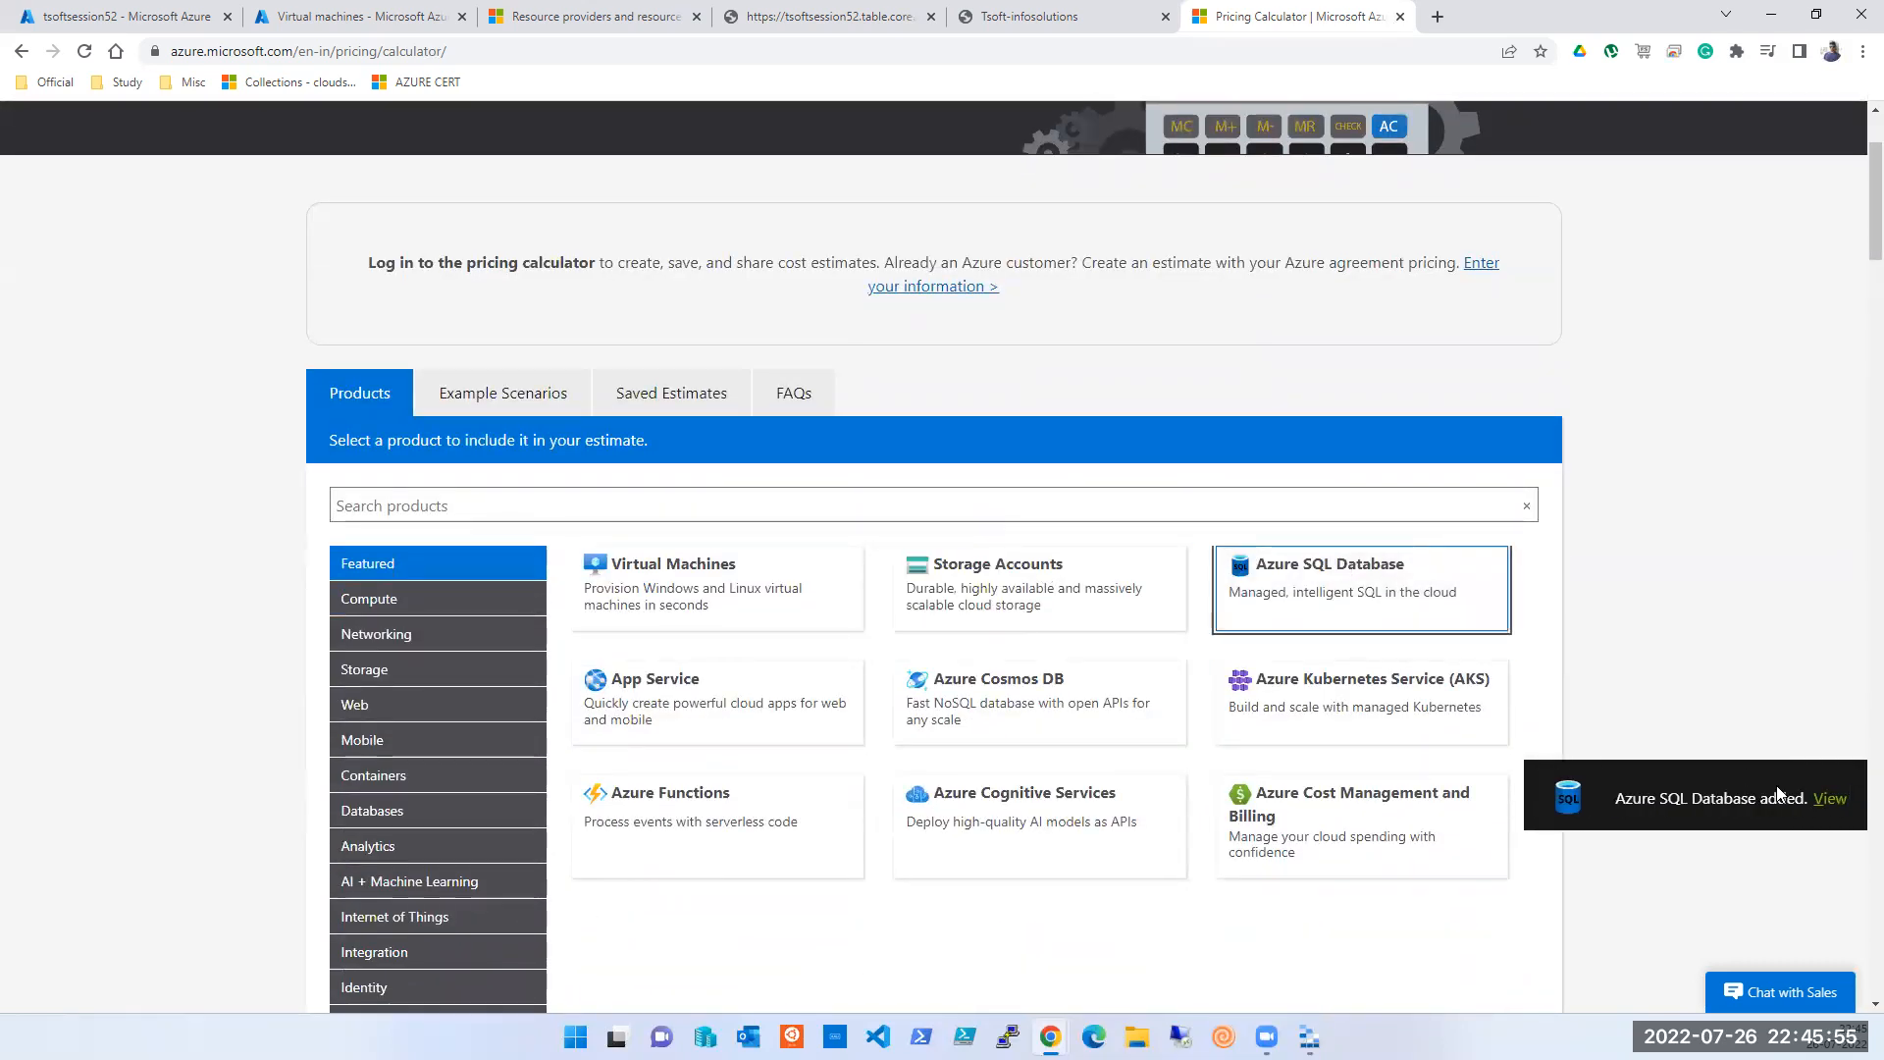
pyautogui.click(1825, 805)
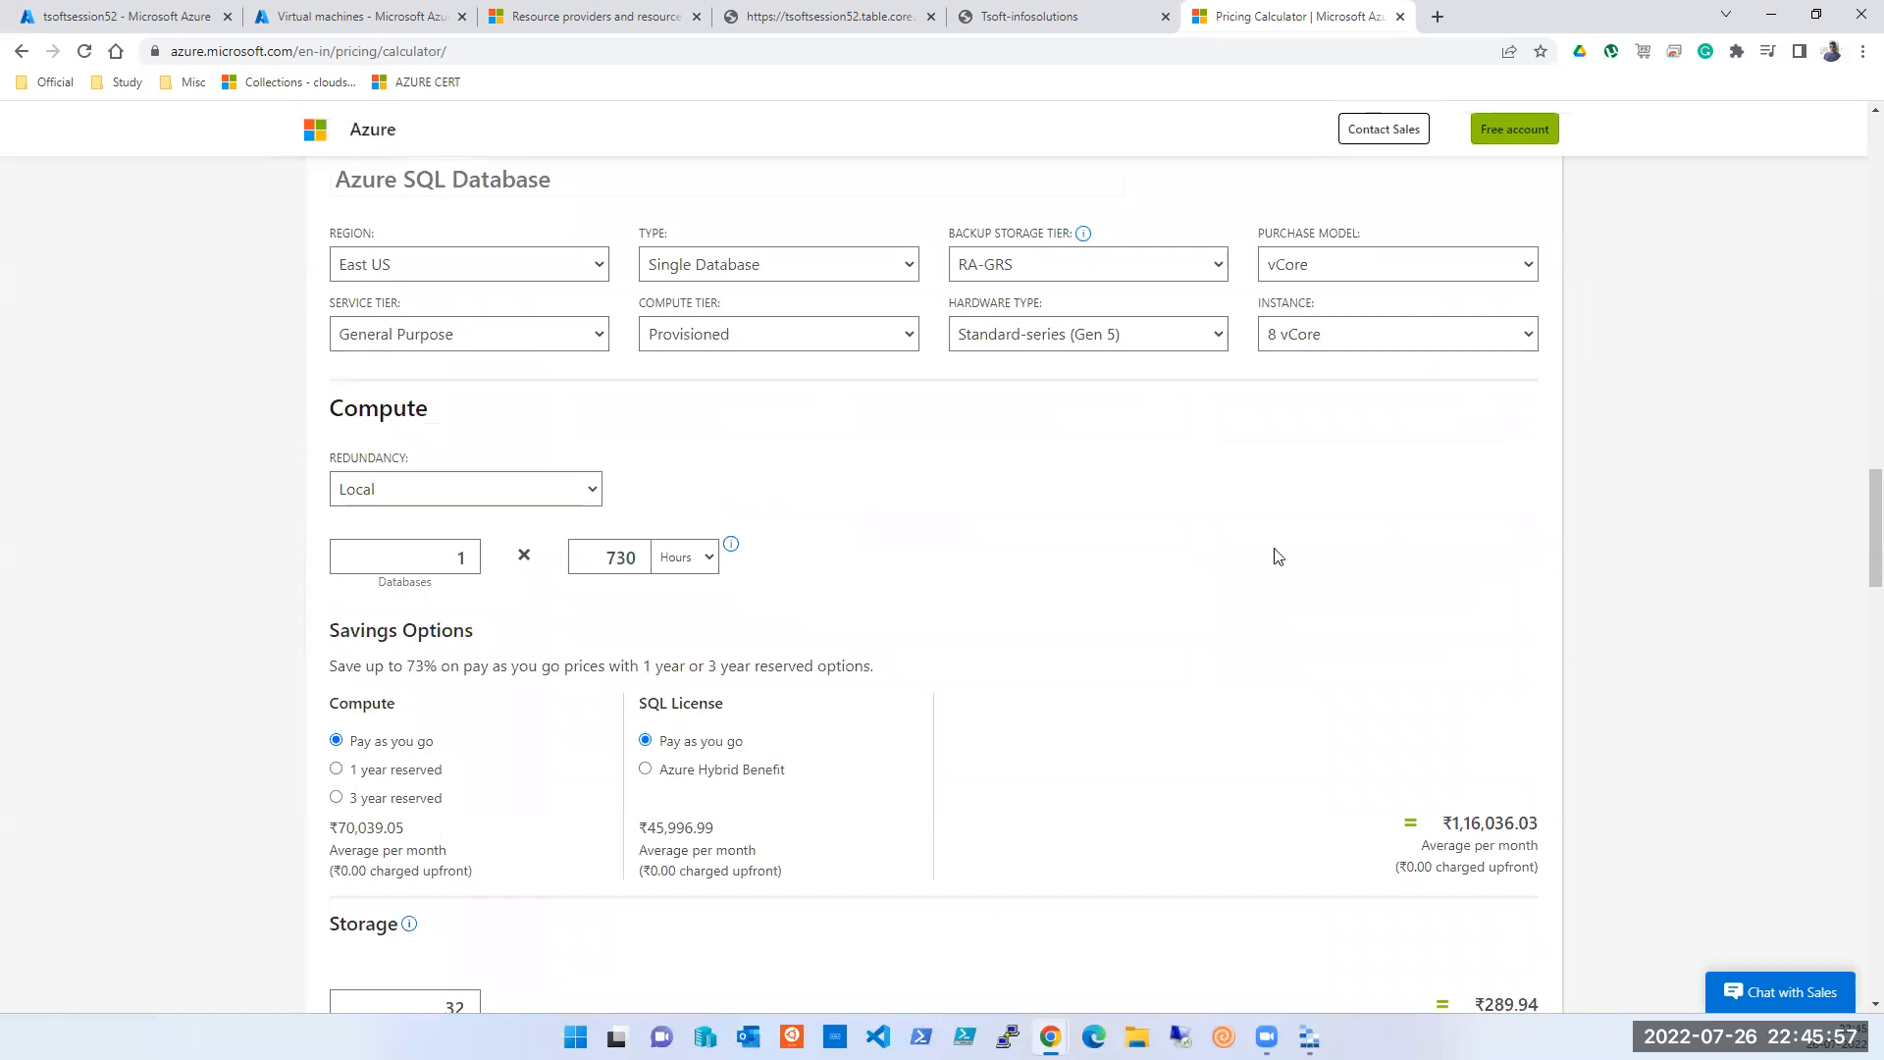
pyautogui.scroll(-2, 1304, 582)
pyautogui.scroll(1, 1305, 584)
pyautogui.scroll(3, 1305, 582)
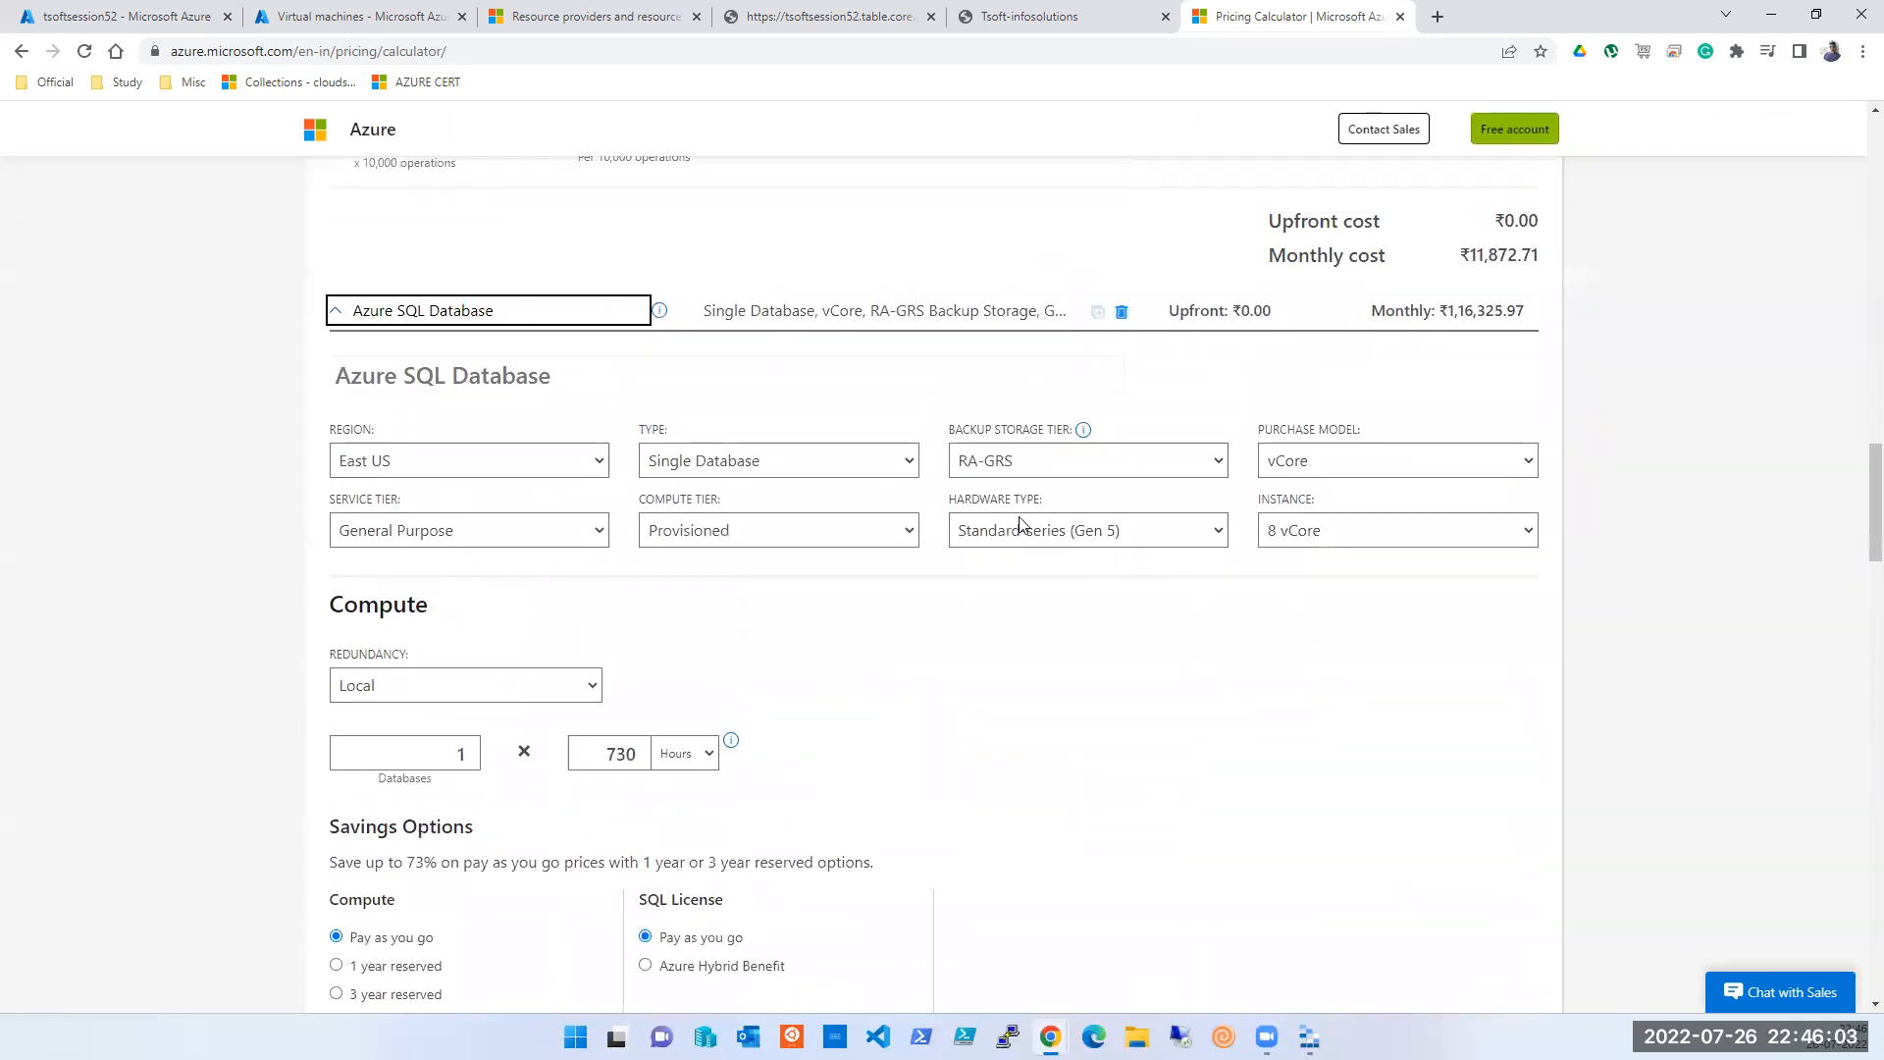
# - Keep the 8 vCore instance and Local redundancy for the SQL Database
pyautogui.click(1322, 531)
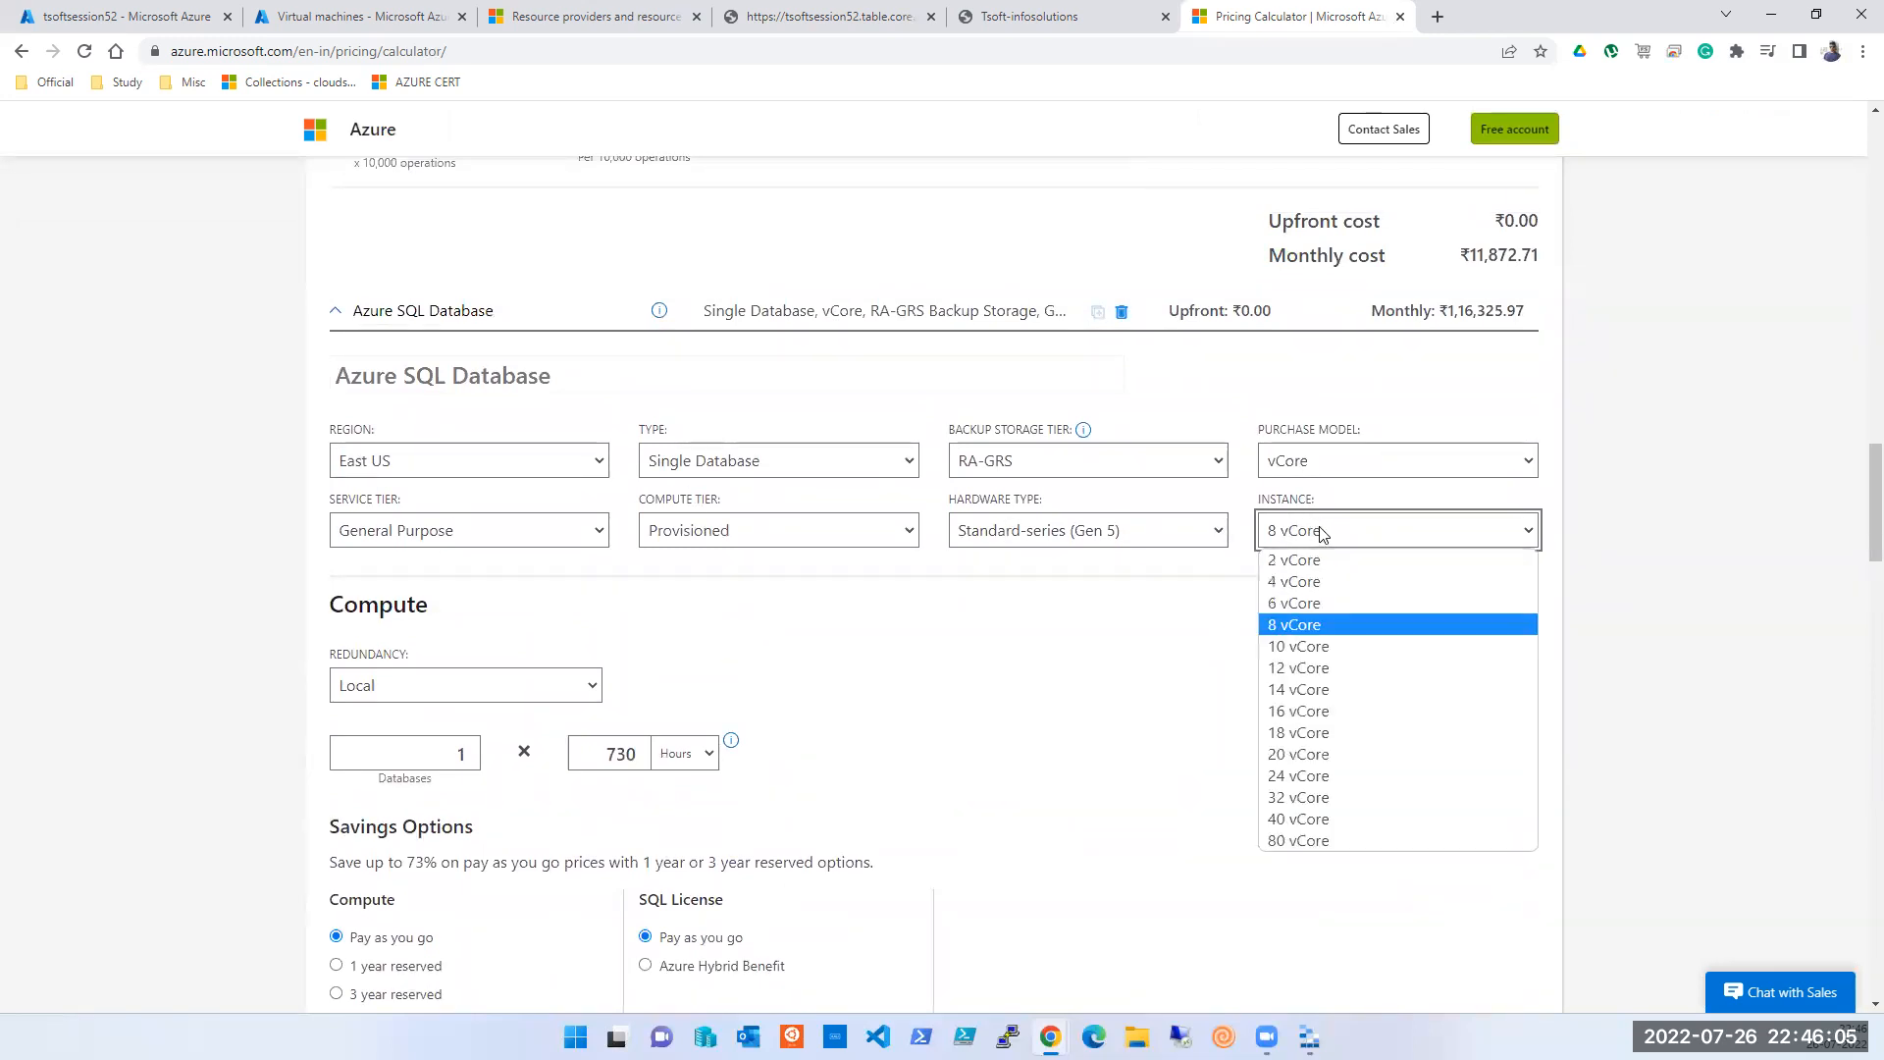
pyautogui.click(1172, 662)
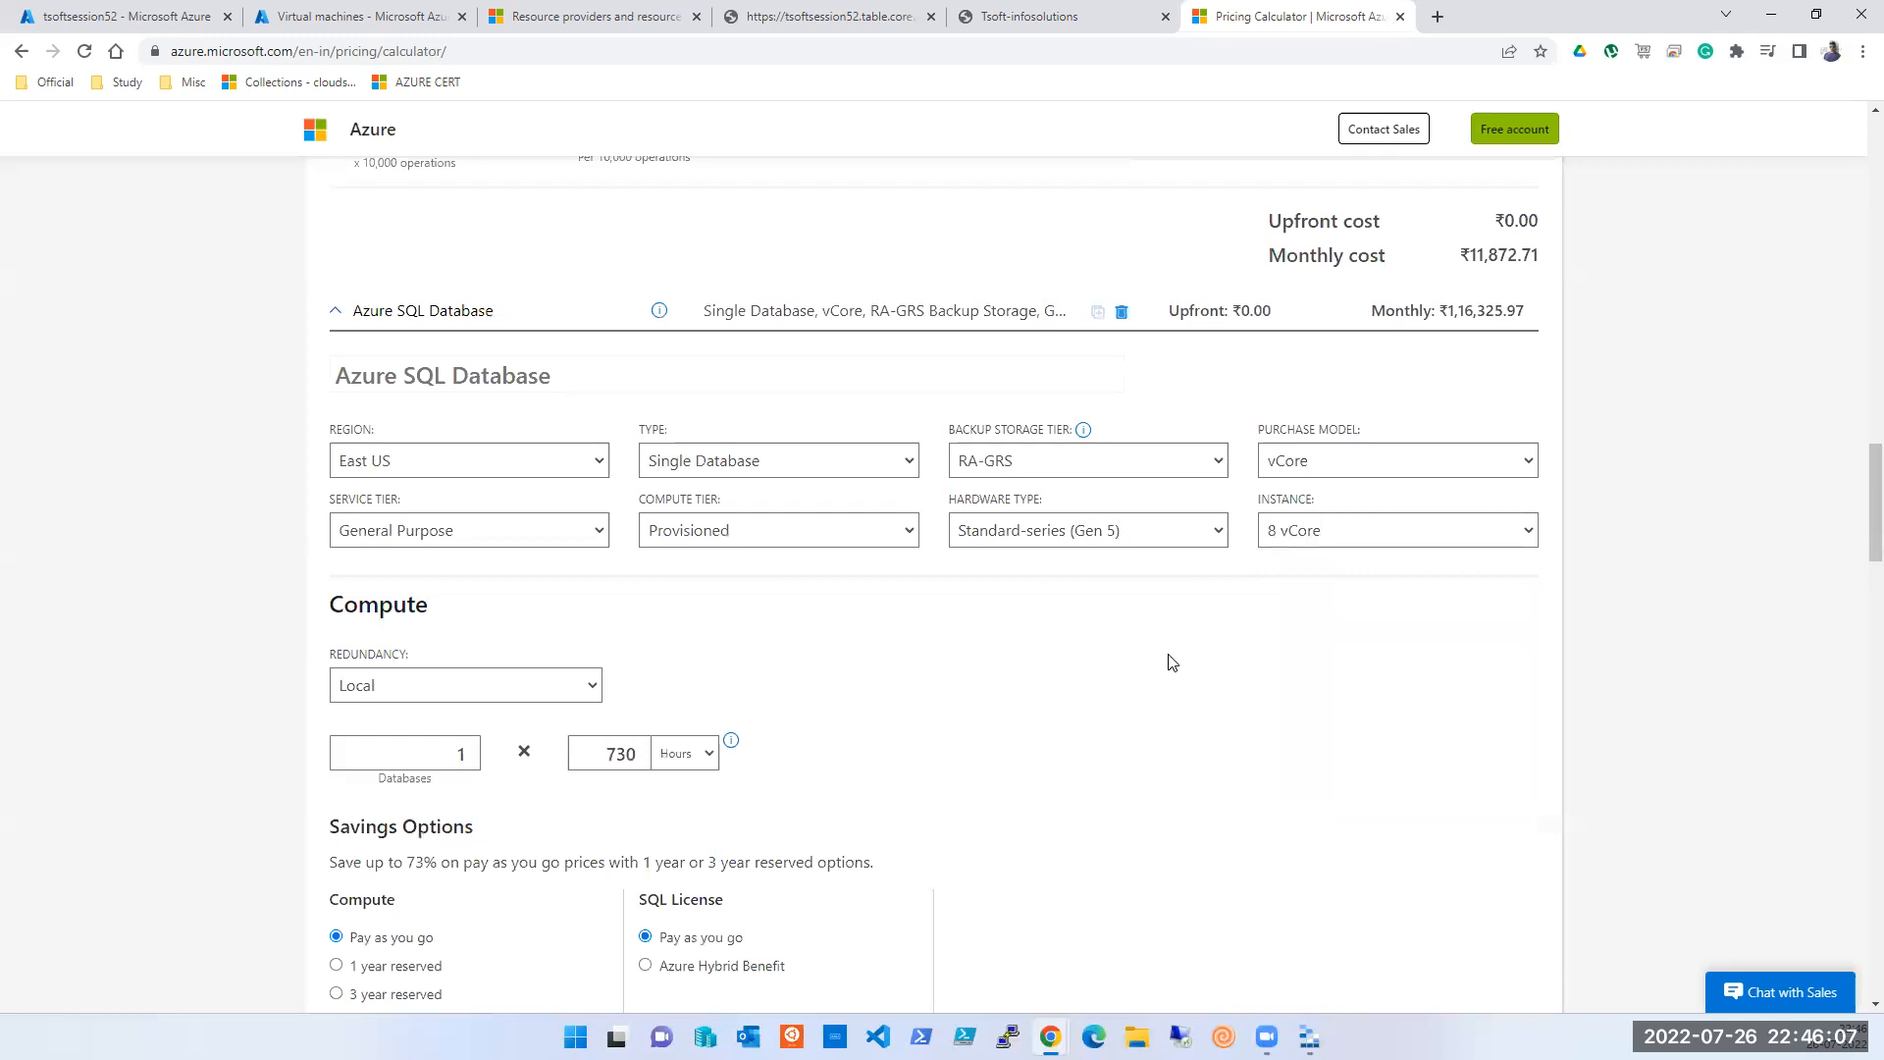
pyautogui.click(452, 696)
pyautogui.click(451, 695)
# - Review the SQL Database cost: ₹1,16,036.03 compute plus ₹289.94 for 32 GB storage
pyautogui.scroll(-4, 1048, 695)
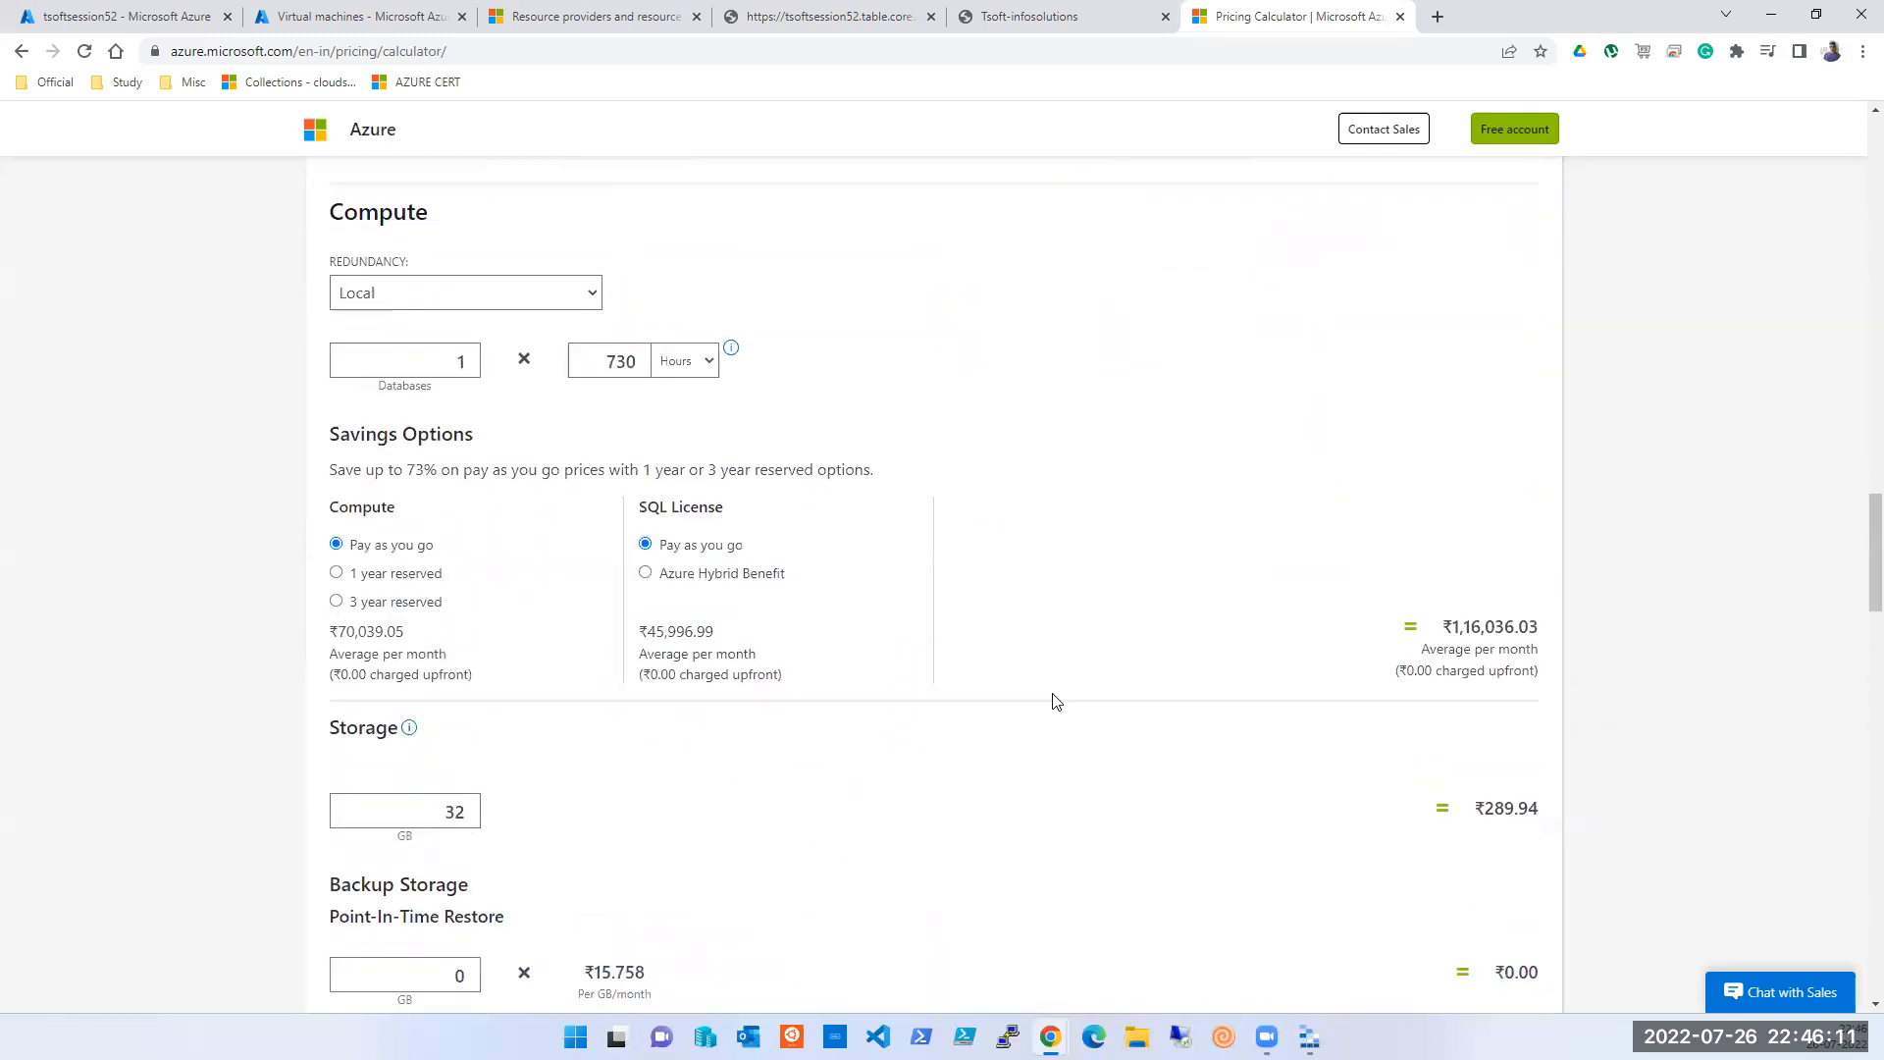
pyautogui.scroll(-2, 1060, 716)
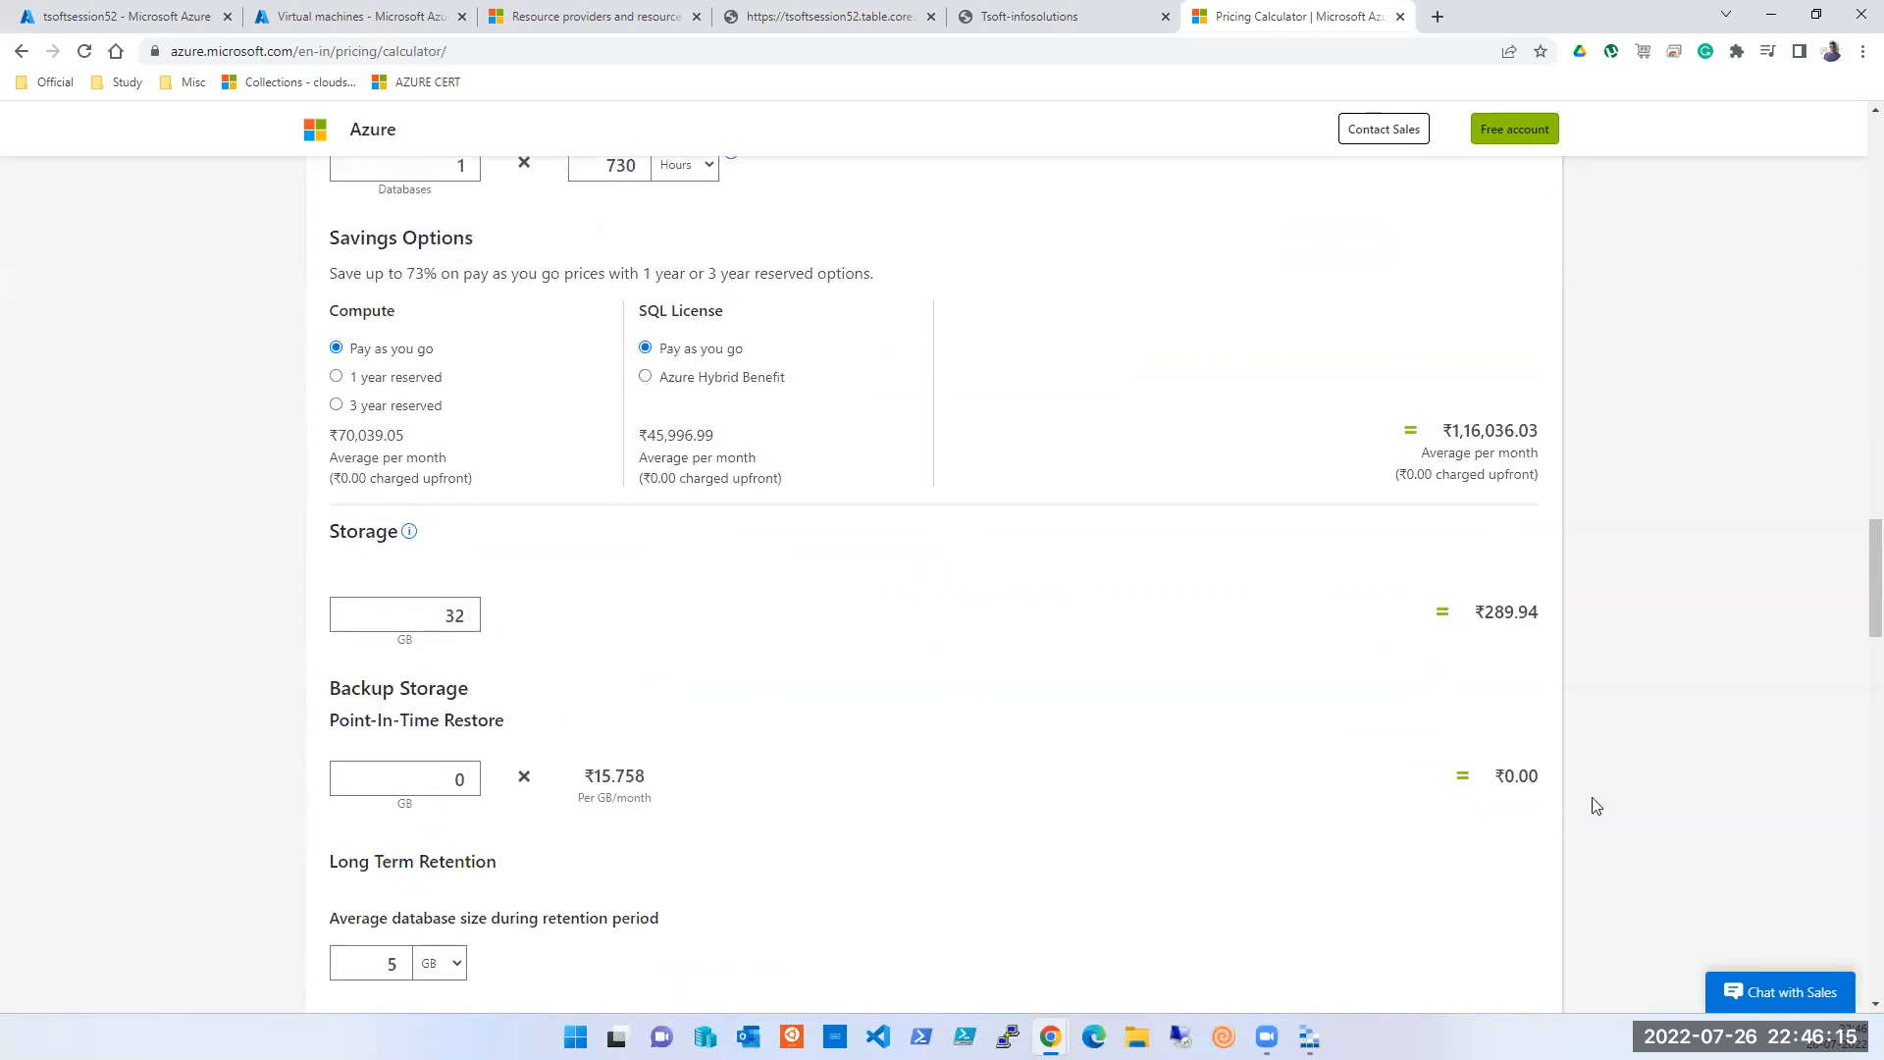
pyautogui.scroll(-9, 1472, 800)
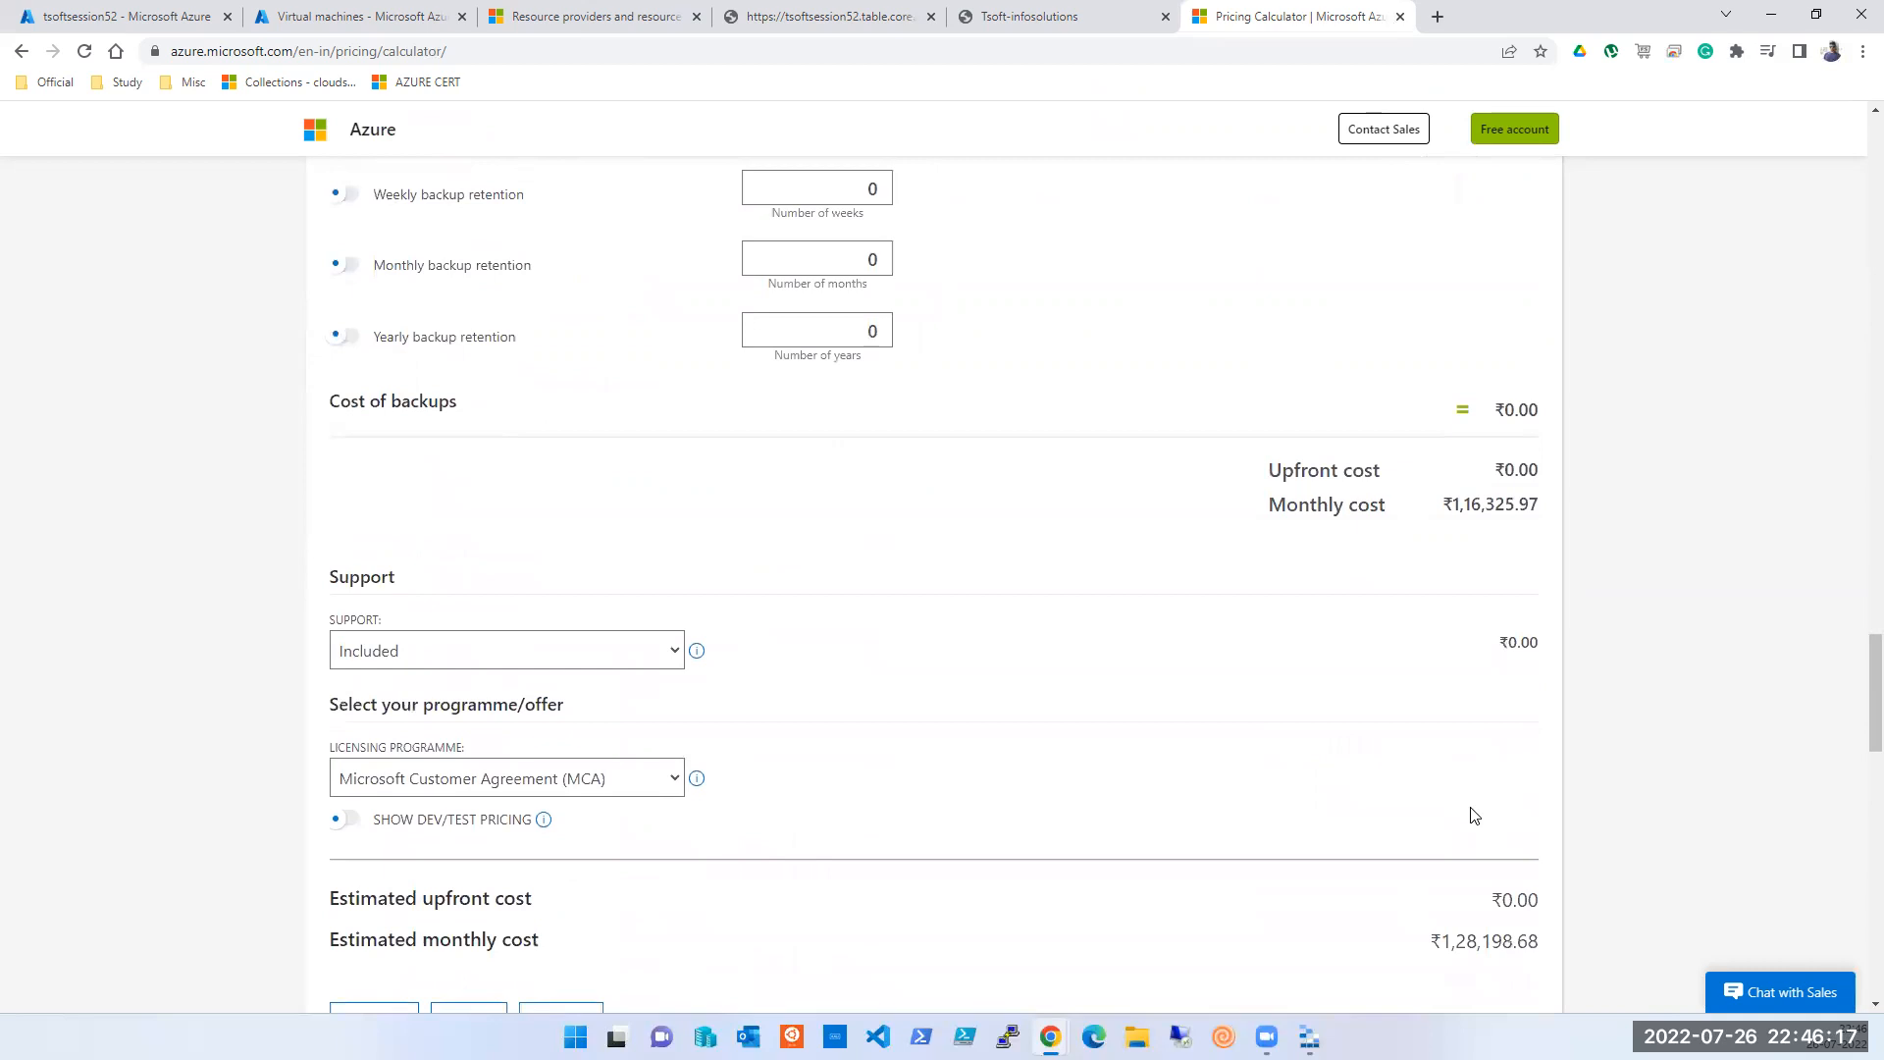
pyautogui.scroll(-1, 1474, 814)
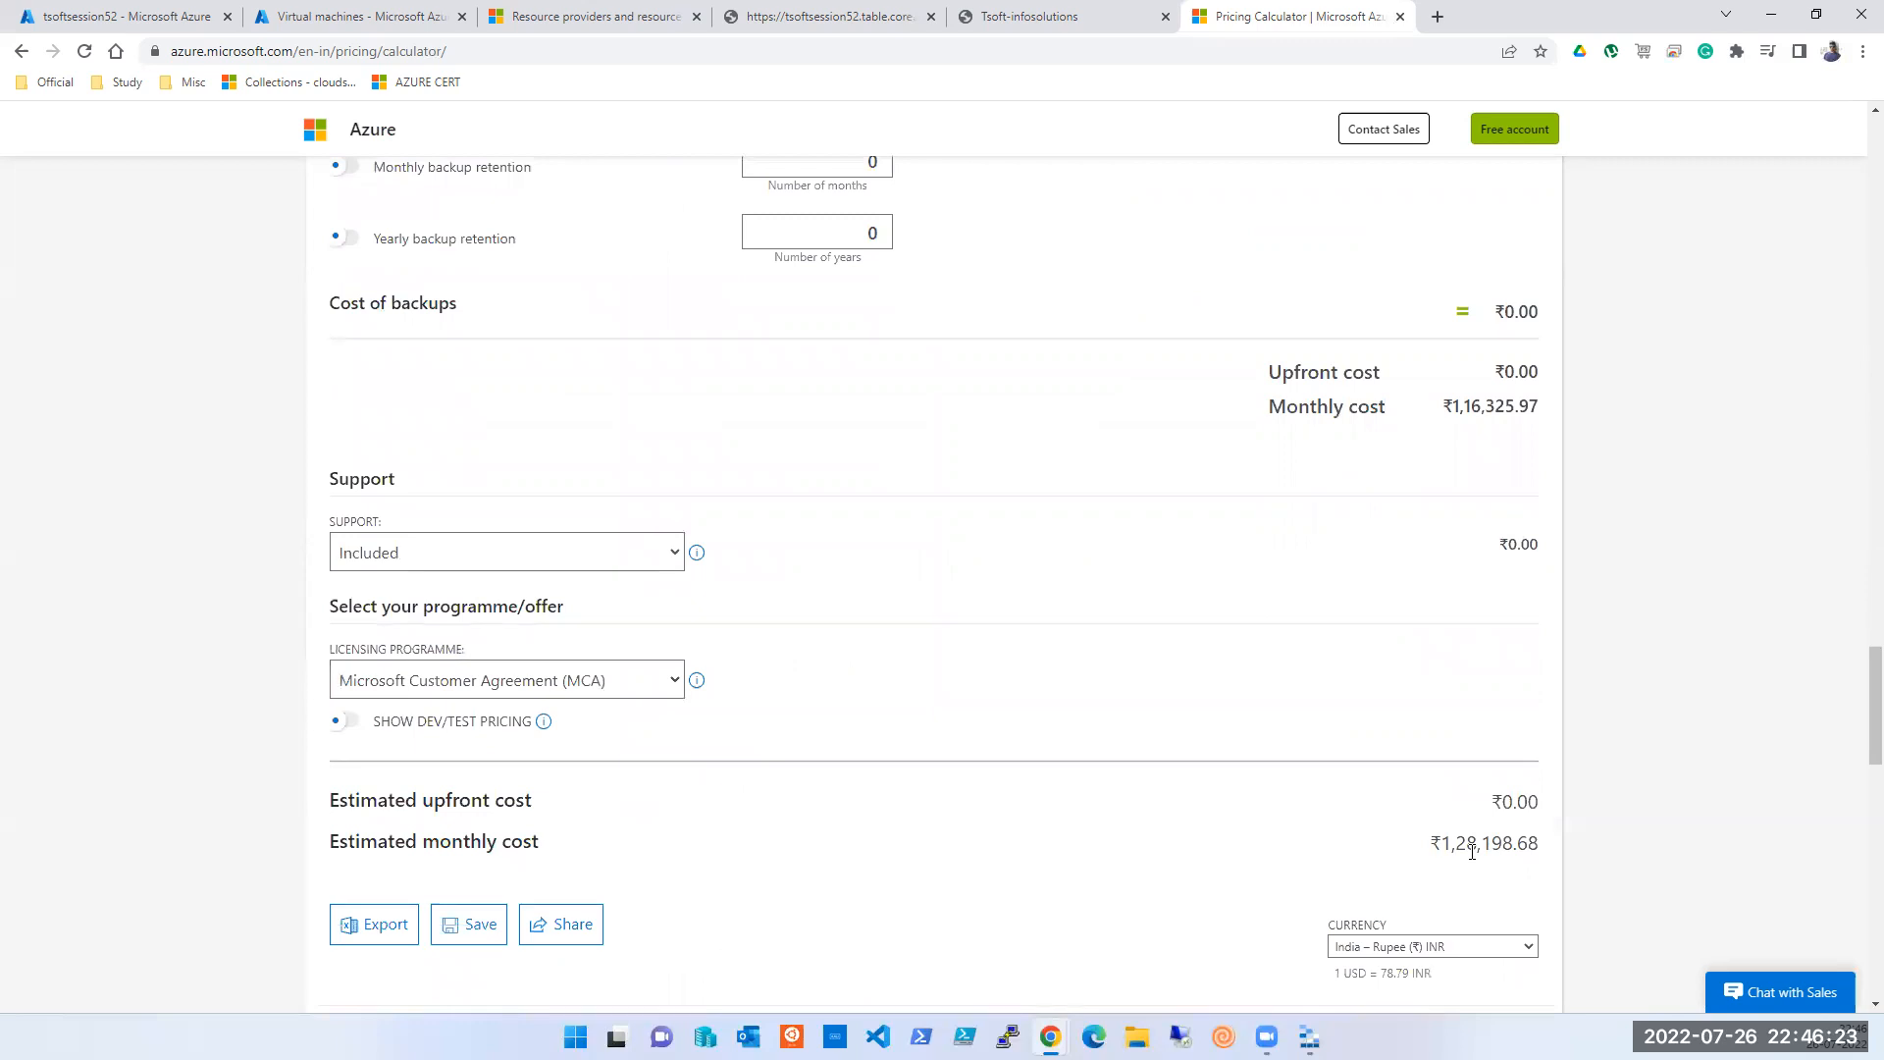
pyautogui.scroll(12, 1220, 827)
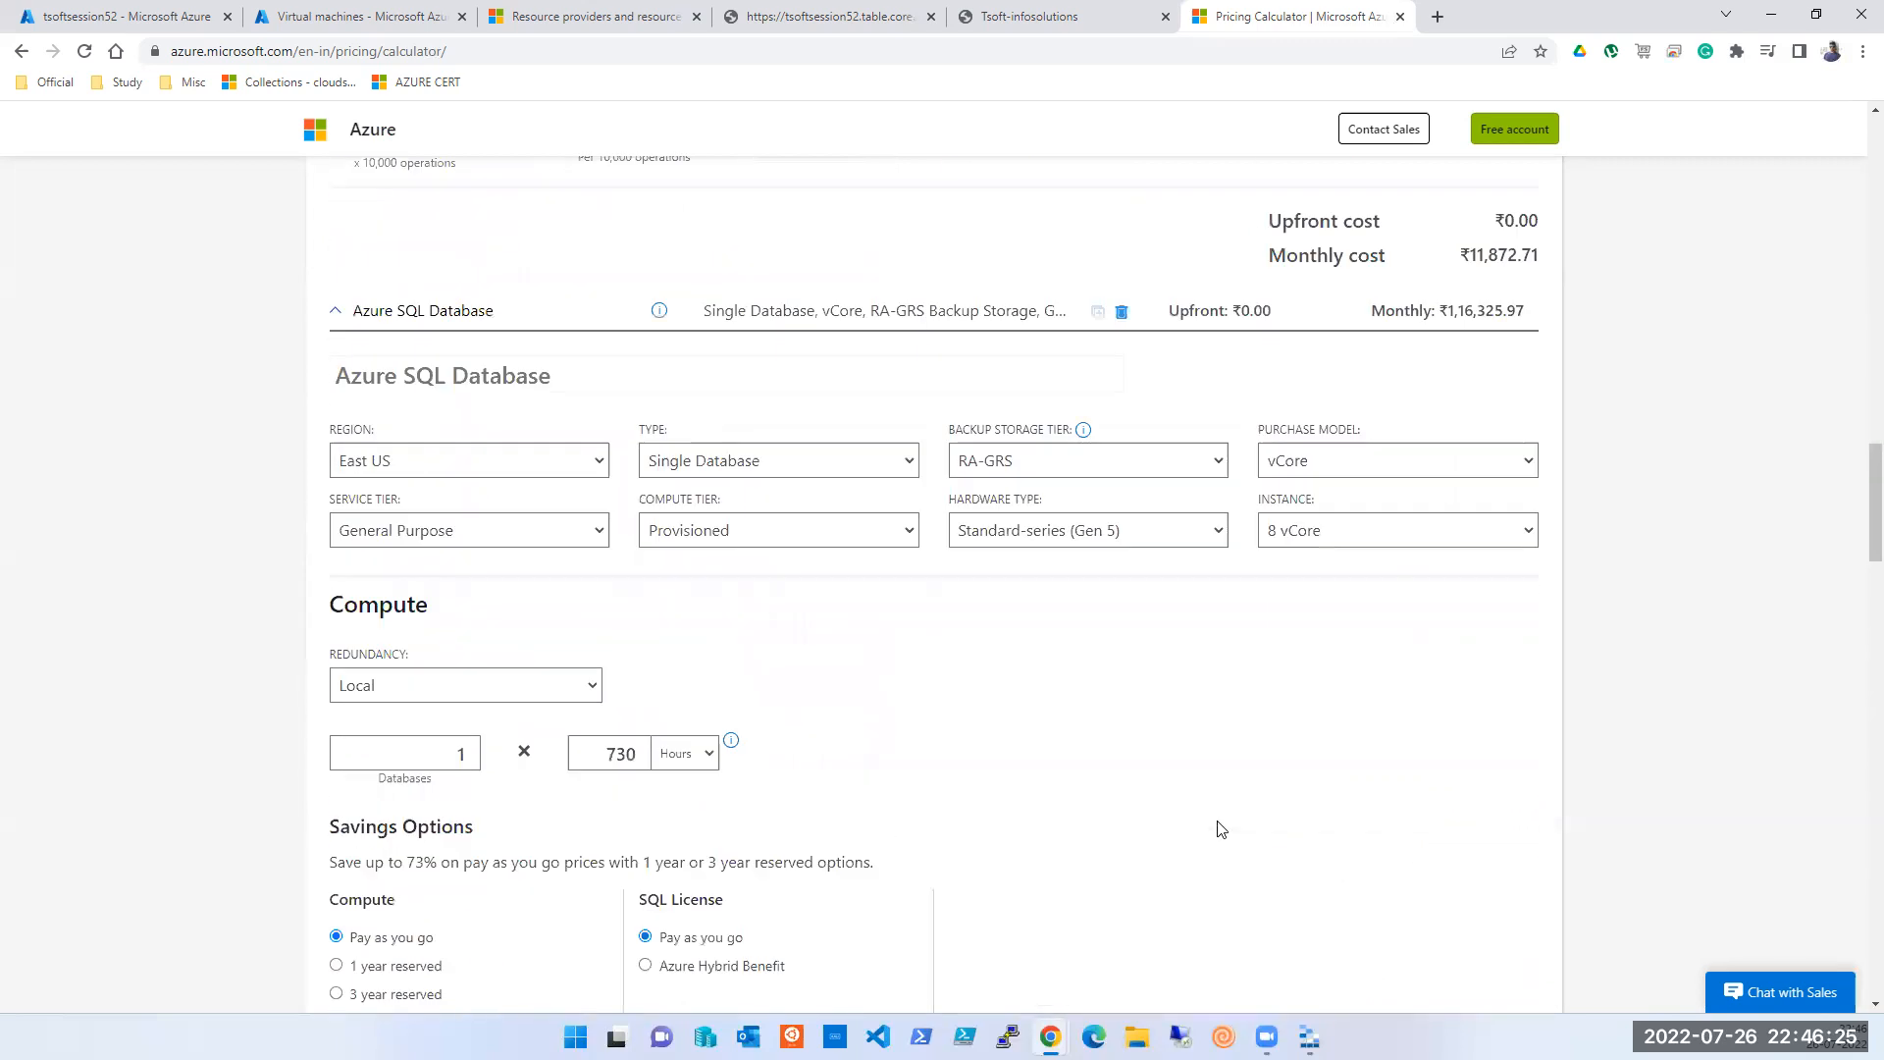
pyautogui.scroll(4, 1220, 828)
pyautogui.scroll(-3, 1220, 828)
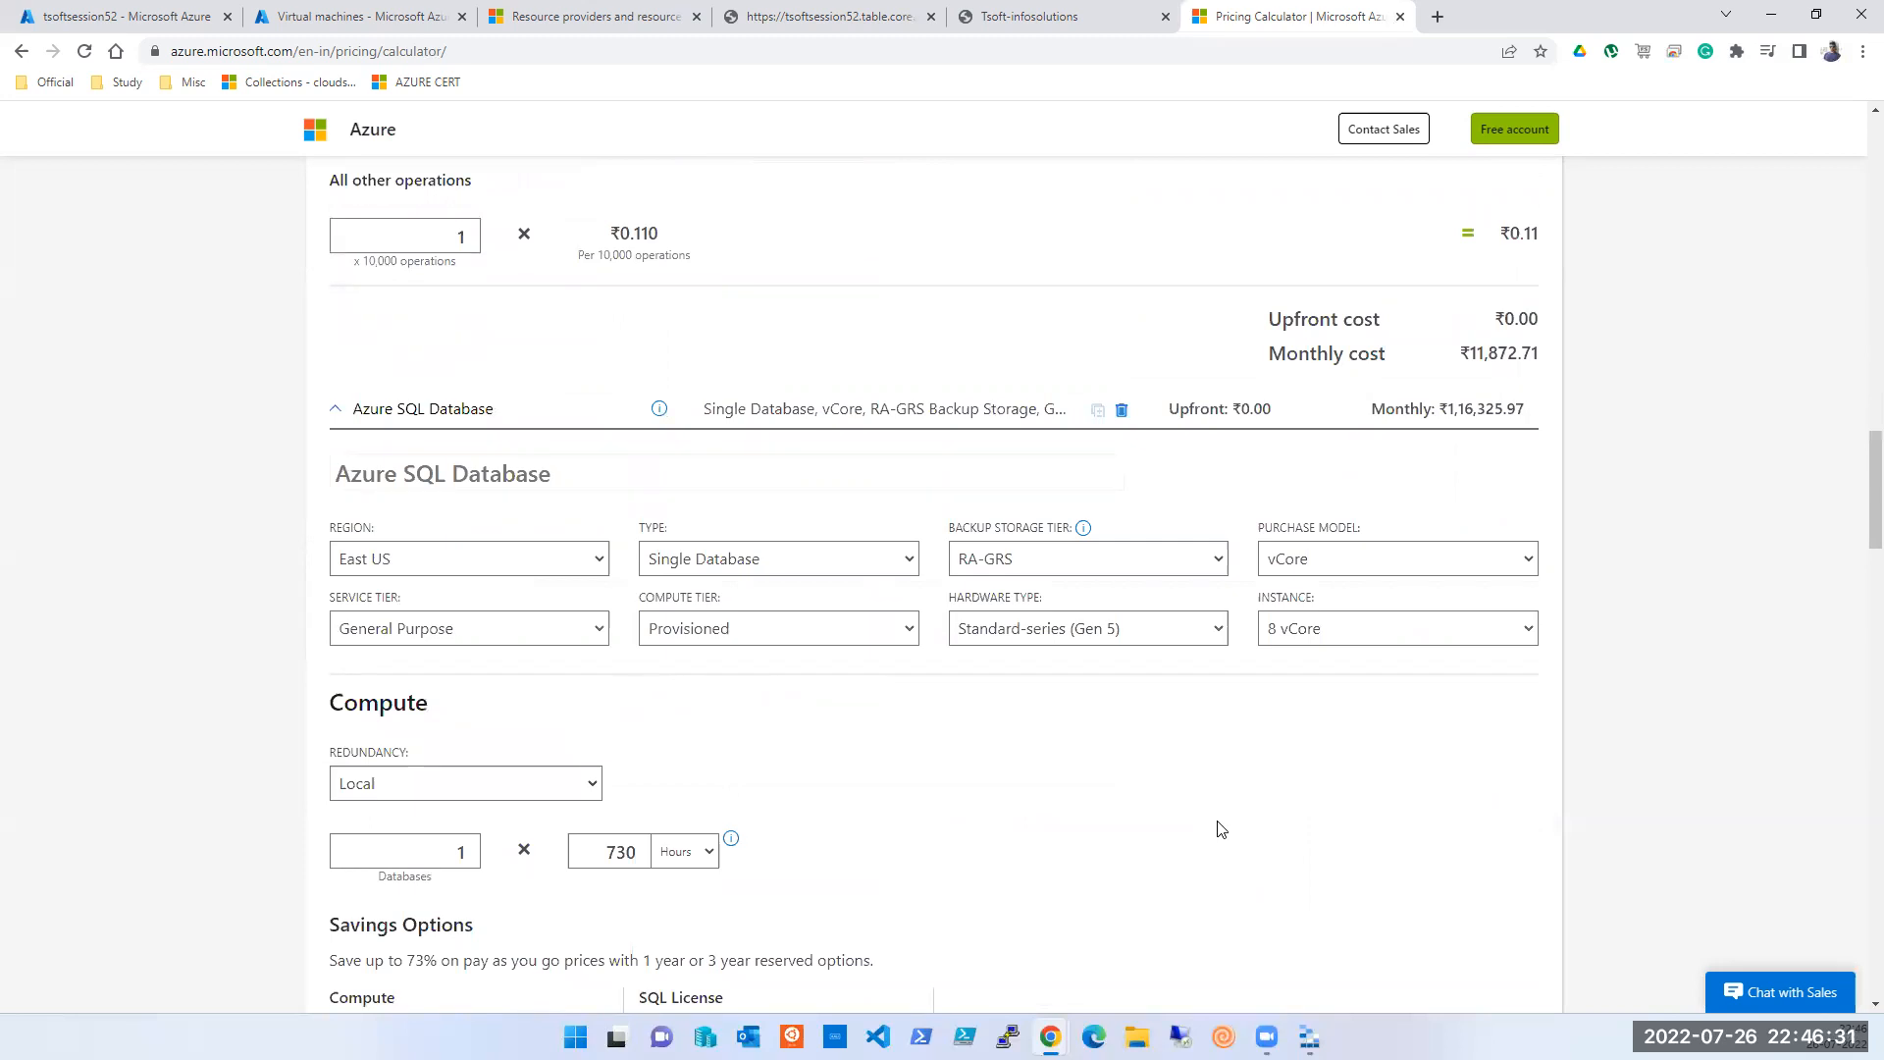
pyautogui.scroll(-3, 1220, 827)
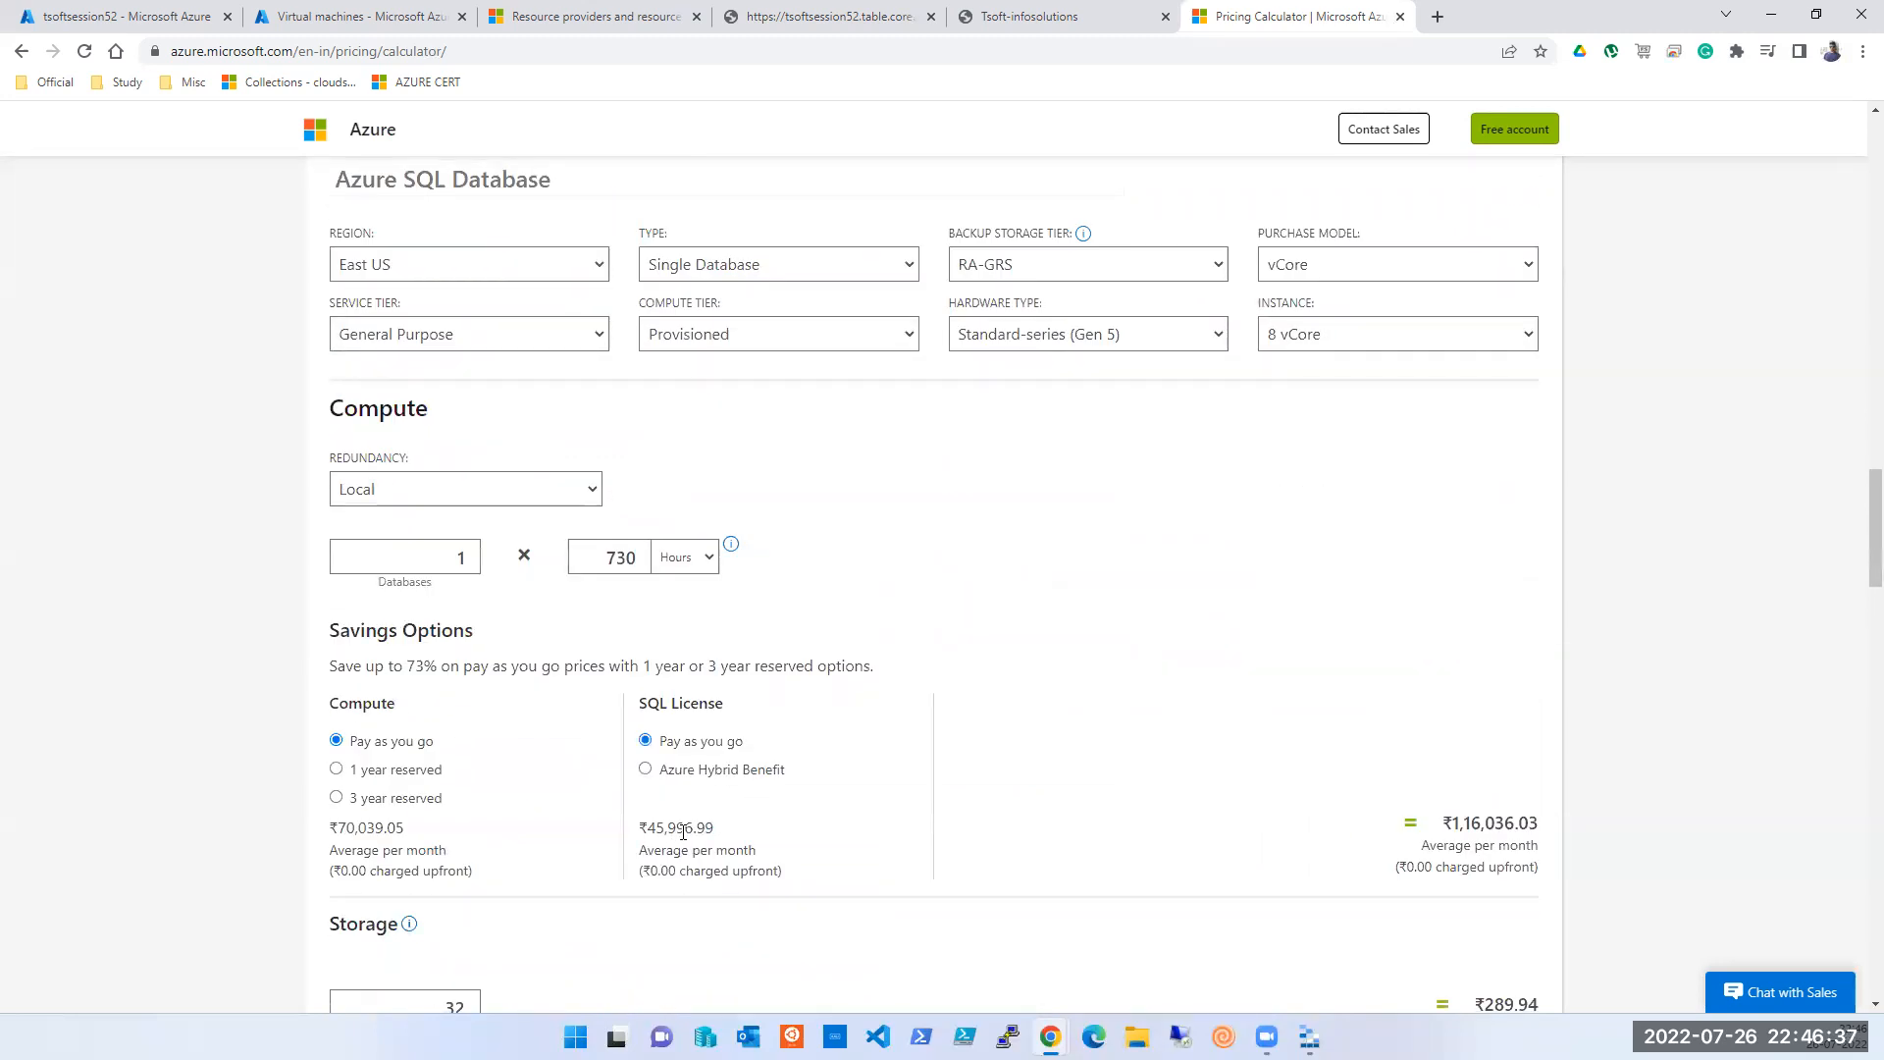
pyautogui.scroll(-2, 684, 832)
pyautogui.scroll(-2, 685, 841)
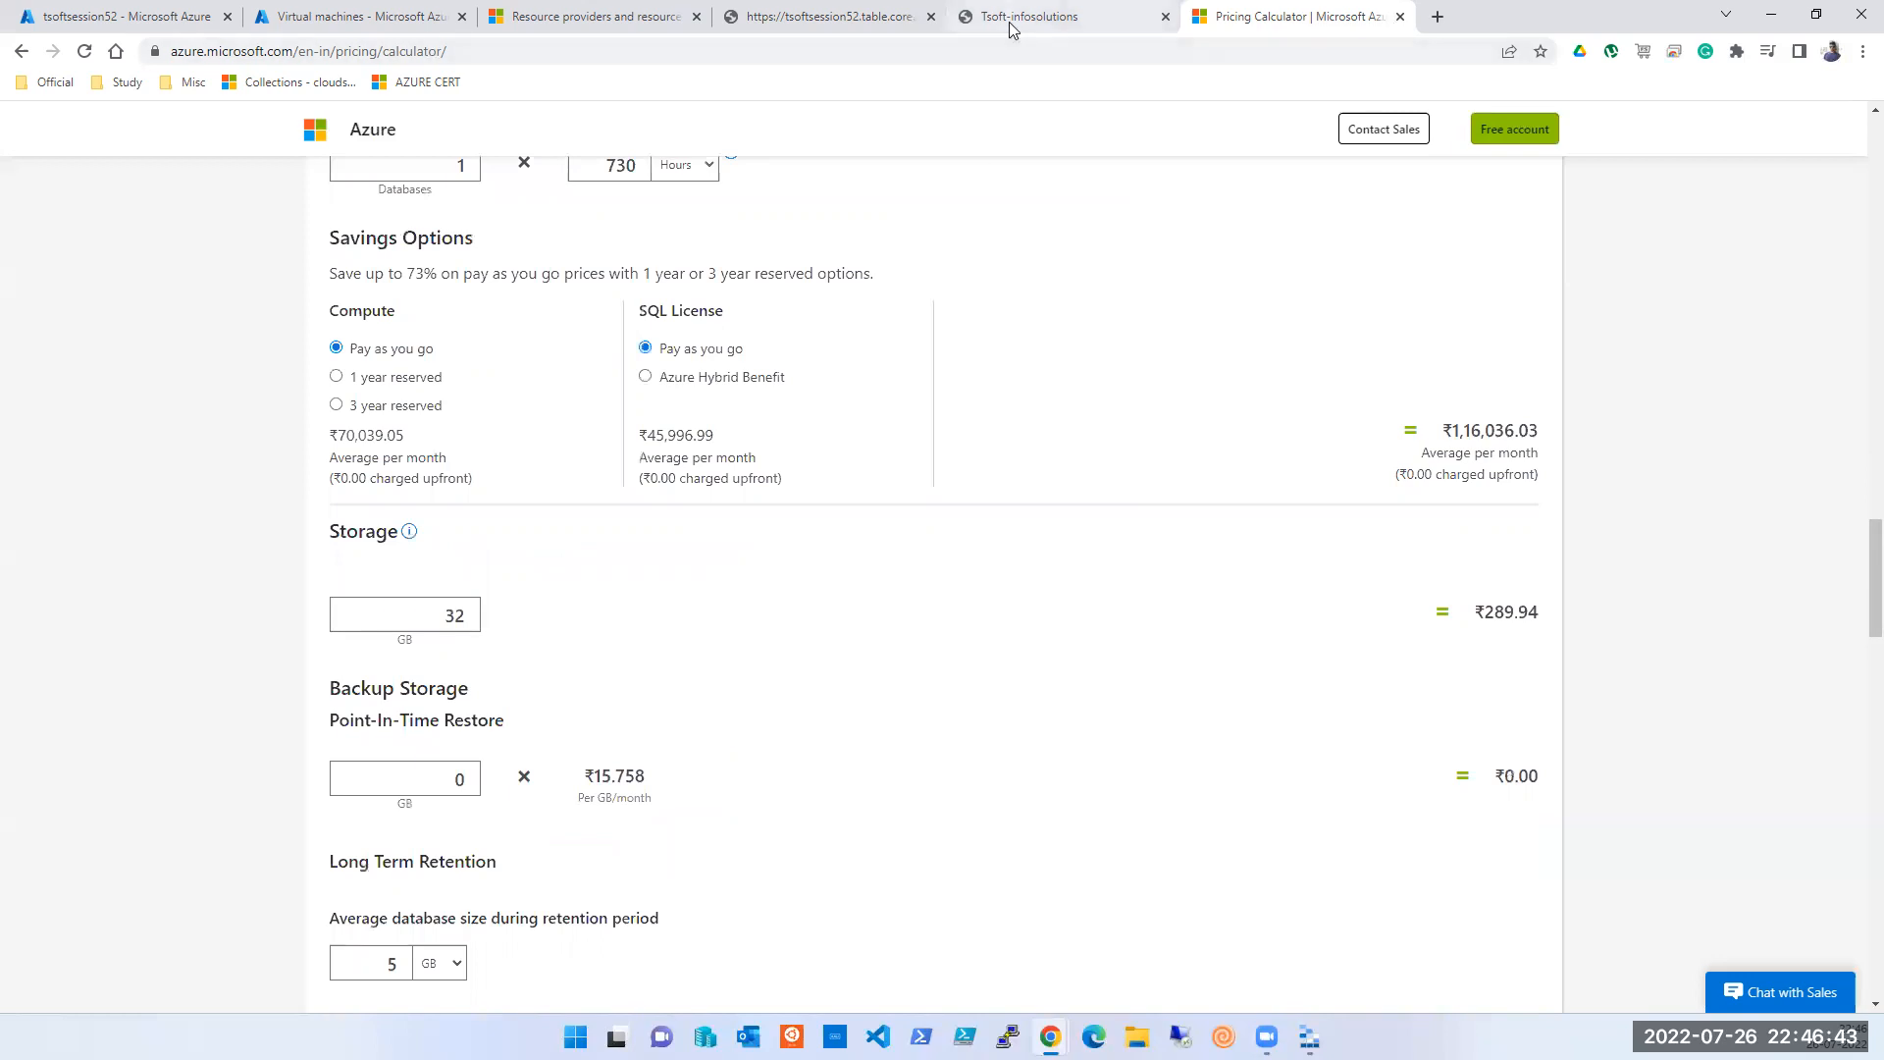
# - Look over the Tsoft-infosolutions contact form and table endpoint tabs, then return to the Azure portal tab
pyautogui.click(1040, 16)
pyautogui.click(534, 422)
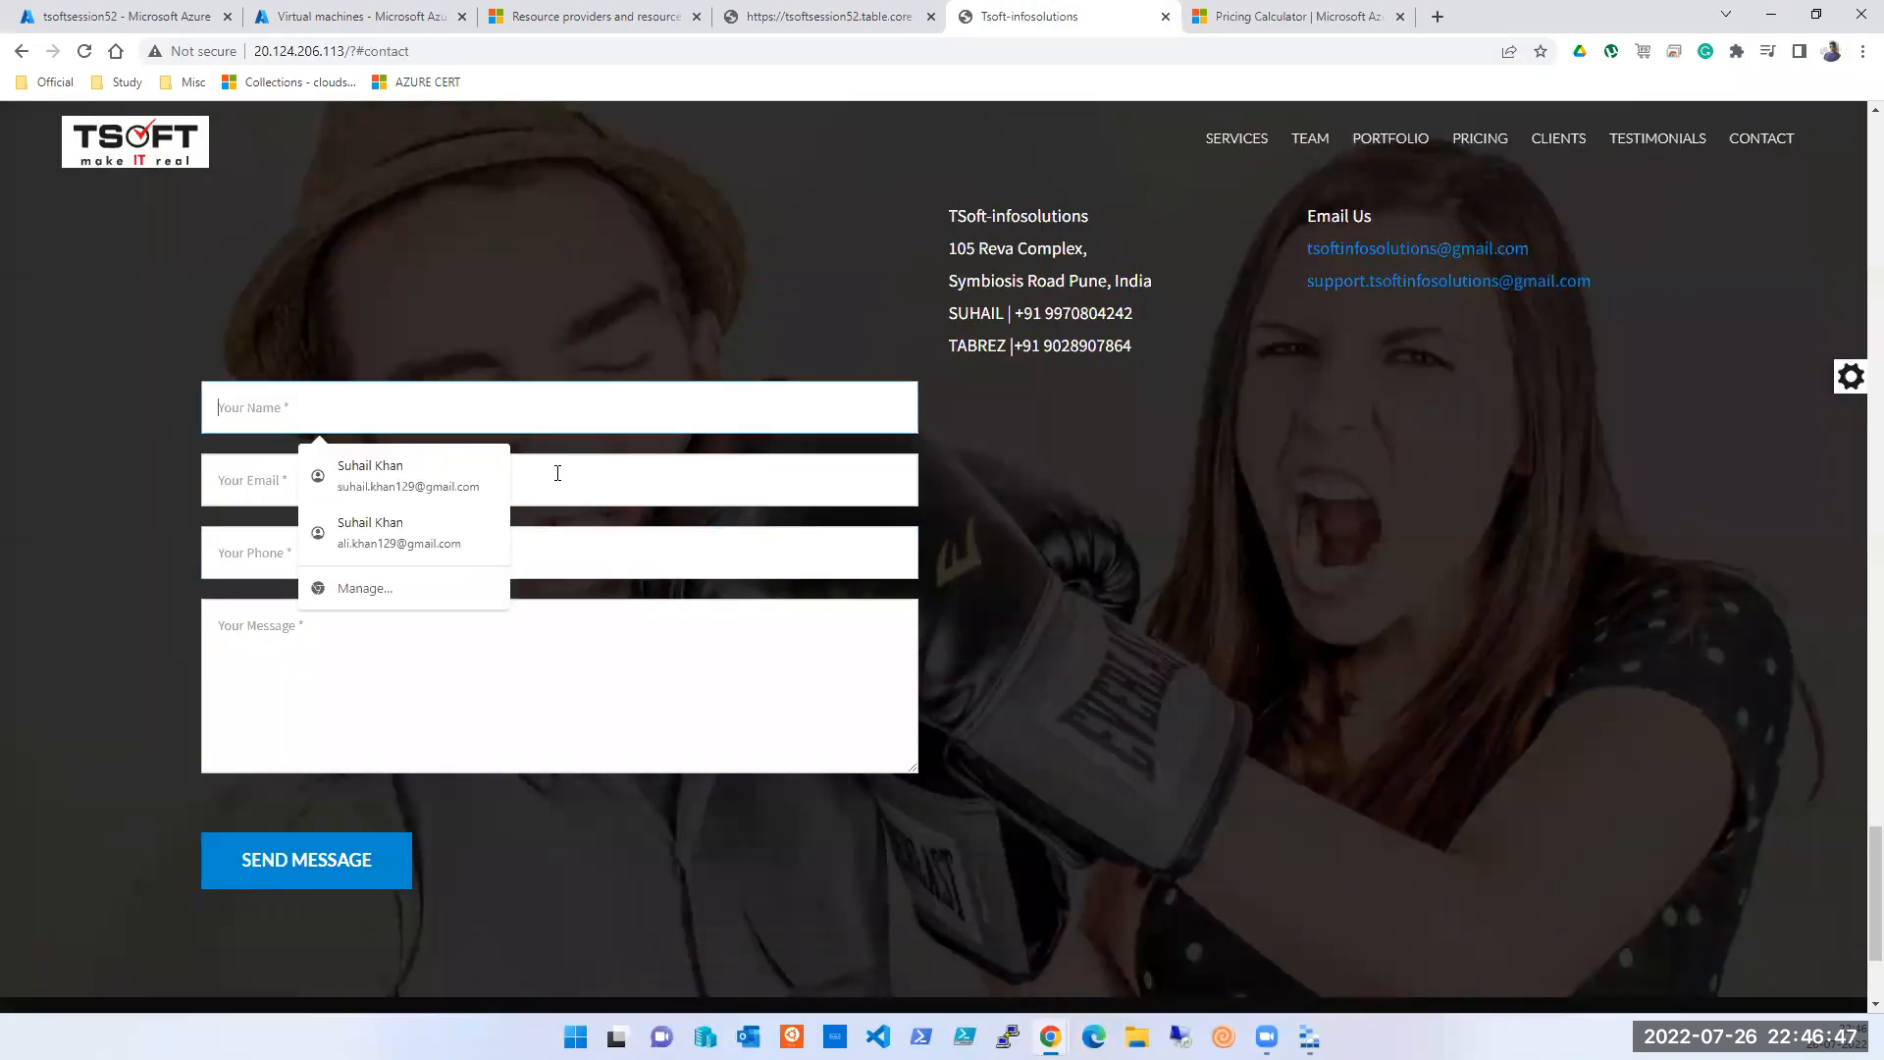
pyautogui.click(558, 472)
pyautogui.click(555, 412)
pyautogui.click(756, 20)
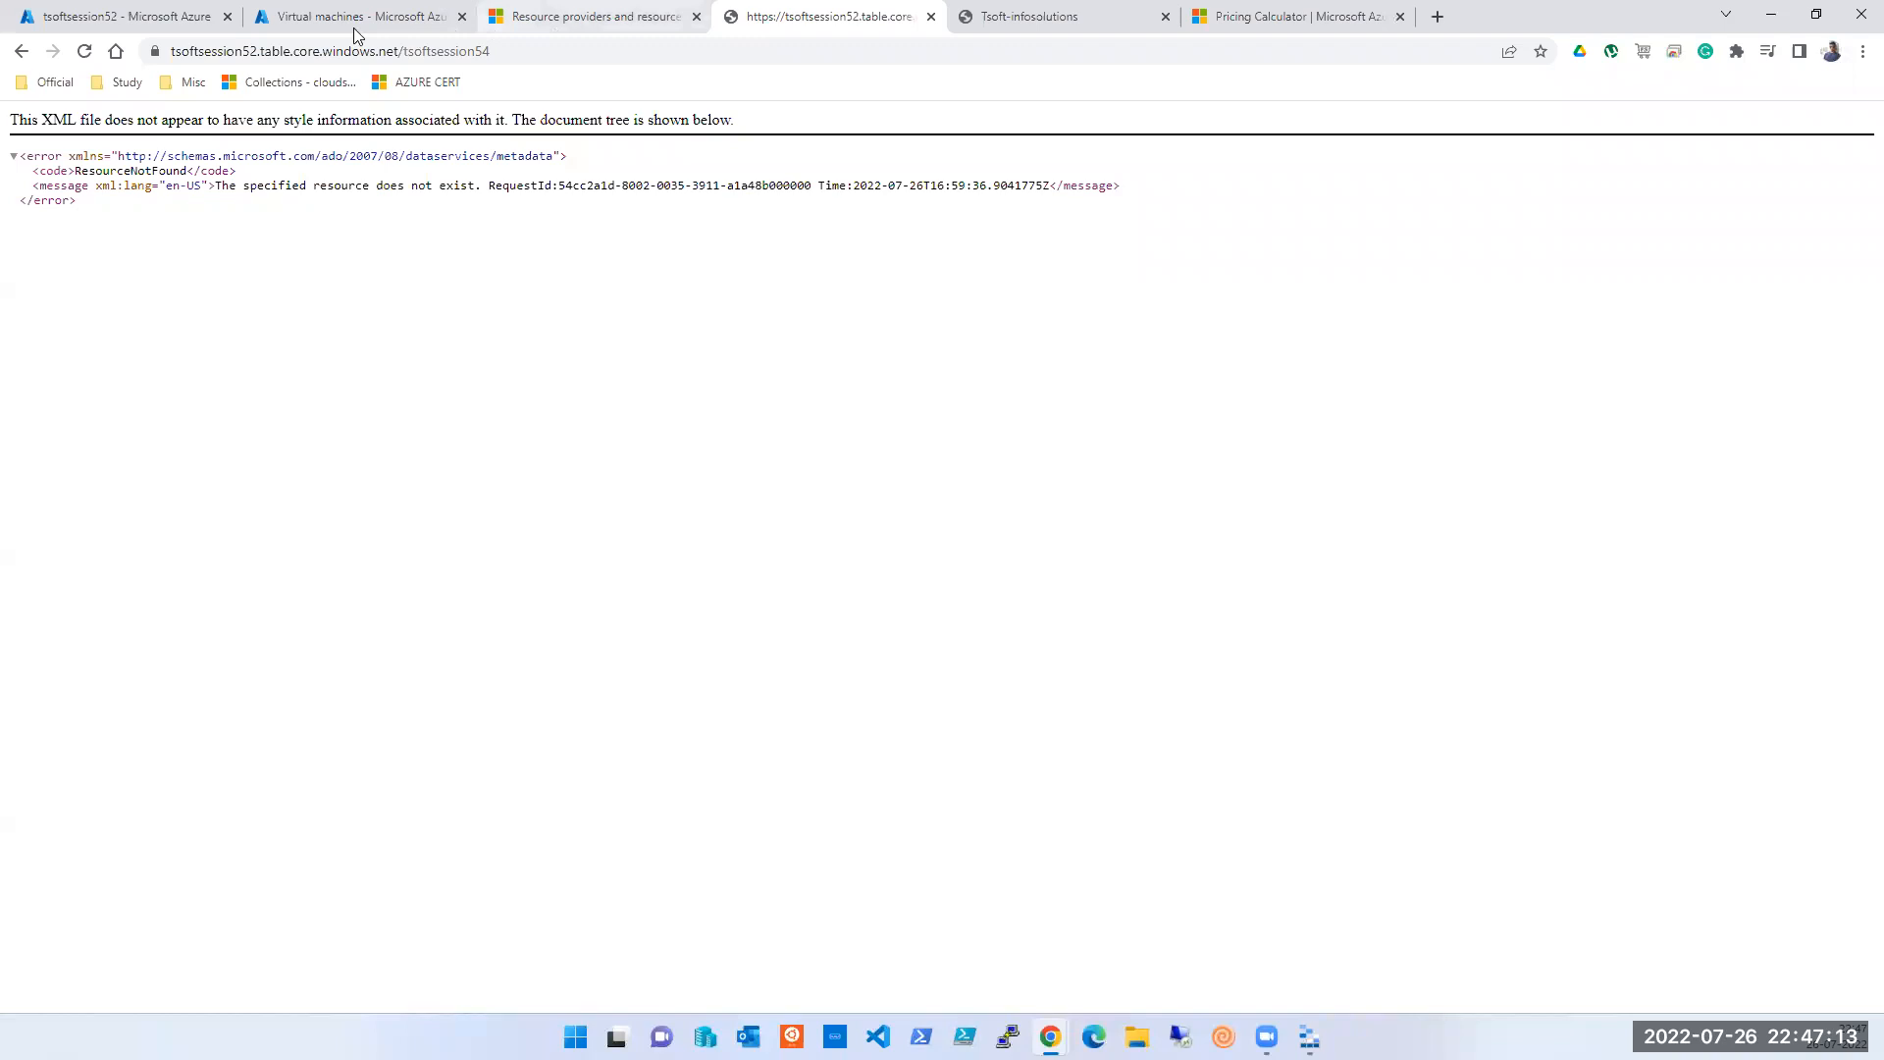
pyautogui.click(132, 21)
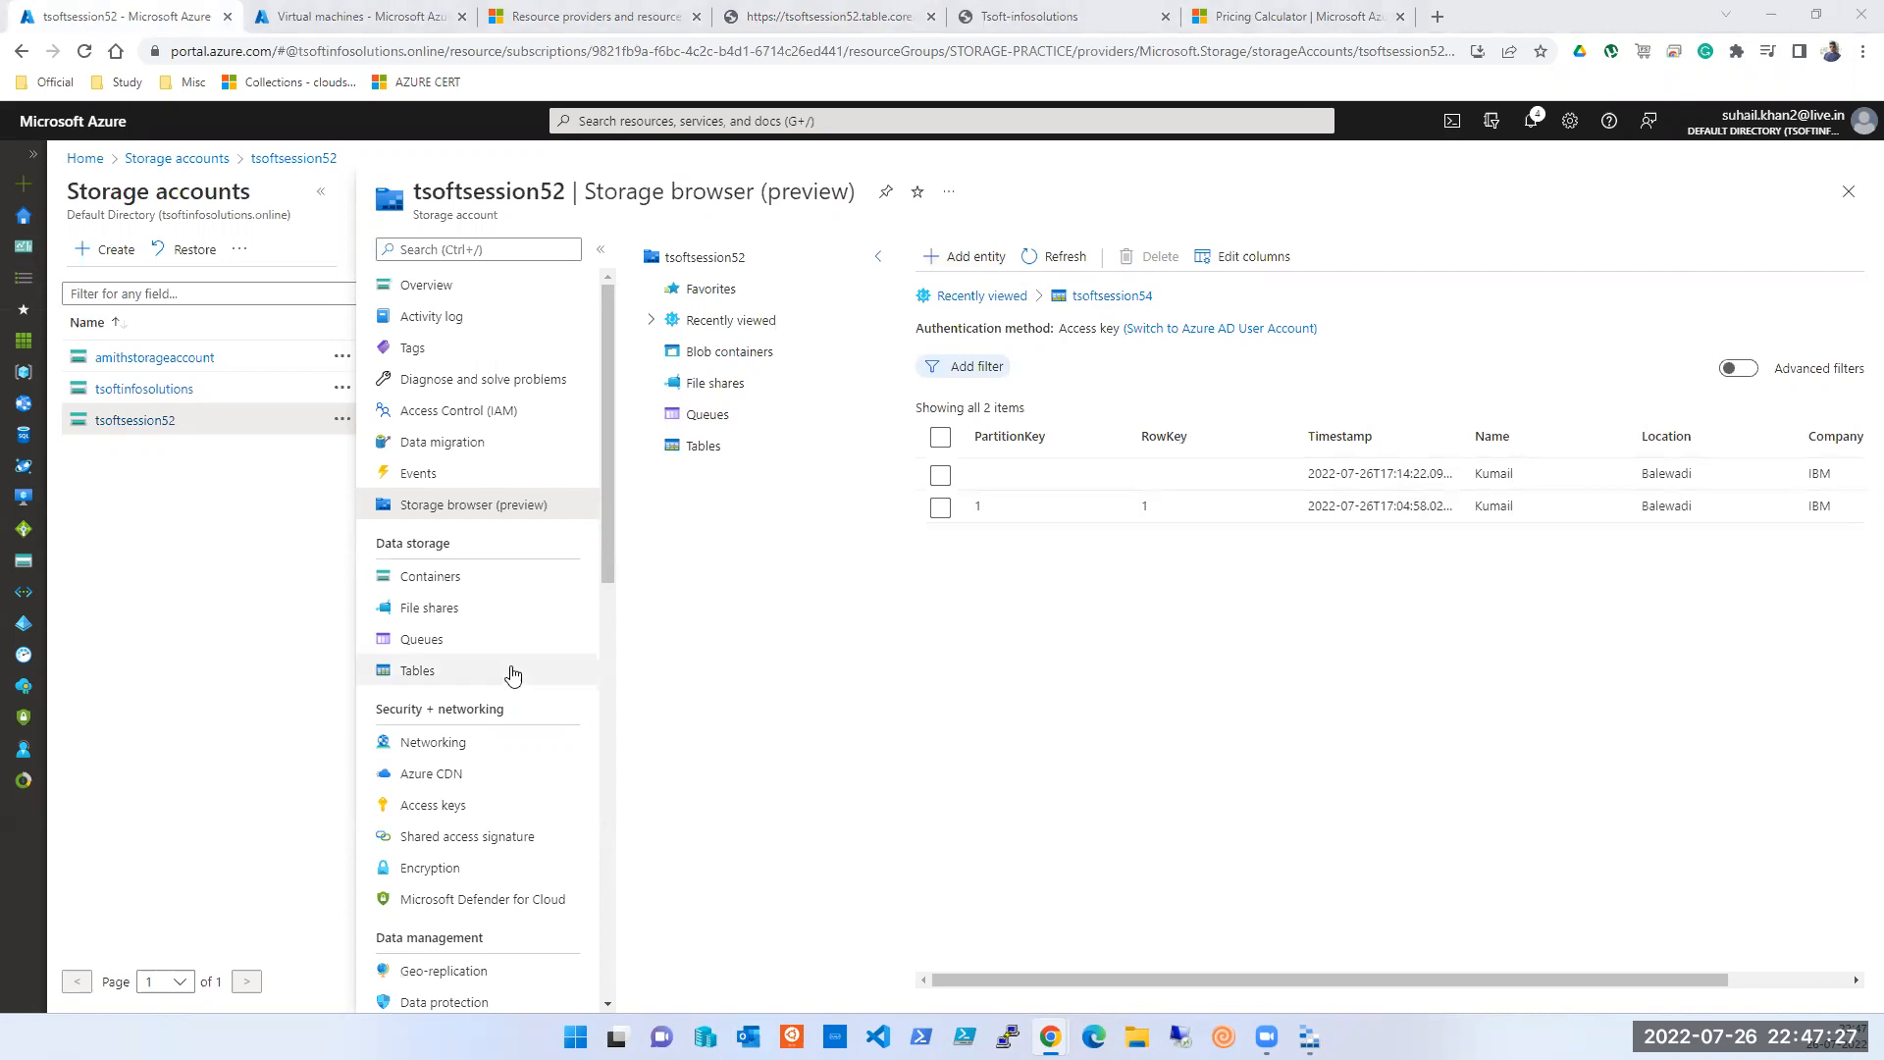
# - Show tsoftsession52's Tables page in the portal, then bring Storage Explorer forward maximized
pyautogui.click(445, 670)
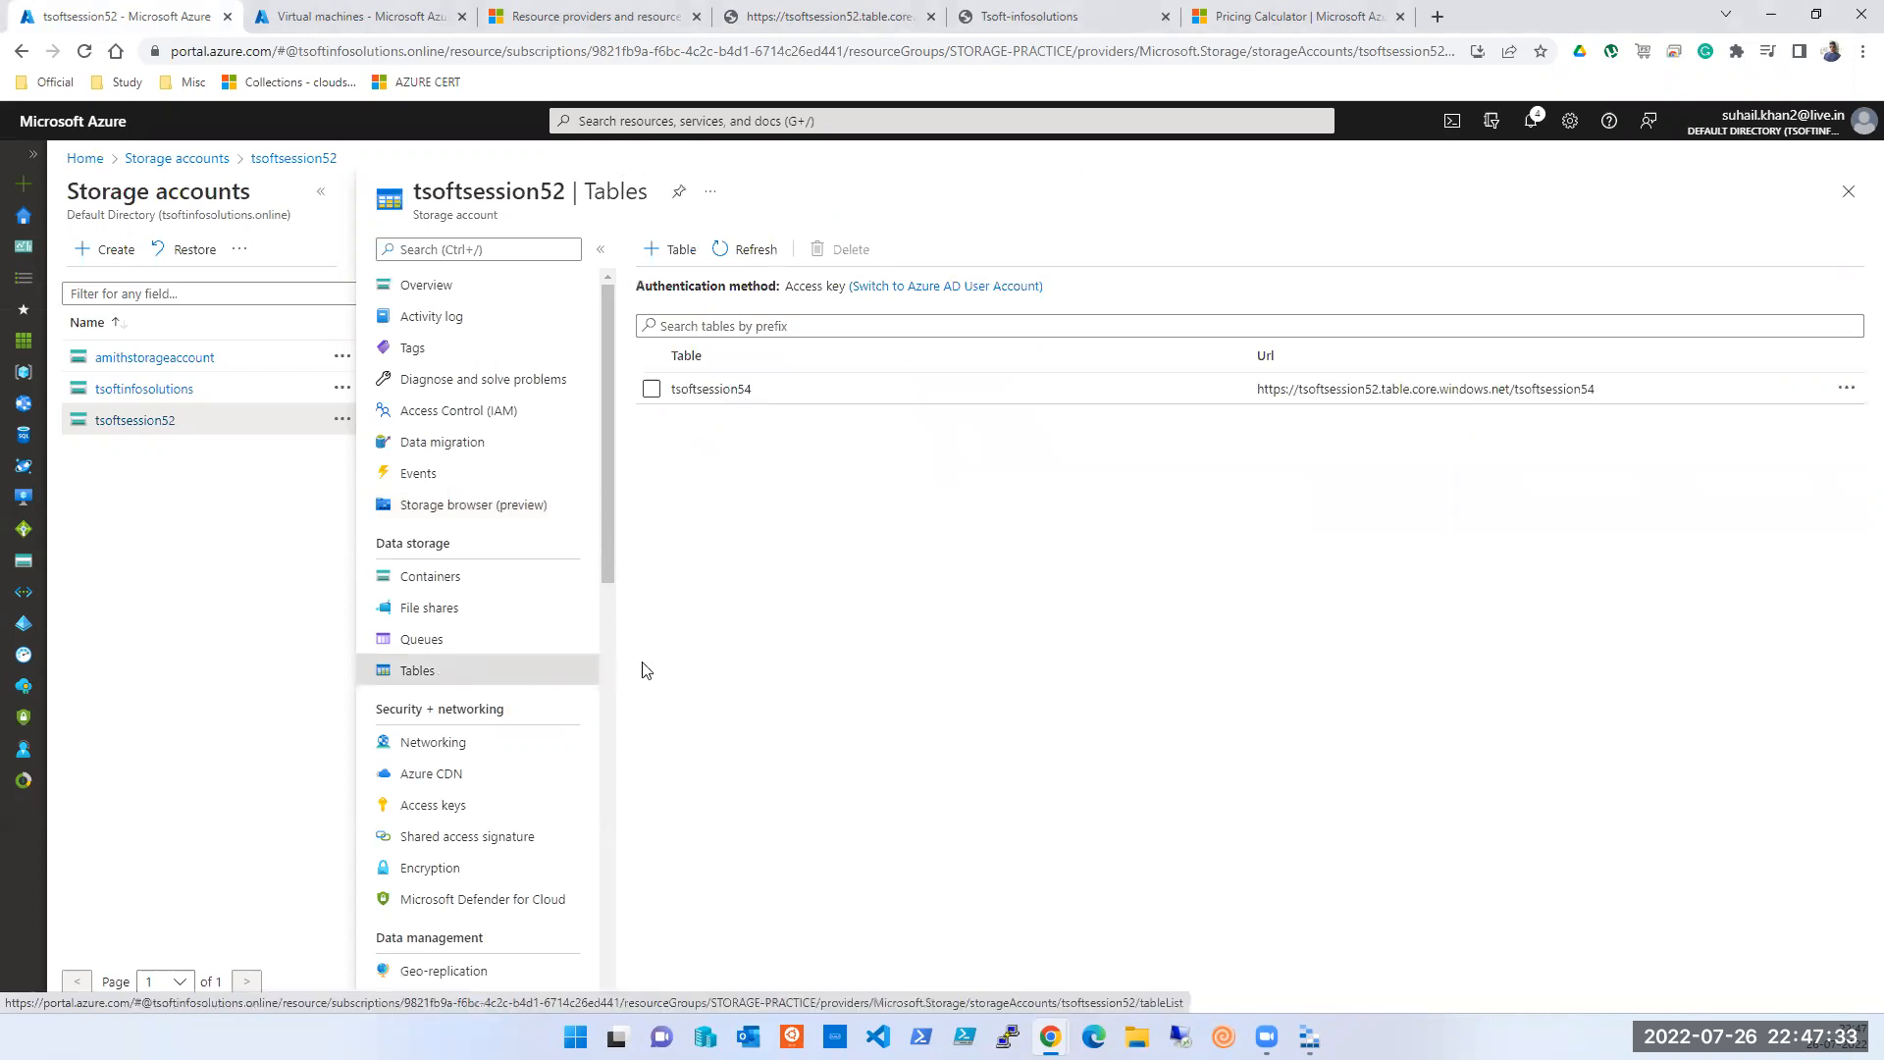
pyautogui.click(1309, 1037)
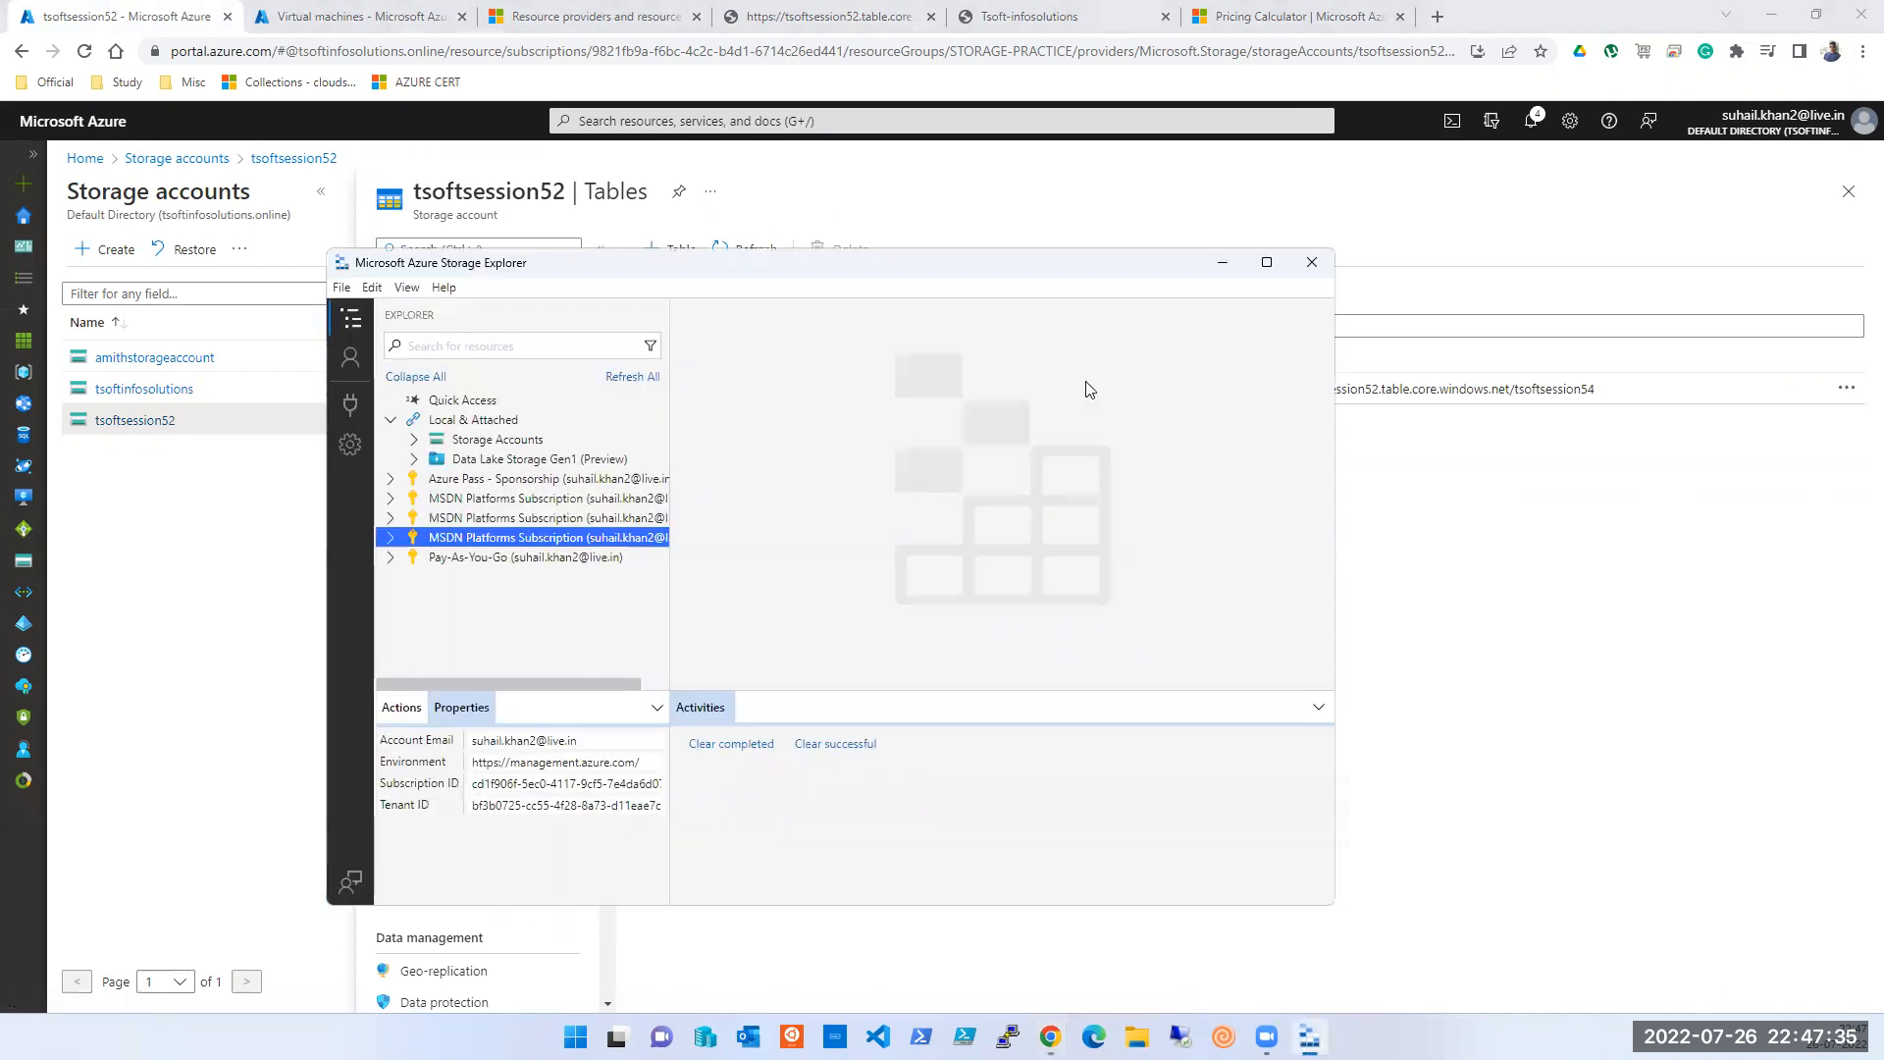
pyautogui.click(1274, 248)
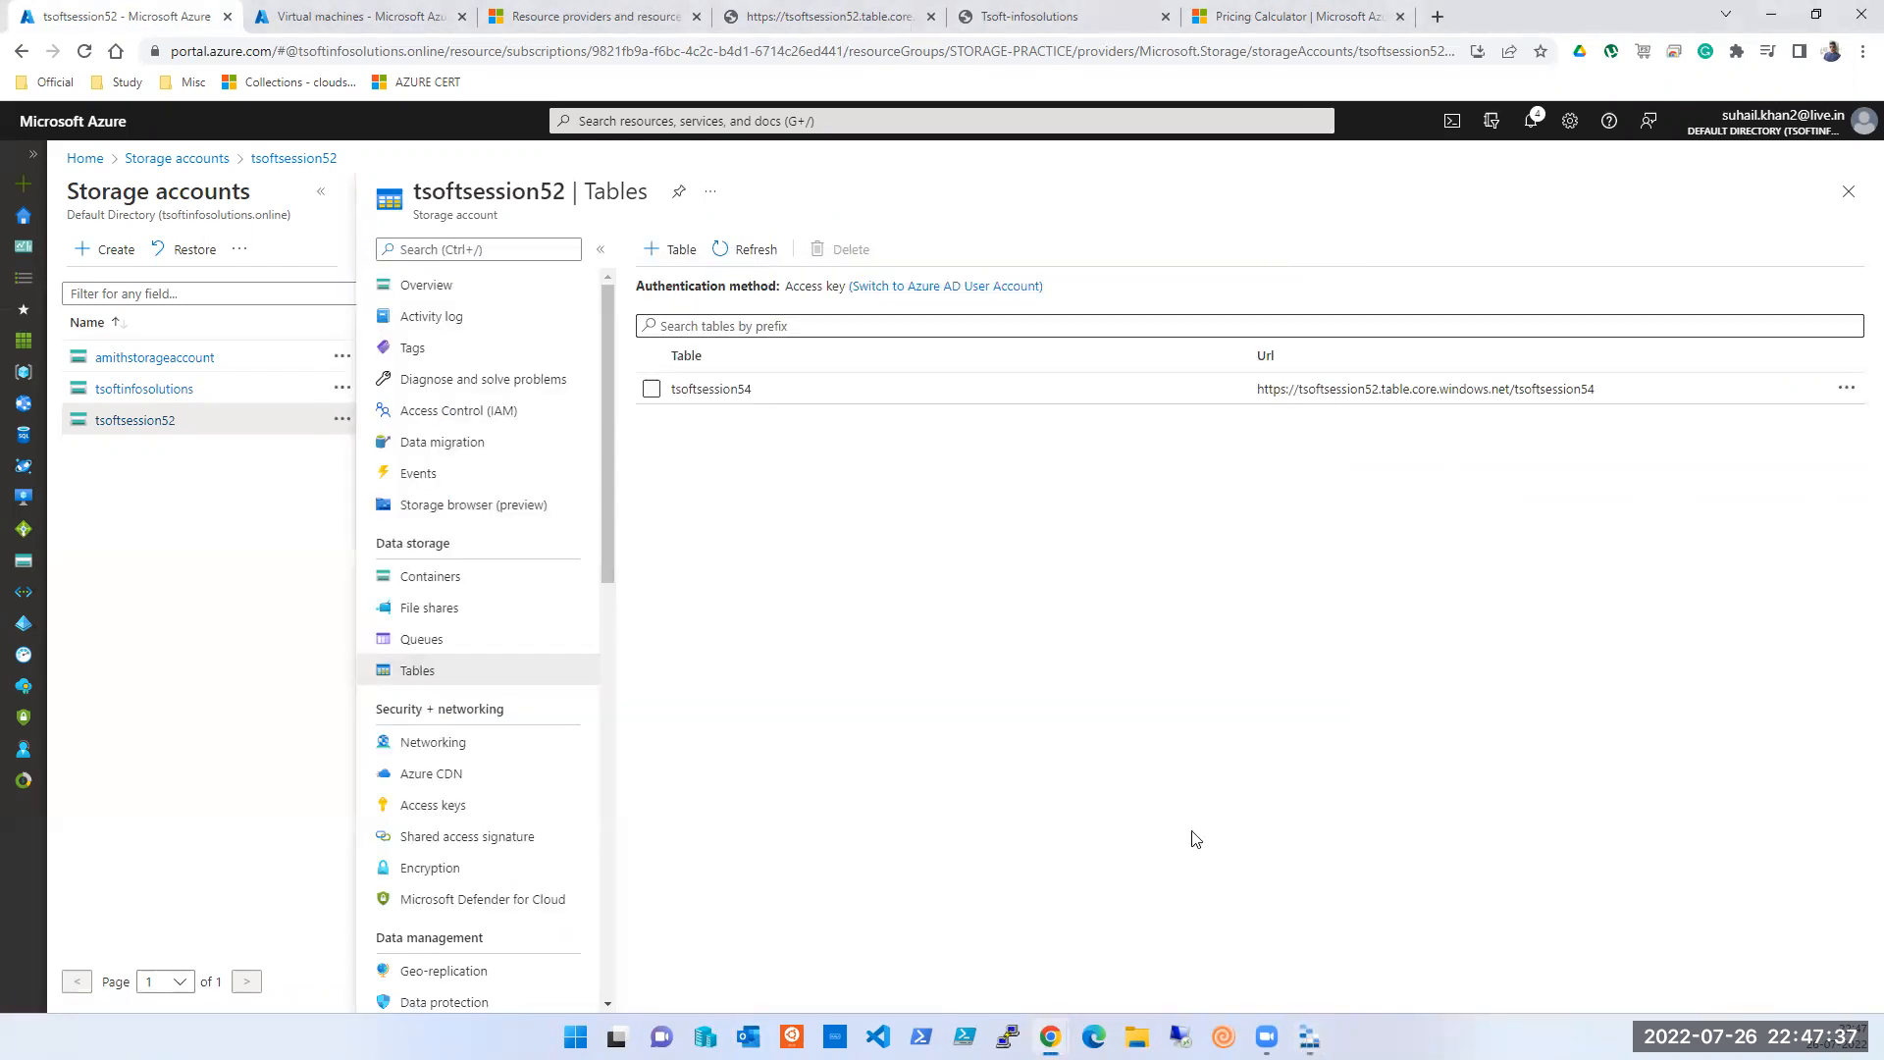
pyautogui.click(1309, 1038)
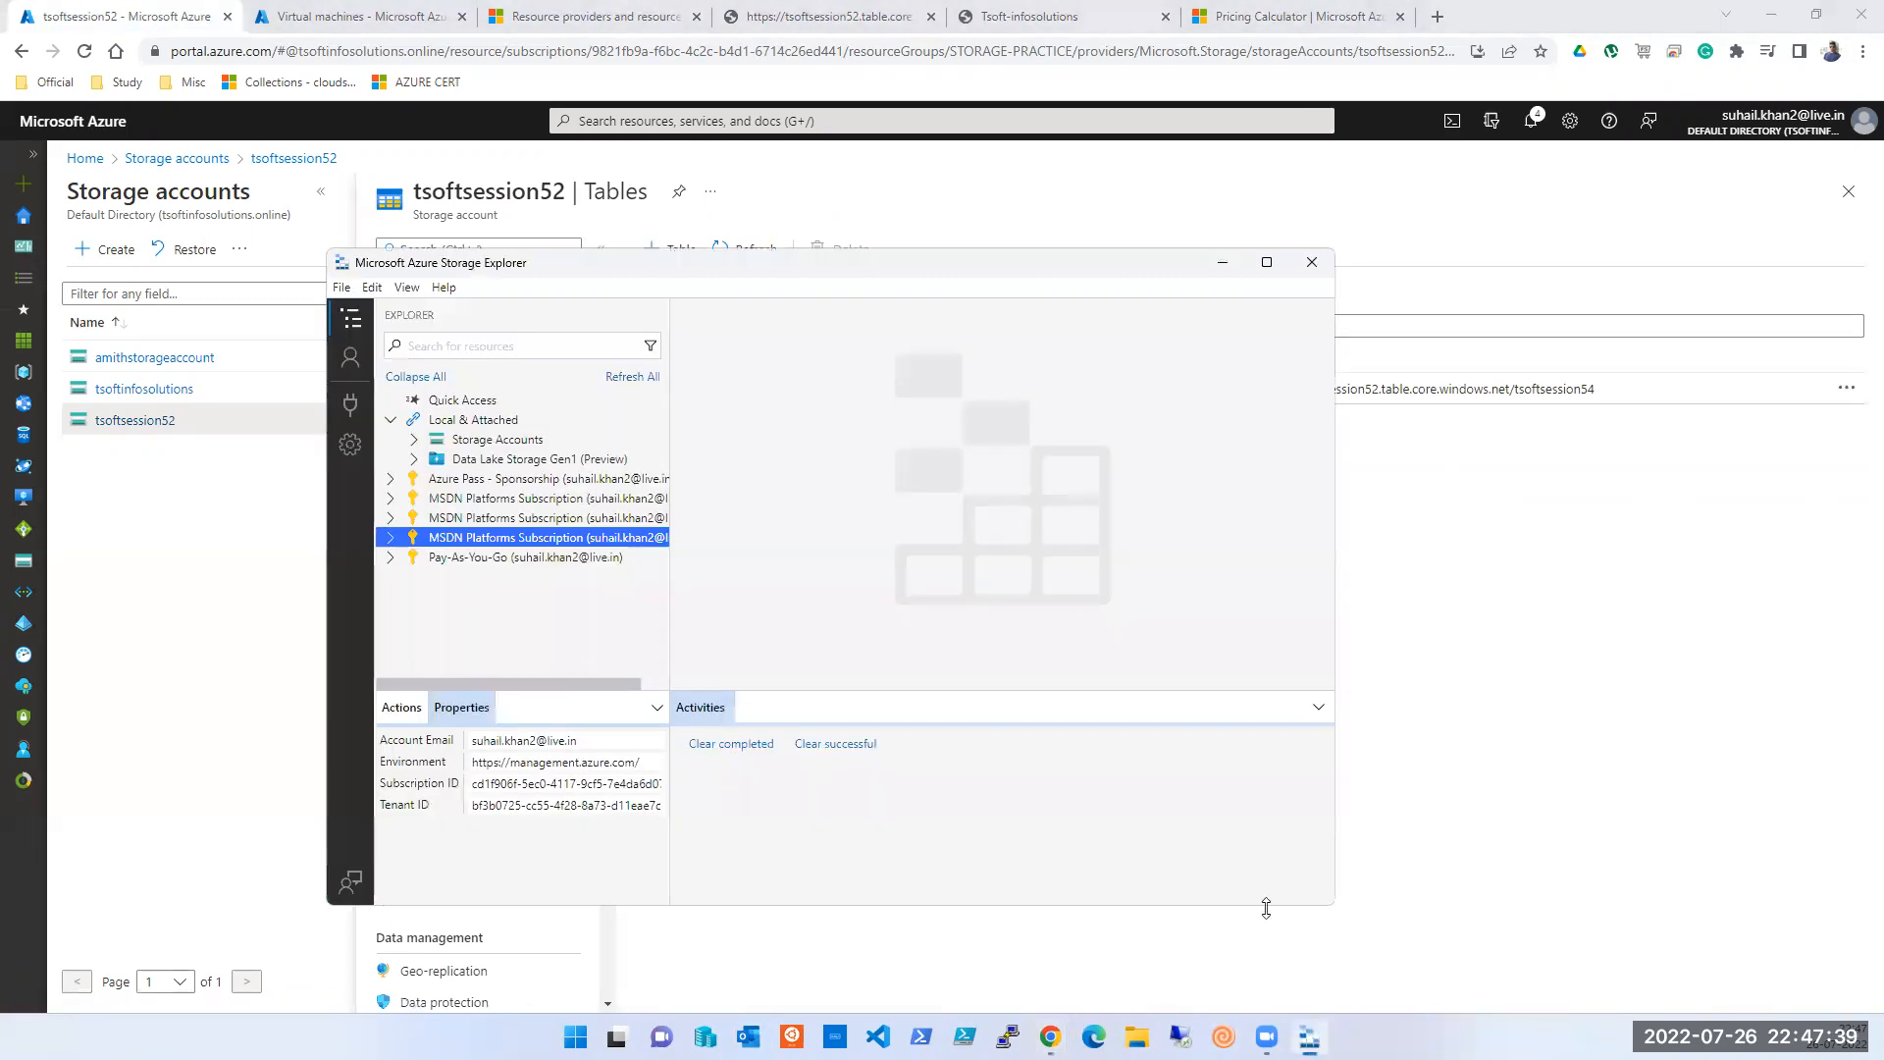
pyautogui.click(1271, 260)
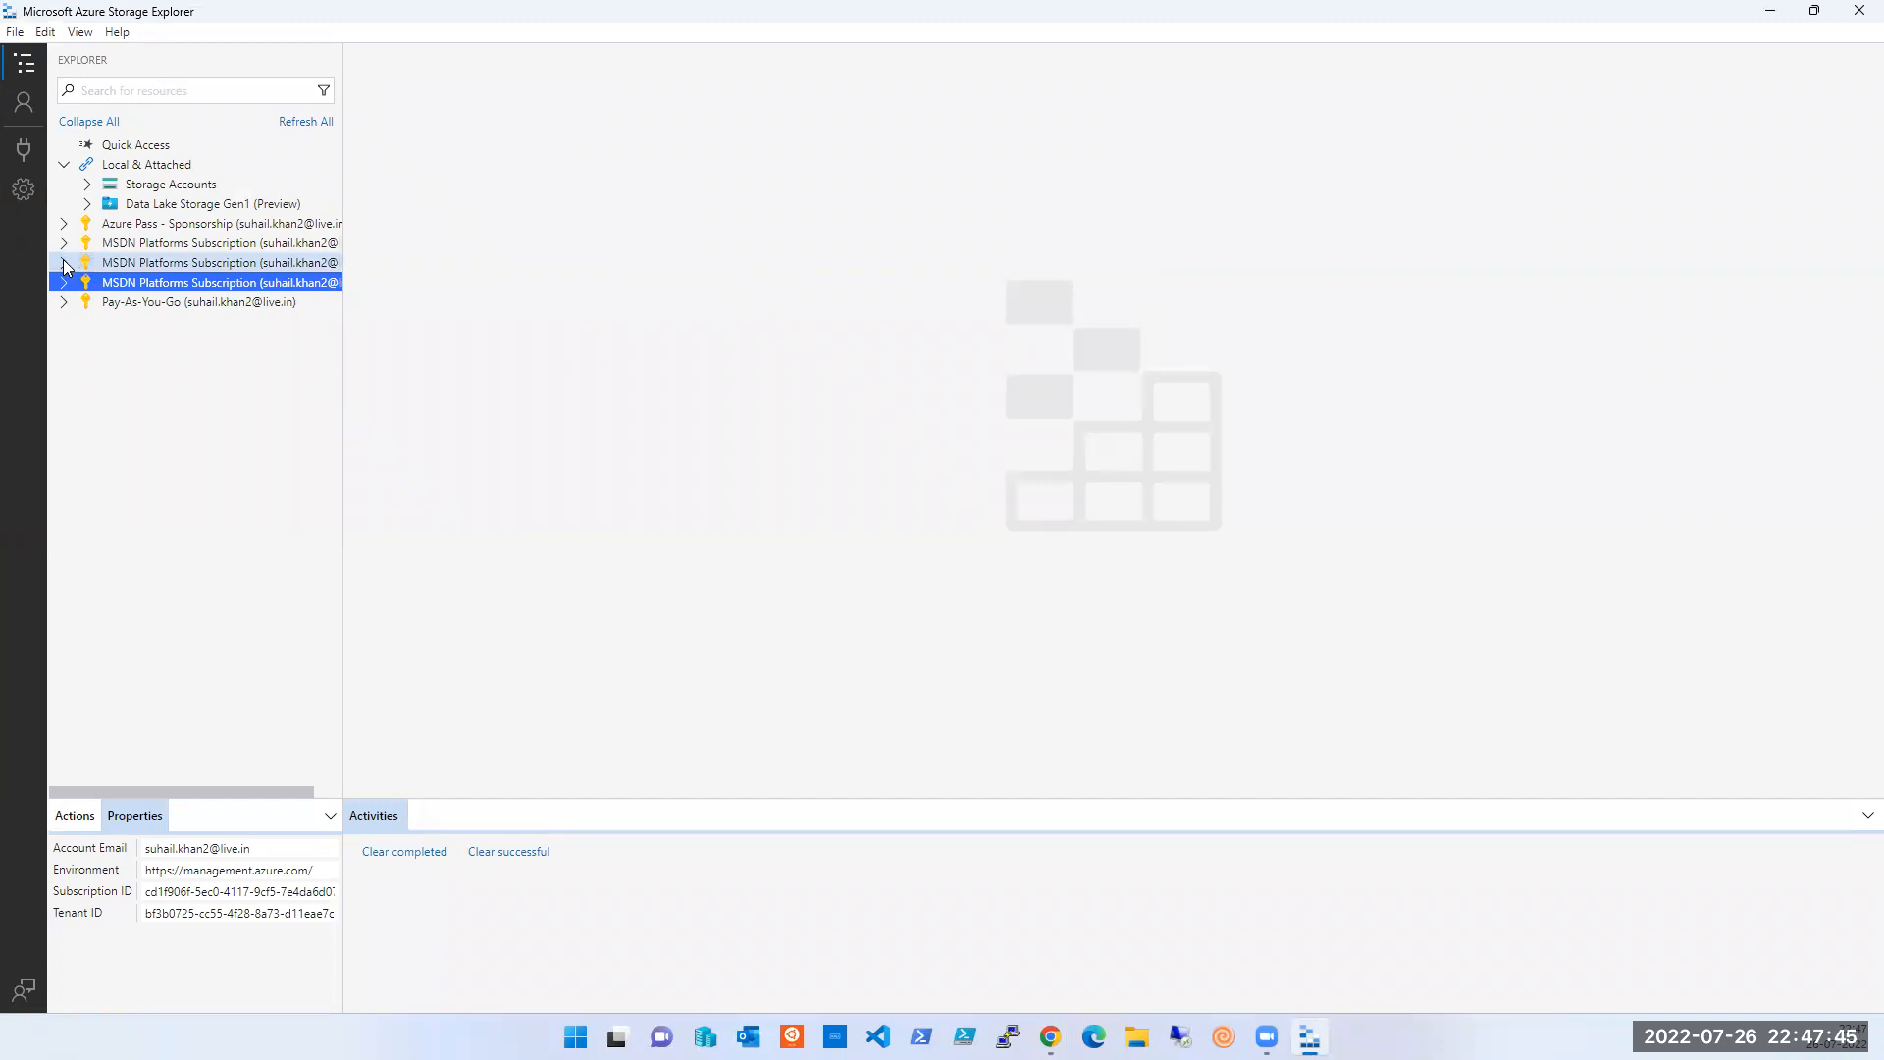
# - Try listing storagetests53's tables, dismiss the authorization error, and collapse that account
pyautogui.click(64, 263)
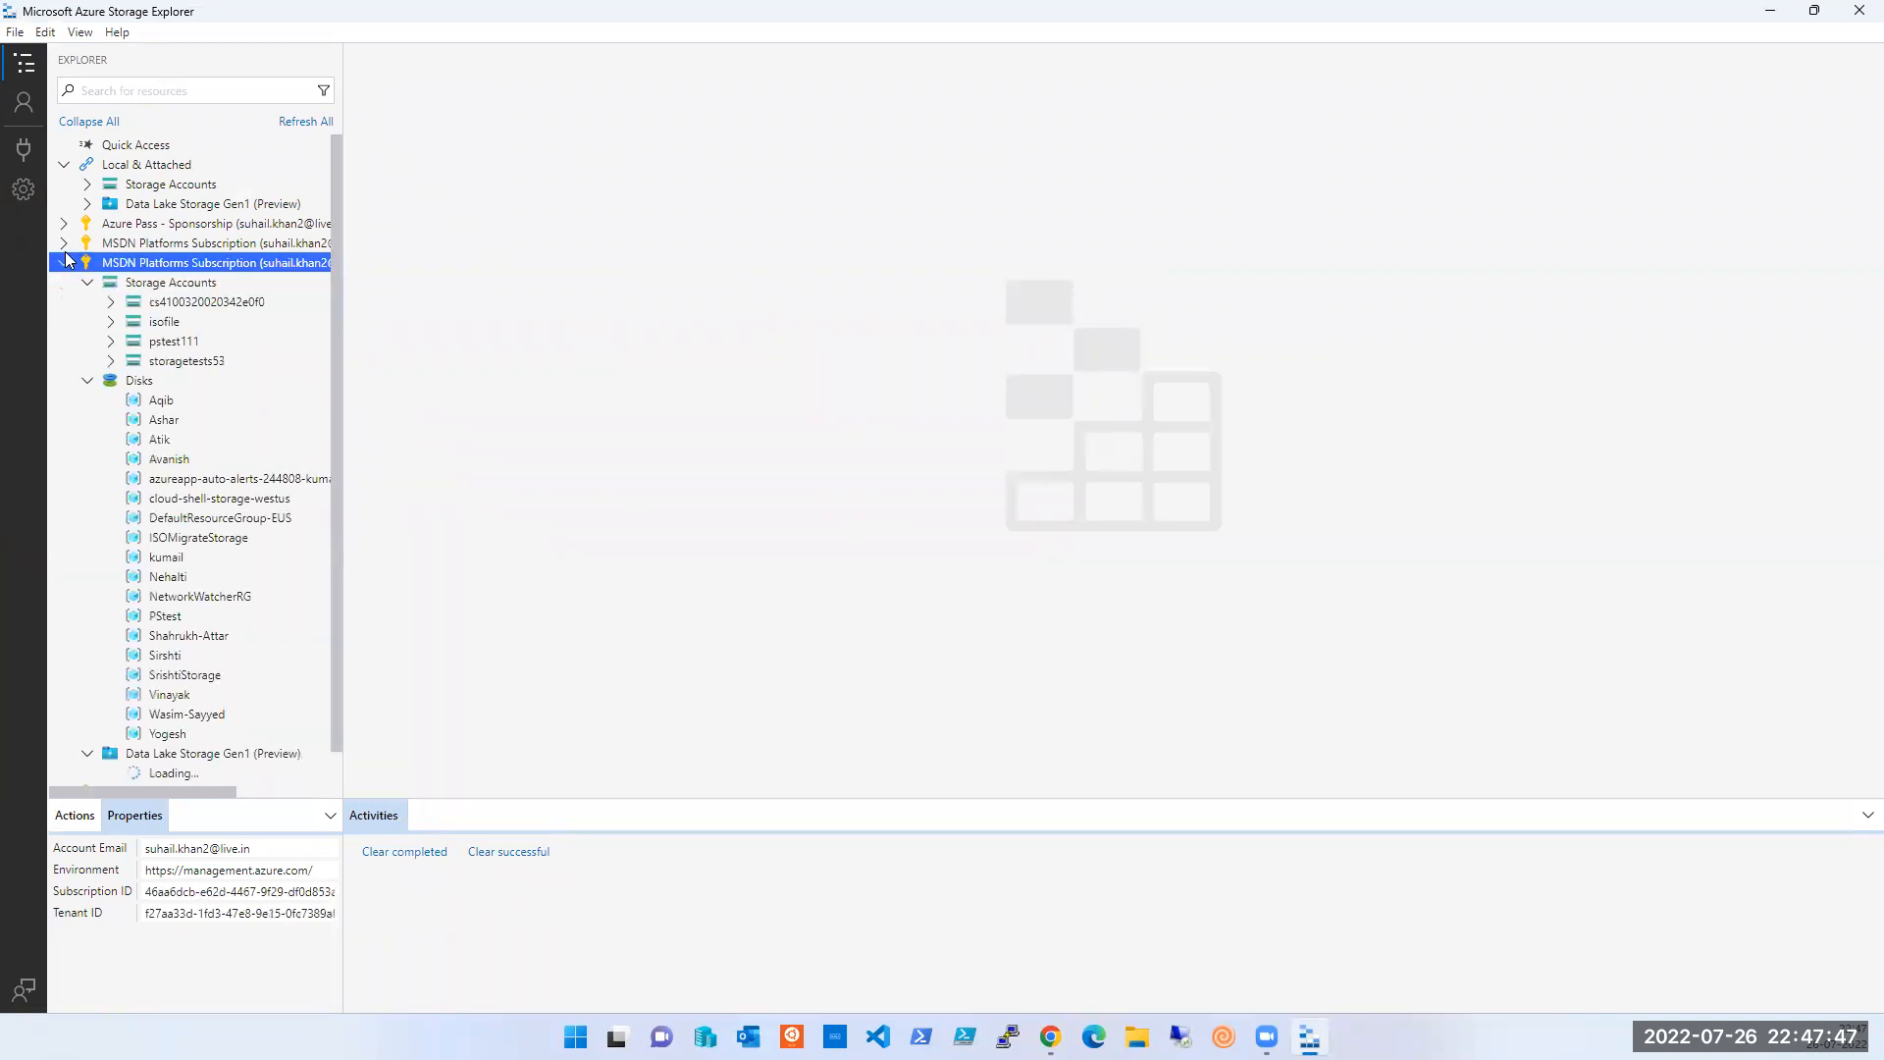
pyautogui.click(89, 379)
pyautogui.click(111, 364)
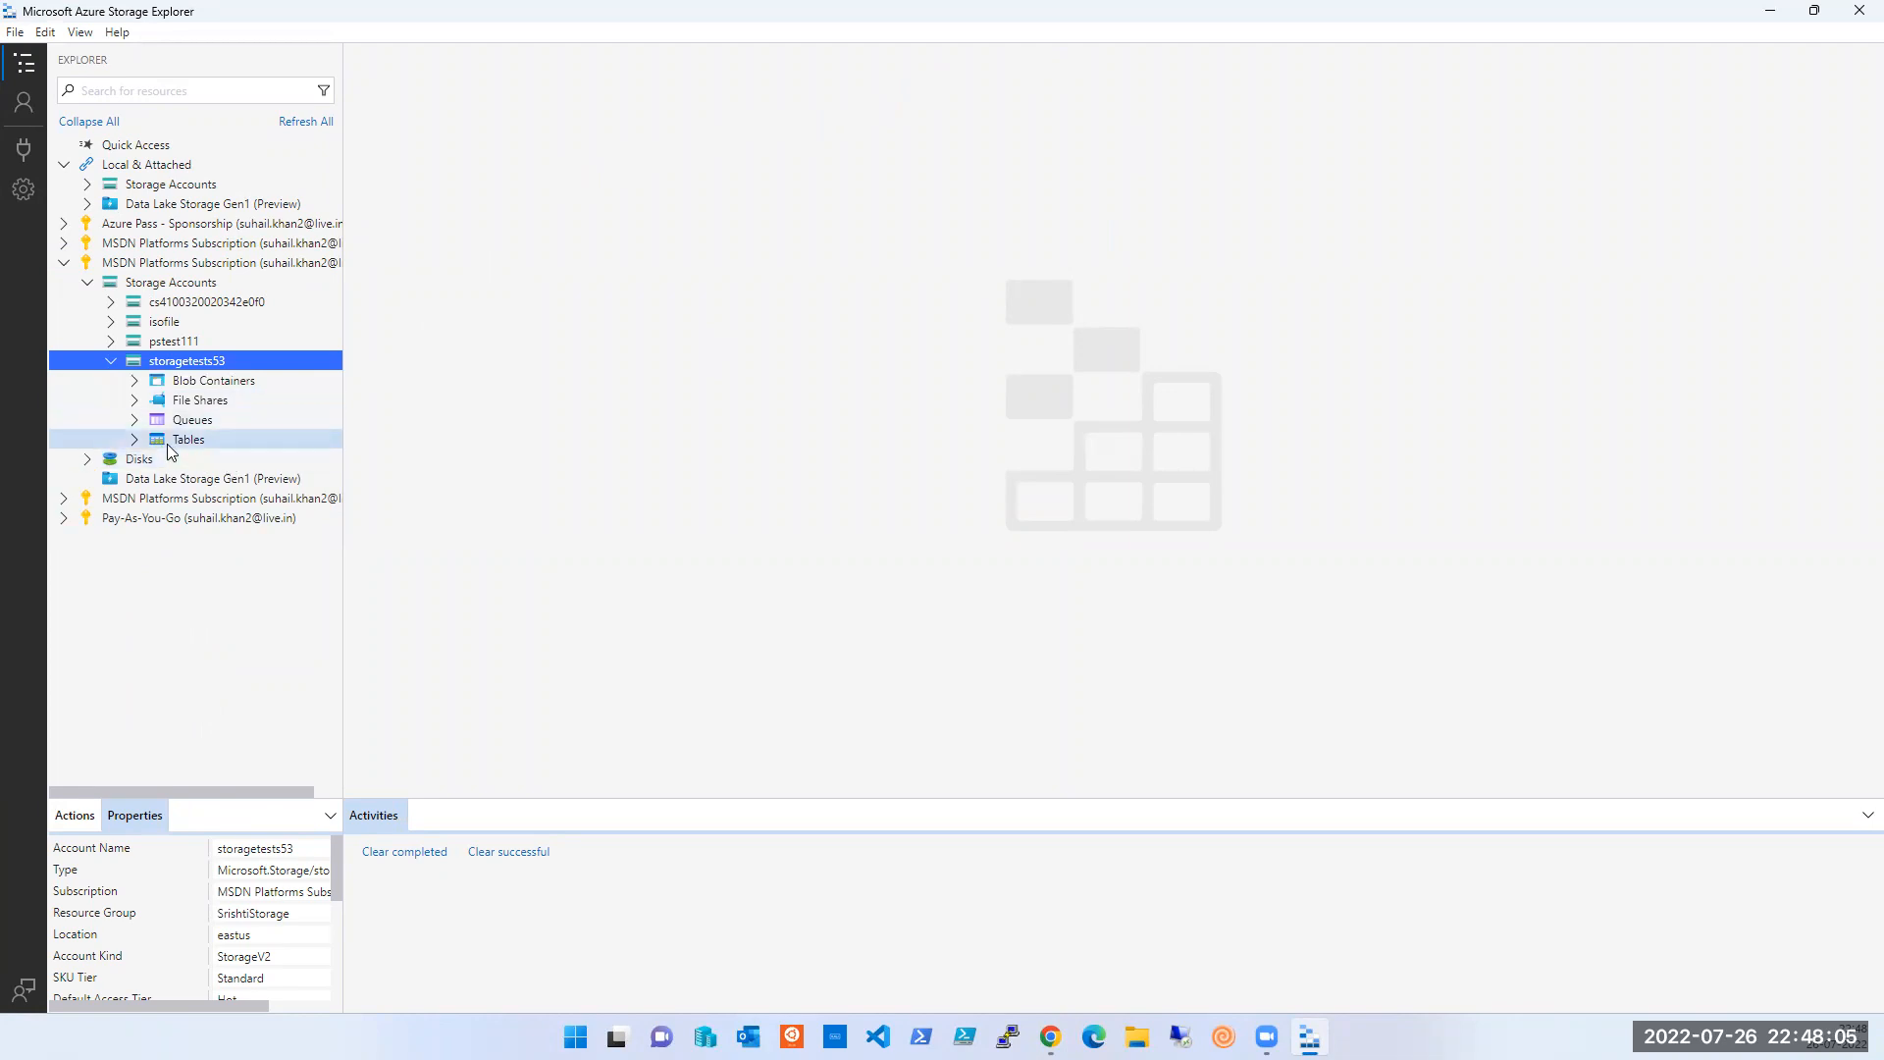
pyautogui.click(136, 440)
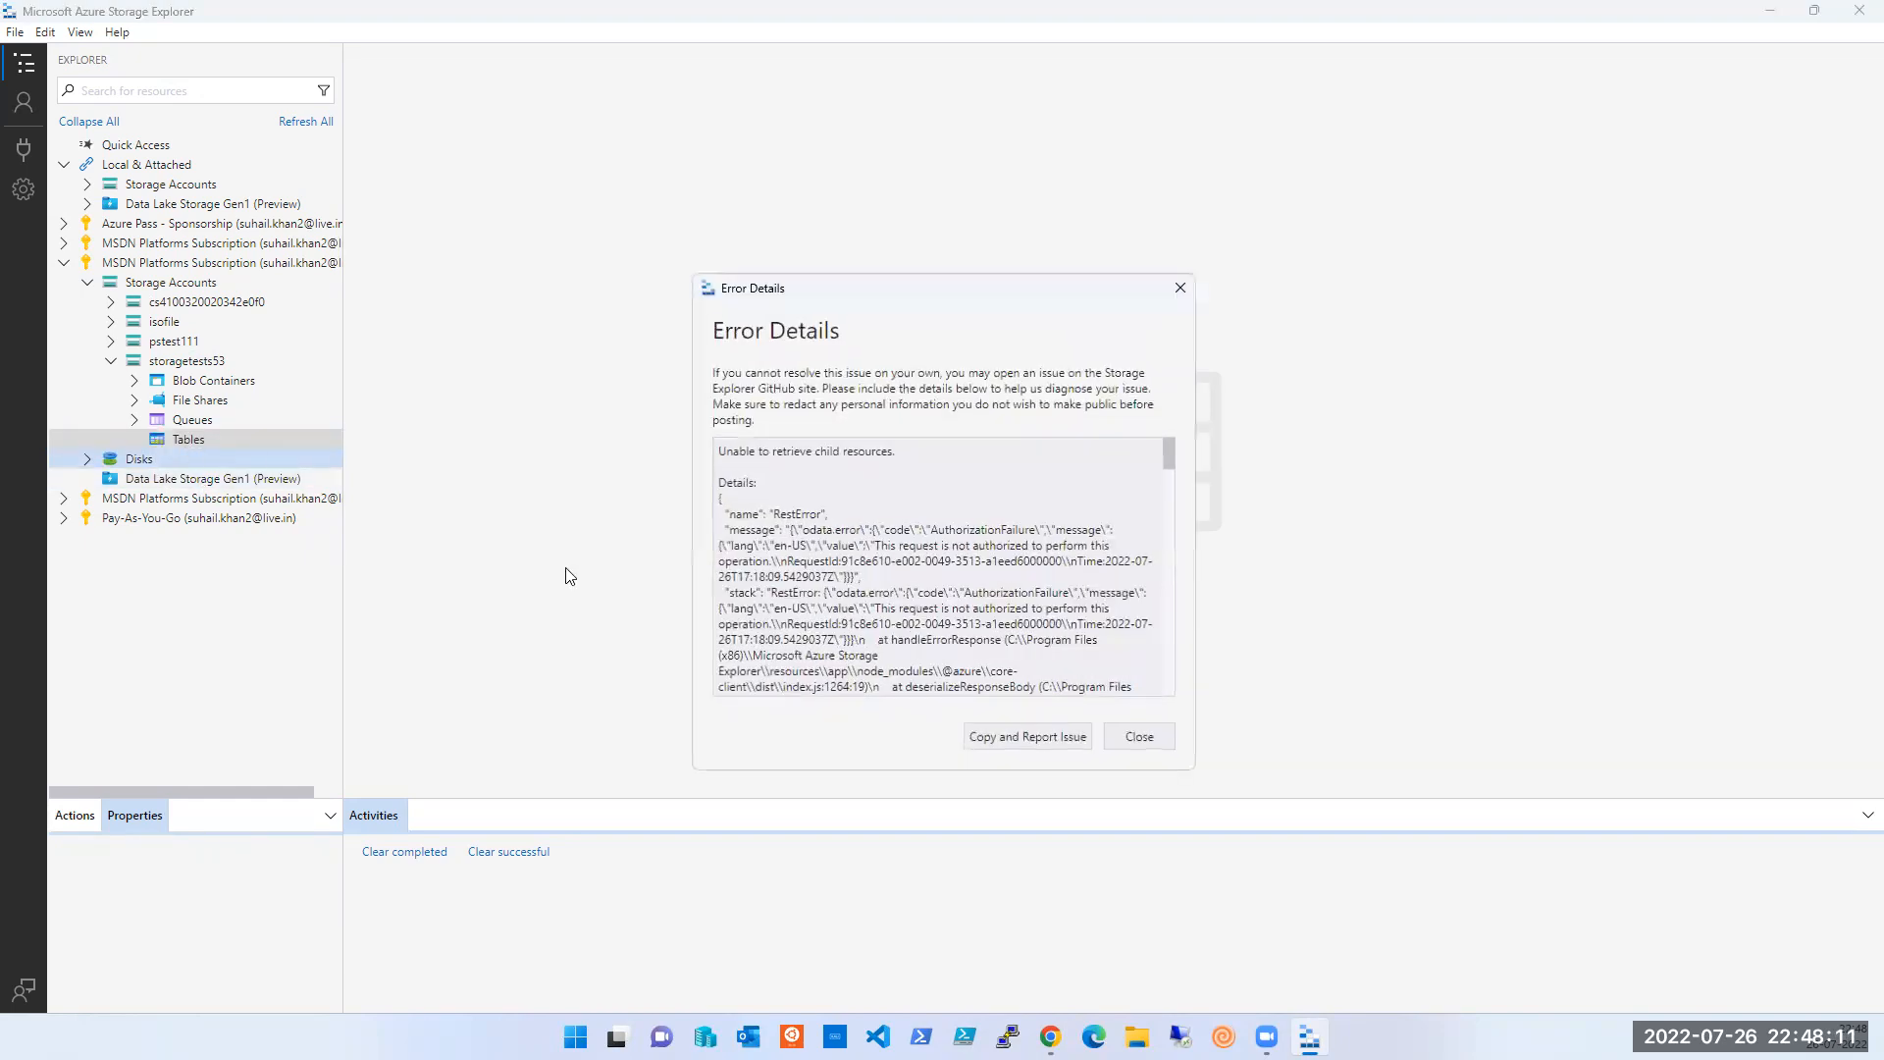
pyautogui.scroll(-10, 996, 579)
pyautogui.scroll(-1, 995, 579)
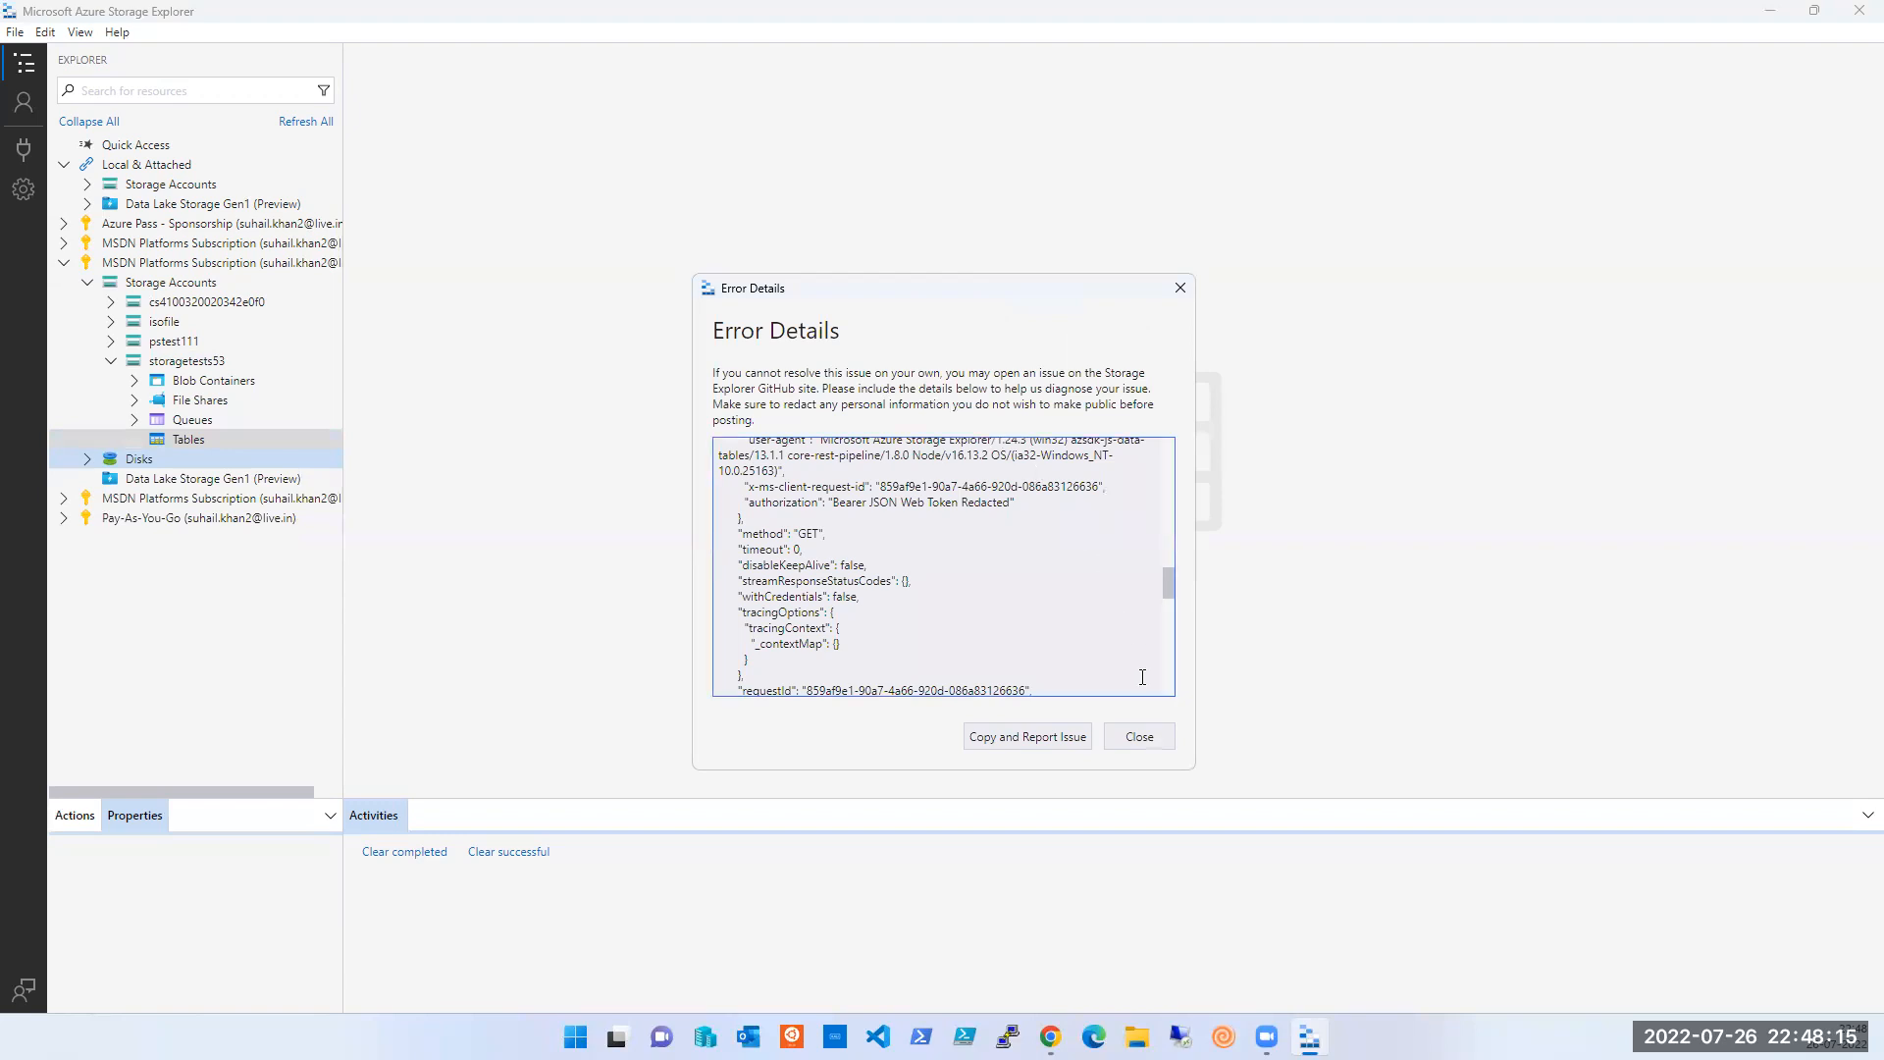
pyautogui.click(1139, 736)
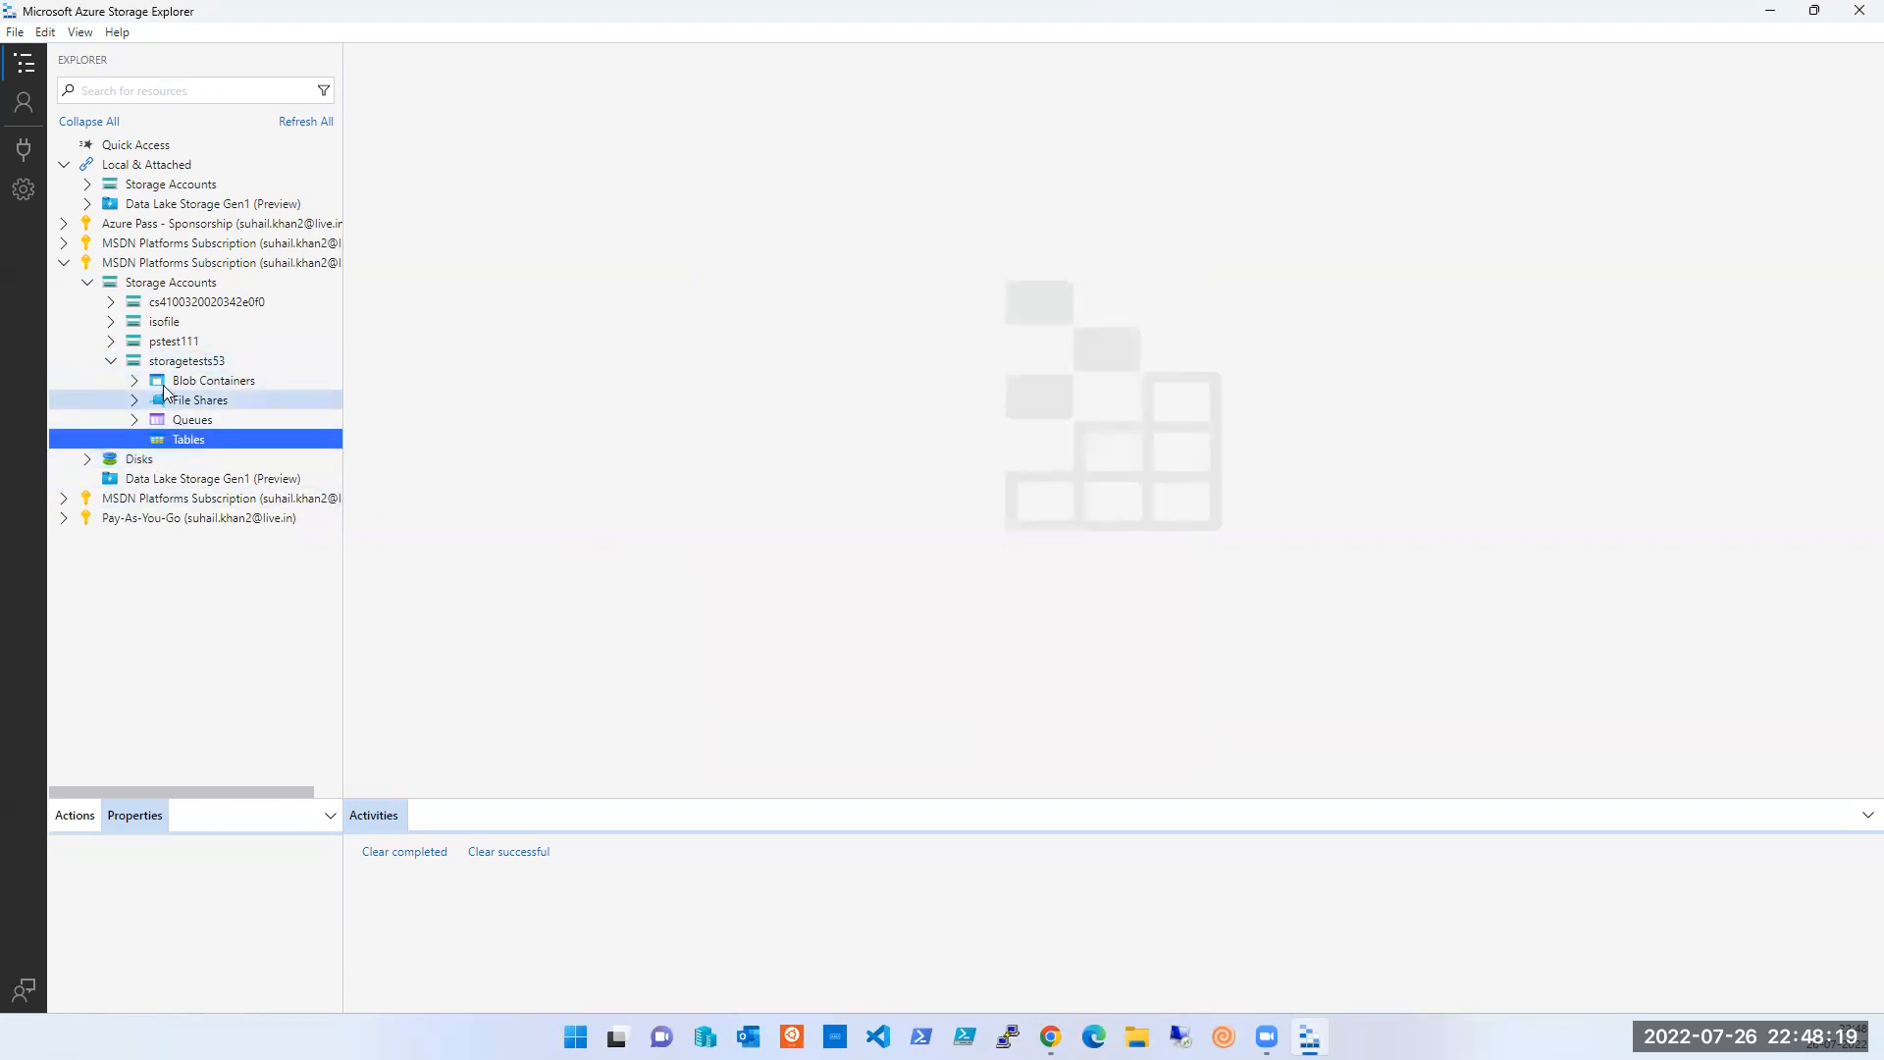
pyautogui.click(111, 361)
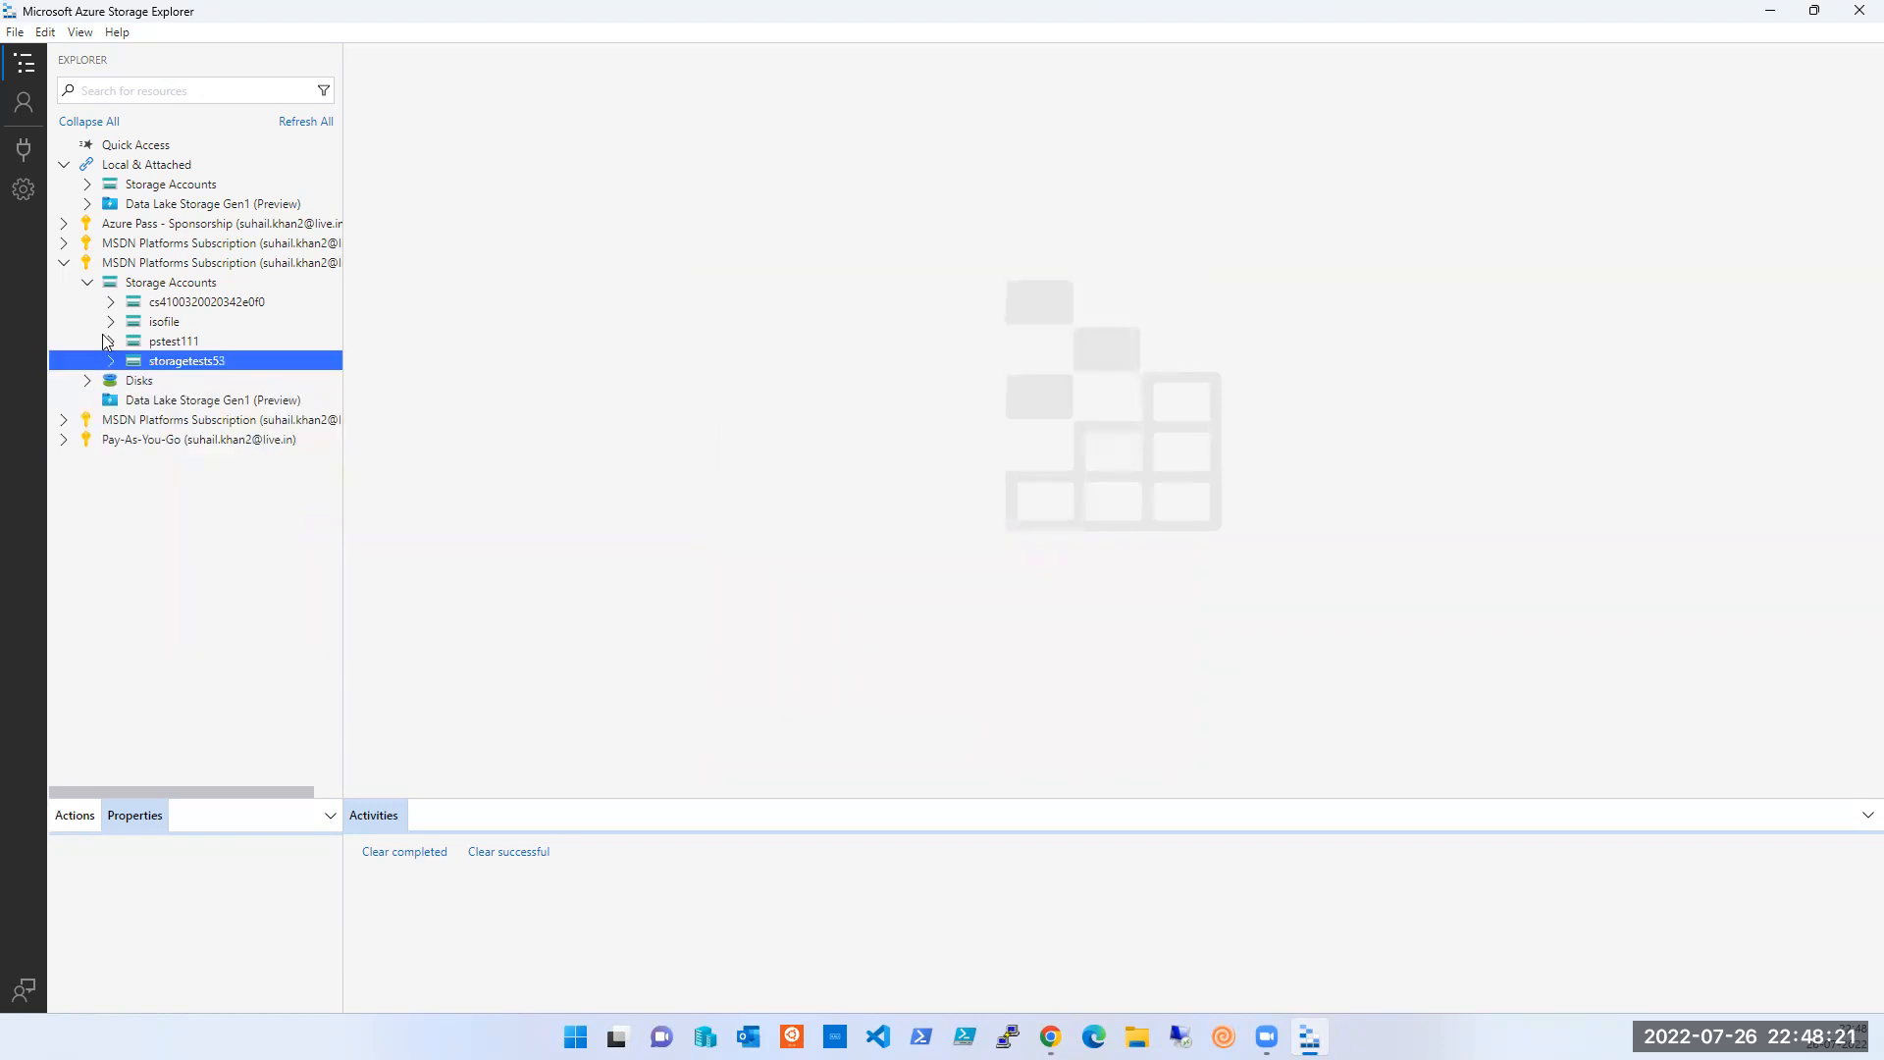
# - Expand the other subscription's tsoftsession52 Tables, open tsoftsession54 and select its RowKey 1 entity
pyautogui.click(65, 245)
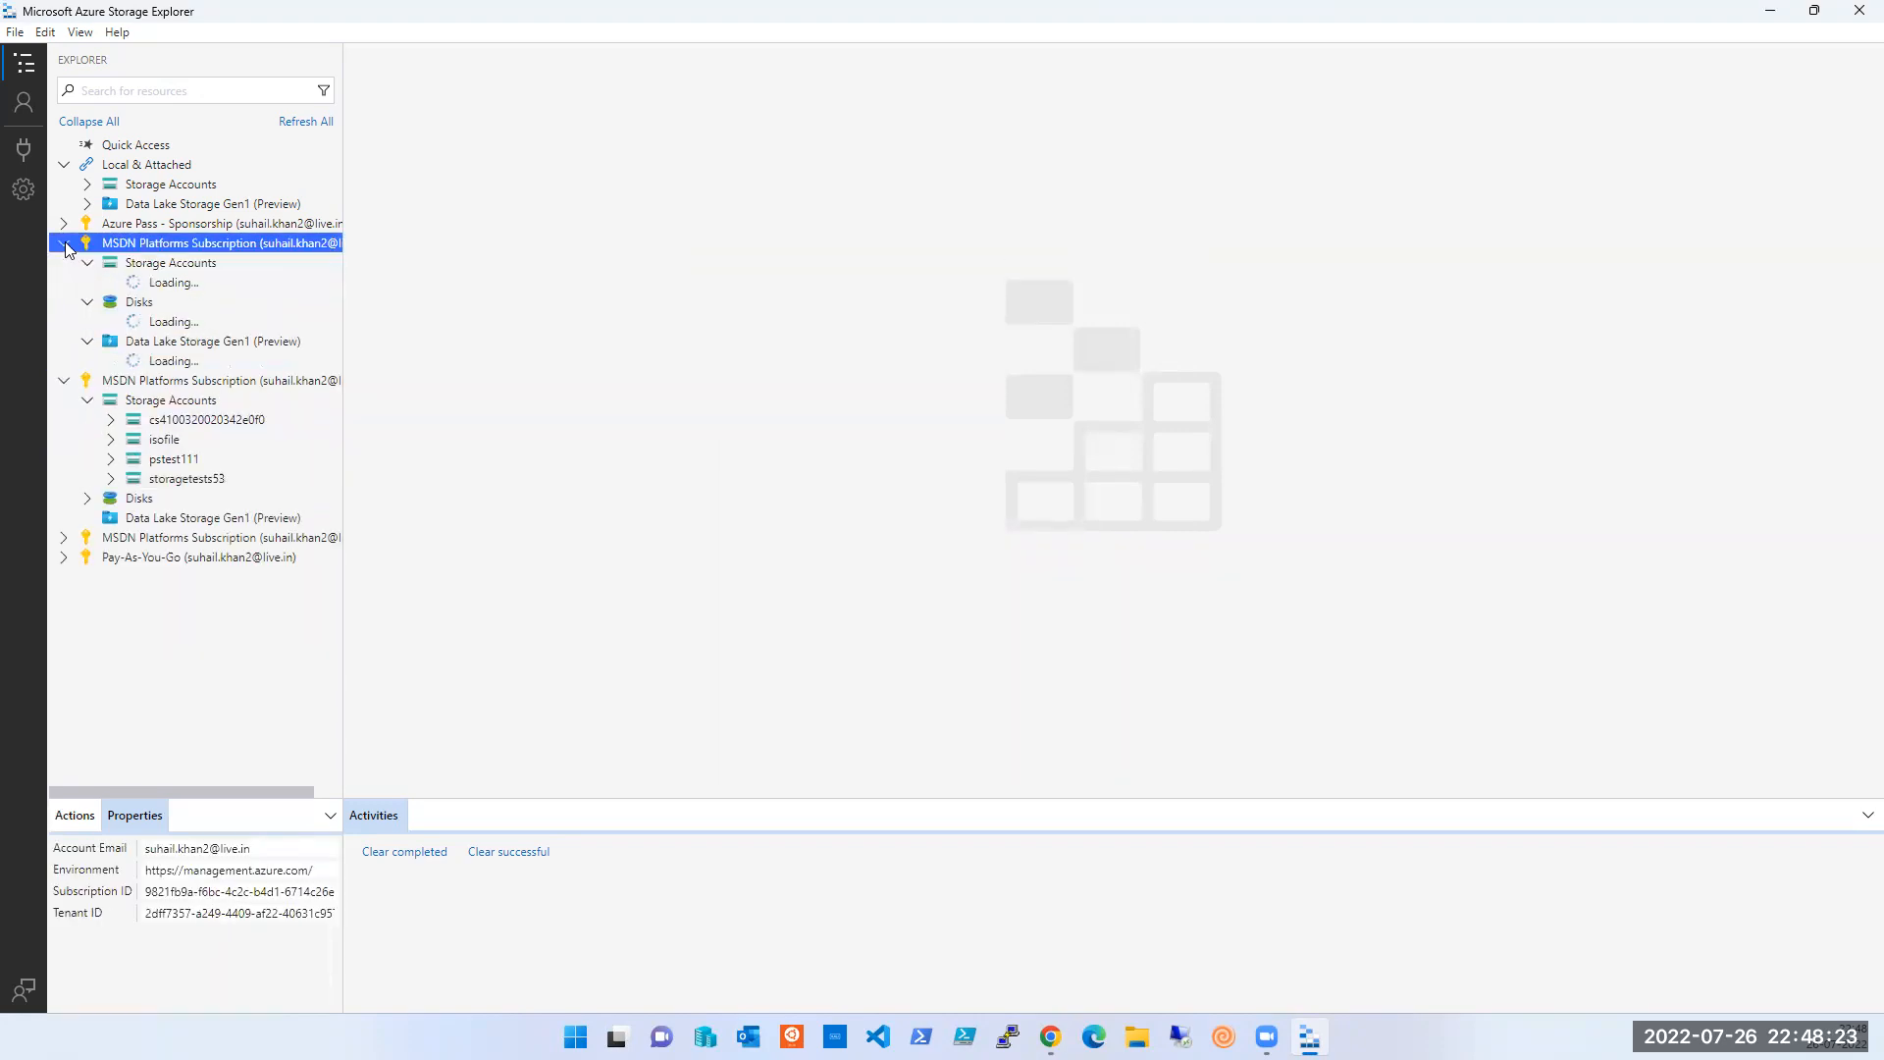
pyautogui.click(95, 343)
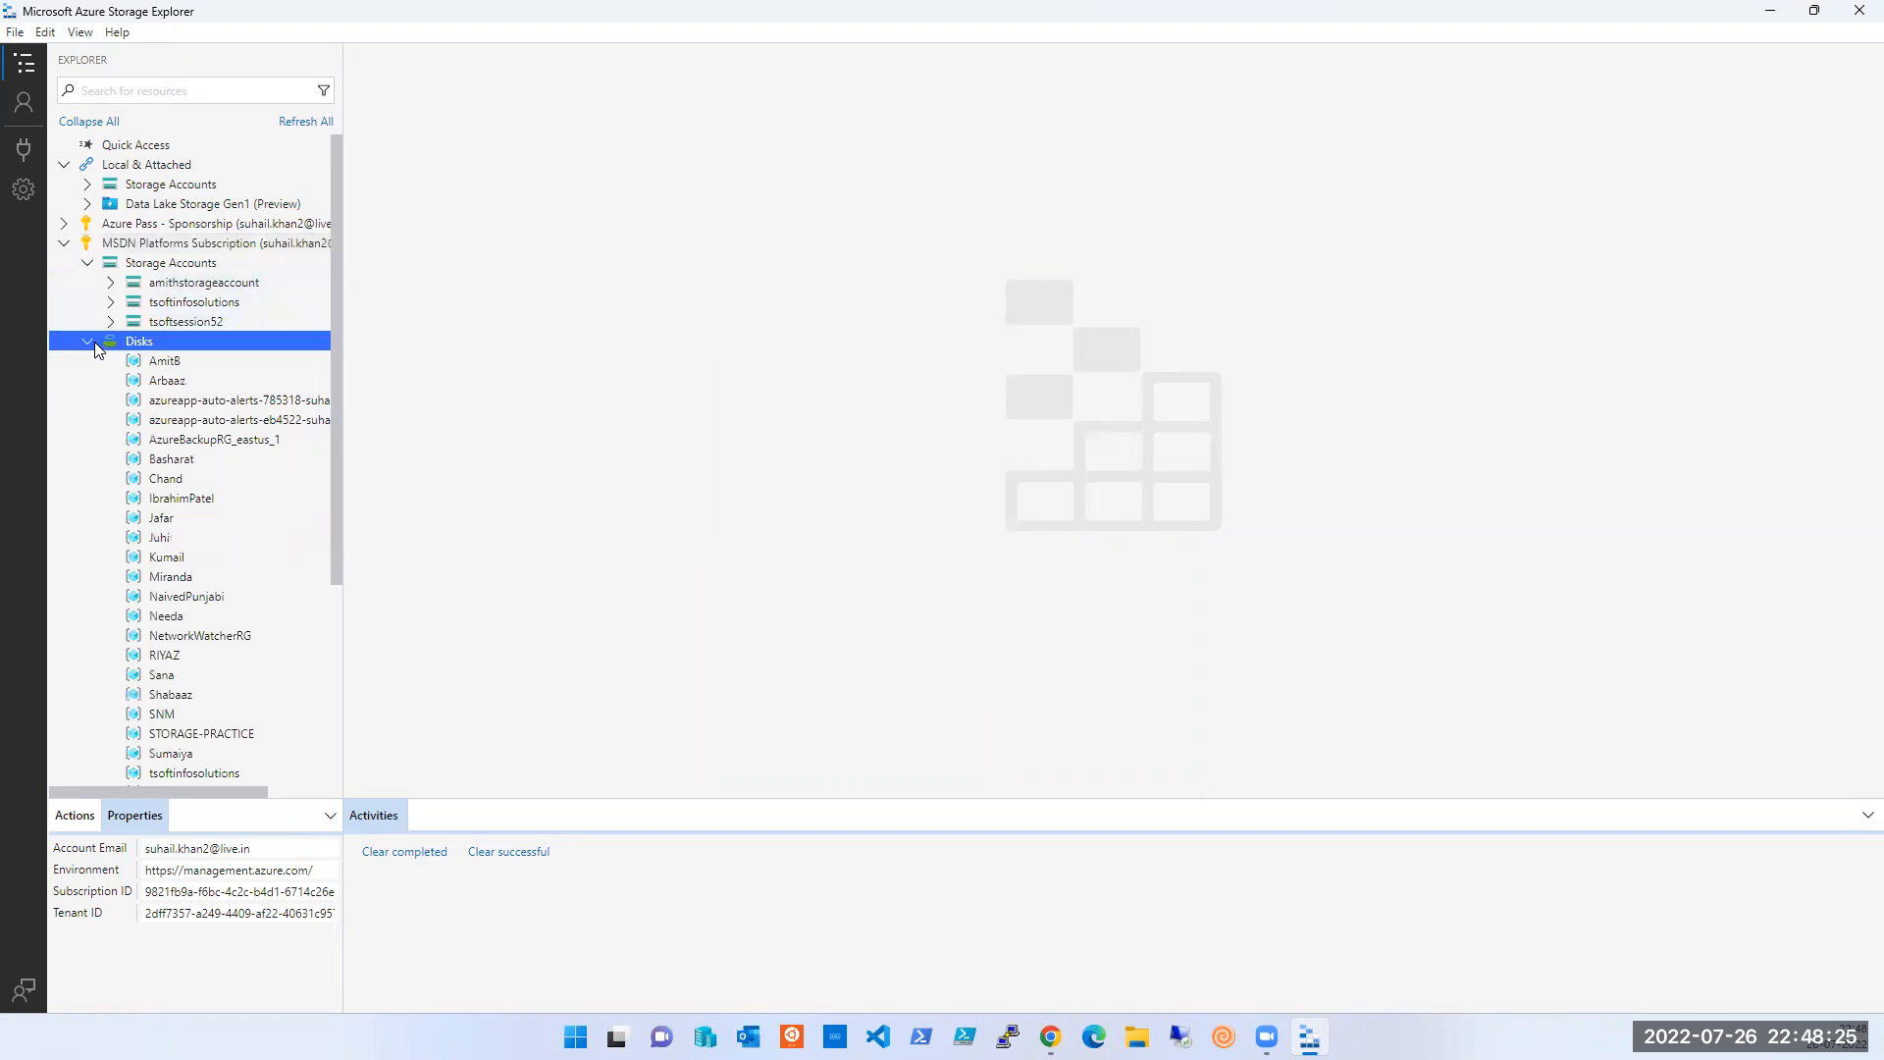
pyautogui.click(114, 321)
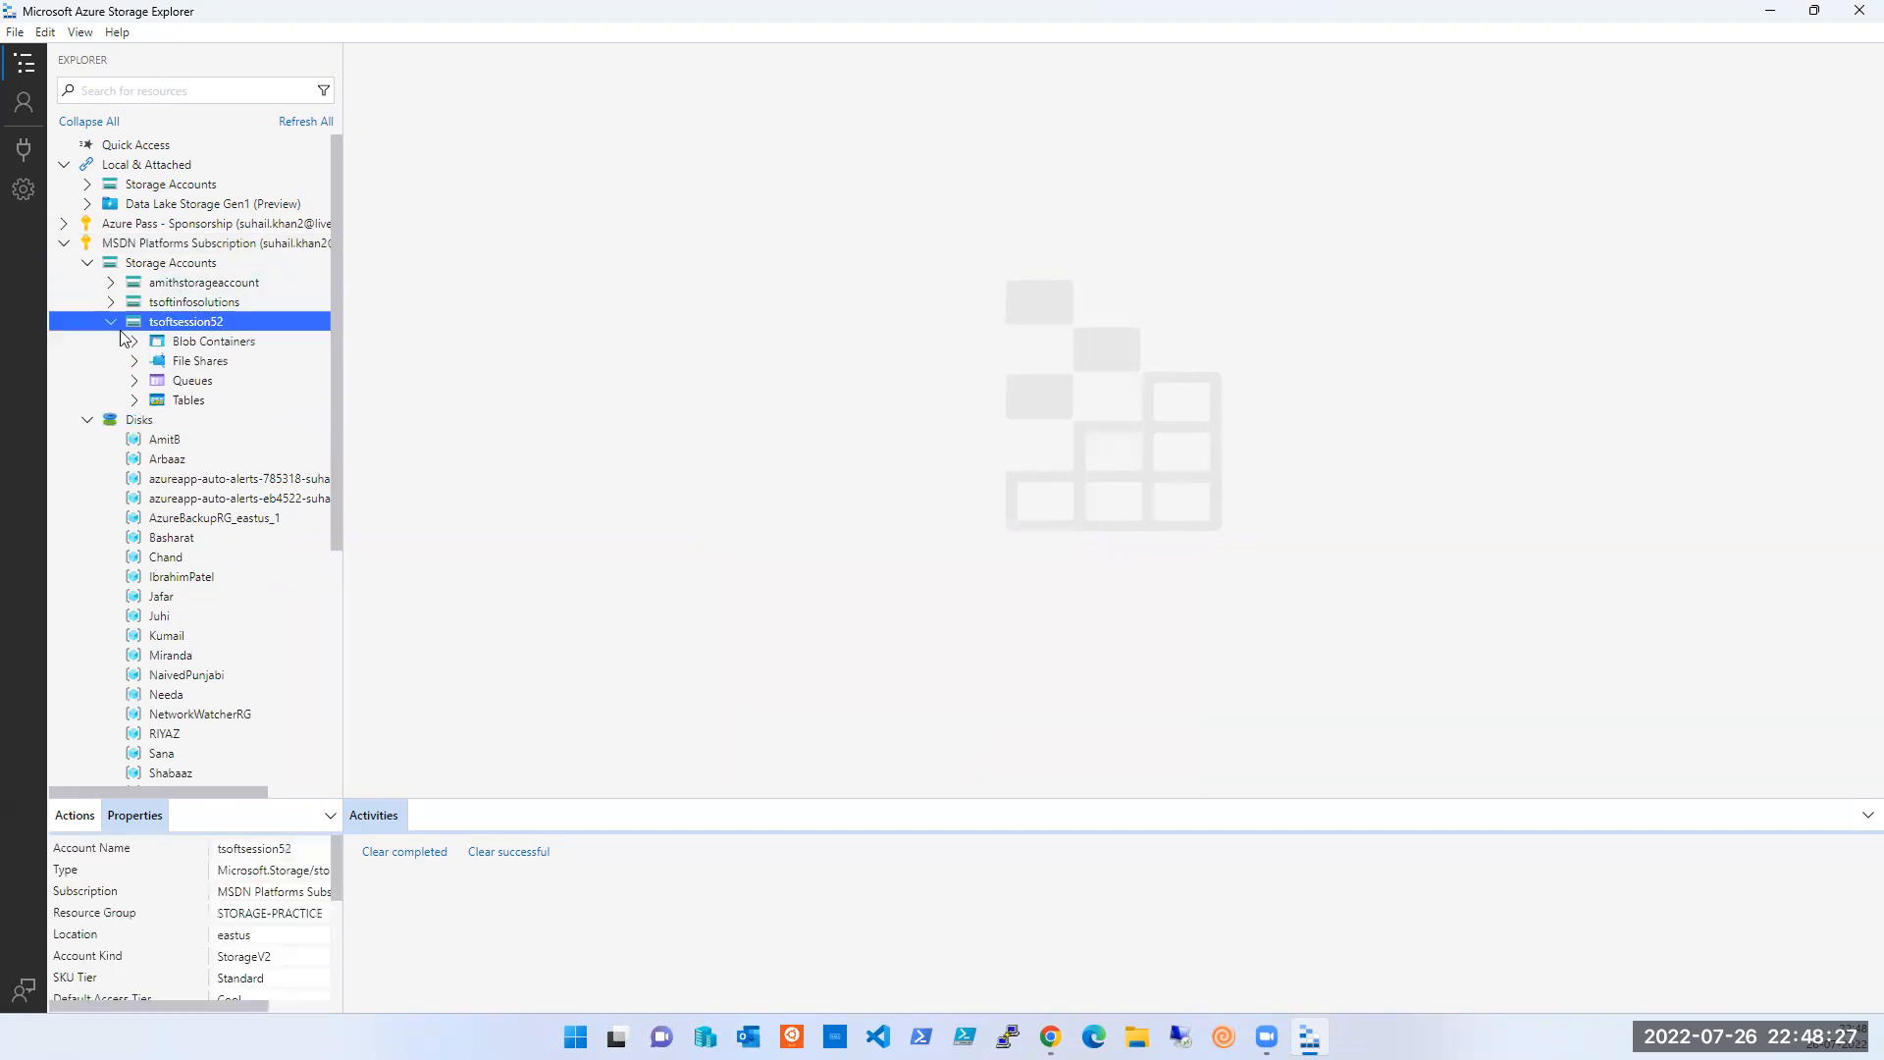
pyautogui.click(134, 400)
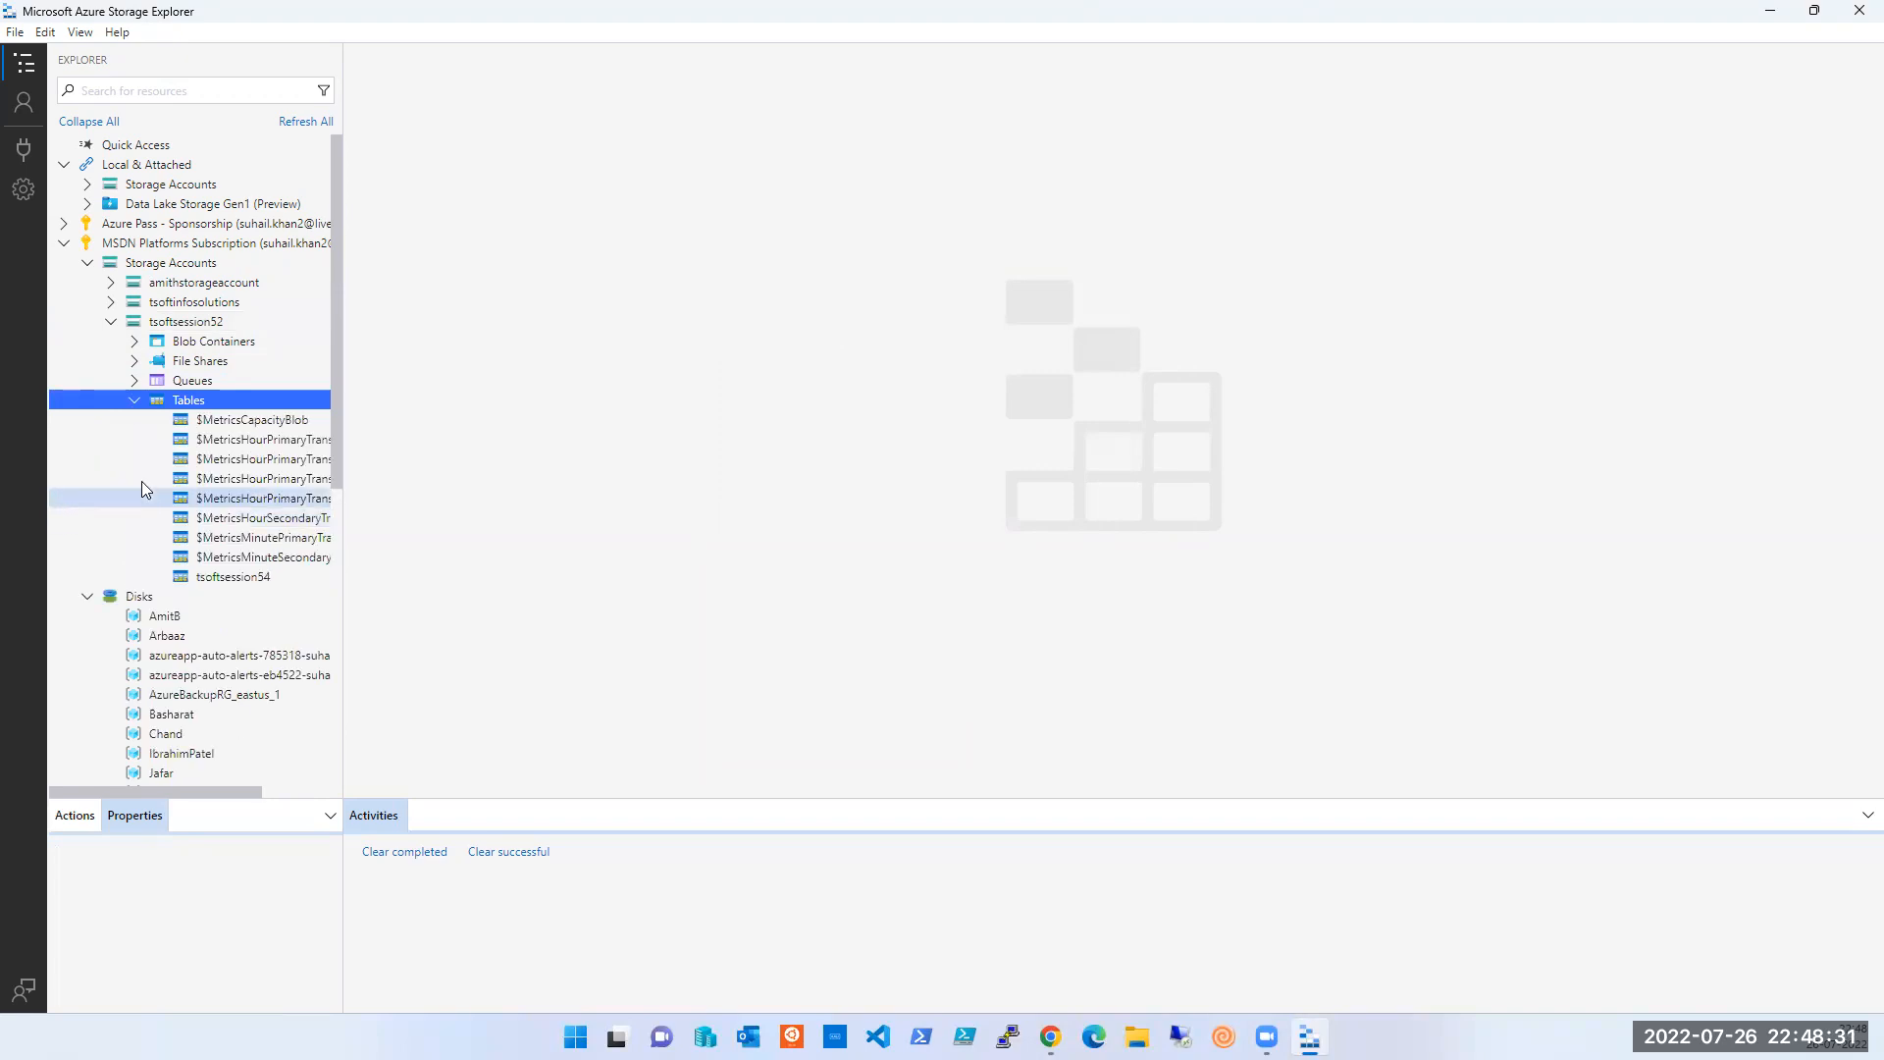
pyautogui.click(226, 579)
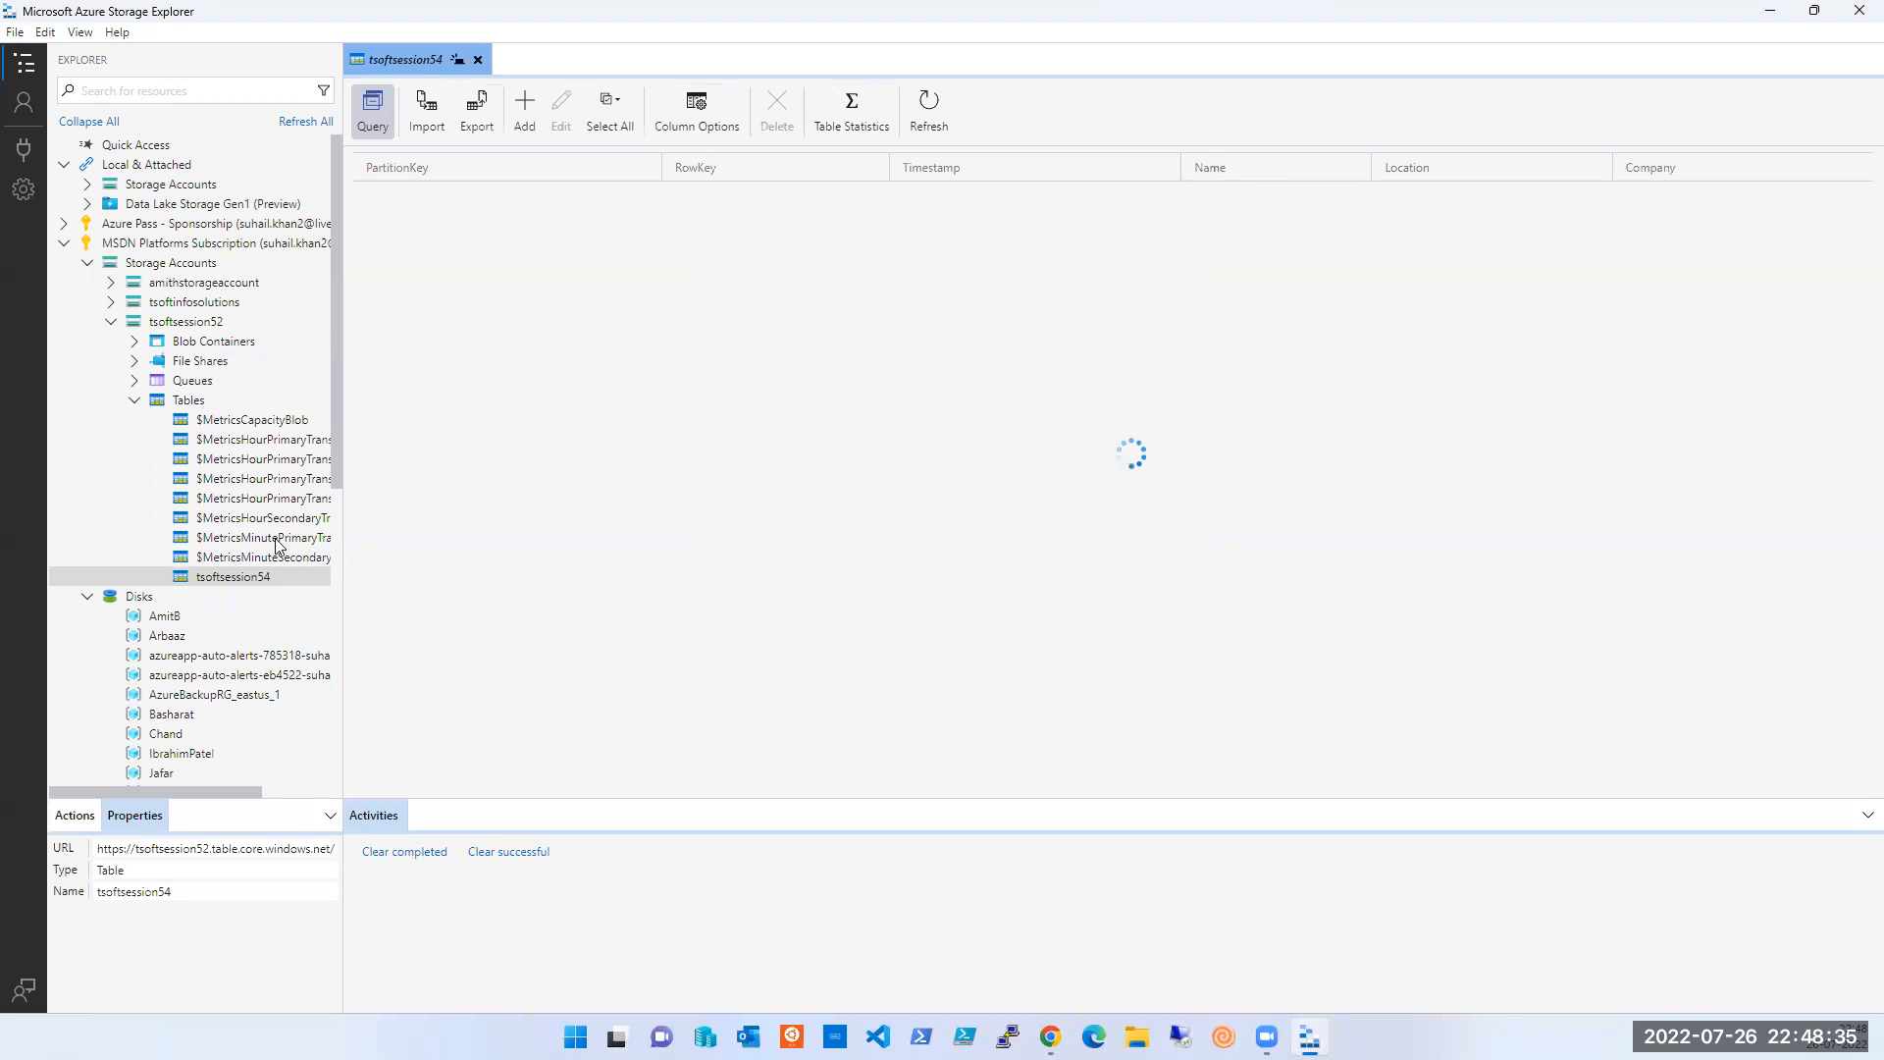
pyautogui.click(768, 221)
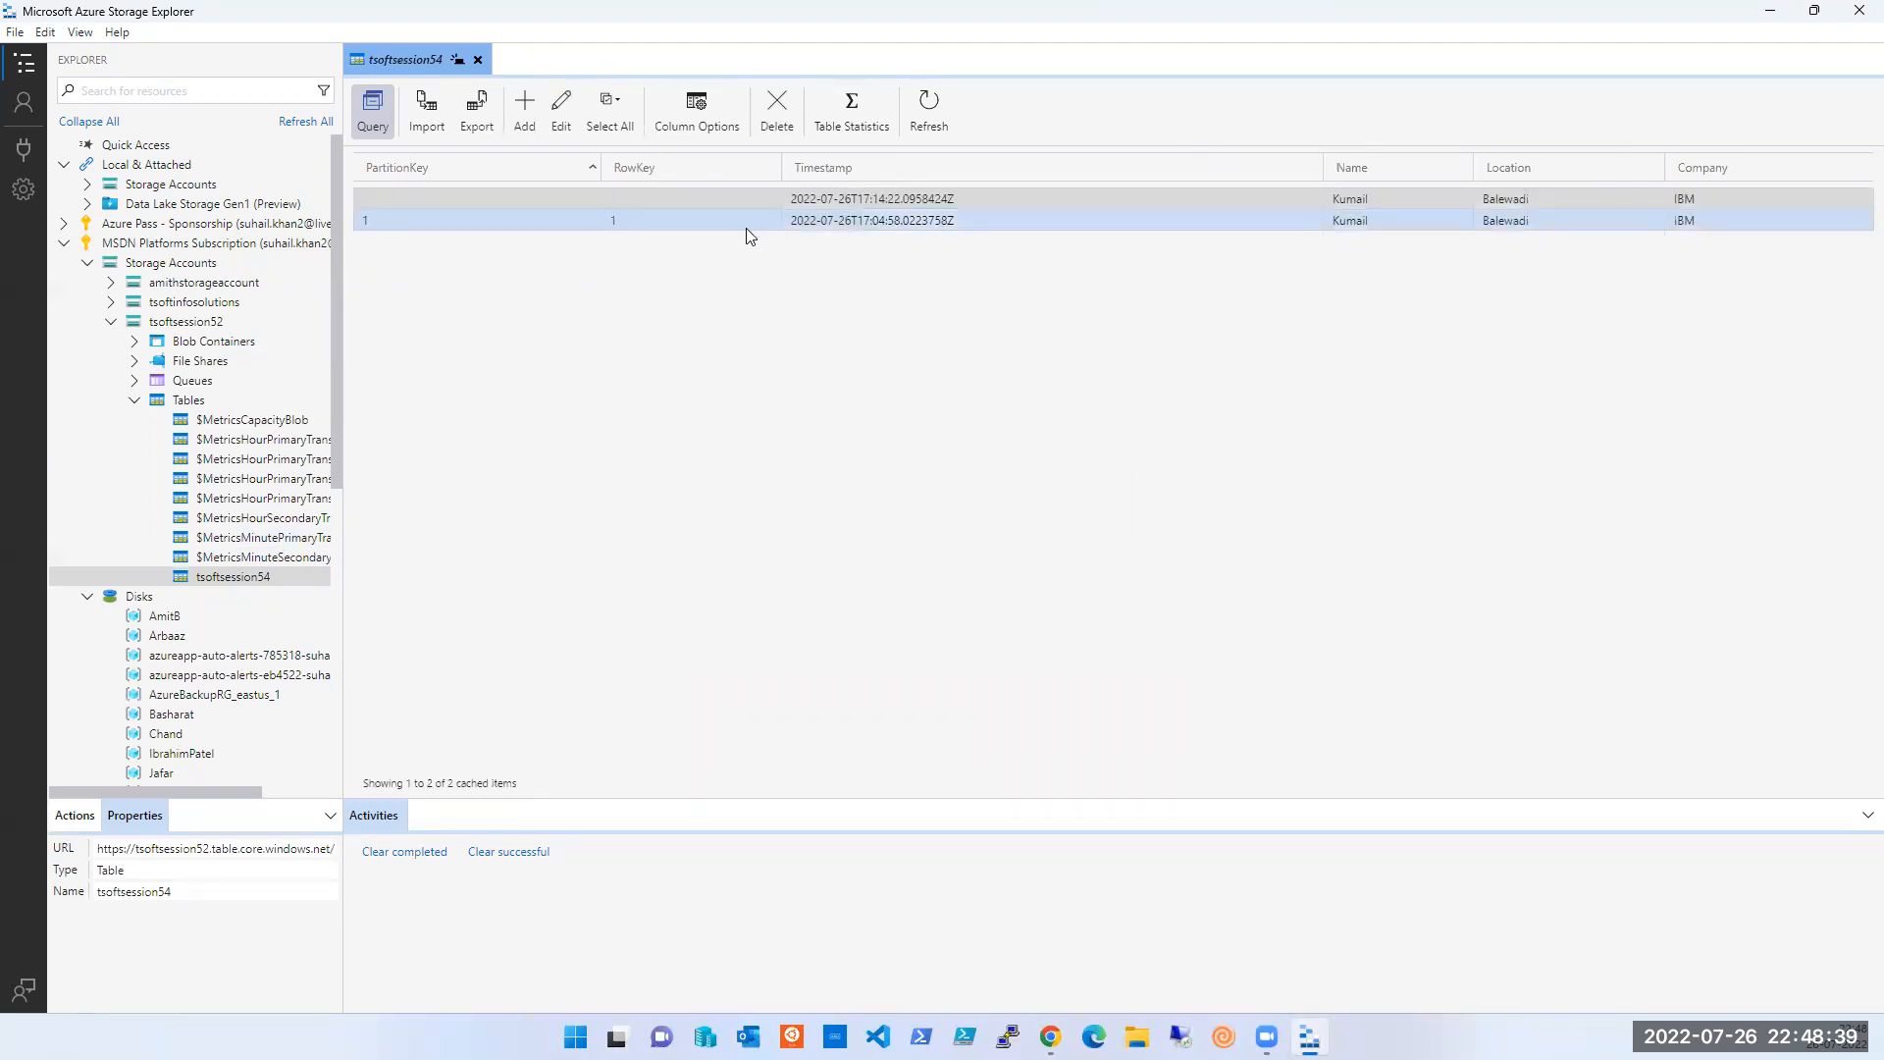
# - Start a new entity with an added 'Notice Period' property valued 60 and the person's name
pyautogui.click(526, 116)
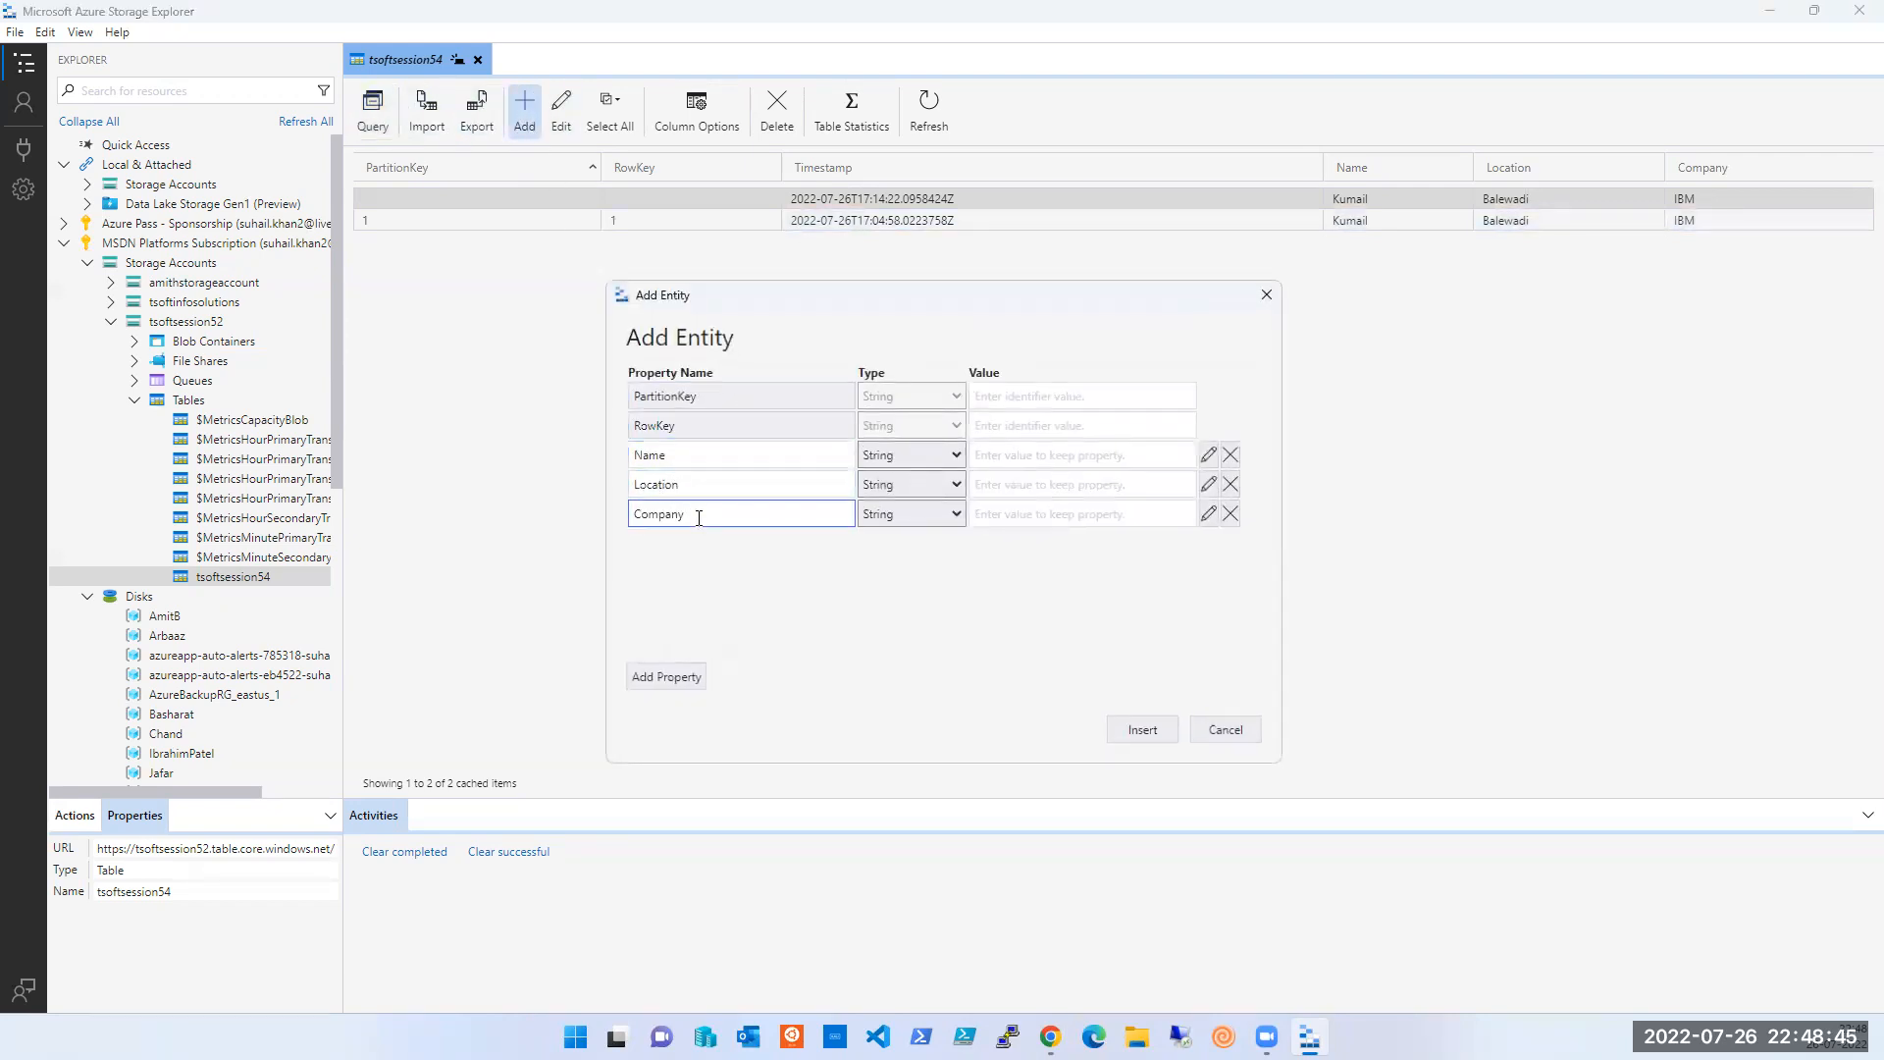
pyautogui.click(667, 676)
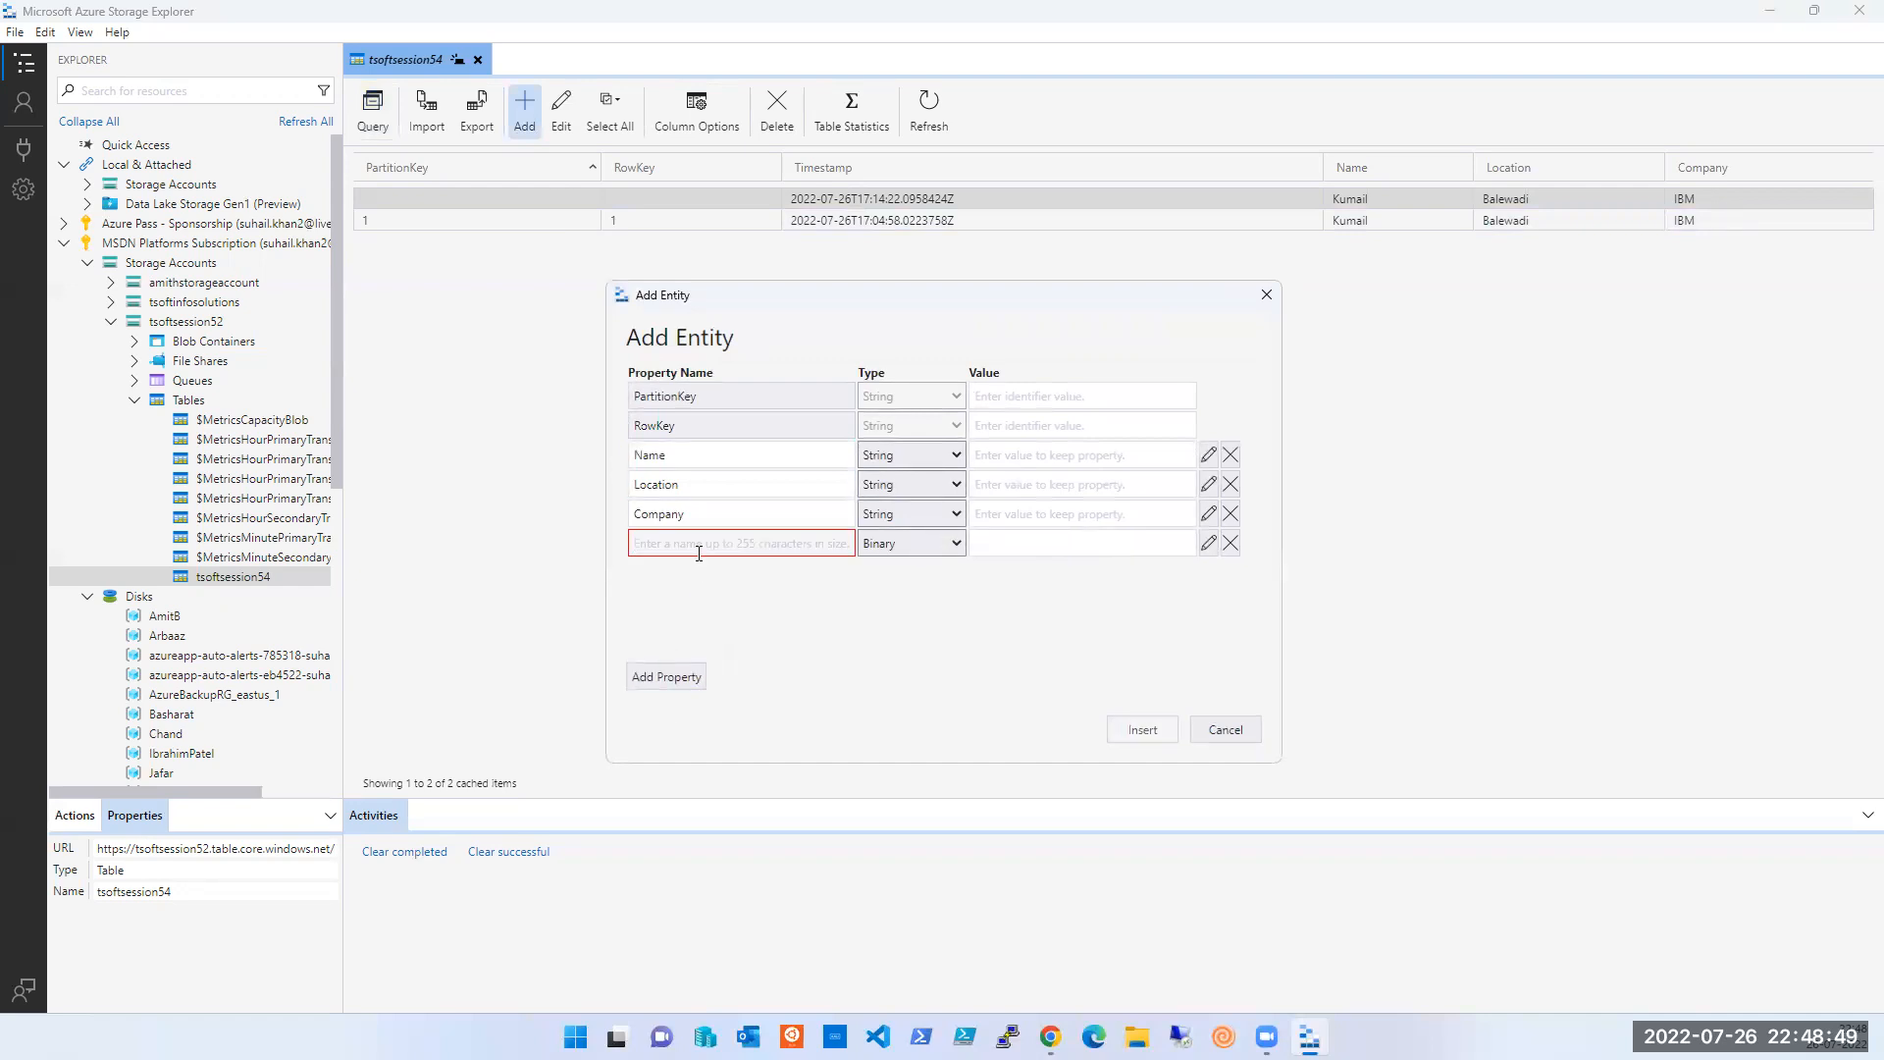
pyautogui.write('nOTIC')
pyautogui.press('BackSpace')
pyautogui.press('BackSpace')
pyautogui.press('BackSpace')
pyautogui.write('N')
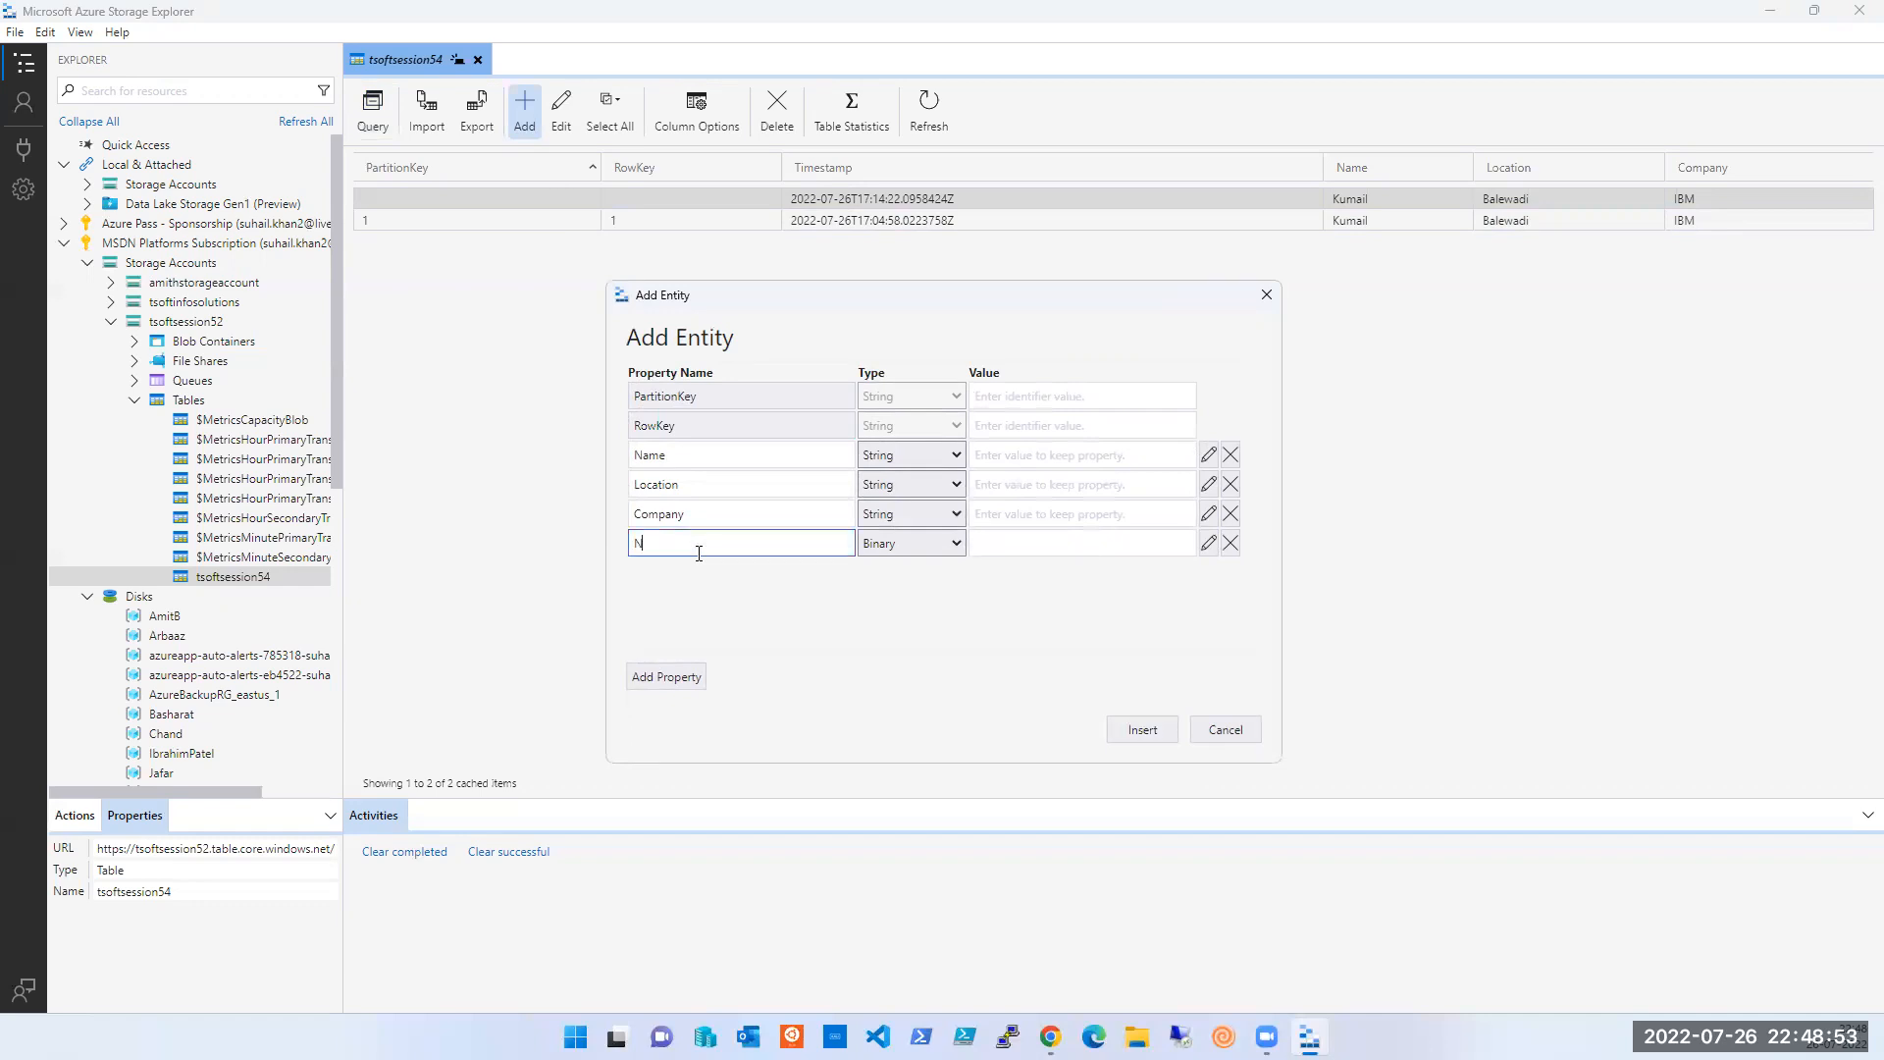
pyautogui.write('otice P')
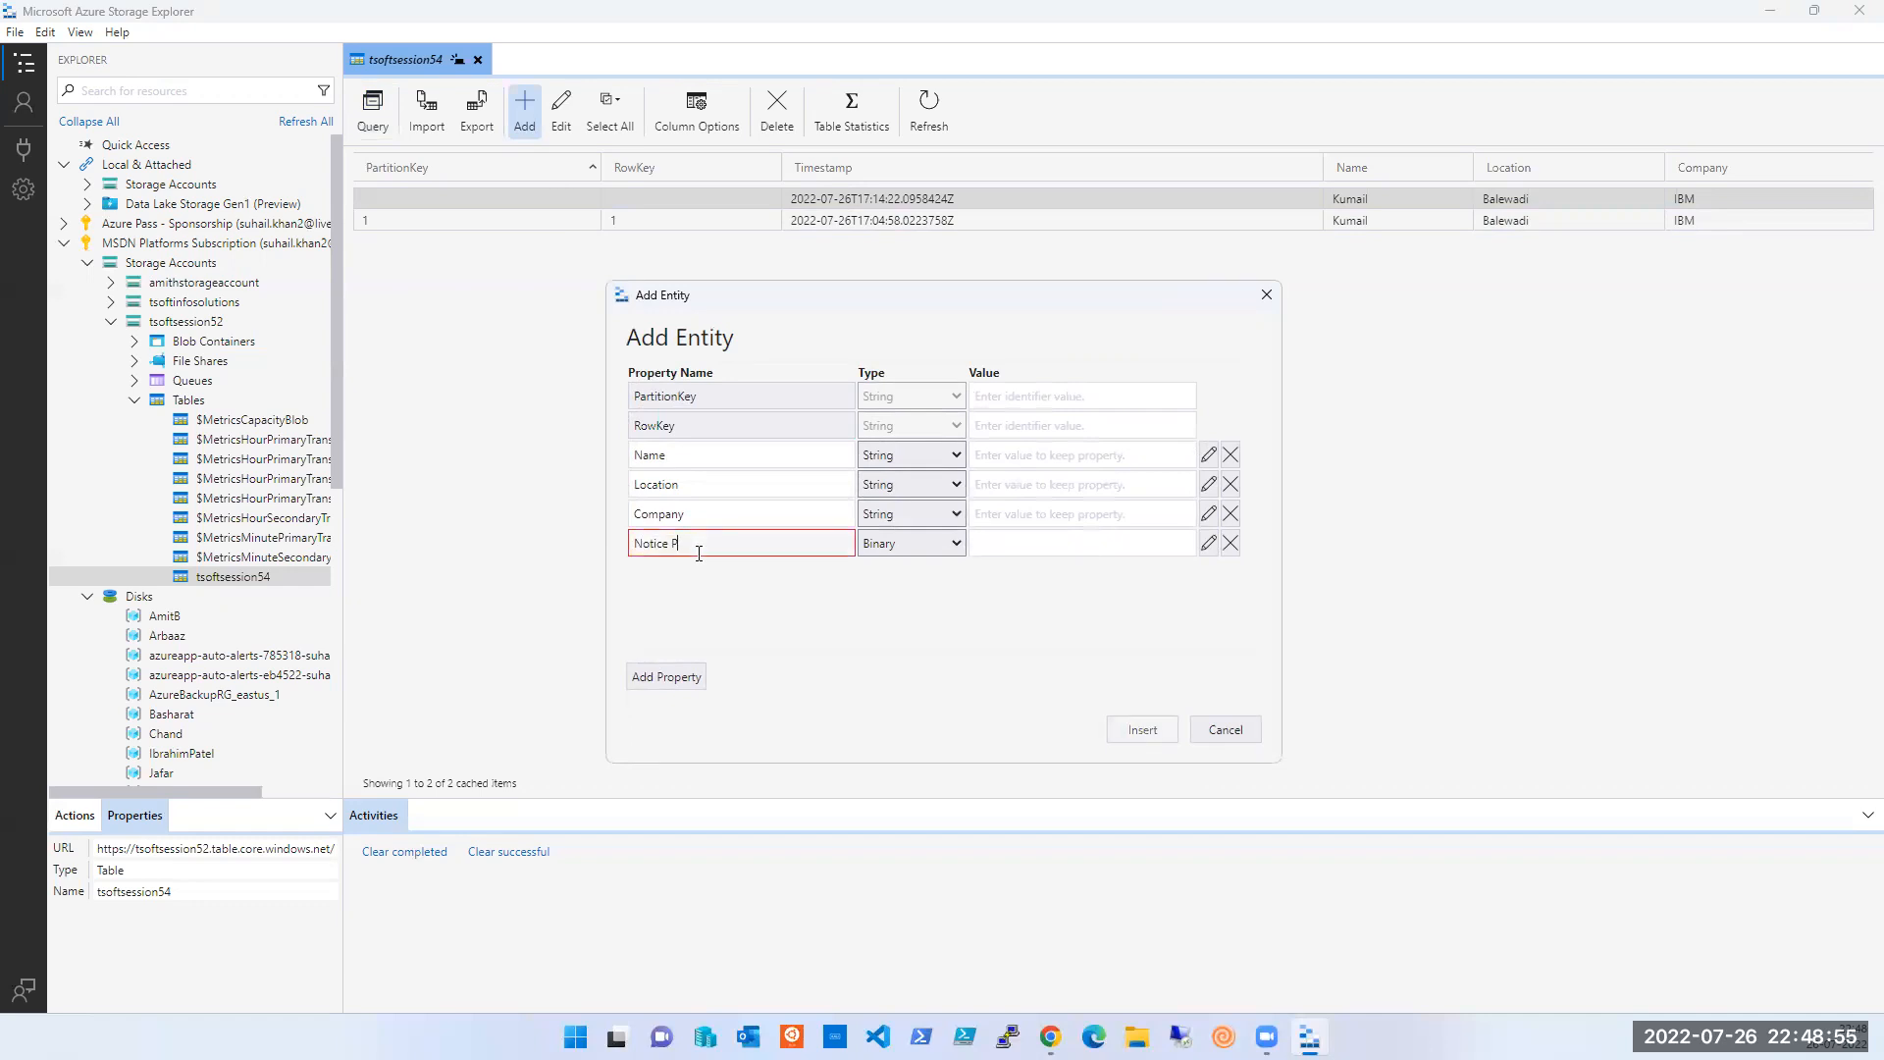
pyautogui.write('eriod')
pyautogui.press('Tab')
pyautogui.press('Tab')
pyautogui.write('60')
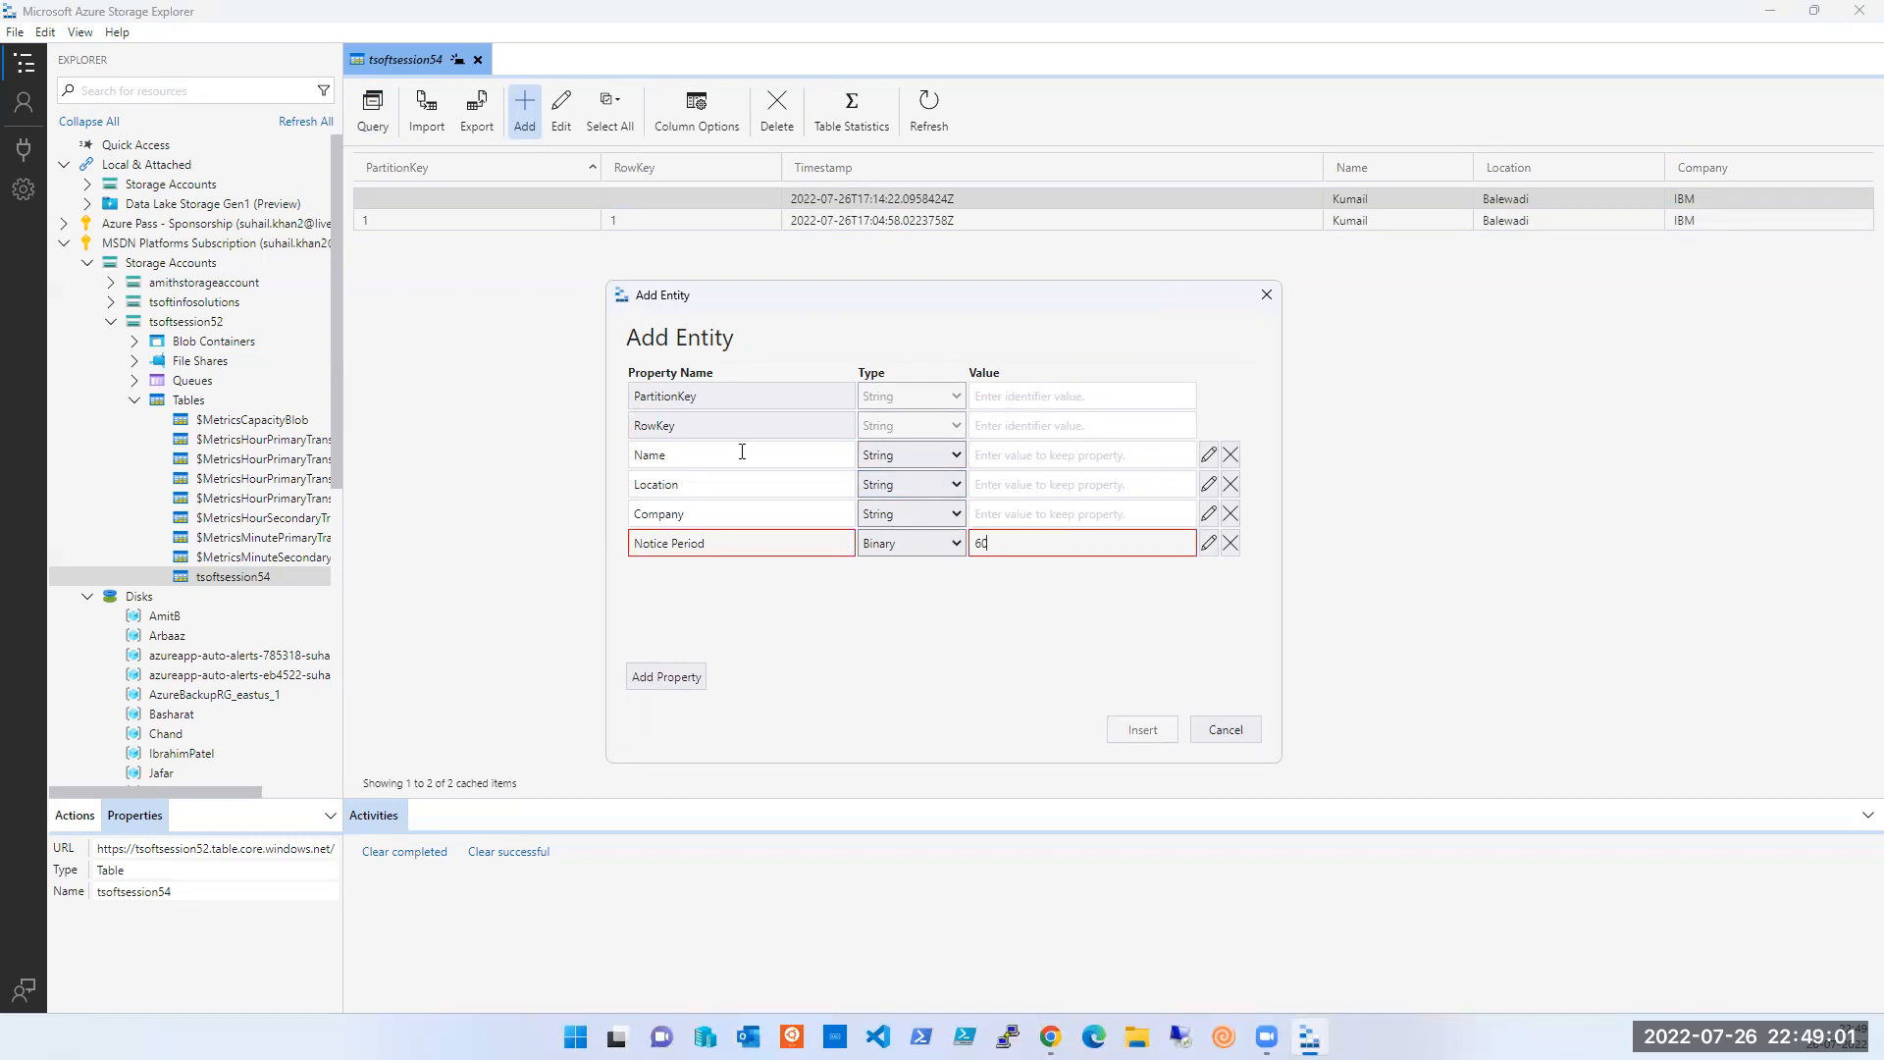
pyautogui.write('Kumail')
# - Set Location to Bale, Company to IBM, and PartitionKey and RowKey to 2
pyautogui.click(1023, 487)
pyautogui.write('Balewadi')
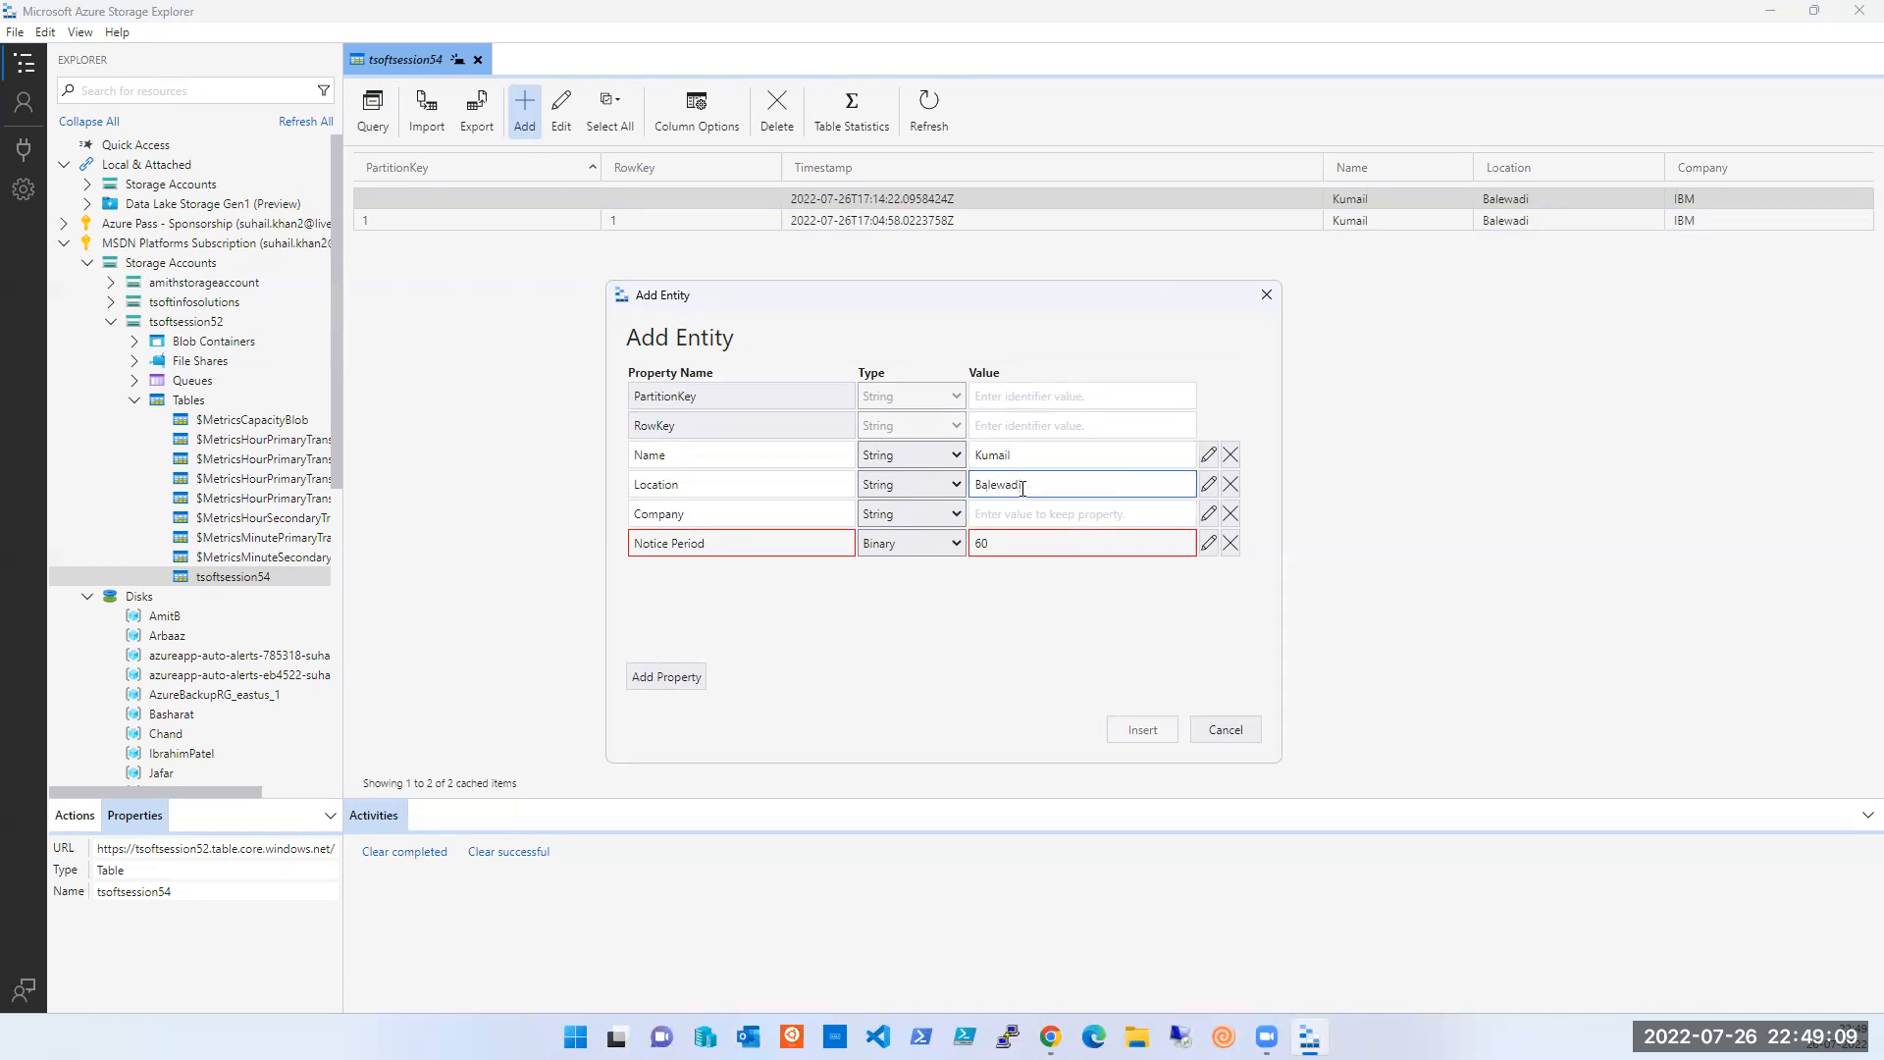
pyautogui.click(1017, 509)
pyautogui.write('IBM')
pyautogui.click(1021, 390)
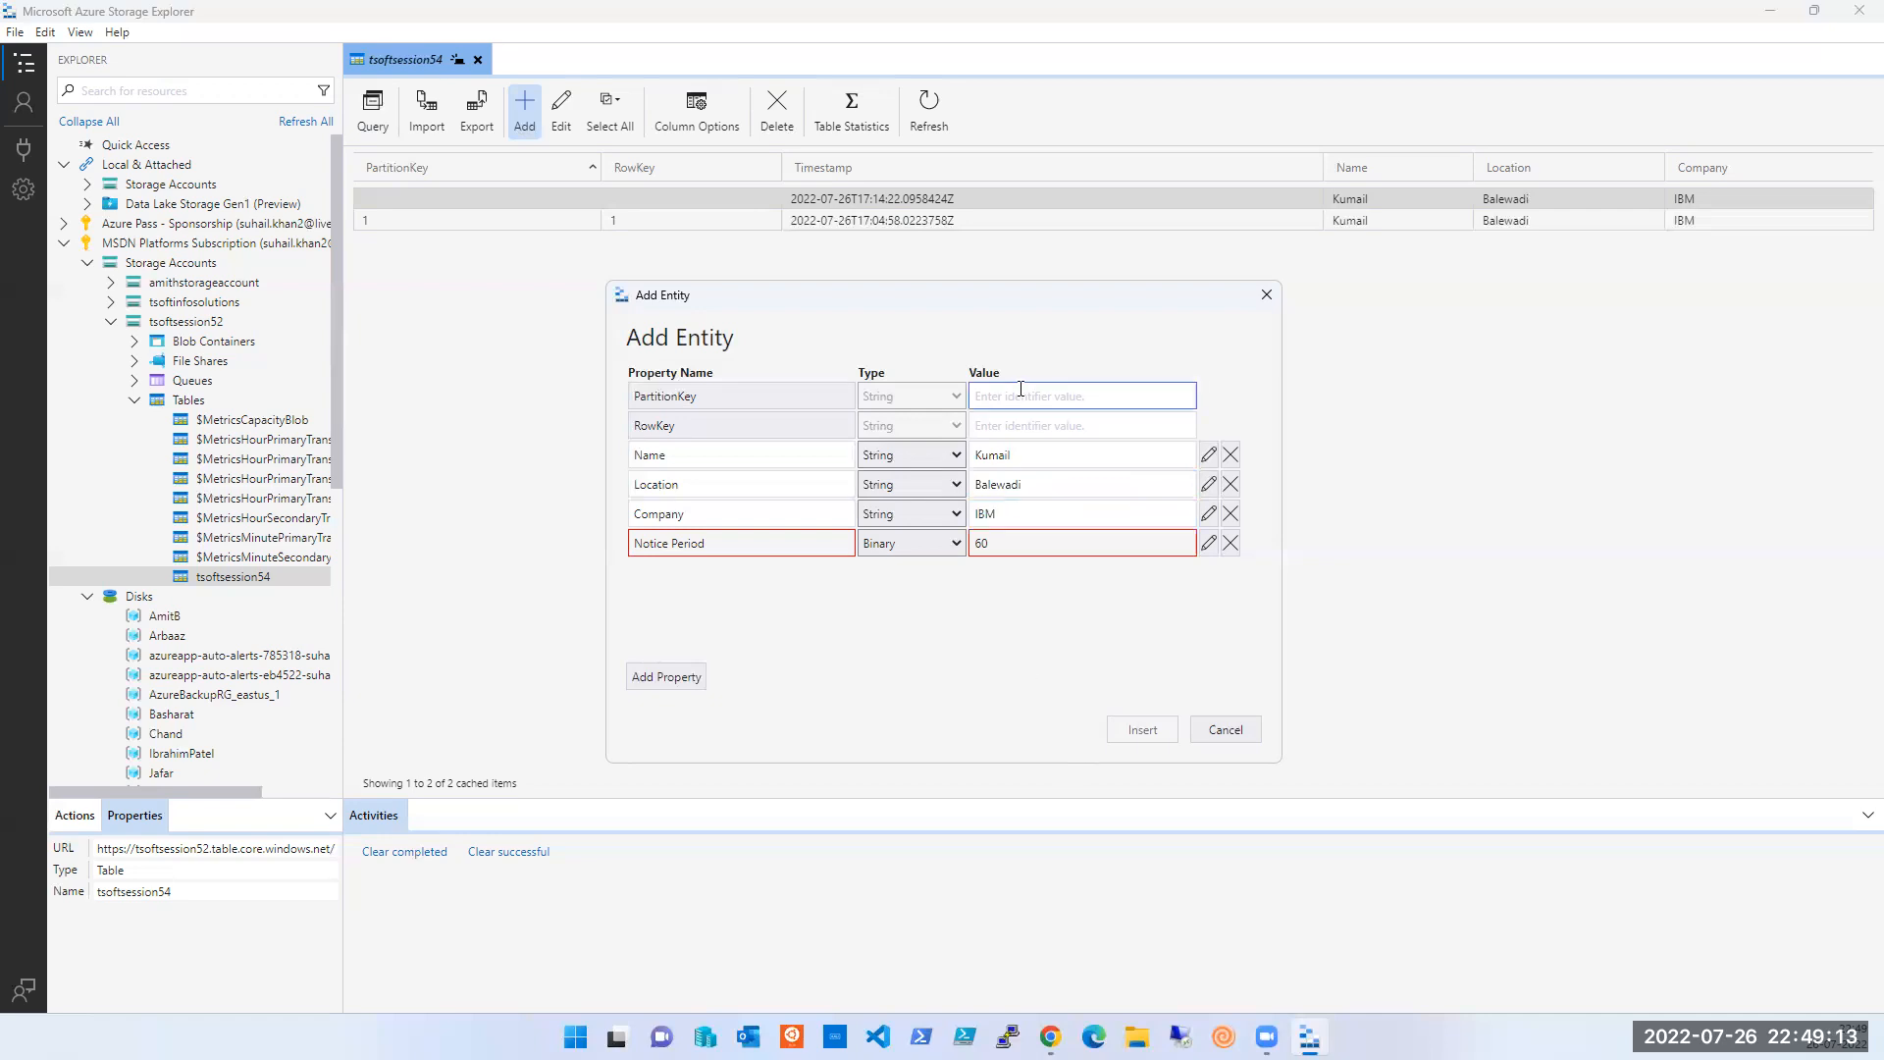
pyautogui.write('2')
pyautogui.press('Tab')
pyautogui.press('Tab')
pyautogui.write('2')
pyautogui.press('Tab')
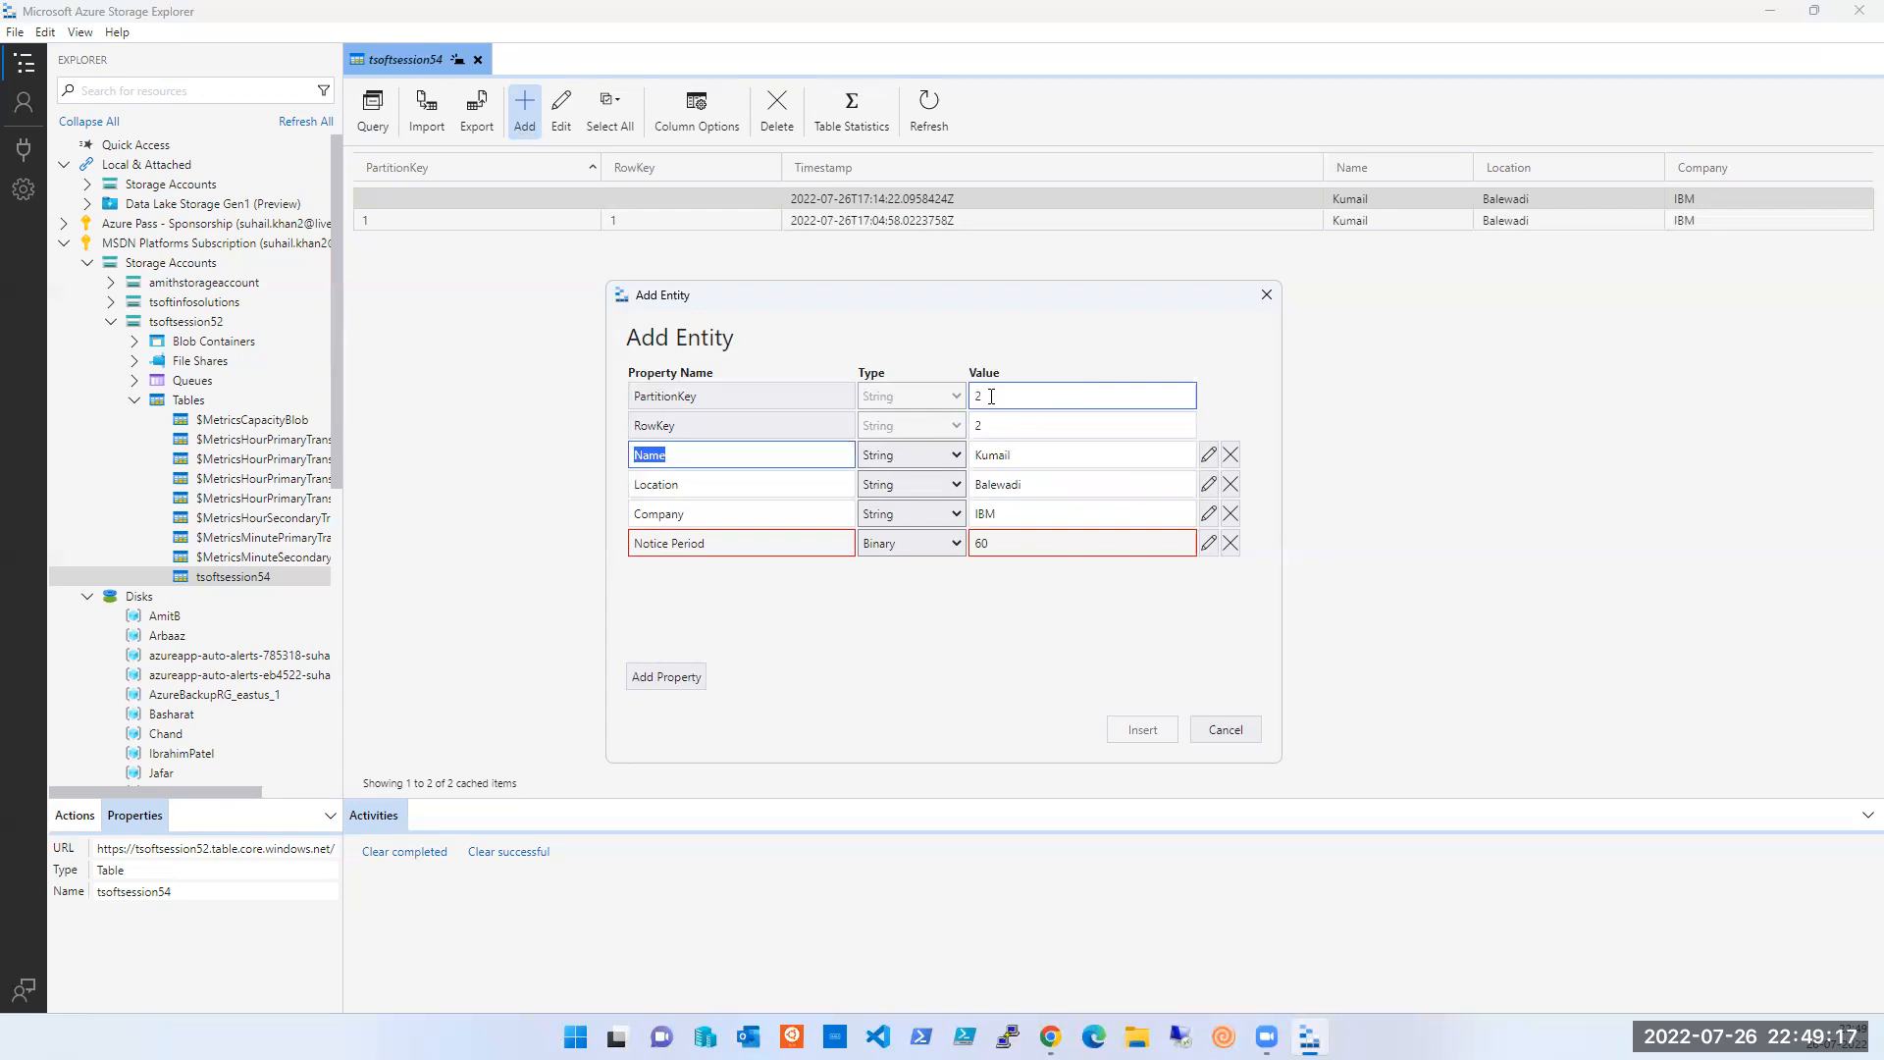
# - Rename the property to NoticePeriod, change its value to Sixty, and make it a String
pyautogui.click(859, 674)
pyautogui.click(738, 526)
pyautogui.click(740, 532)
pyautogui.press('BackSpace')
pyautogui.click(817, 643)
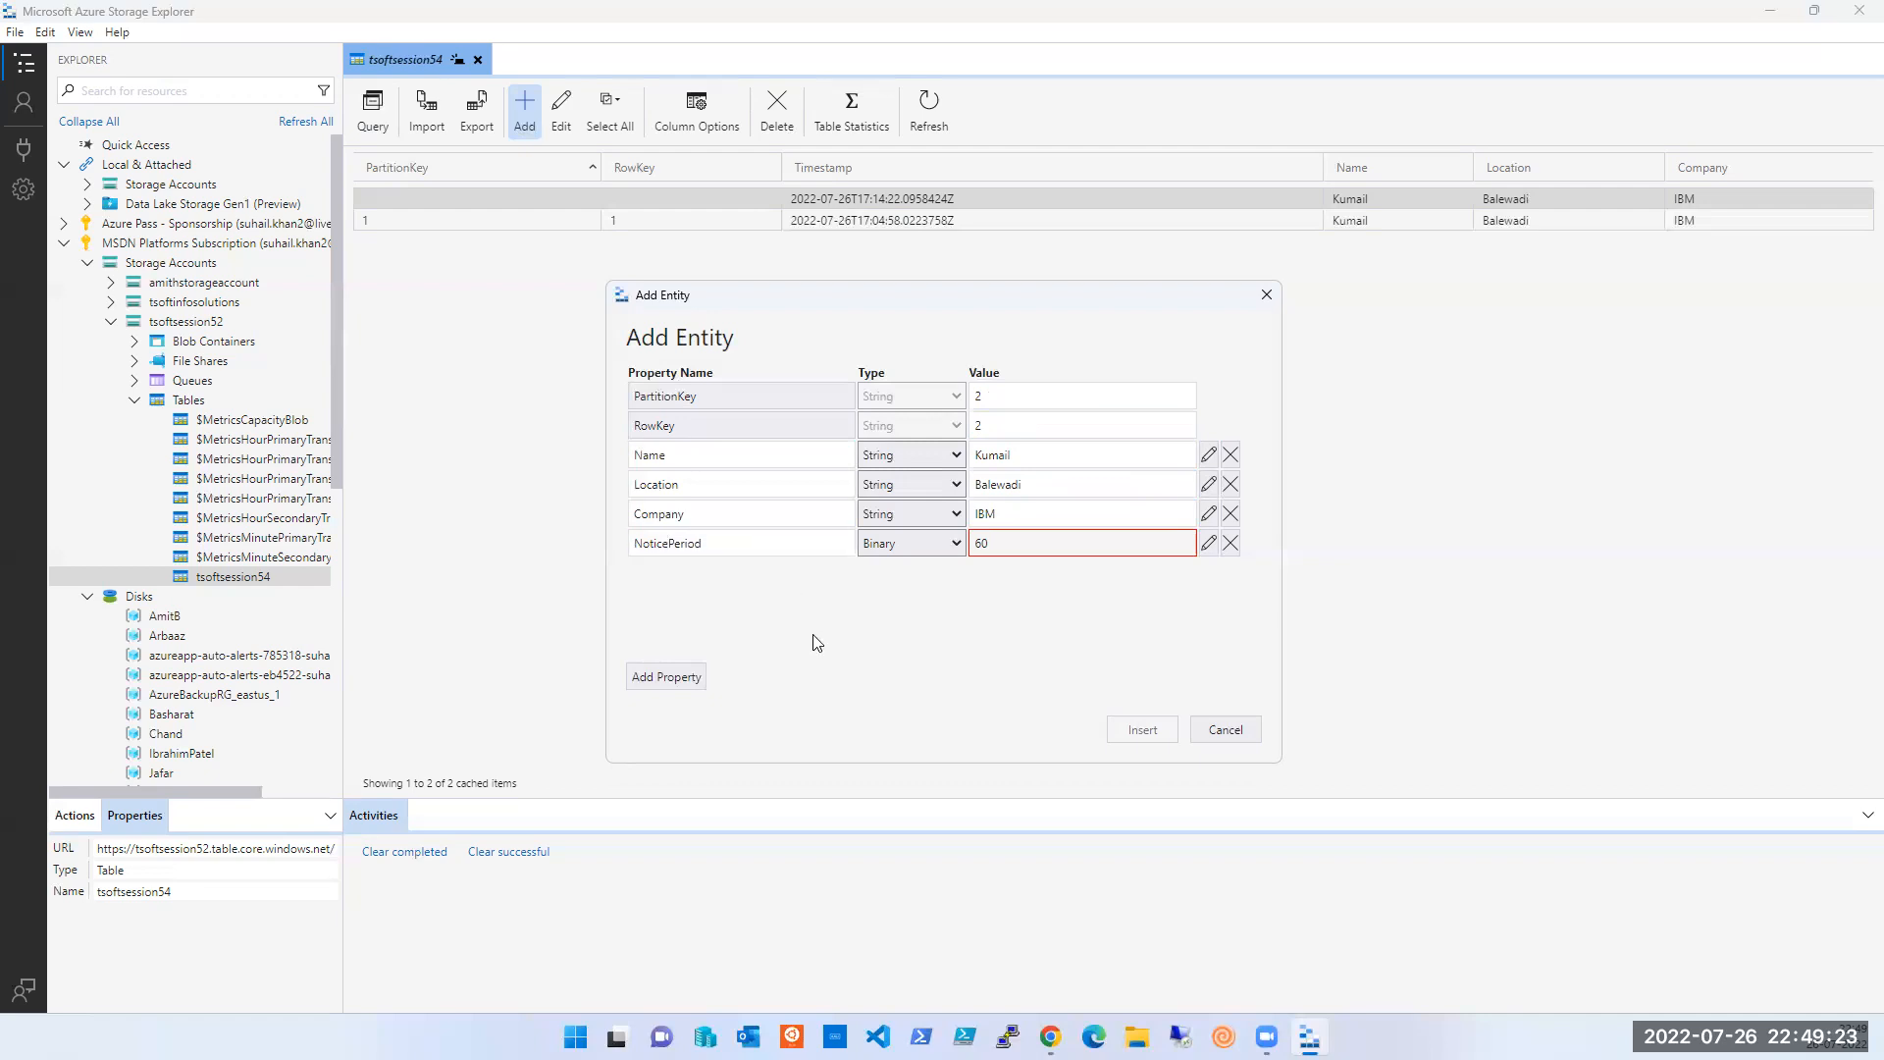
pyautogui.doubleClick(1045, 544)
pyautogui.write('Sixty')
pyautogui.click(938, 550)
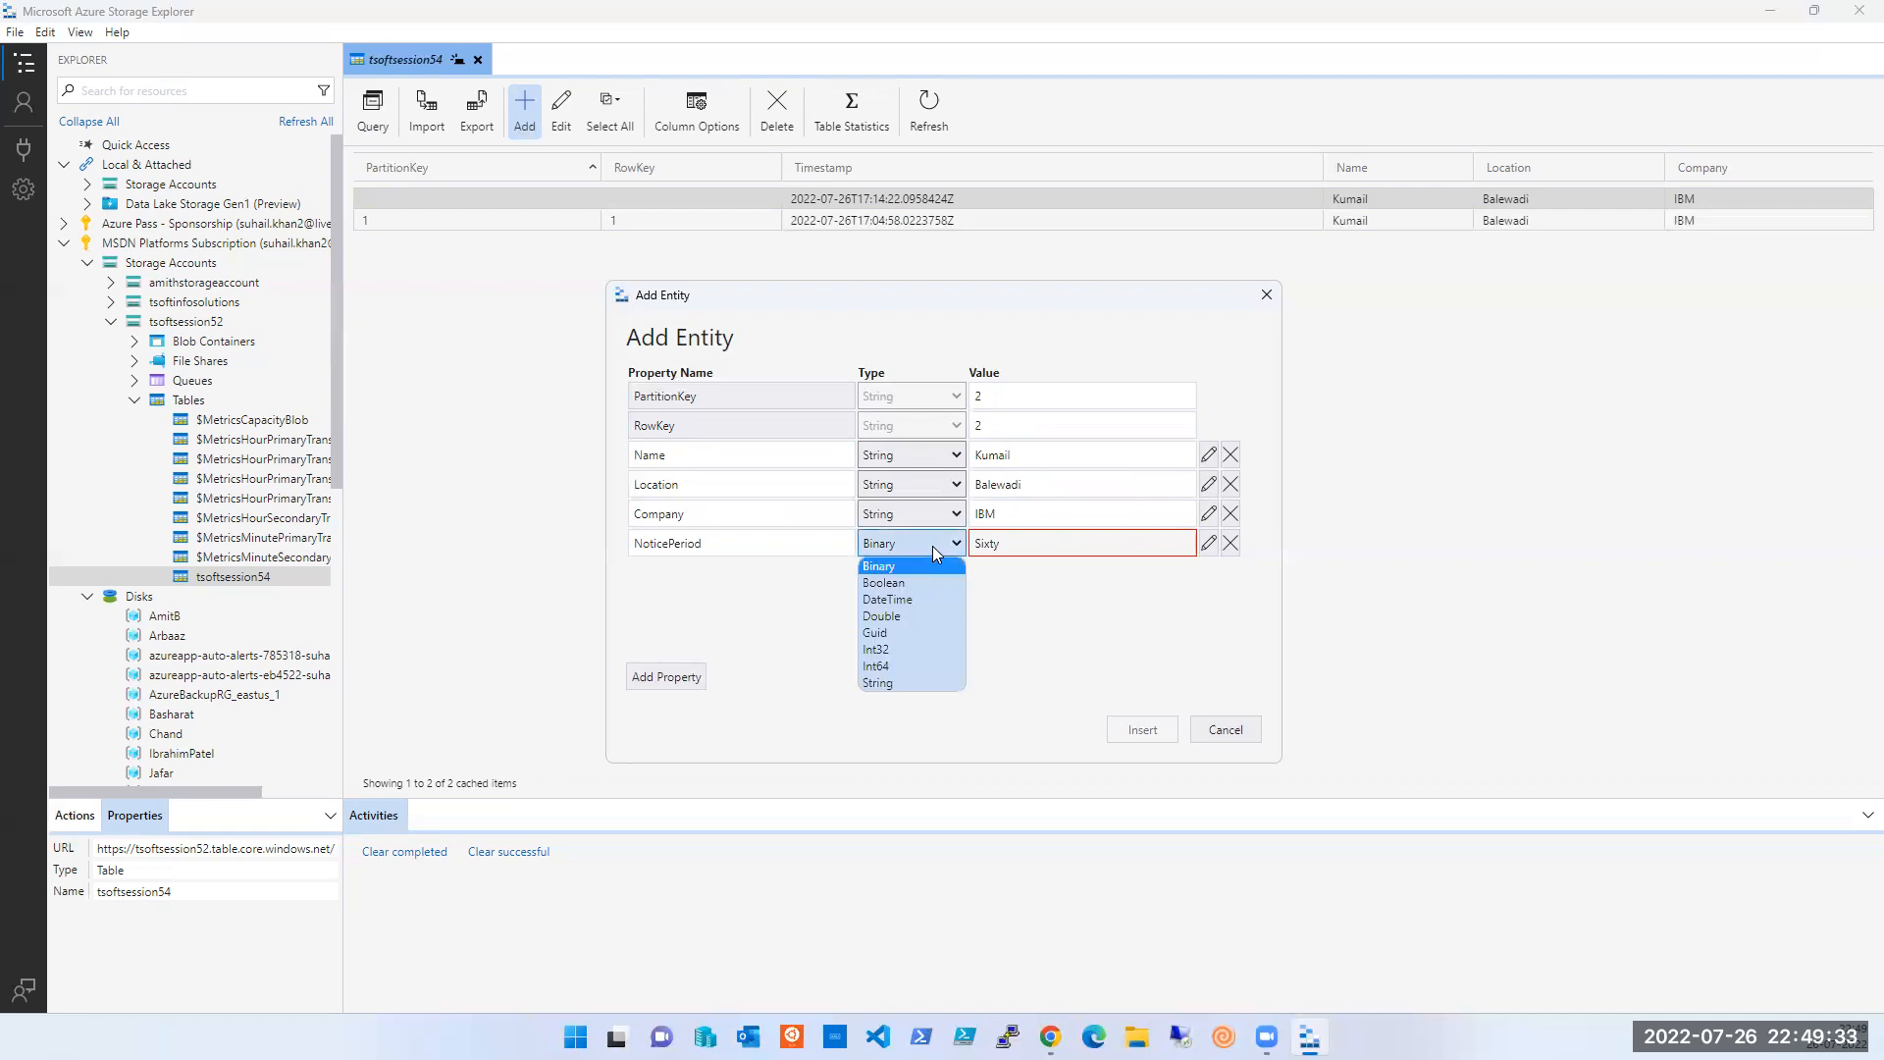
pyautogui.click(897, 682)
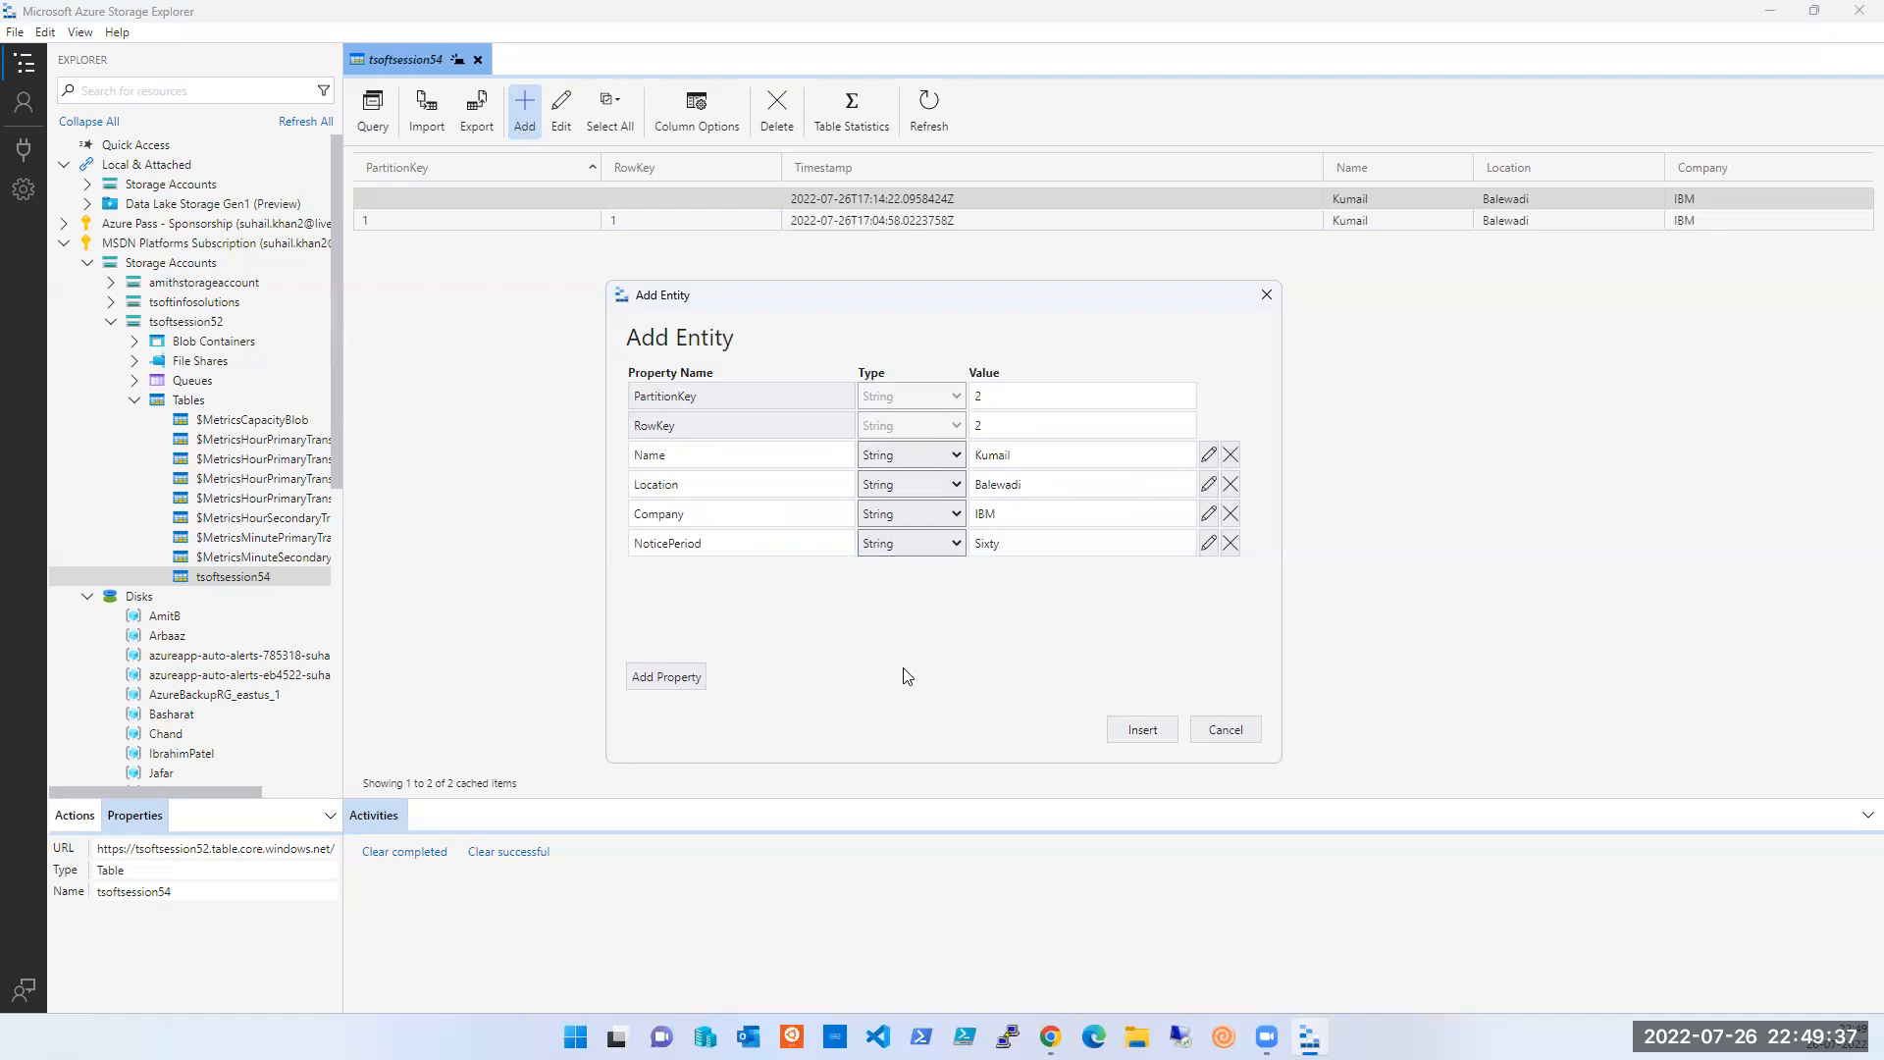
# - Change PartitionKey and RowKey to 1 and attempt to insert the entity
pyautogui.click(985, 399)
pyautogui.write('1')
pyautogui.press('Tab')
pyautogui.press('Tab')
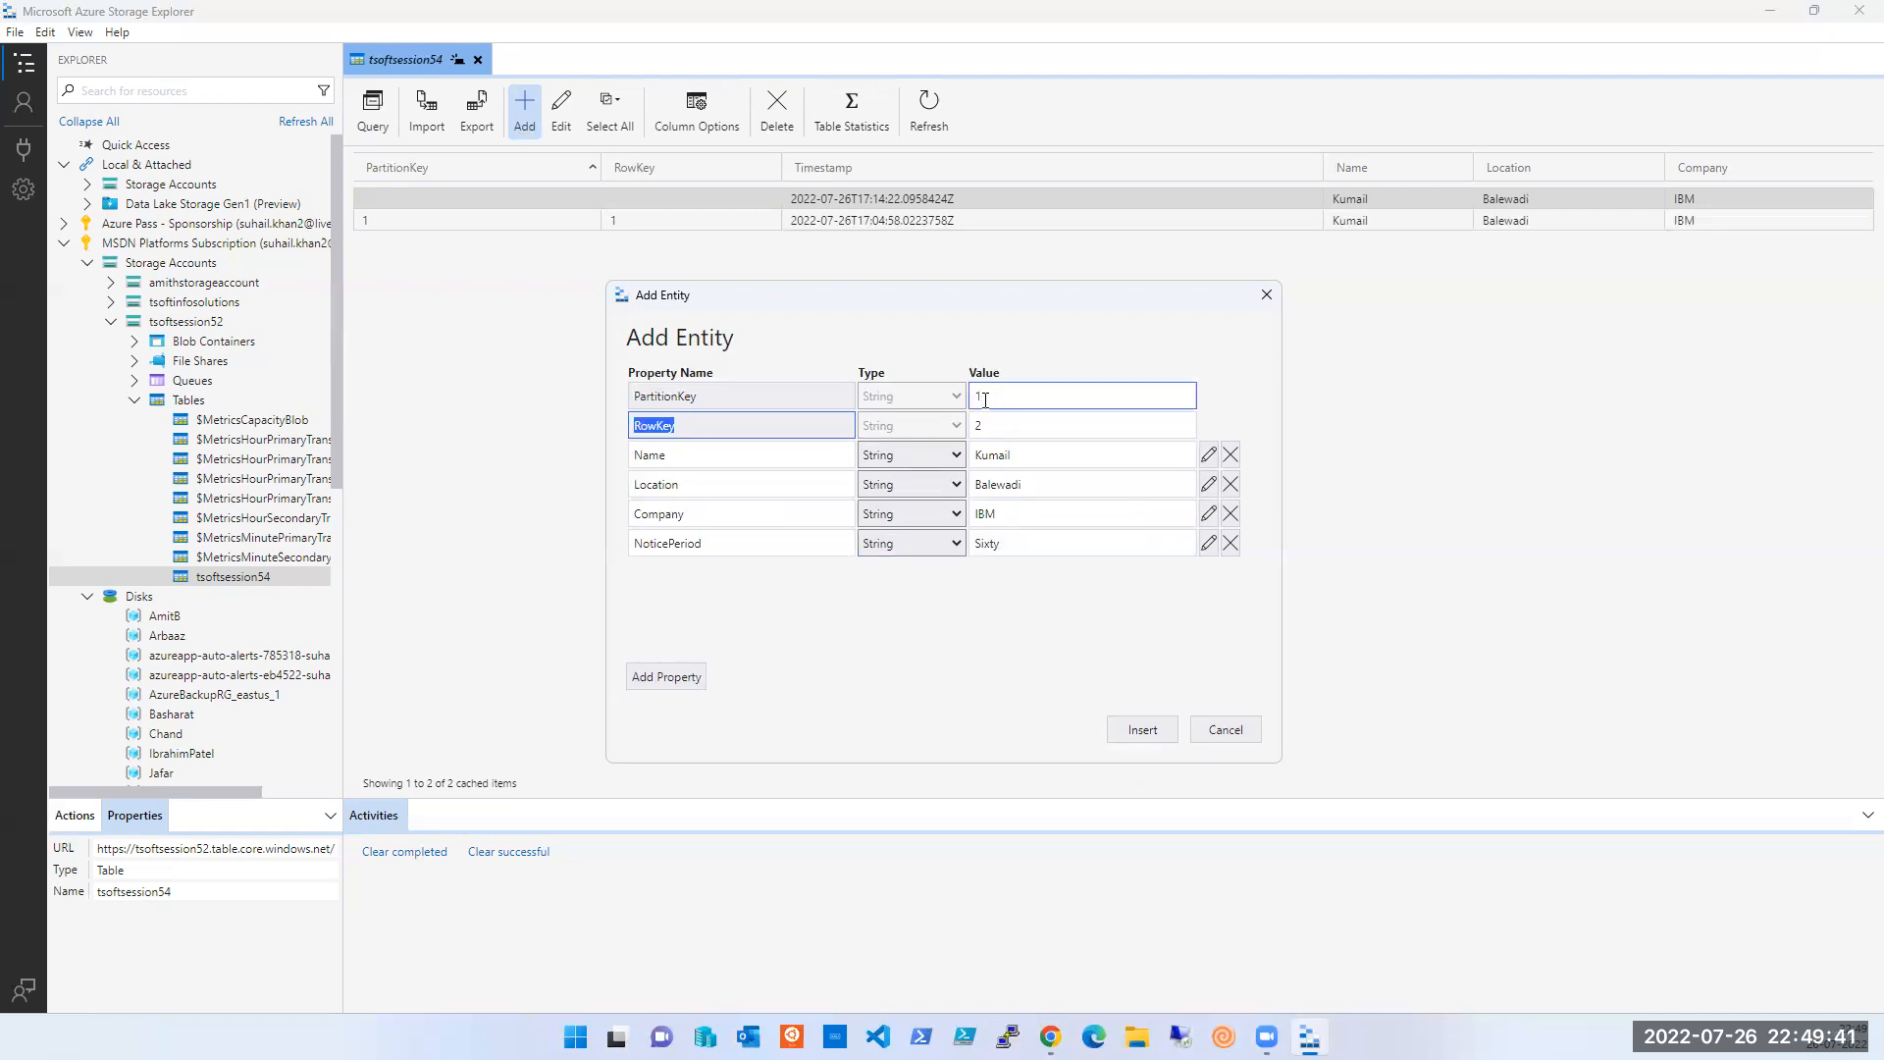
pyautogui.write('1')
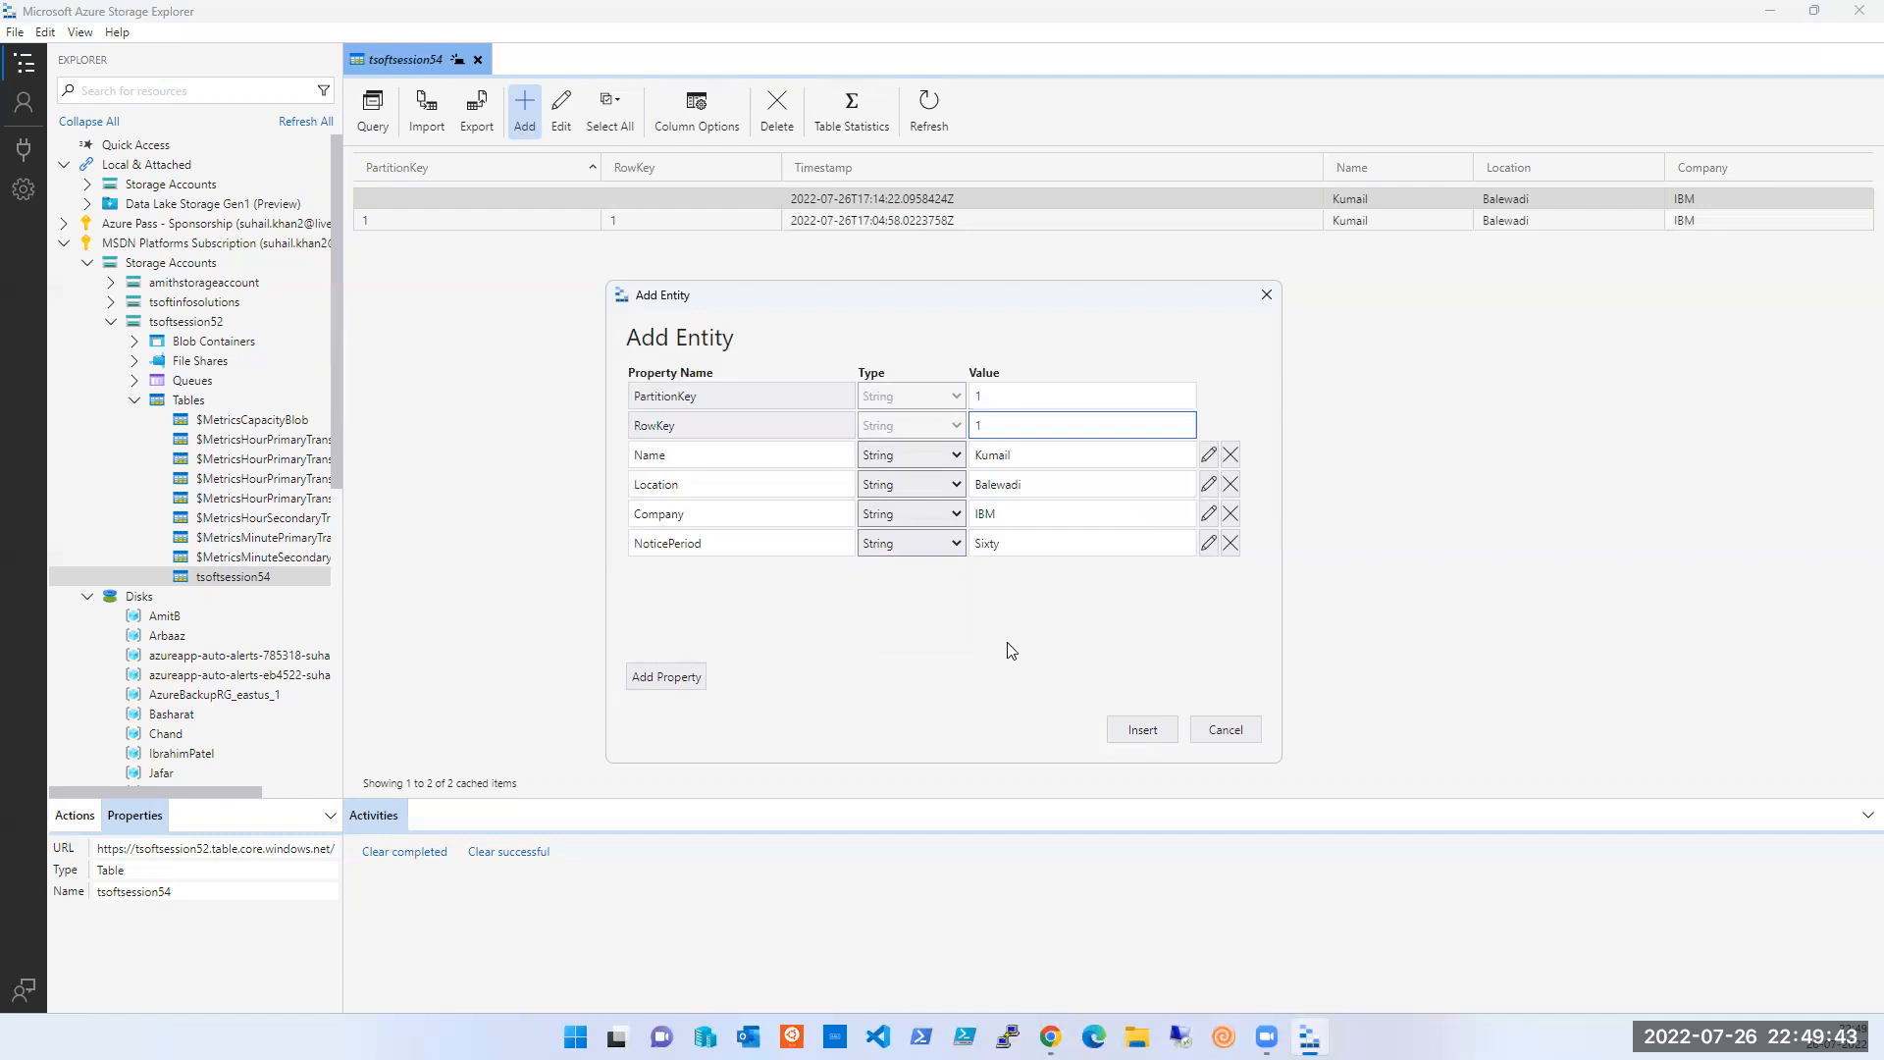
pyautogui.click(1132, 738)
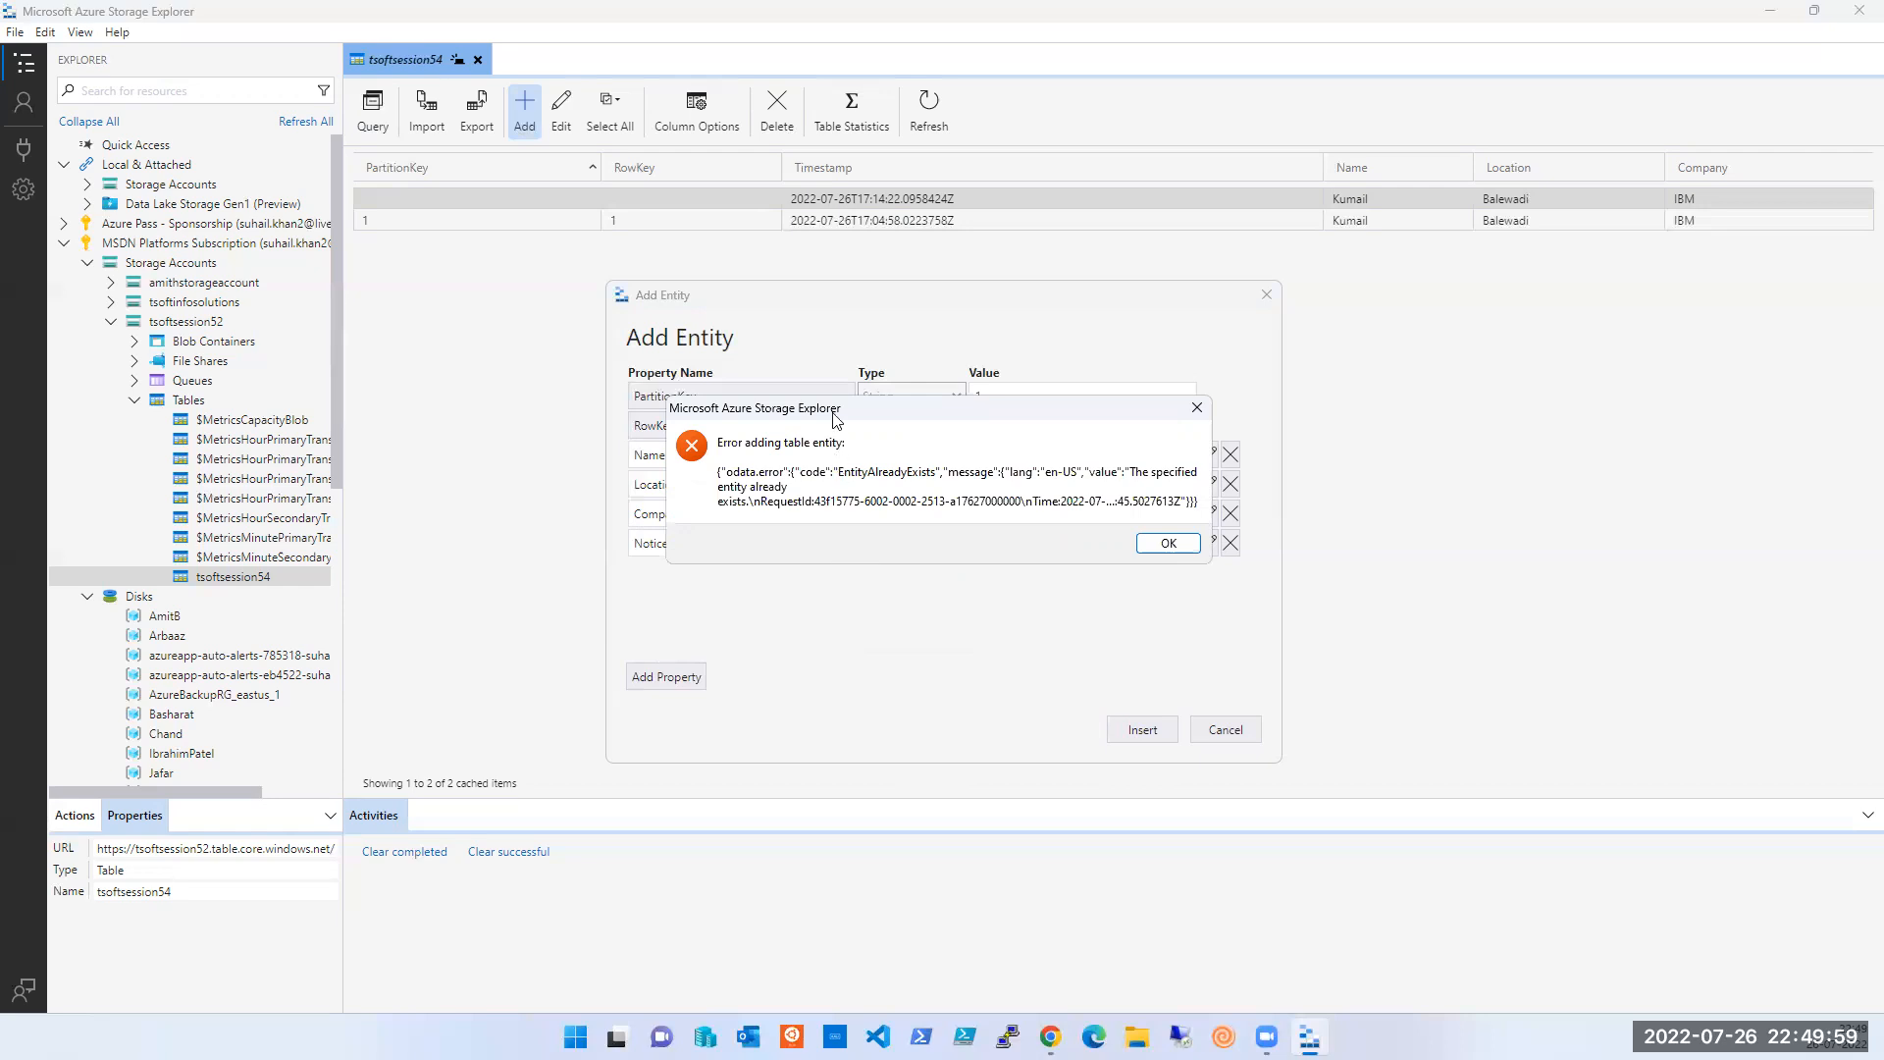
# - Dismiss the EntityAlreadyExists error, set PartitionKey and RowKey to 2, and insert the entity
pyautogui.moveTo(835, 419); pyautogui.dragTo(879, 617)
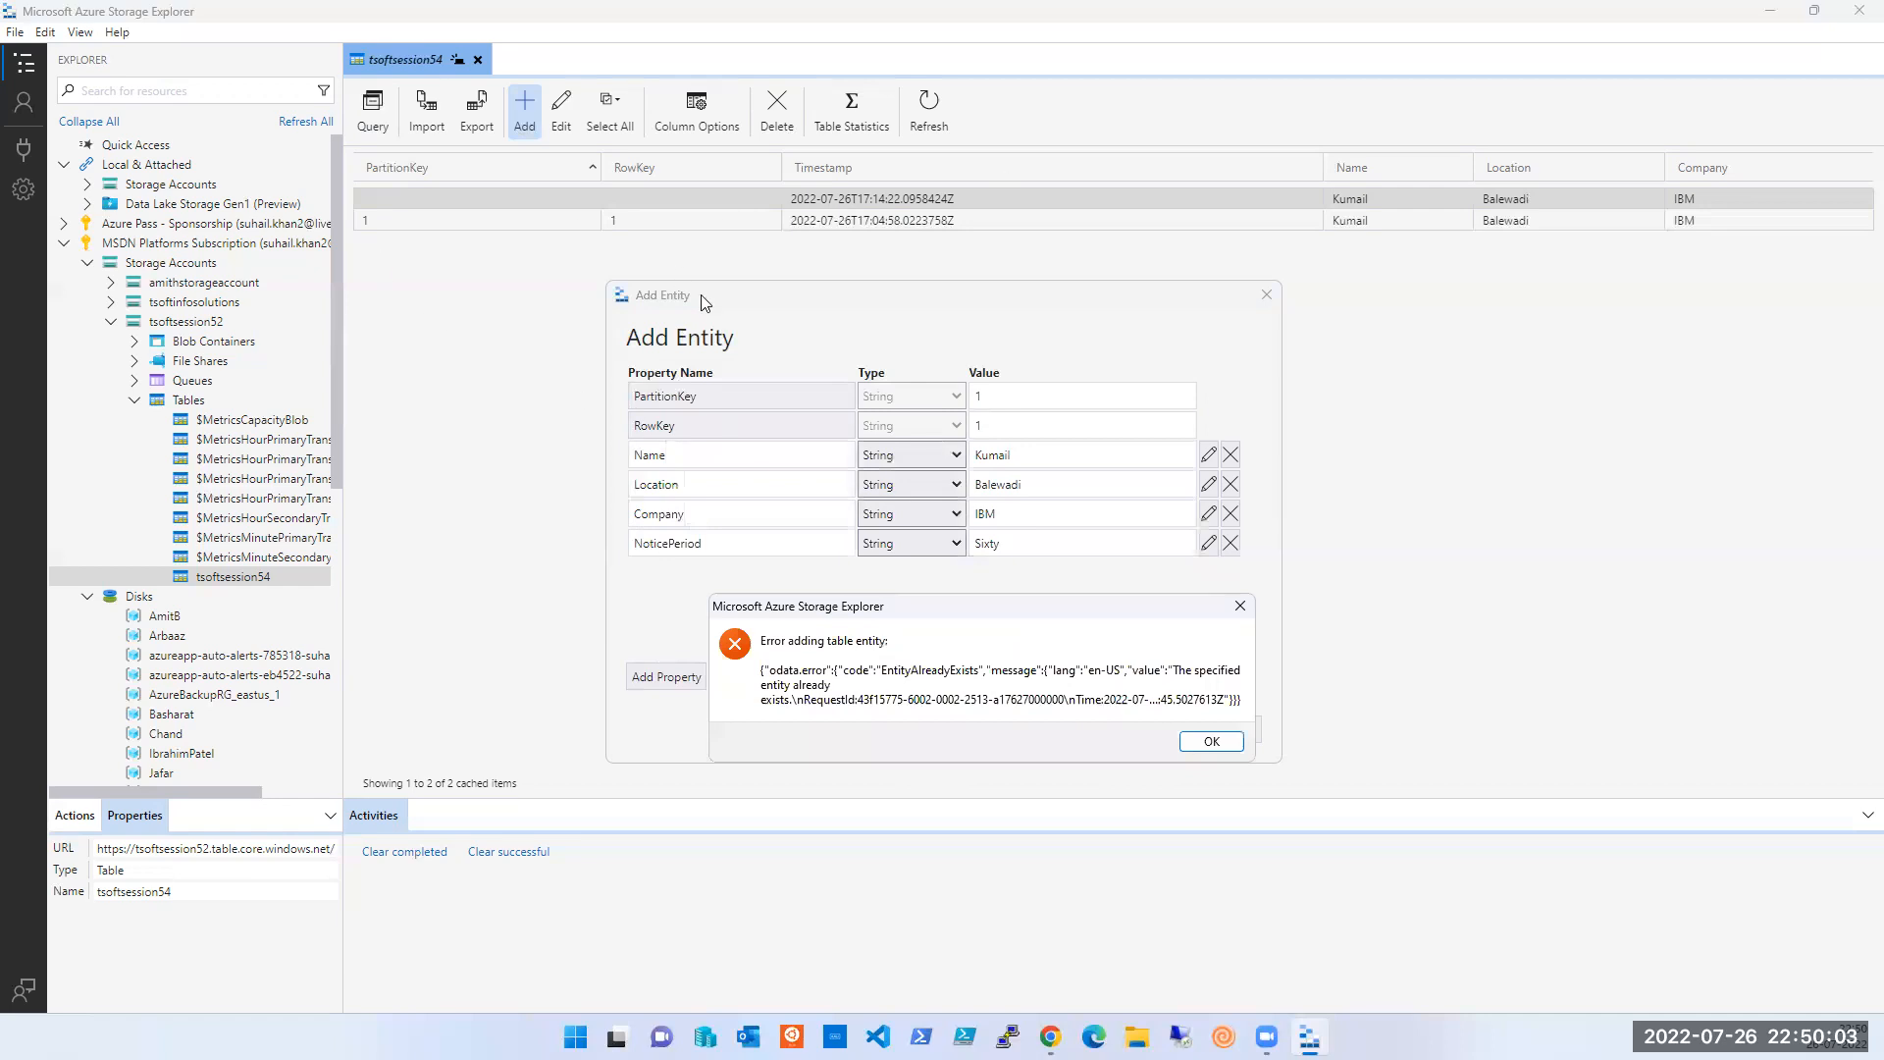
pyautogui.click(1334, 56)
pyautogui.click(1212, 741)
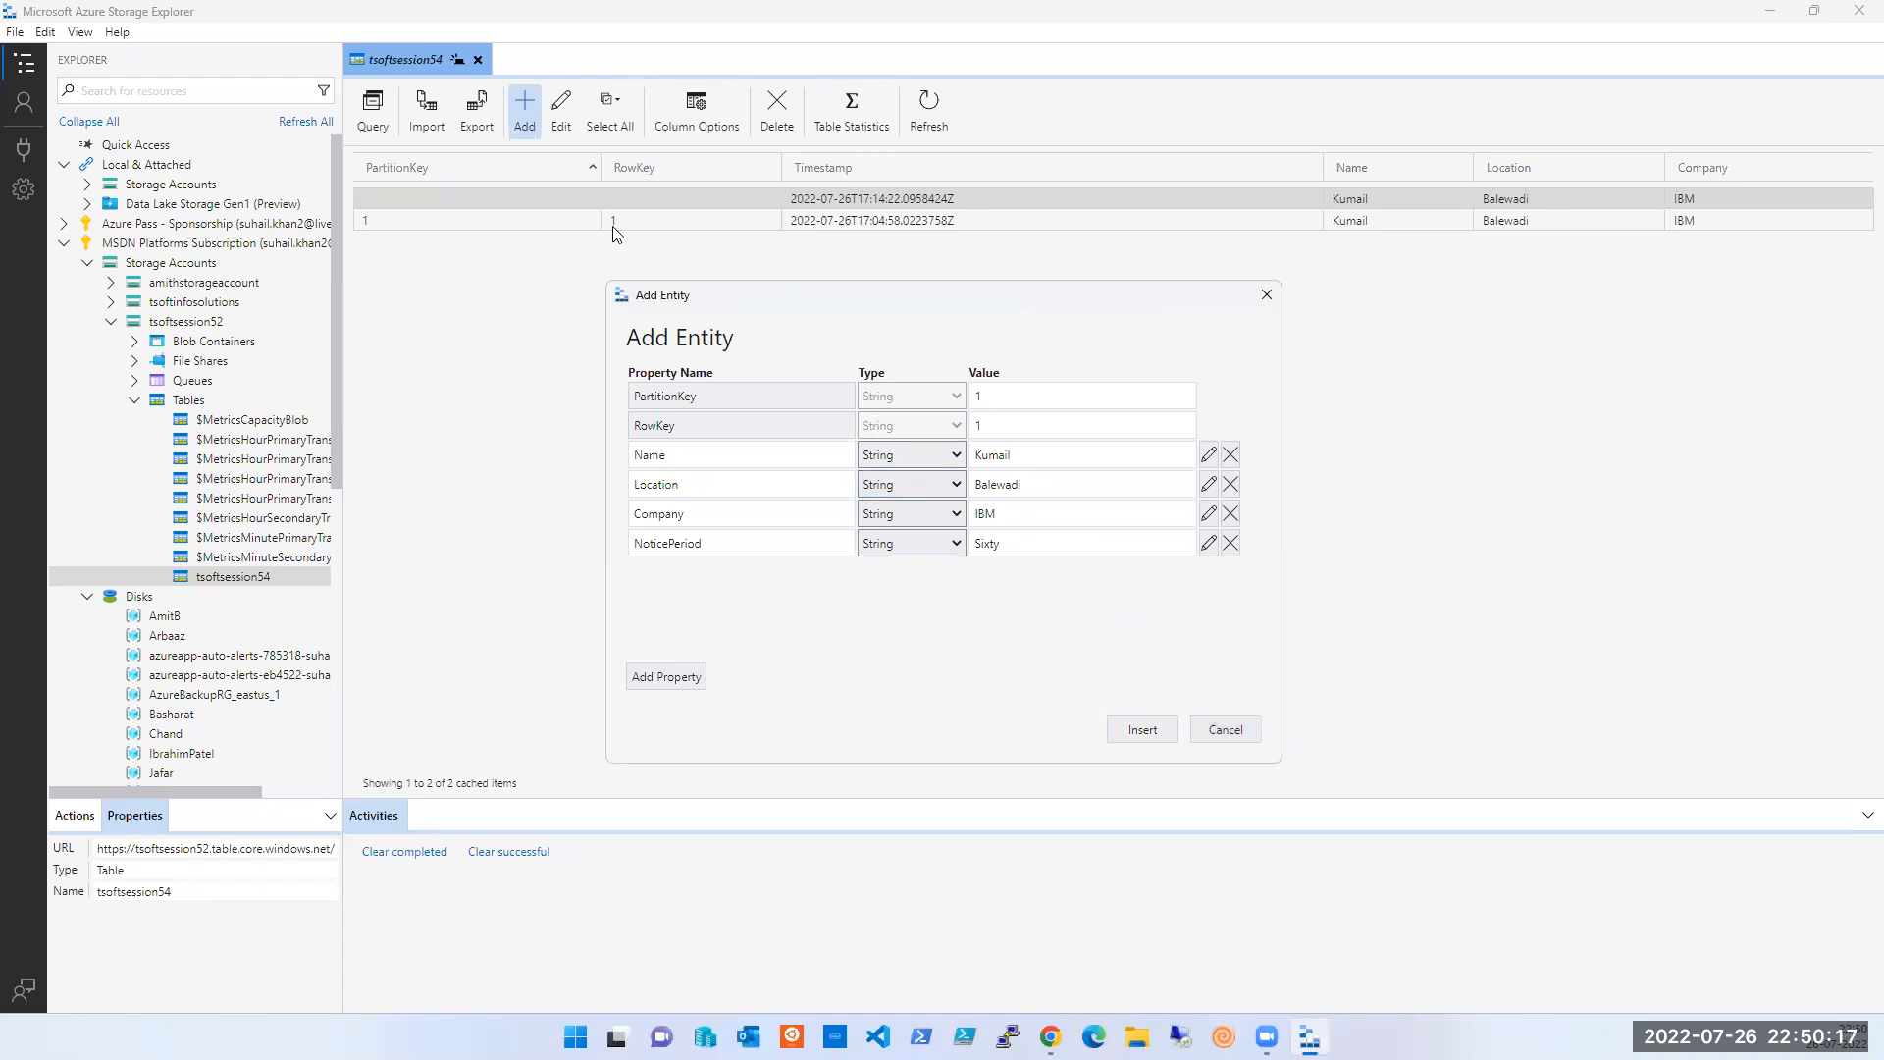
pyautogui.click(986, 403)
pyautogui.press('Tab')
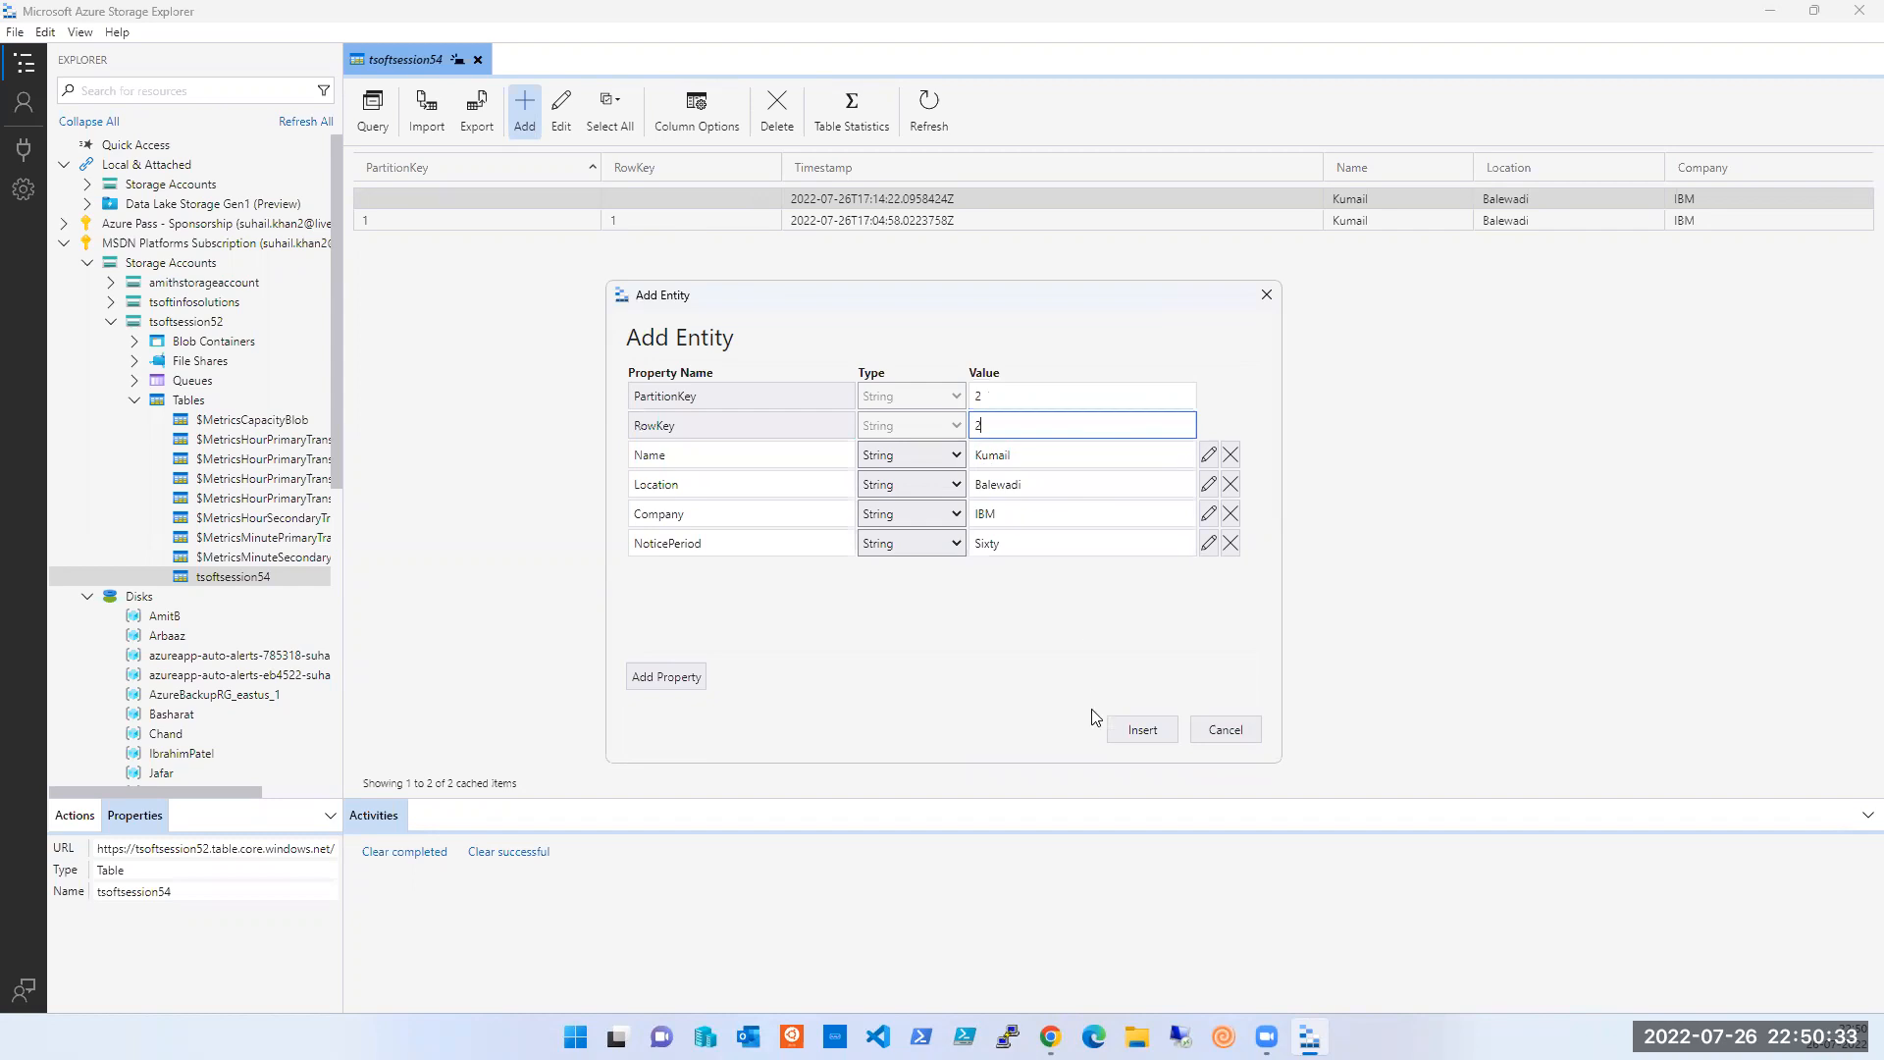
pyautogui.click(1139, 730)
pyautogui.click(716, 555)
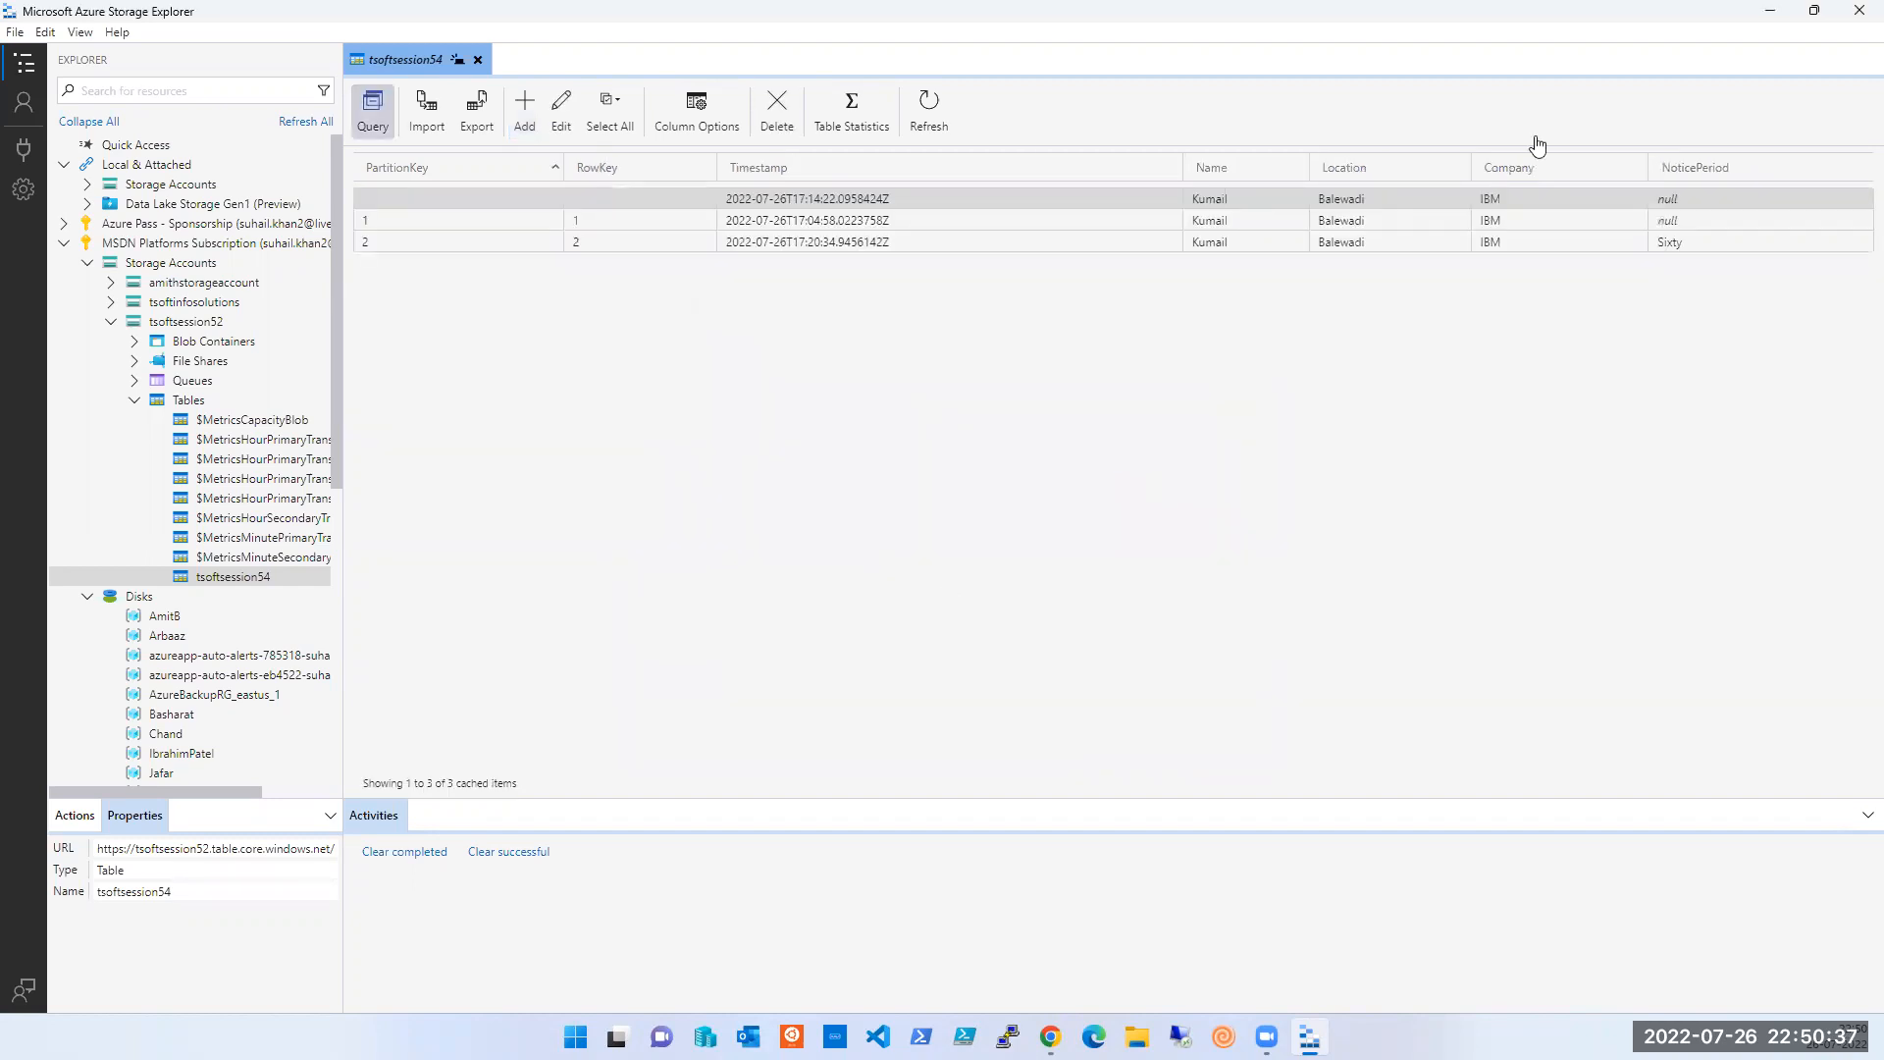
pyautogui.click(1687, 171)
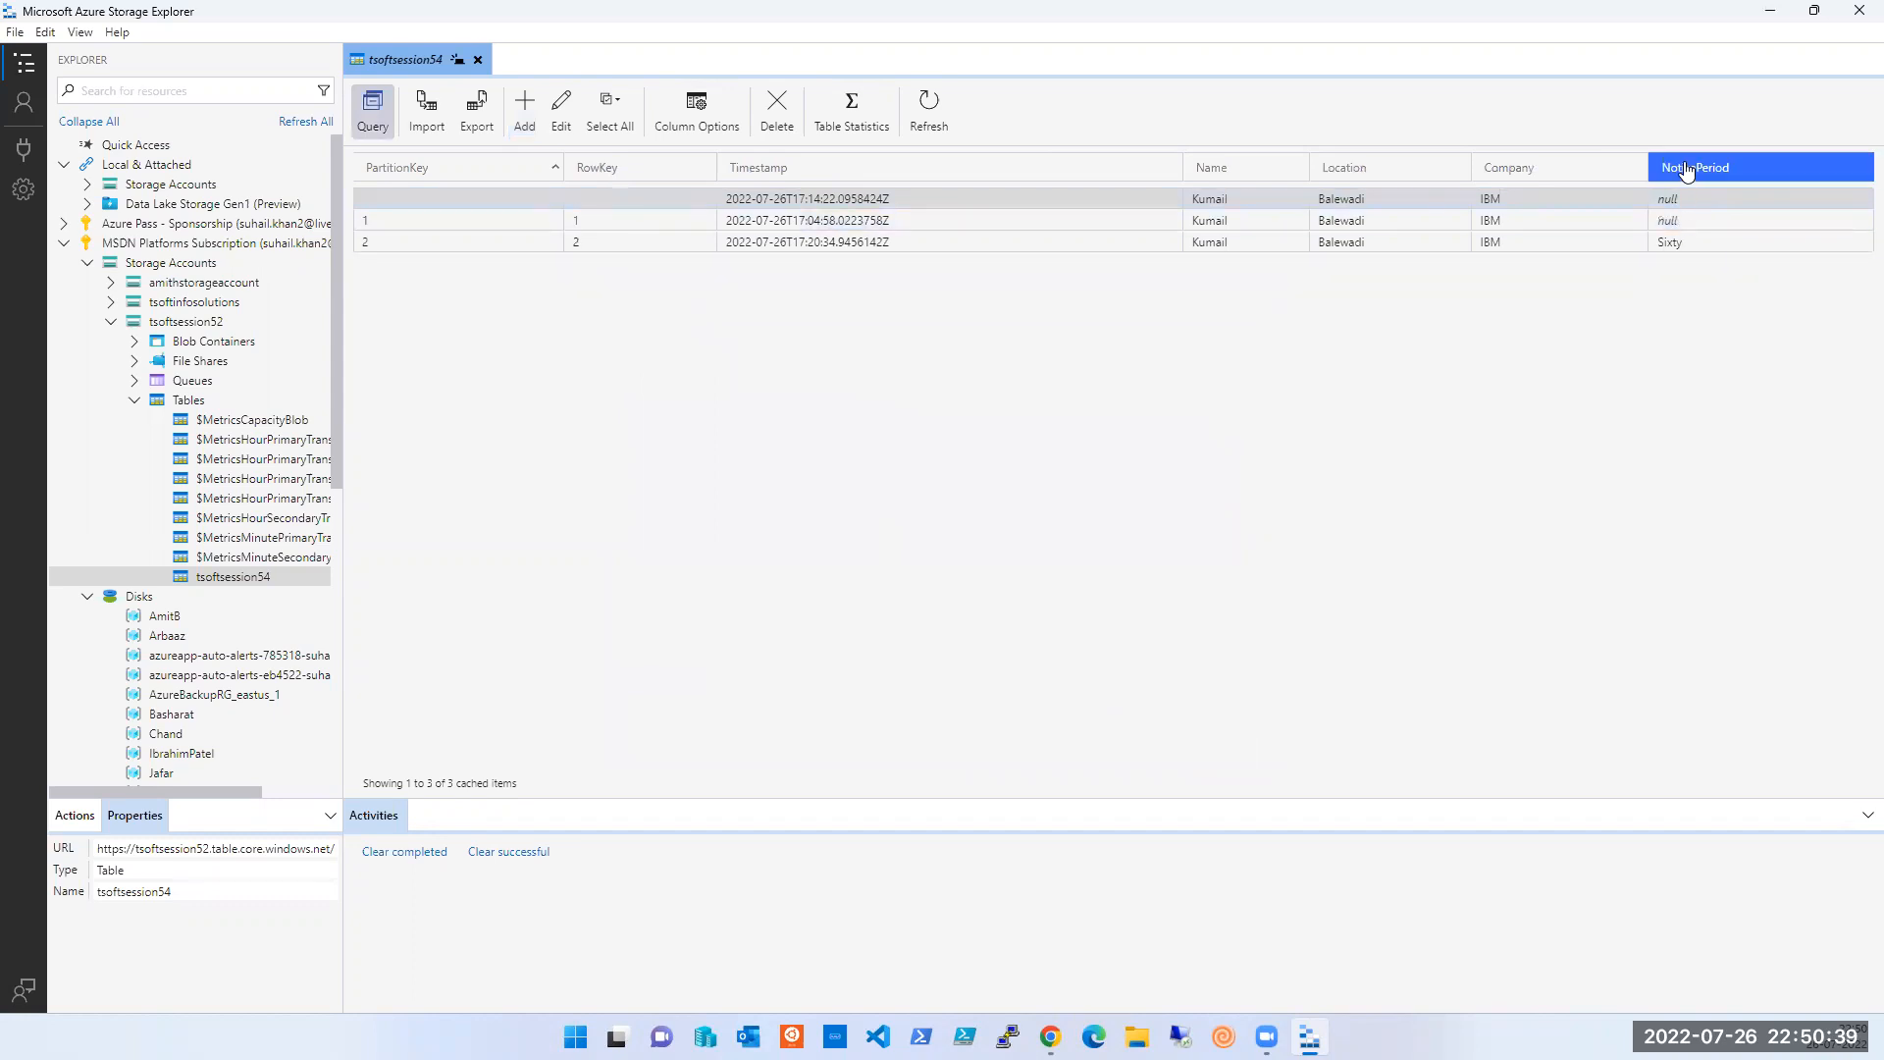
pyautogui.click(1681, 204)
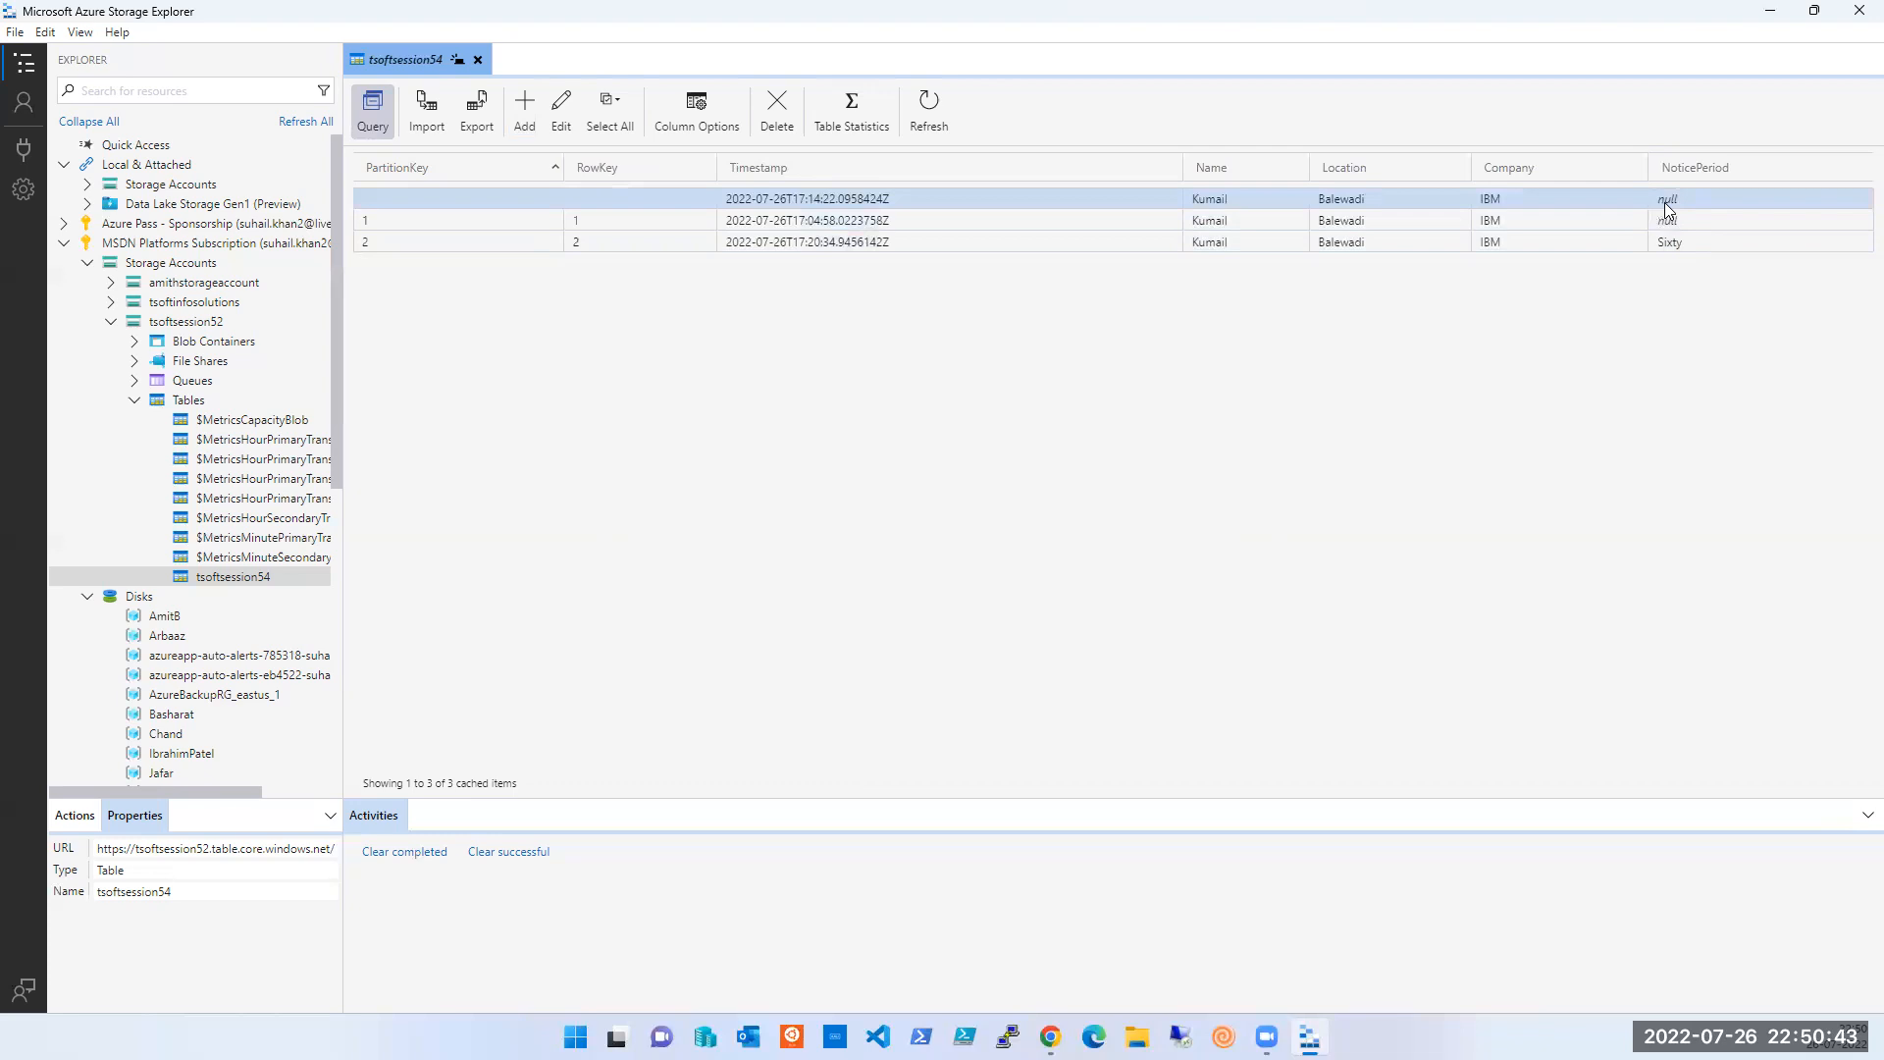
pyautogui.click(1688, 171)
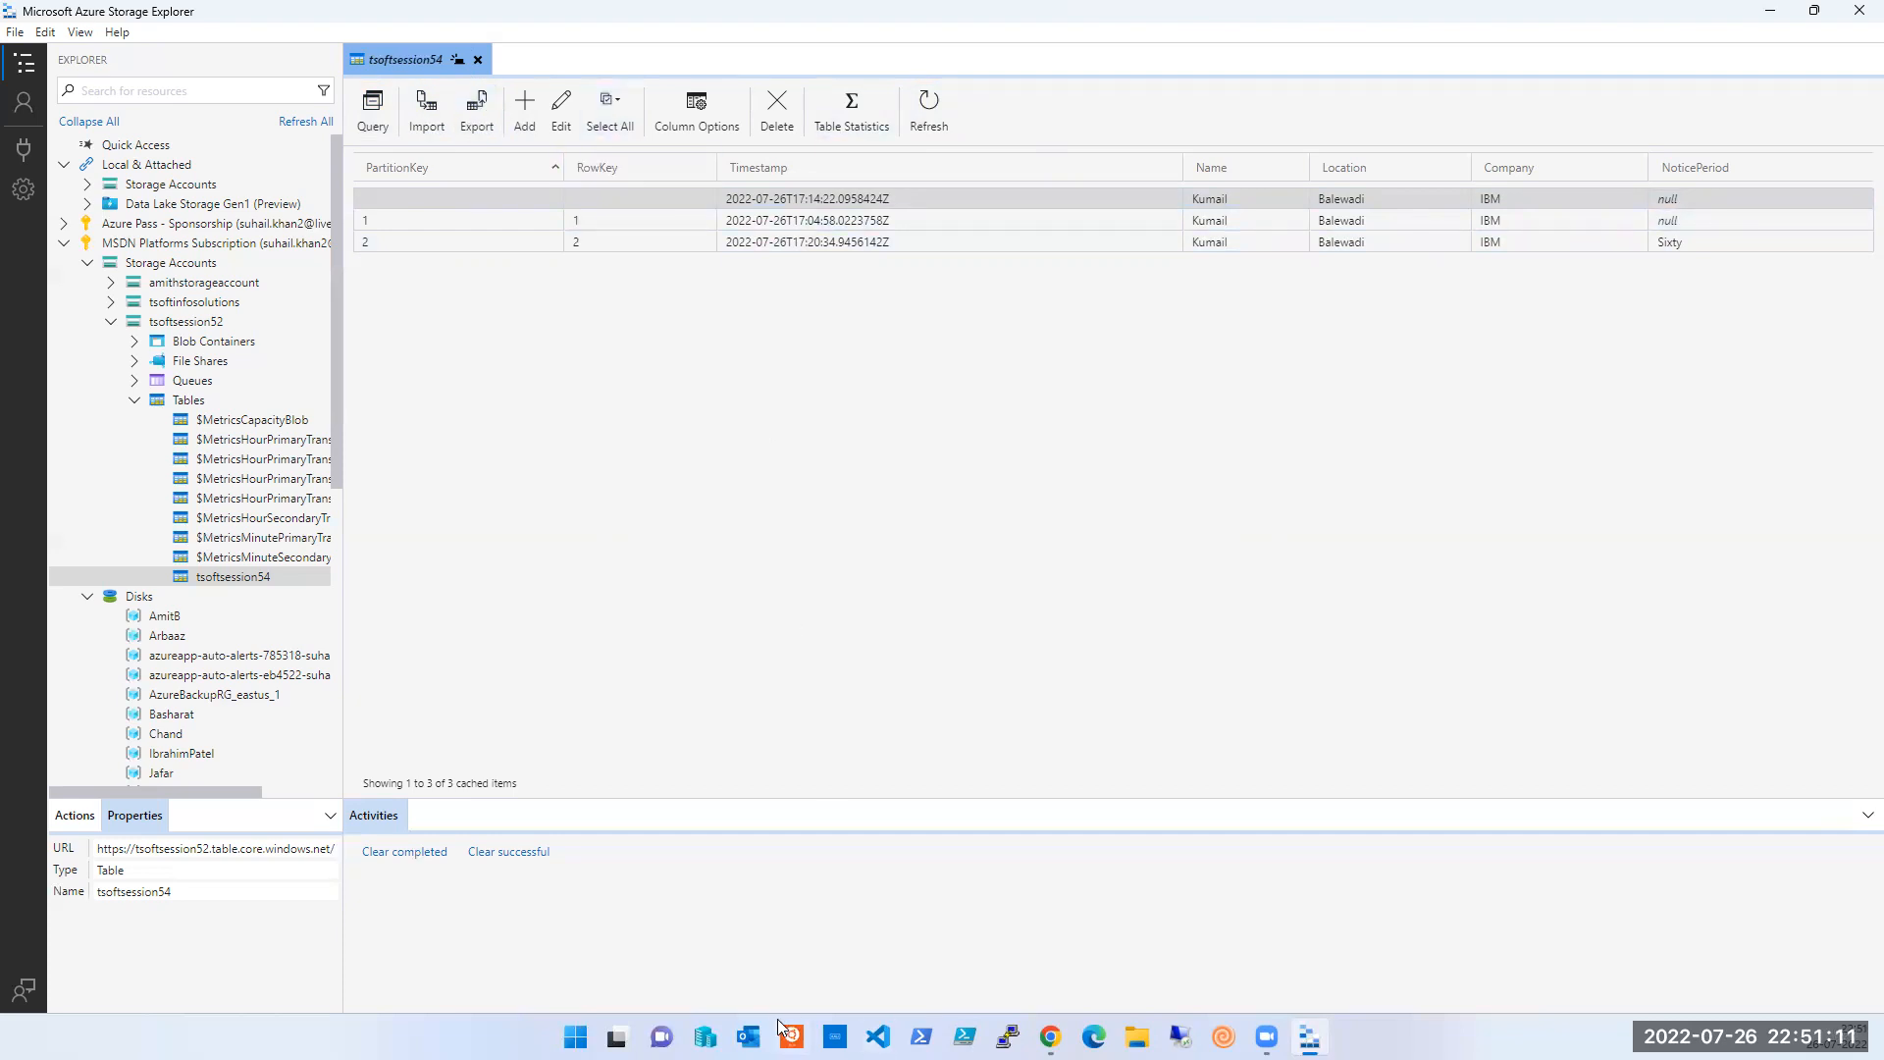
pyautogui.moveTo(1050, 1036)
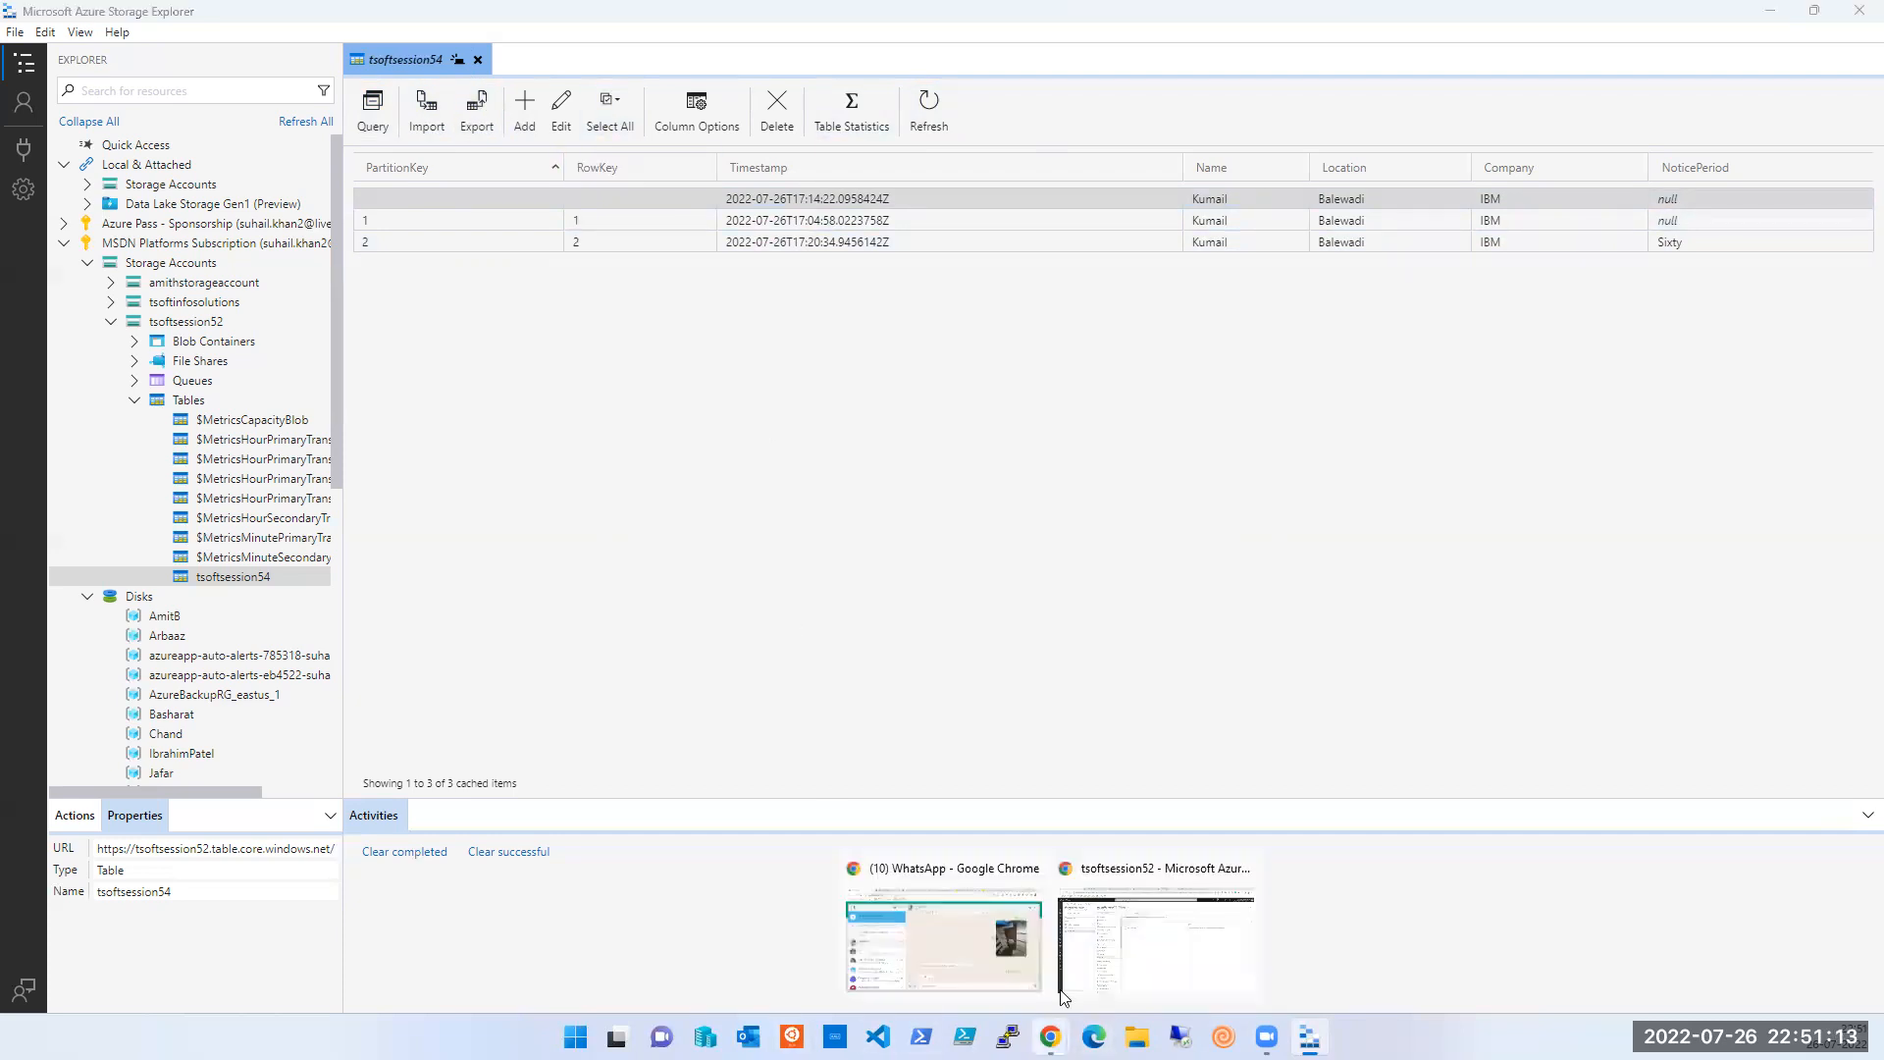
pyautogui.click(1108, 952)
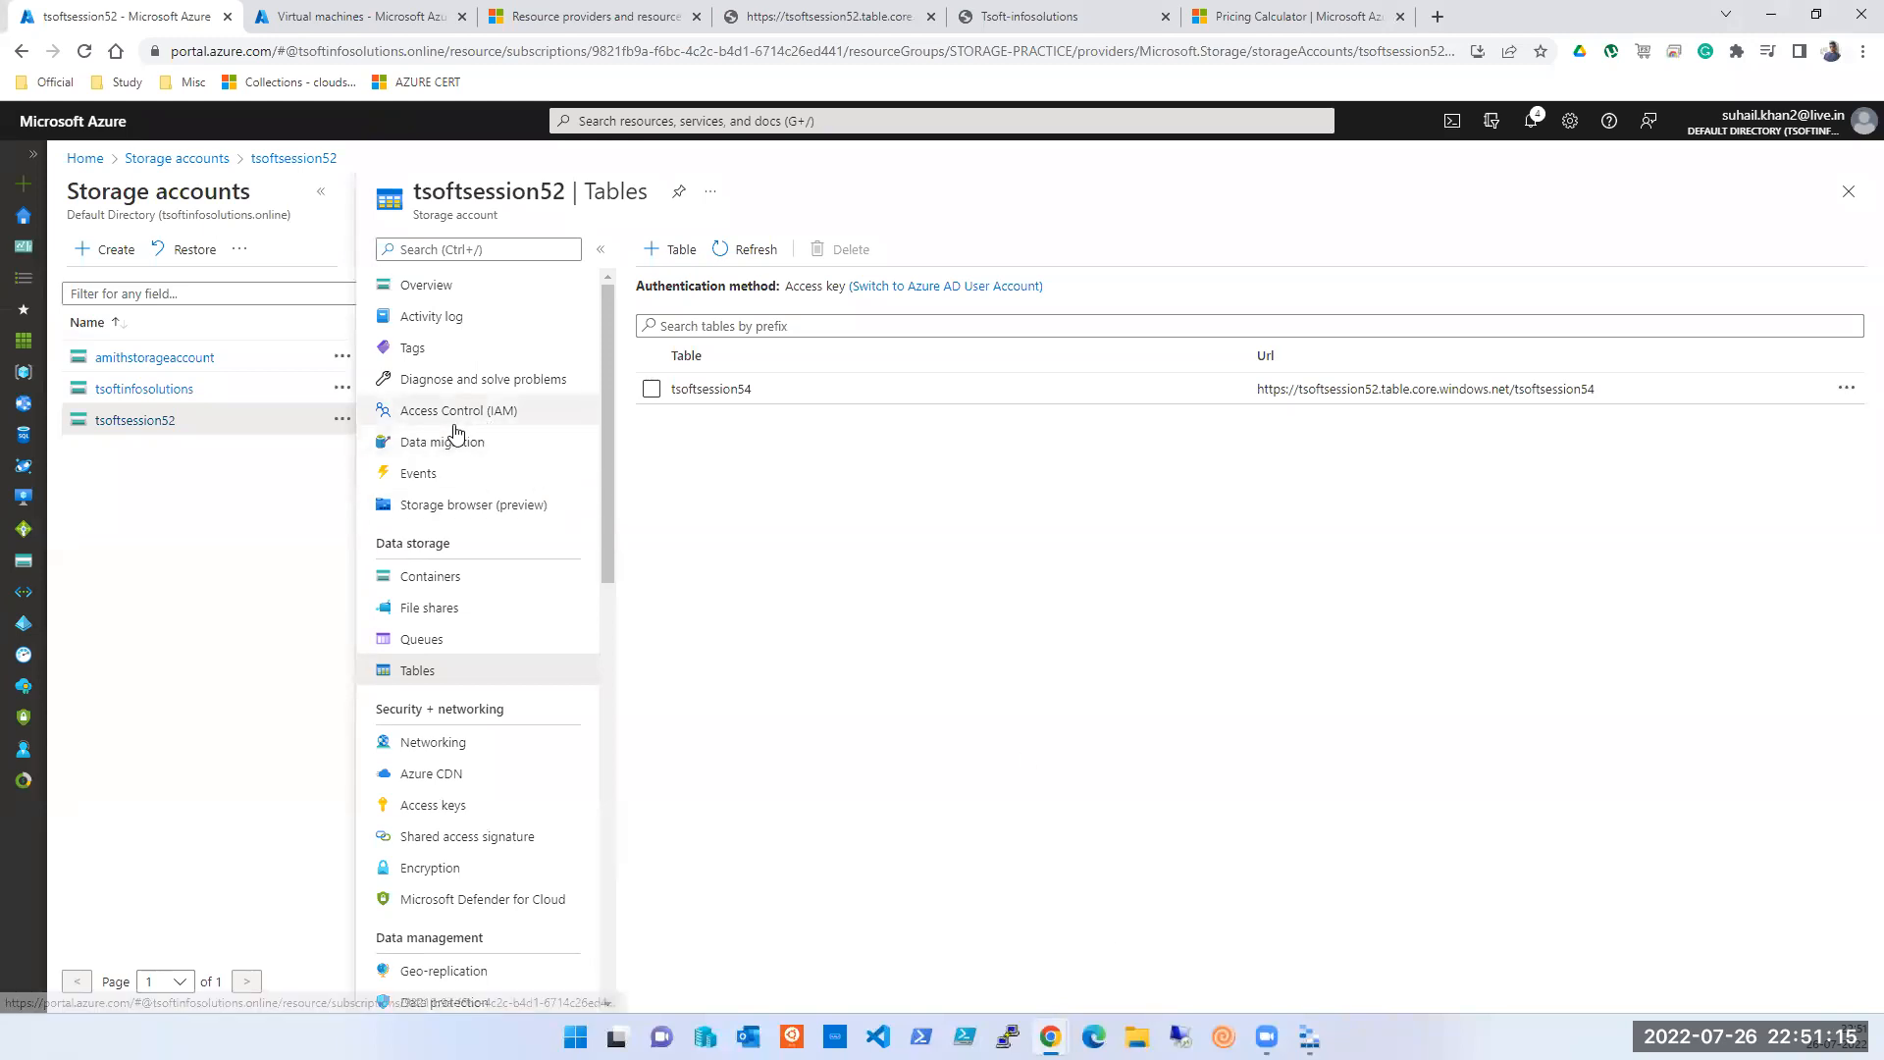
# - Open tsoftsession52's Storage browser page in the portal, then return to Storage Explorer's tsoftsession54 table
pyautogui.click(455, 505)
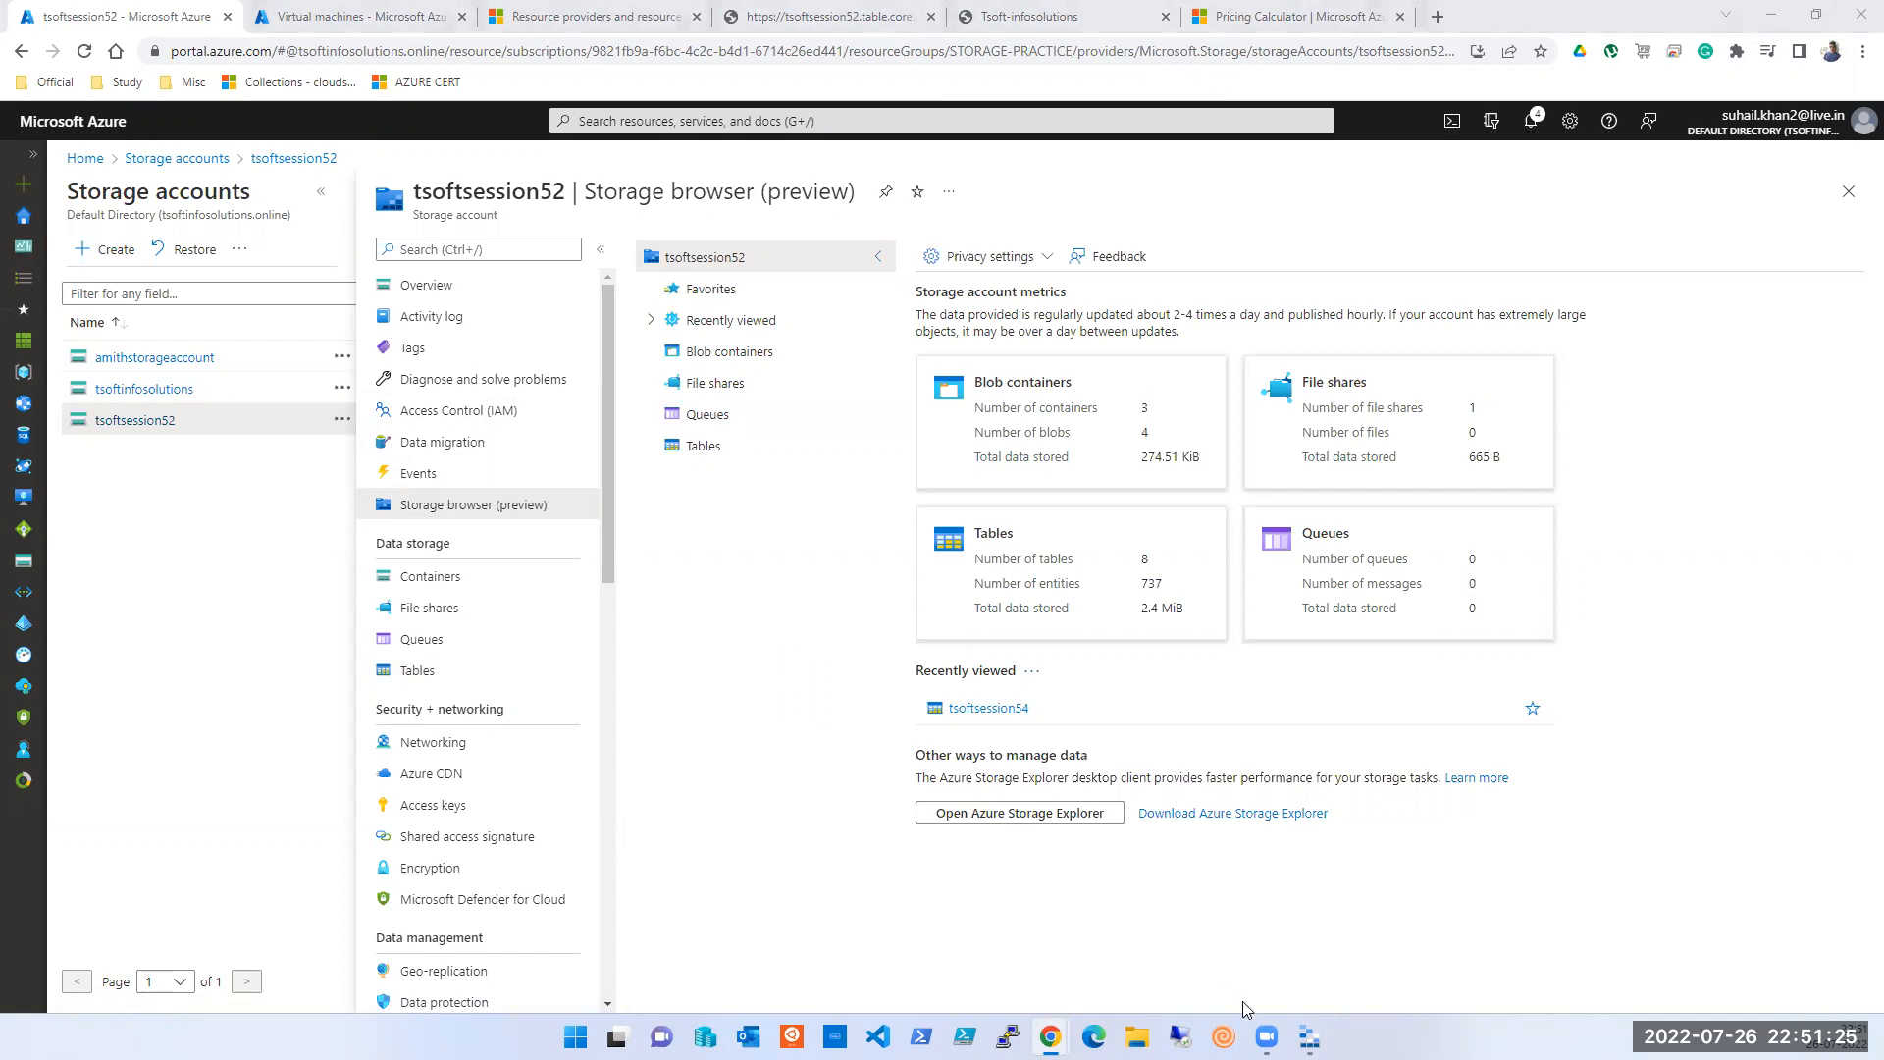
pyautogui.click(1309, 1037)
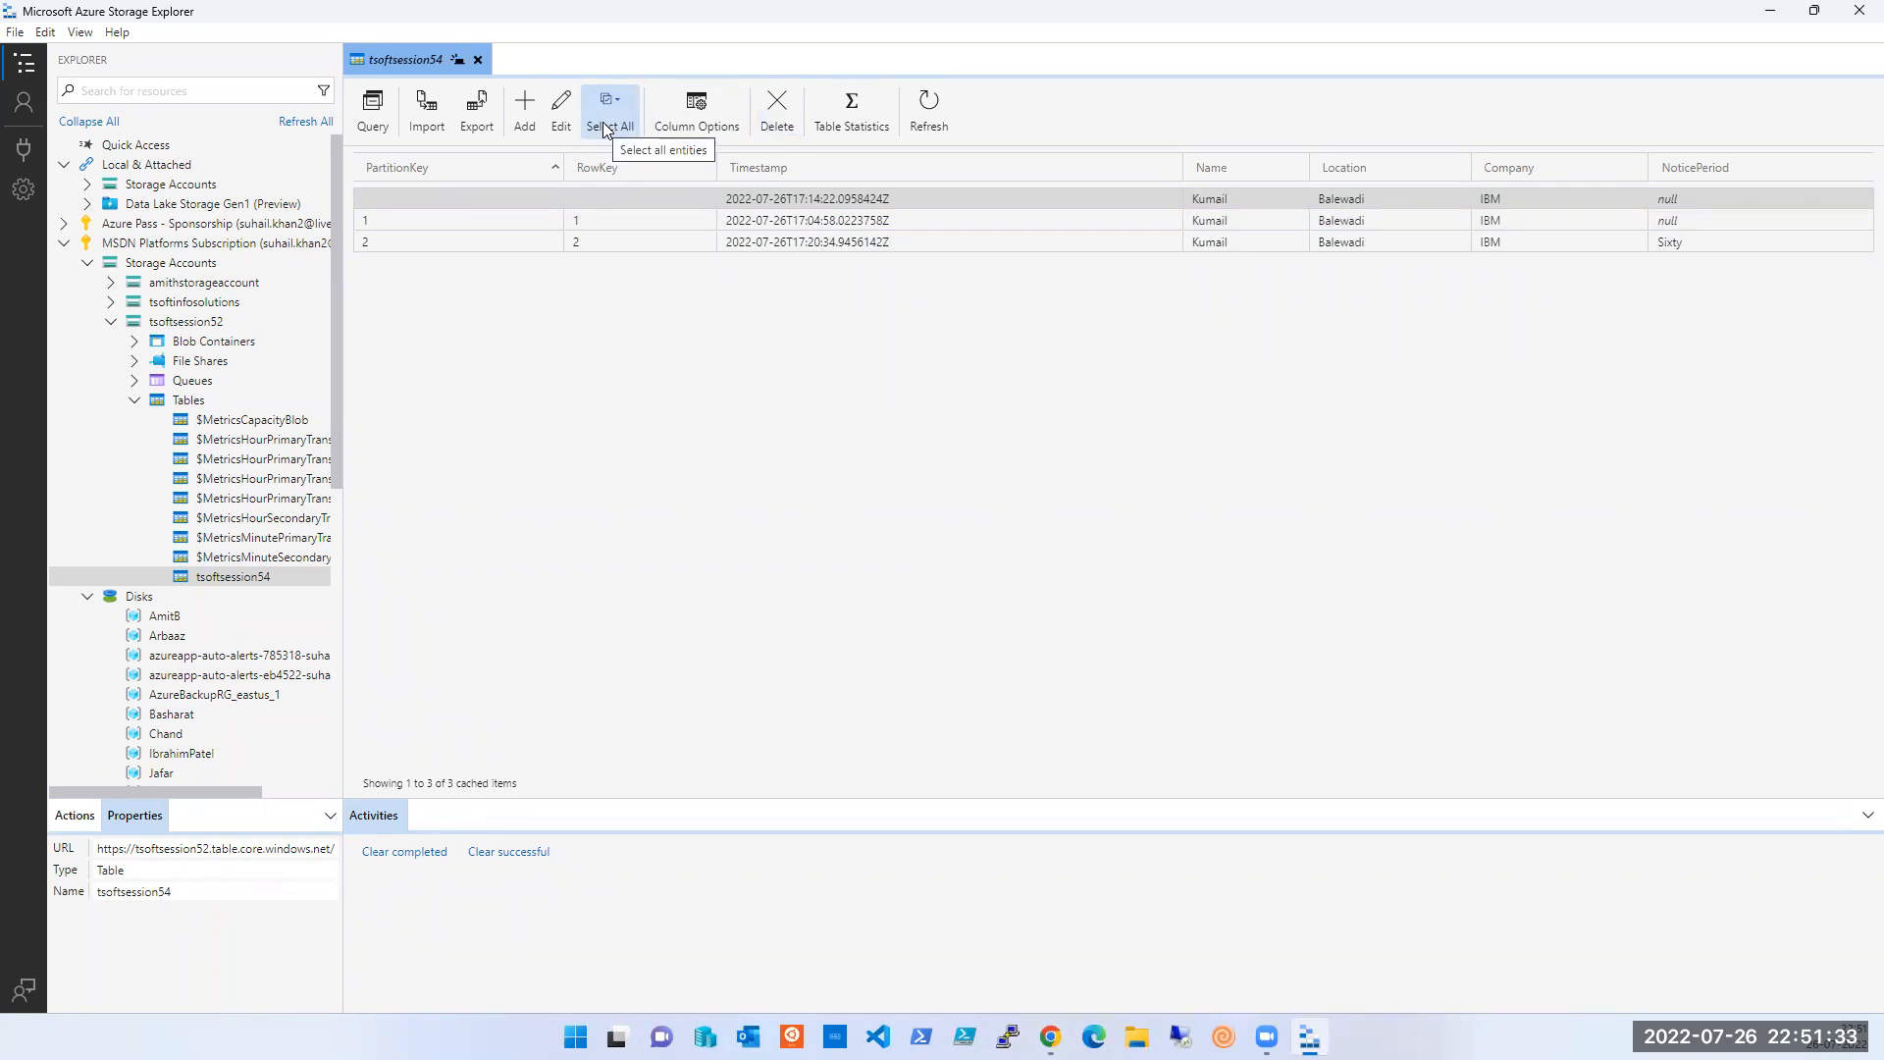
# - Open $MetricsHourPrimaryTransactionsBlob and compute its statistics: 338 entities, 62 custom properties
pyautogui.click(478, 224)
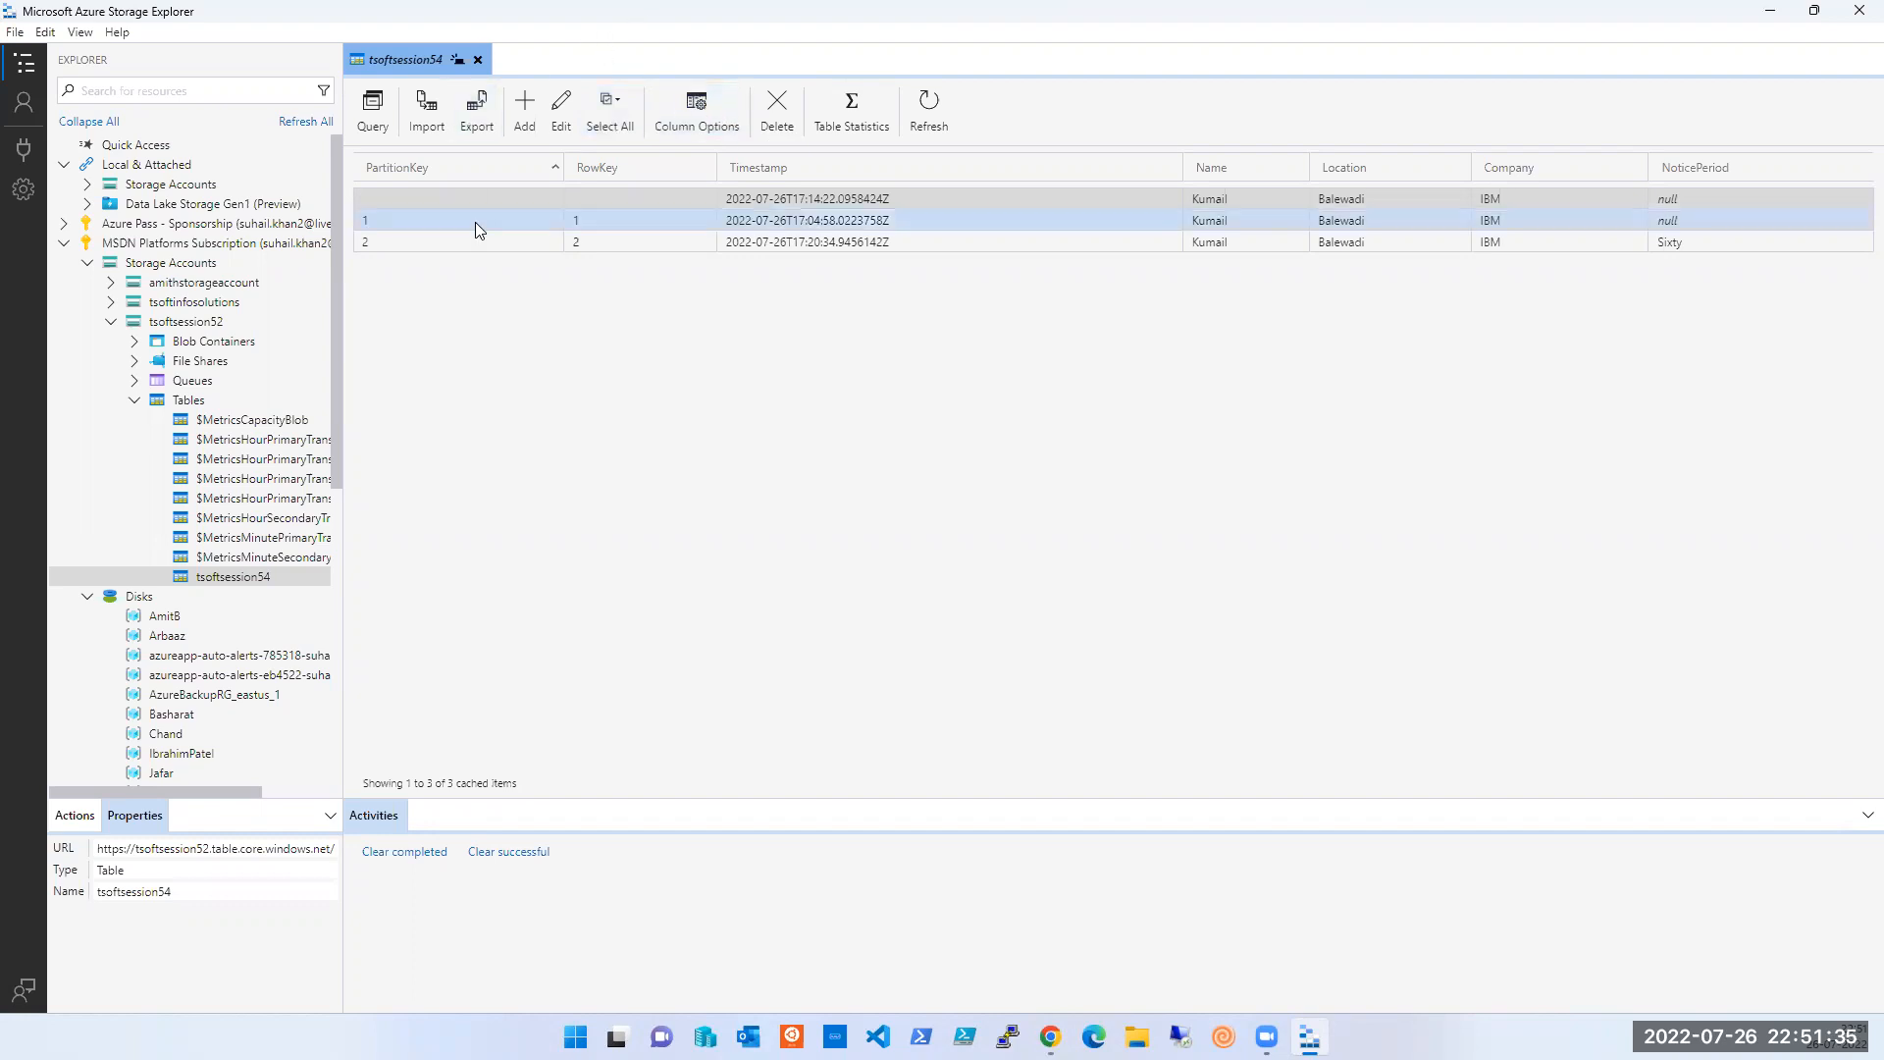
pyautogui.click(253, 447)
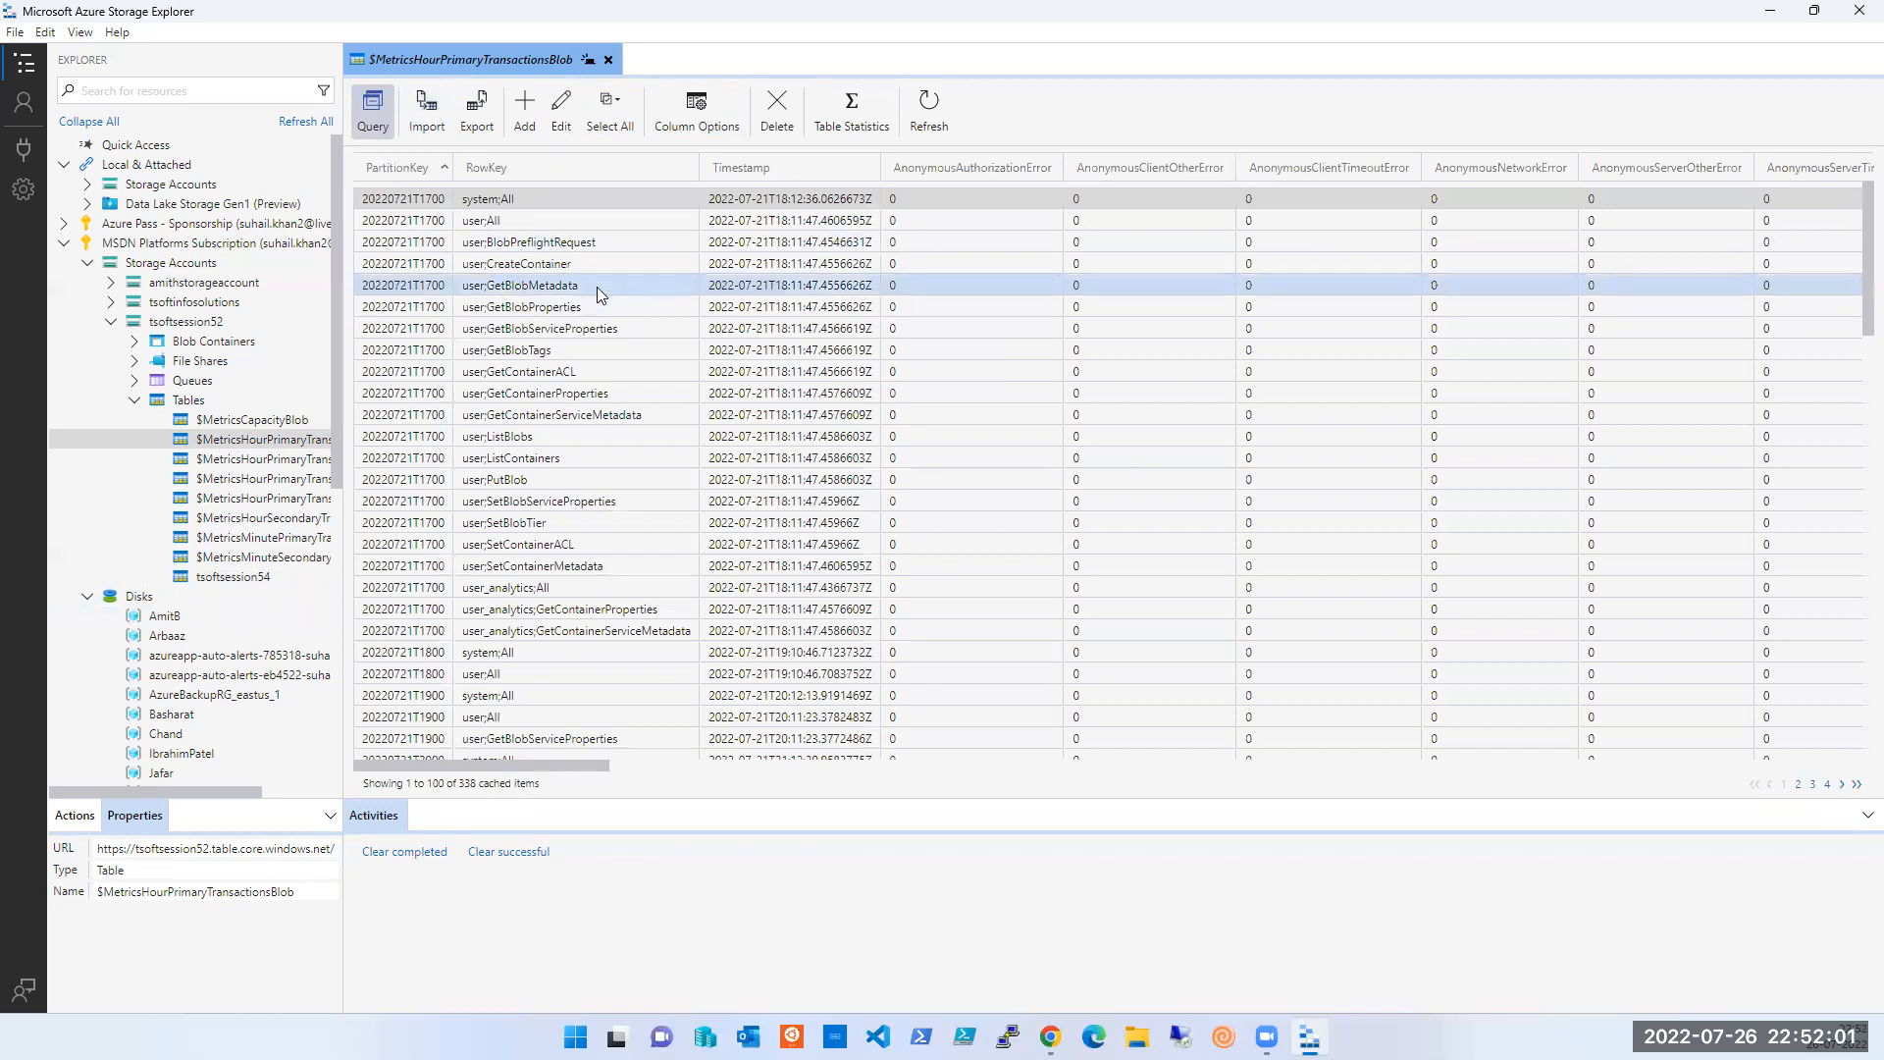
pyautogui.scroll(-10, 880, 426)
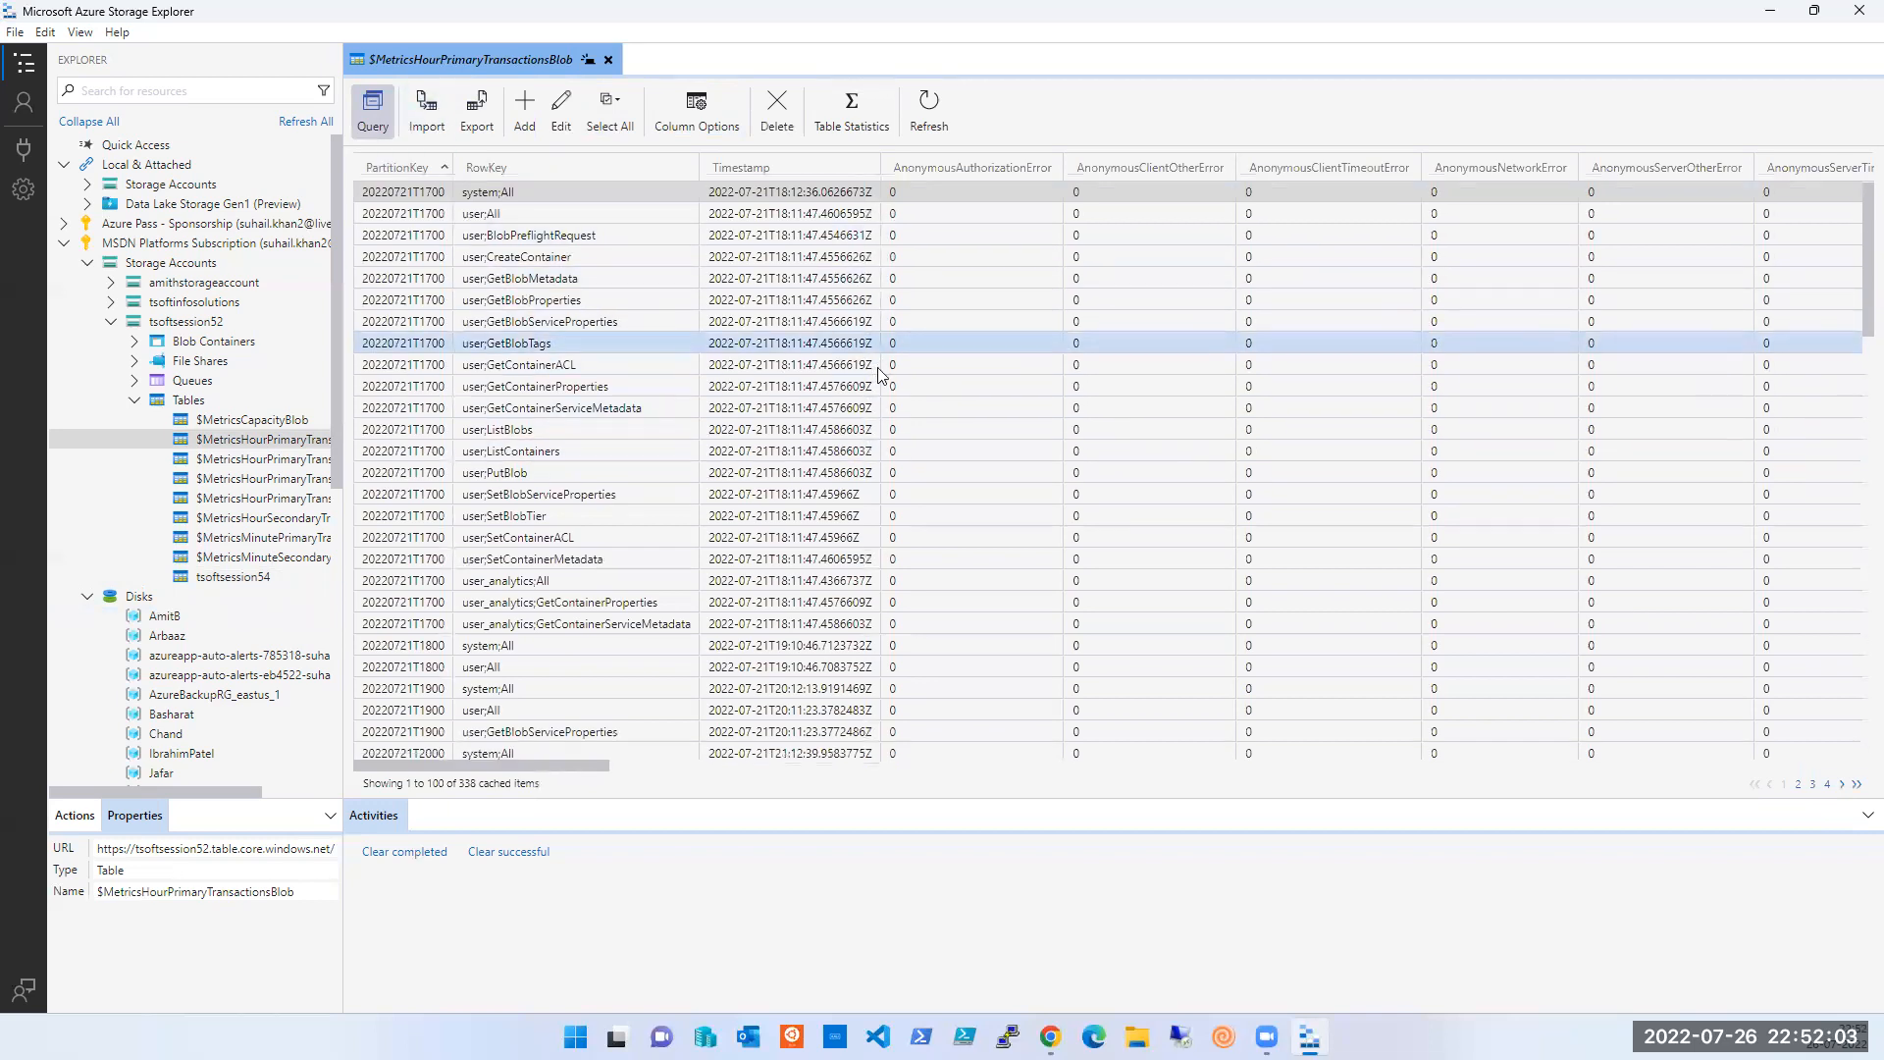
pyautogui.scroll(10, 880, 426)
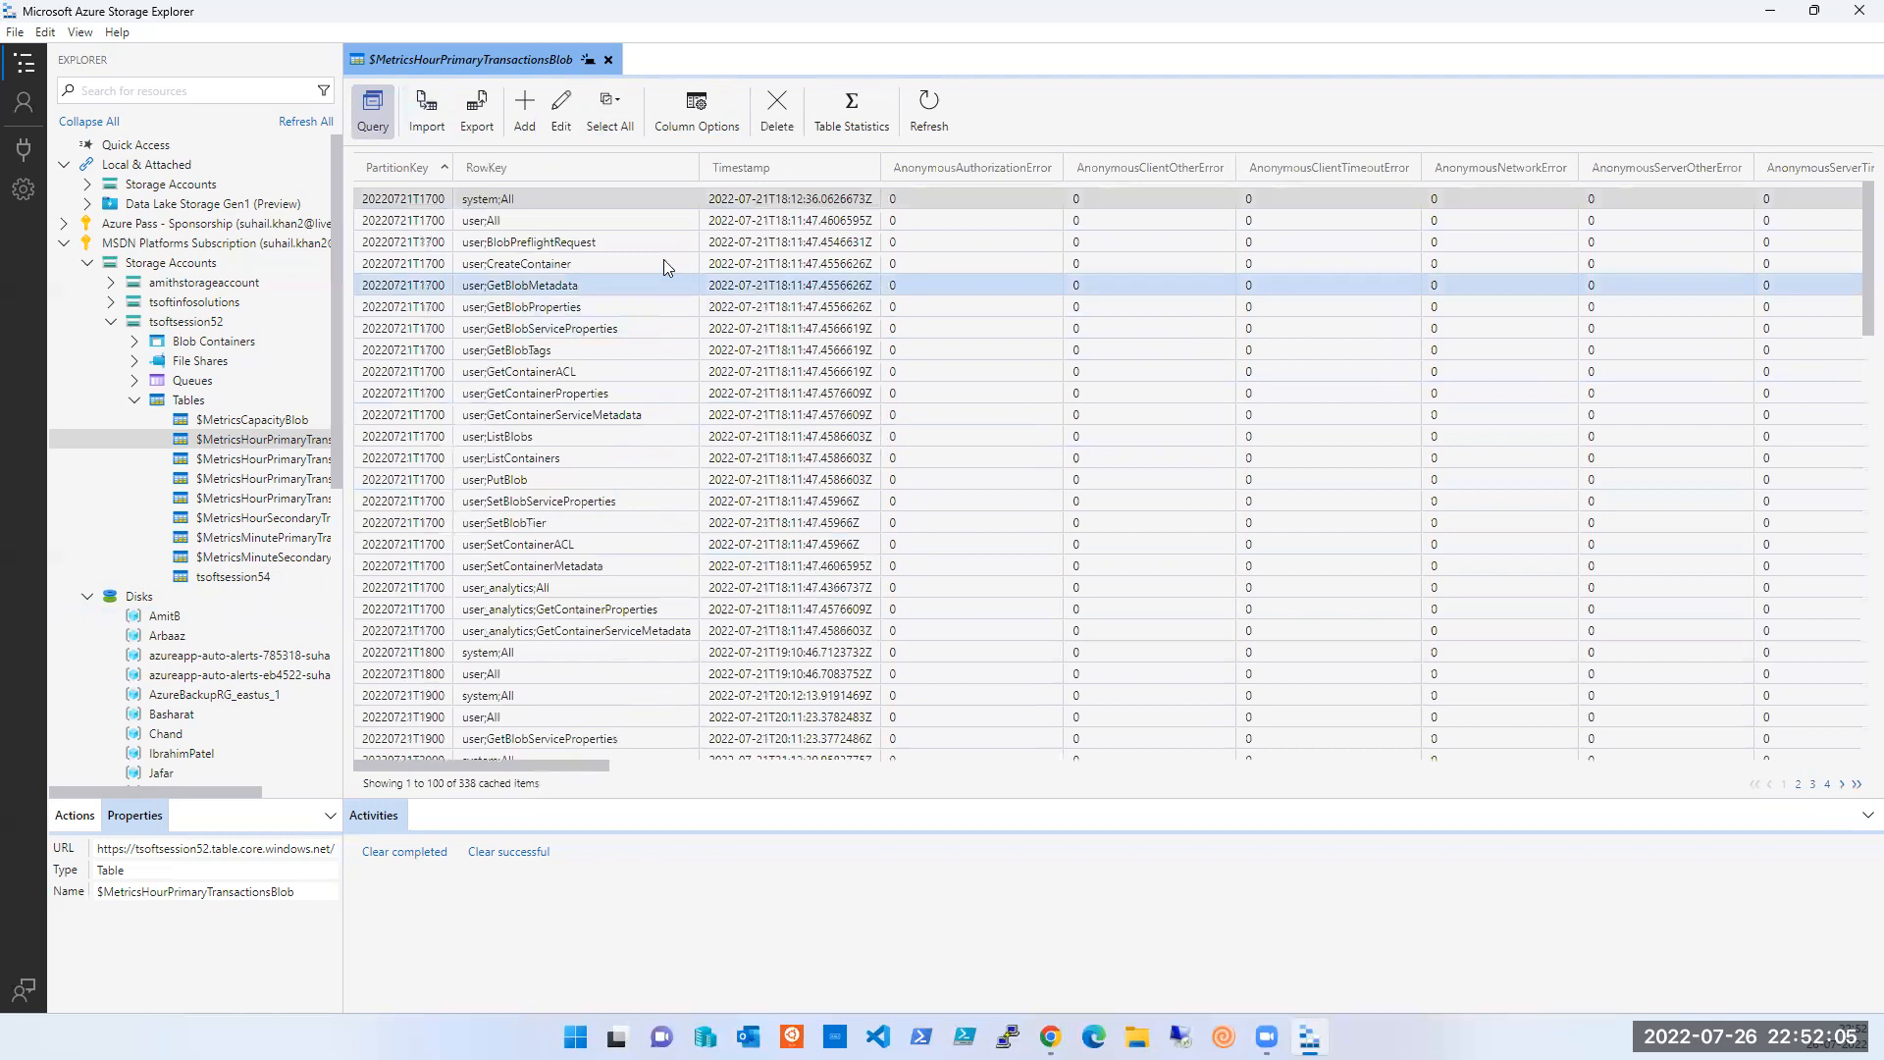
pyautogui.click(613, 137)
pyautogui.click(830, 129)
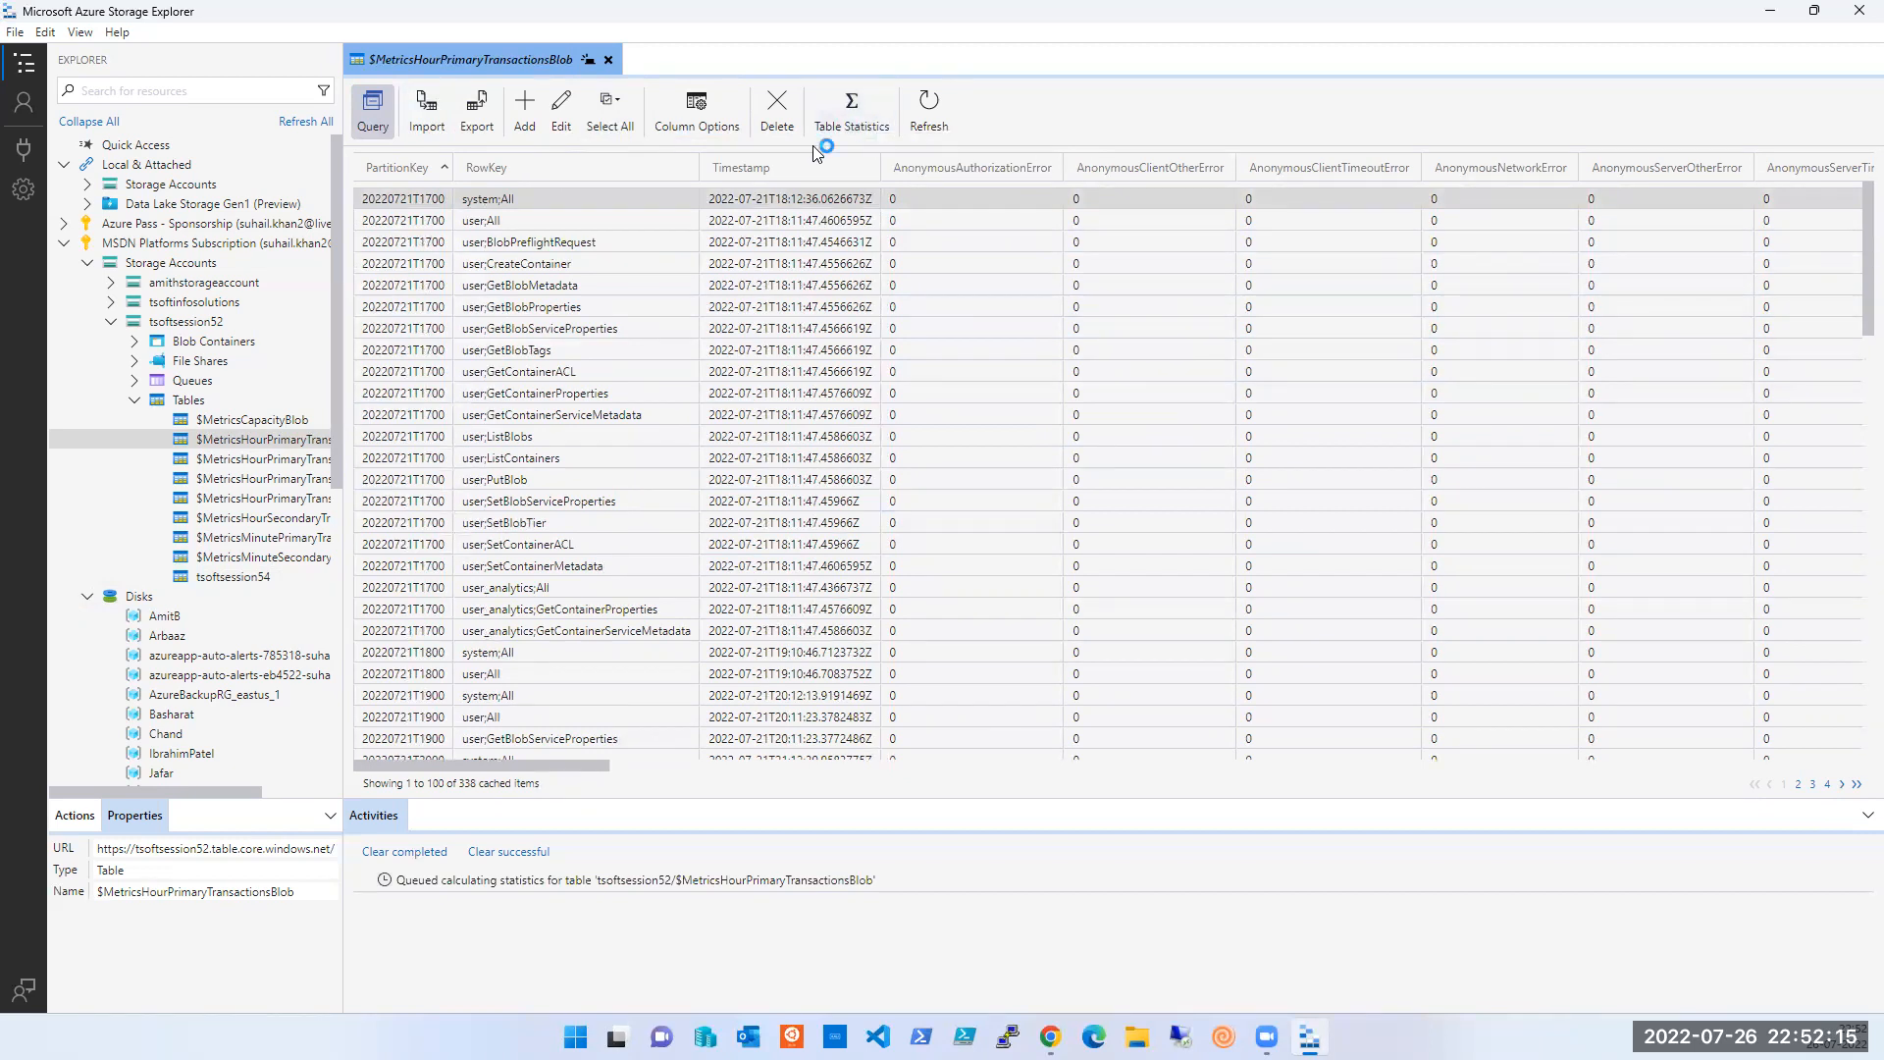
pyautogui.click(775, 178)
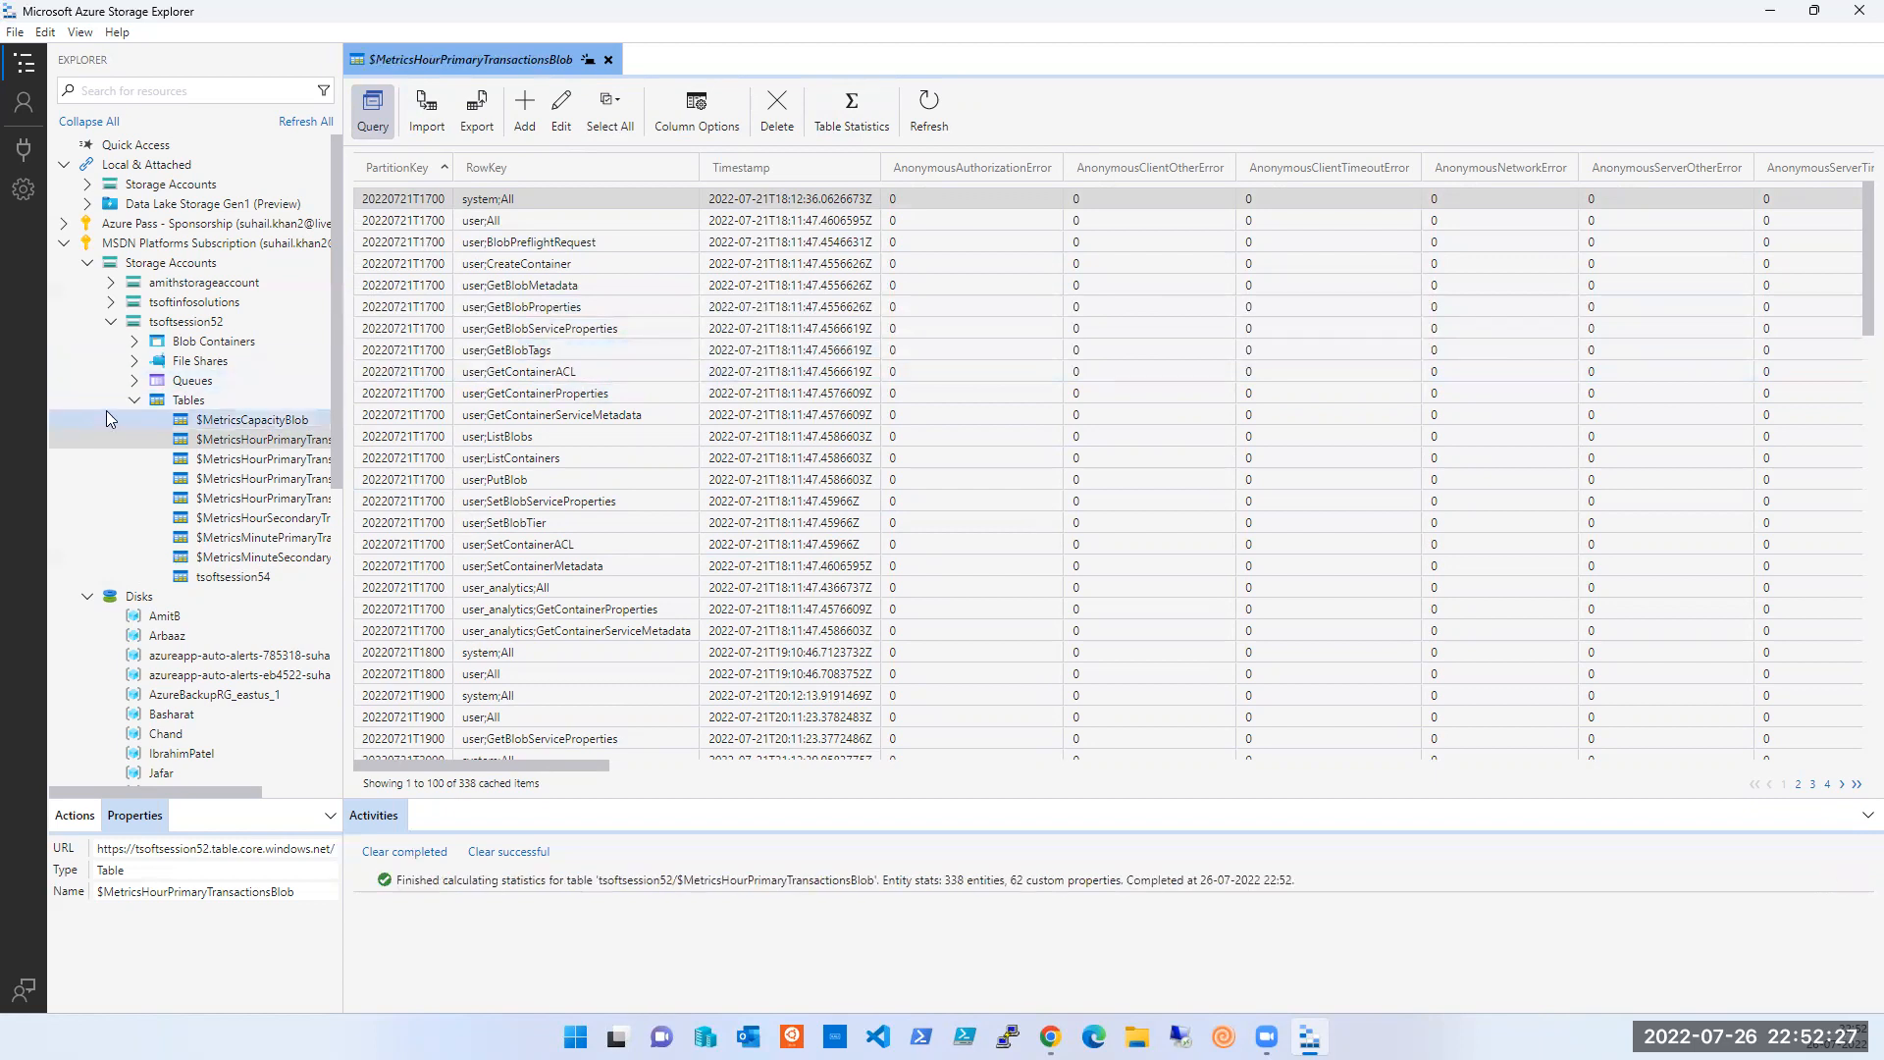
# - Collapse Tables, select File Shares, and minimize Storage Explorer to reveal the portal
pyautogui.click(136, 403)
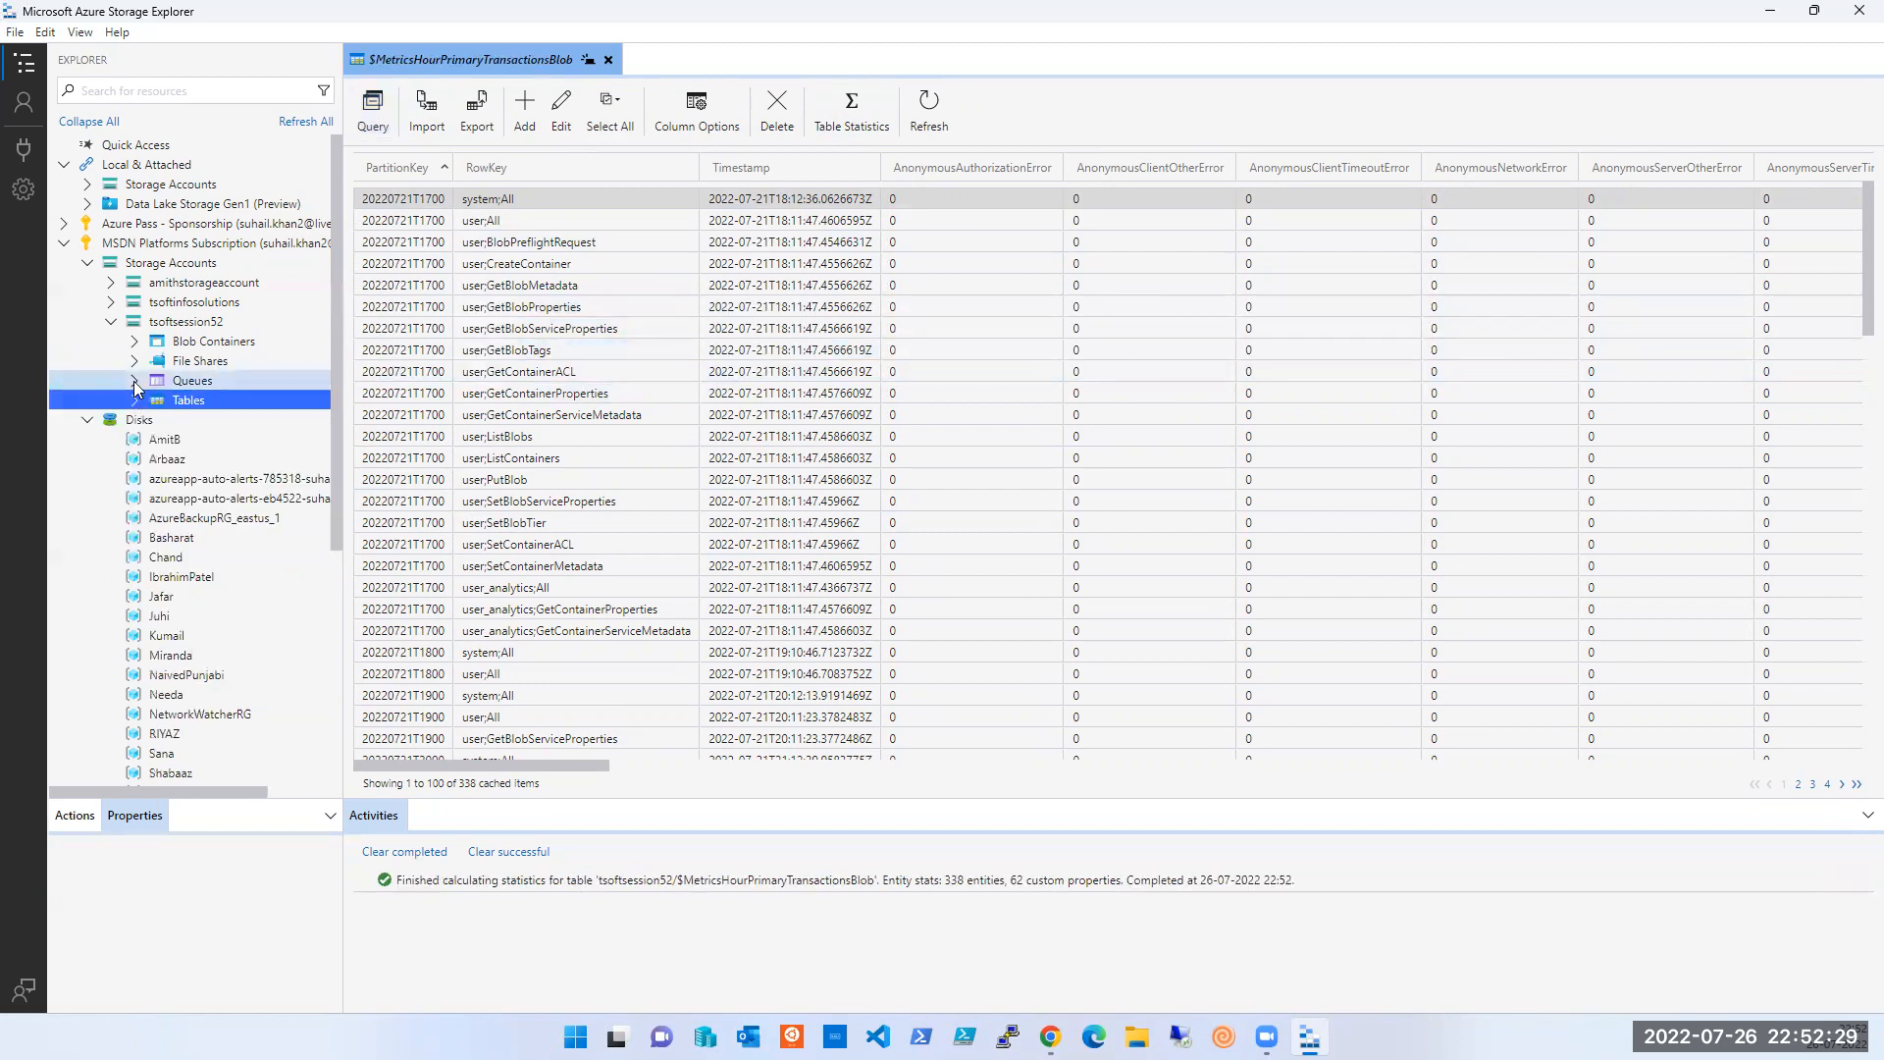
pyautogui.click(200, 363)
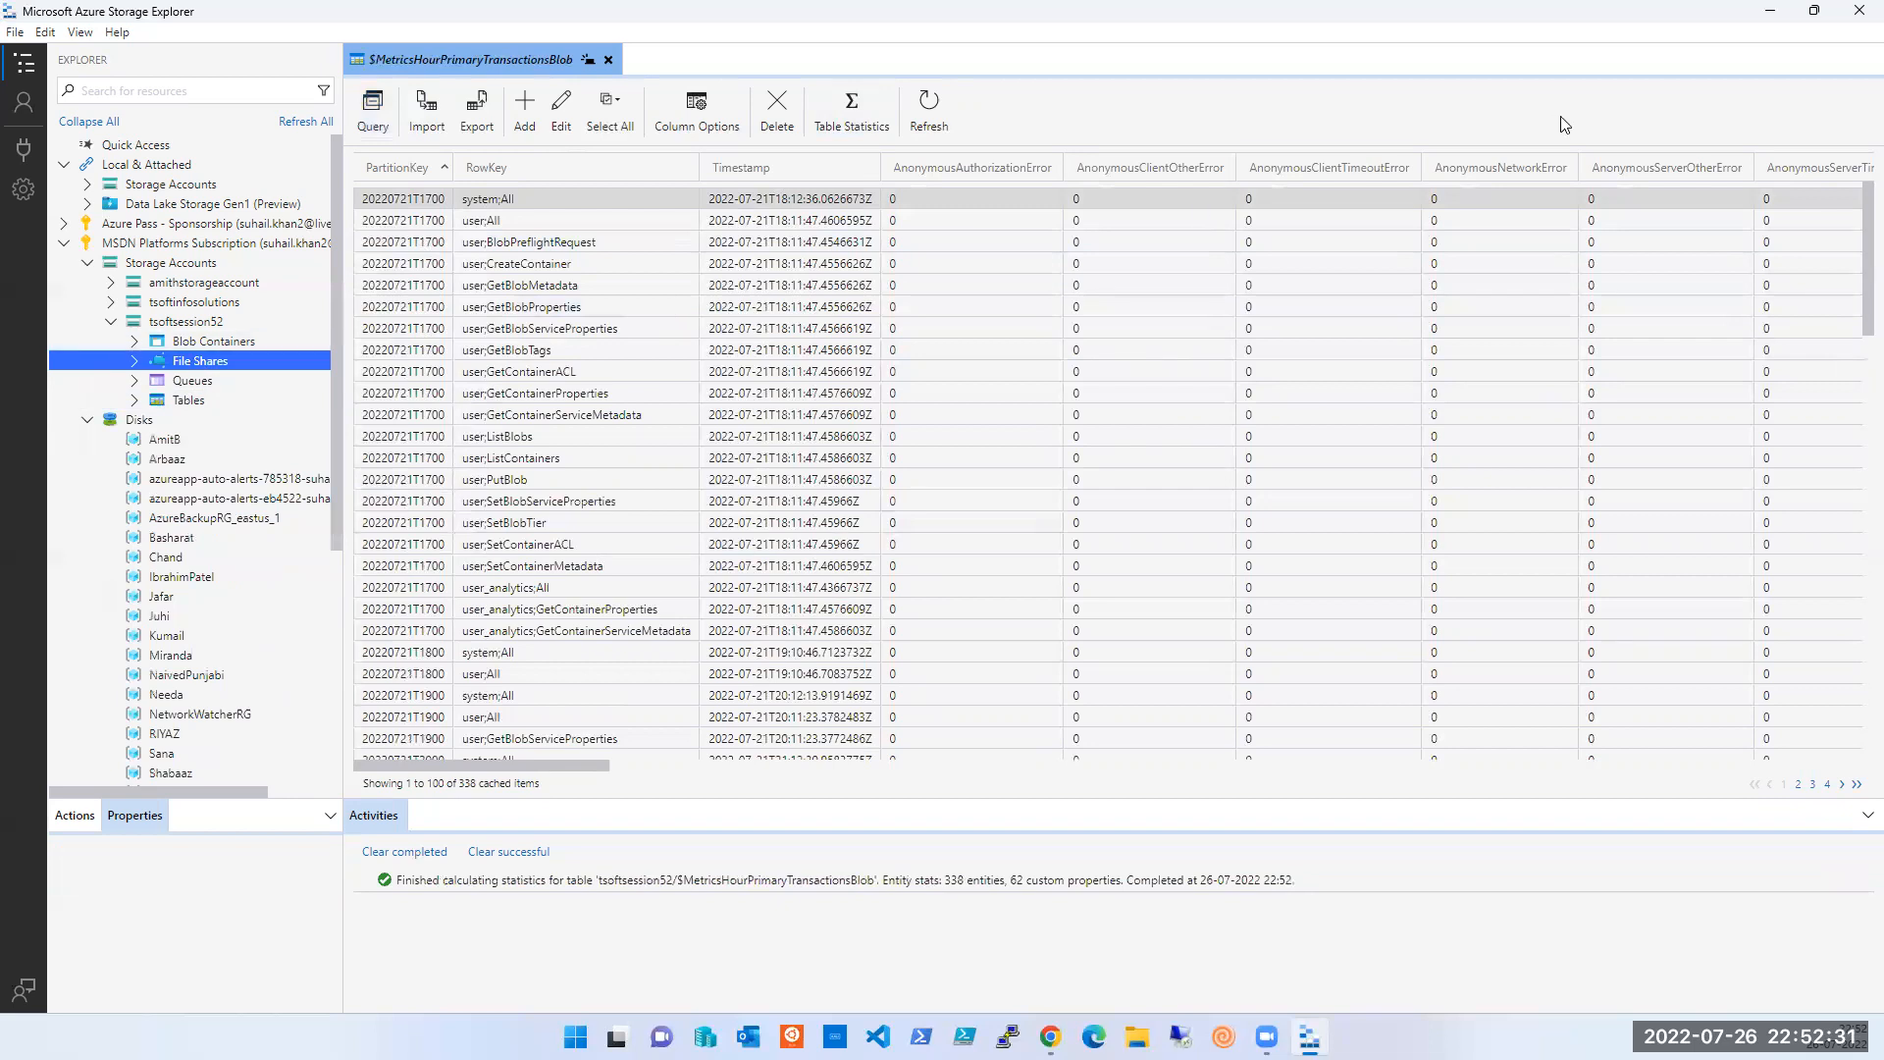
pyautogui.click(1772, 11)
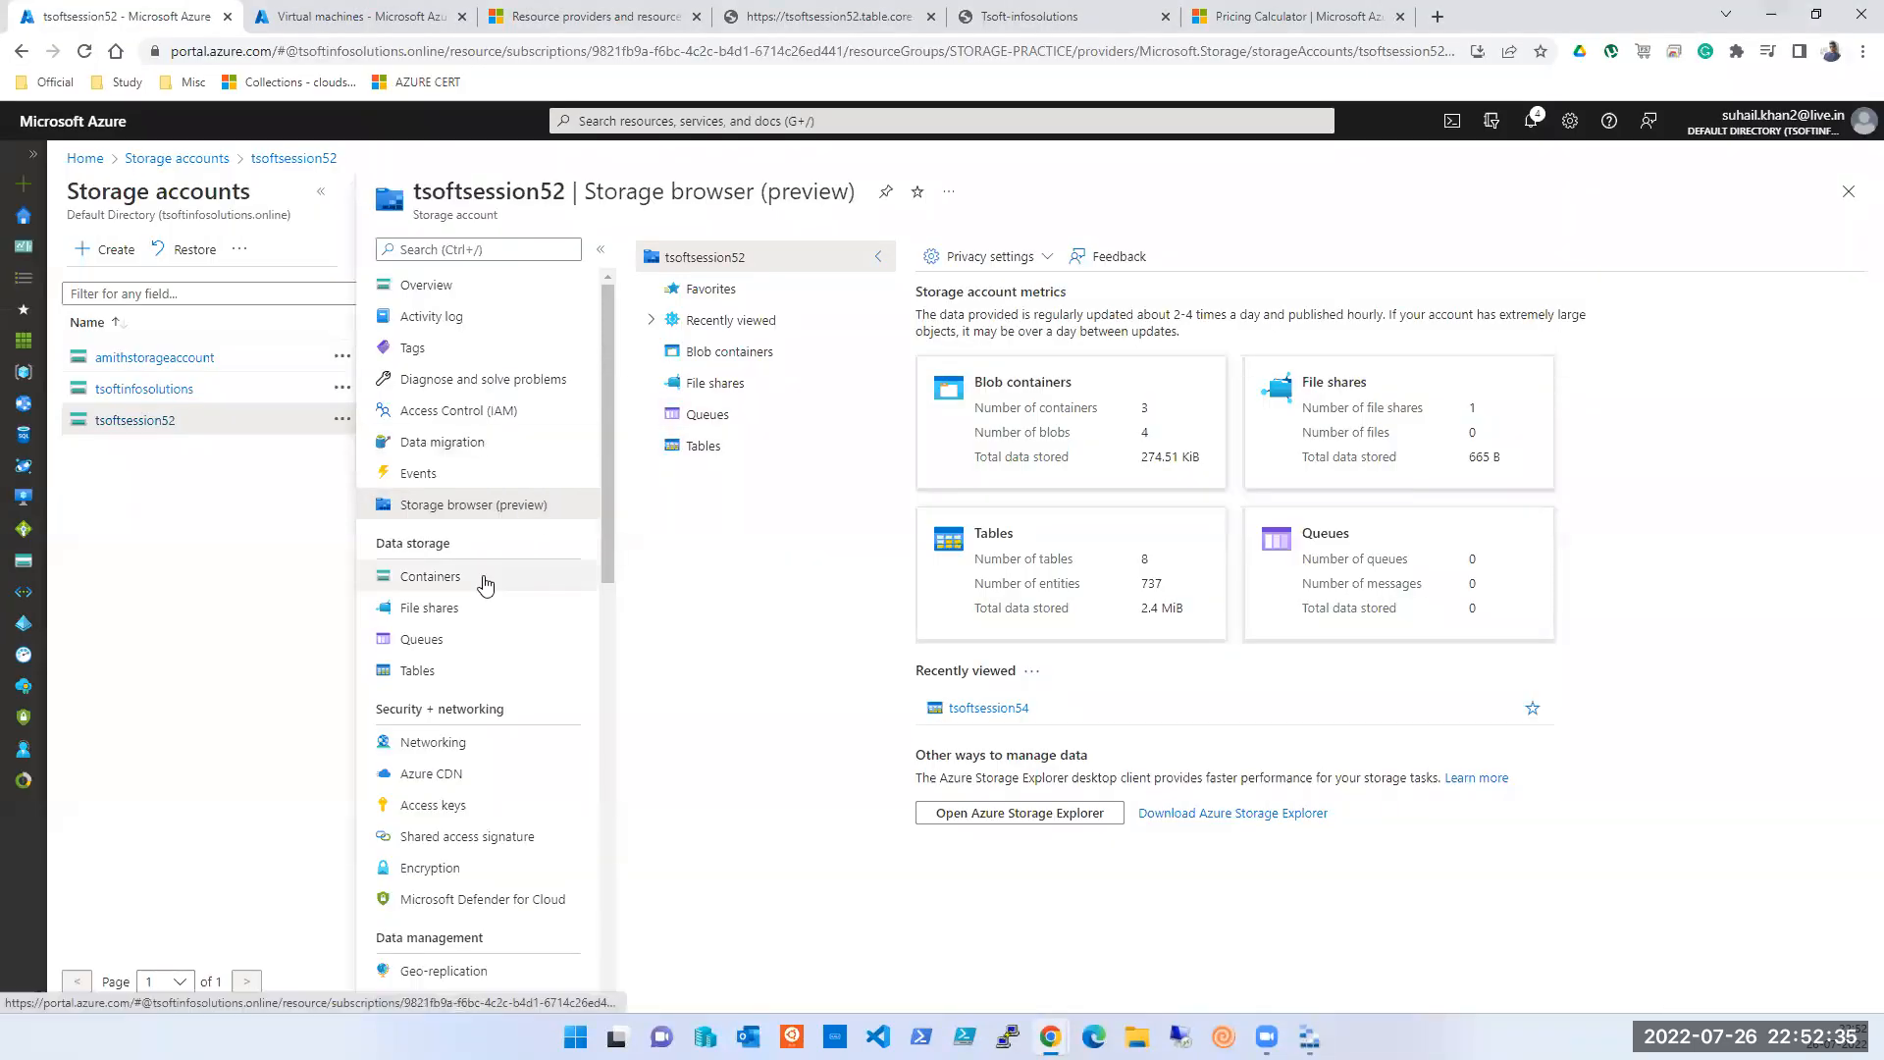
# - Copy the Windows mount script from the tsoftsession5 share's Connect panel in File shares
pyautogui.click(432, 609)
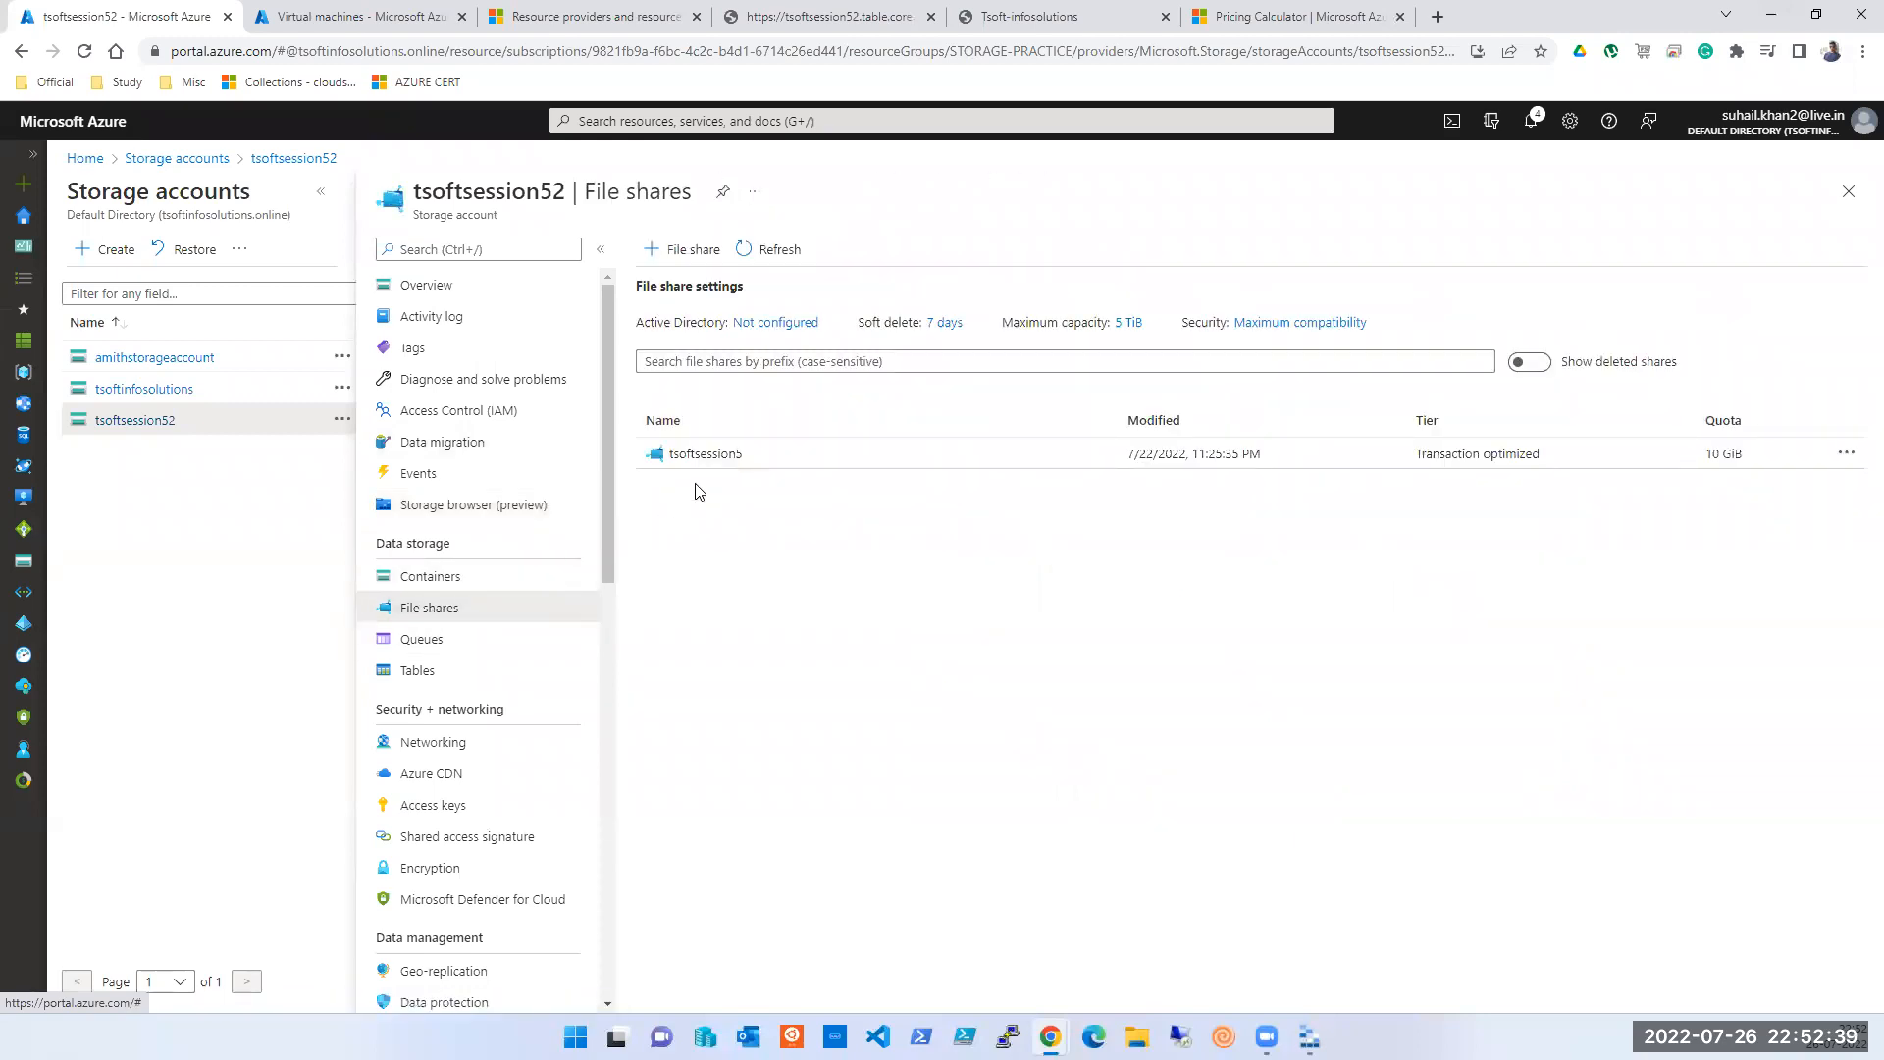
pyautogui.click(1846, 453)
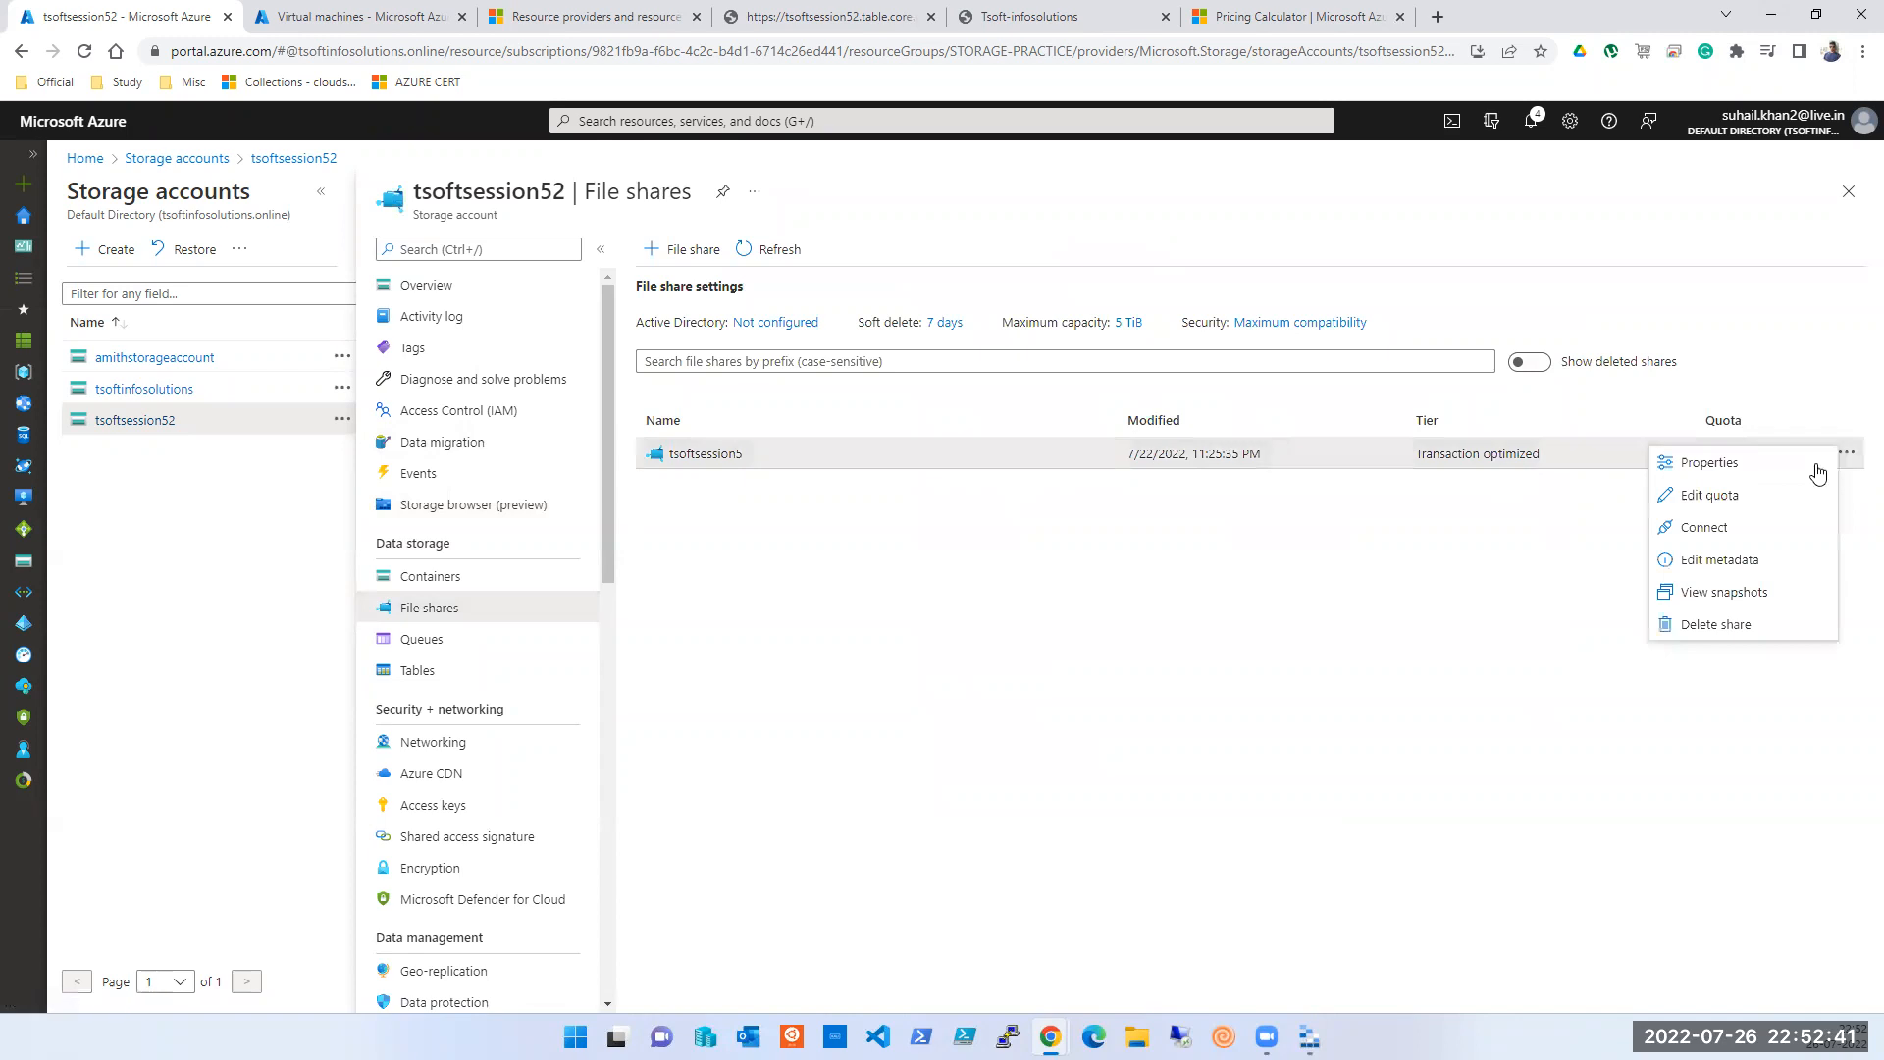
pyautogui.click(1795, 527)
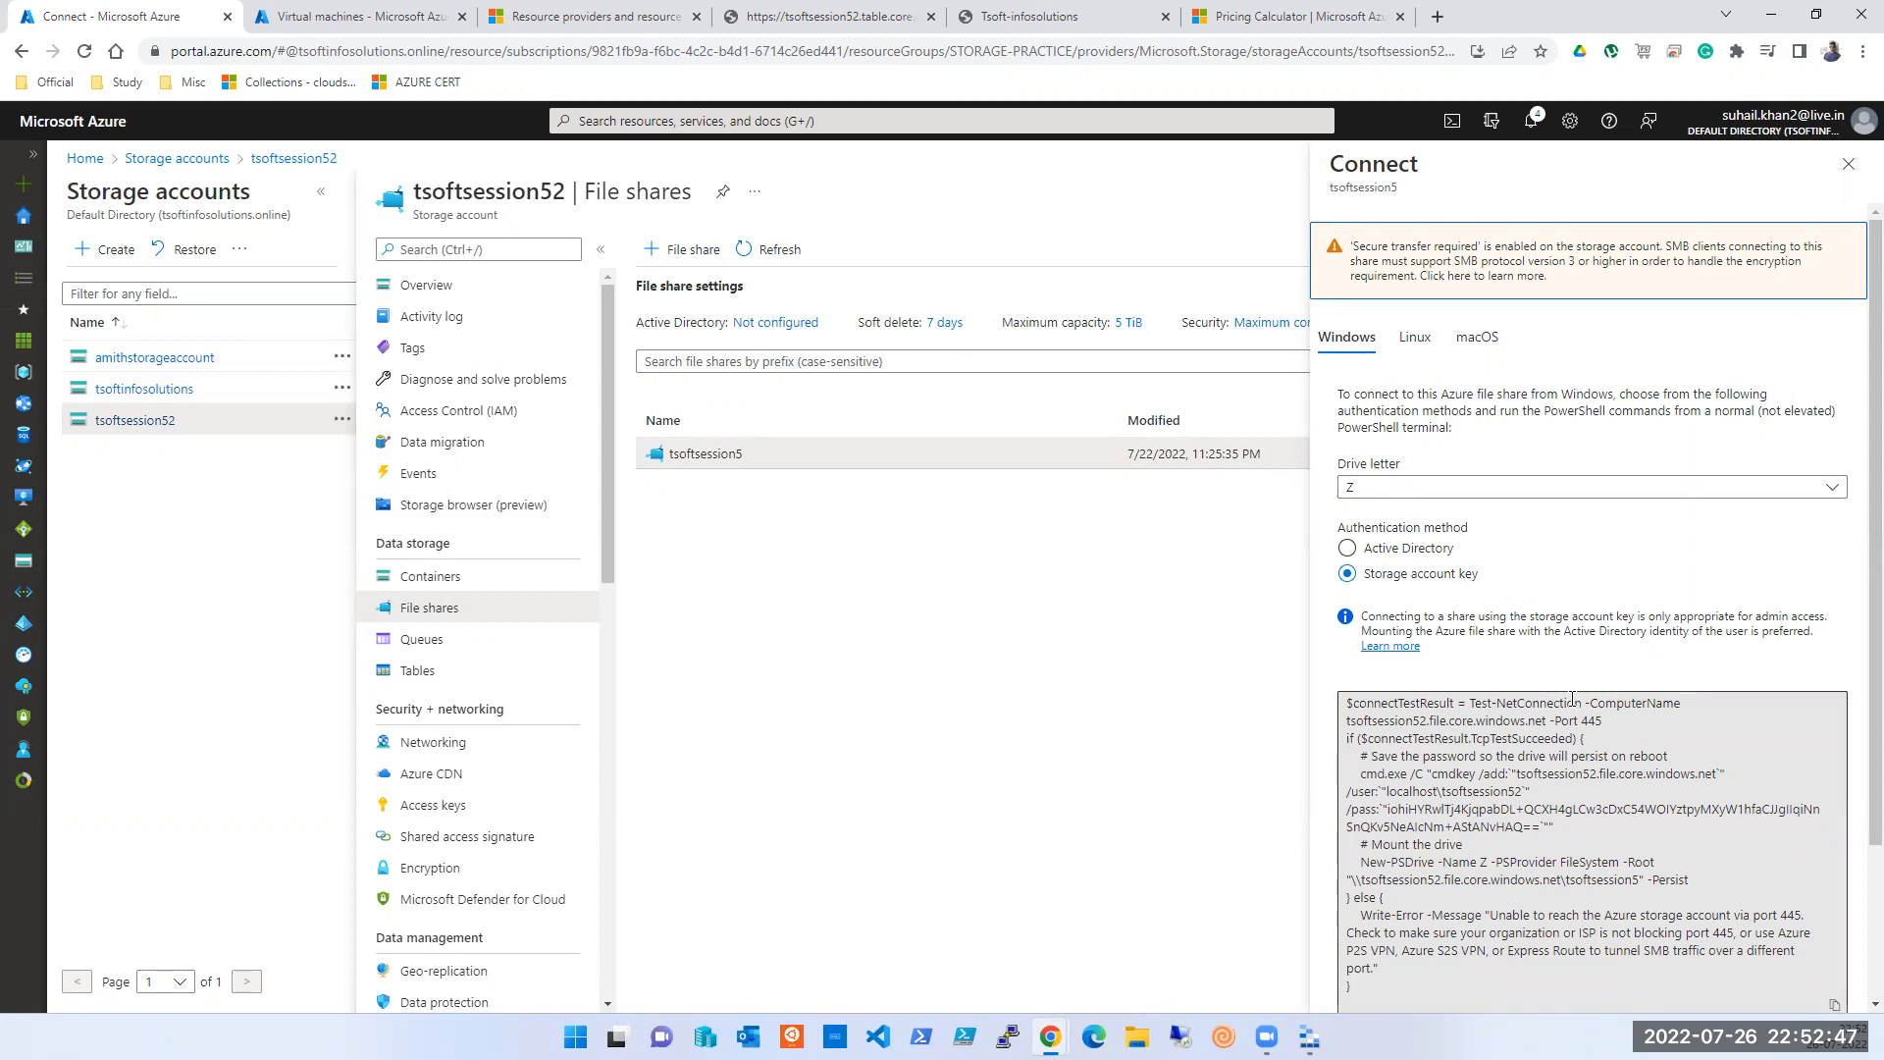
pyautogui.scroll(-2, 1572, 699)
pyautogui.click(1834, 812)
# - Copy tsoft-vm001's public IP and launch an mstsc connection to 20.124.206.113
pyautogui.click(379, 10)
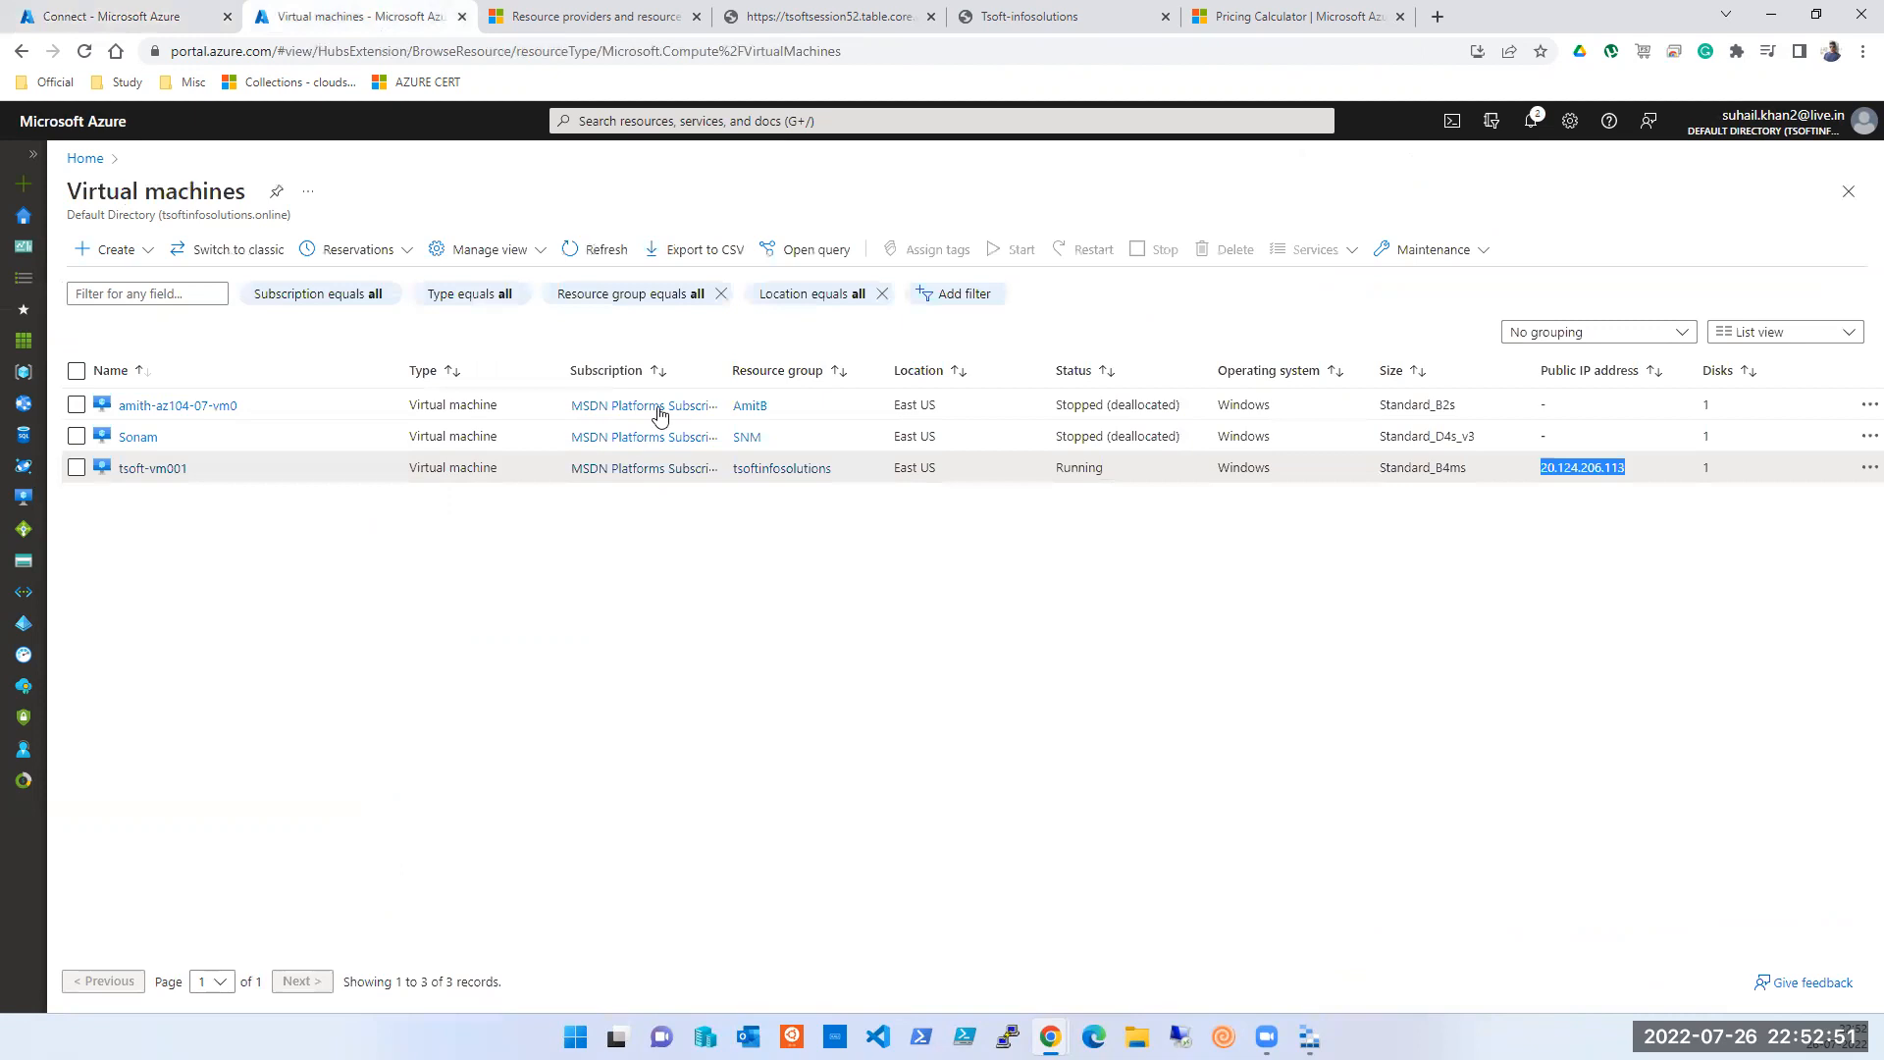
pyautogui.doubleClick(1547, 468)
pyautogui.click(920, 1036)
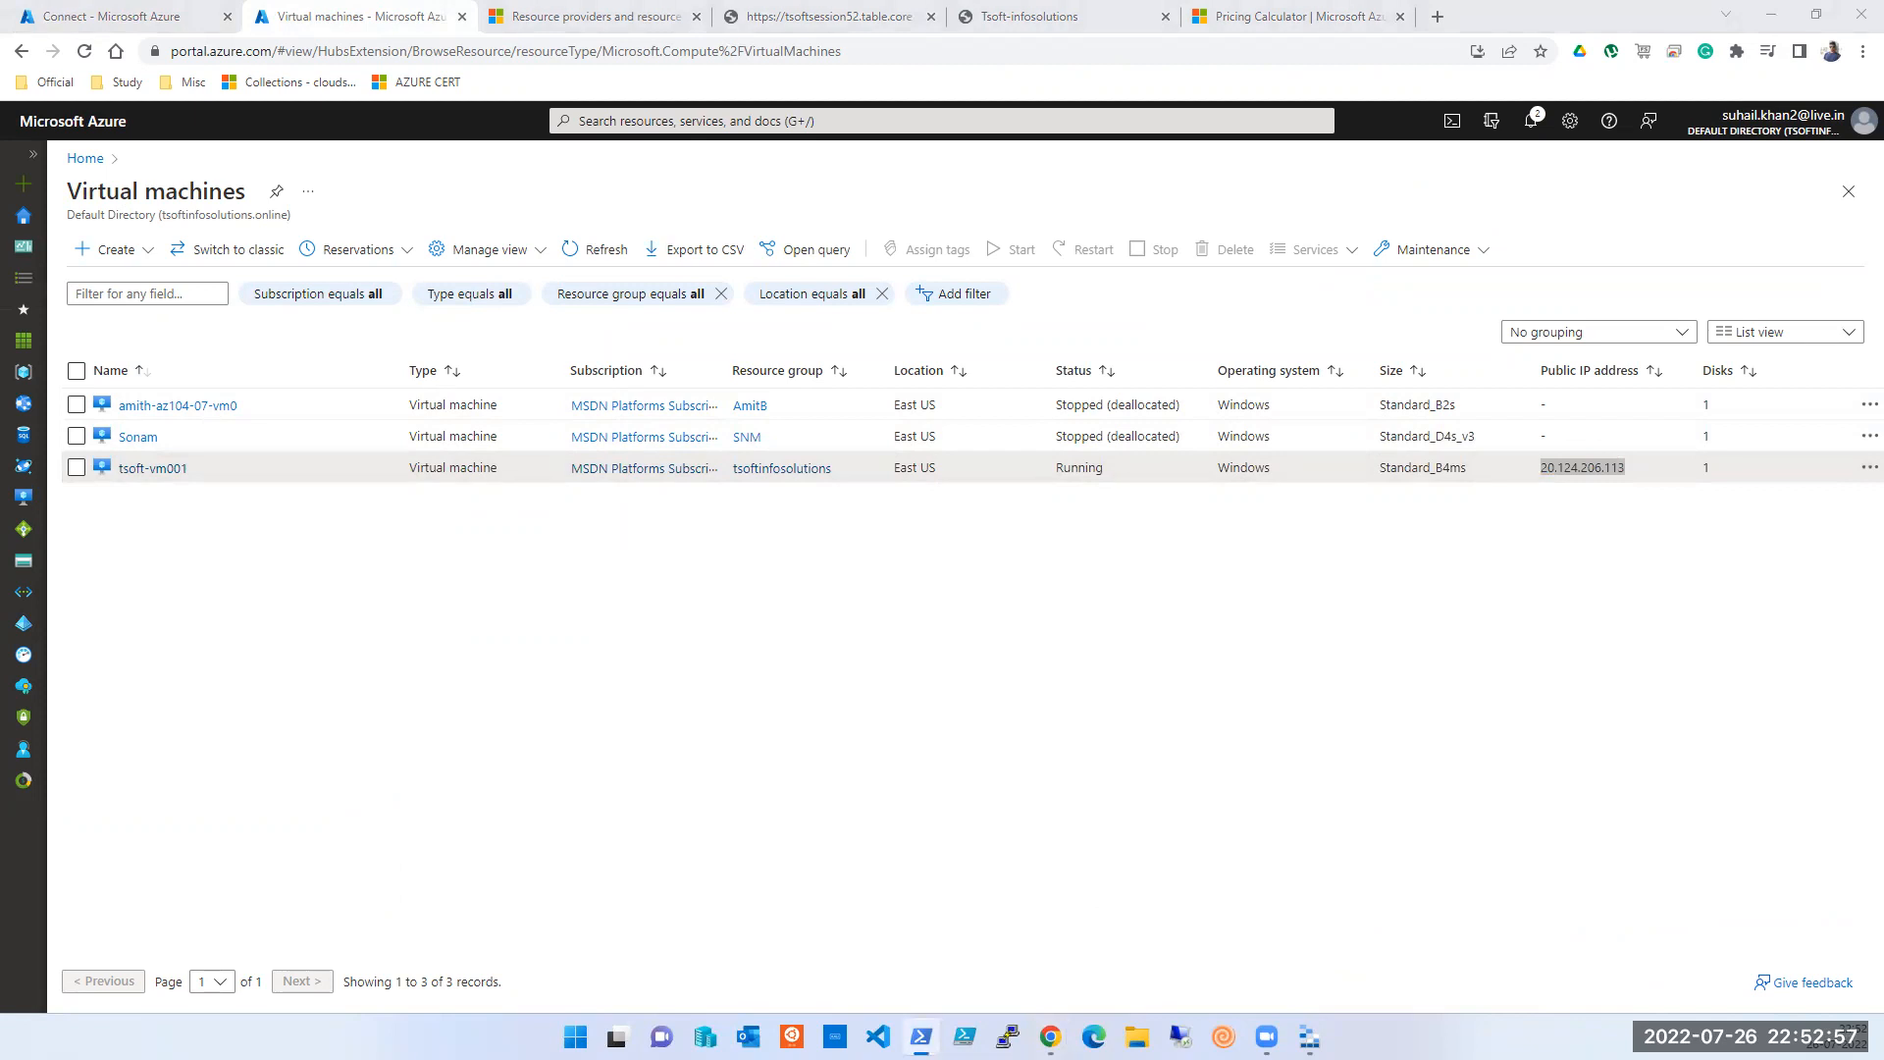
pyautogui.write('mstsc')
pyautogui.press('Return')
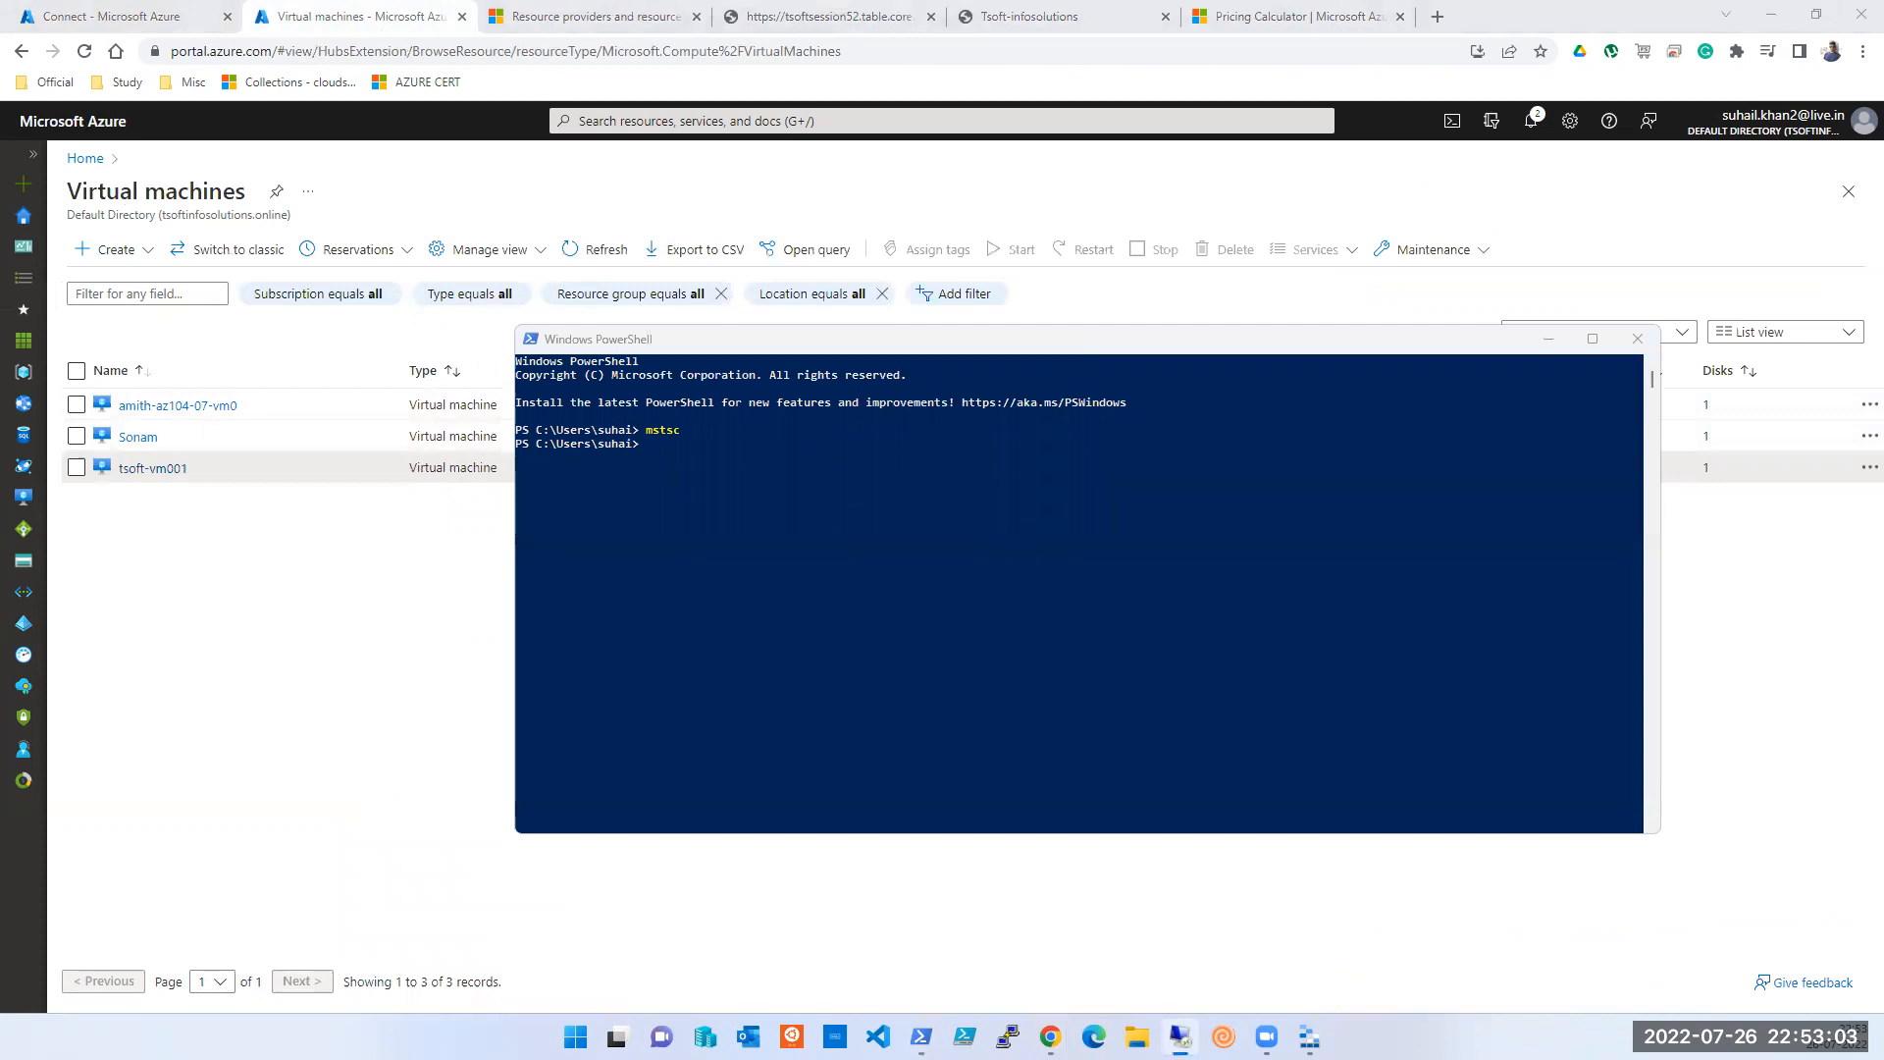
pyautogui.click(1026, 636)
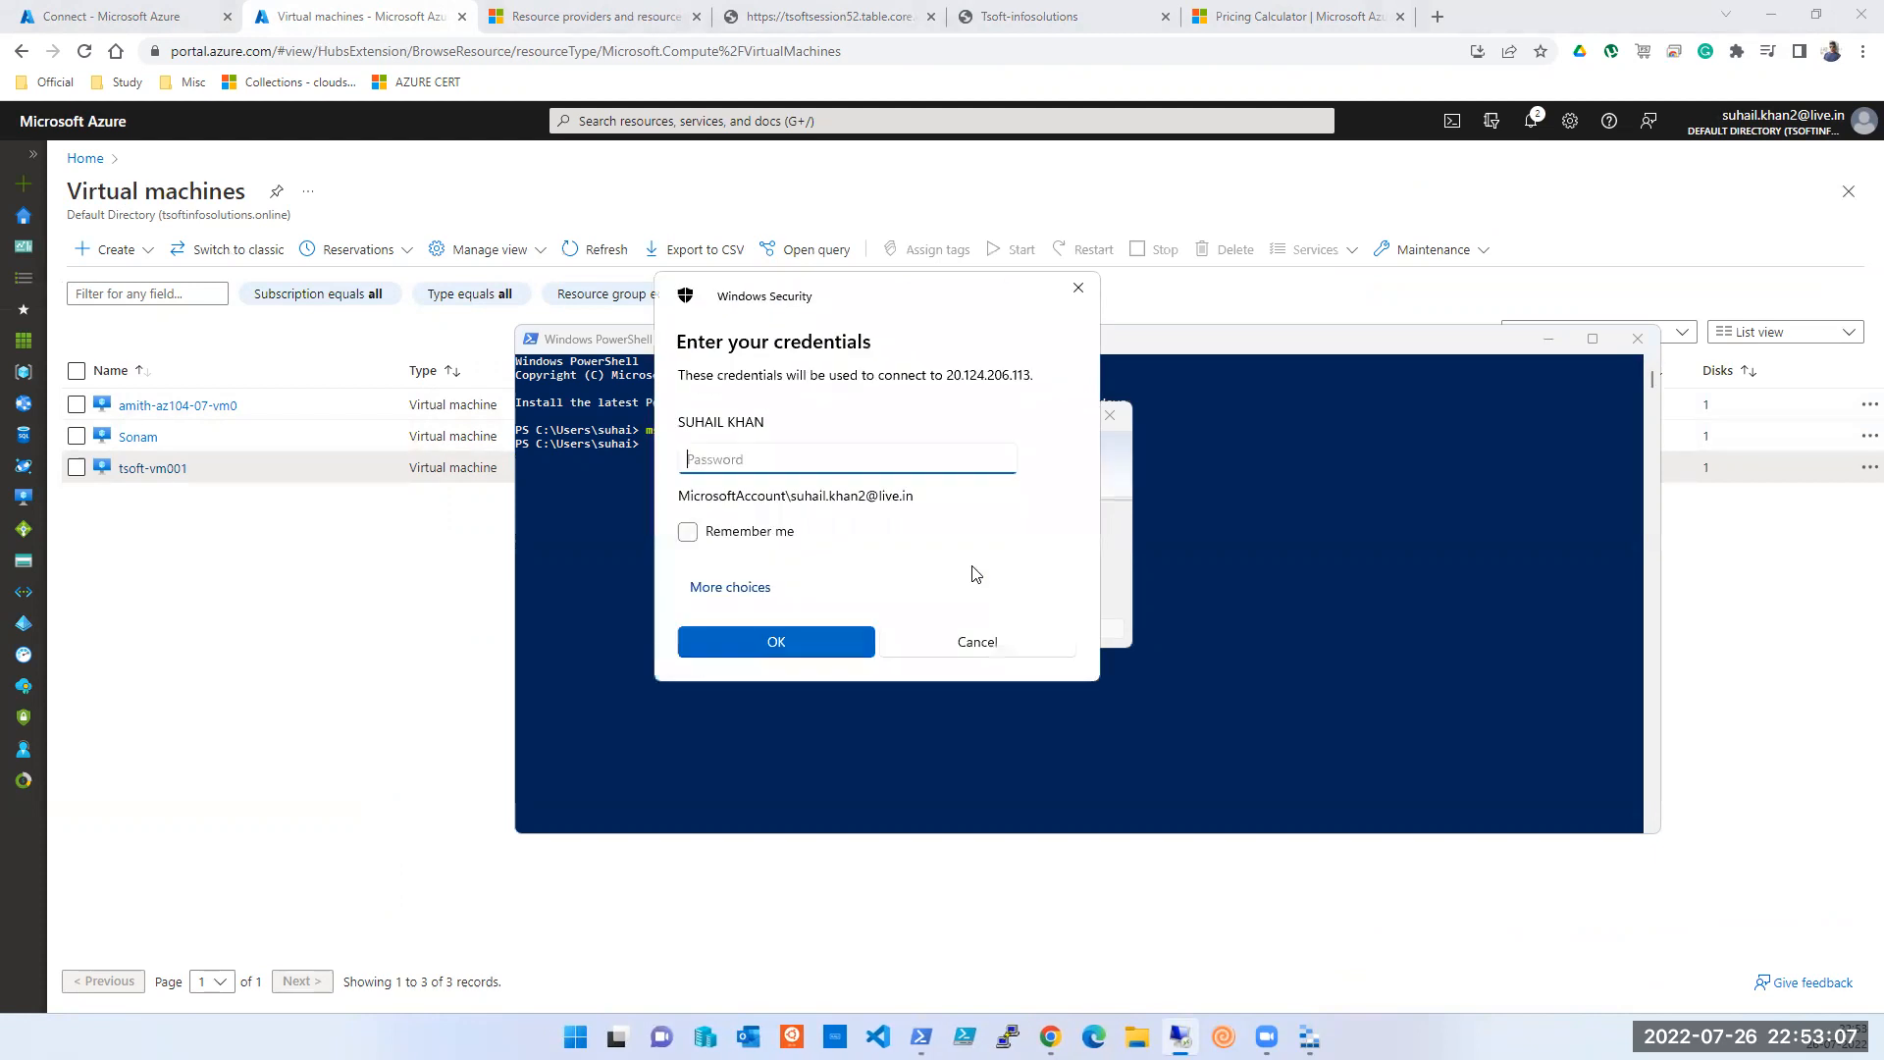
# - Sign in with a different account's username and password, remember them, and accept the certificate warning
pyautogui.click(750, 592)
pyautogui.click(775, 695)
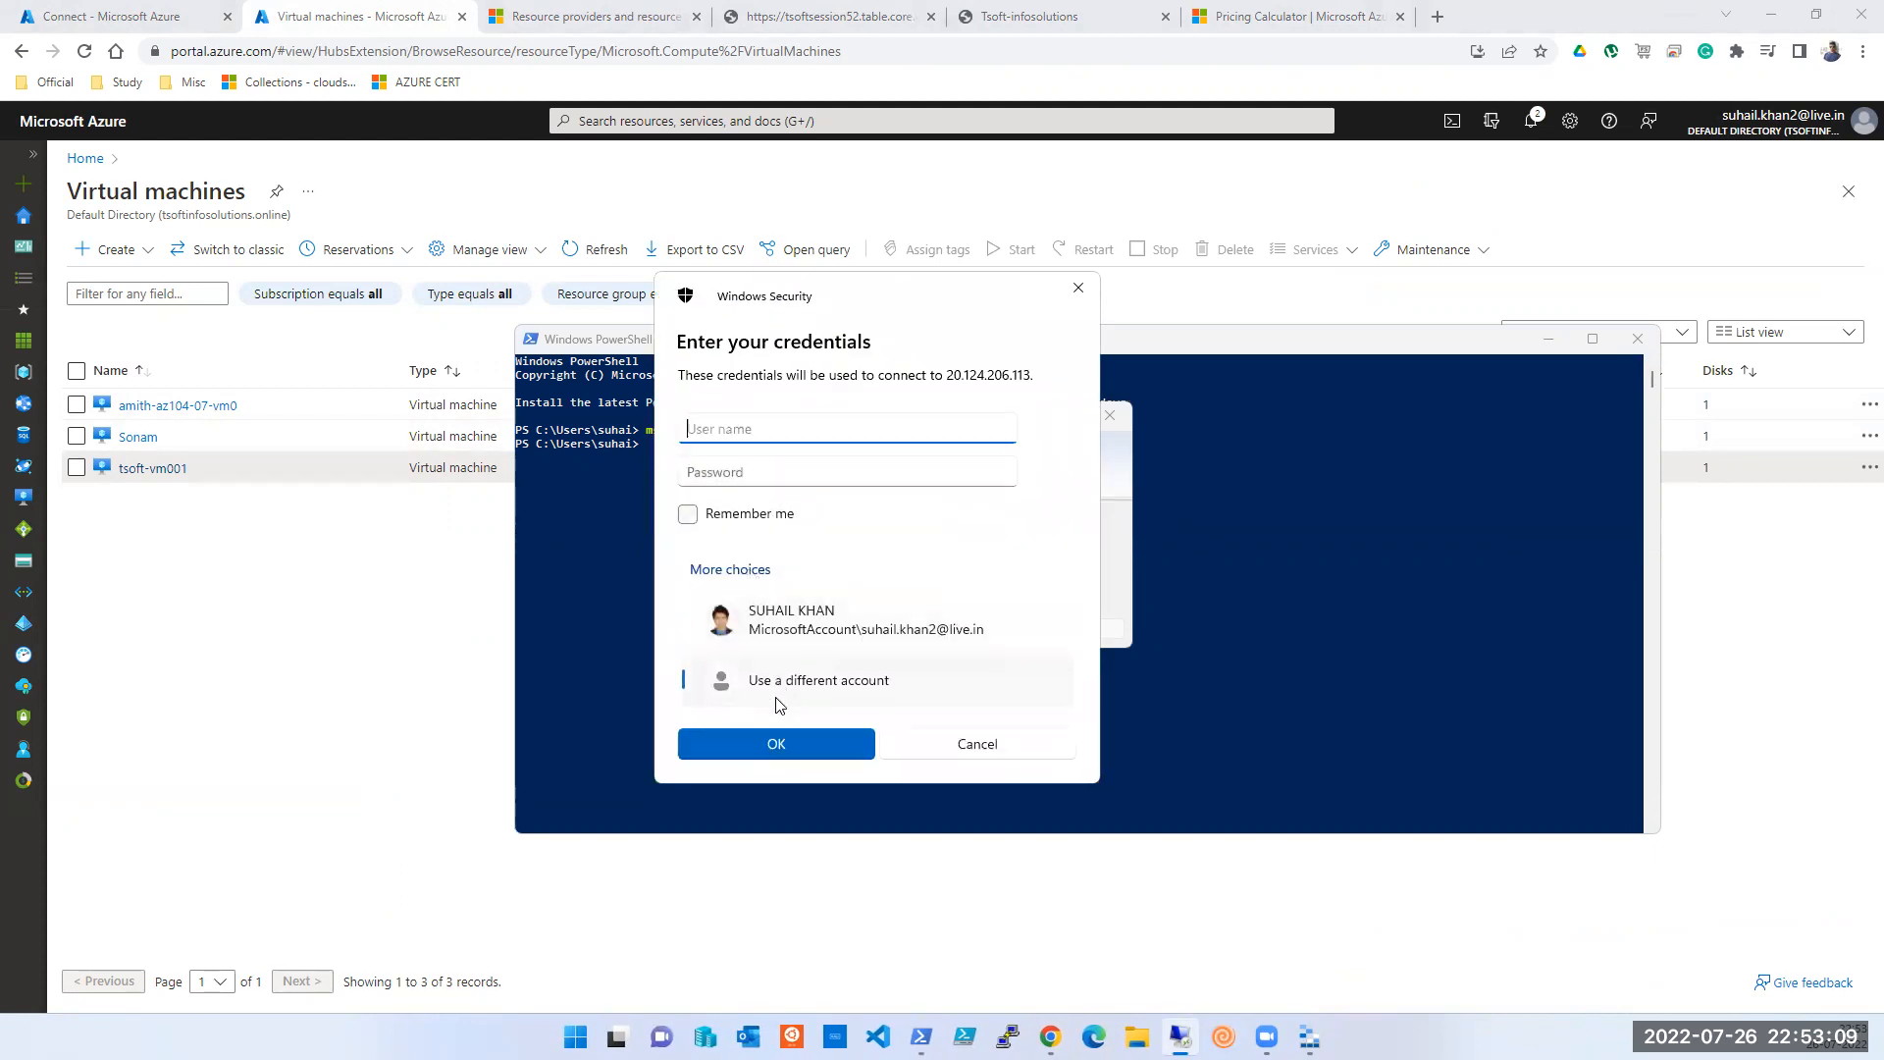
pyautogui.write('tapout')
pyautogui.press('Tab')
pyautogui.write('•••')
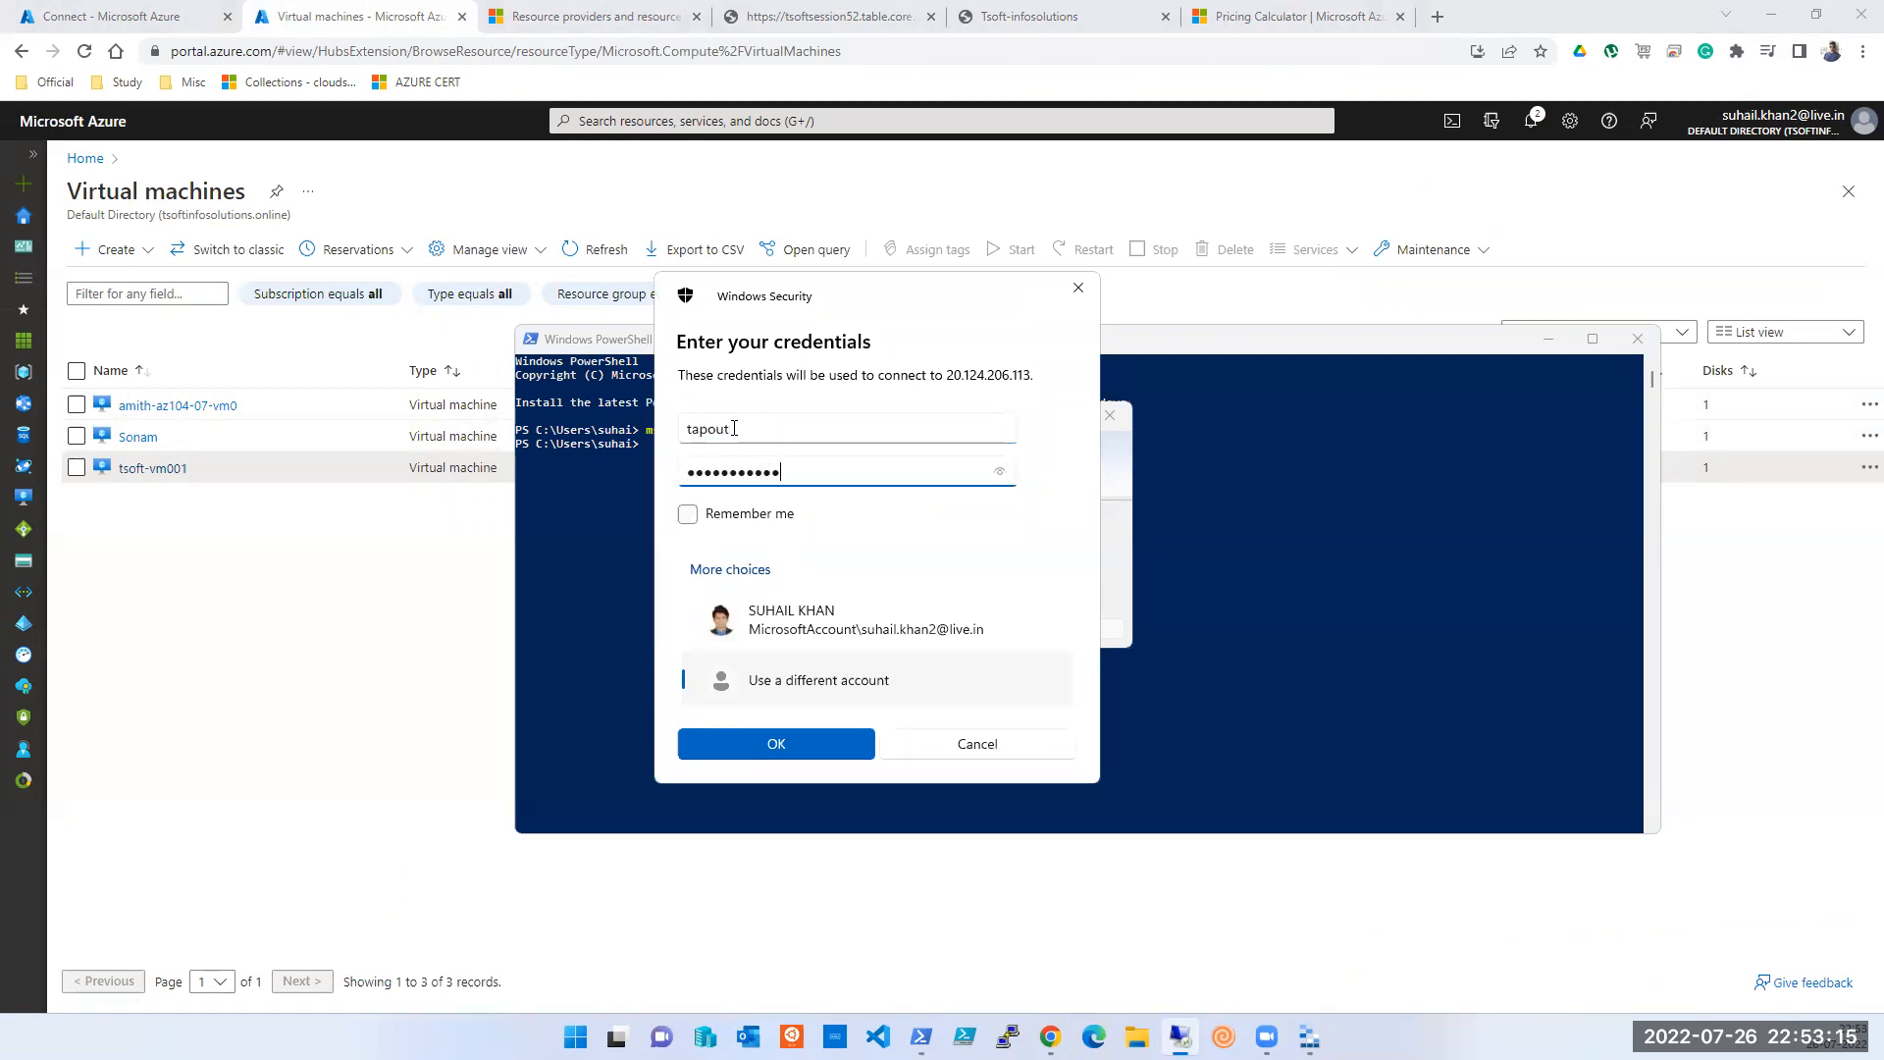
pyautogui.write('••••••••••')
pyautogui.press('Tab')
pyautogui.press('space')
pyautogui.press('Return')
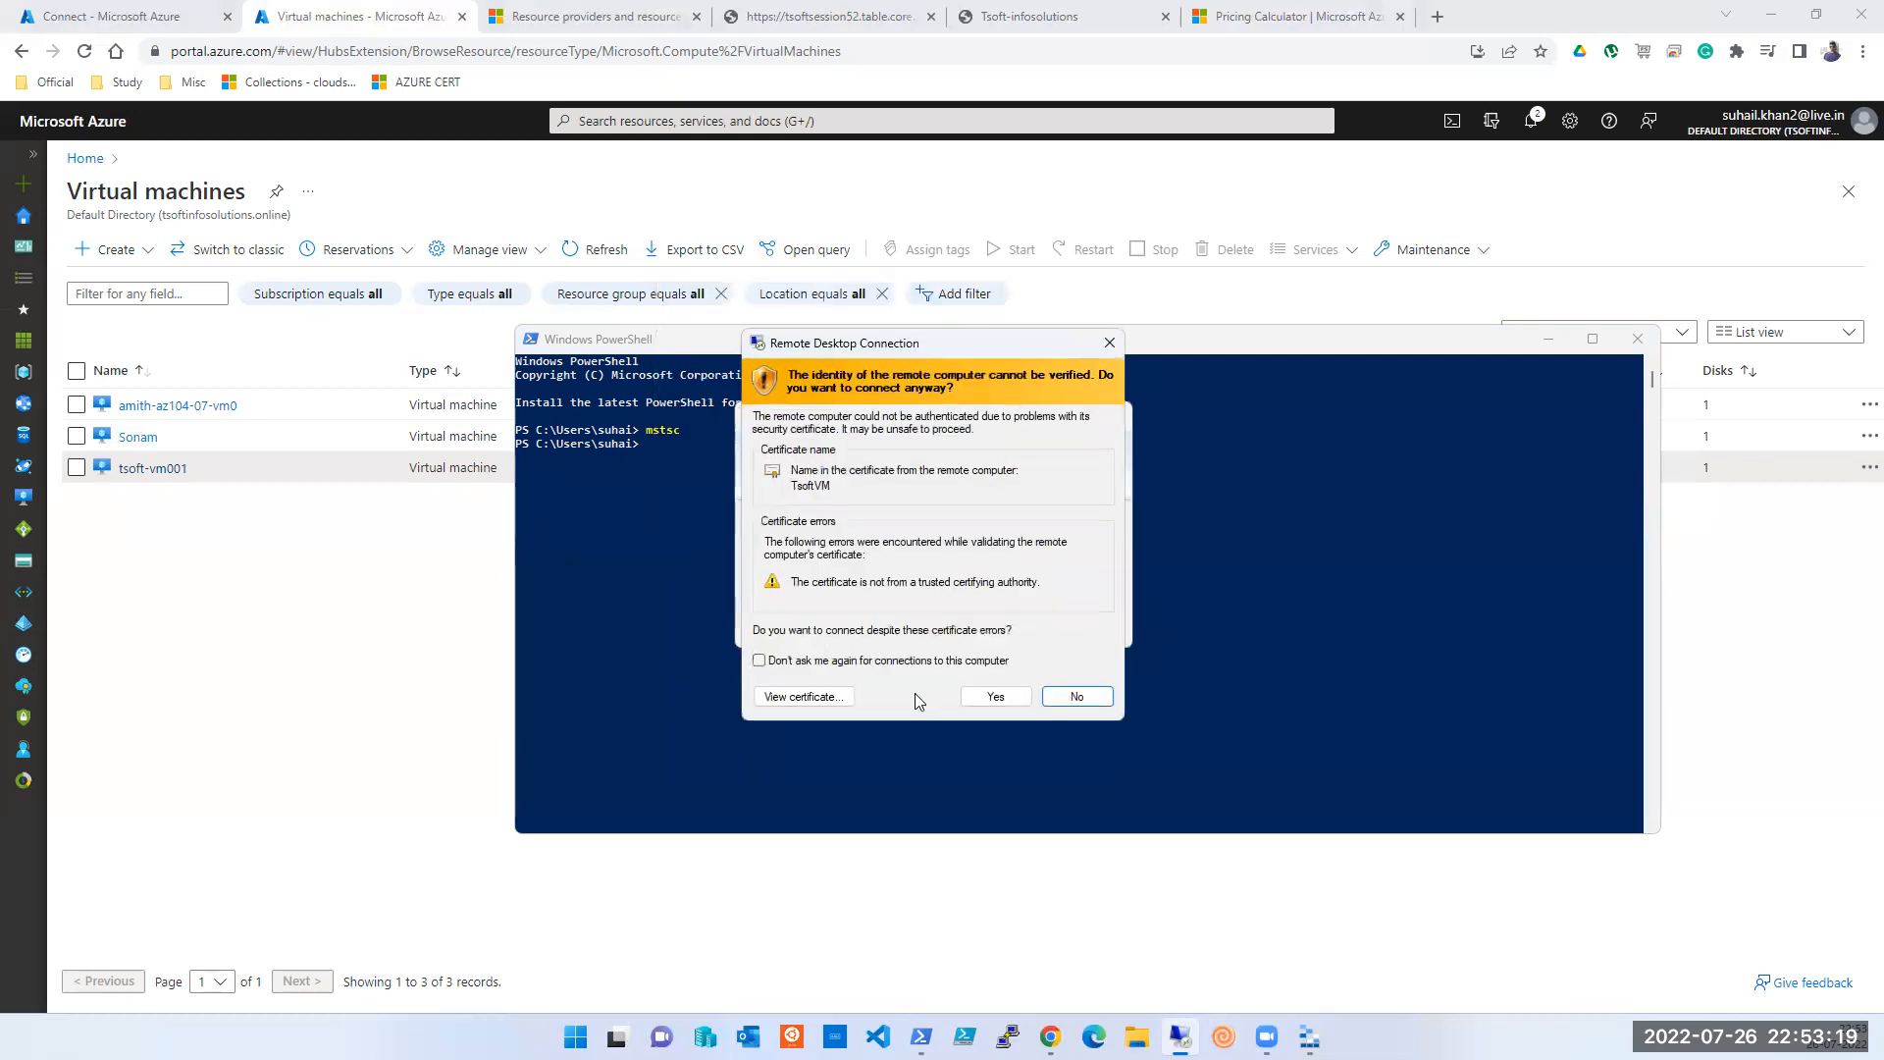
pyautogui.click(977, 696)
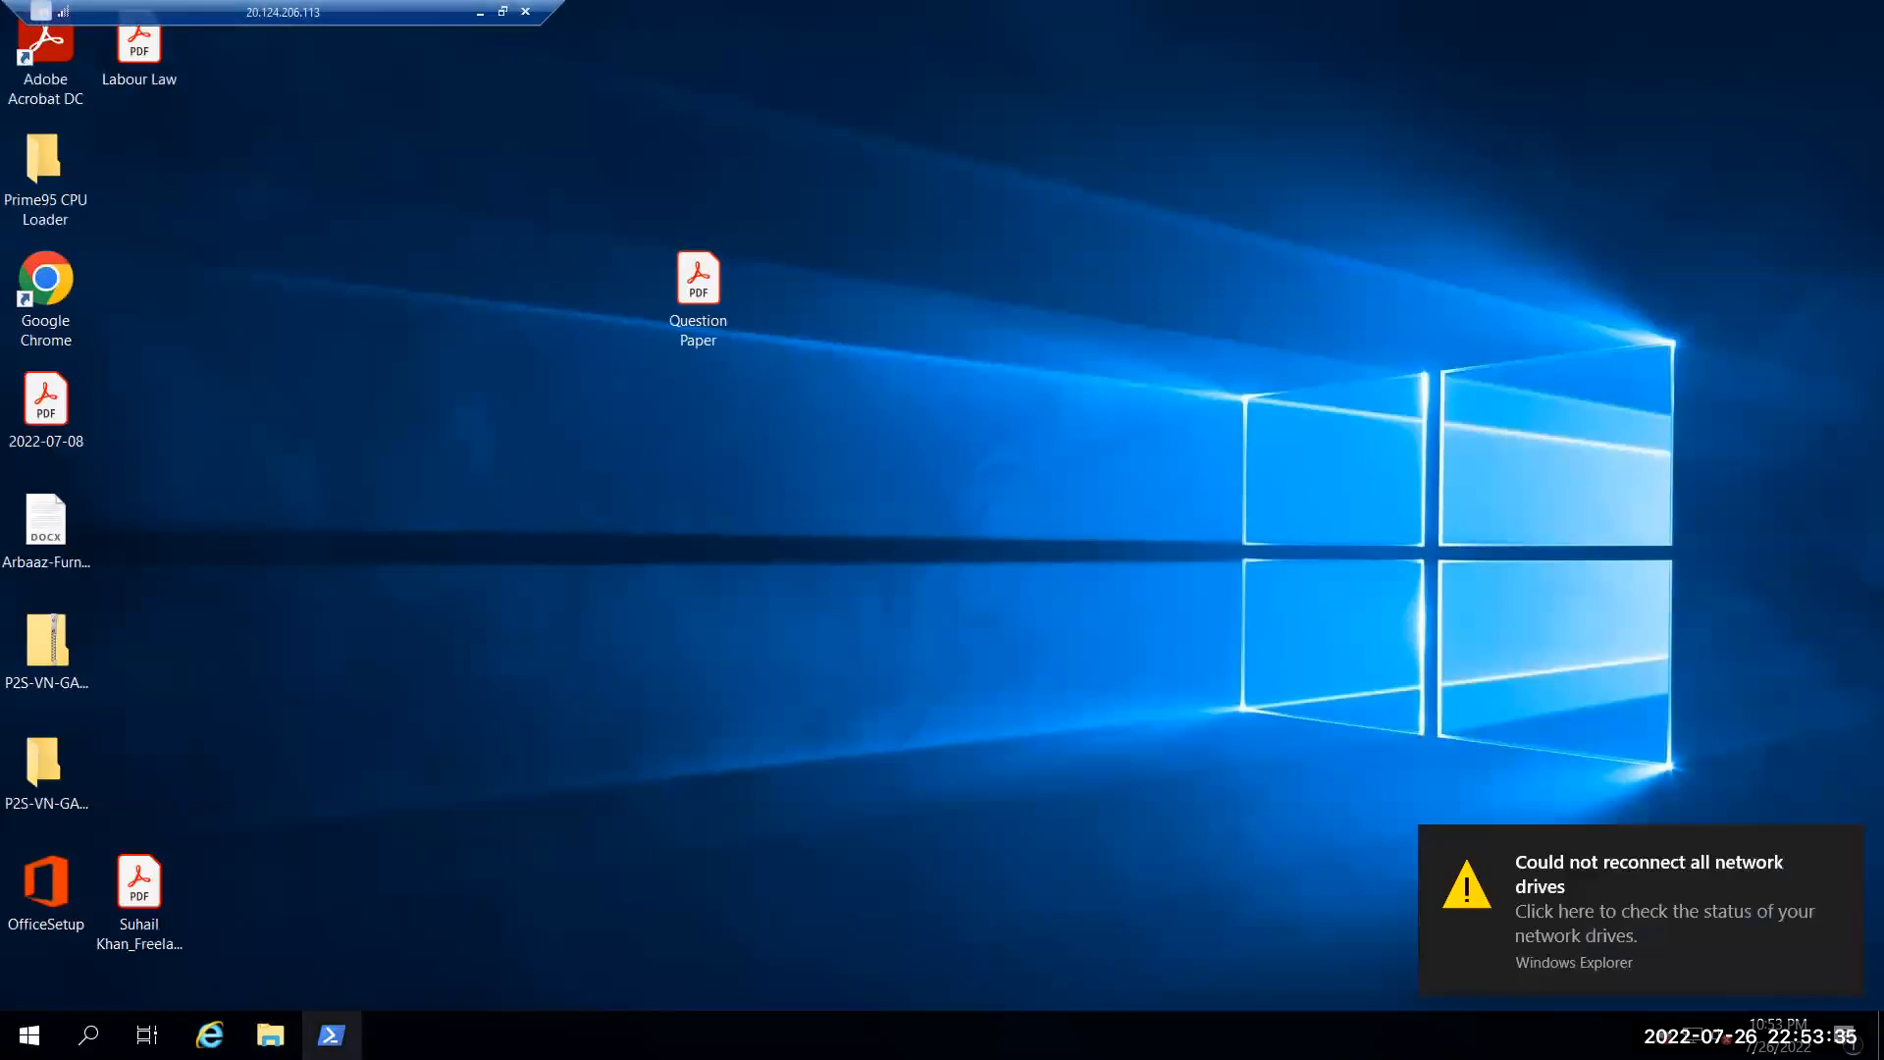
# - Open an admin PowerShell and This PC on the VM, arrange both windows, then minimize the session
pyautogui.click(331, 1035)
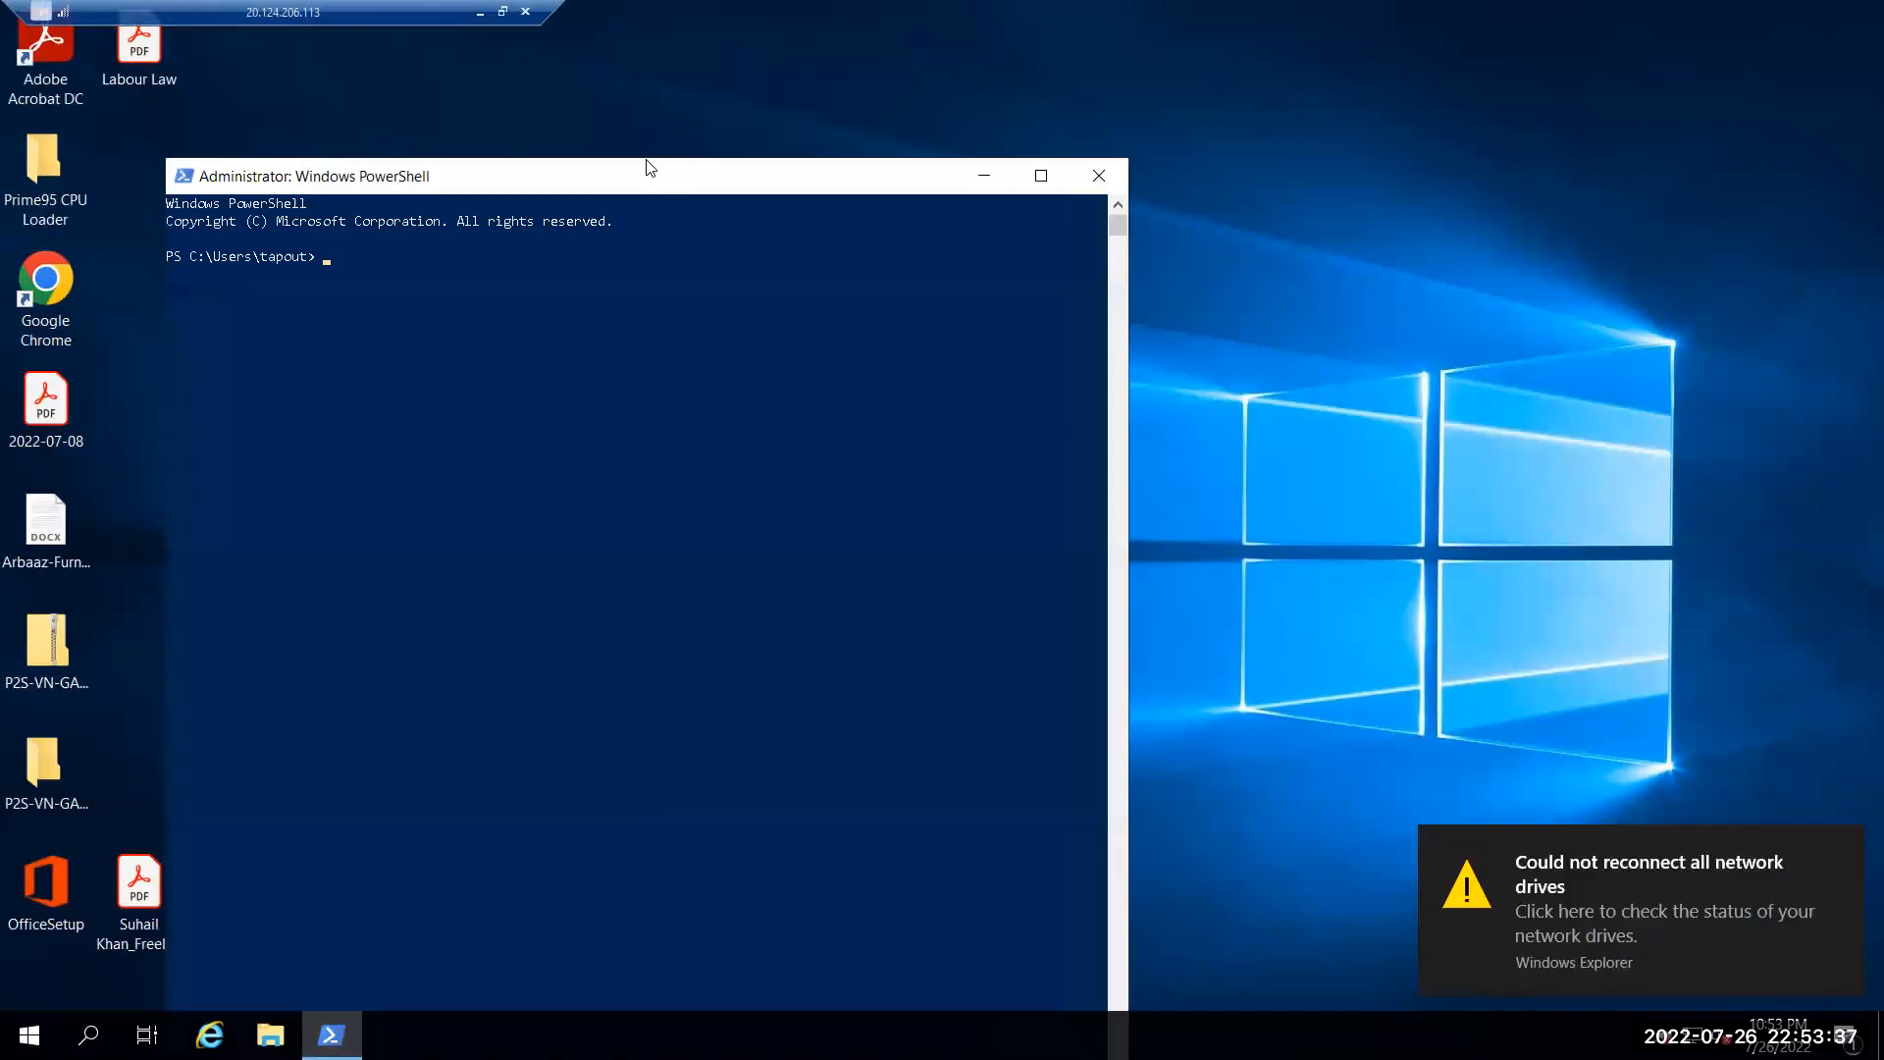
pyautogui.moveTo(667, 193); pyautogui.dragTo(964, 99)
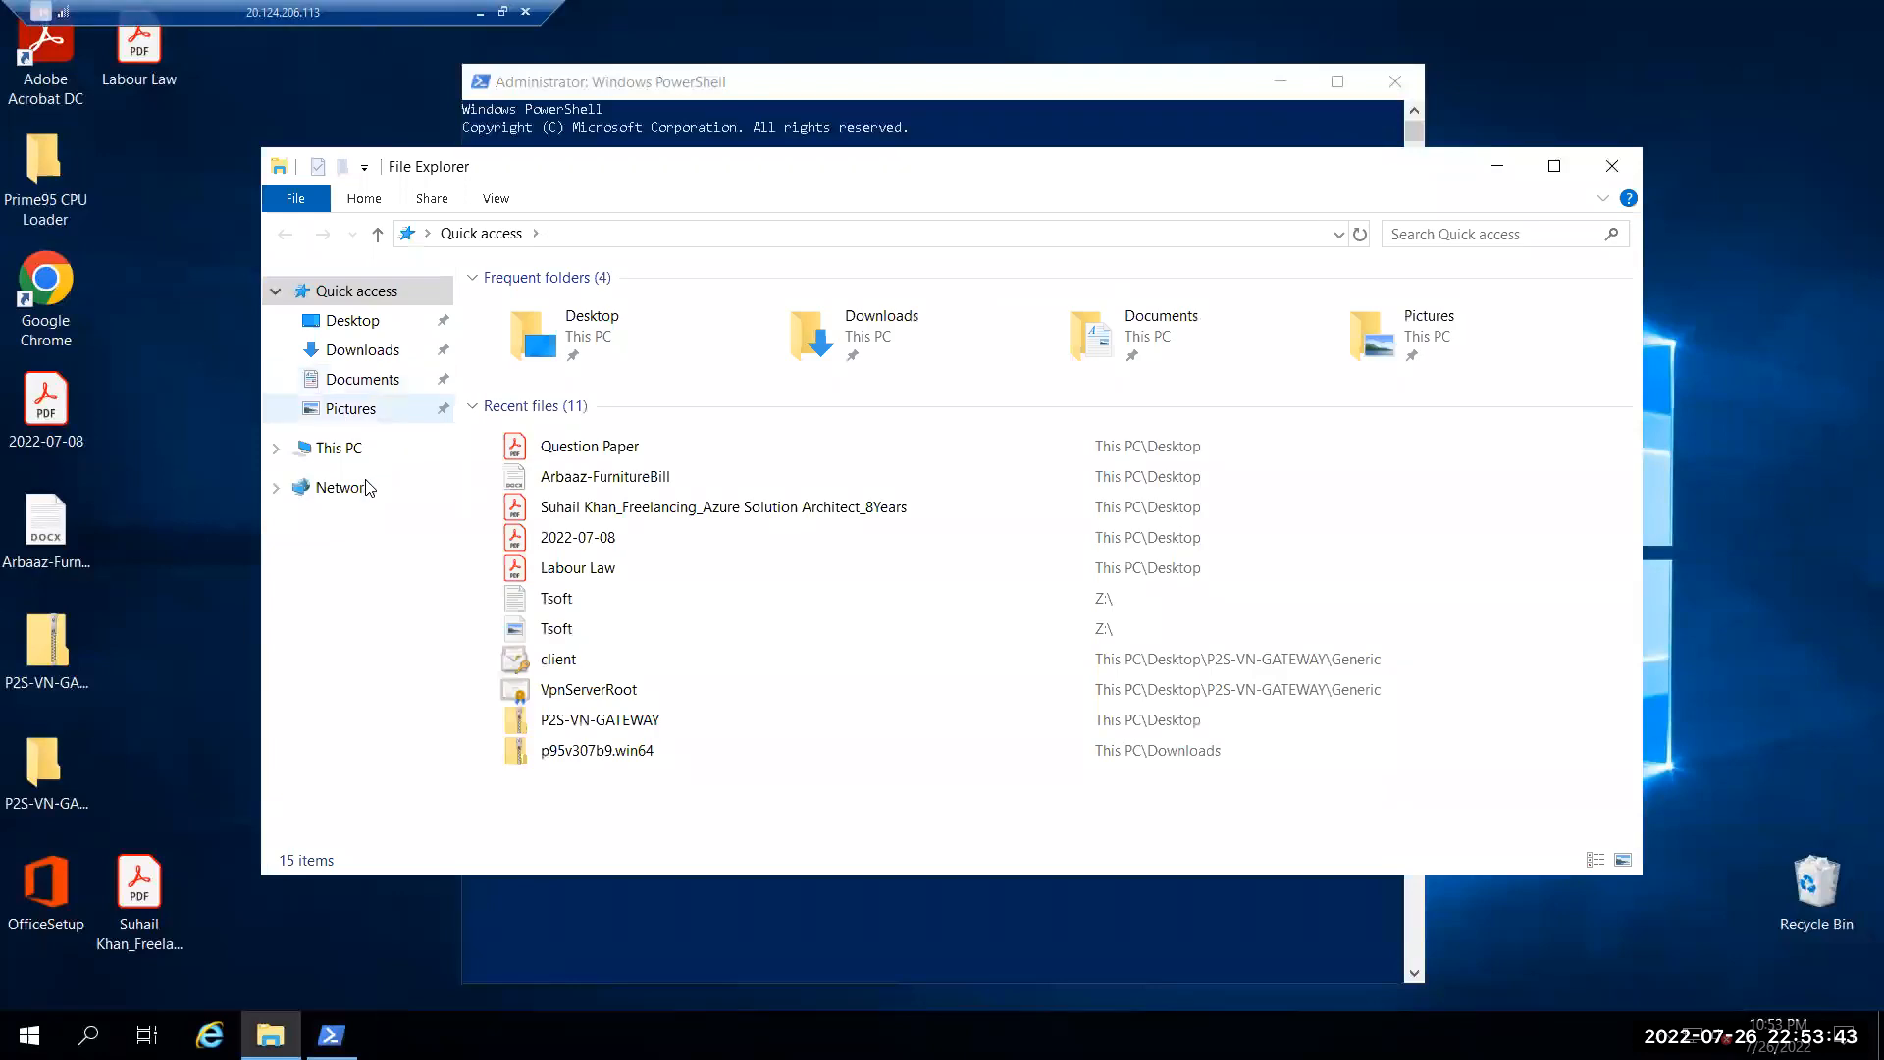
pyautogui.click(338, 455)
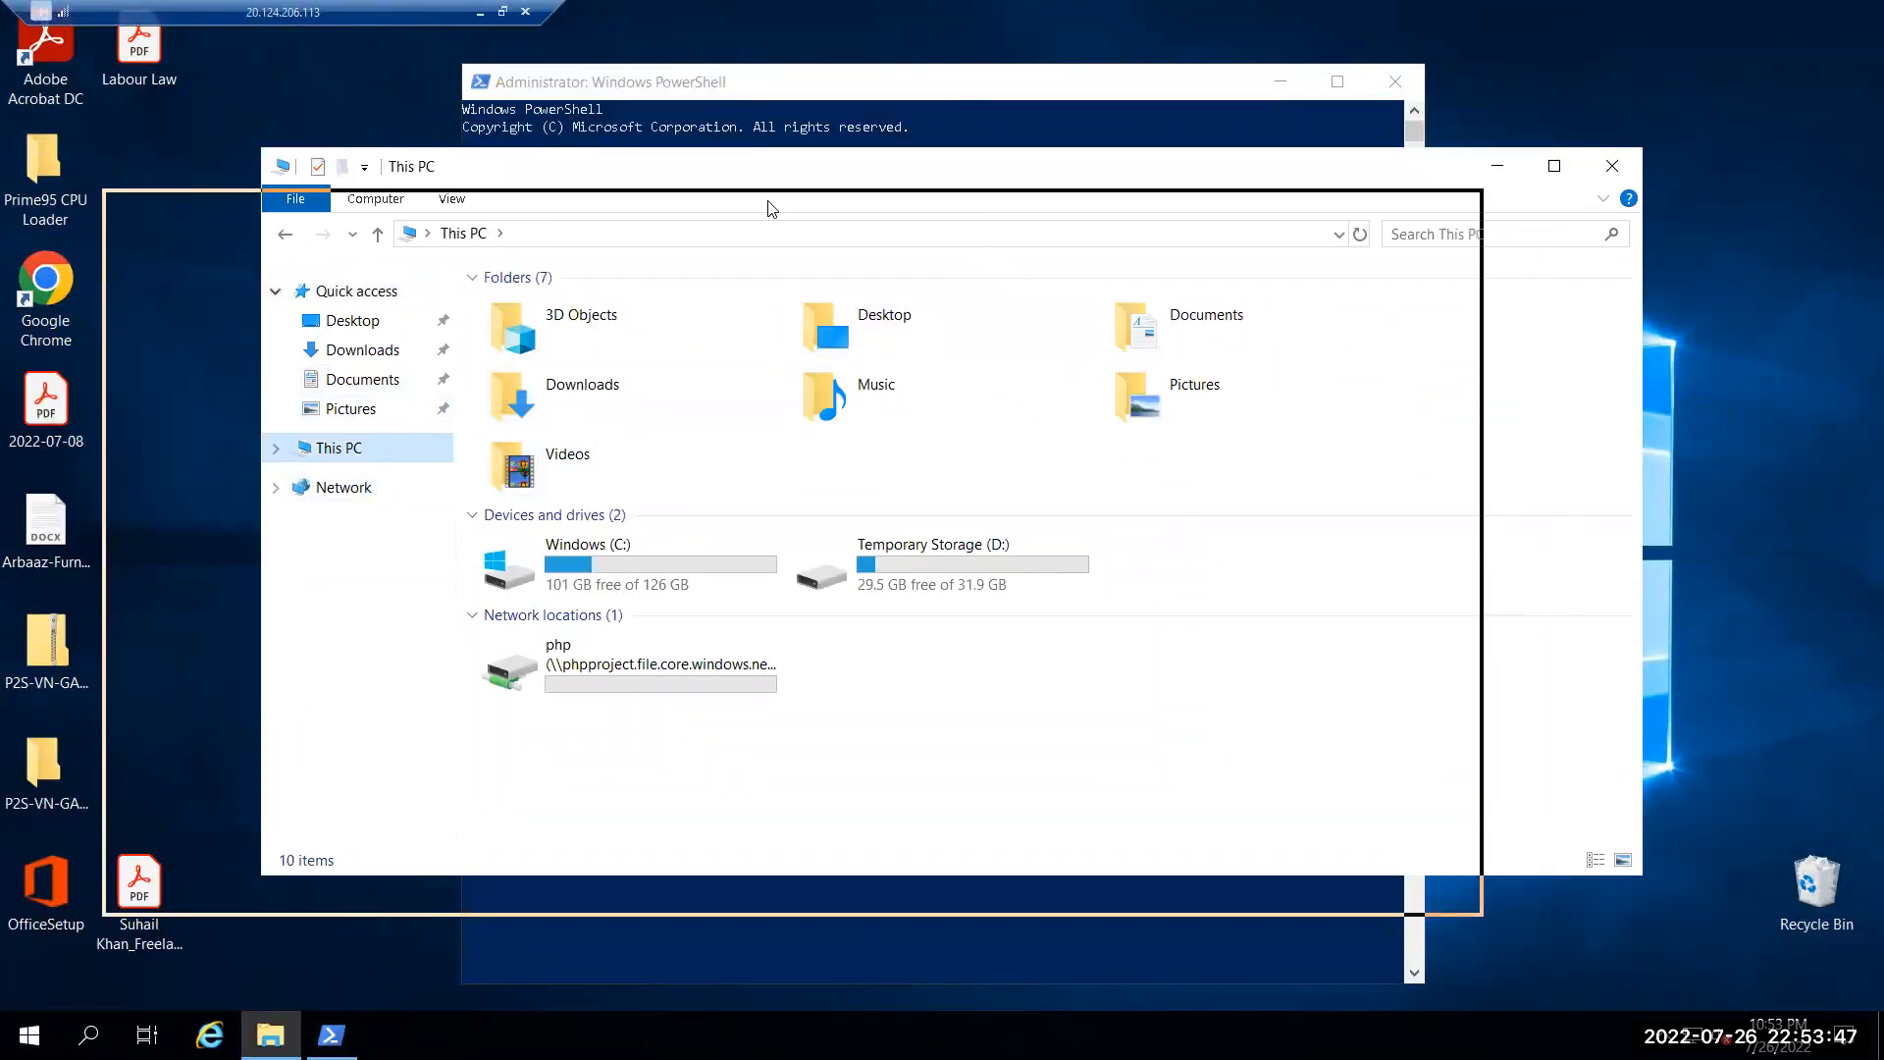
pyautogui.moveTo(783, 278); pyautogui.dragTo(785, 231)
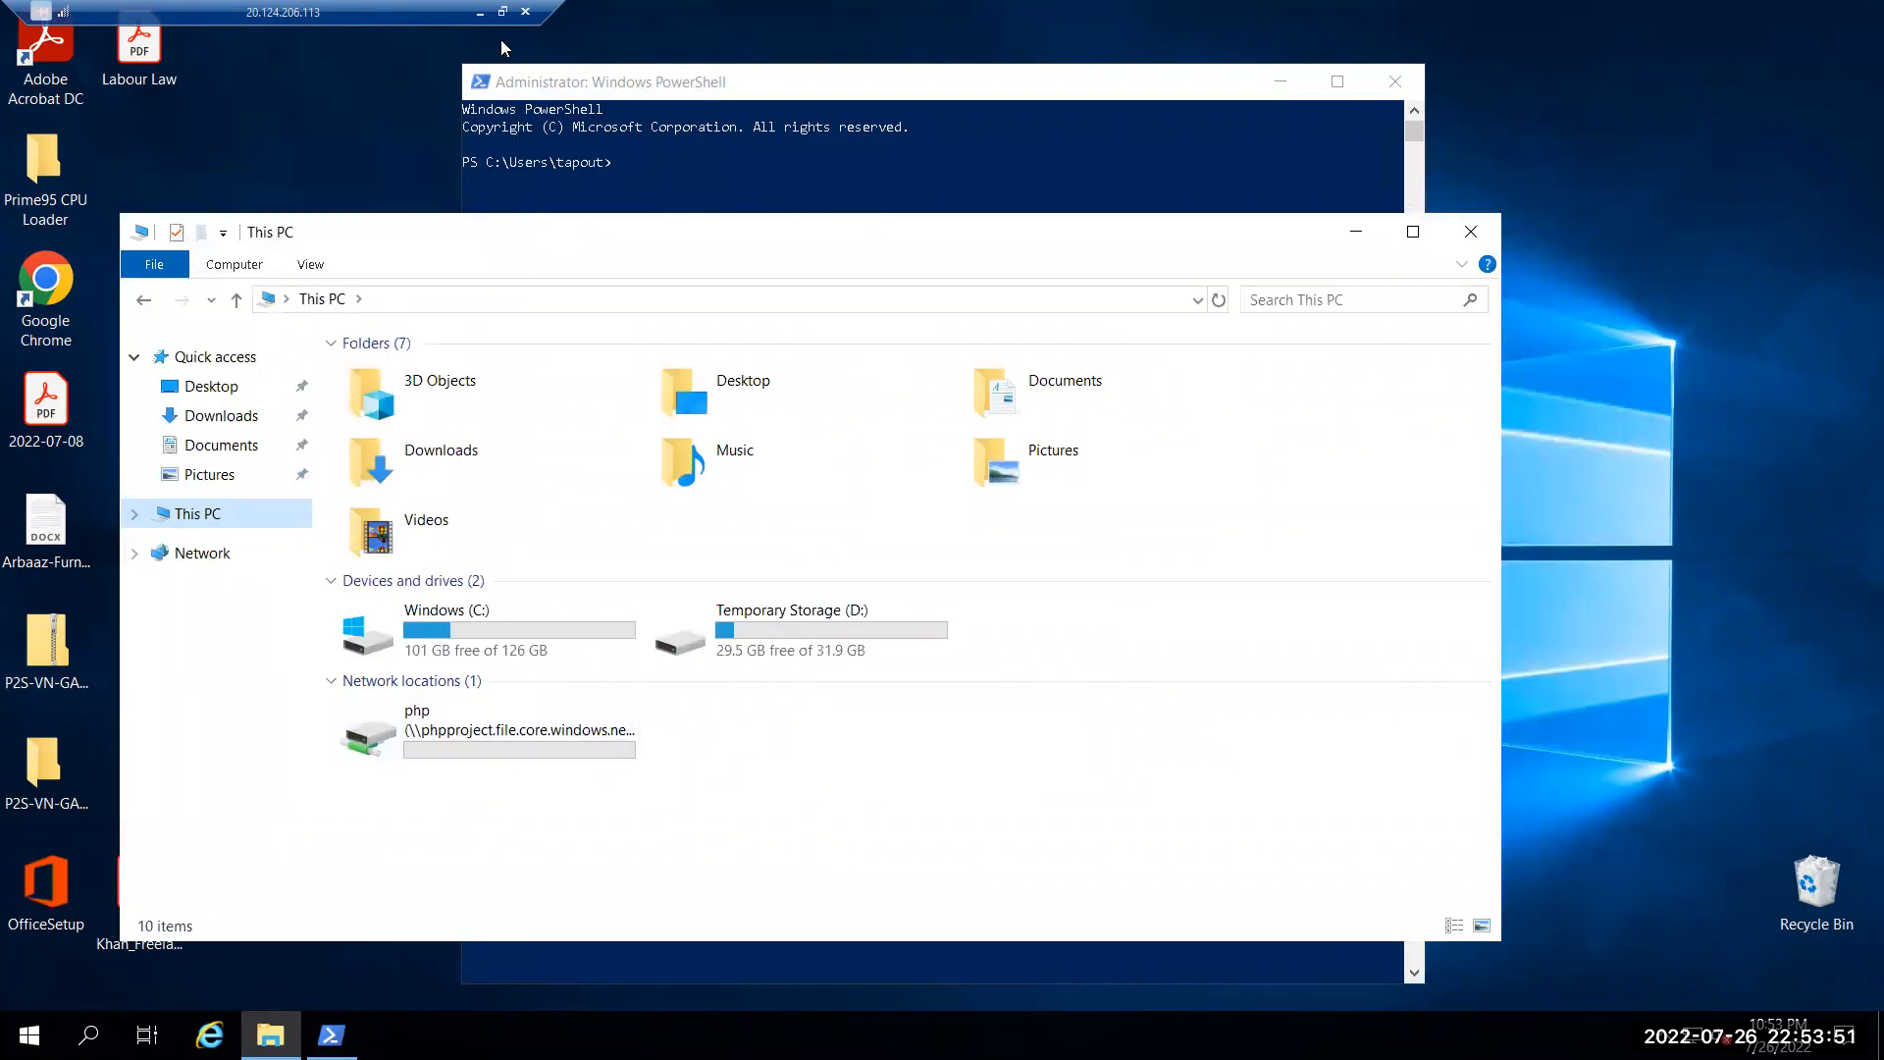
pyautogui.click(480, 12)
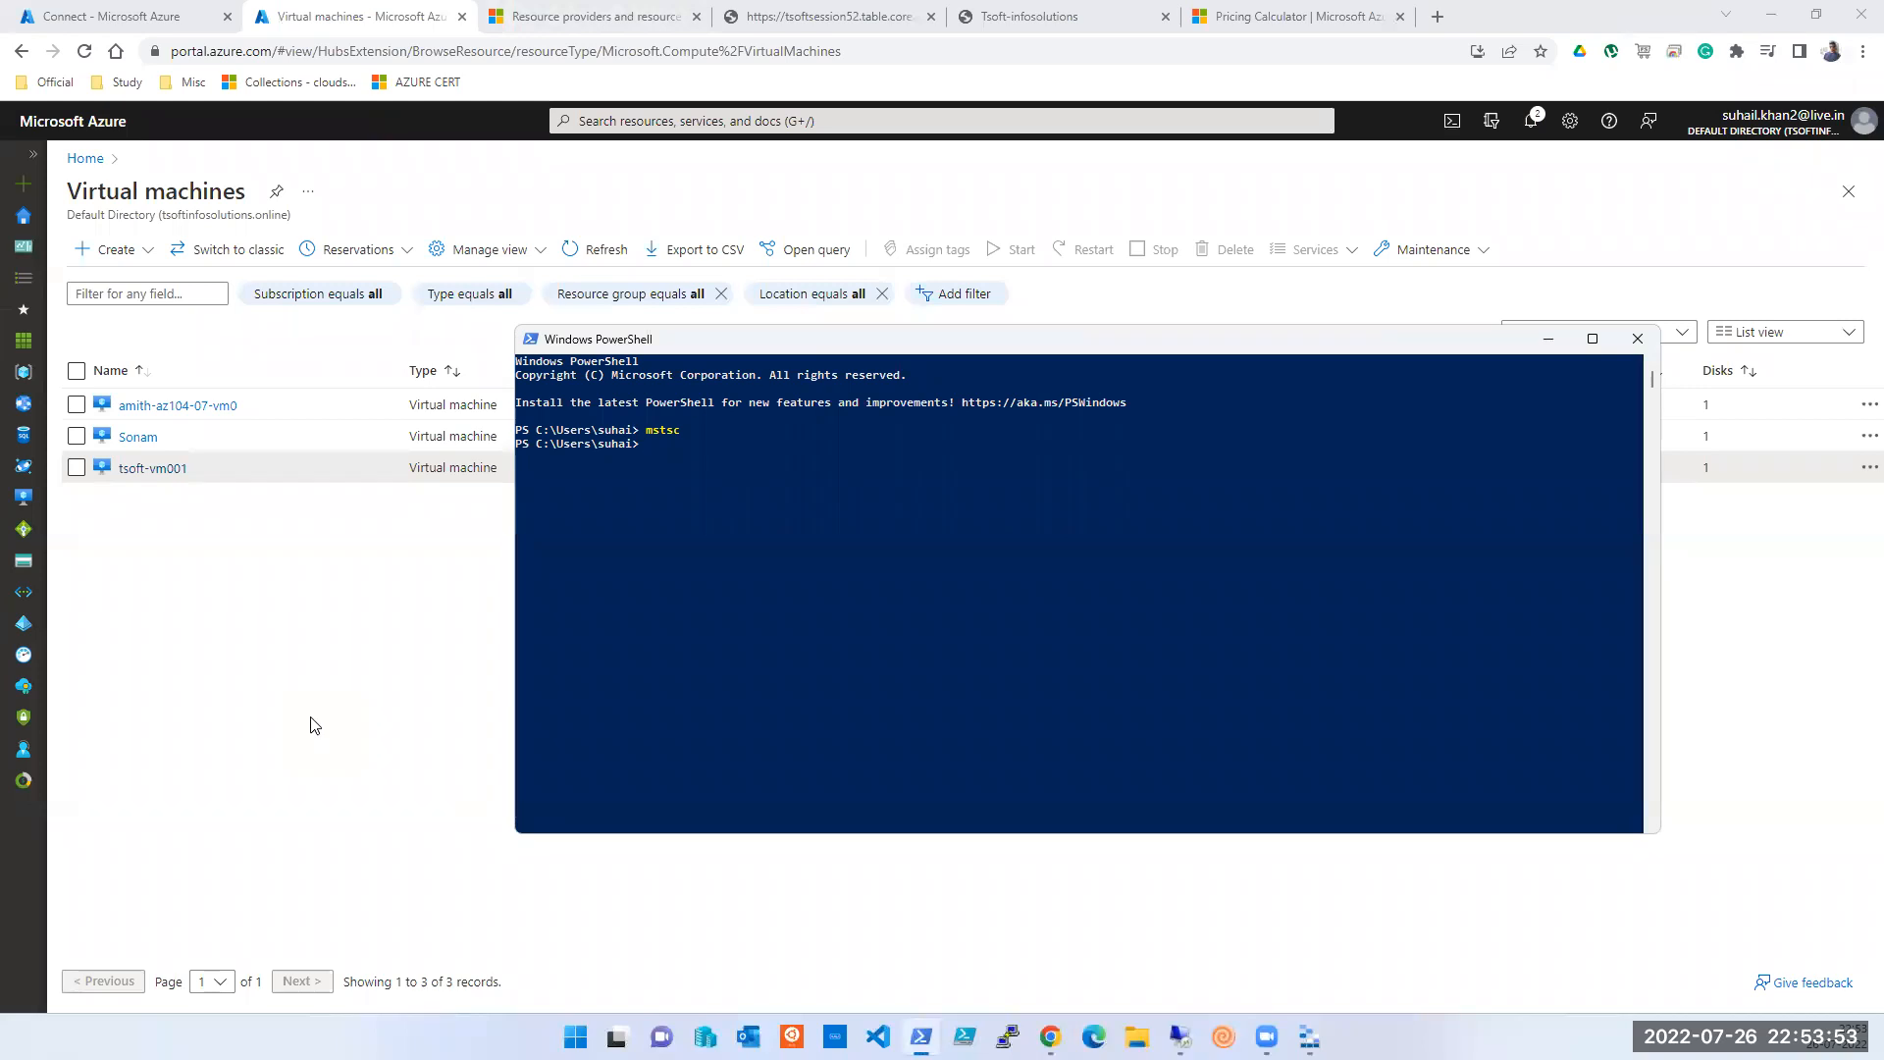
# - Copy the Connect script again and paste it into the VM's PowerShell to run it
pyautogui.click(84, 17)
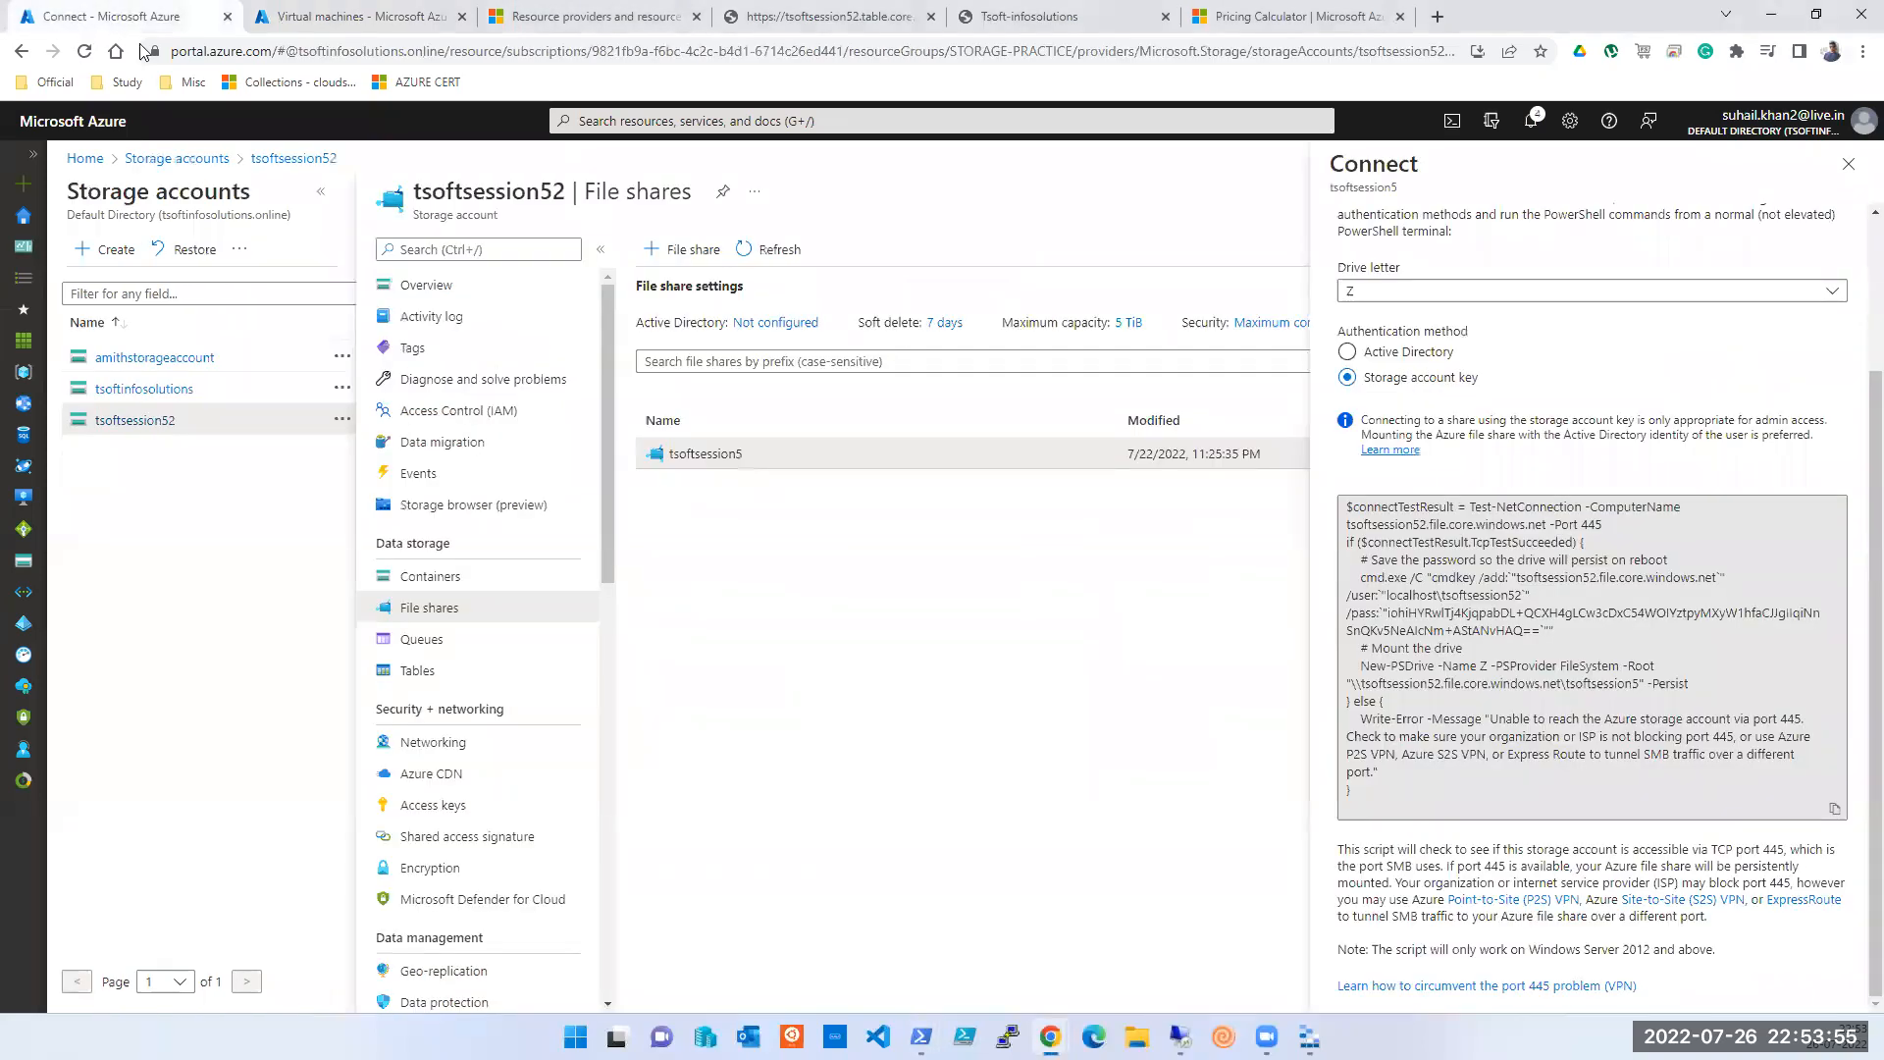
pyautogui.click(1834, 808)
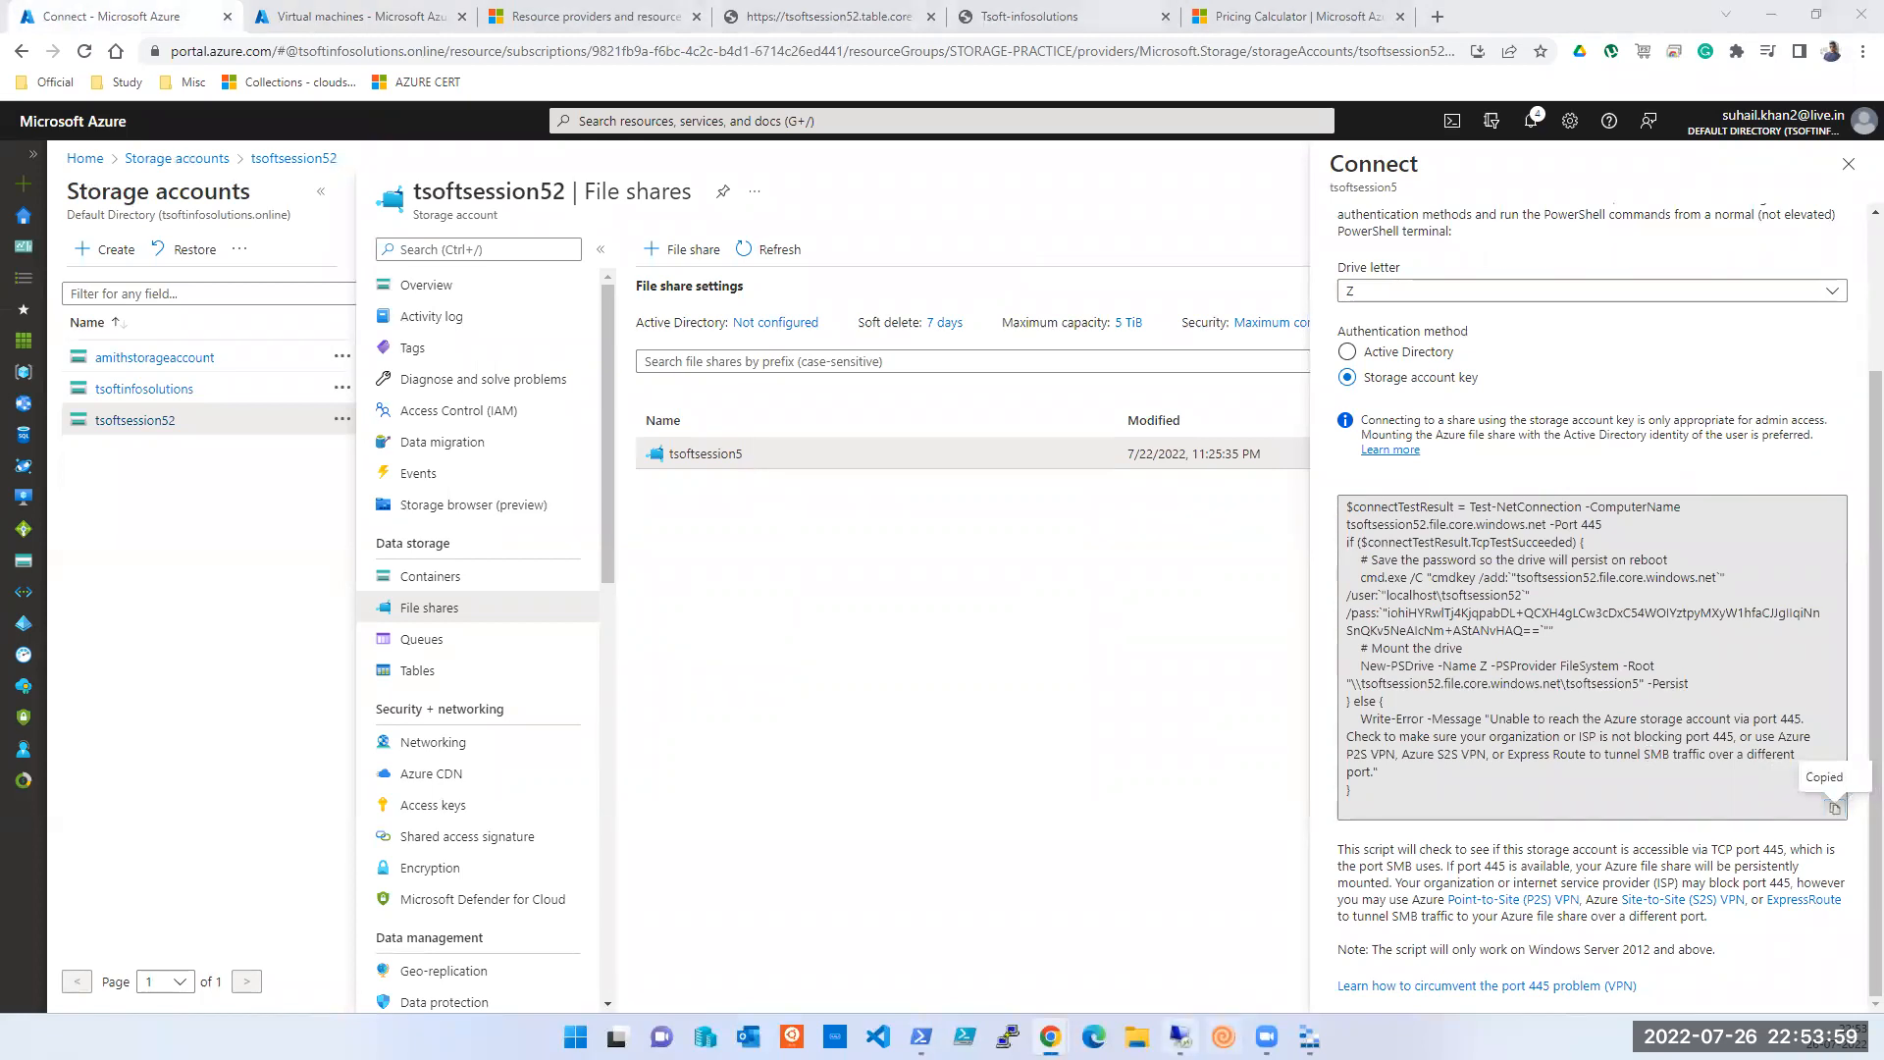
pyautogui.hotkey('alt', 'Tab')
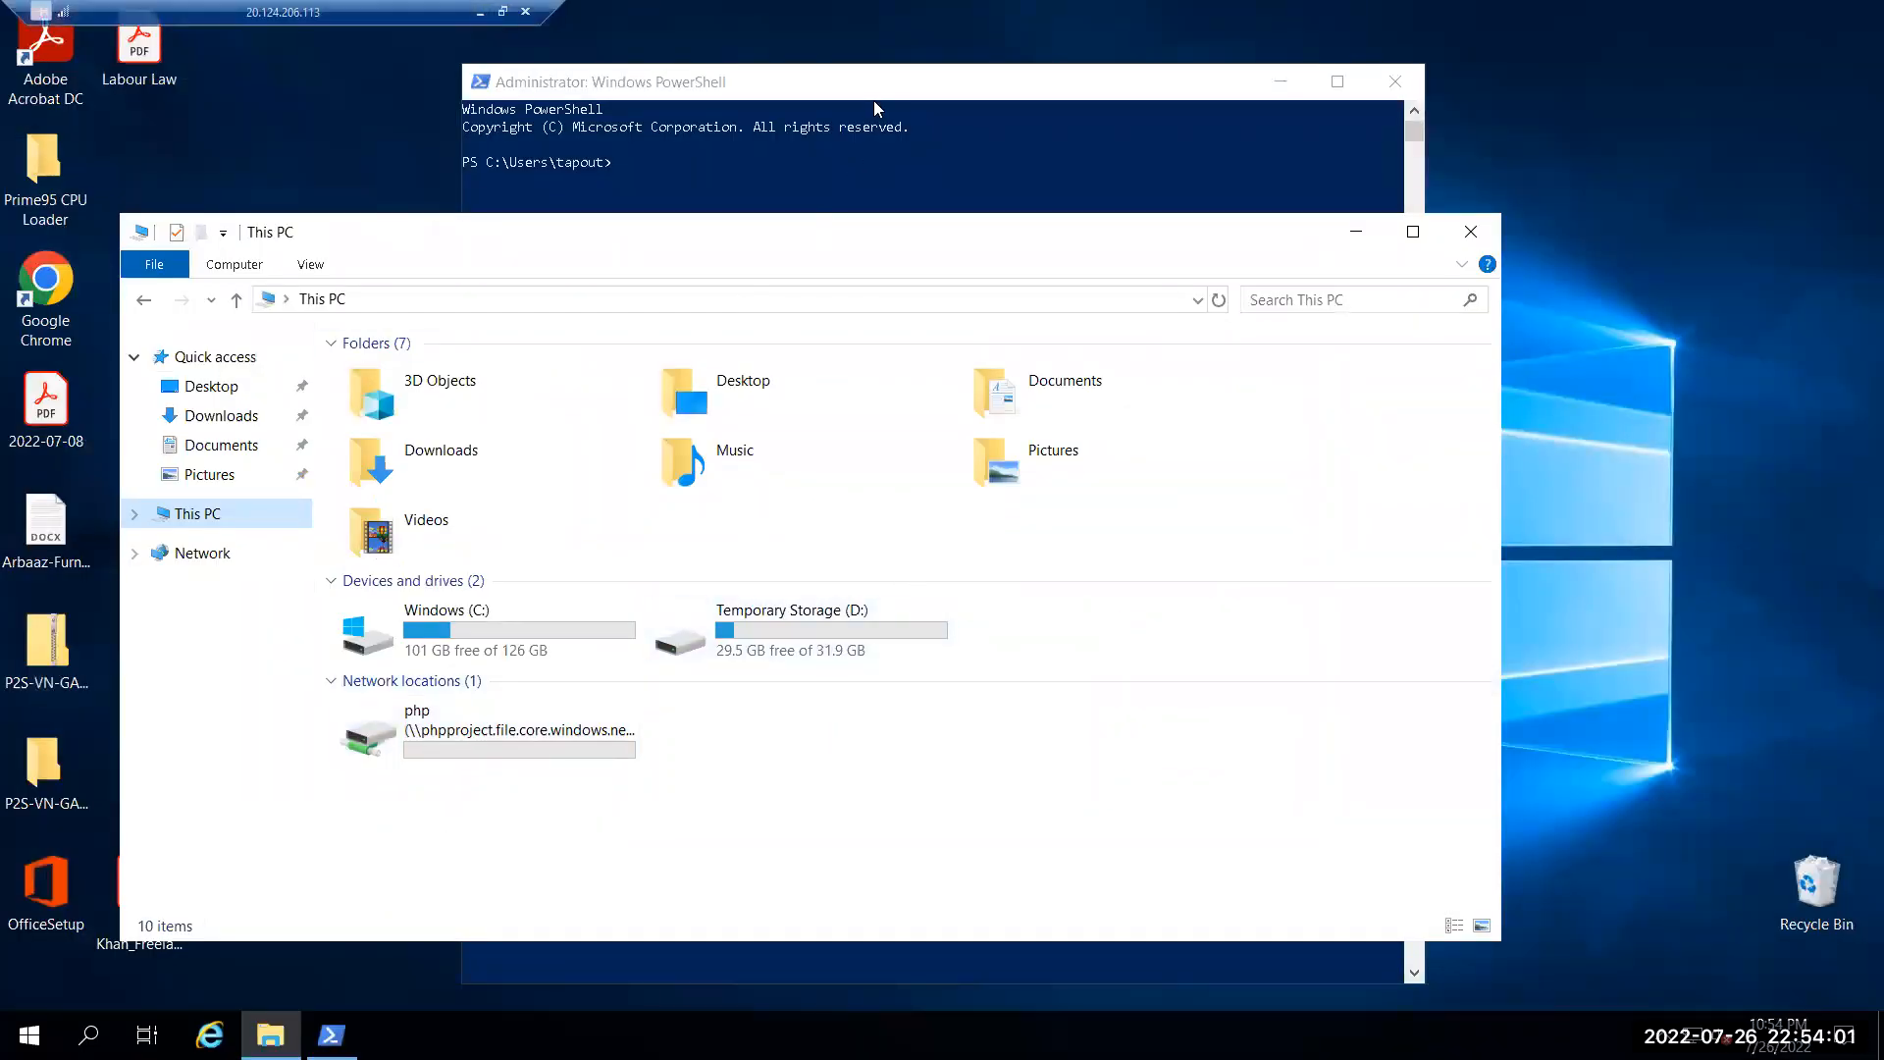
pyautogui.click(795, 172)
pyautogui.rightClick(722, 245)
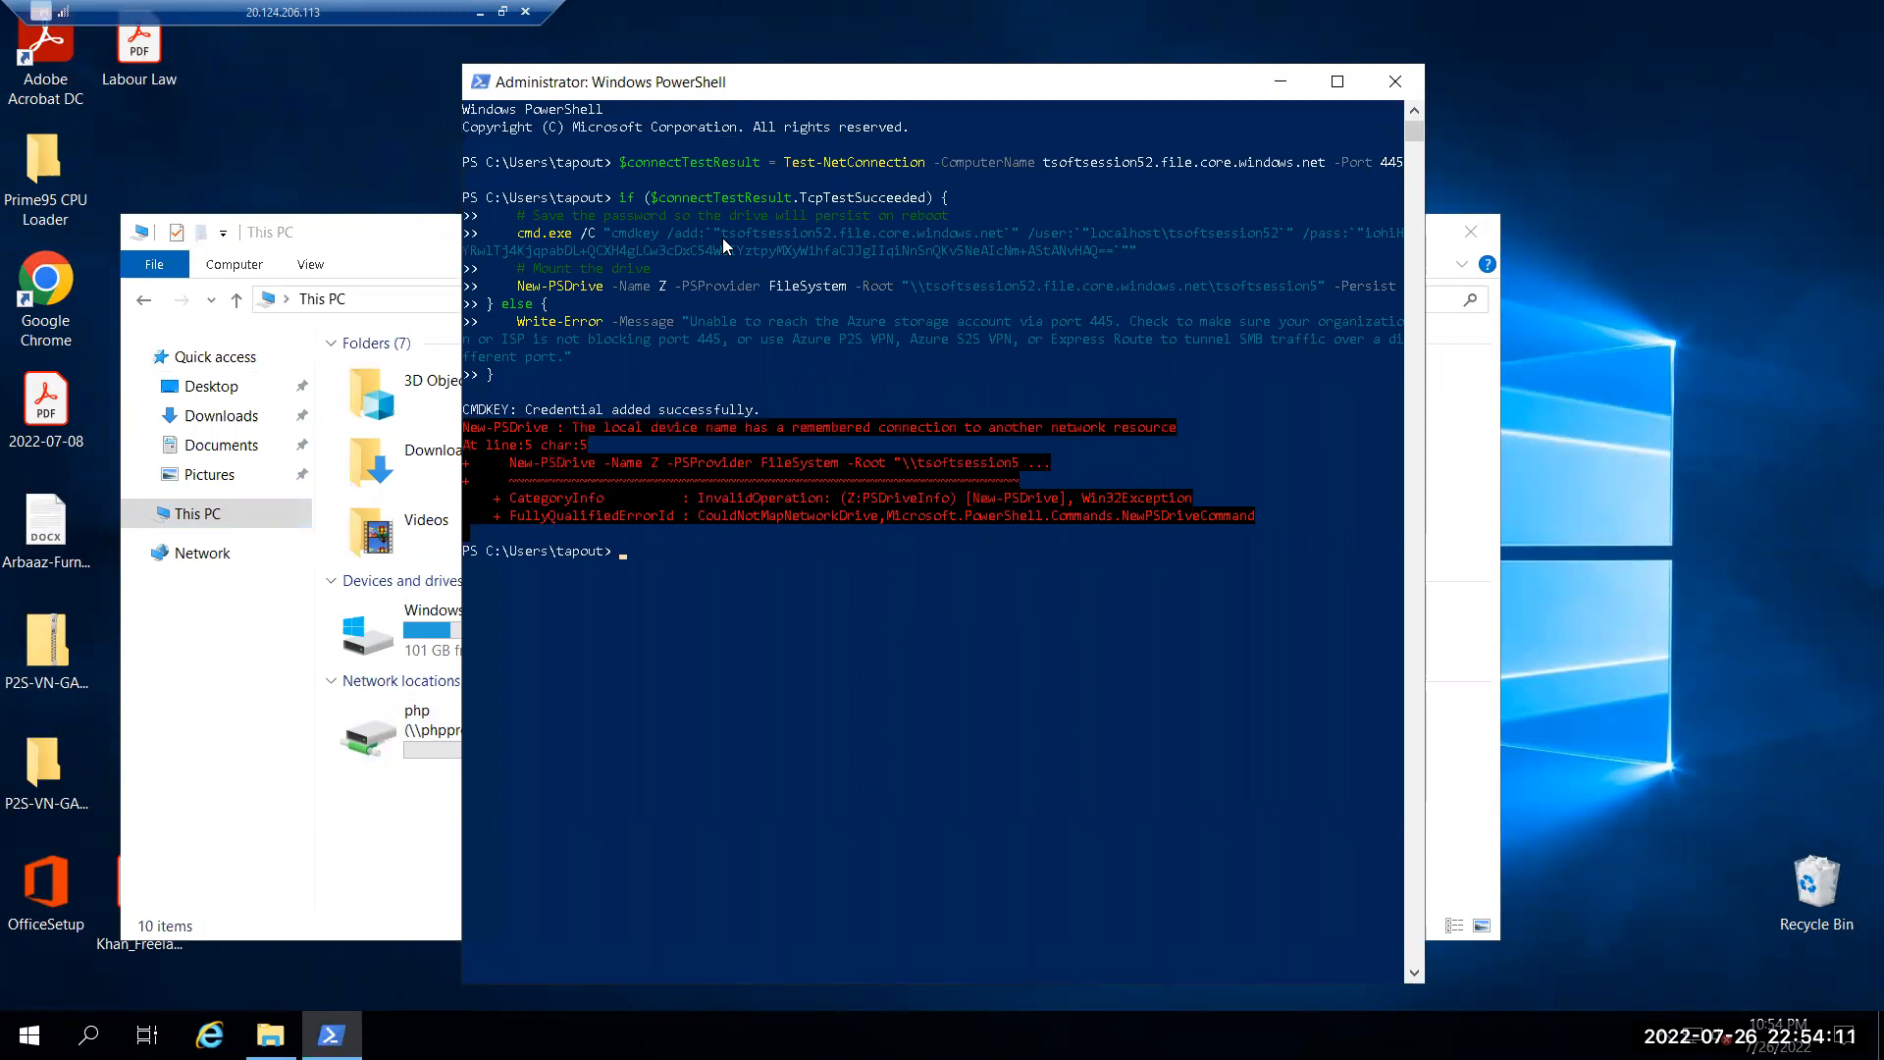
pyautogui.click(373, 841)
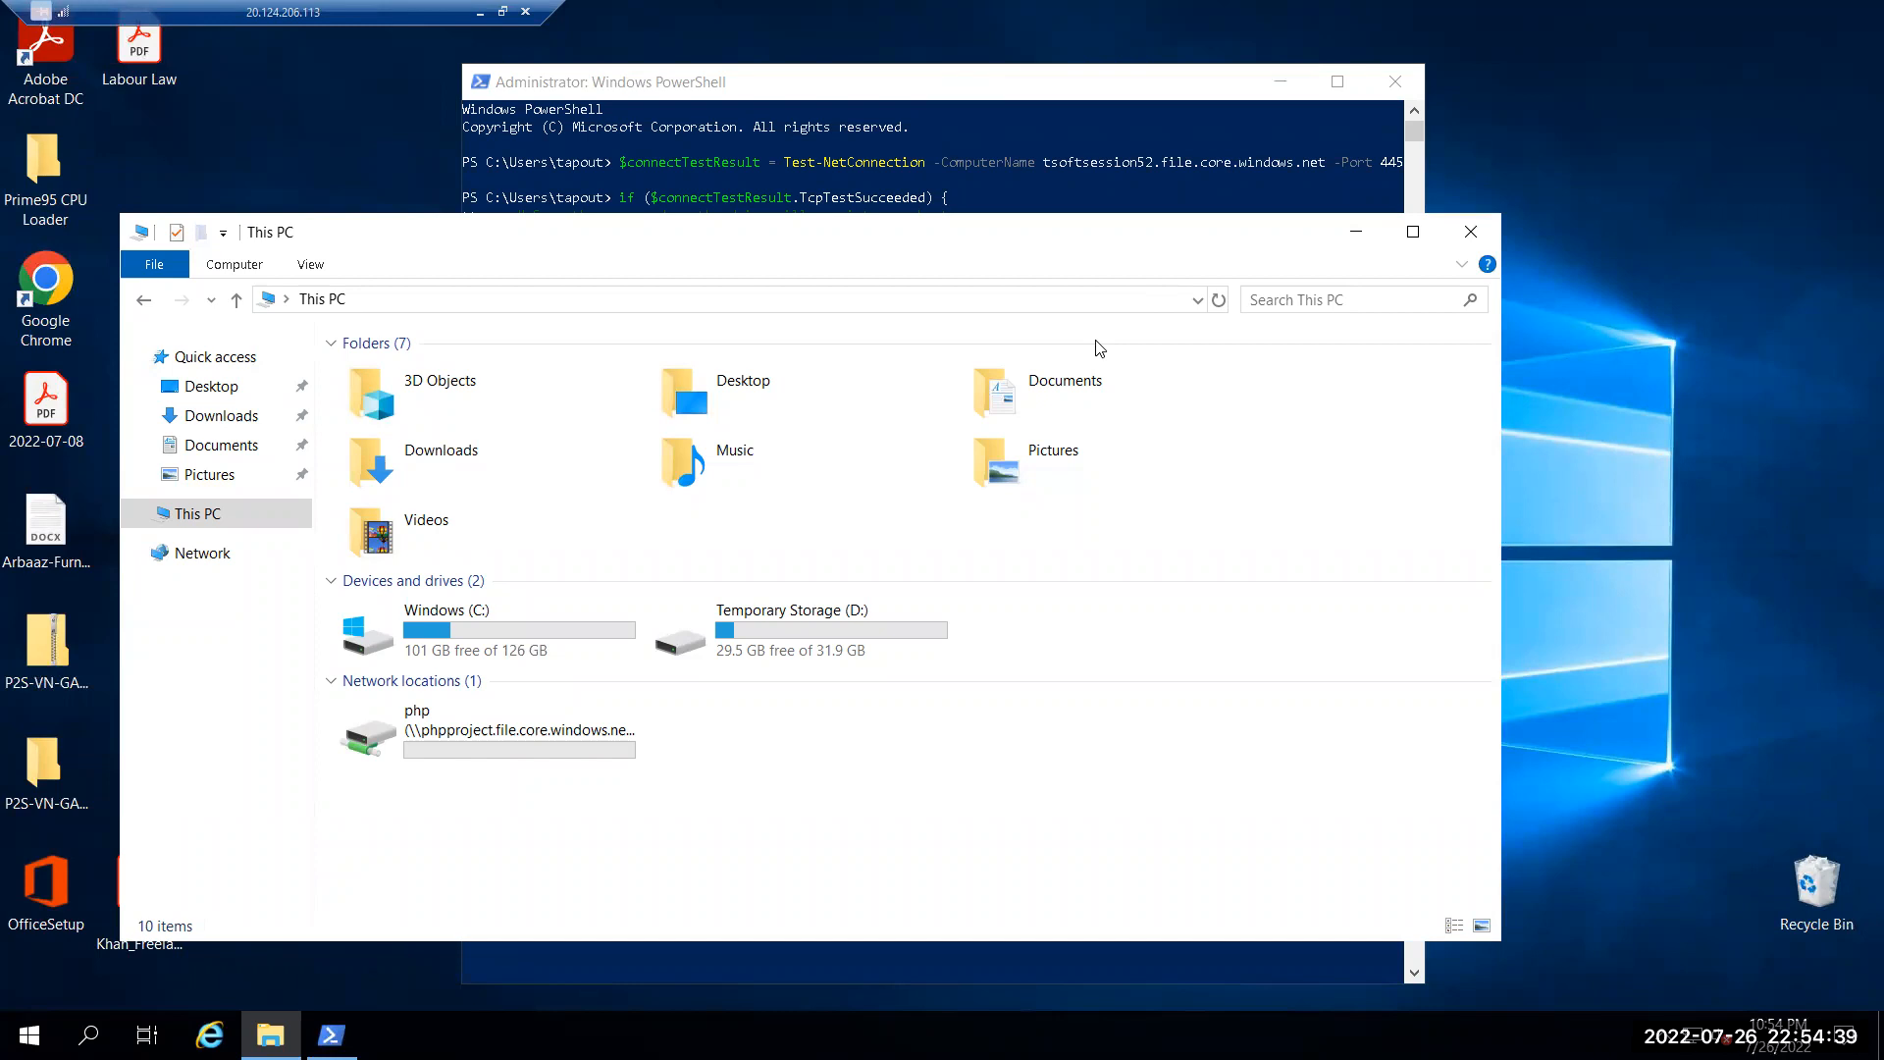
pyautogui.click(480, 13)
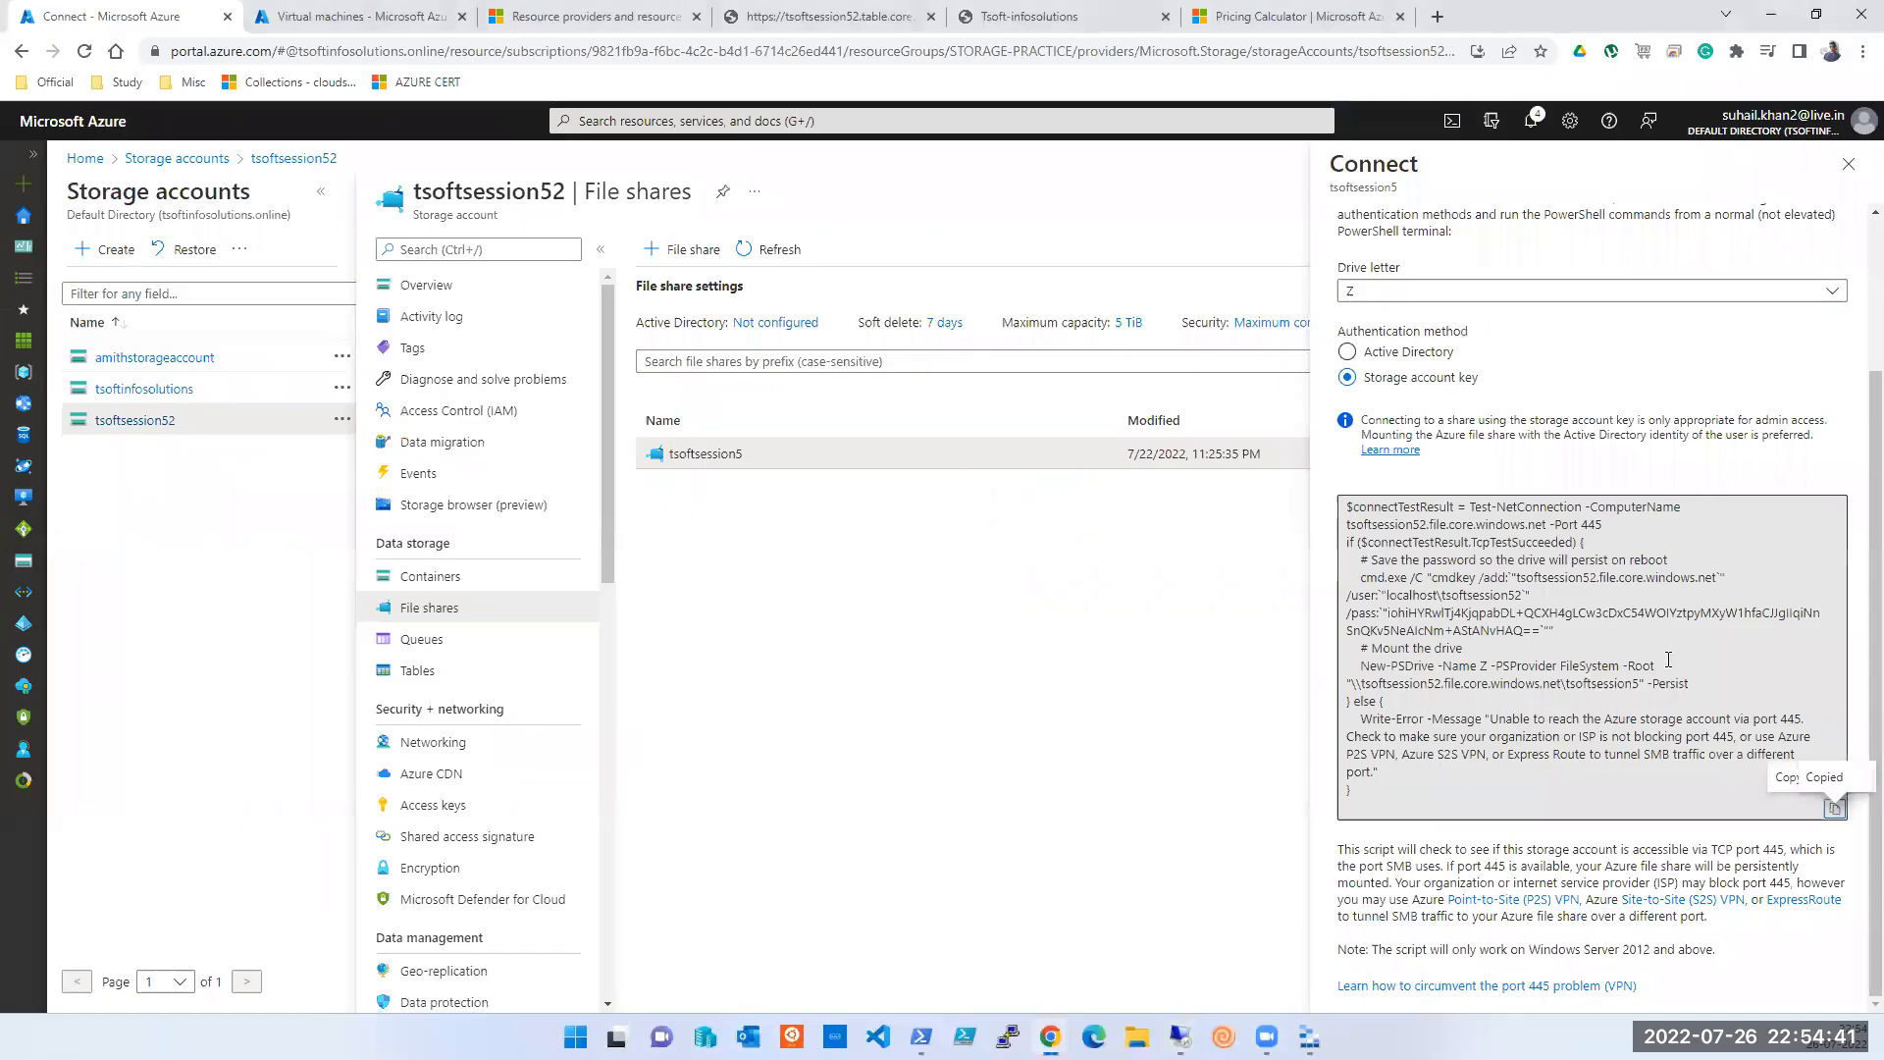
# - Review the macOS and Linux mount scripts, then return to the Windows script
pyautogui.scroll(2, 1475, 644)
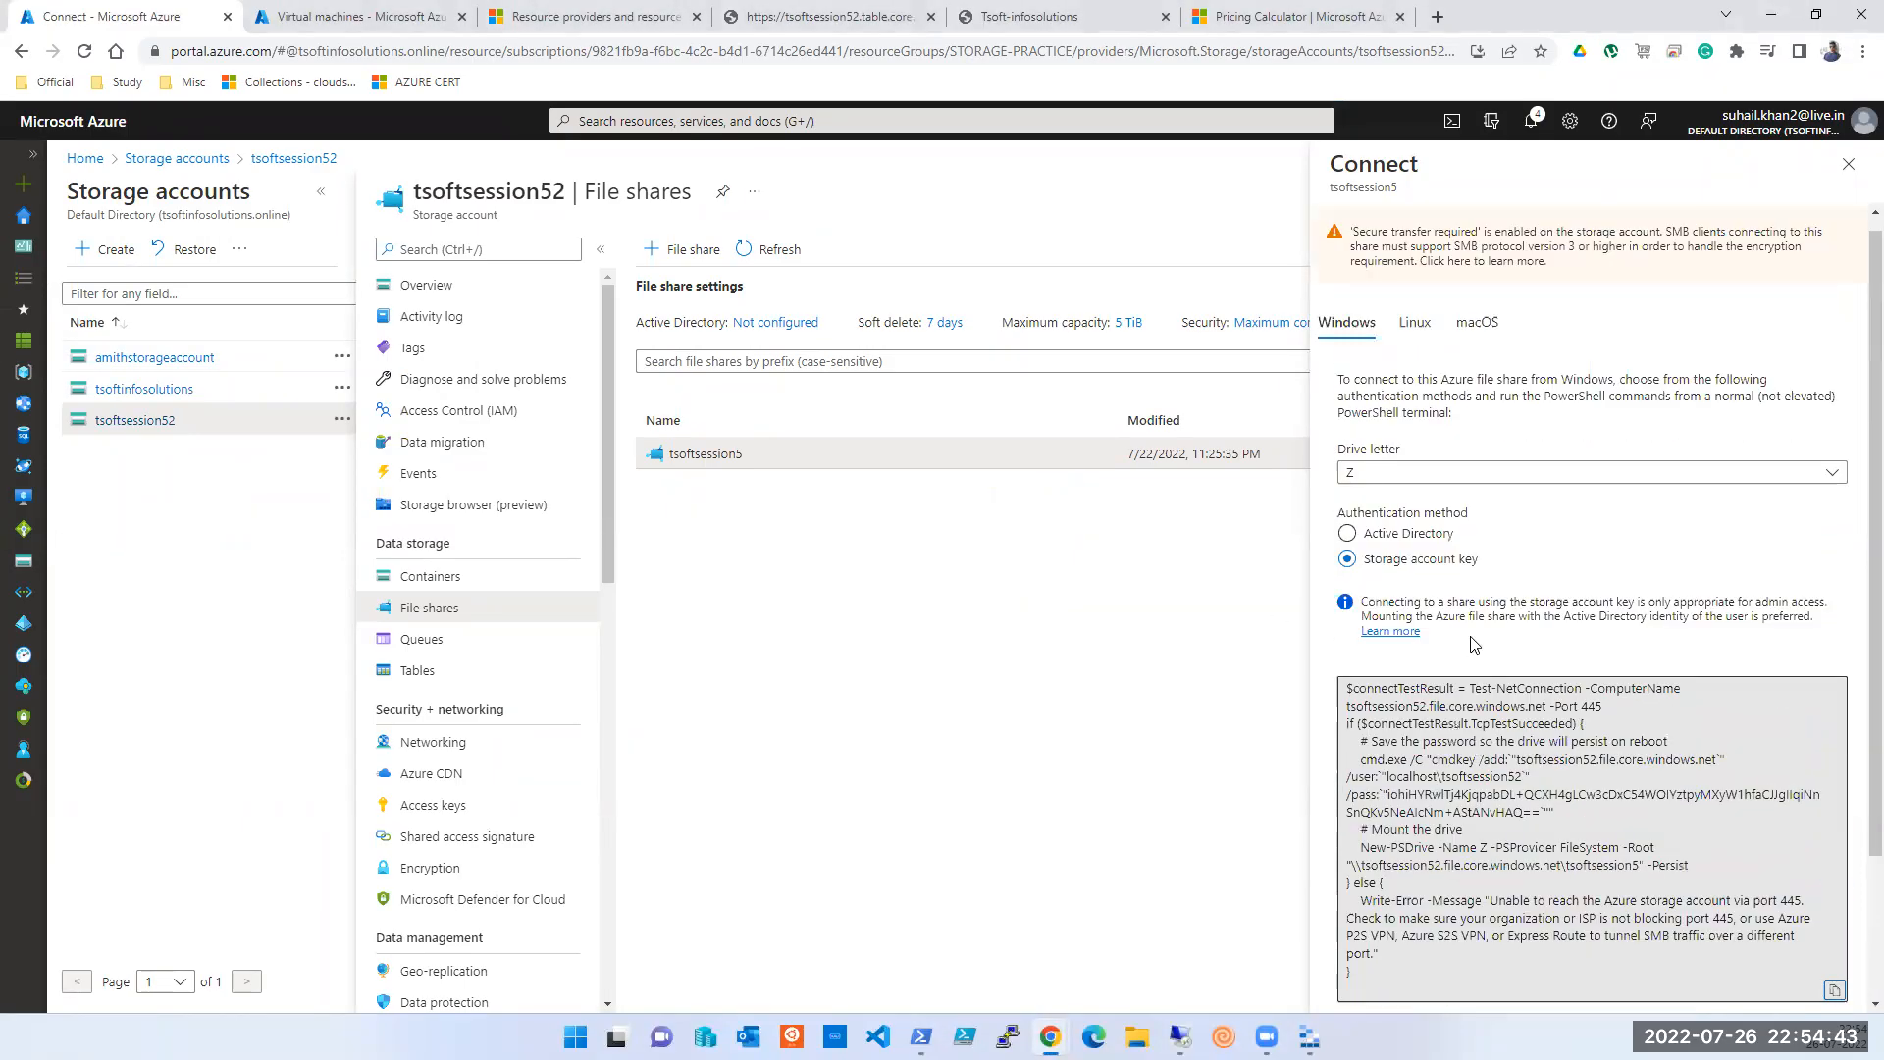
pyautogui.click(1477, 339)
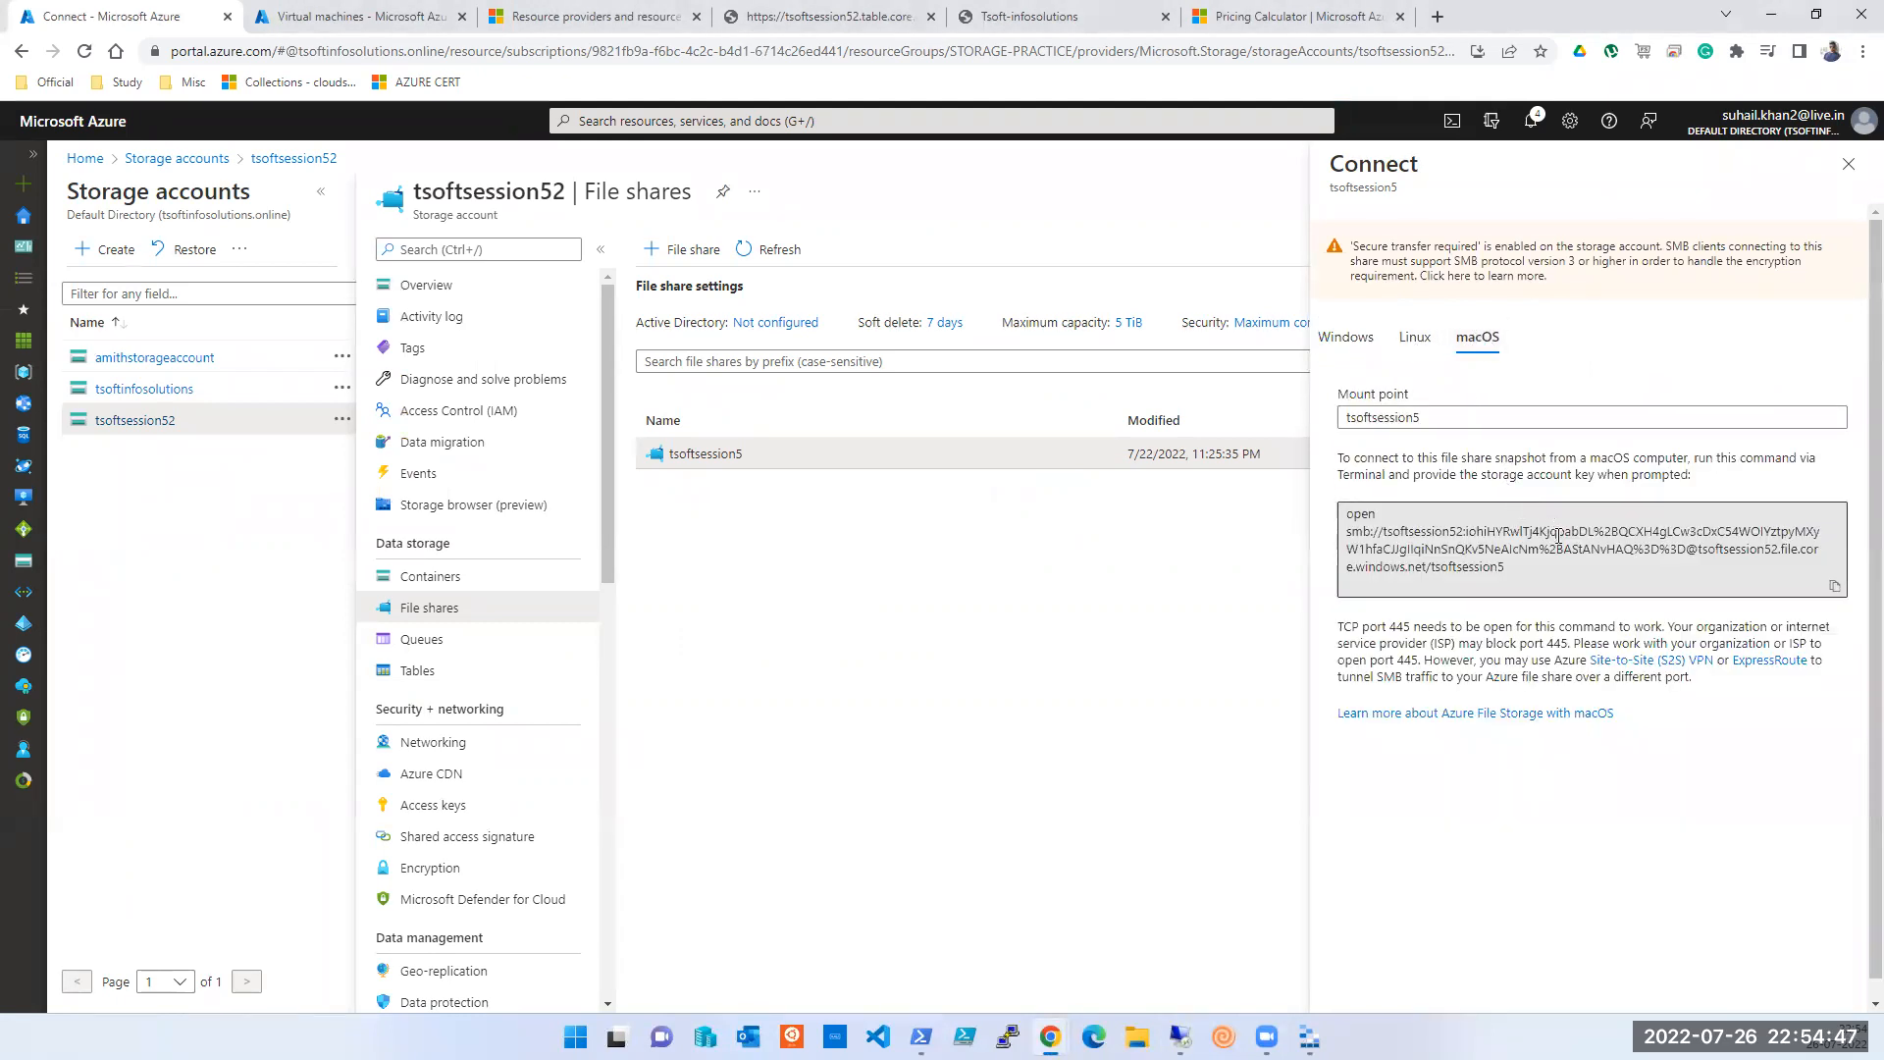
pyautogui.click(1232, 75)
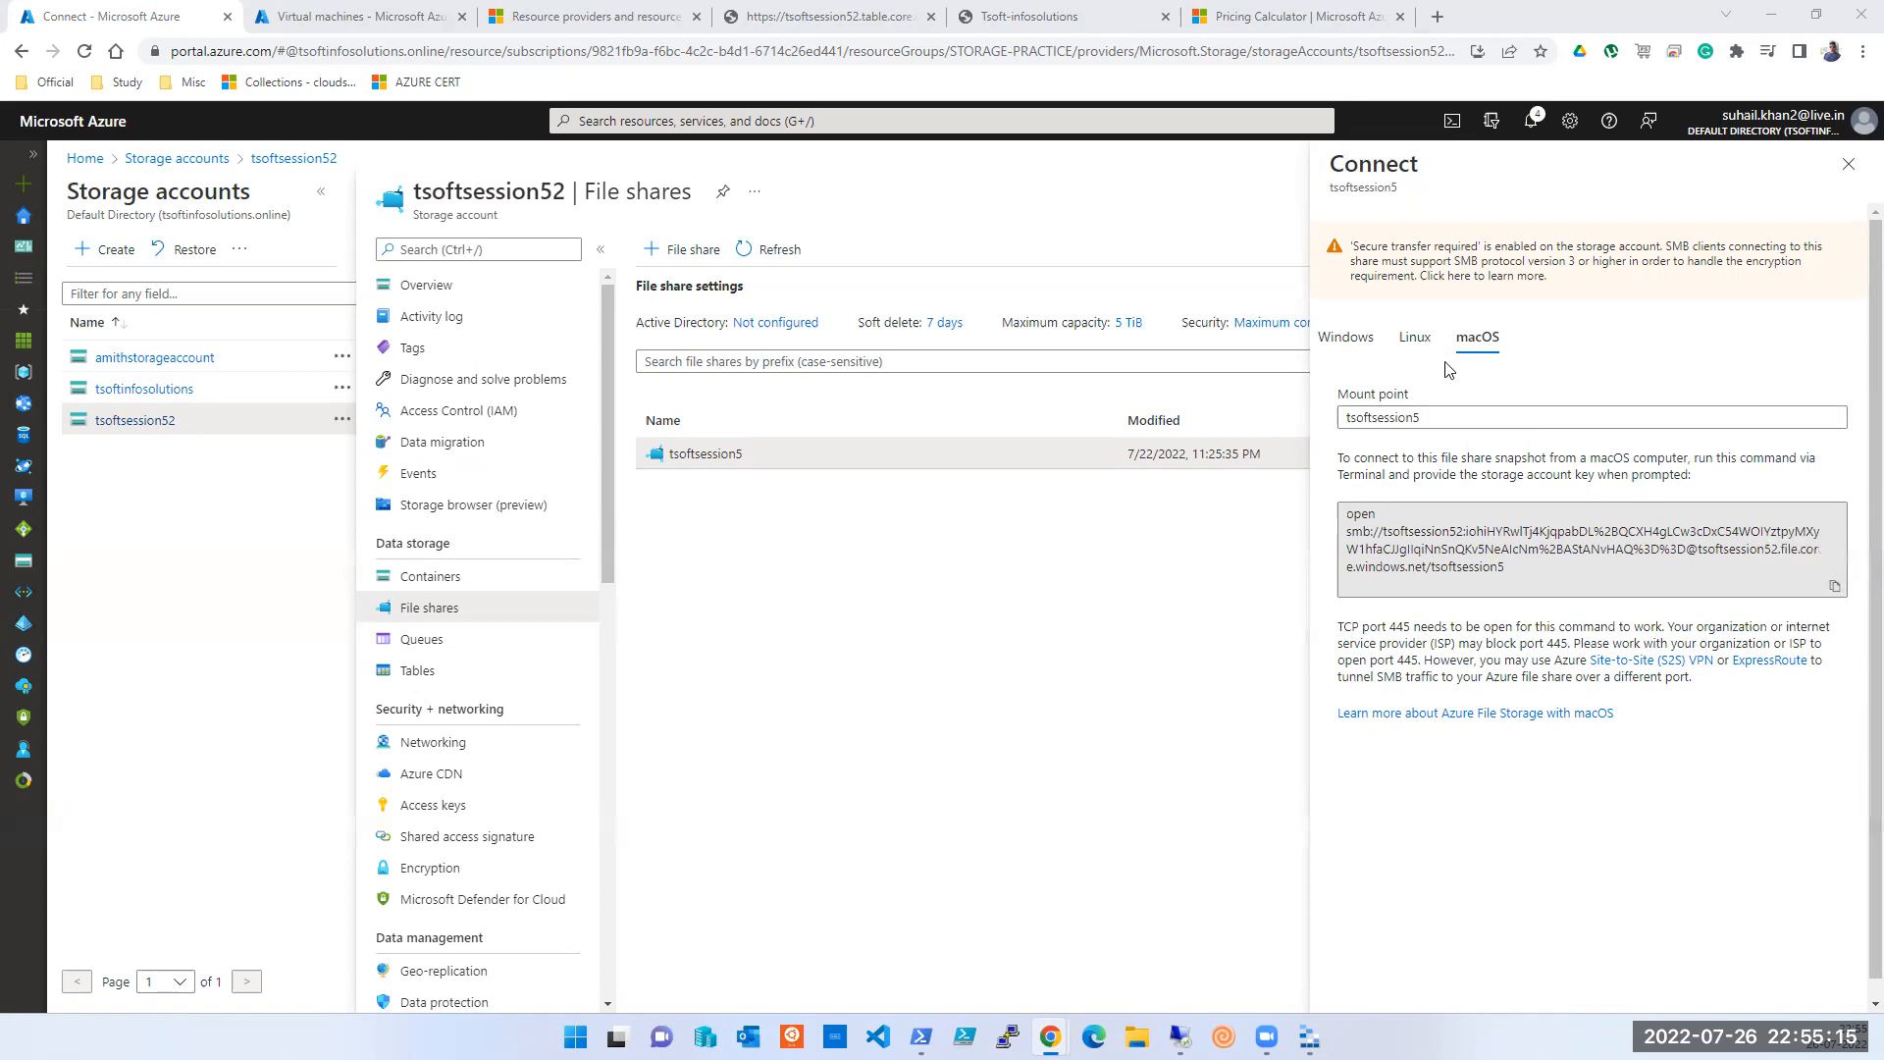
pyautogui.click(1415, 339)
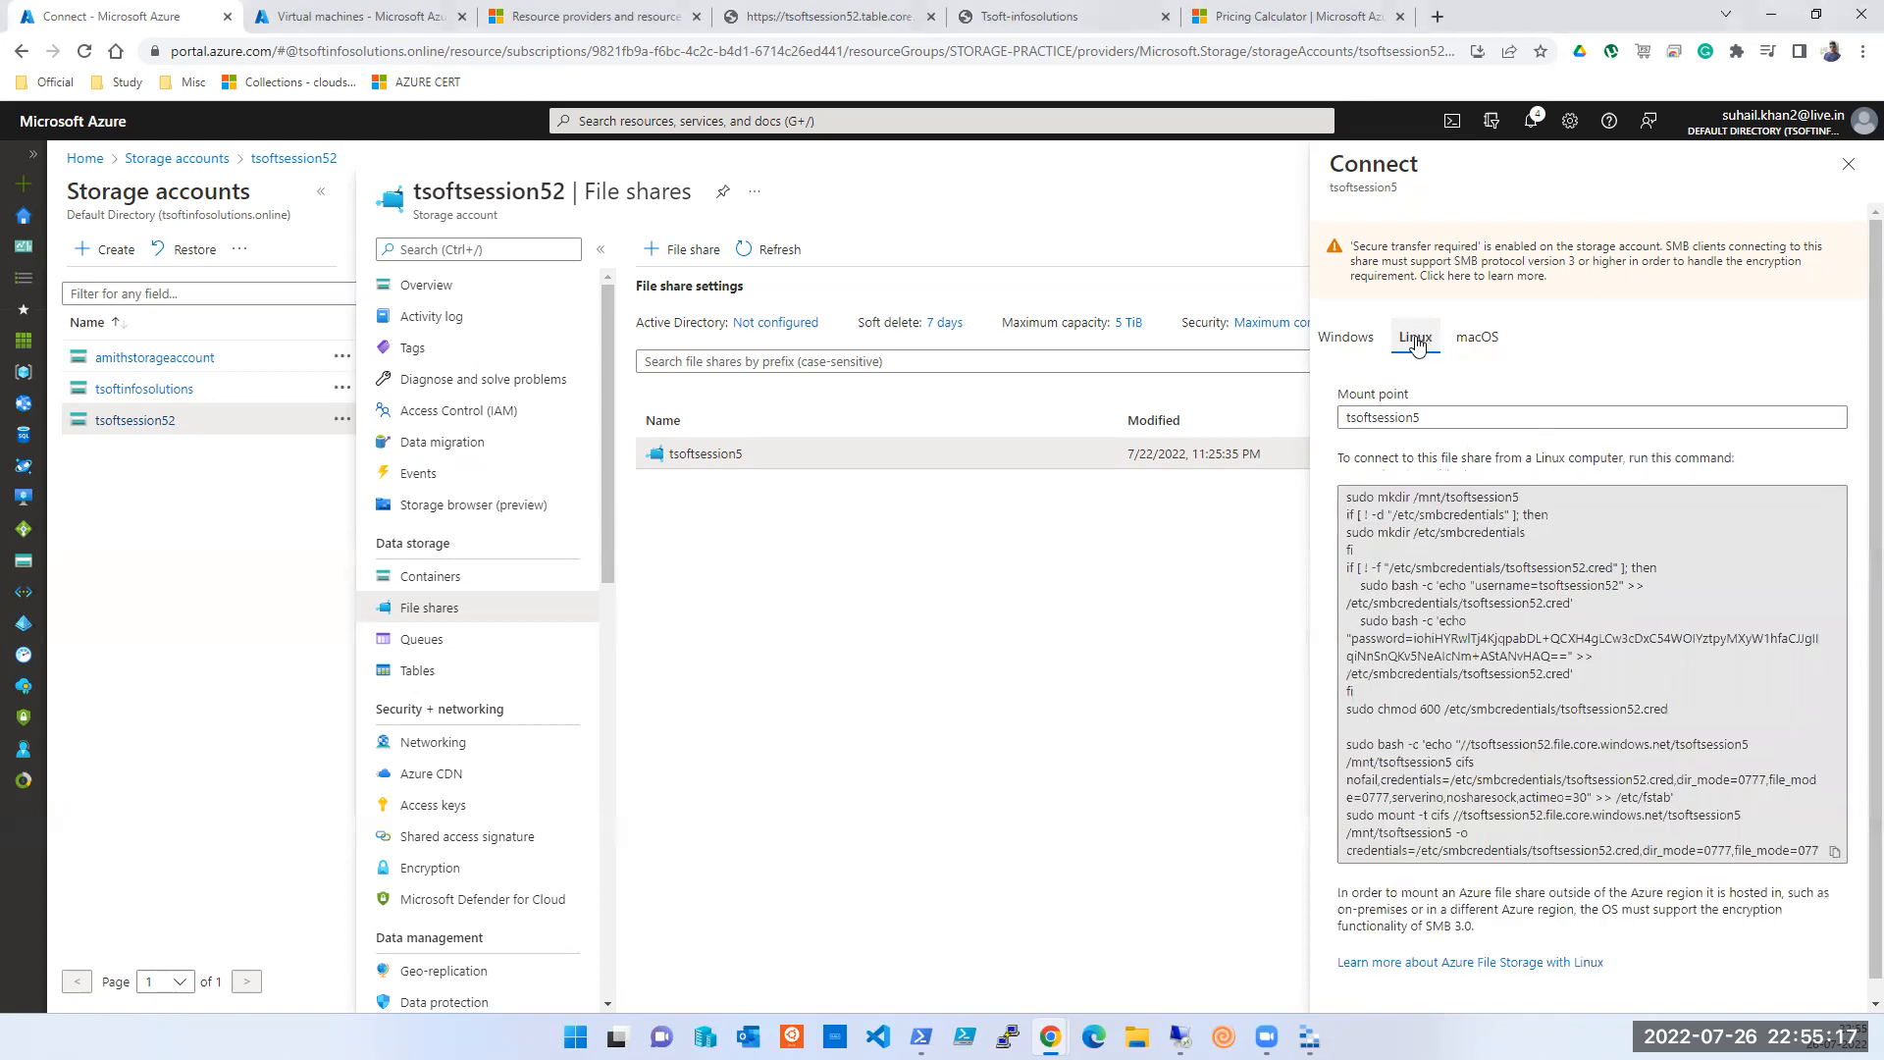
pyautogui.click(1346, 339)
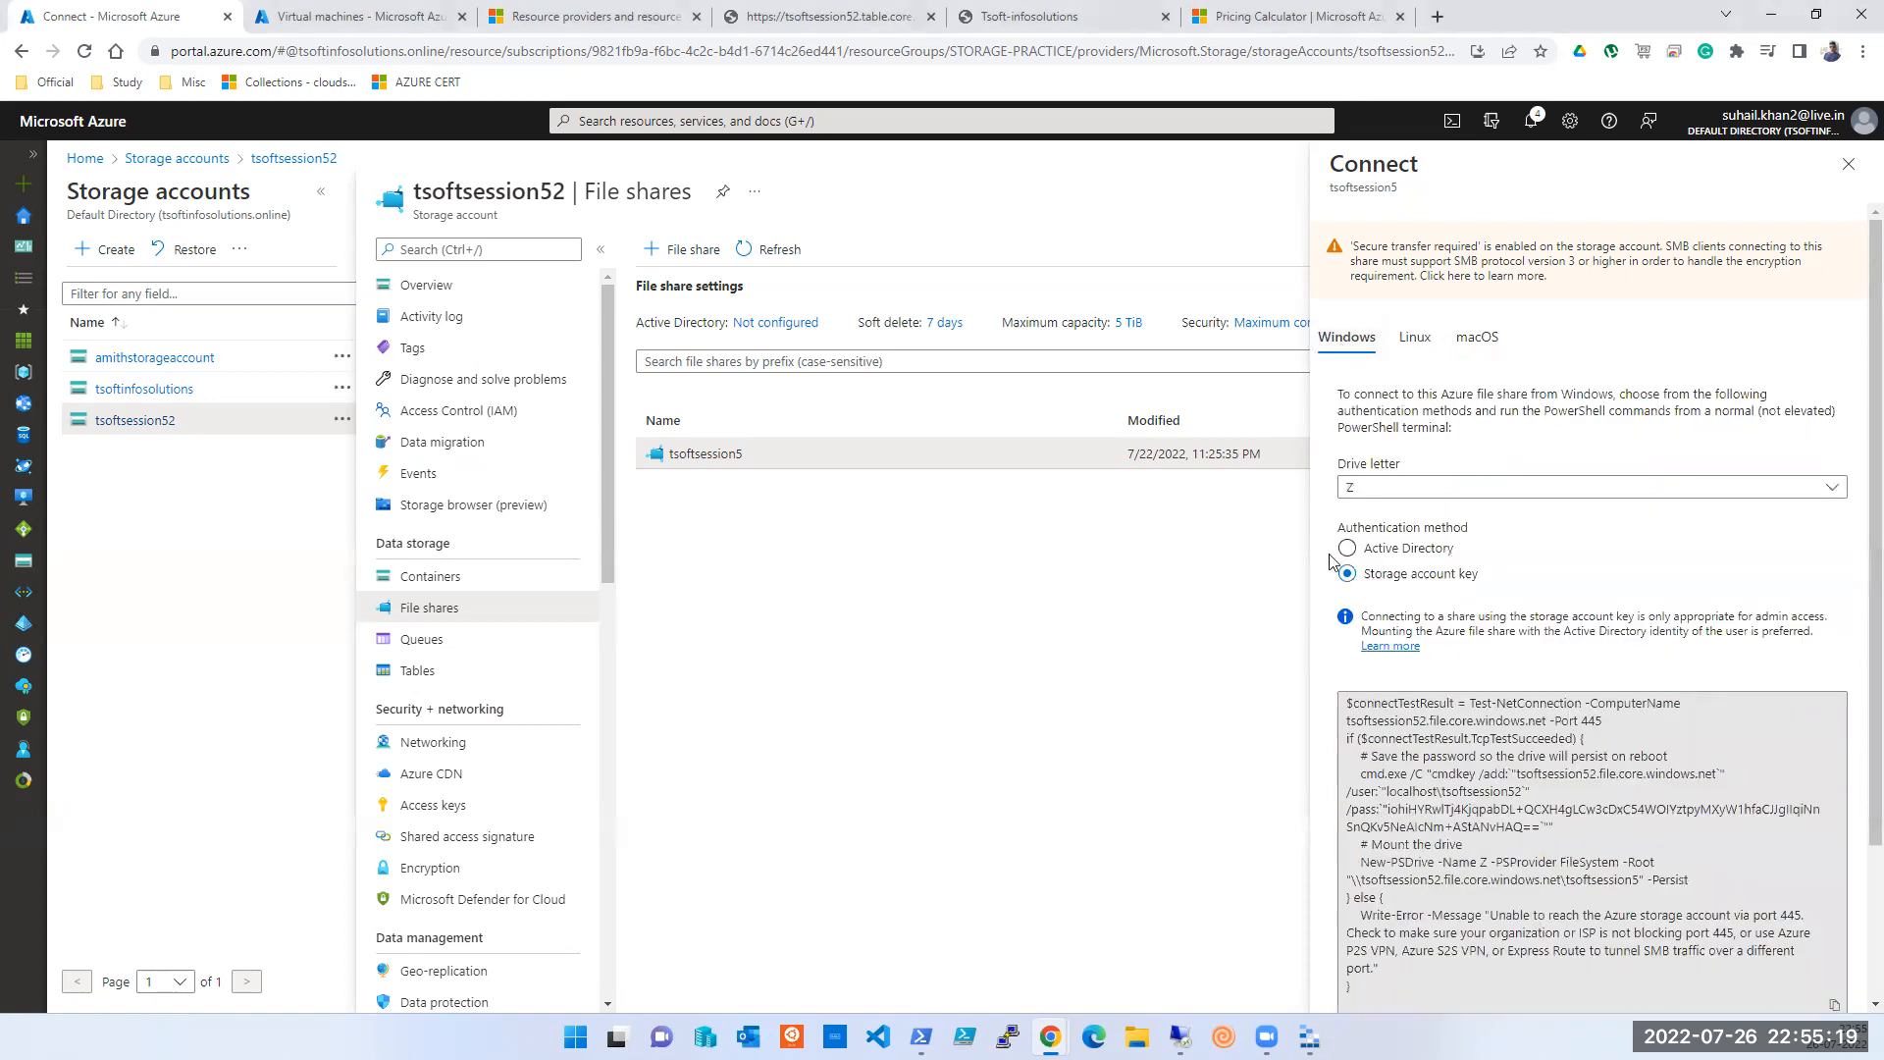
# - Set the drive letter to O and copy the regenerated Windows mount script
pyautogui.scroll(-1, 1332, 562)
pyautogui.click(1397, 390)
pyautogui.click(1366, 617)
pyautogui.click(1834, 907)
pyautogui.click(1181, 1036)
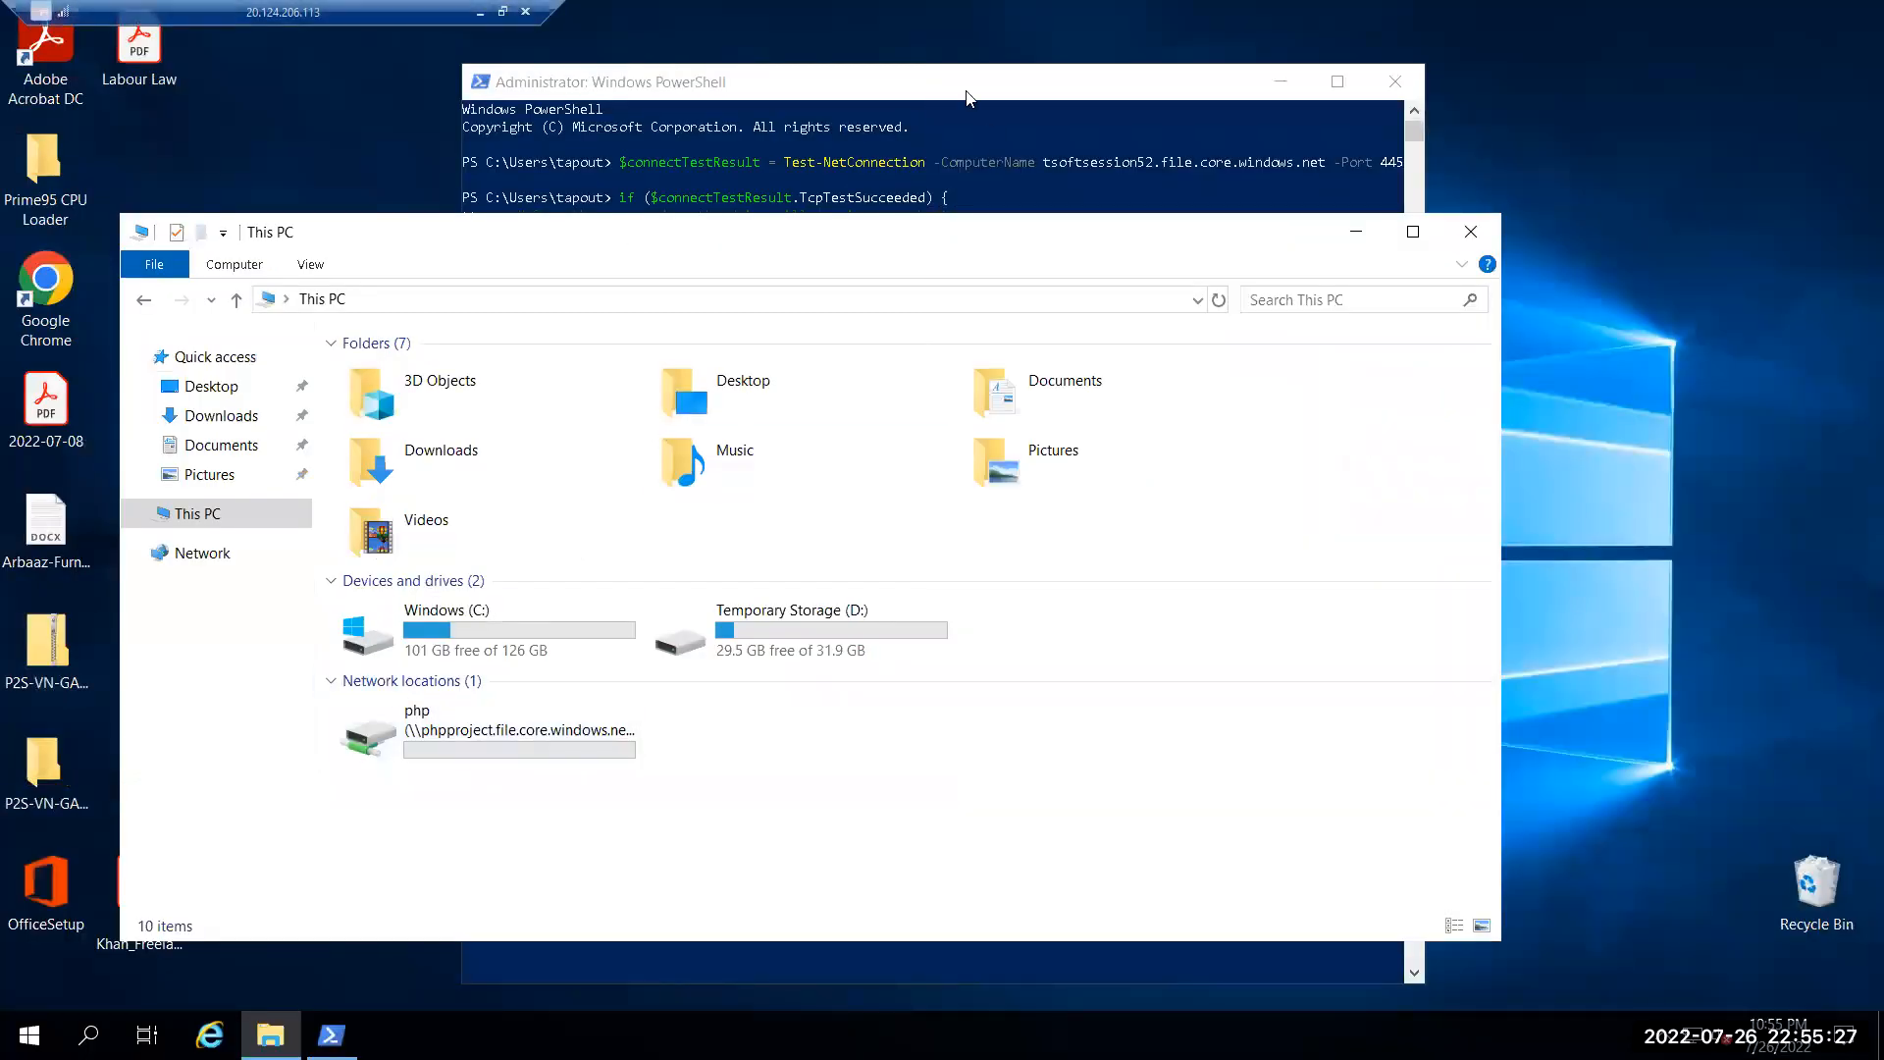
# - Paste and run the drive O mapping script in the VM's PowerShell
pyautogui.click(967, 97)
pyautogui.rightClick(852, 724)
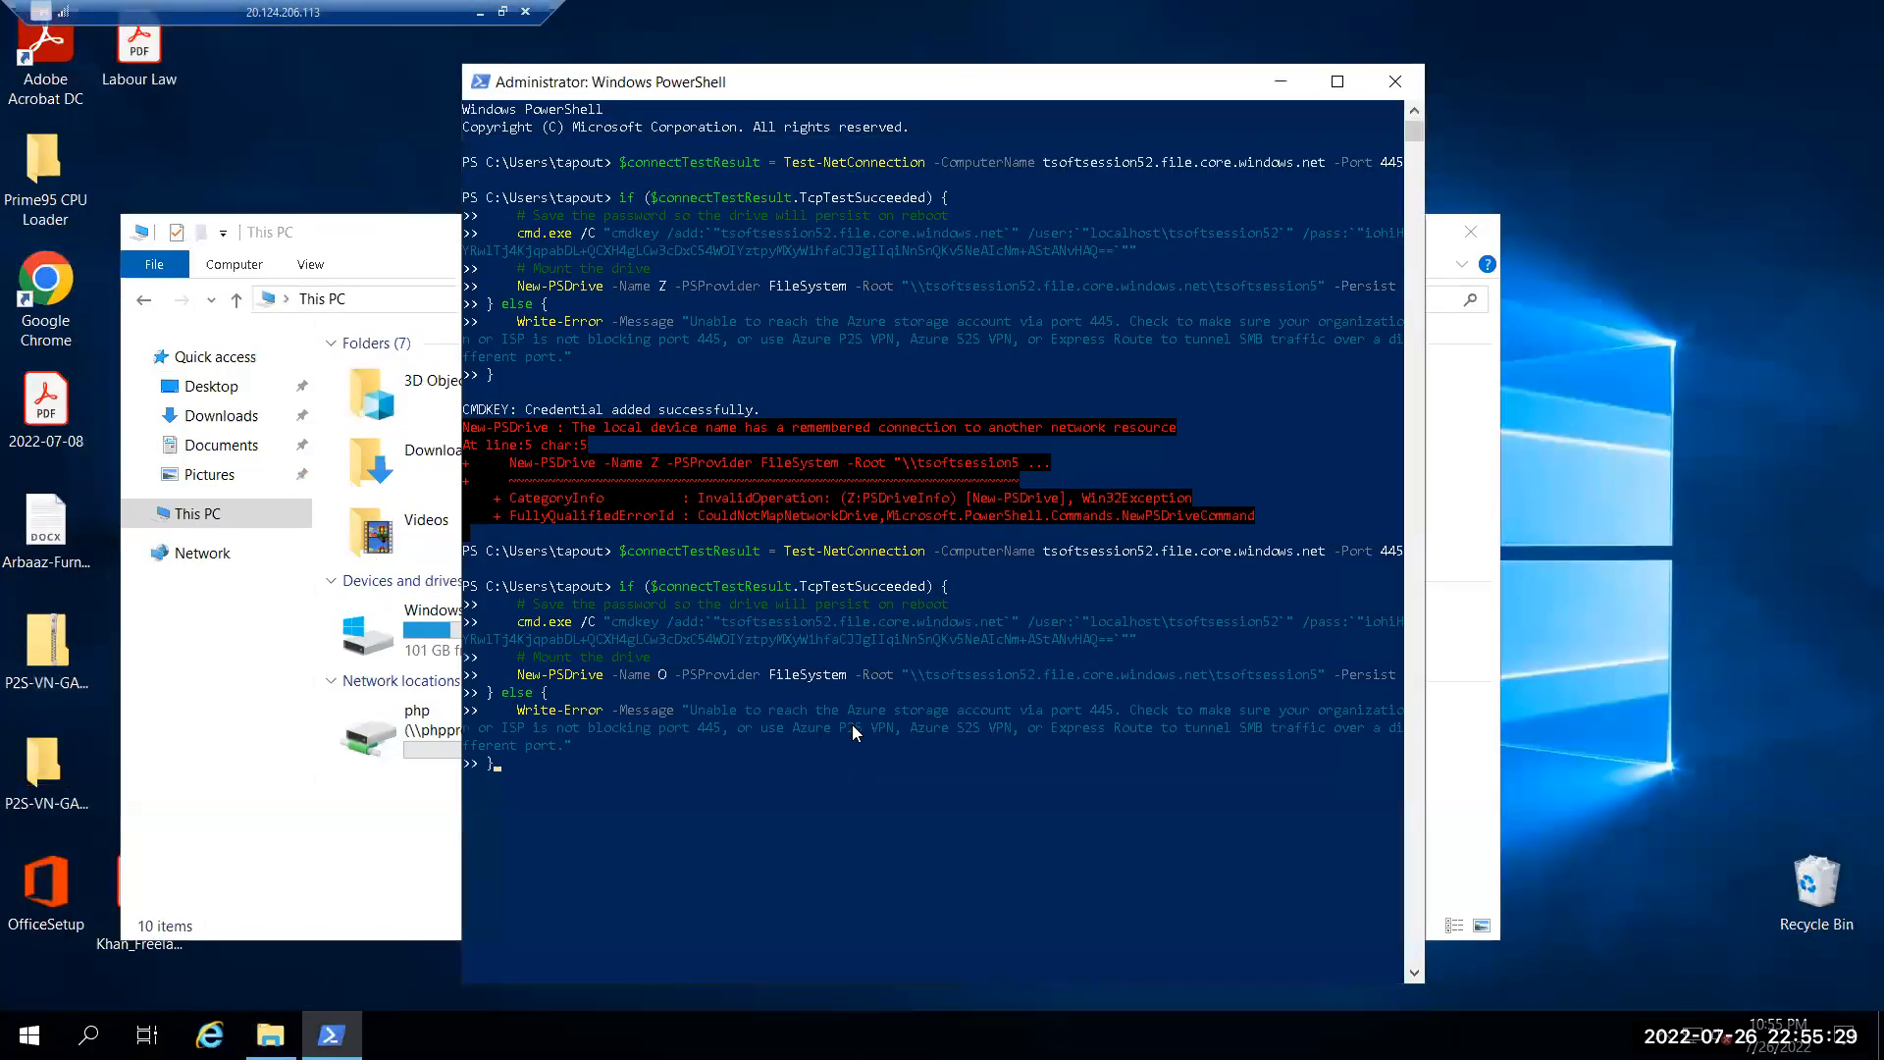
pyautogui.press('Return')
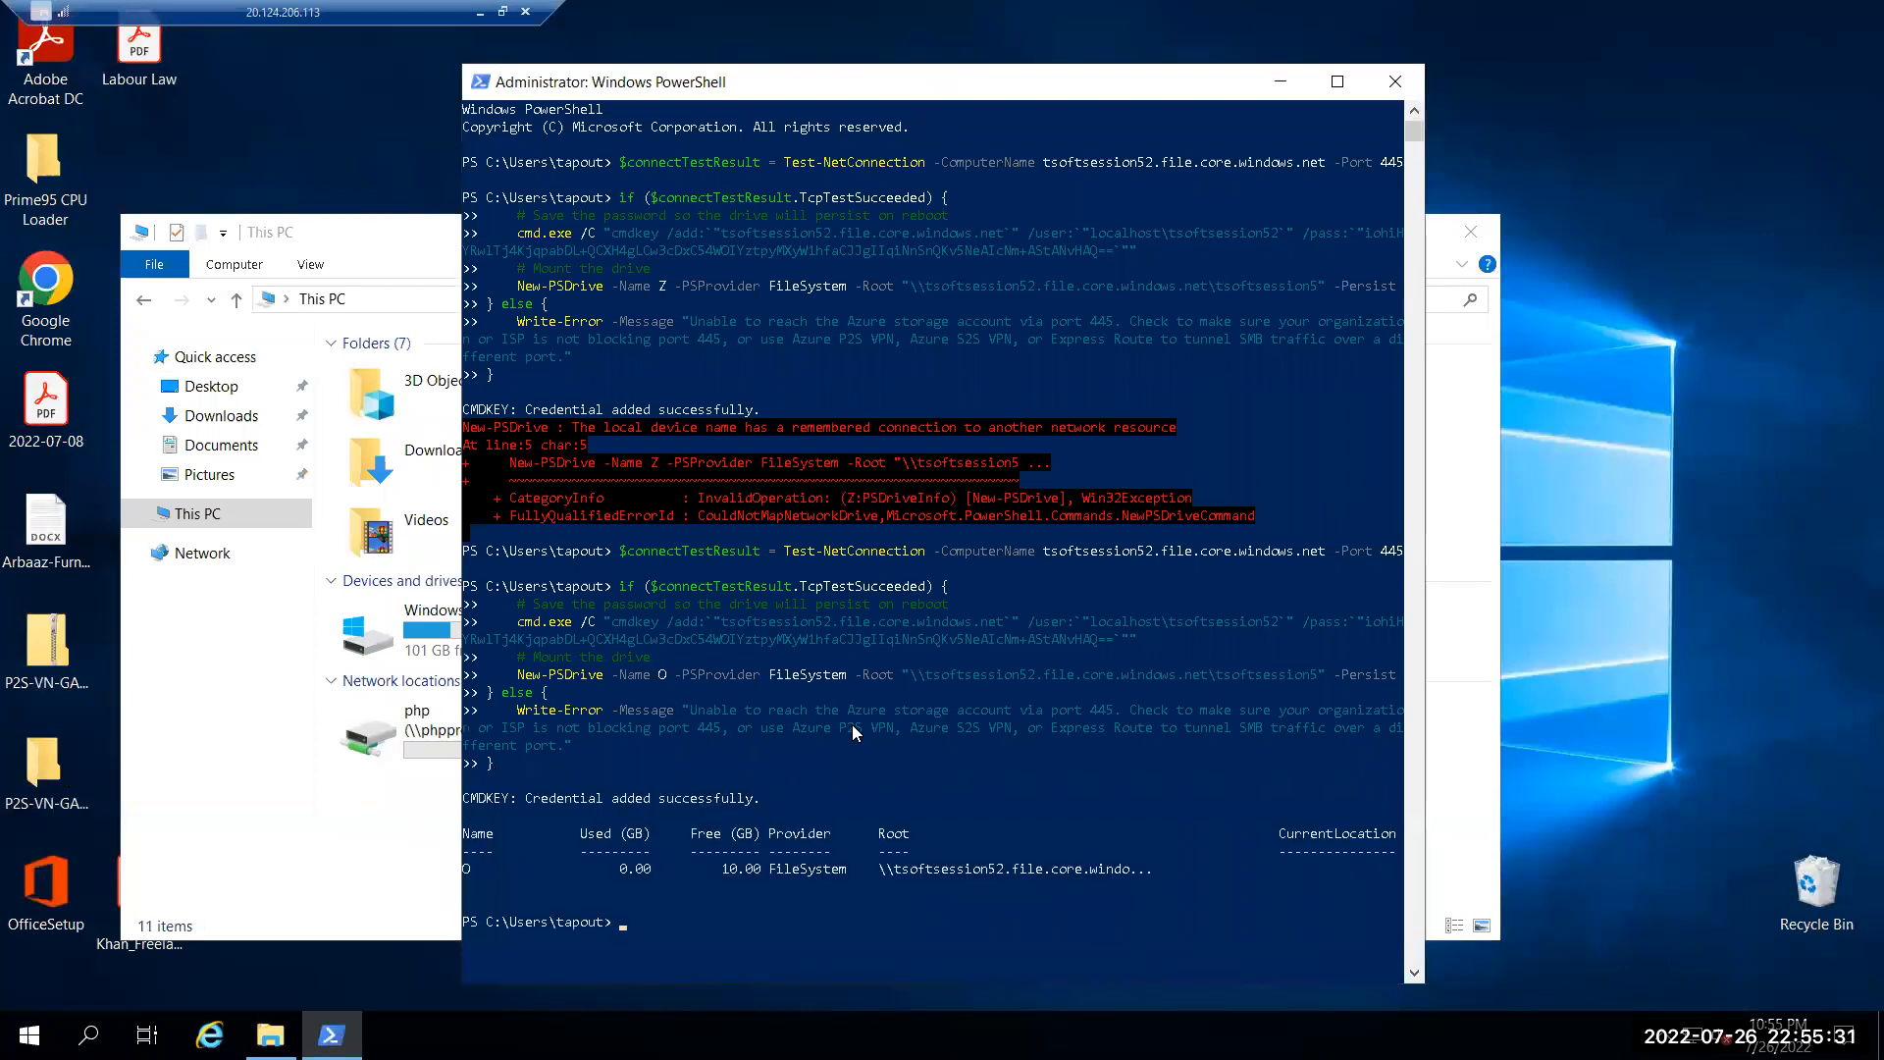
# - Open the tsoftsession5 (O:) drive and copy the Labour Law PDF into it from the desktop
pyautogui.click(419, 255)
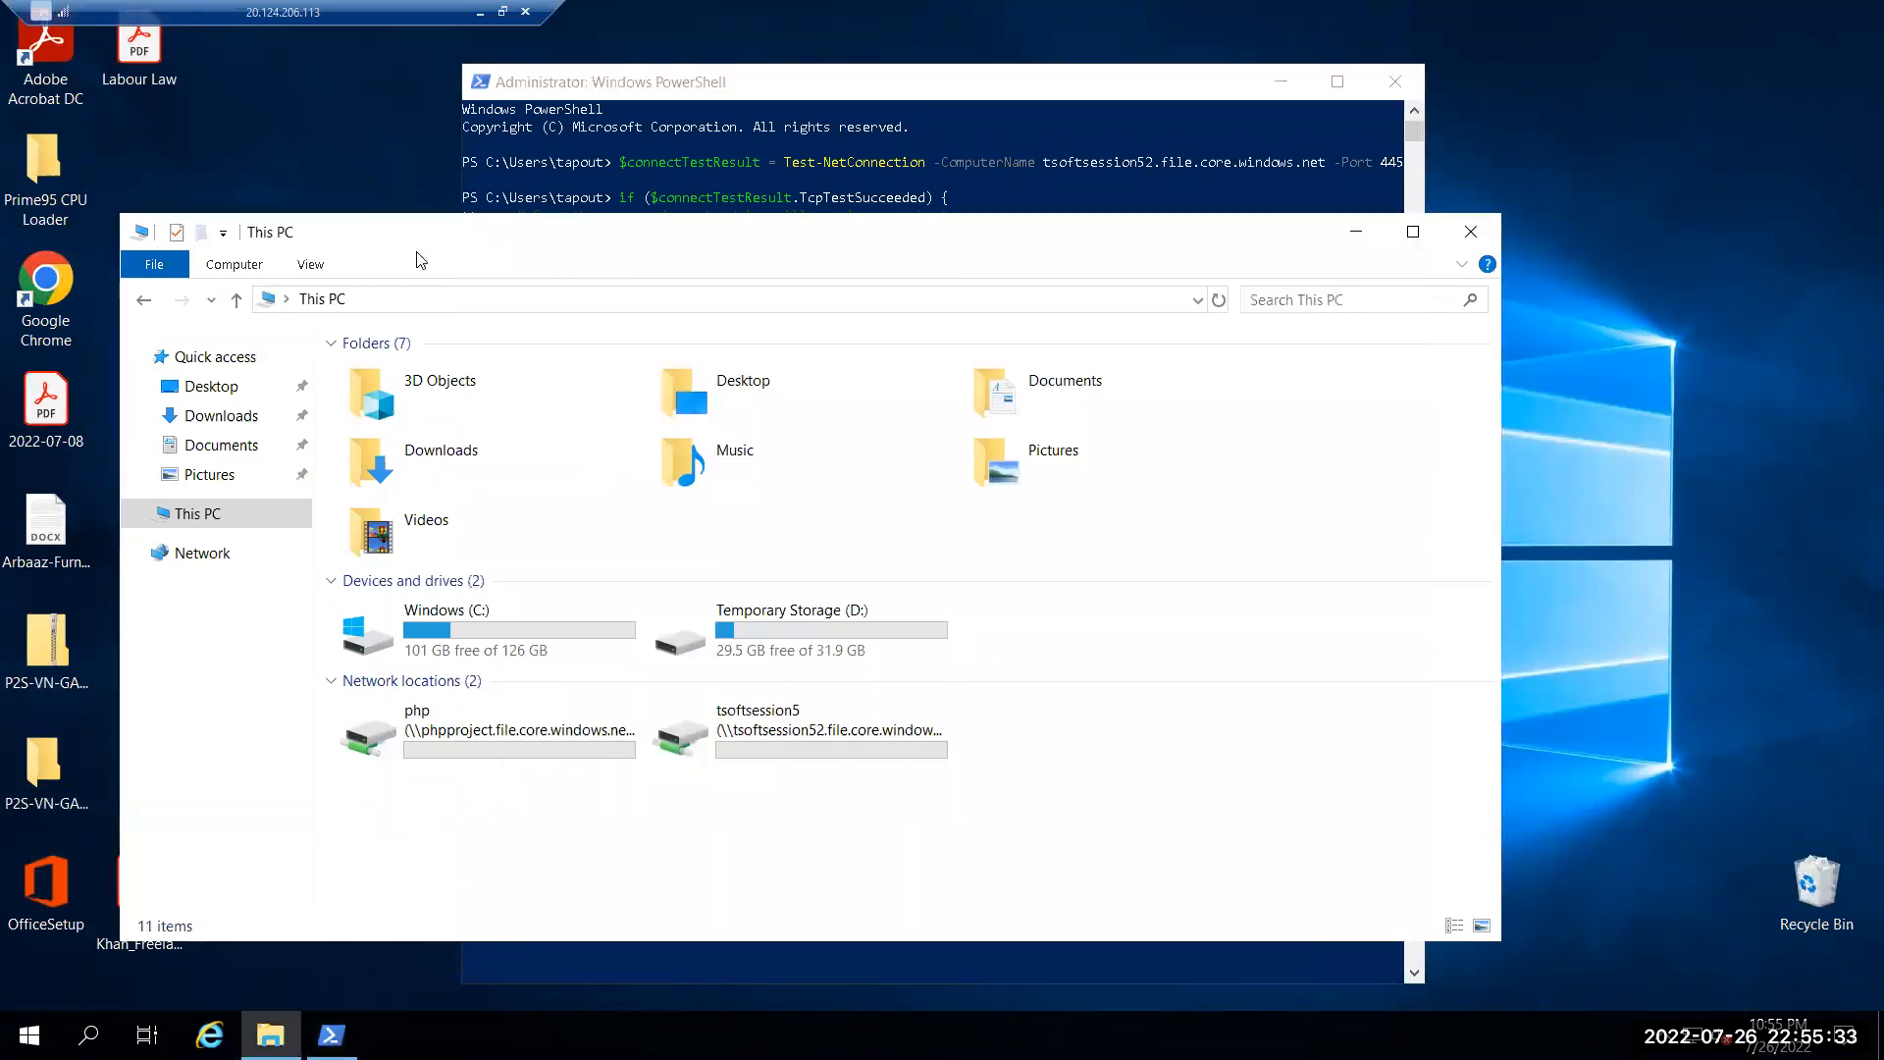
pyautogui.doubleClick(834, 762)
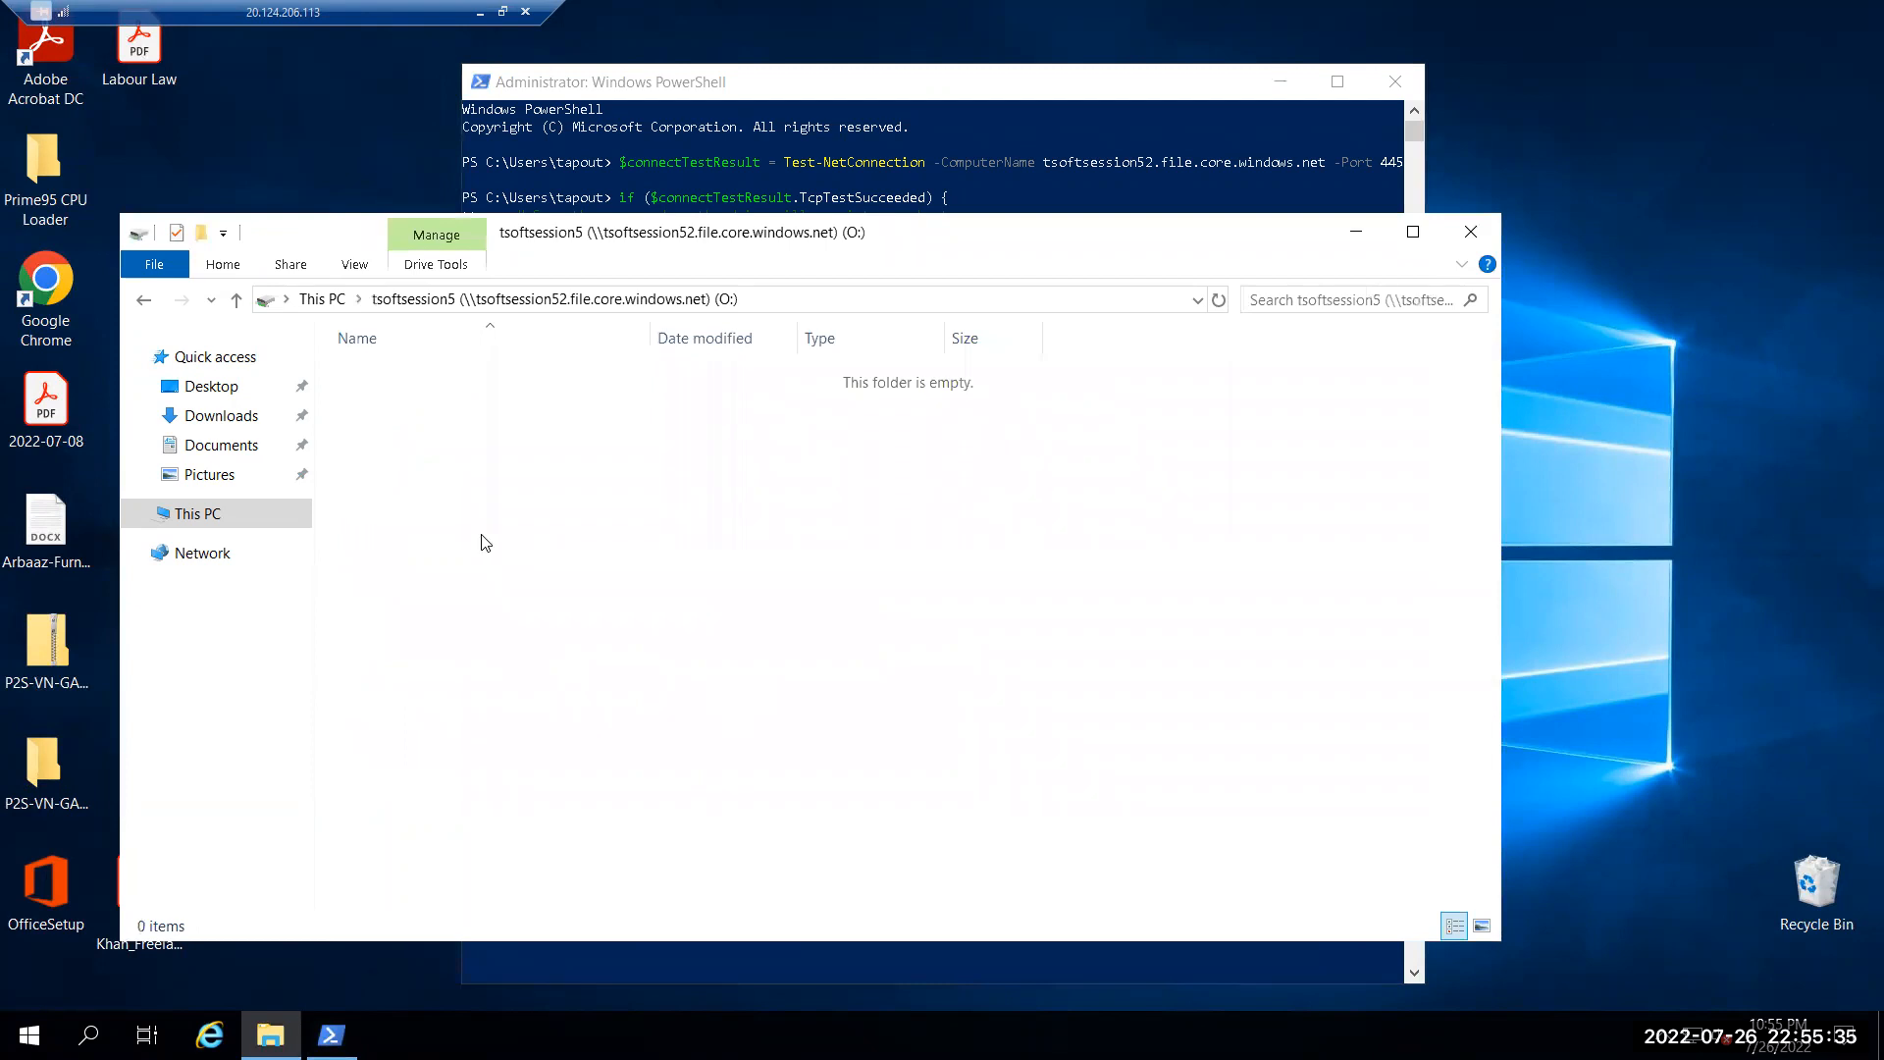
pyautogui.moveTo(142, 69); pyautogui.dragTo(665, 501)
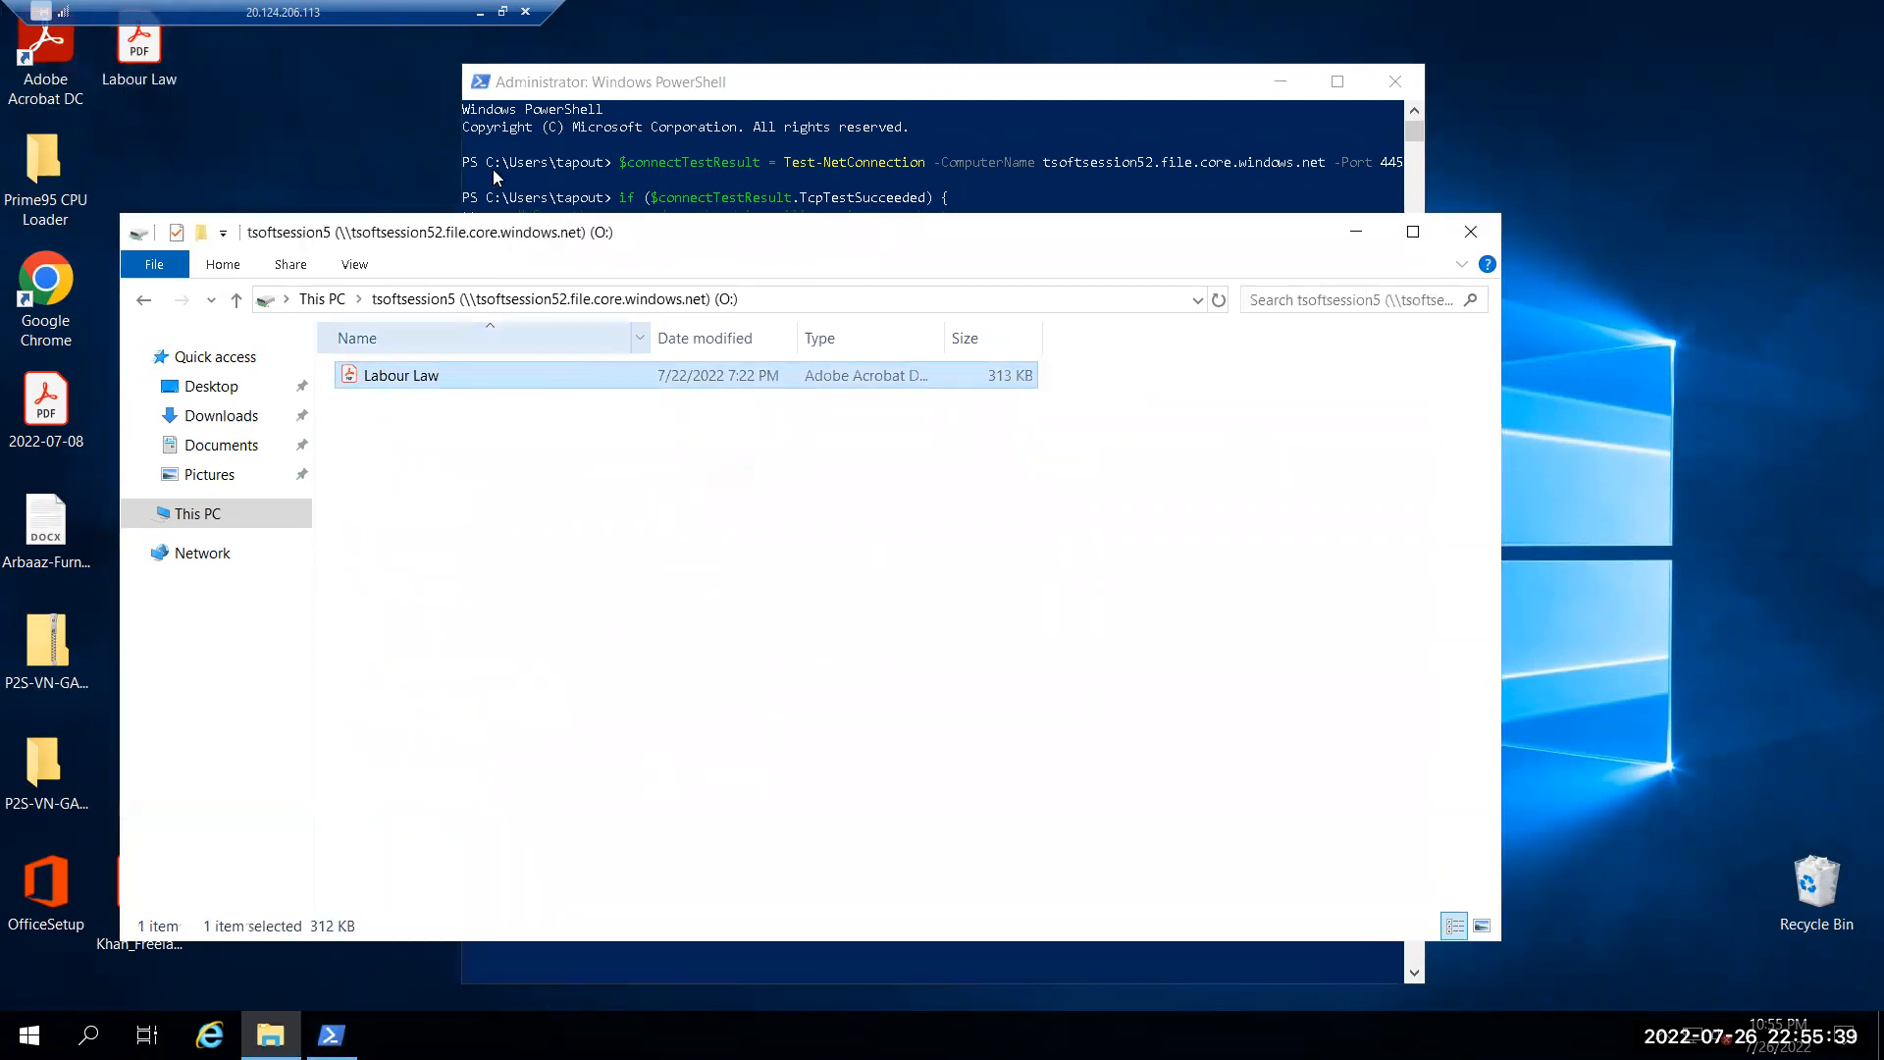
pyautogui.click(480, 13)
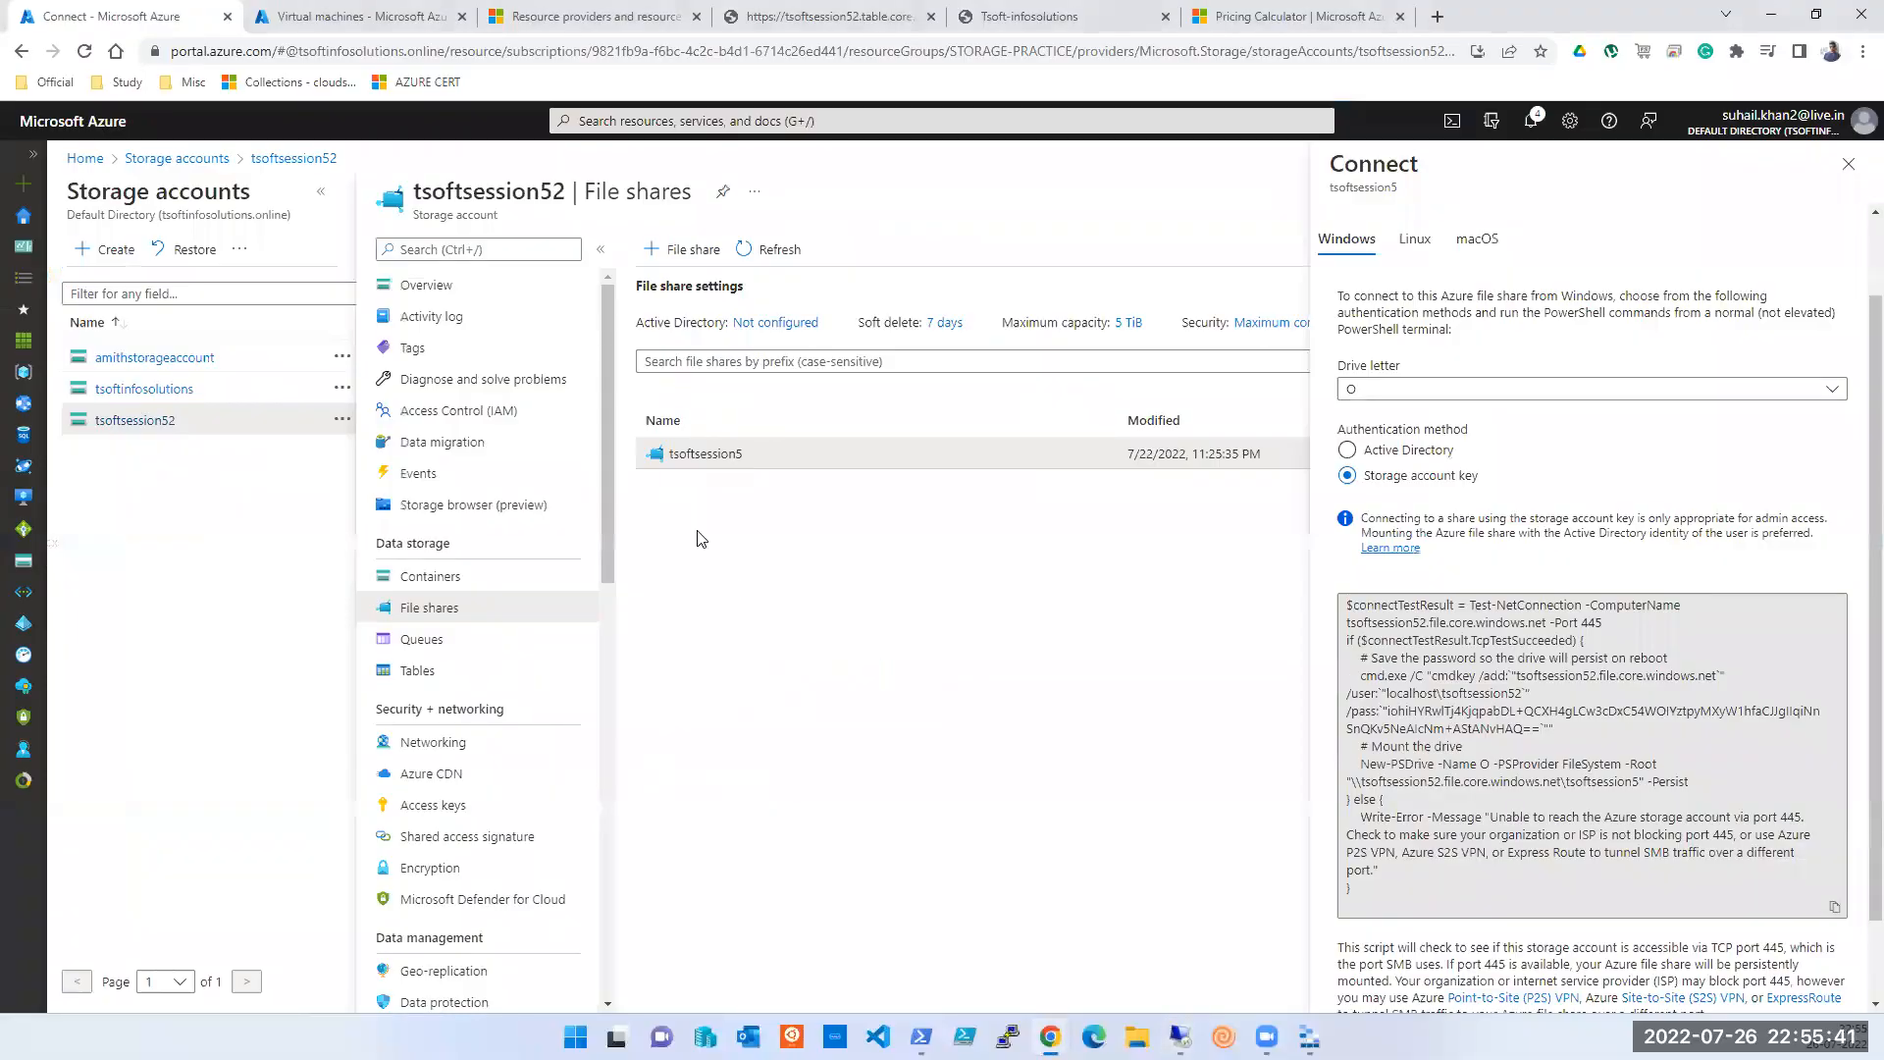
# - Confirm Labour Law.pdf is in the tsoftsession5 file share, then go back to Azure Home
pyautogui.click(694, 459)
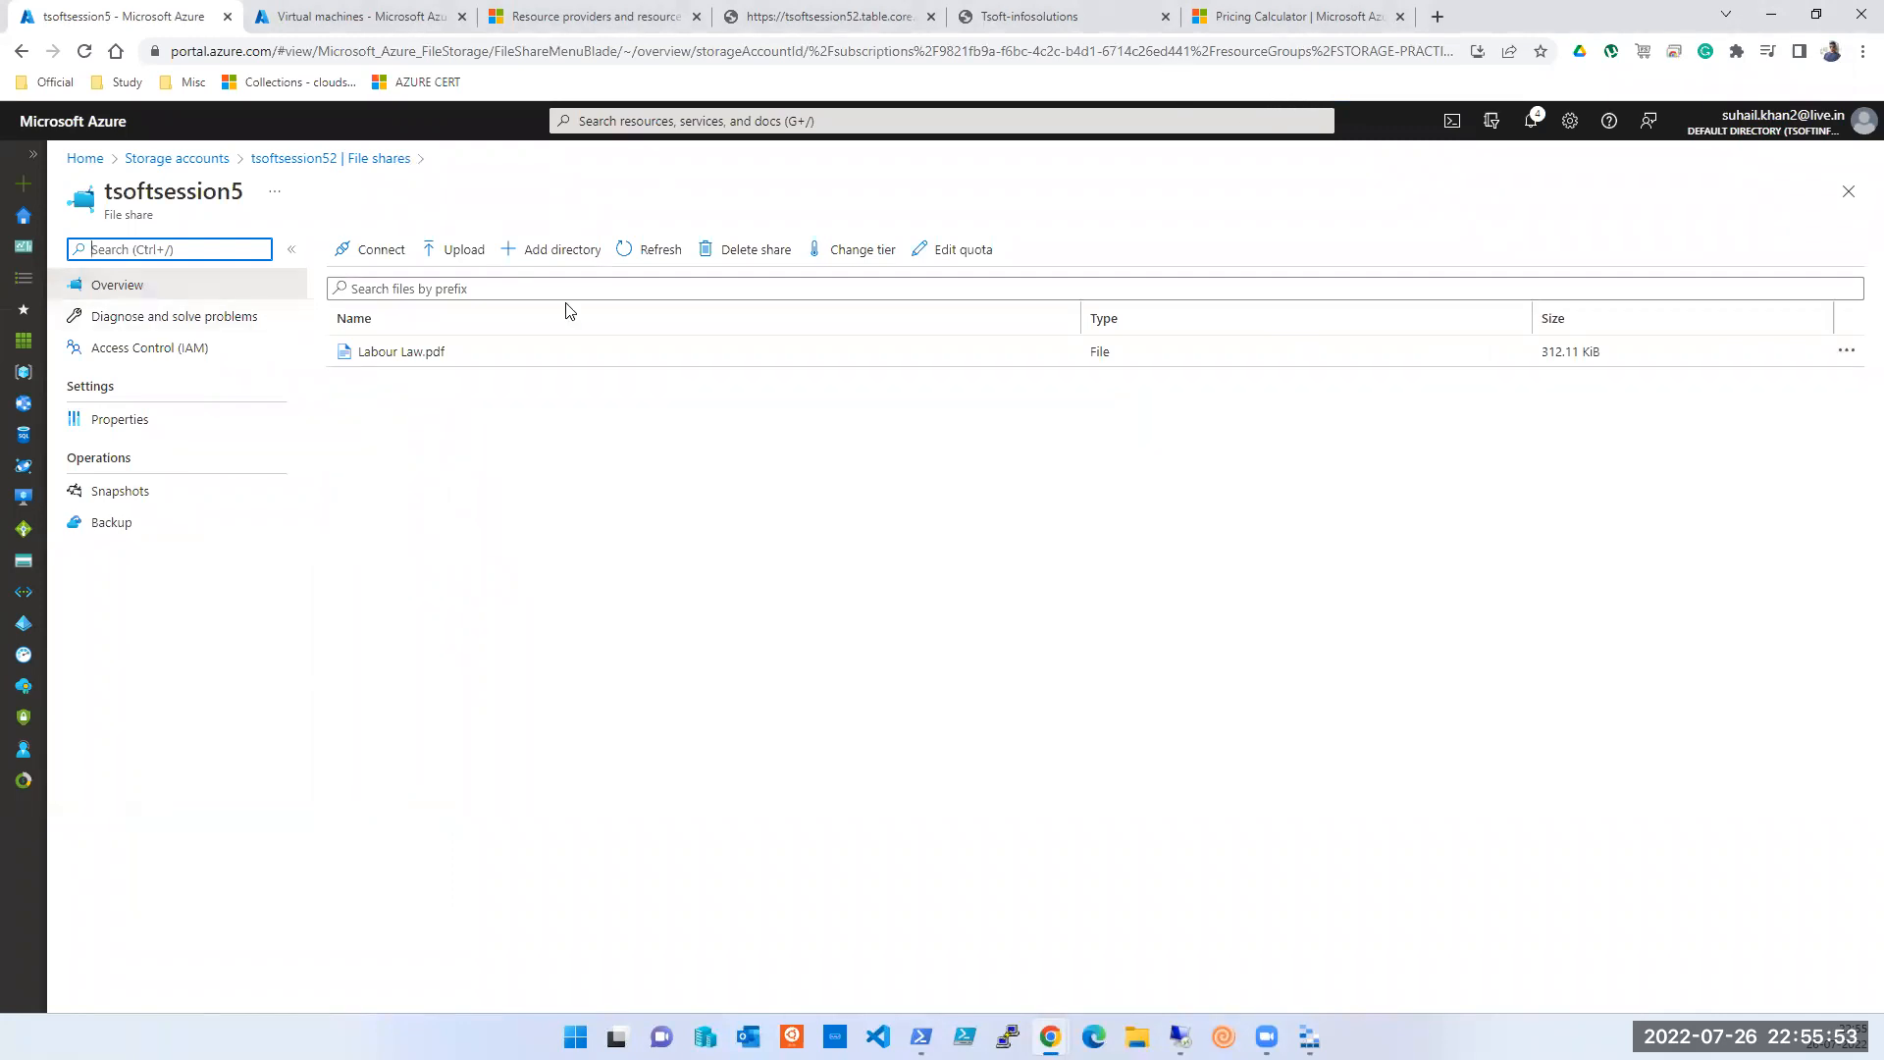
pyautogui.click(203, 163)
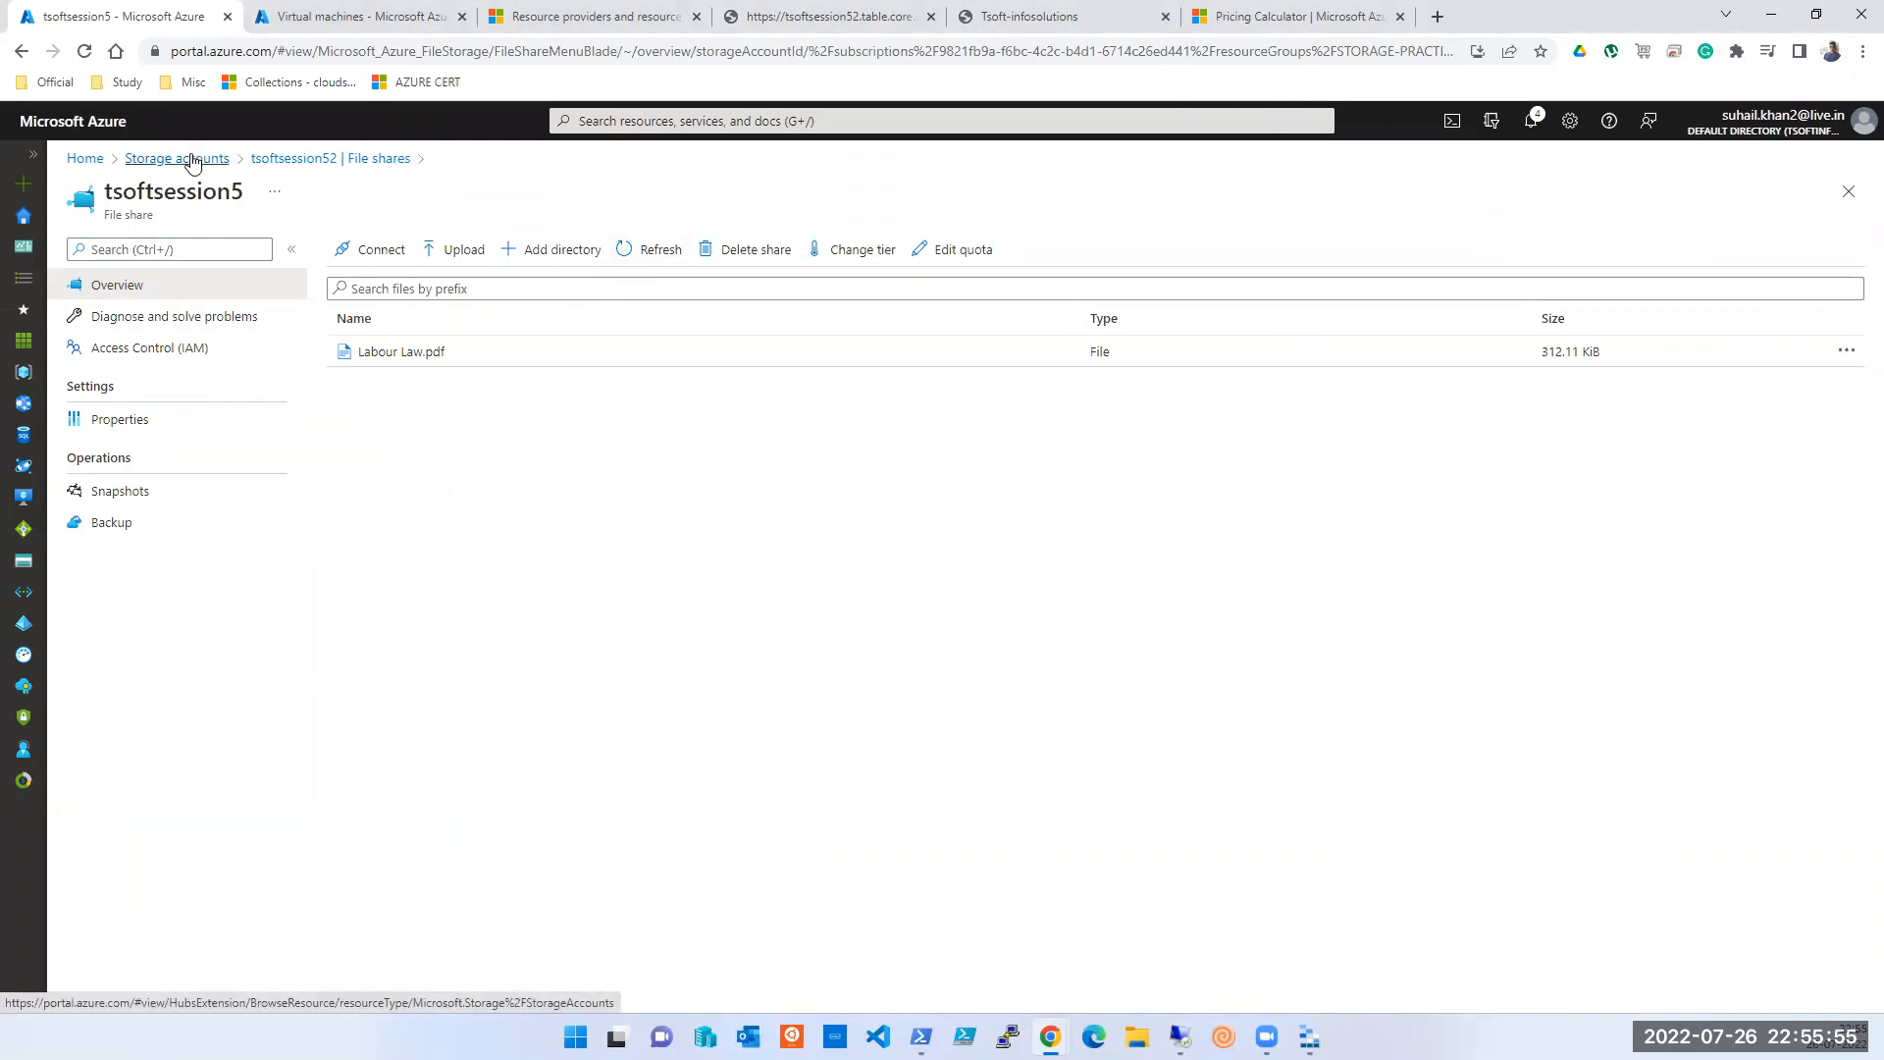
pyautogui.click(84, 158)
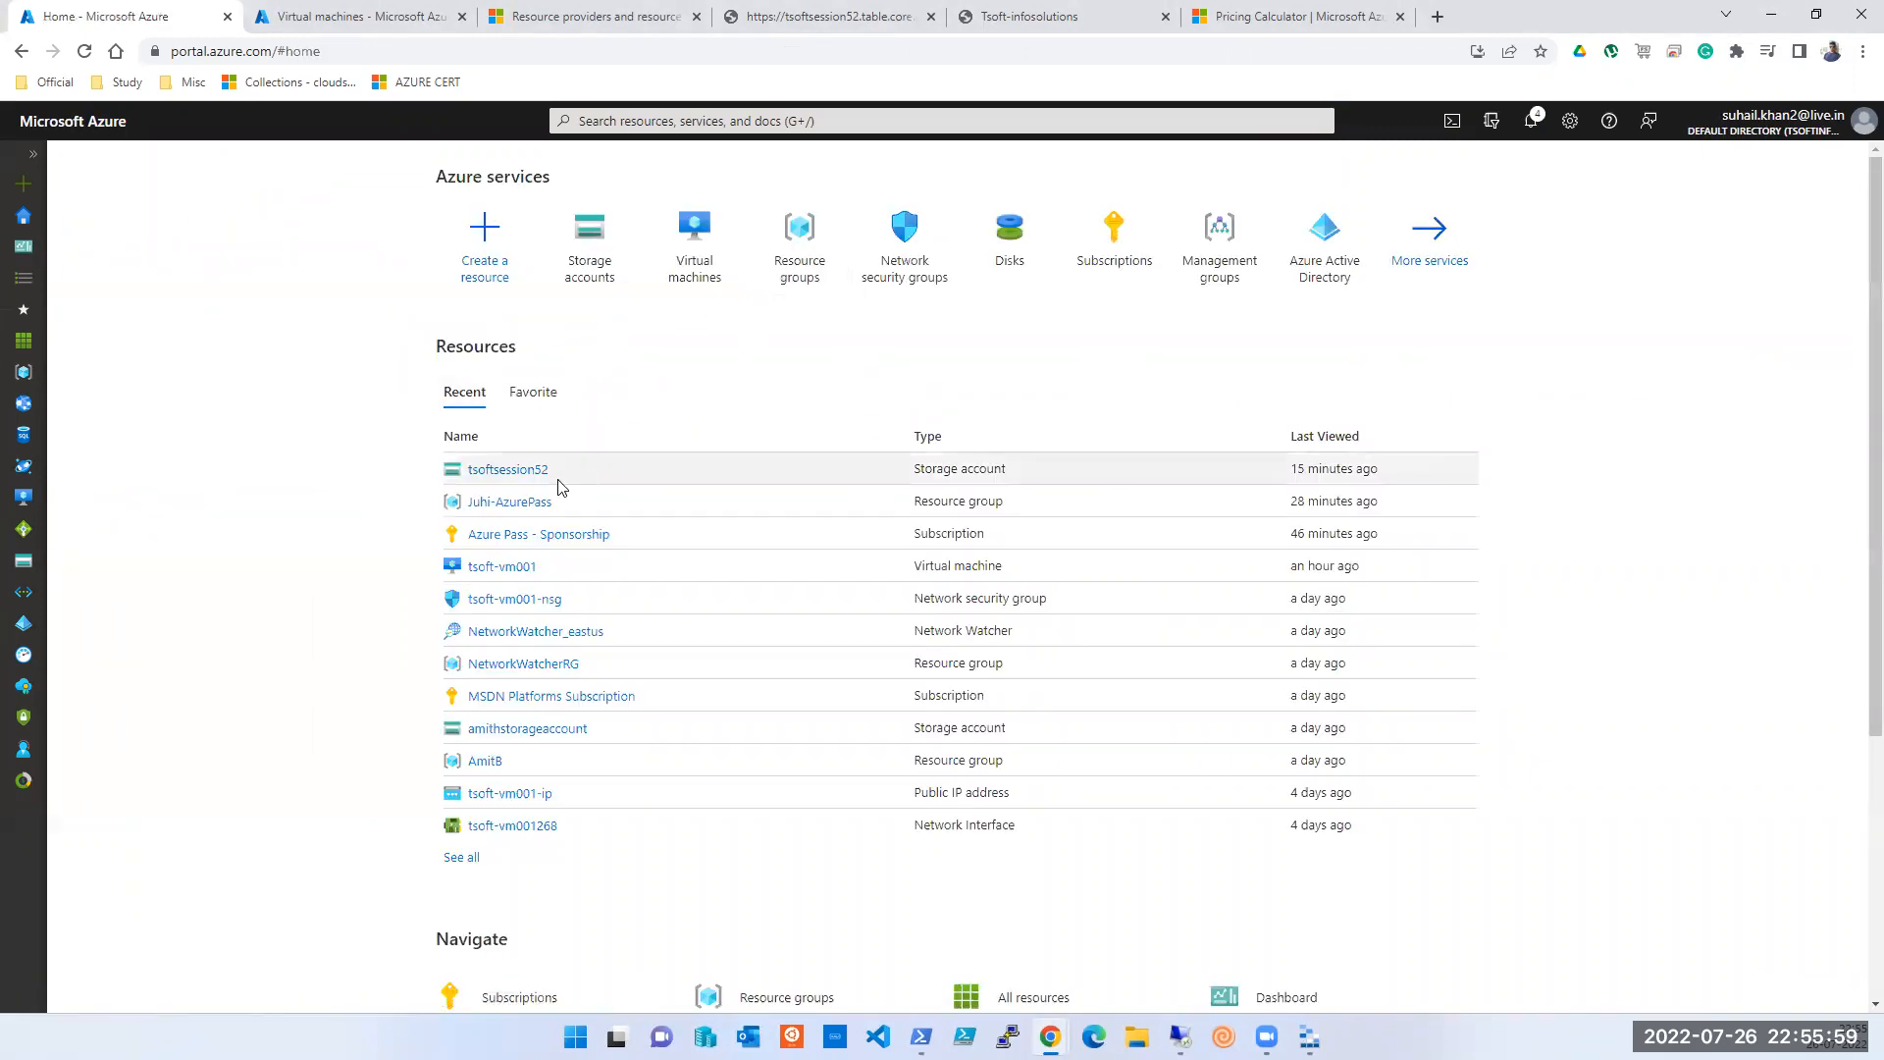
# - Open the tsoftsession52 storage account's Containers list
pyautogui.click(527, 481)
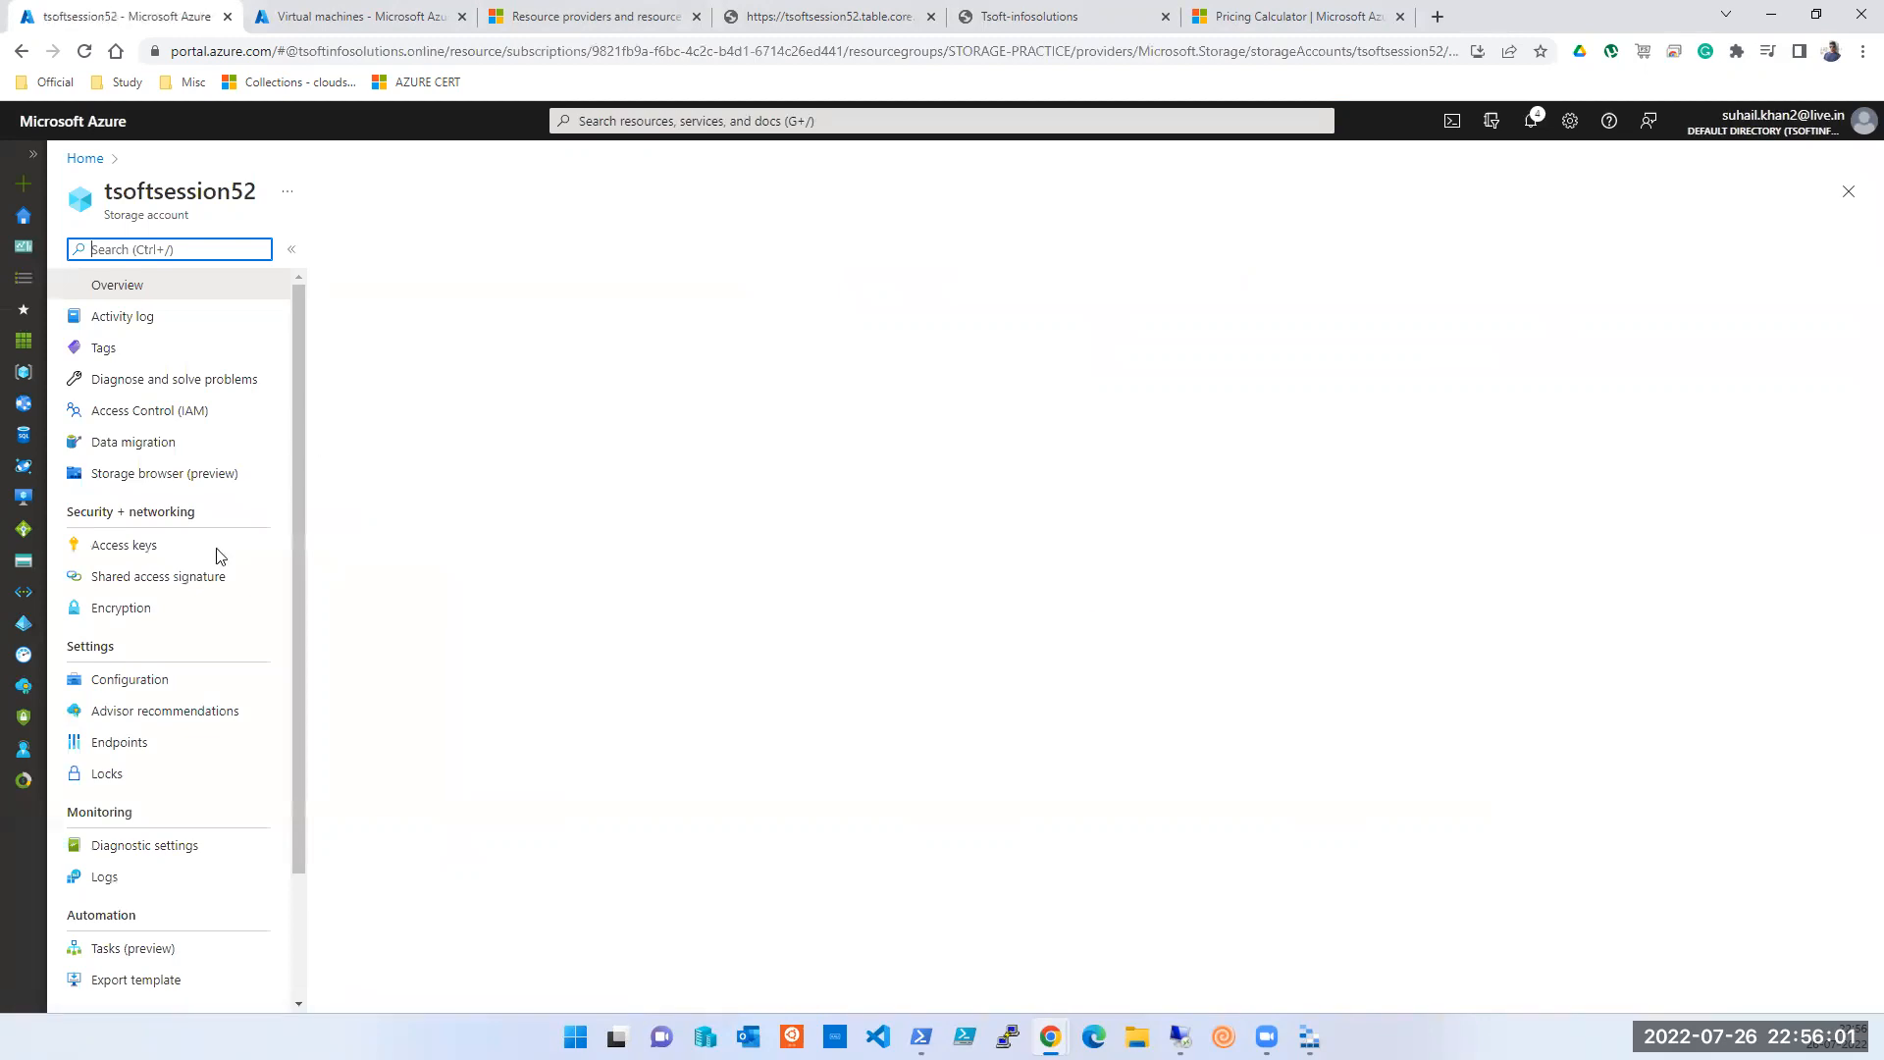
pyautogui.scroll(-1, 199, 566)
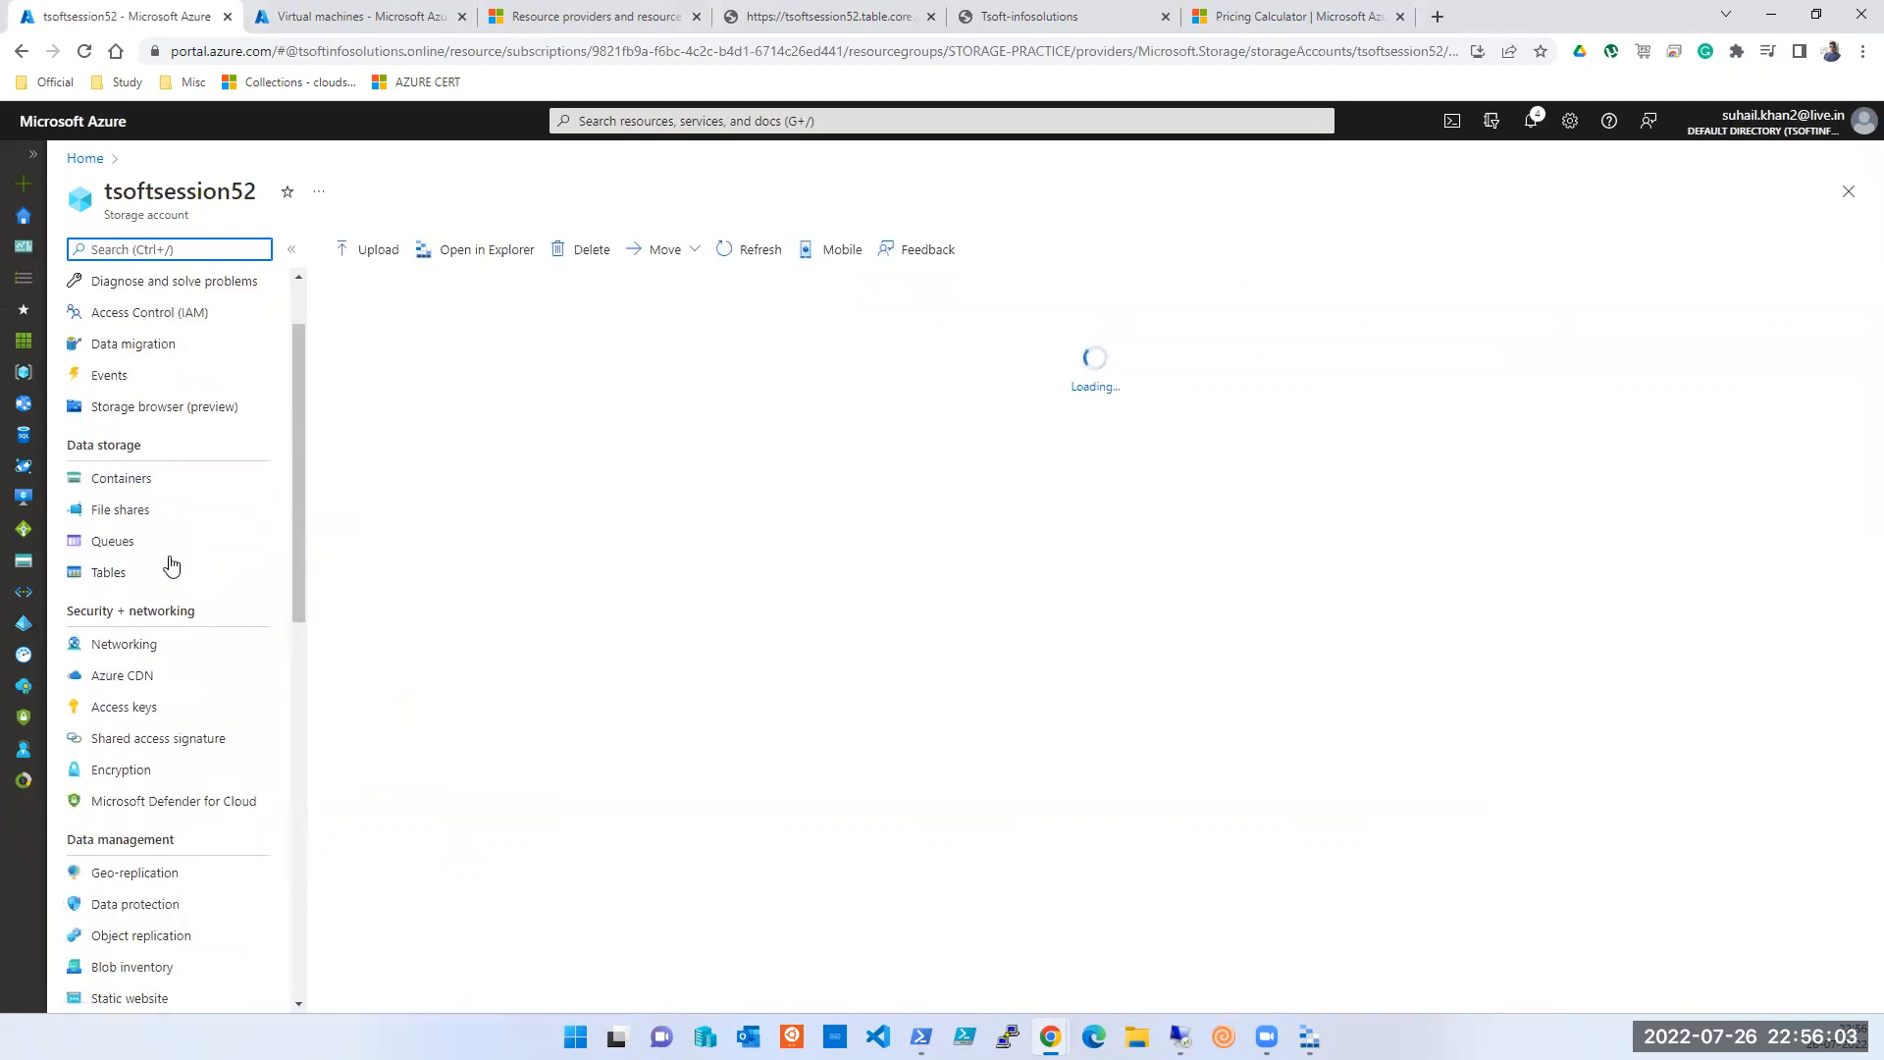
pyautogui.click(126, 481)
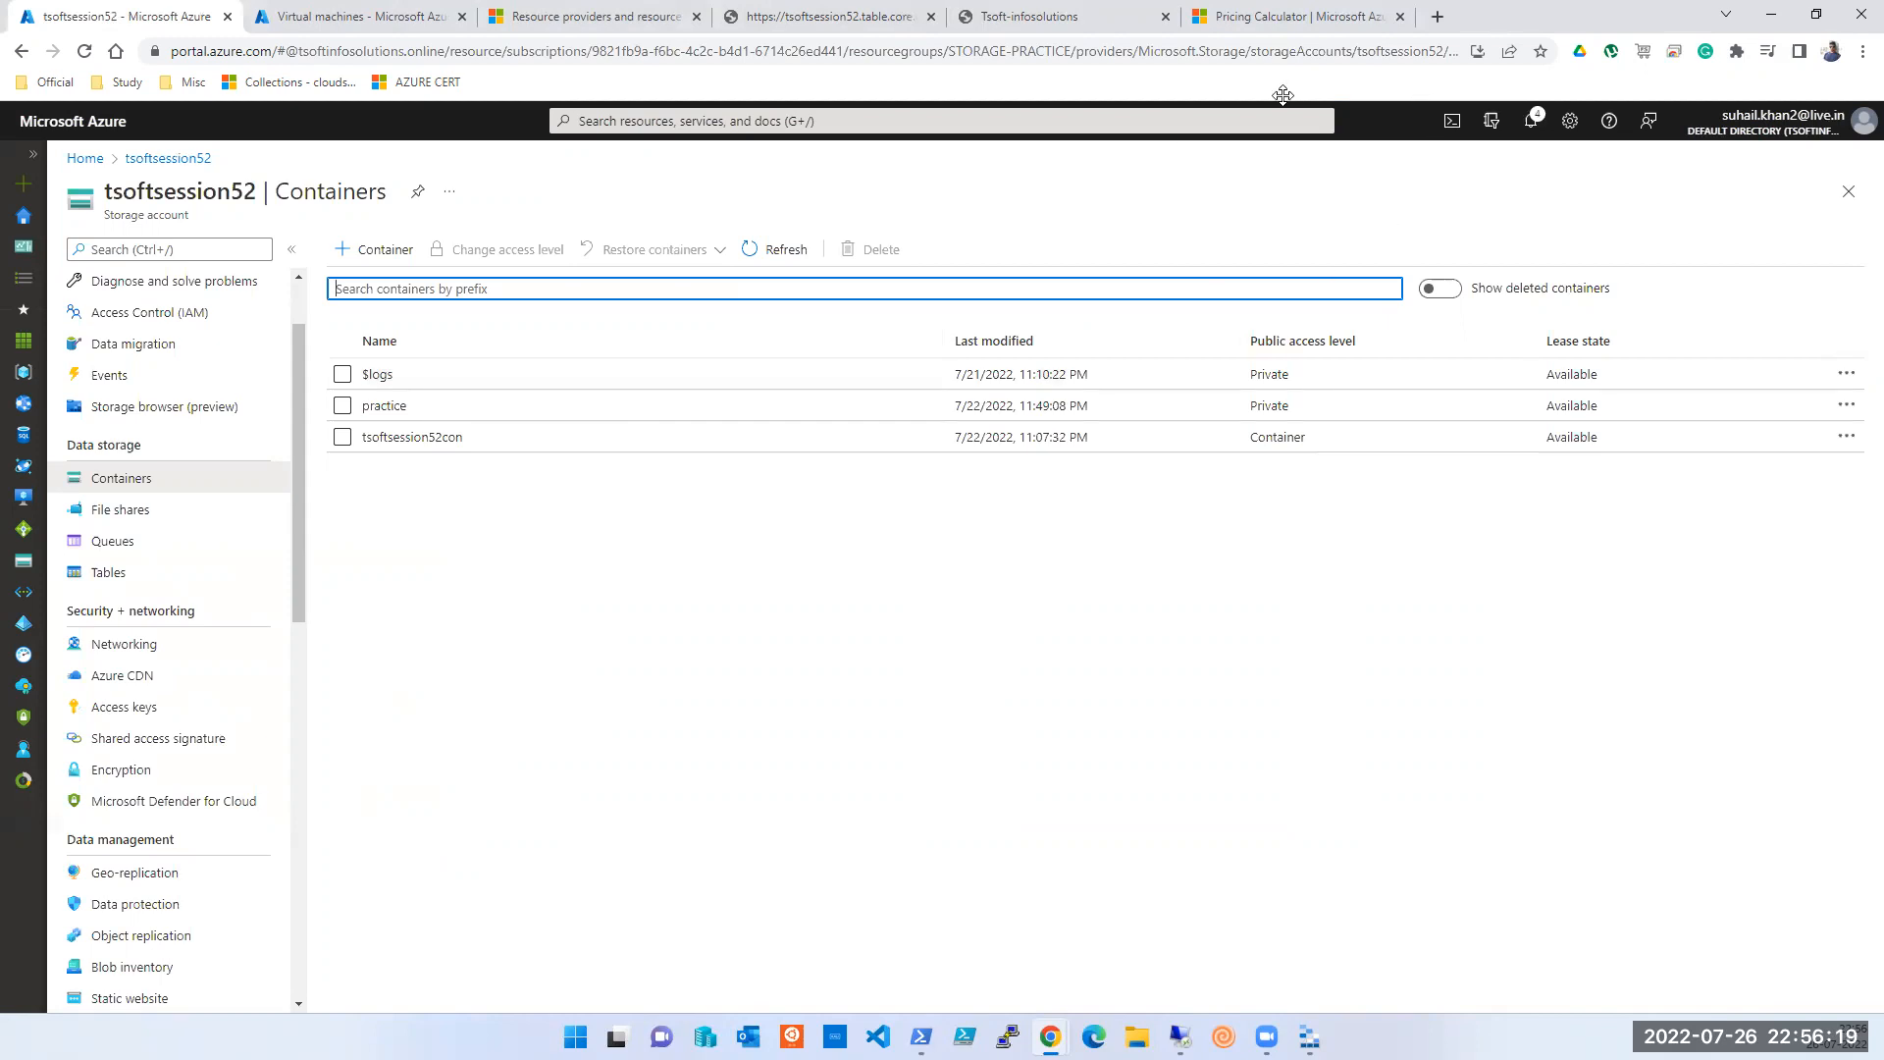
pyautogui.click(1338, 74)
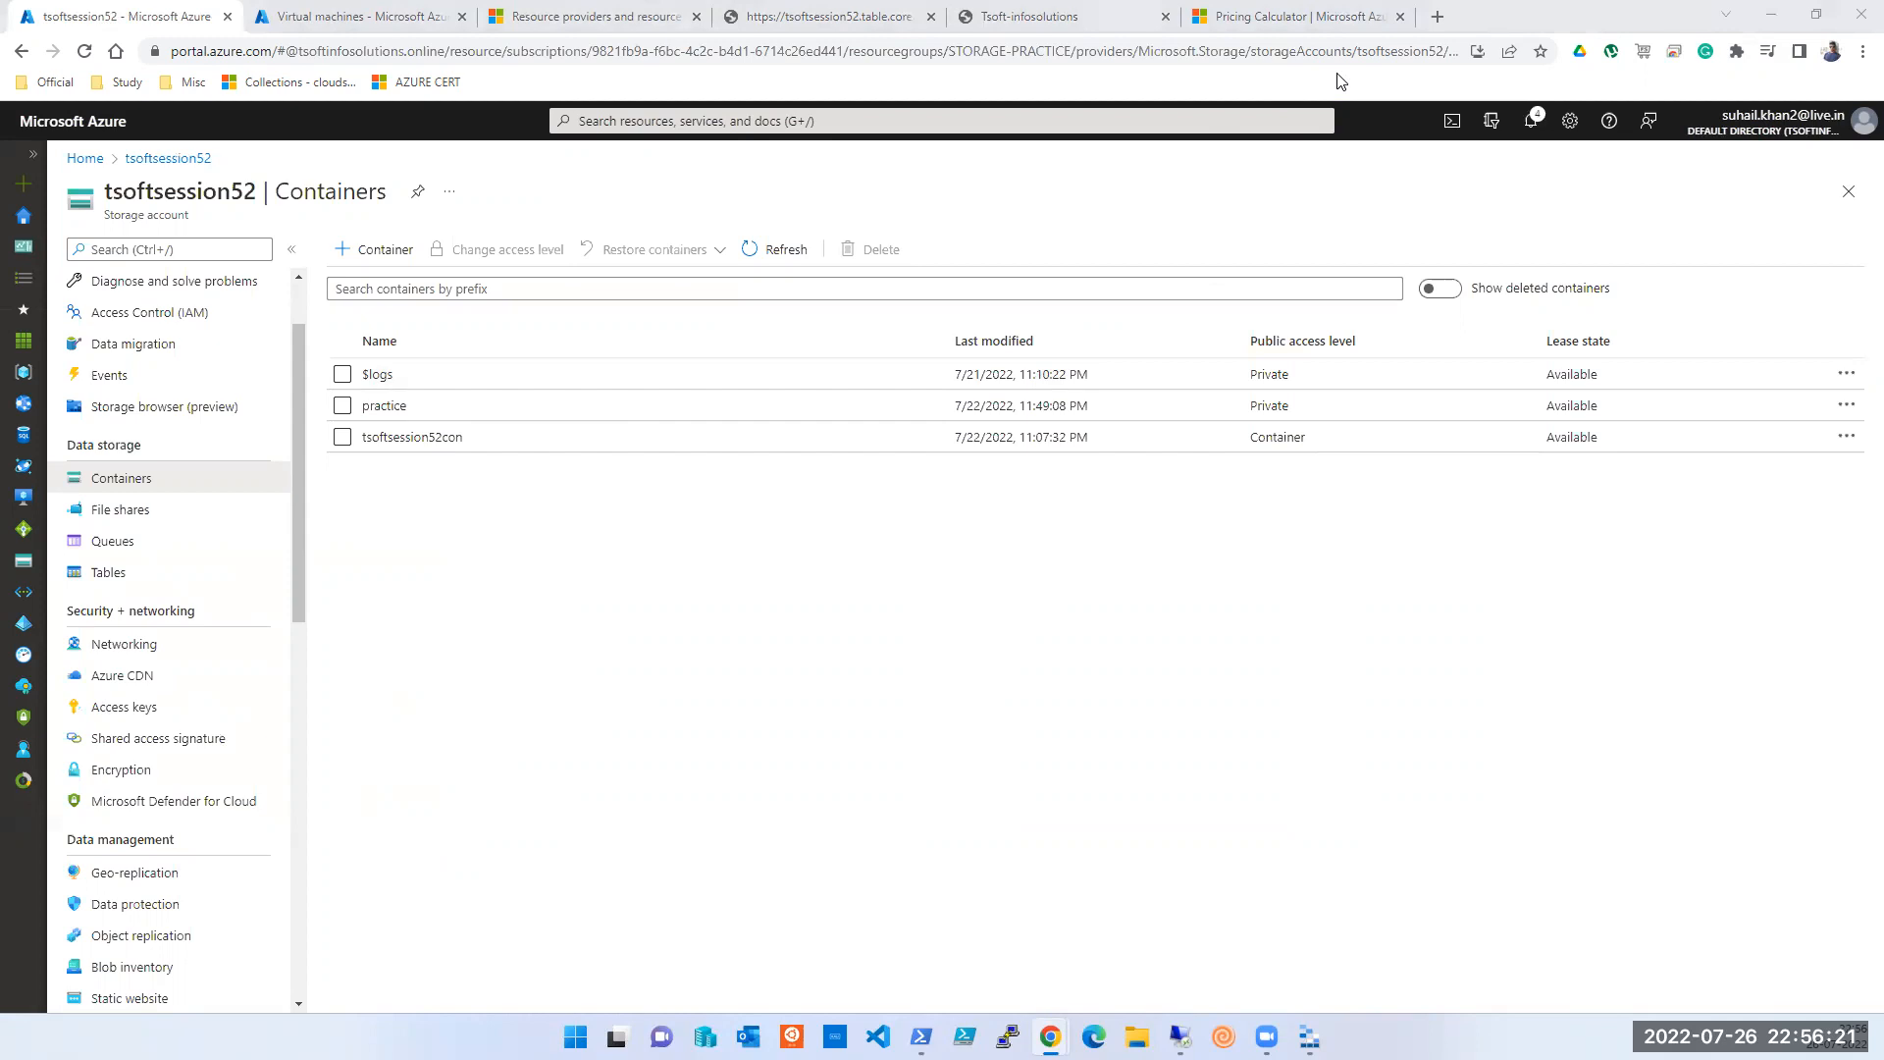